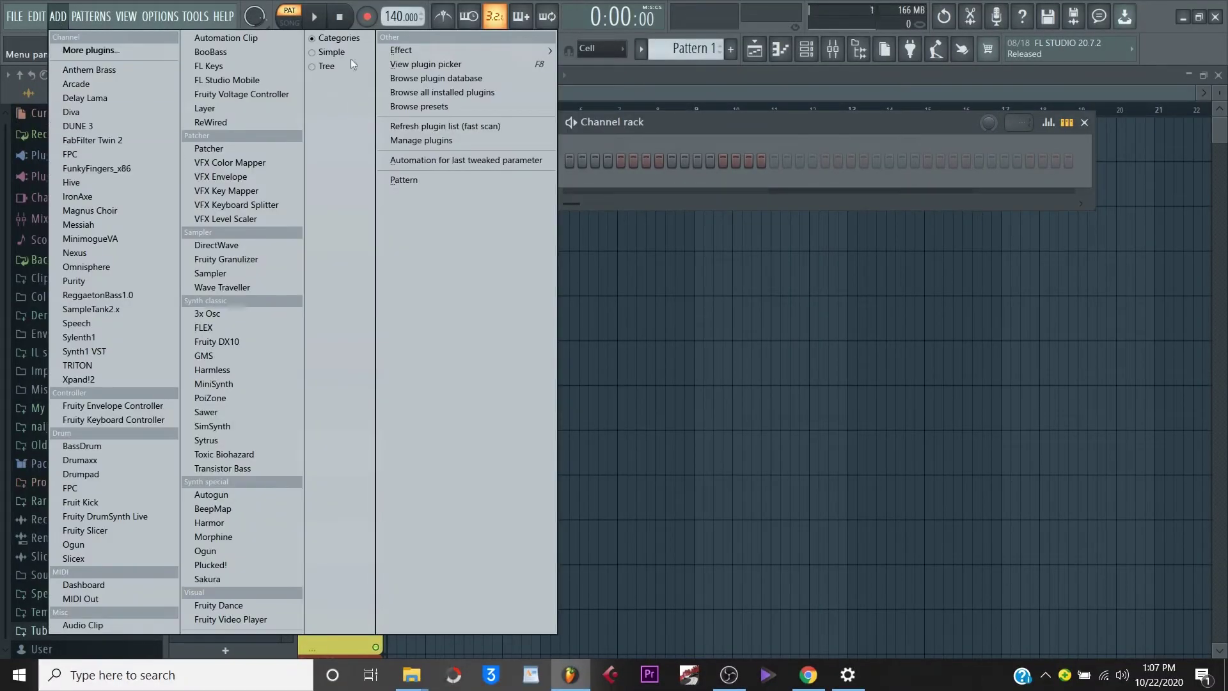
Add an FL Keys channel and set the project tempo to 104 BPM.
click(218, 66)
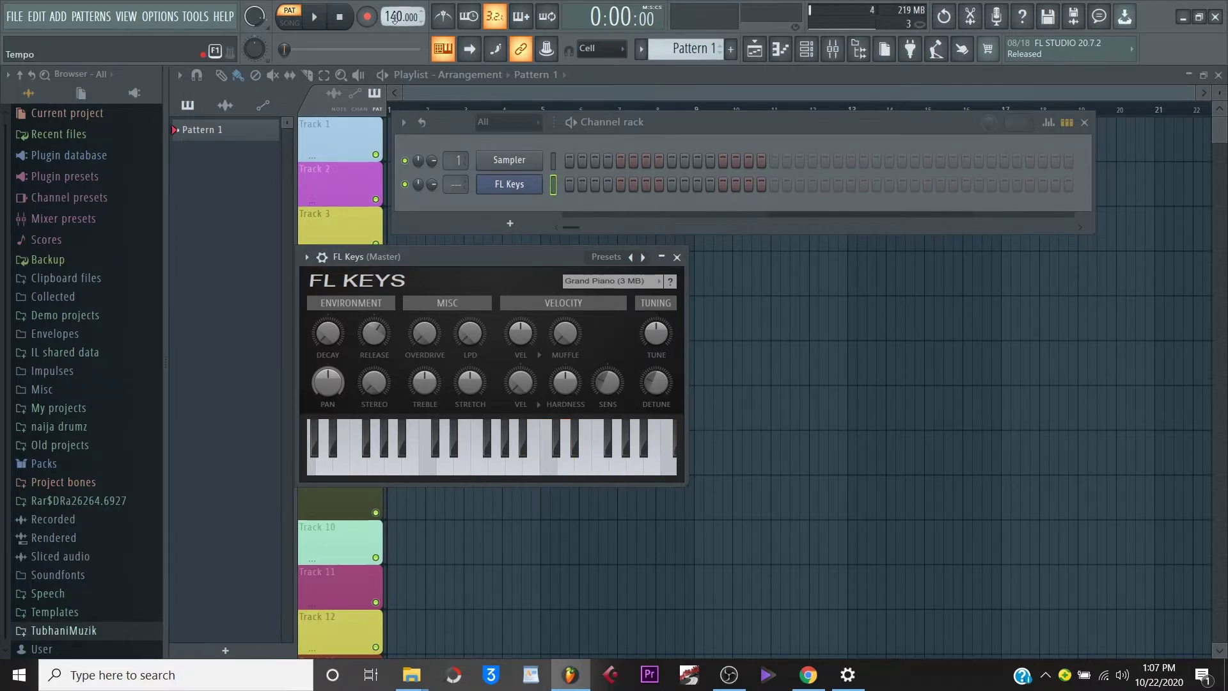
drag(394, 17, 395, 10)
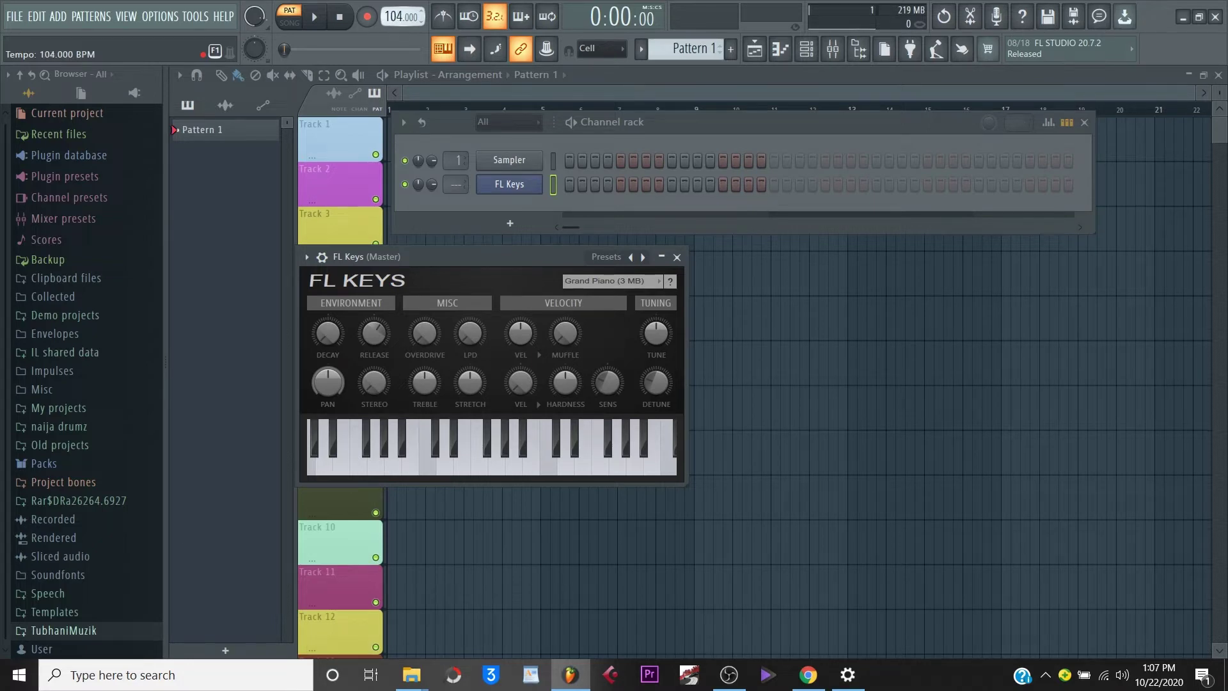
Open the piano roll for FL Keys and draw a one-bar chord of C6, E6 and A6 in bar 1.
right_click(514, 187)
click(612, 185)
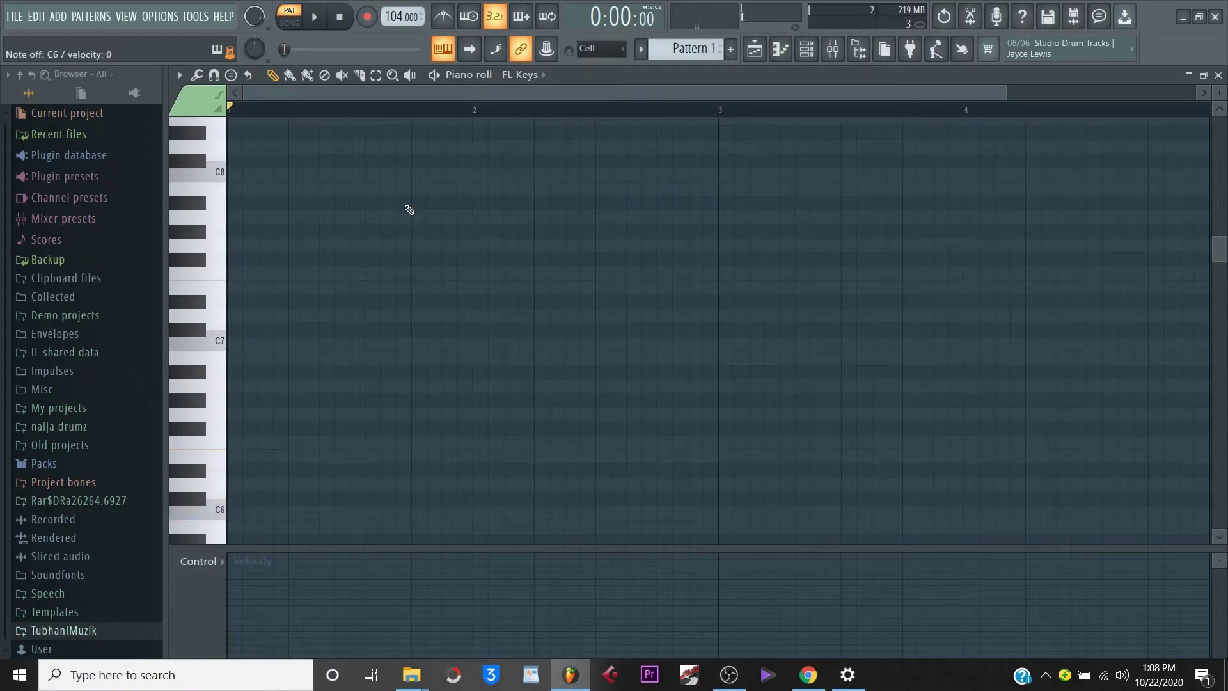
click(234, 516)
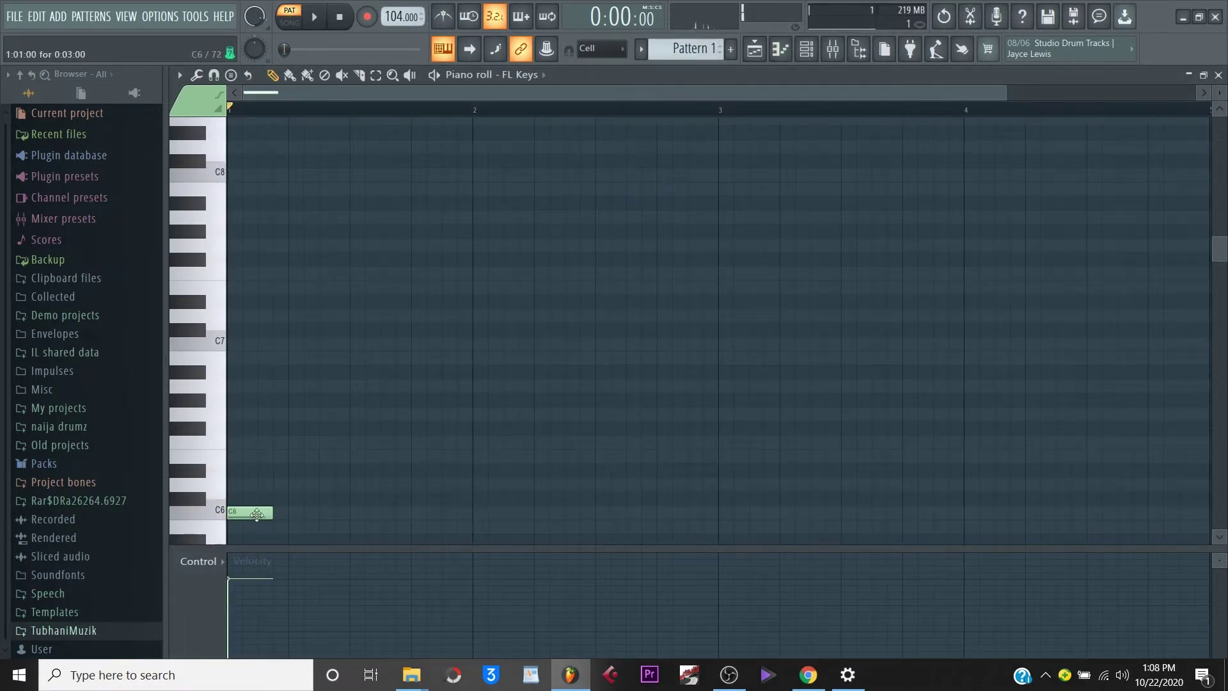
drag(271, 515, 421, 519)
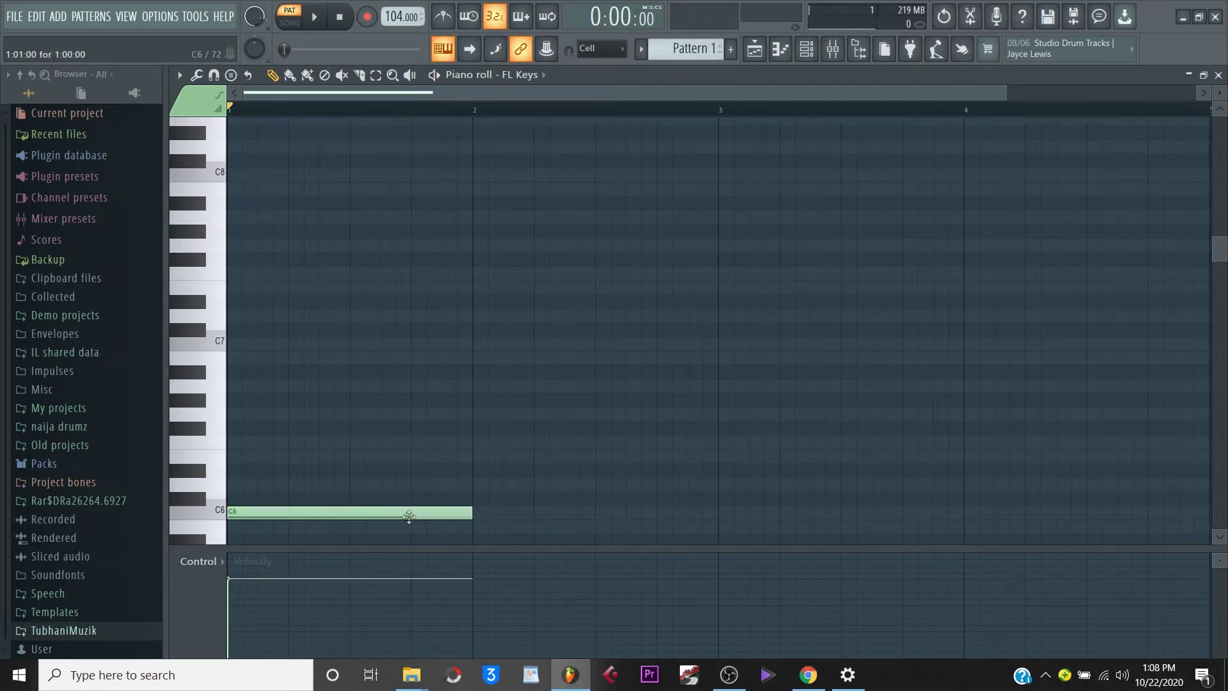
click(235, 458)
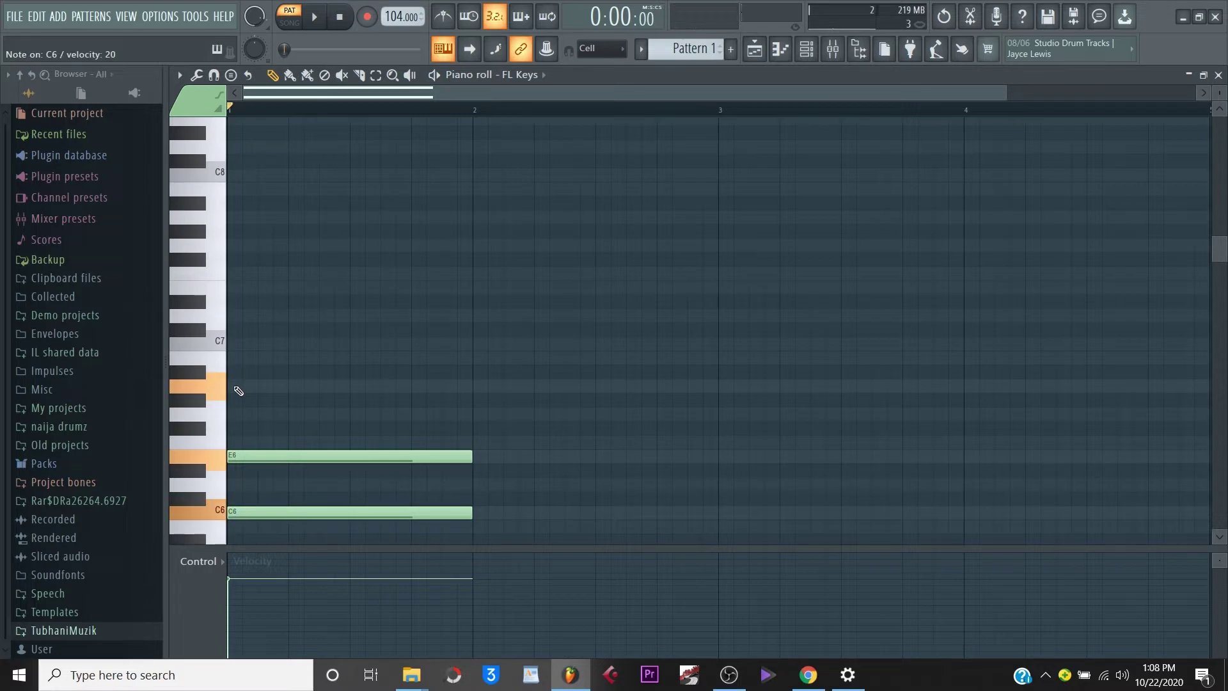
click(257, 385)
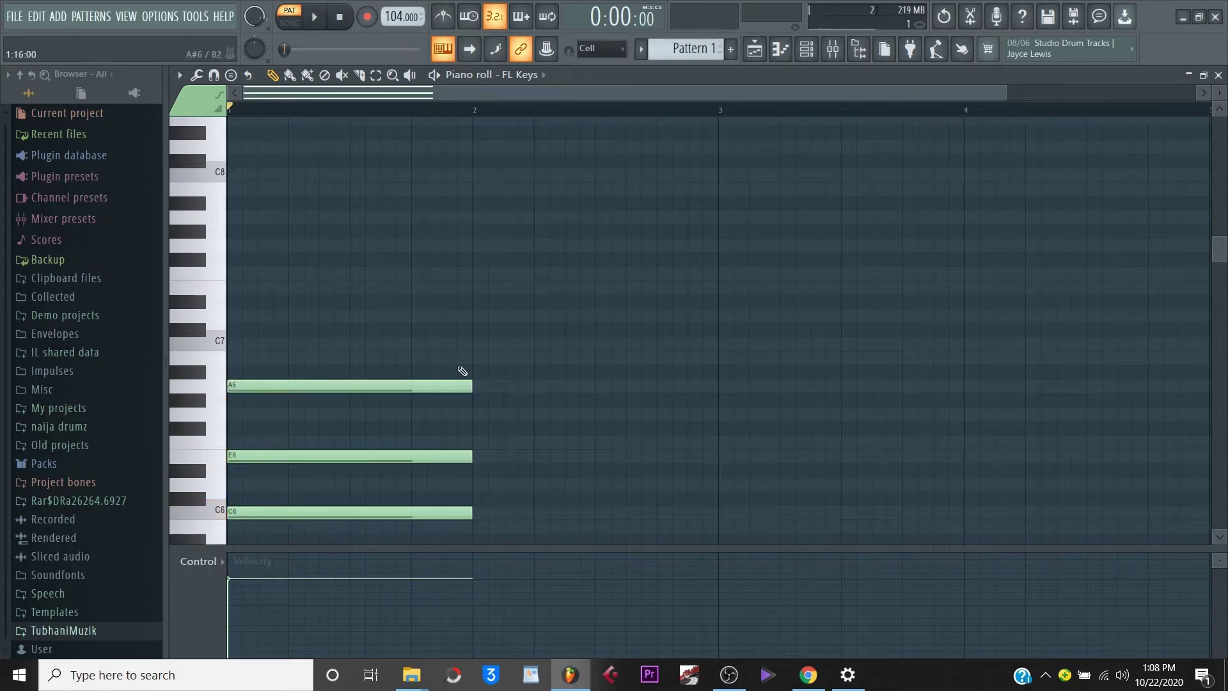
Draw a one-bar chord of C6, F6 and A6 in bar 2.
scroll(460, 373, down, 3)
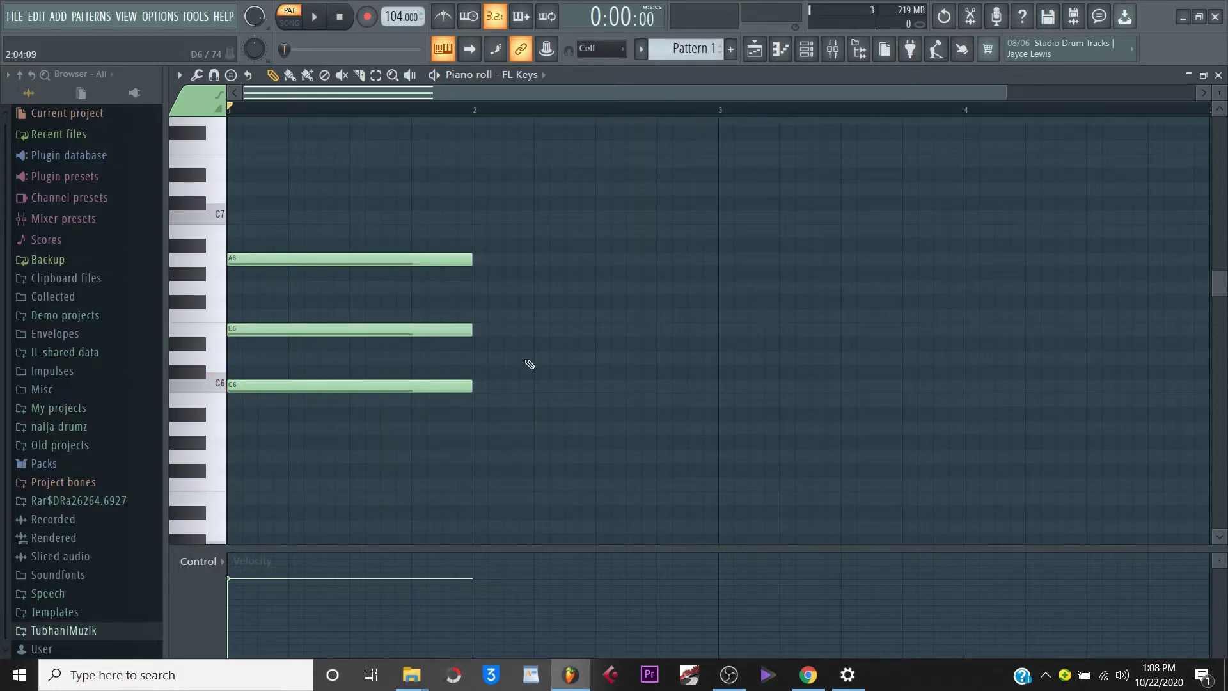
click(476, 385)
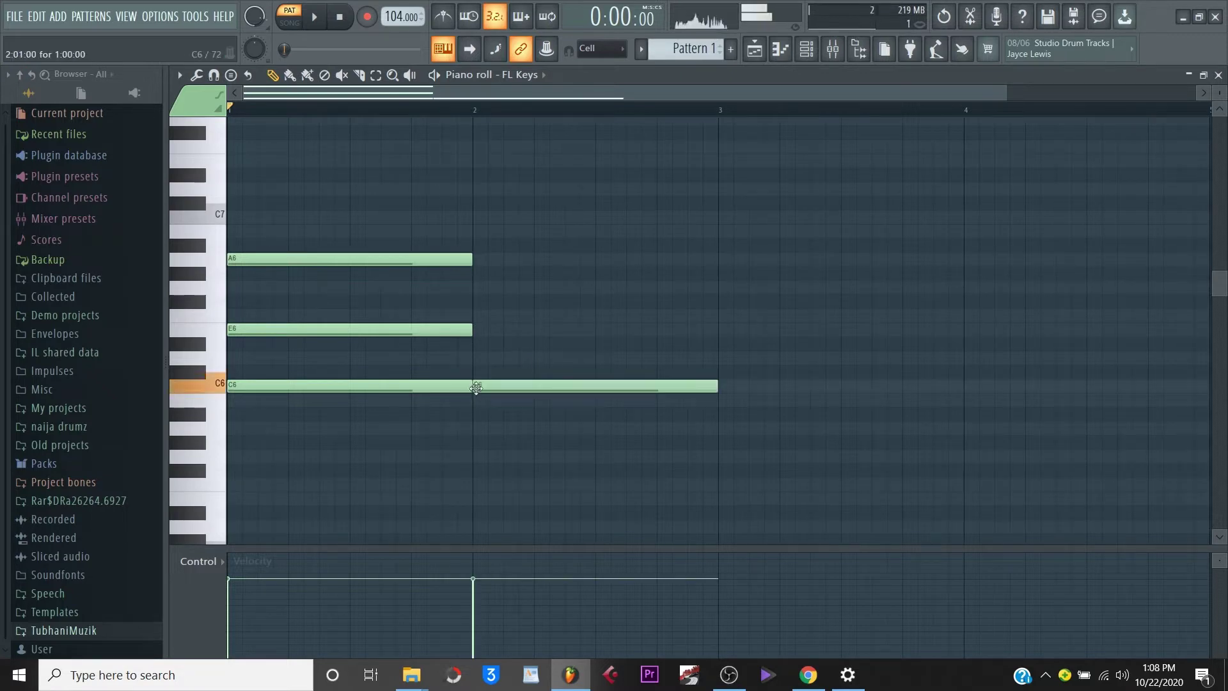
click(476, 315)
click(480, 259)
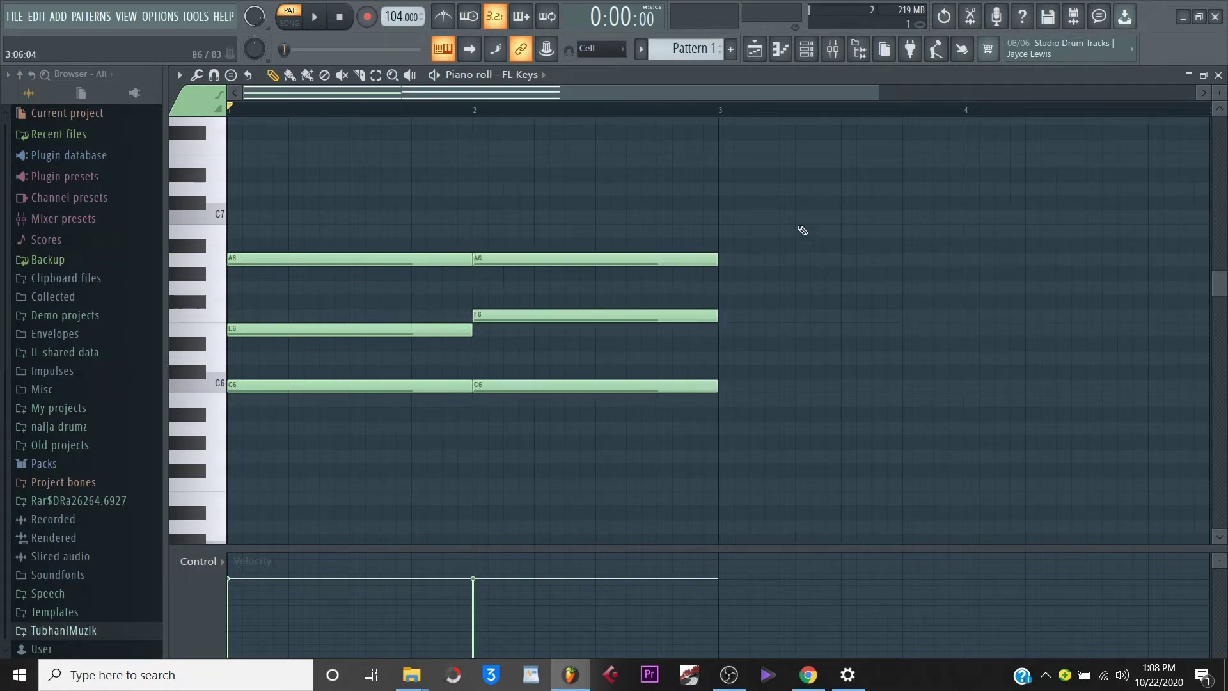
Draw a one-bar chord of C6, E6 and G6 in bar 3.
click(724, 387)
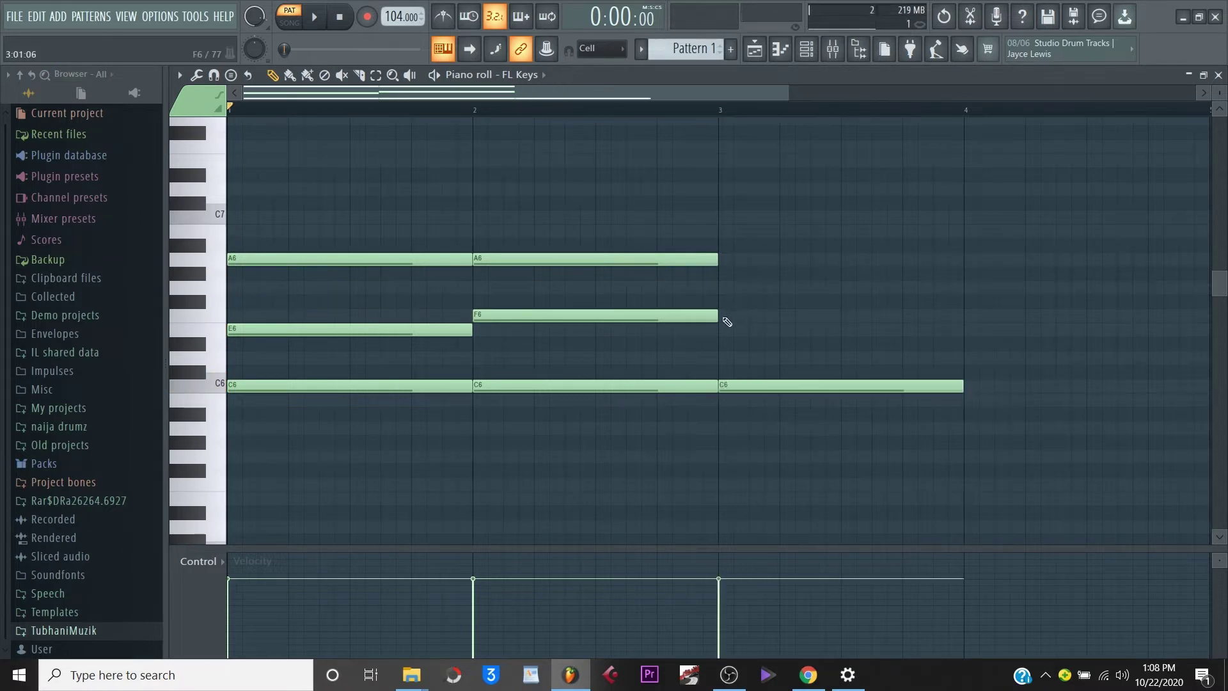
click(725, 317)
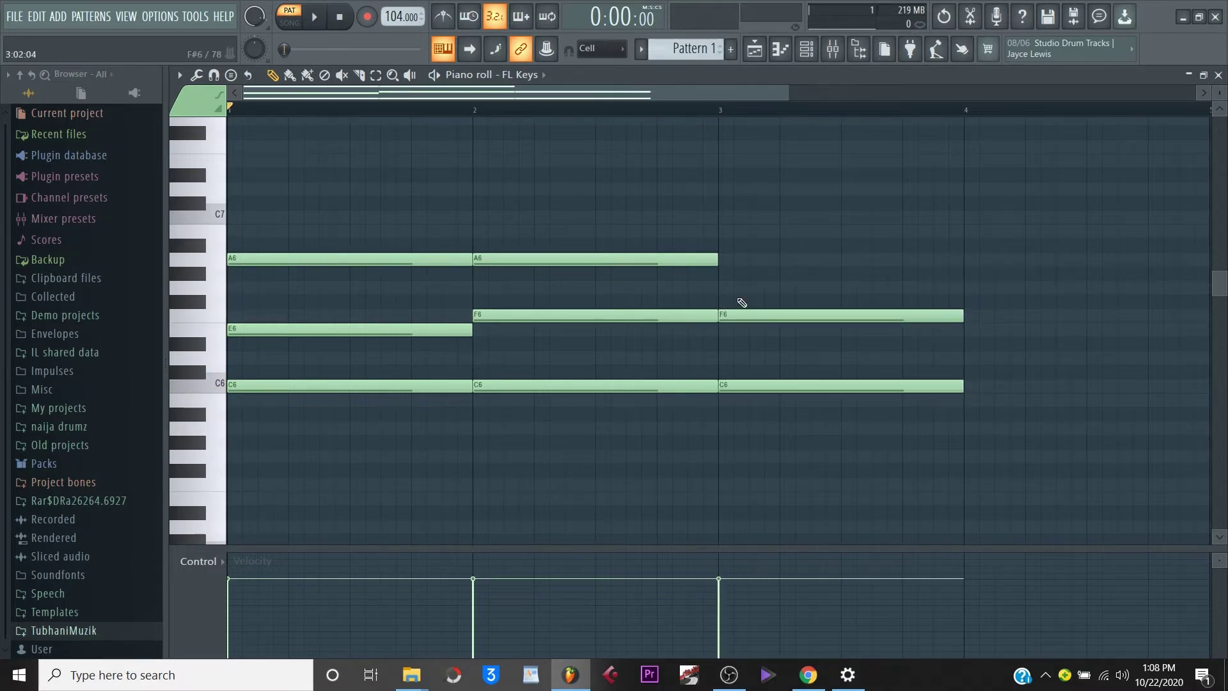
drag(736, 316, 735, 330)
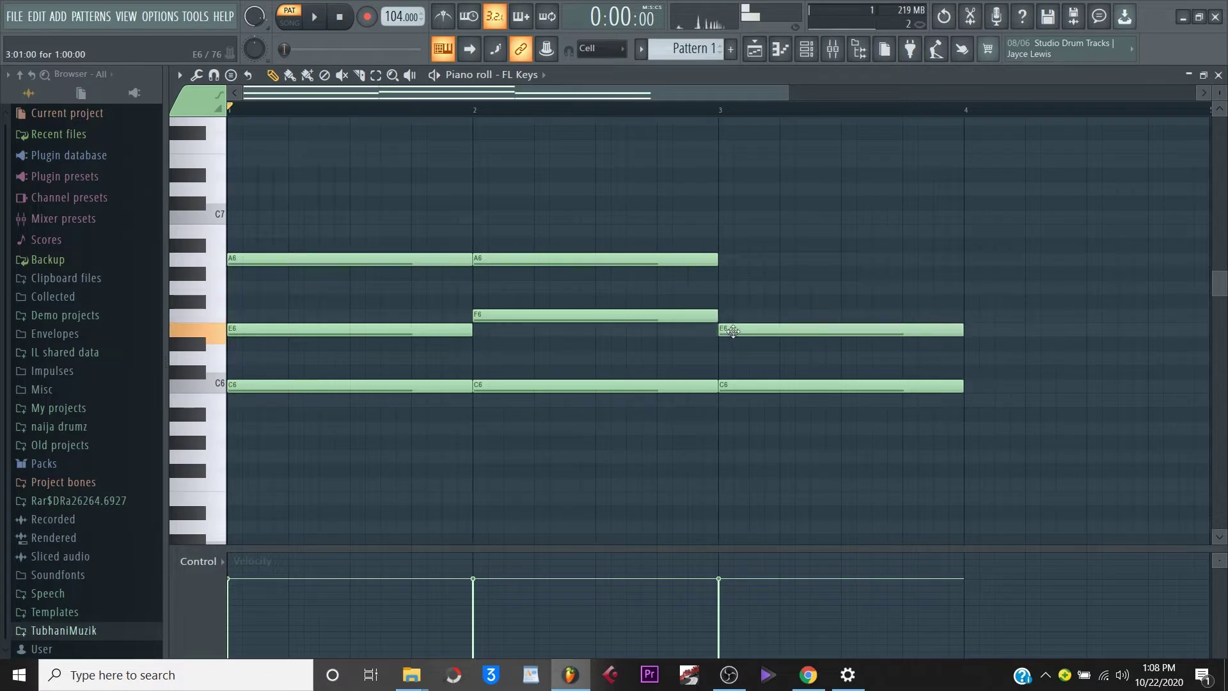
click(723, 287)
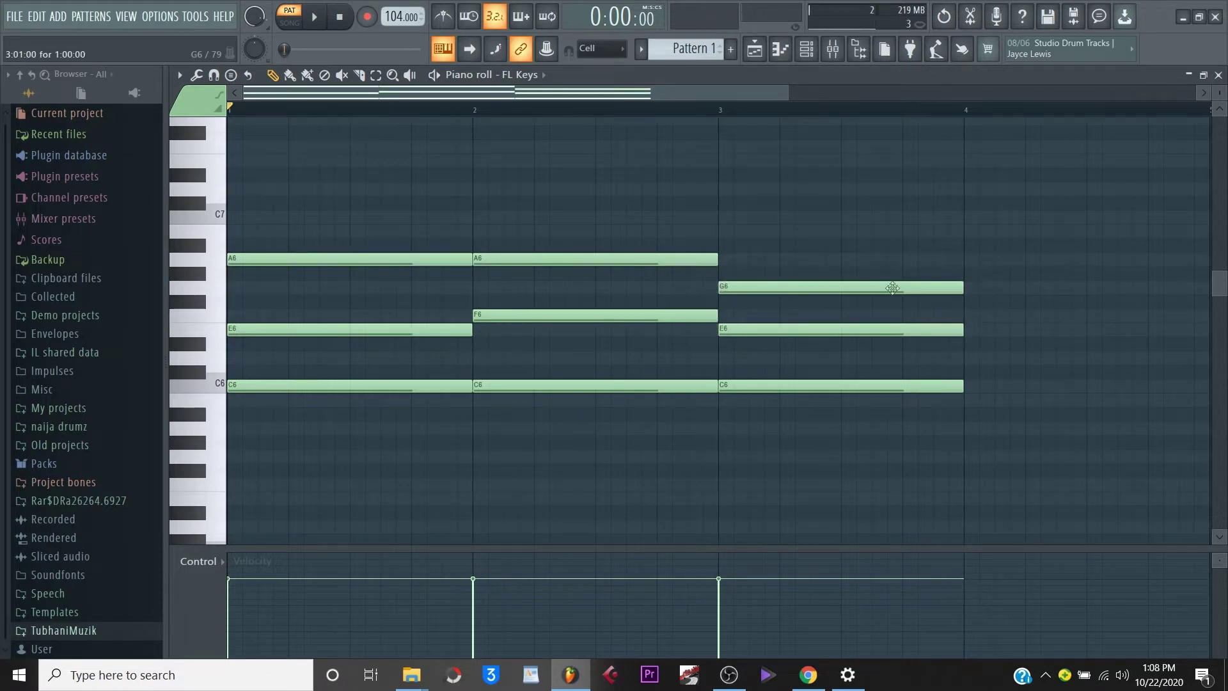
Draw a one-bar chord of B5, D6 and G6 in bar 4 and play back the four-bar progression.
click(966, 399)
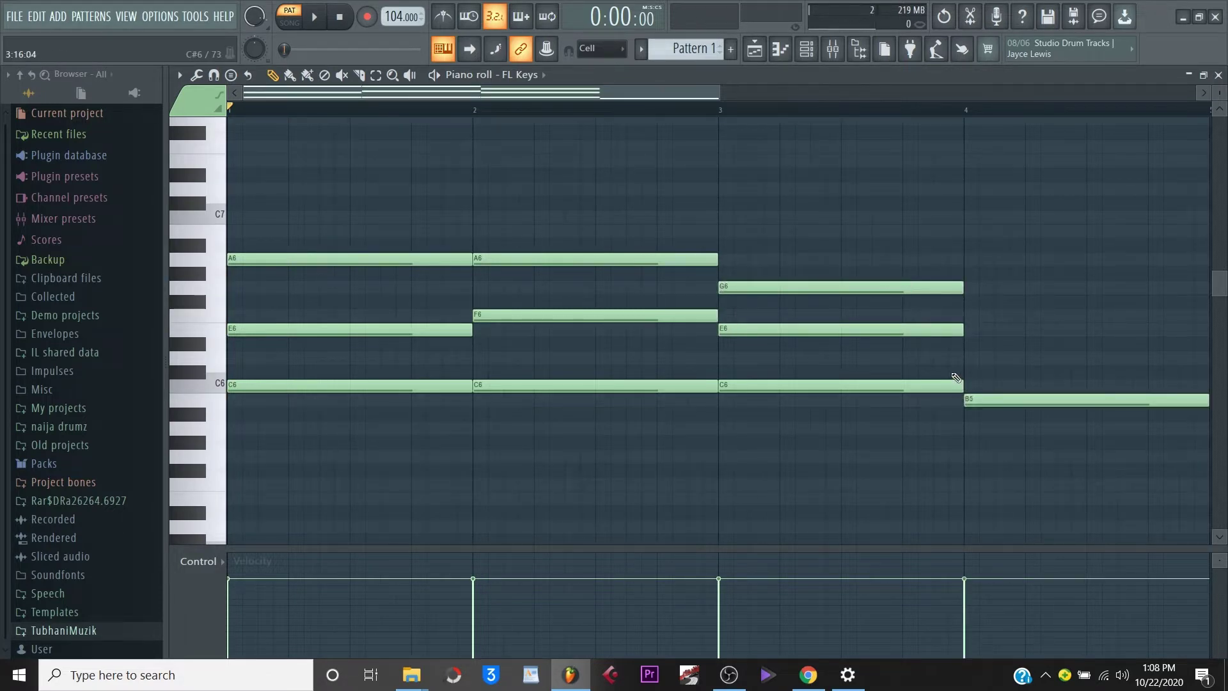
key(w)
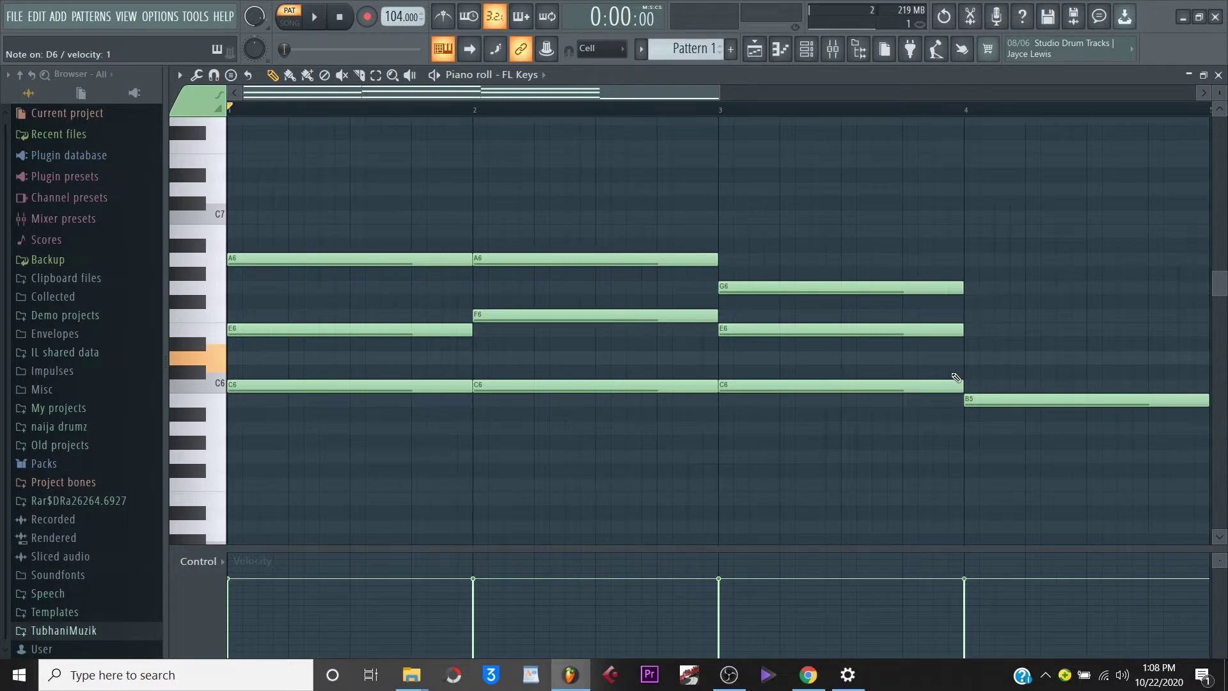
click(967, 357)
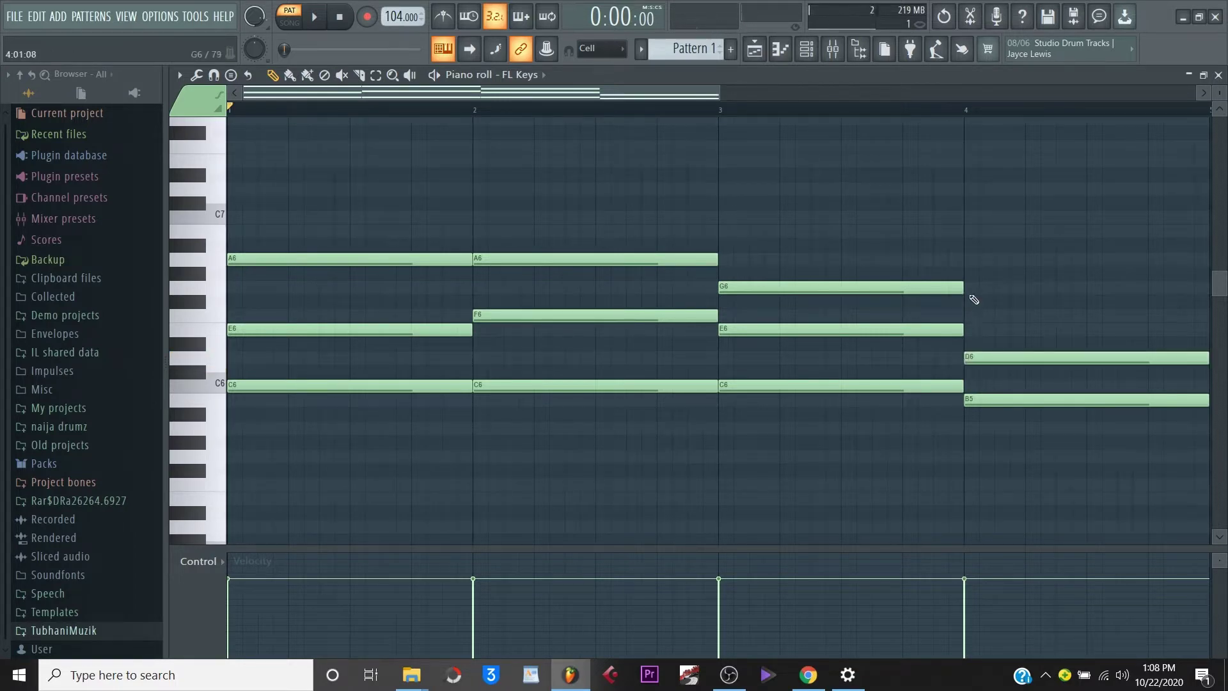
key(space)
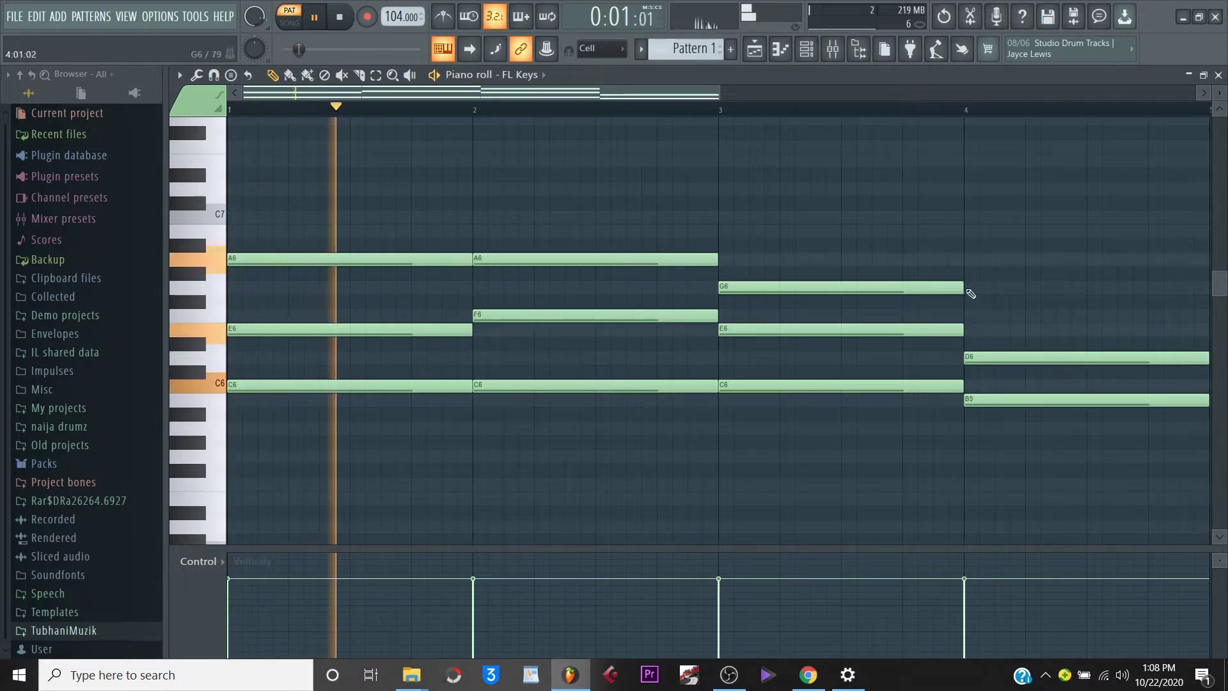
click(966, 288)
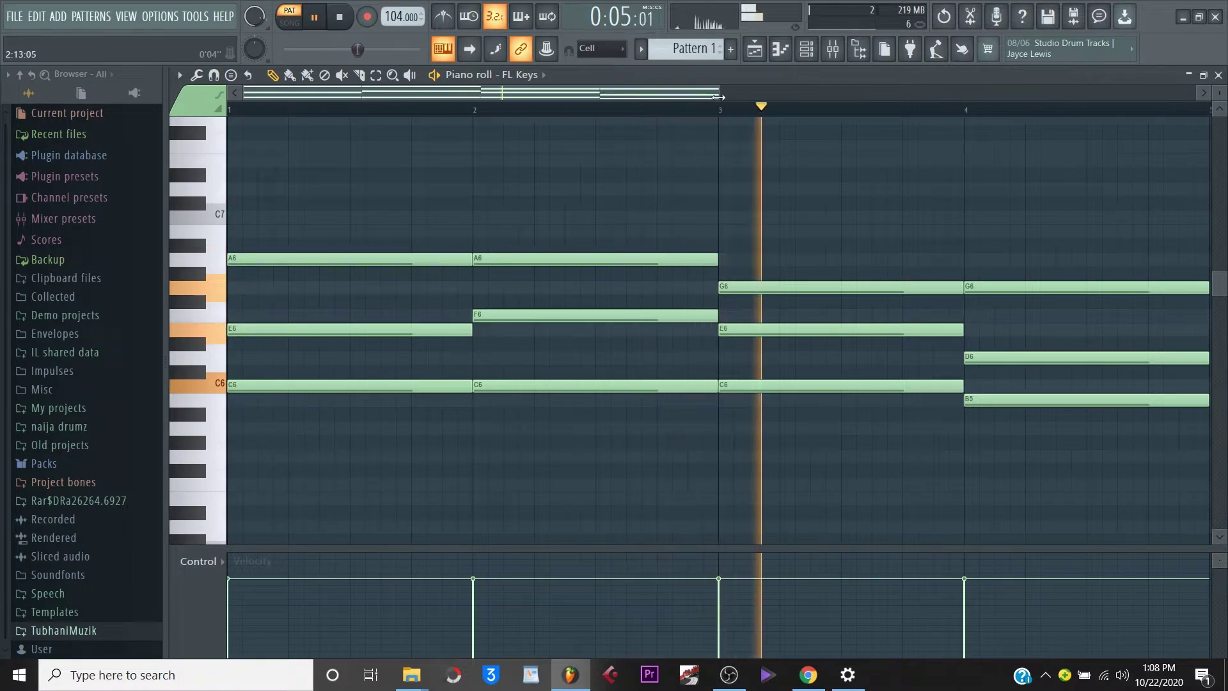
drag(716, 95, 1000, 151)
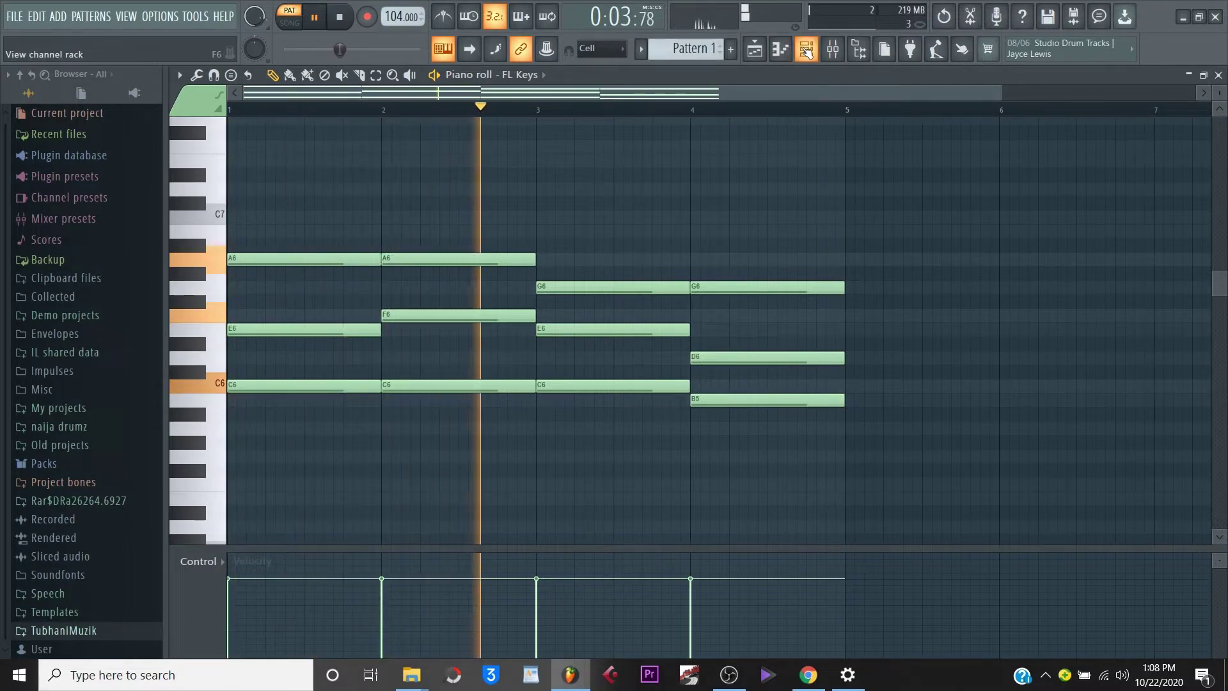
key(space)
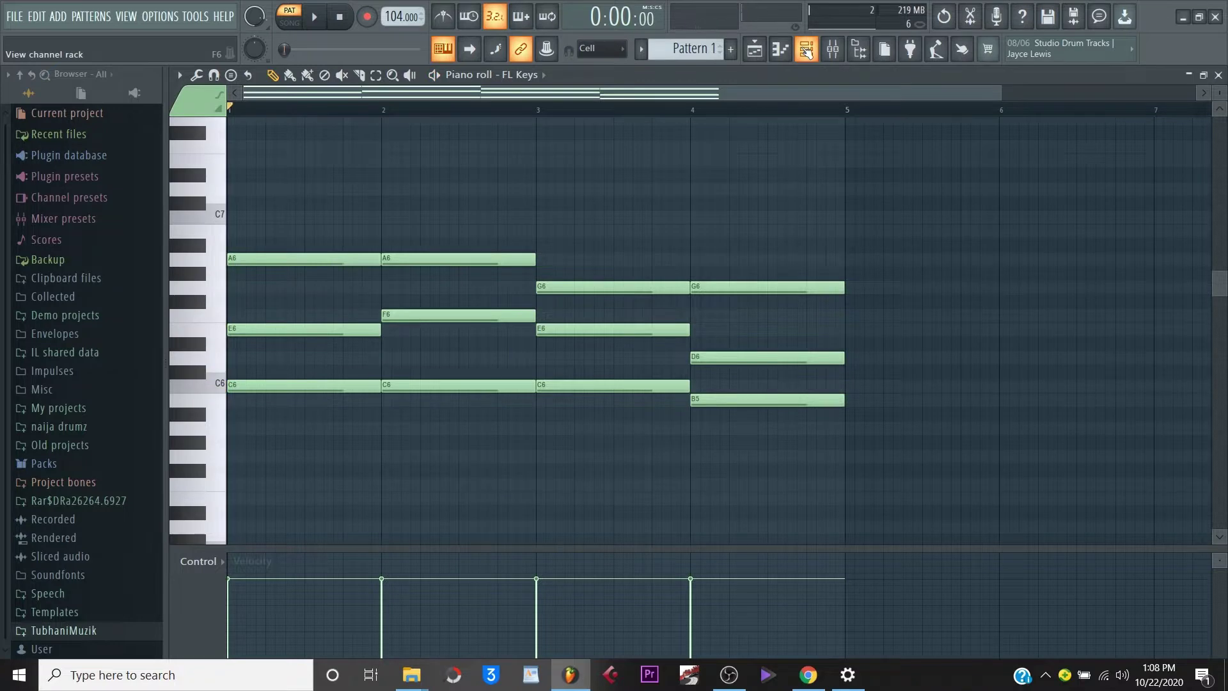
Add a SimSynth channel and load its StringsArco preset.
click(807, 51)
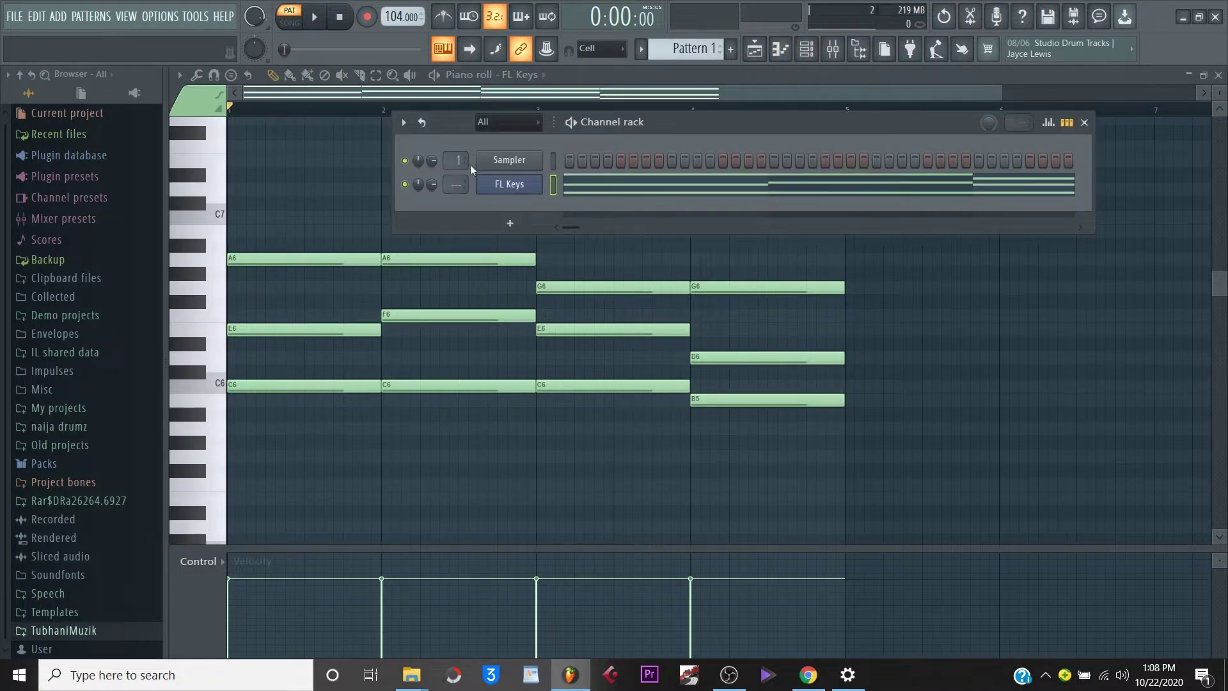
click(61, 19)
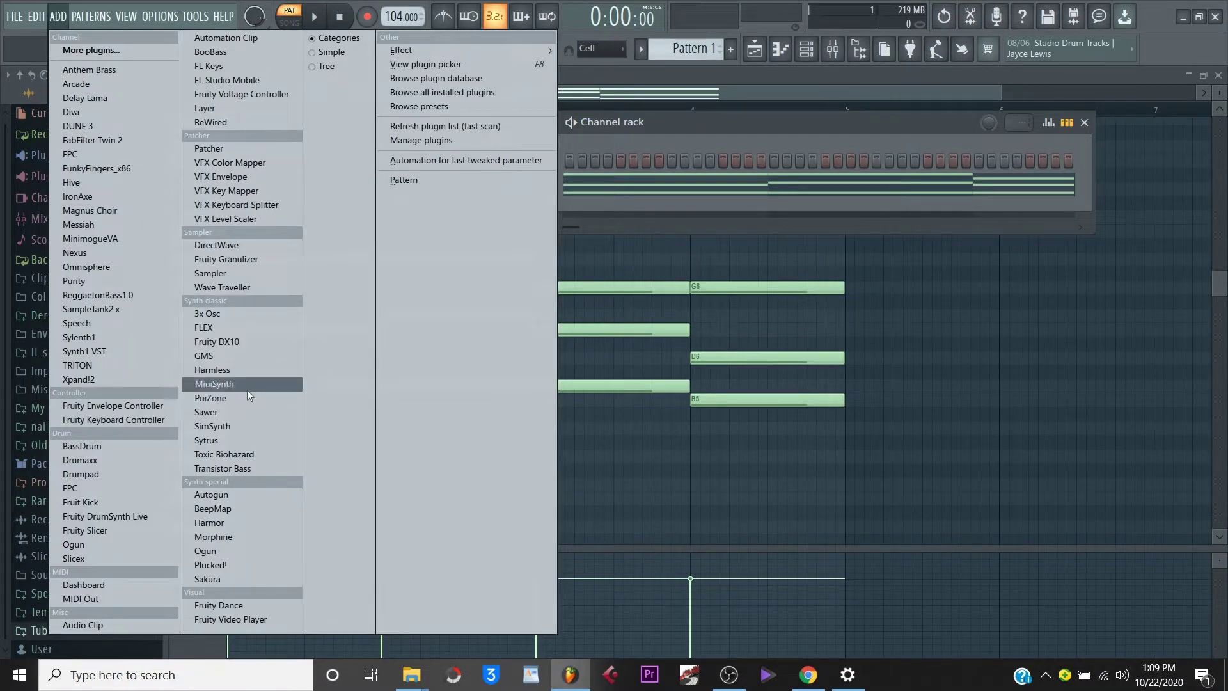
click(225, 425)
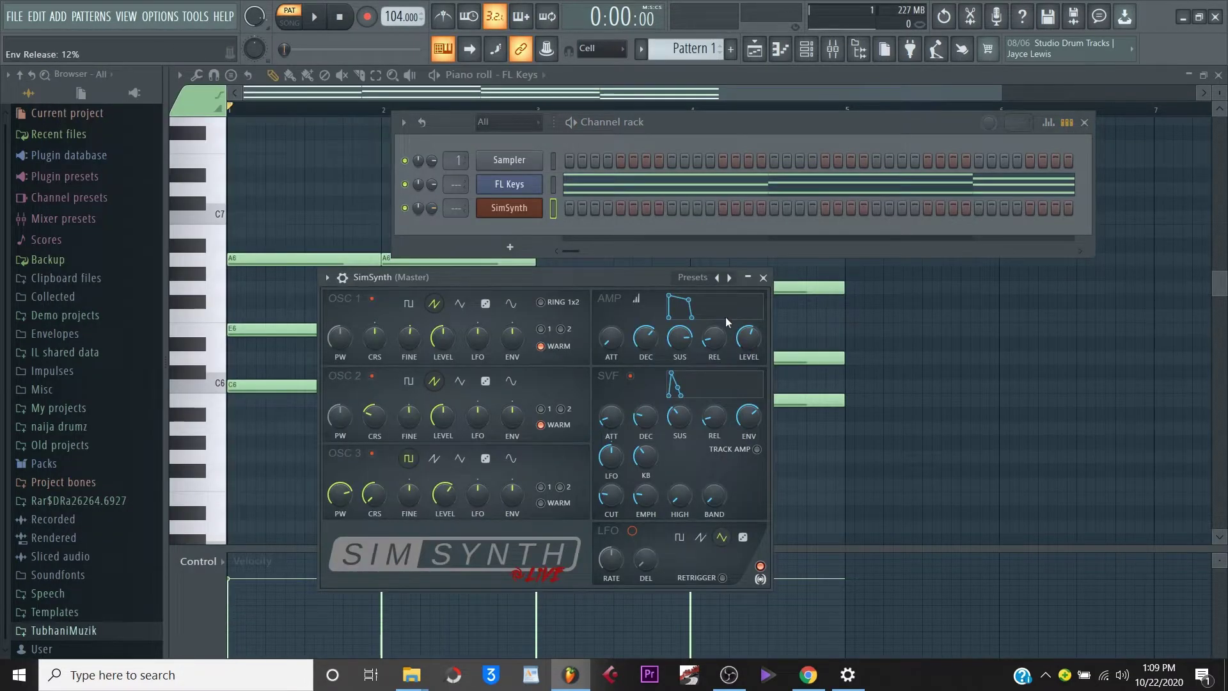
click(727, 280)
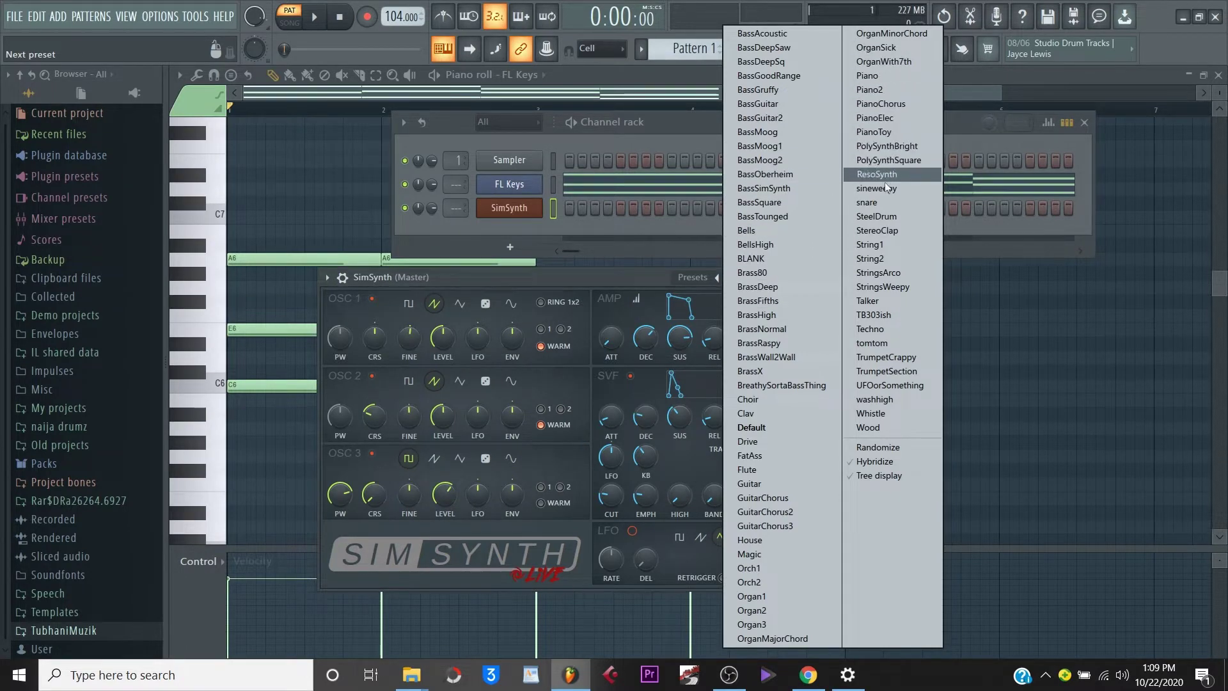
click(883, 273)
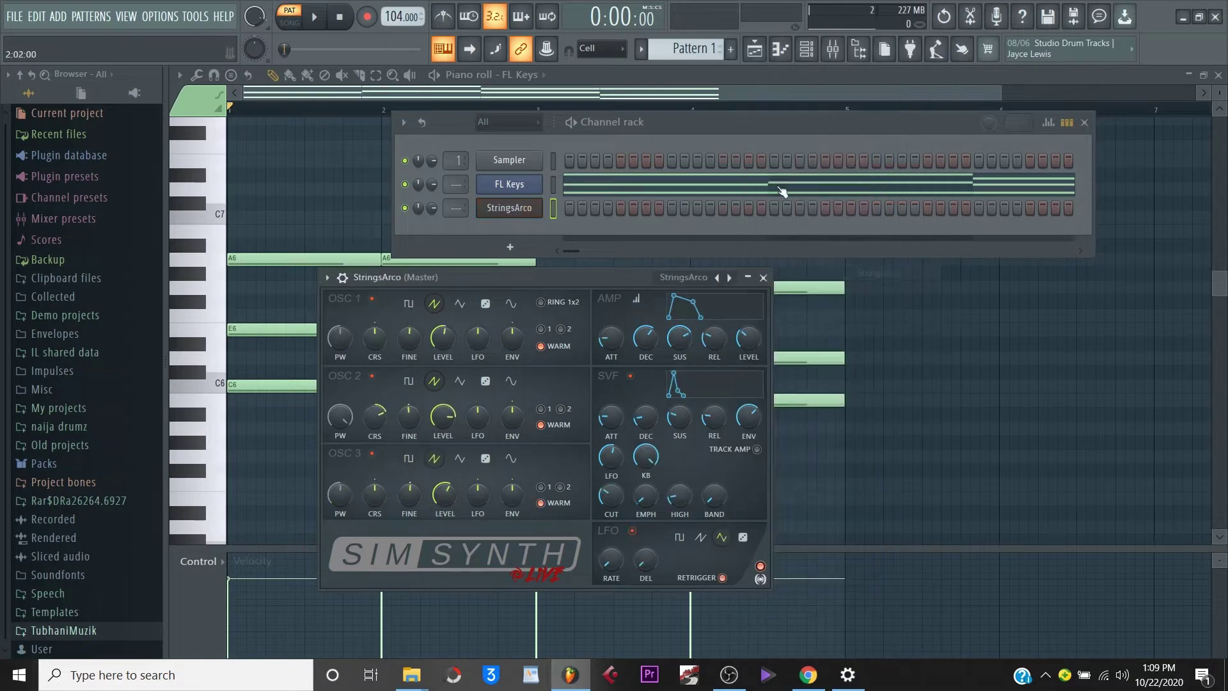
Copy the chord notes from the FL Keys channel into the StringsArco channel.
right_click(515, 187)
click(715, 196)
right_click(504, 209)
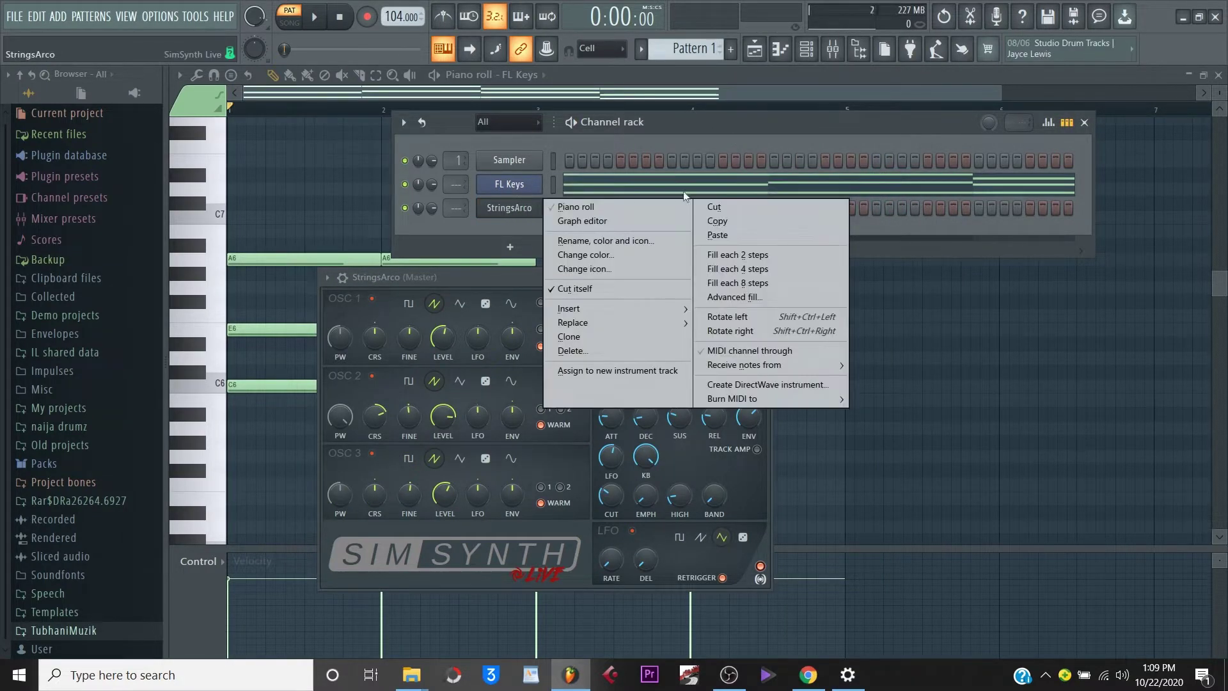
click(717, 235)
Audition the strings with FL Keys muted, setting their channel volume to 61% and changing the preset to StringsWeepy.
key(space)
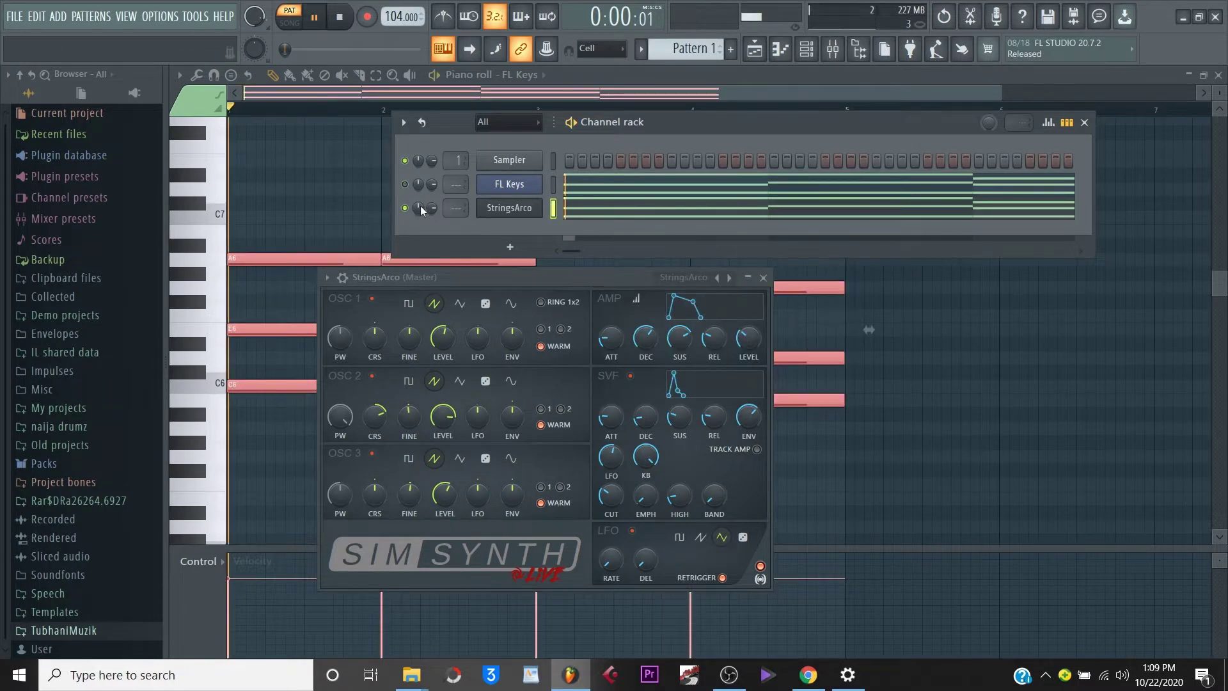
drag(422, 210, 422, 222)
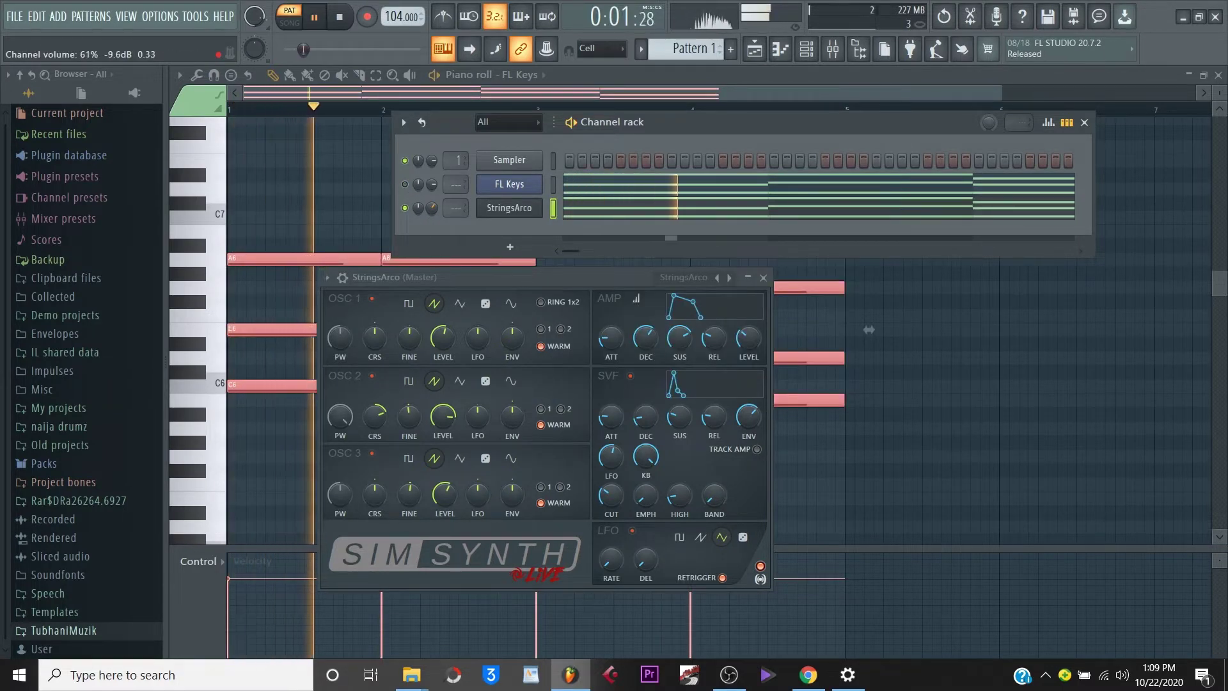
key(space)
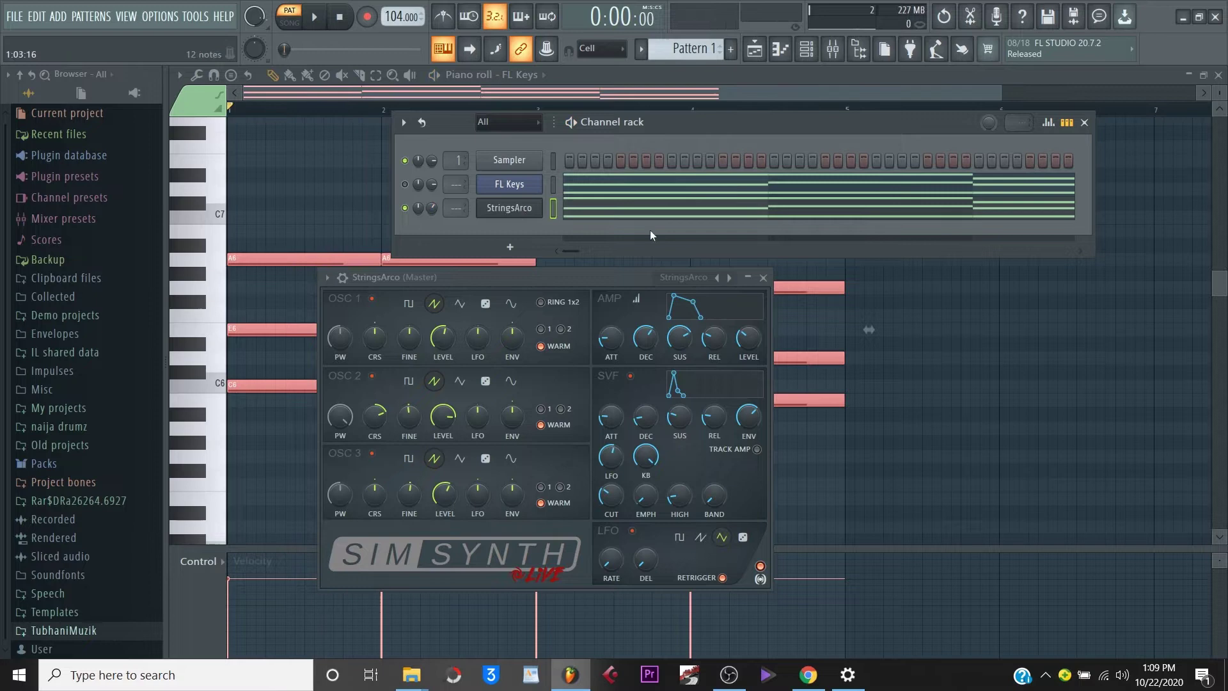
click(729, 277)
key(space)
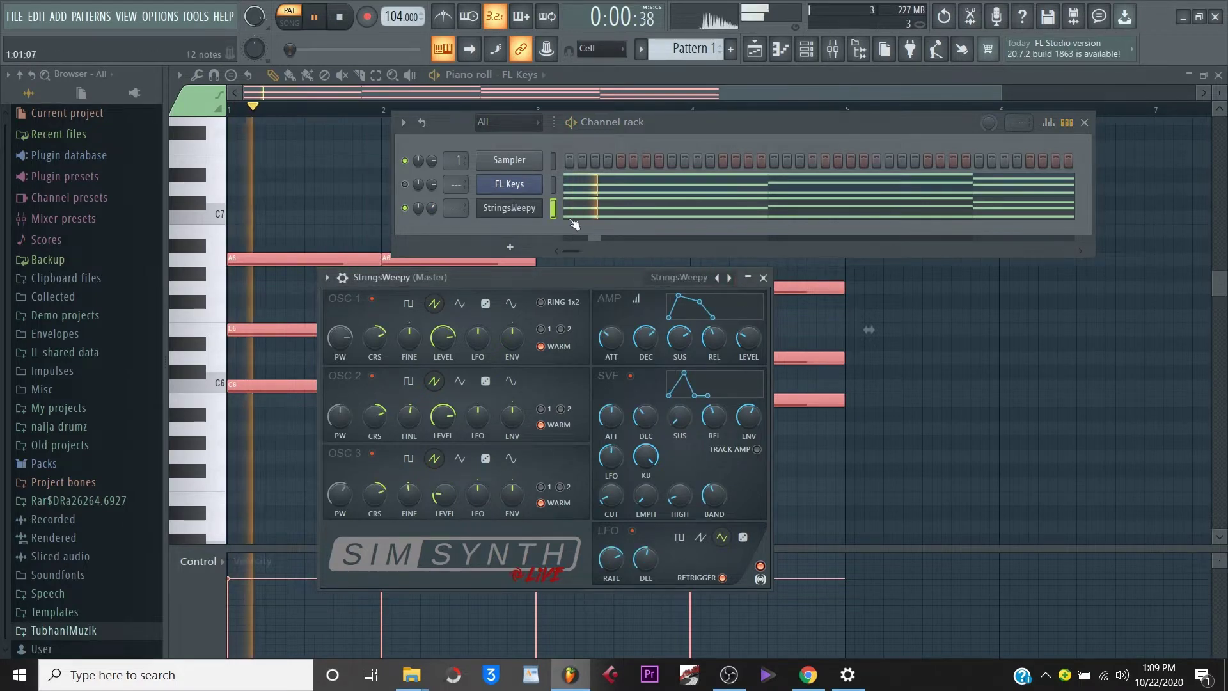
Open the StringsWeepy notes in the piano roll and transpose them down two octaves while auditioning the result.
click(571, 216)
key(space)
key(ctrl+Down)
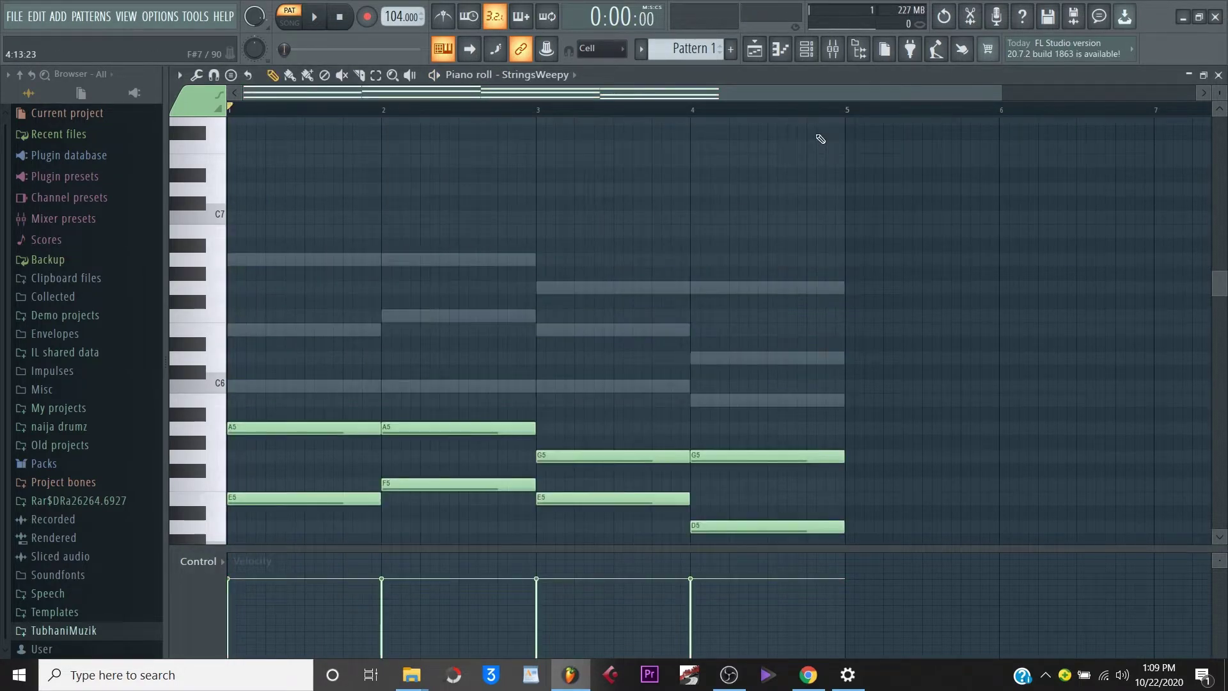
key(space)
scroll(729, 192, down, 3)
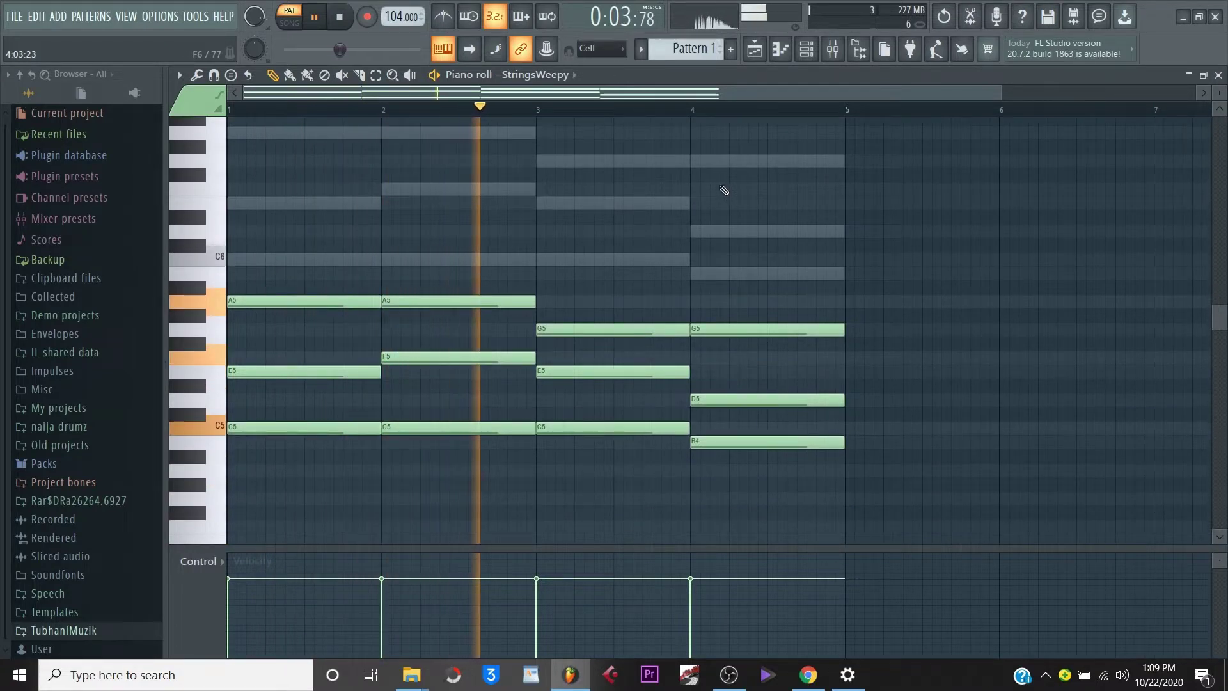
key(ctrl+Down)
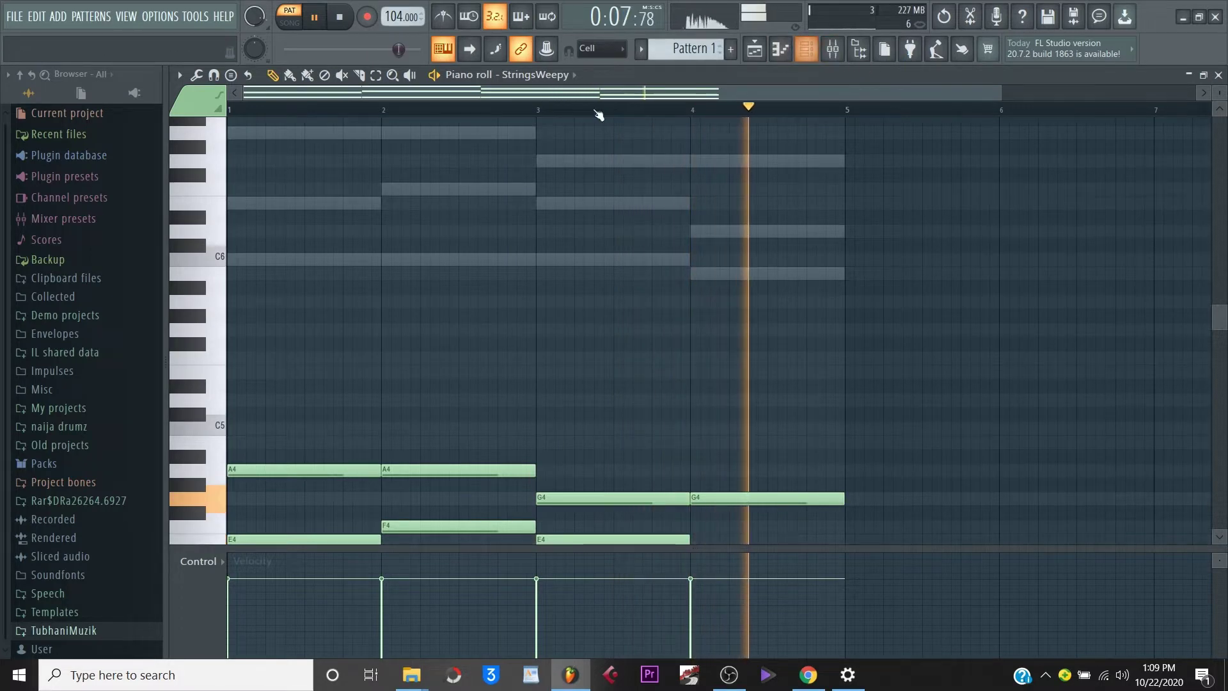
scroll(535, 166, down, 3)
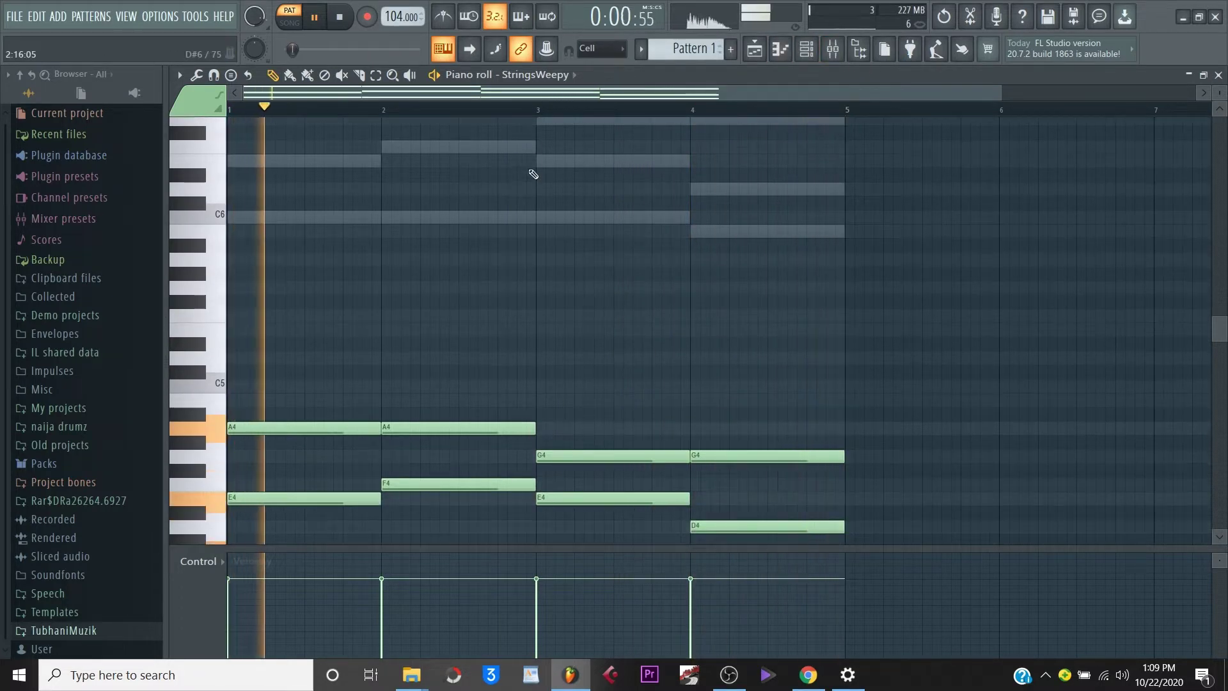
Change the preset of the StringsWeepy channel to sineweepy.
key(space)
click(808, 50)
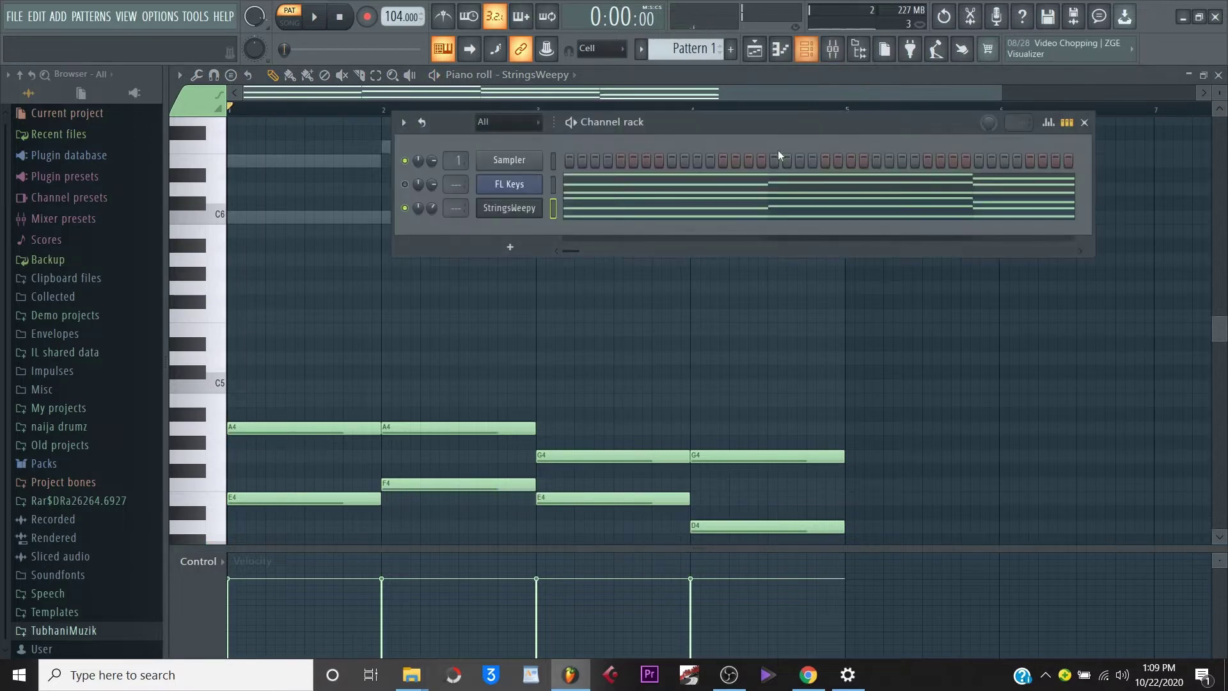
click(526, 216)
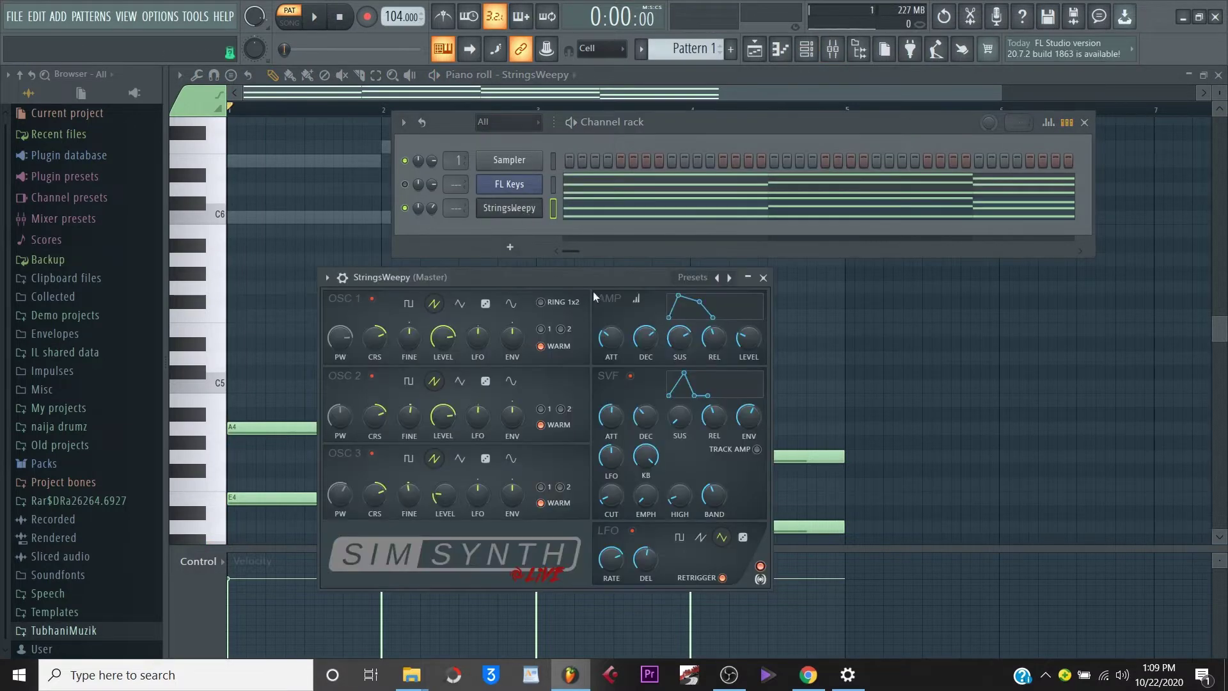
right_click(718, 278)
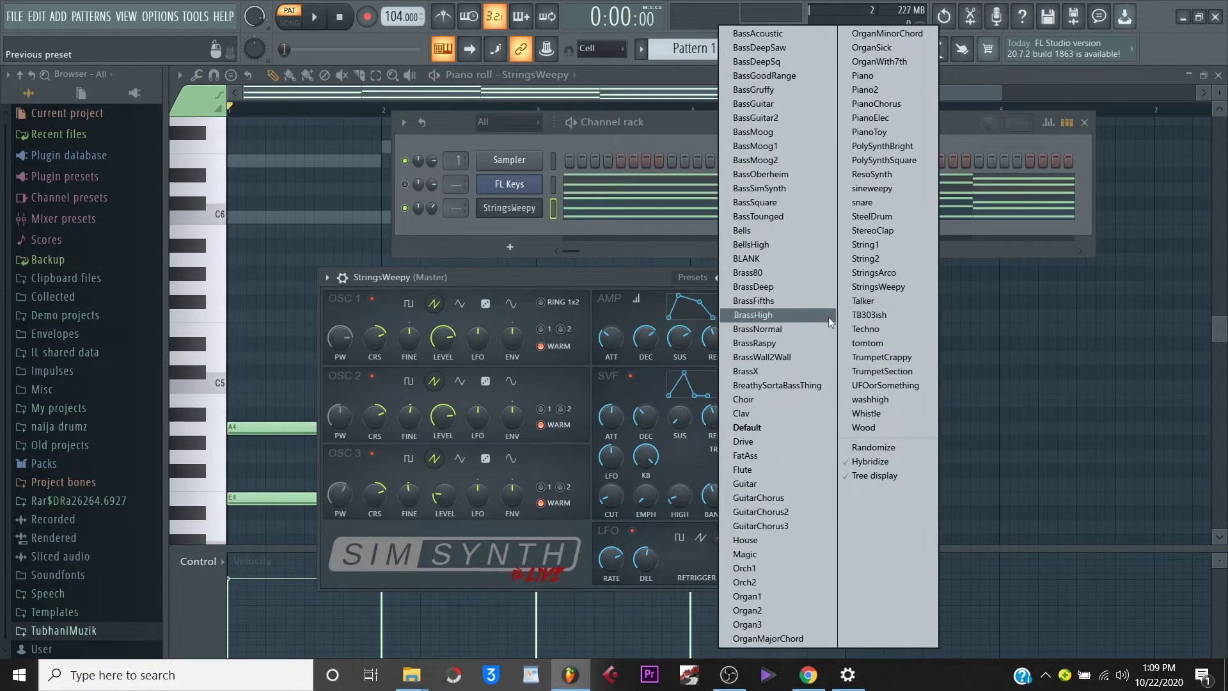
click(871, 188)
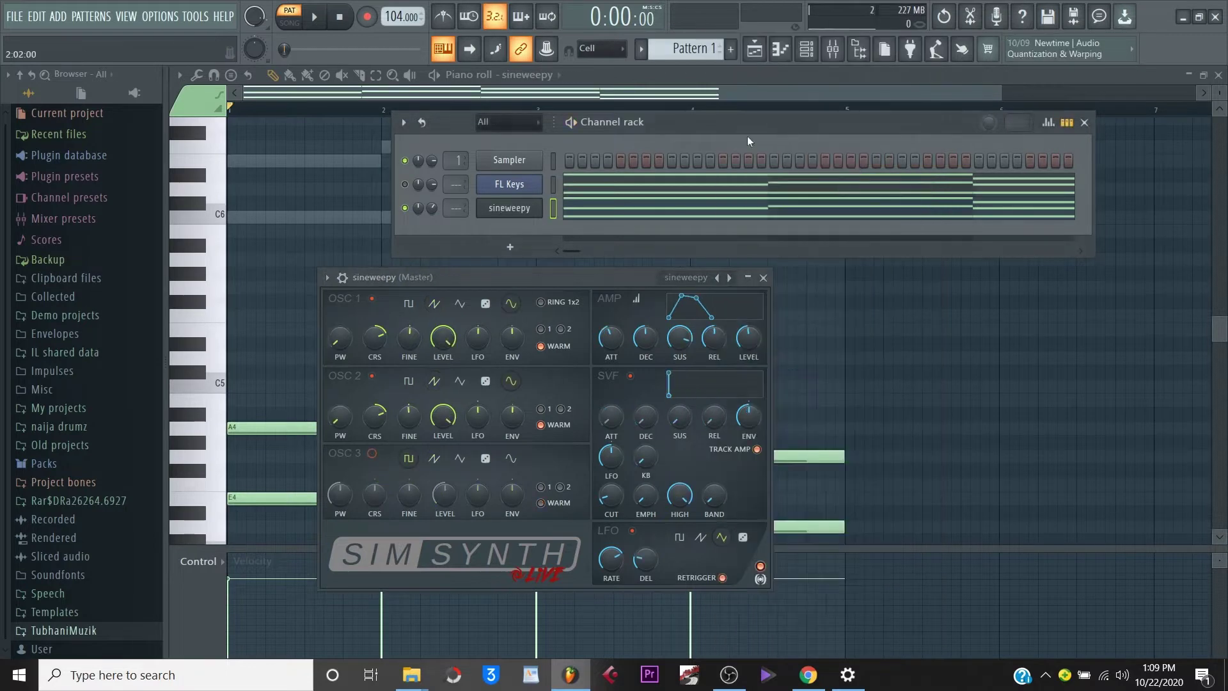
Audition the sineweepy chords, raise their channel volume slightly and unmute the FL Keys channel.
key(space)
drag(433, 210, 433, 203)
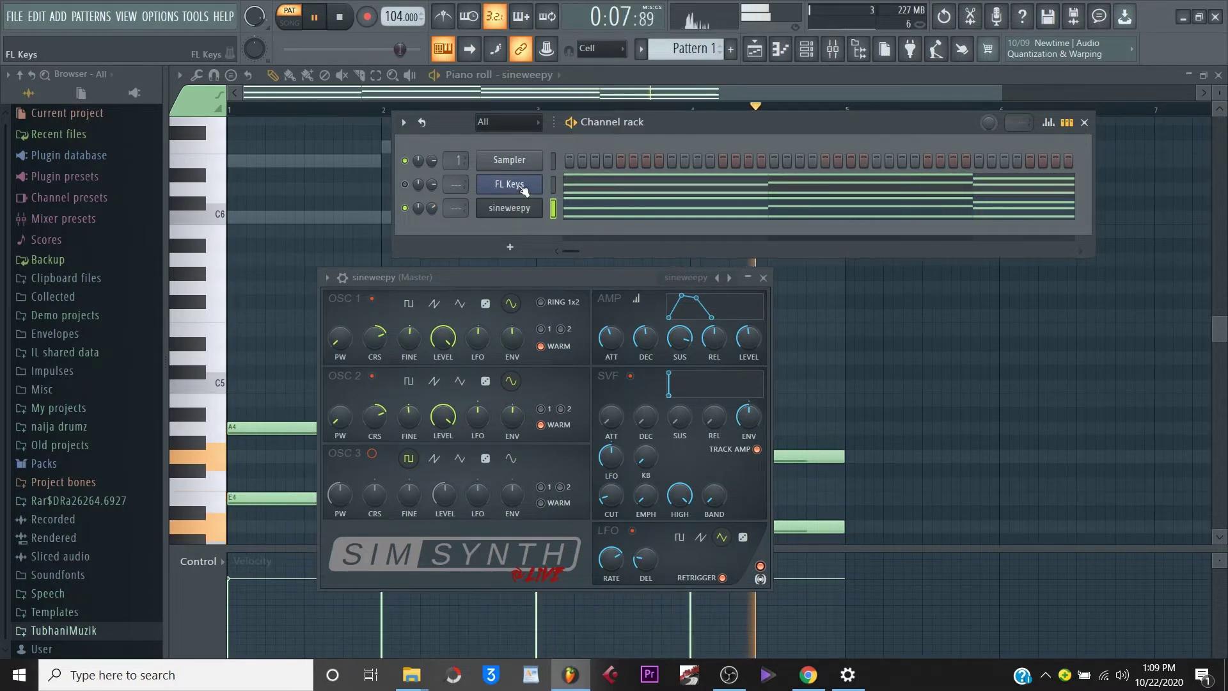
key(space)
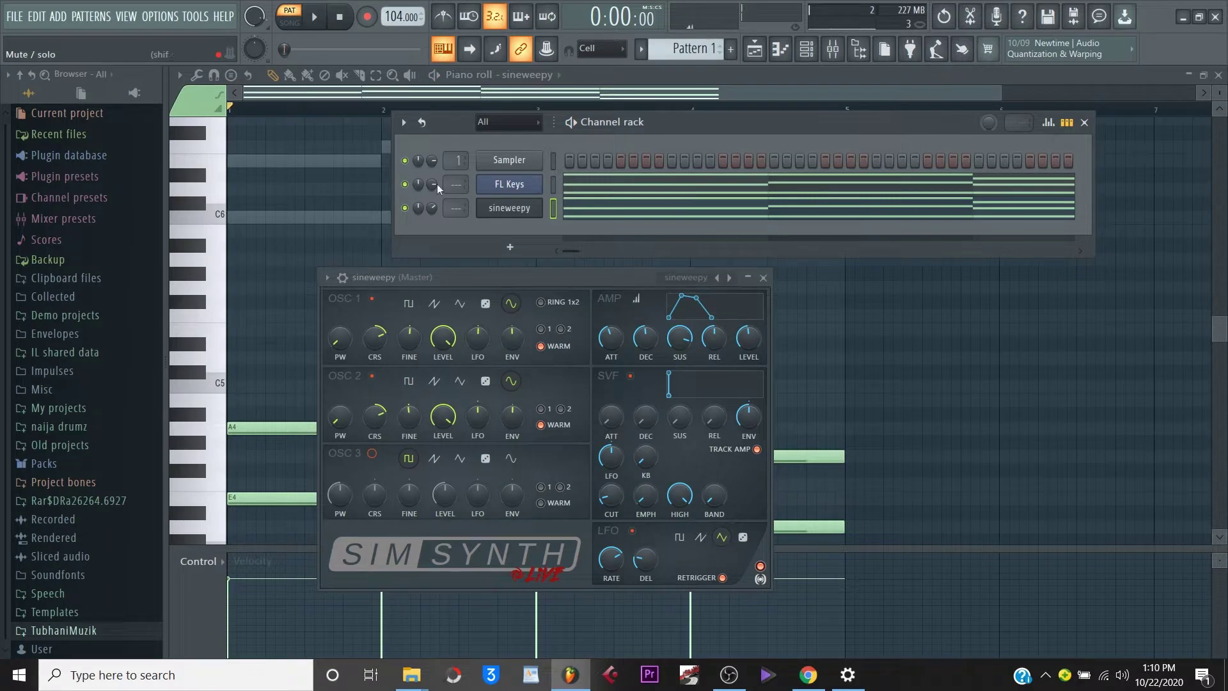
Cut the chord notes out of the FL Keys channel and open its piano roll.
right_click(511, 184)
click(713, 182)
right_click(525, 186)
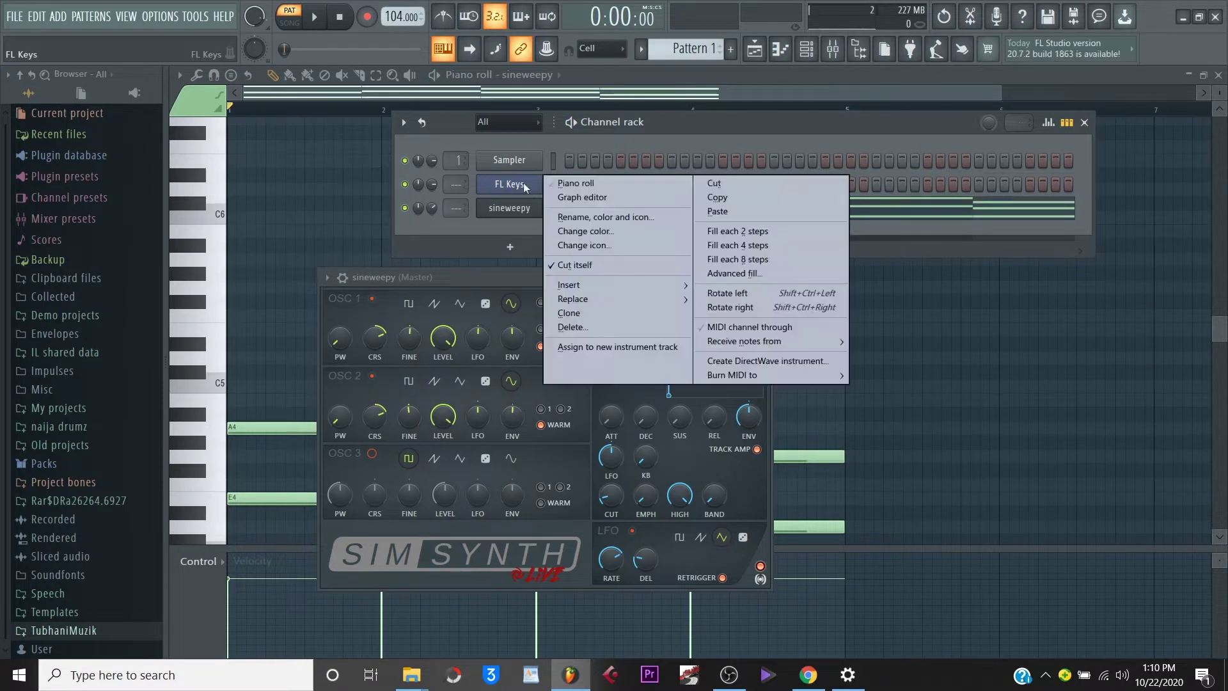
click(575, 183)
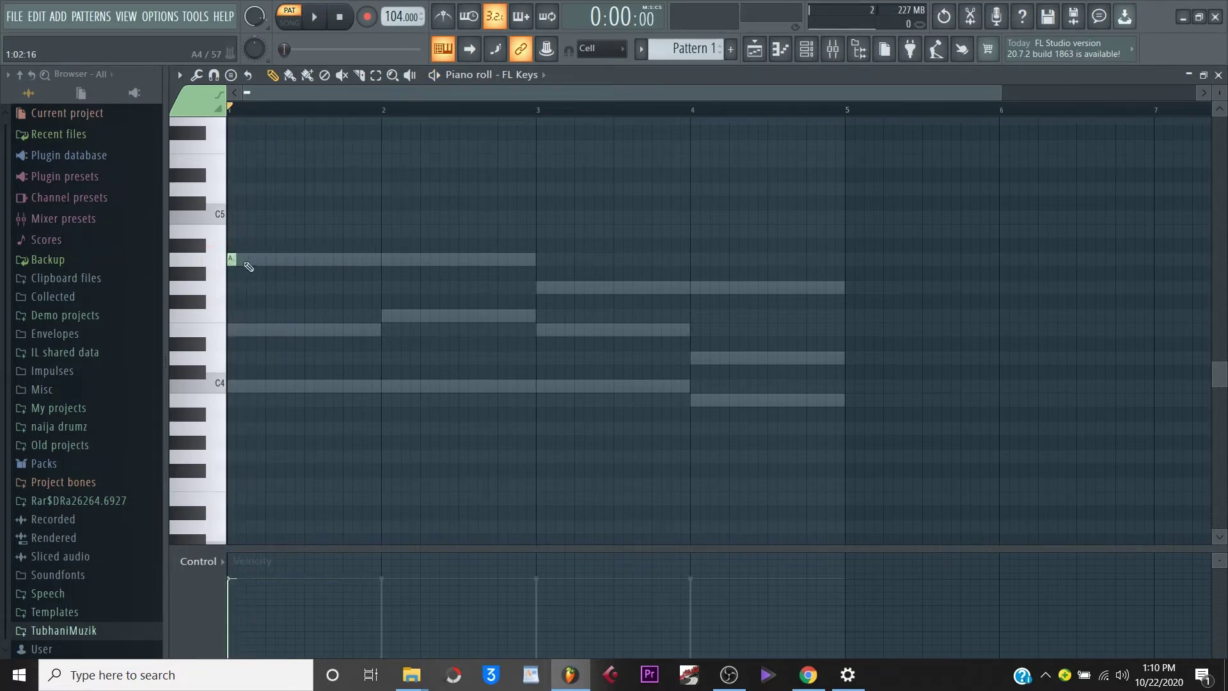
Place one-step melody notes in bar 1 of FL Keys: A4 on steps 1 and 3, C5 on step 4.
drag(999, 95, 703, 95)
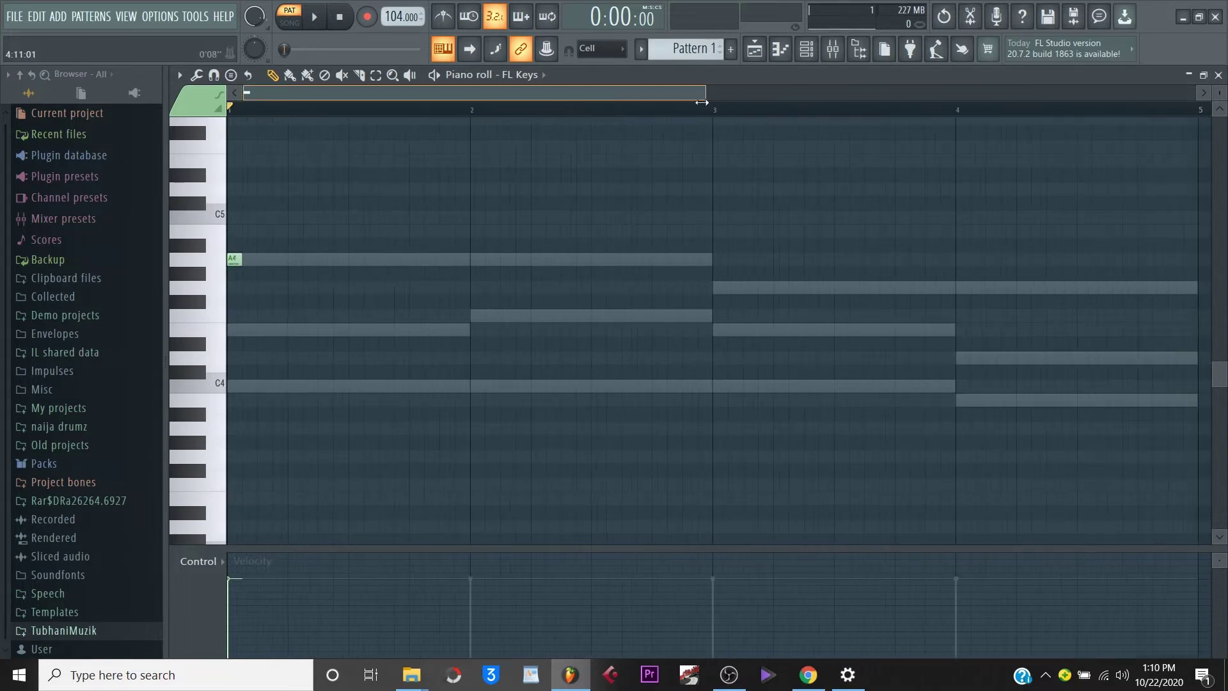
key(space)
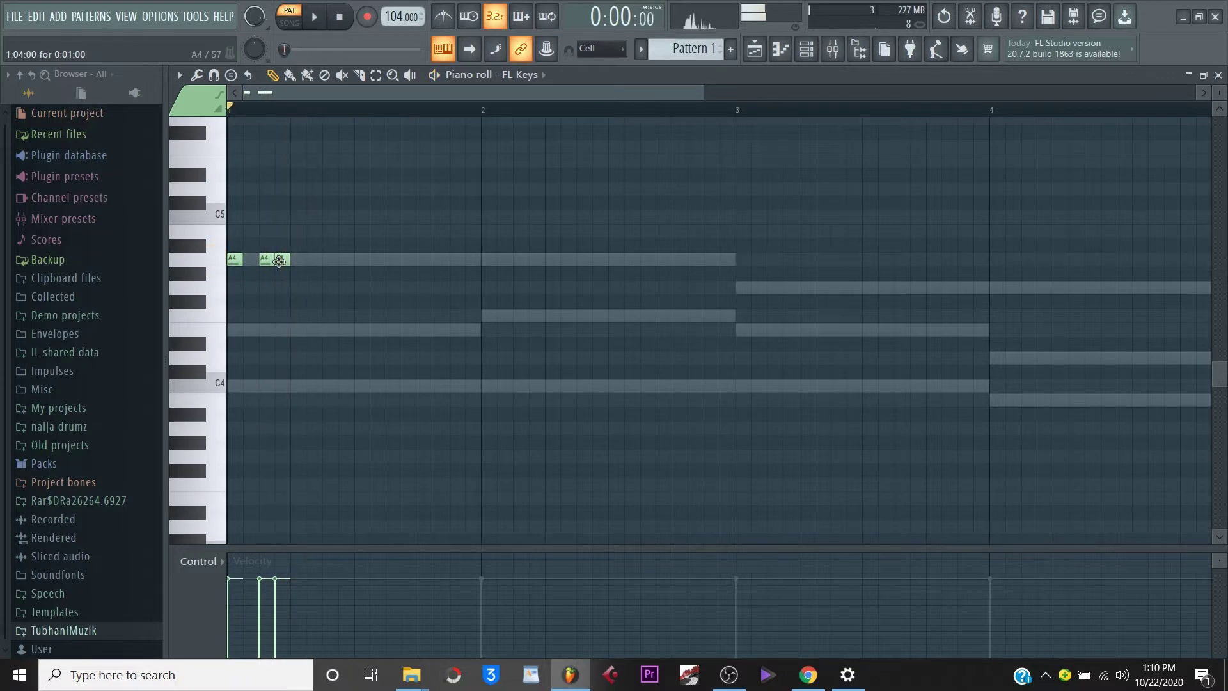
scroll(291, 251, up, 3)
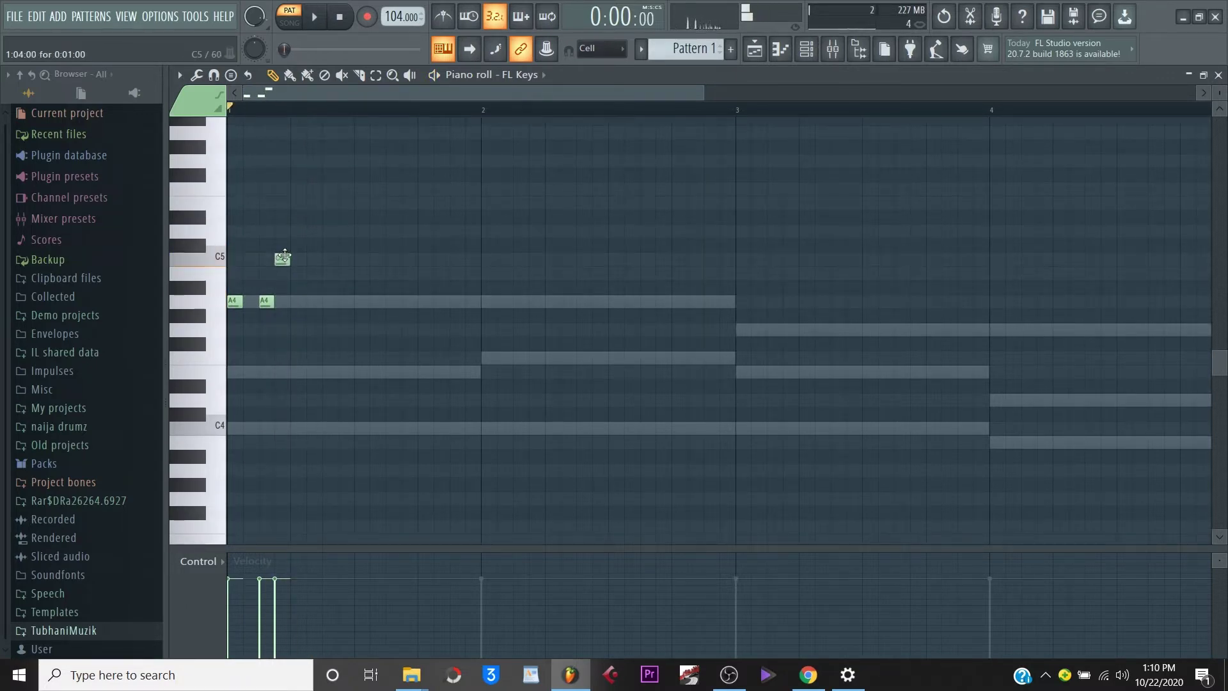
key(space)
key(space)
key(space)
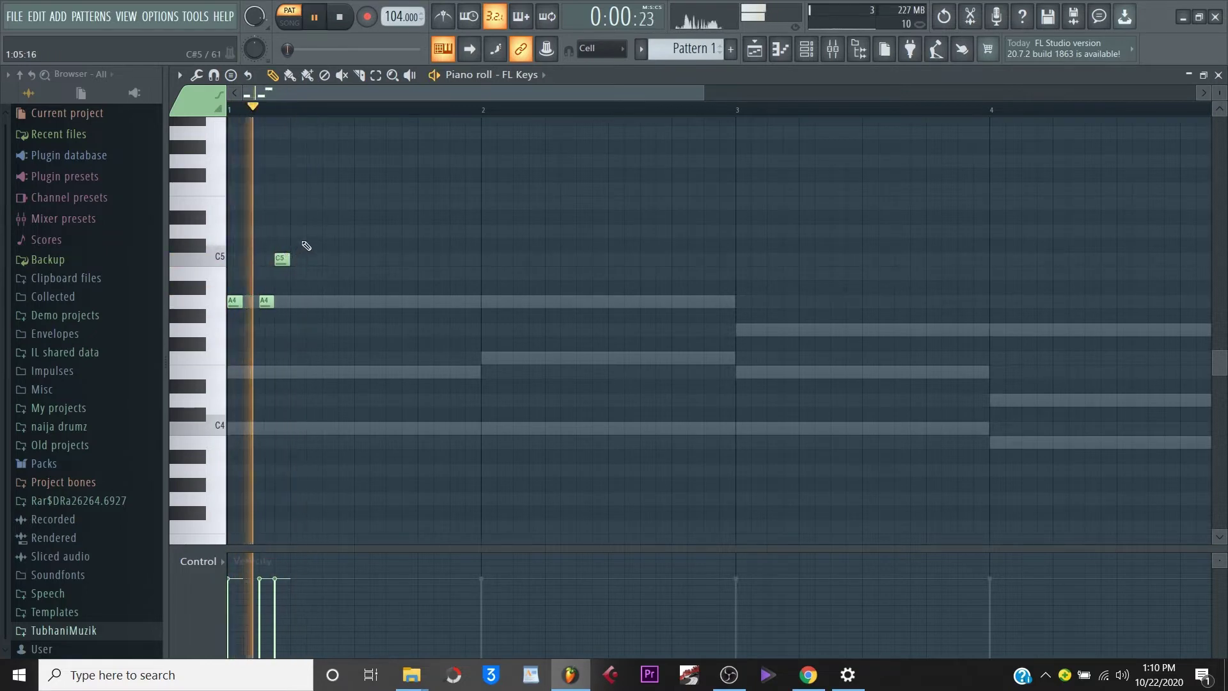
Add a two-step E5 note on step 7 of bar 1 while auditioning the melody against the chords.
key(space)
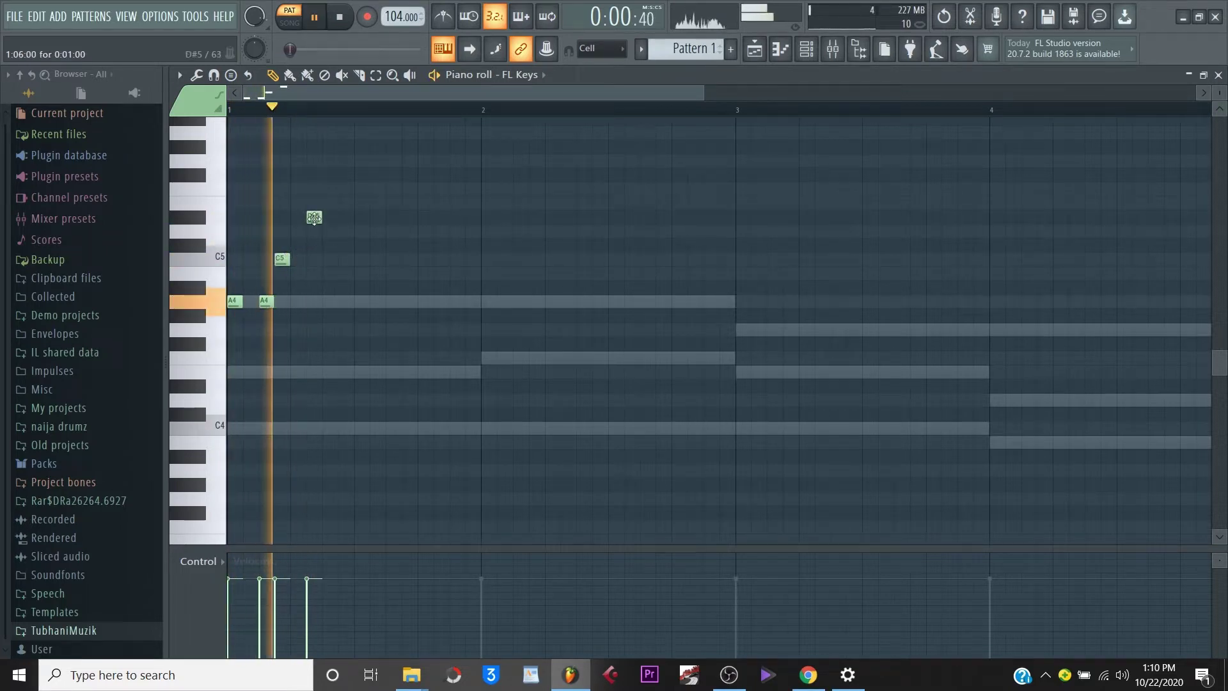
key(space)
key(space)
drag(321, 209, 352, 204)
key(space)
key(space)
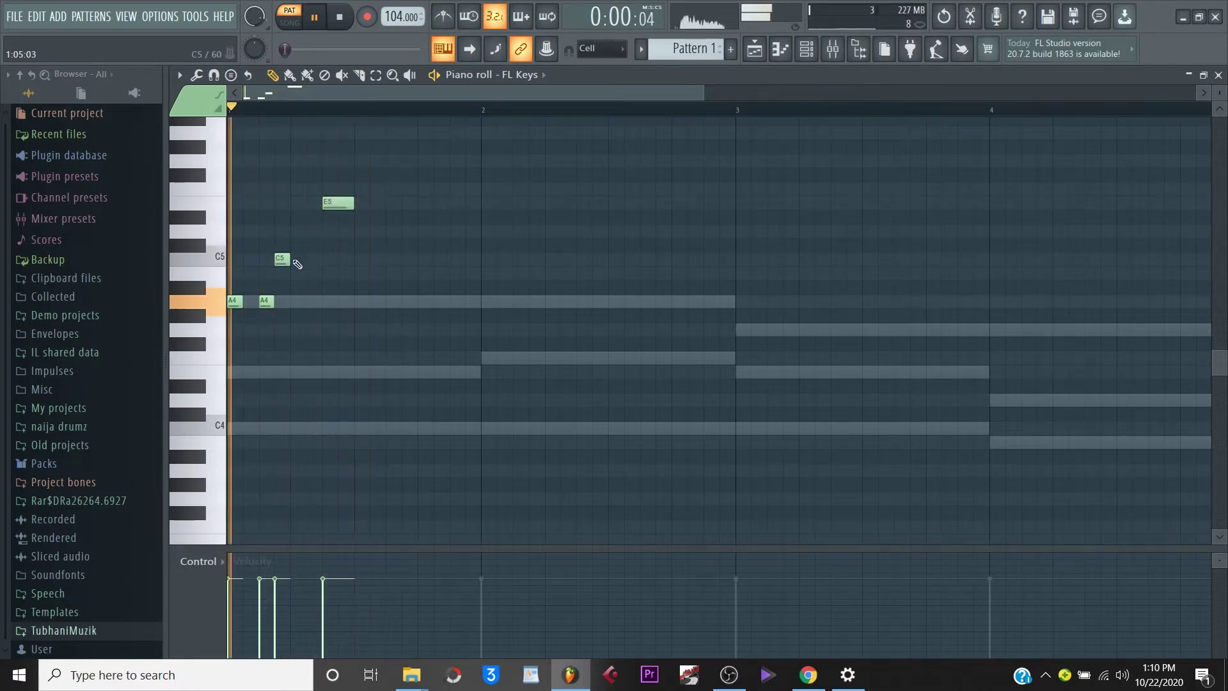
Lengthen bar 1's C5 to meet the E5, and repeat the rhythm as F4-F4-A4-C5, C5-C5-E5-G5 and G4-G4-B4-D5 in bars 2 to 4.
drag(289, 259, 322, 260)
key(space)
key(space)
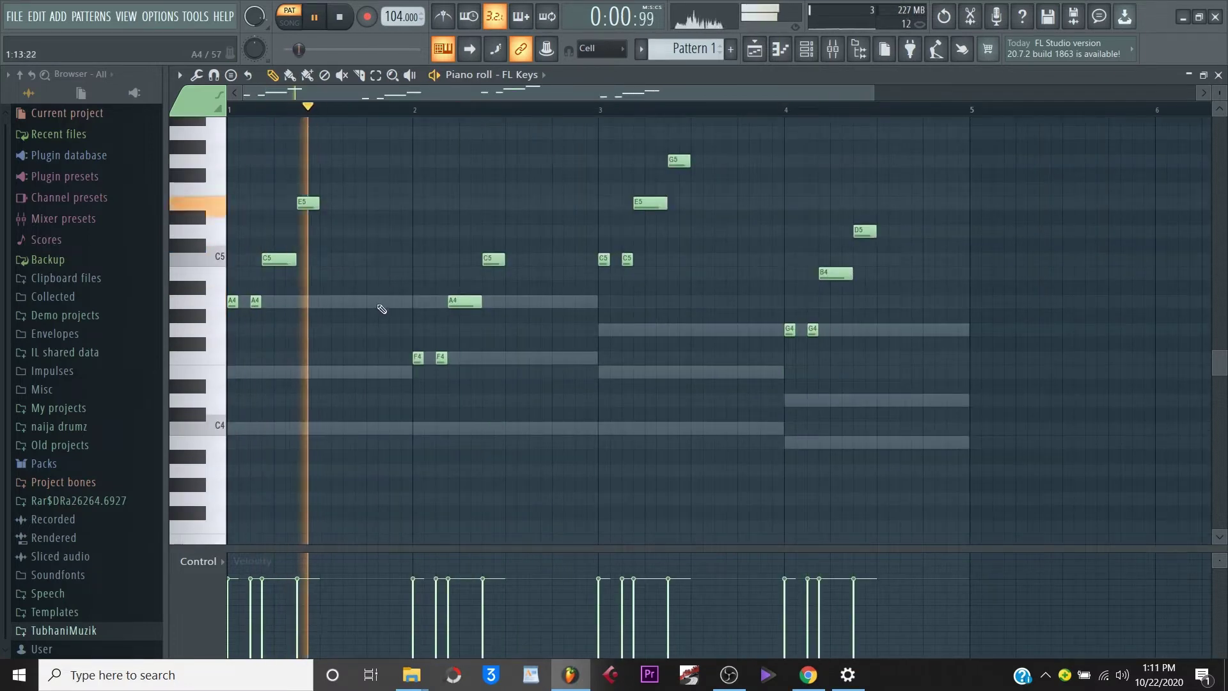
Add two-note endings to the four melody bars, D5-C5, D5-E5, E5-D5 and B4-C5, and audition the result.
key(space)
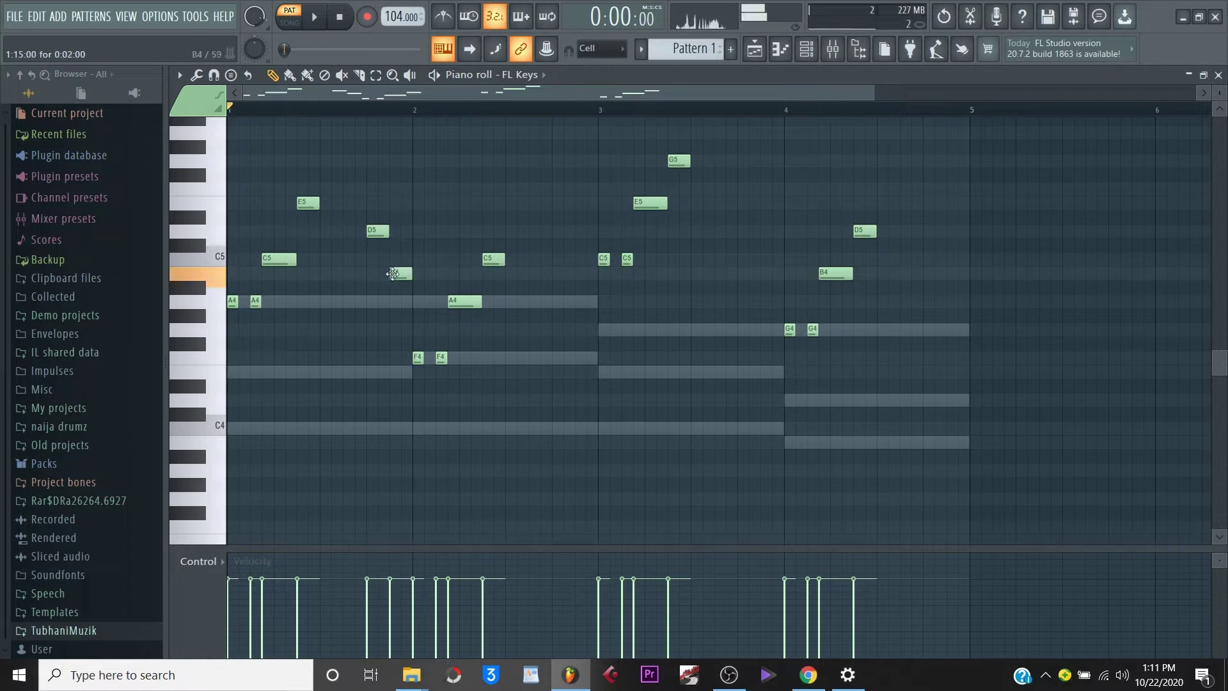
key(space)
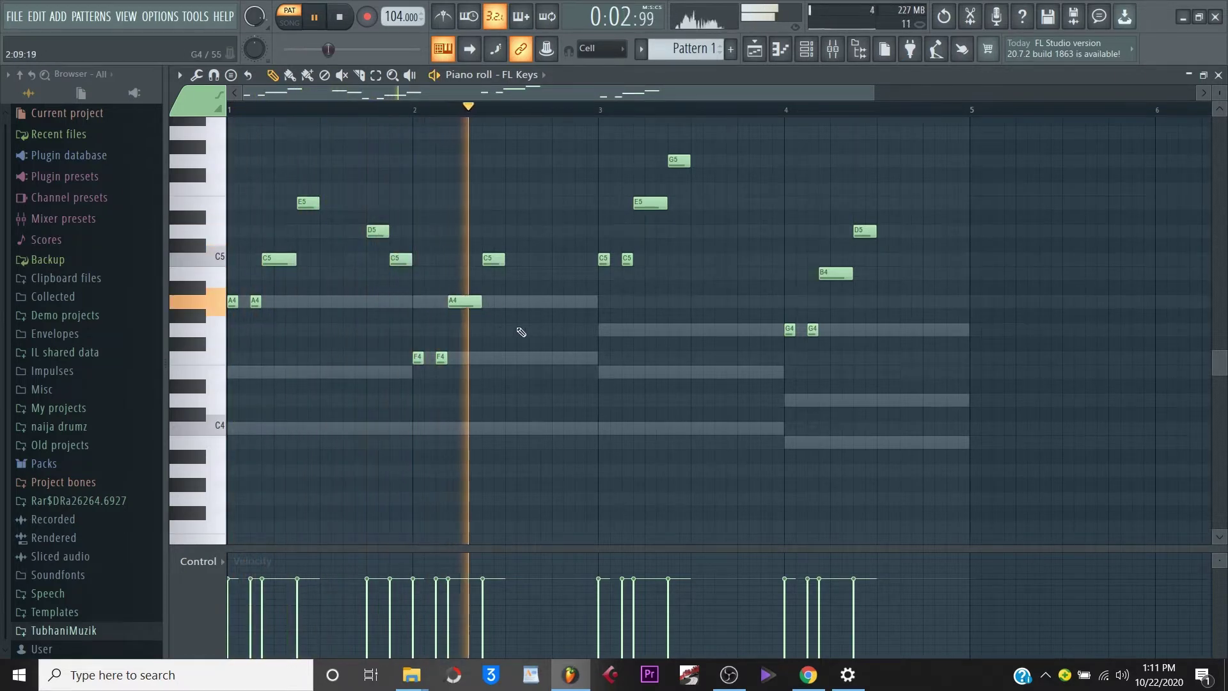
key(space)
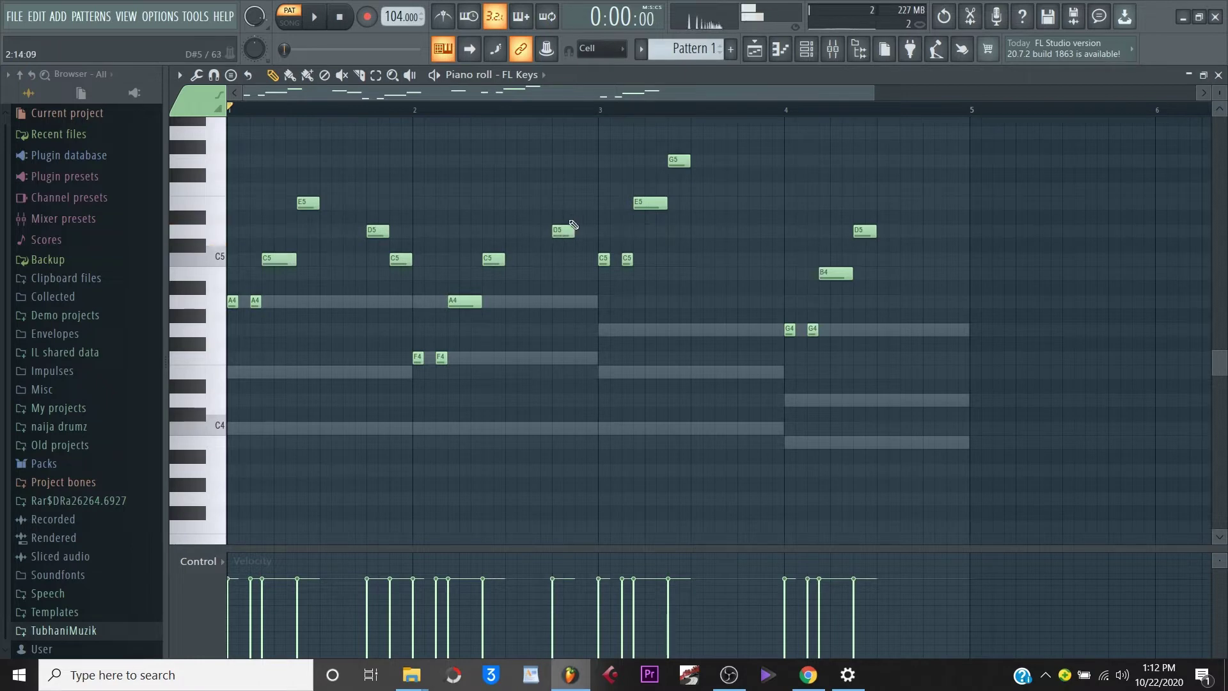
key(space)
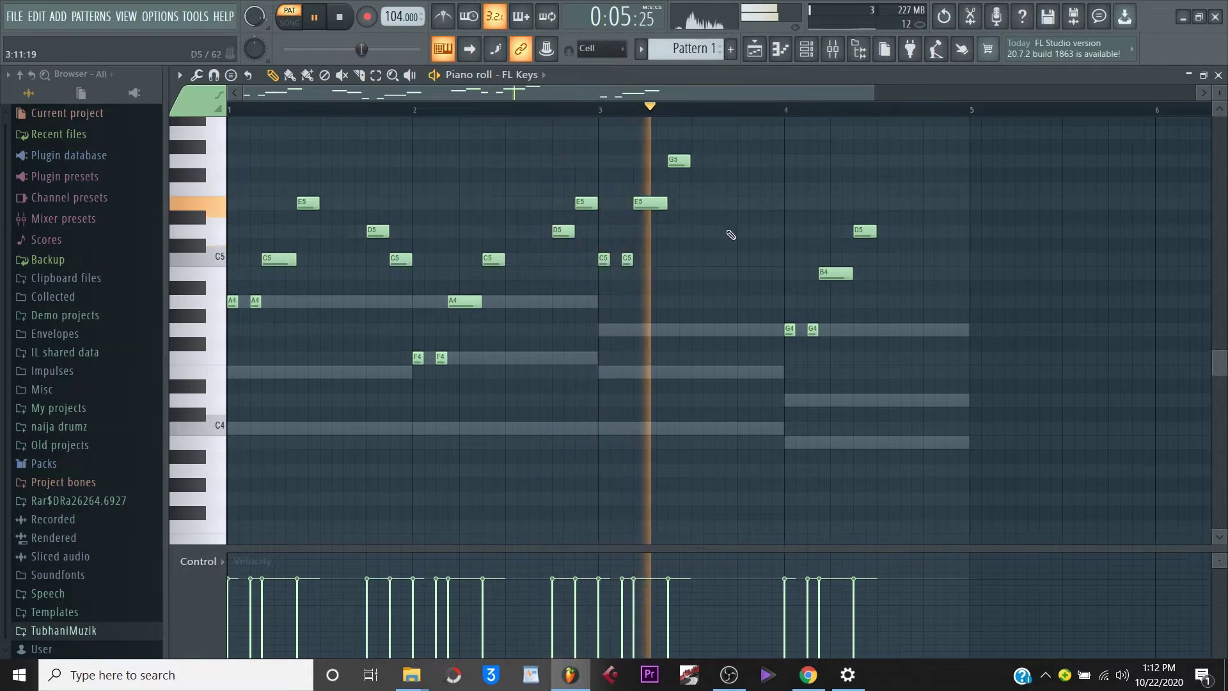
scroll(779, 244, up, 1)
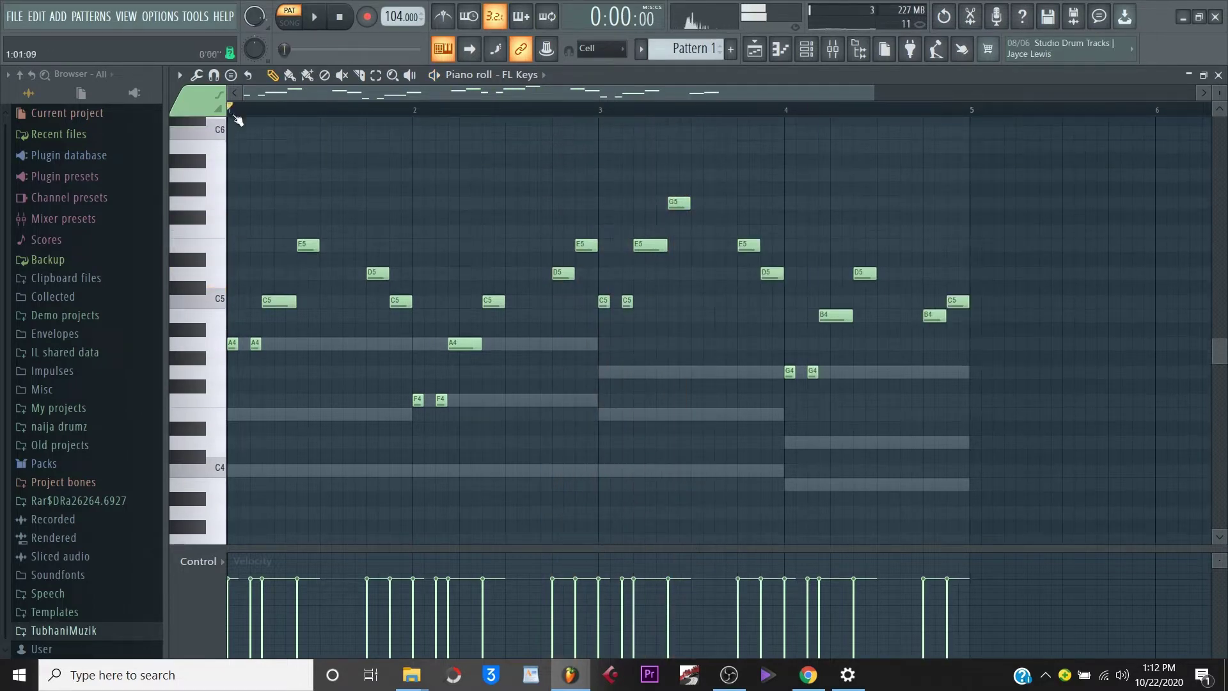
key(space)
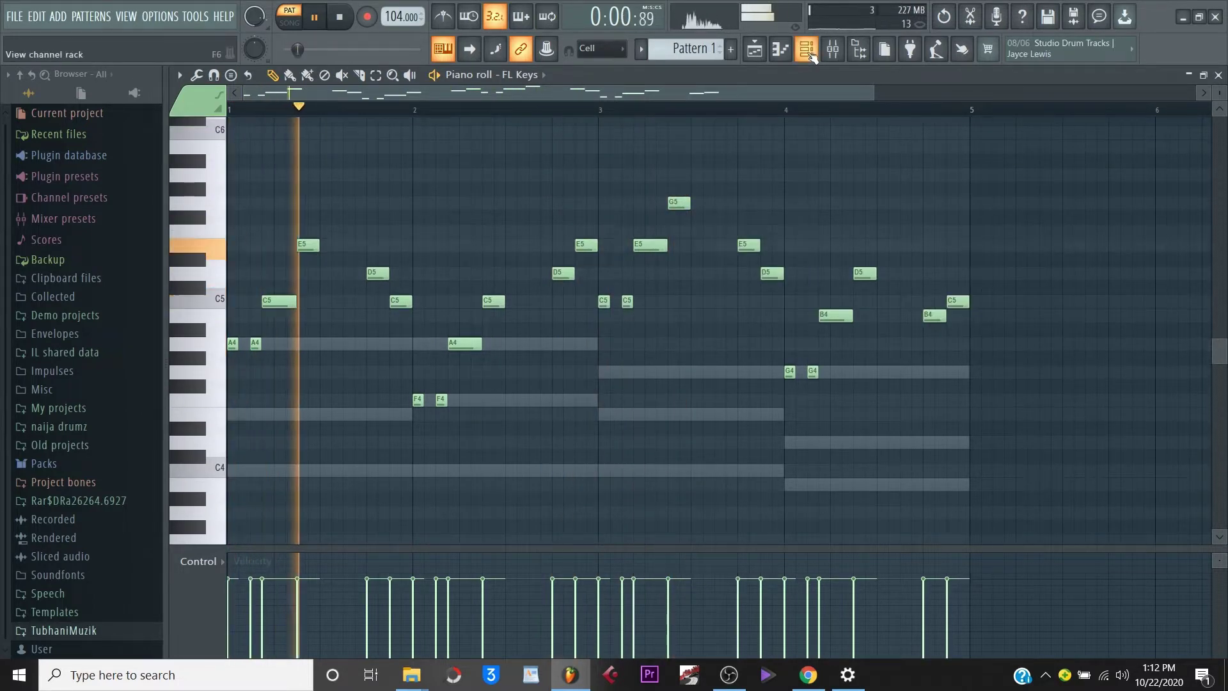
Add a Morphine channel and load its STR Elec Guitar NUC preset from the Strings bank.
key(F6)
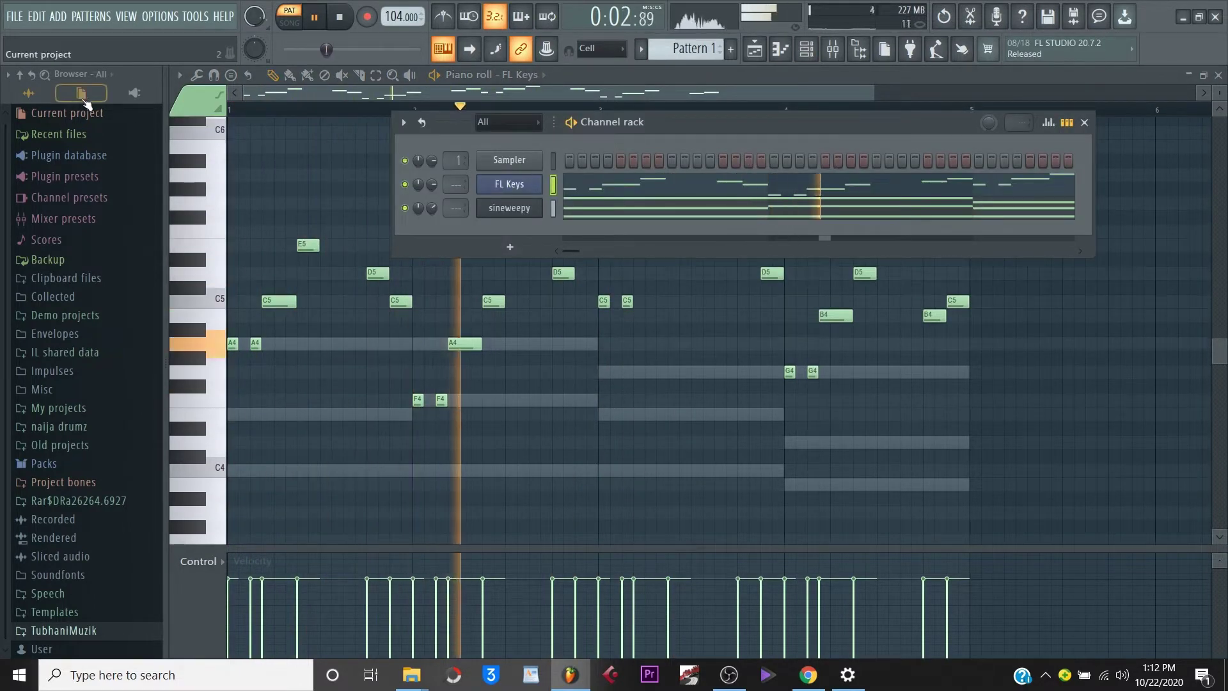
click(57, 16)
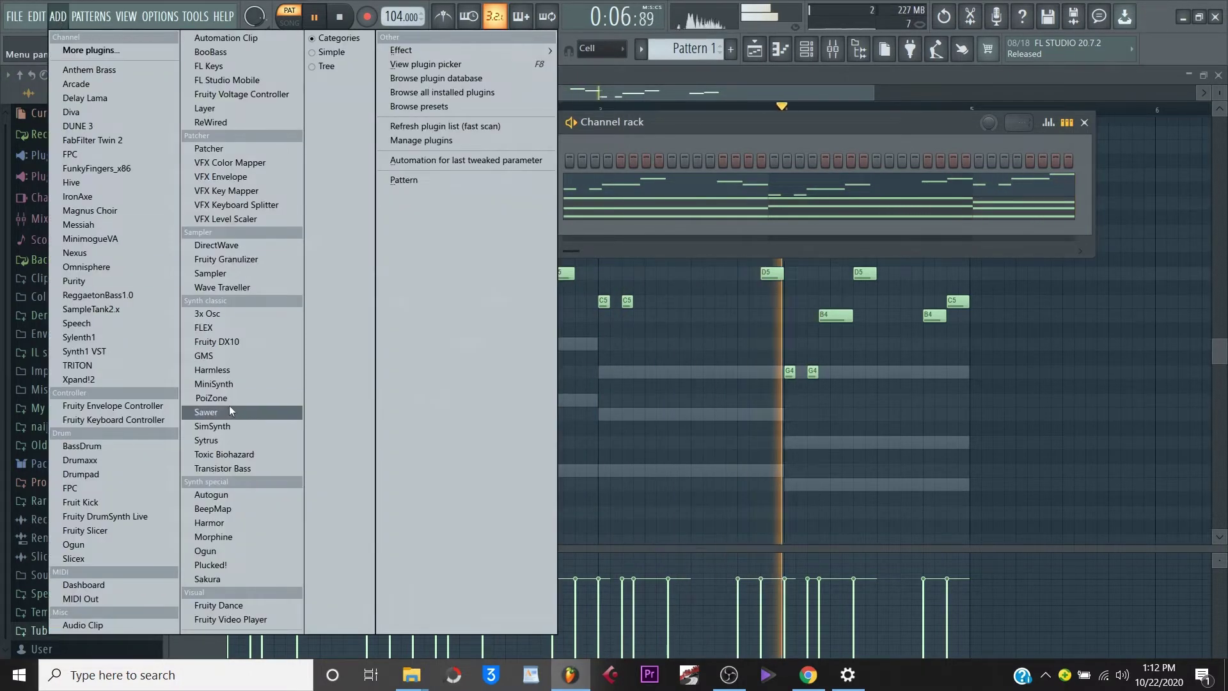
click(226, 538)
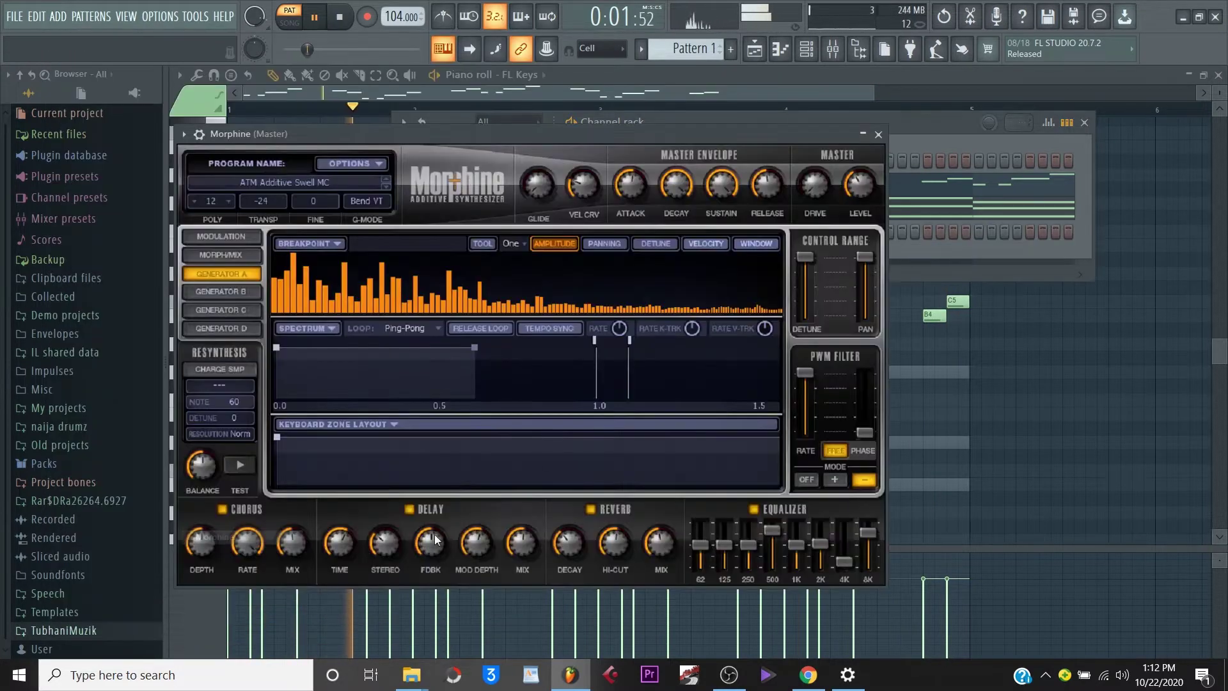
click(293, 182)
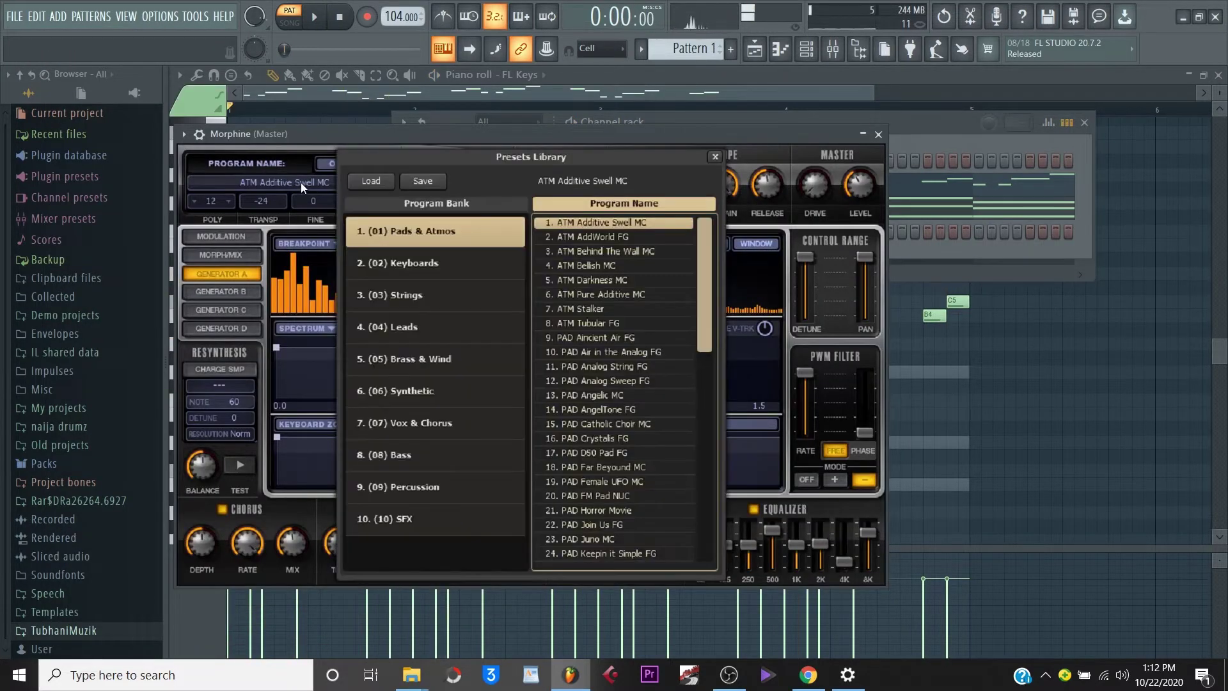
click(436, 294)
click(598, 295)
click(910, 144)
Copy the FL Keys melody into the Morphine channel, then mute FL Keys and play the pattern.
right_click(513, 188)
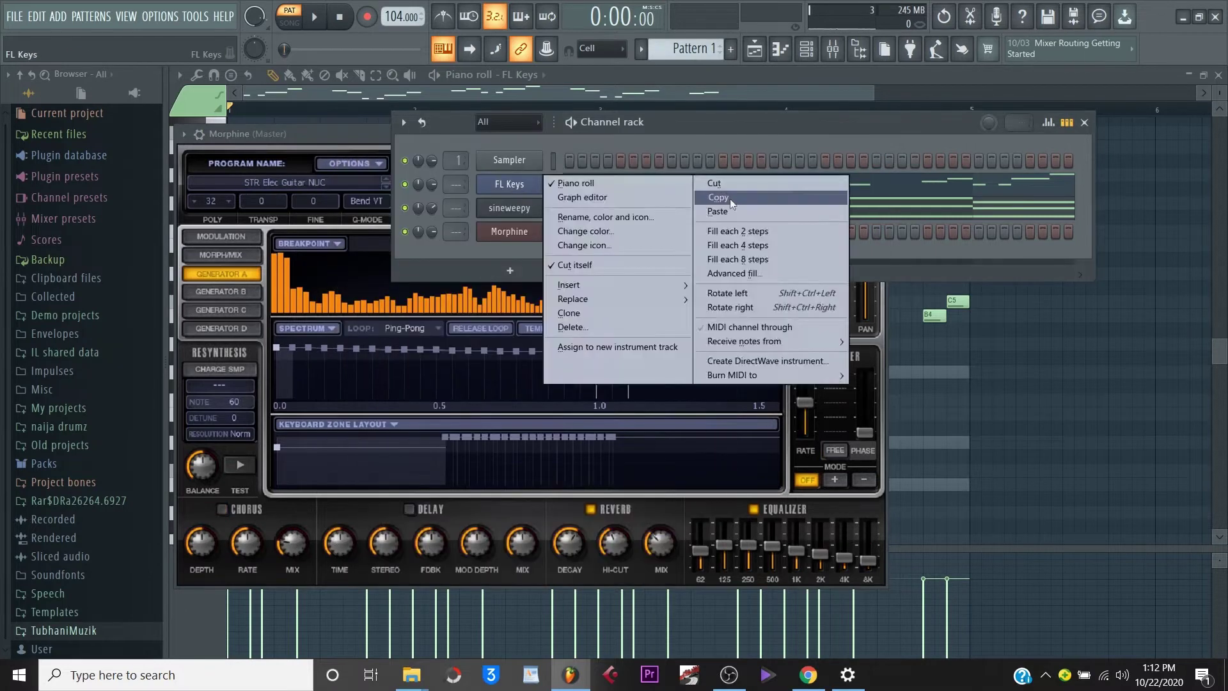
click(731, 198)
right_click(512, 232)
click(727, 260)
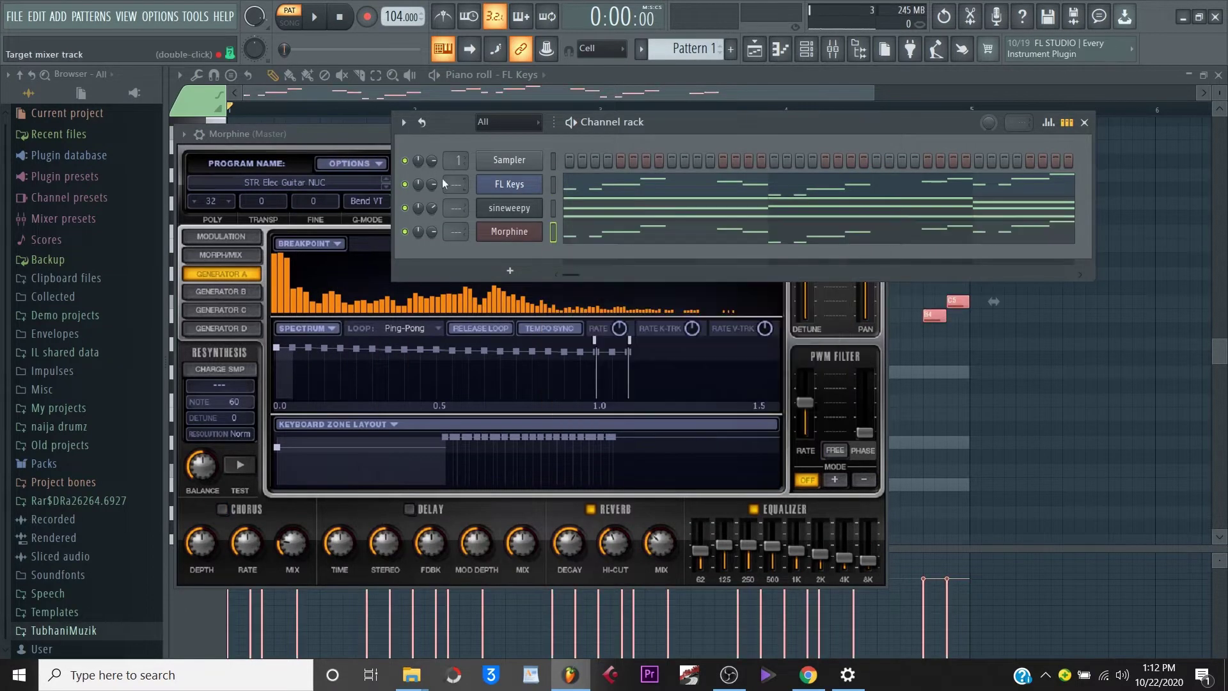
click(405, 184)
key(space)
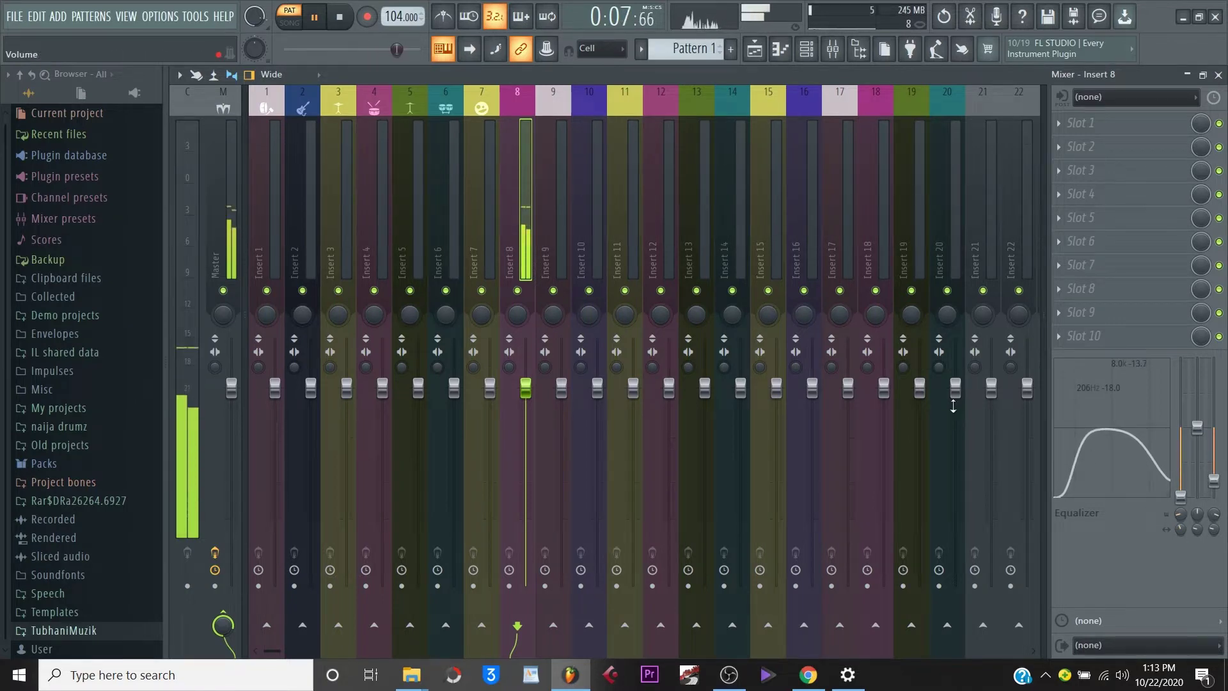
Route the Morphine channel to mixer track 9 and lower that track's low and high EQ shelves.
click(809, 52)
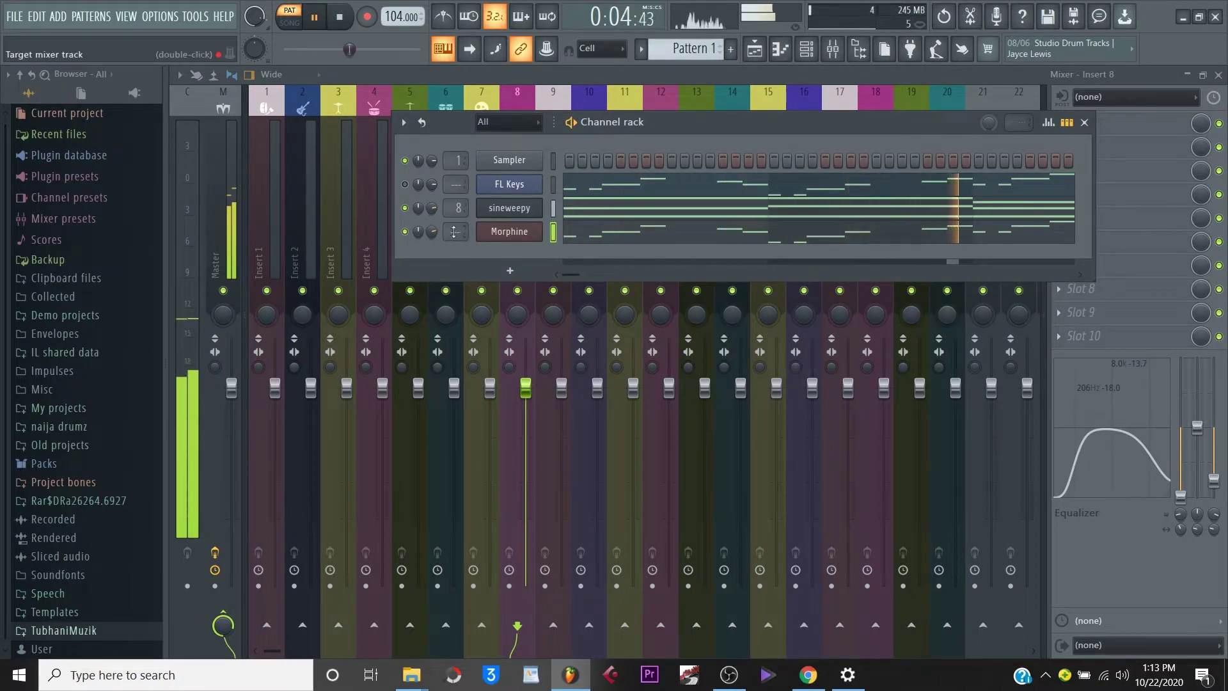
scroll(454, 231, up, 9)
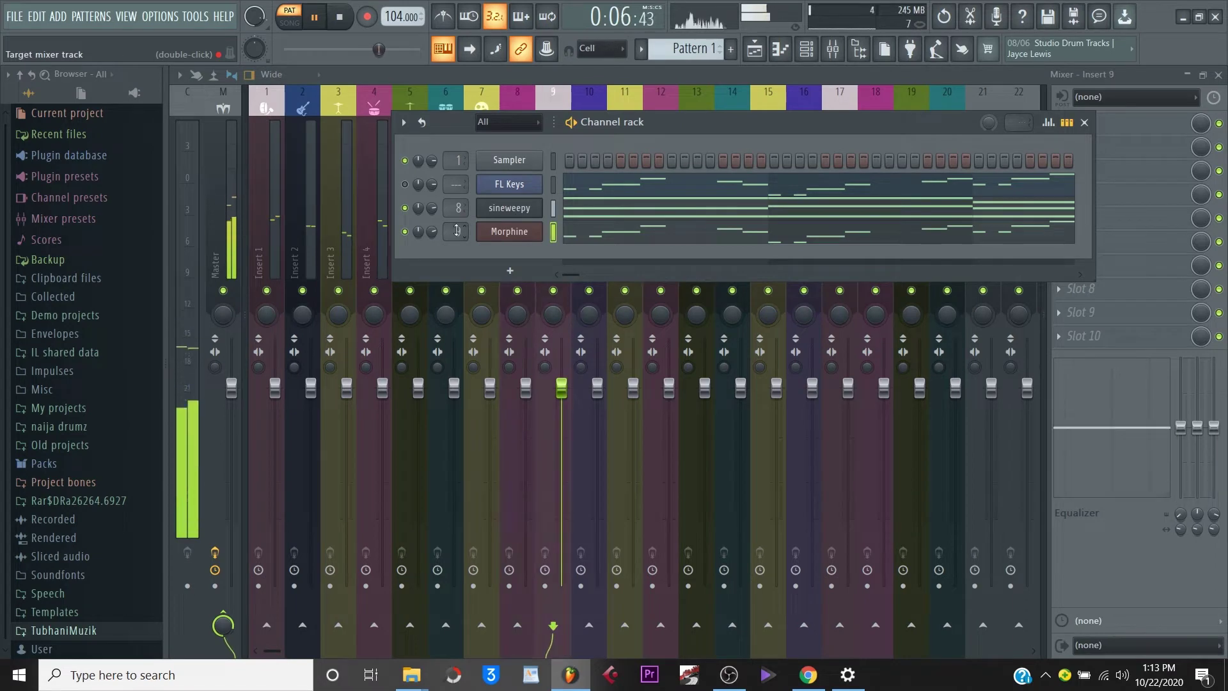
drag(1187, 437, 1183, 512)
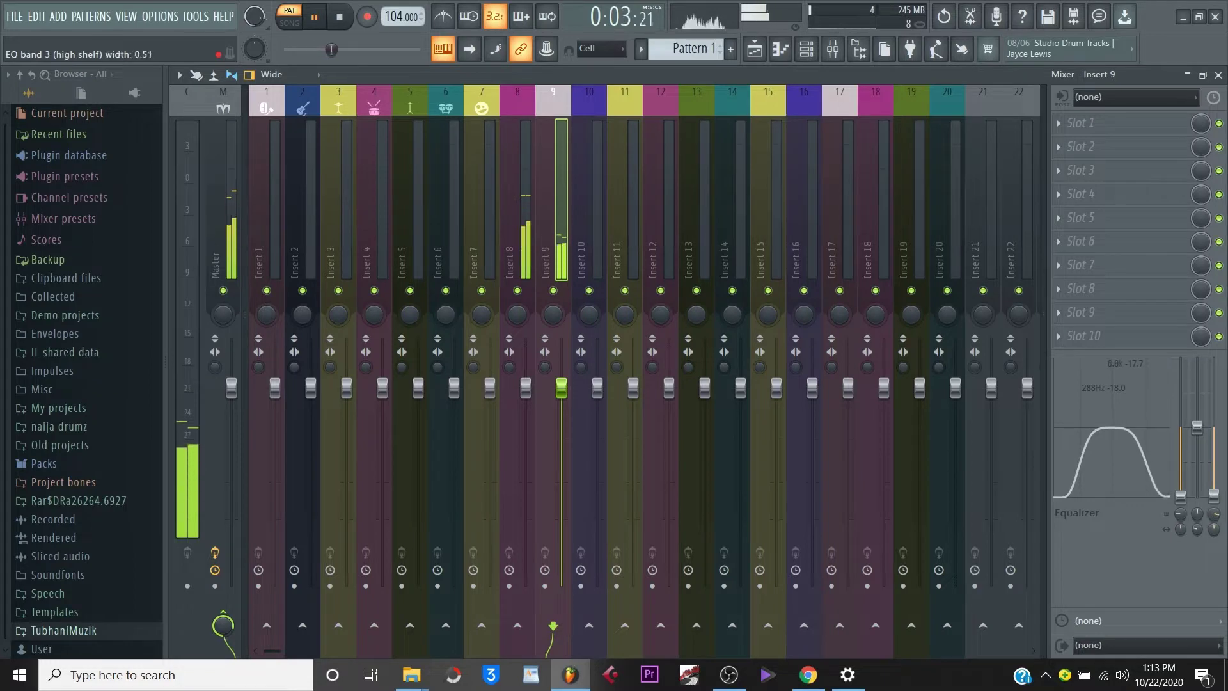
In the Morphine piano roll, add one-bar bass notes under the melody: A3 in bar 1 and F3 in bar 2.
click(807, 49)
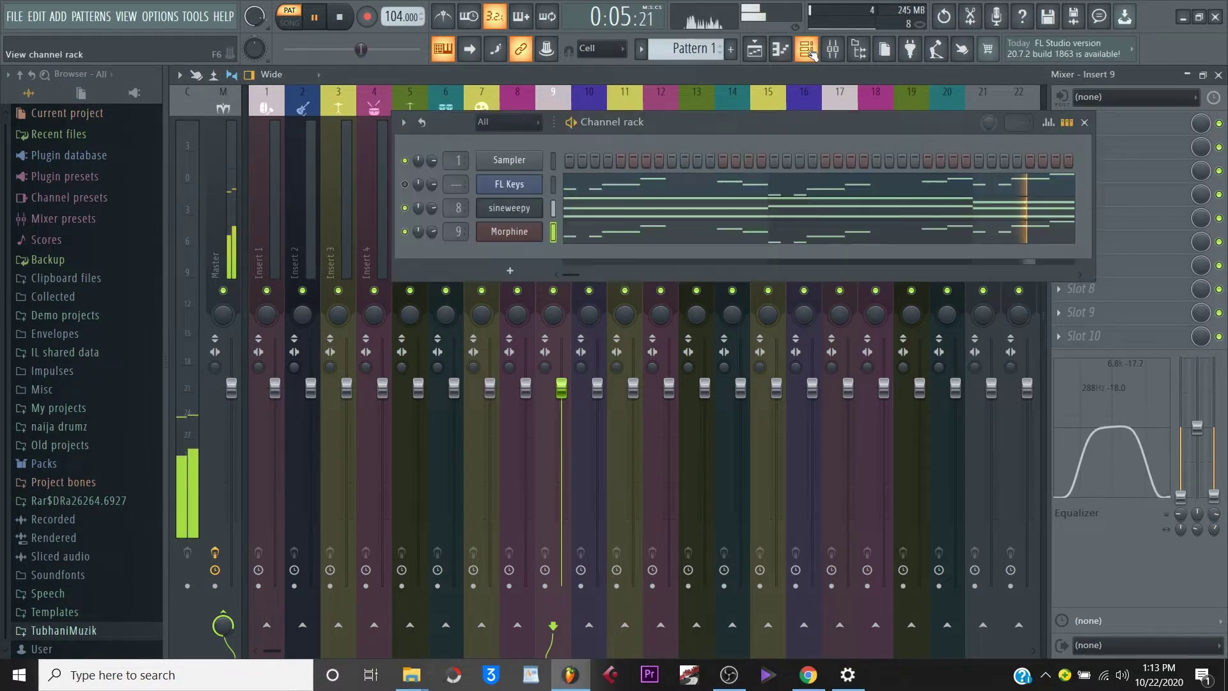
click(587, 238)
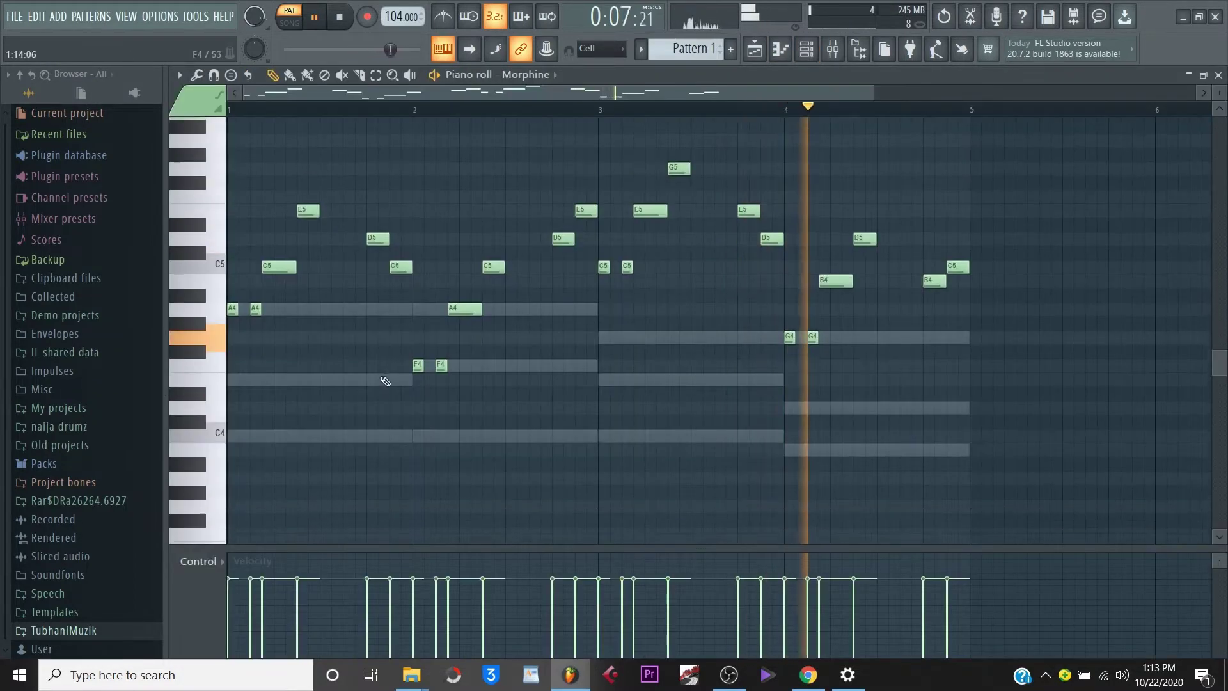
key(space)
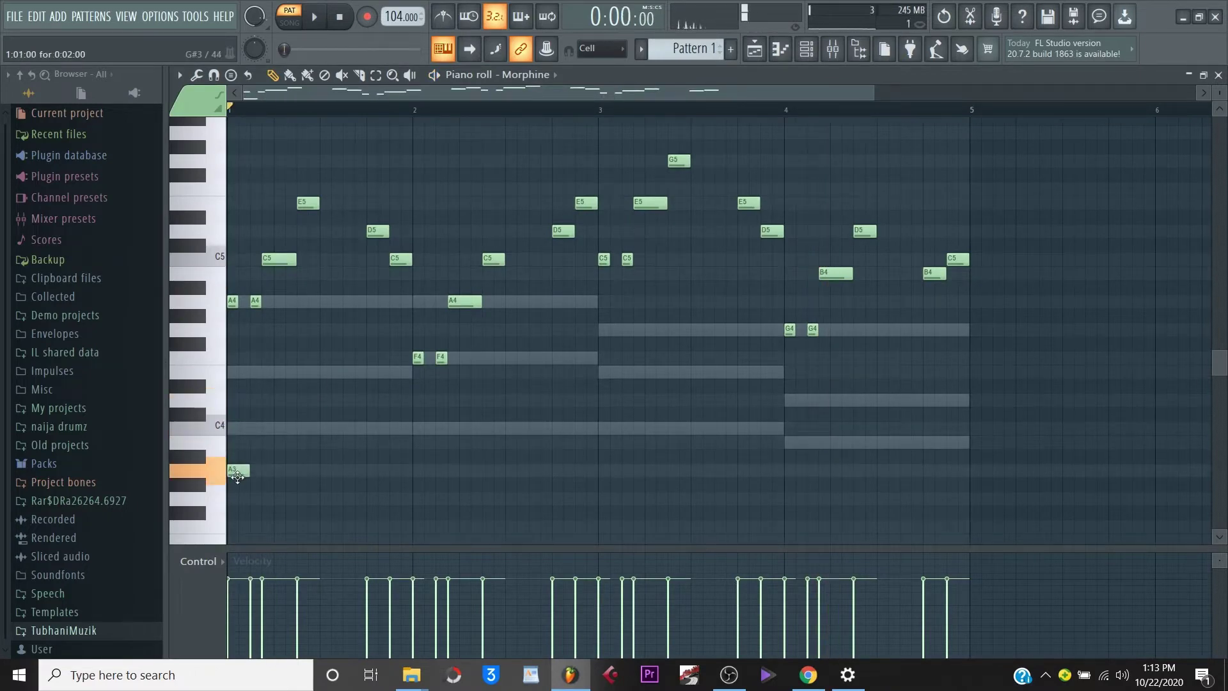
drag(249, 472, 413, 491)
key(space)
scroll(415, 483, down, 2)
click(412, 471)
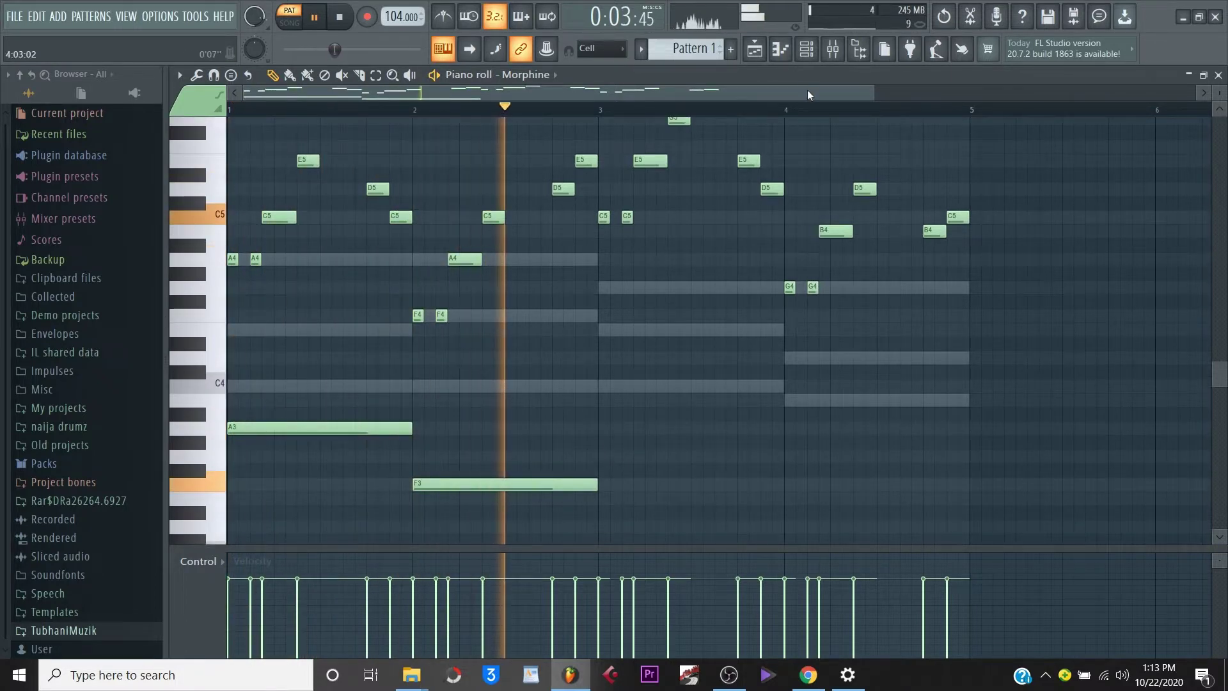
Set the channel volume to 75% in the channel rack and audition the pattern.
click(806, 49)
key(space)
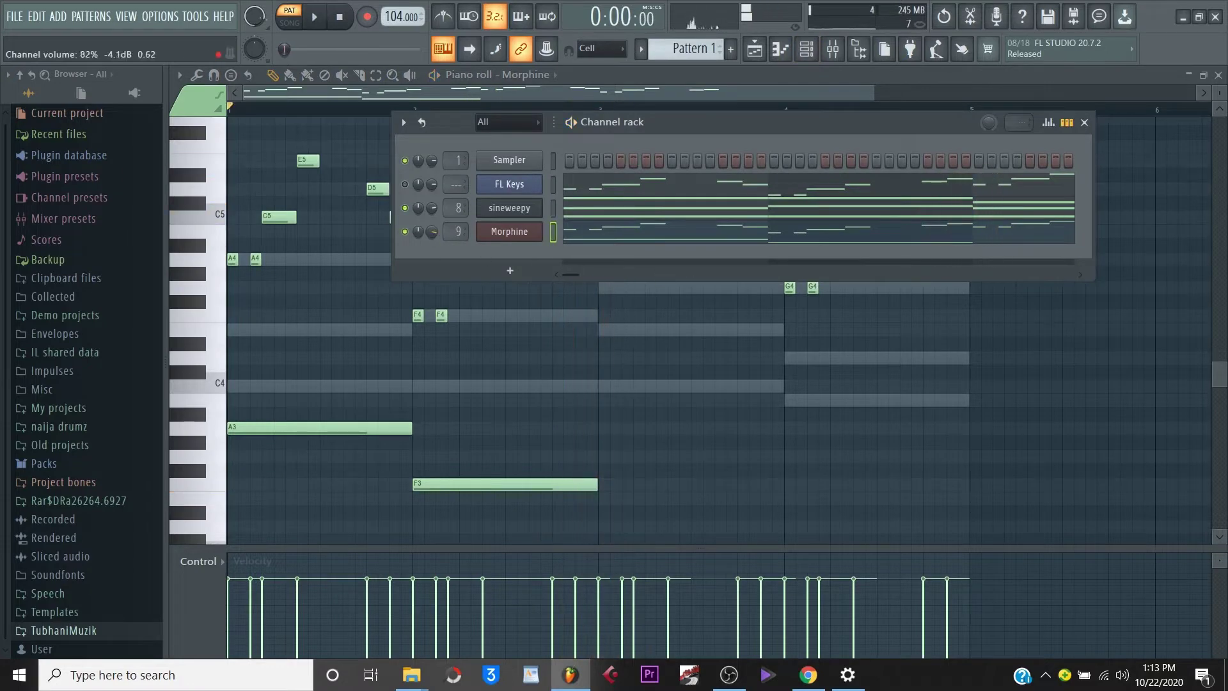
key(space)
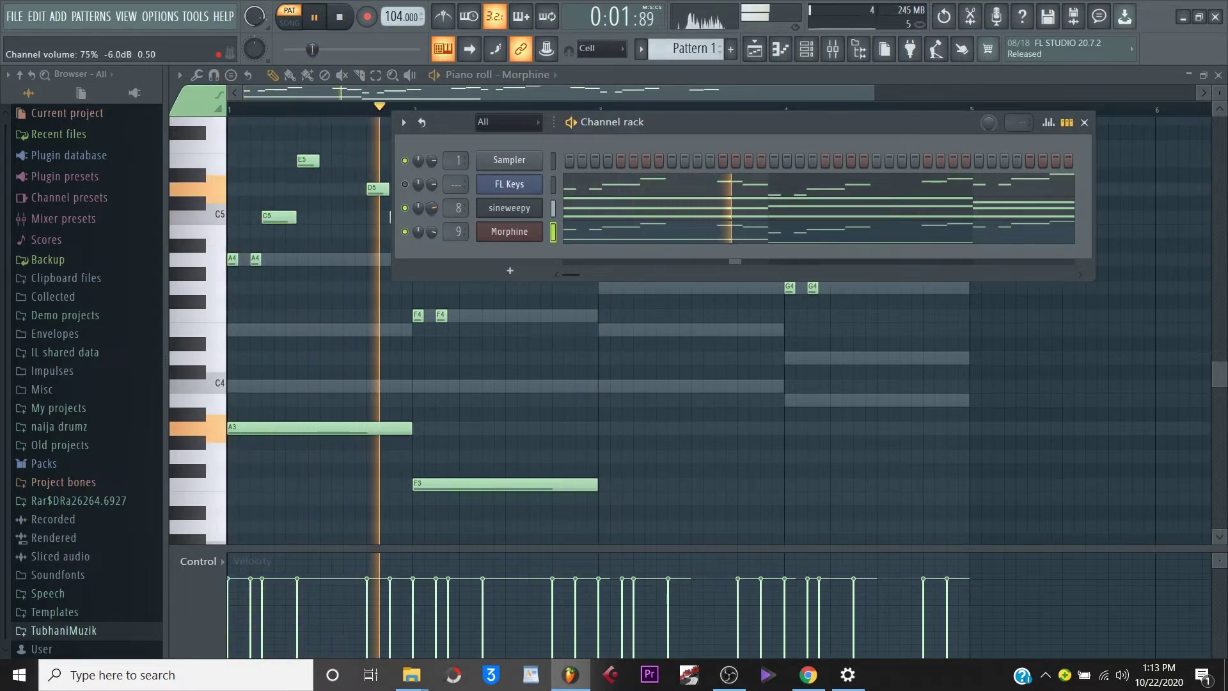
key(space)
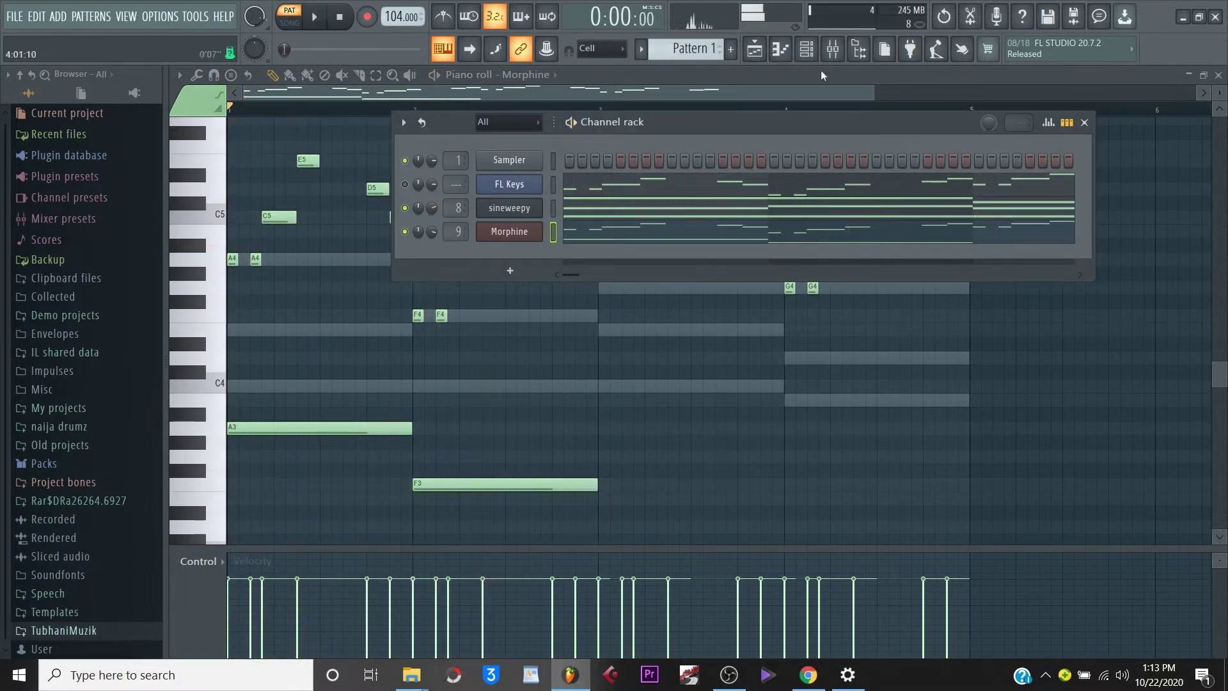
Lower the low-shelf EQ frequency of mixer track 9 to 206 Hz and play the pattern.
click(833, 50)
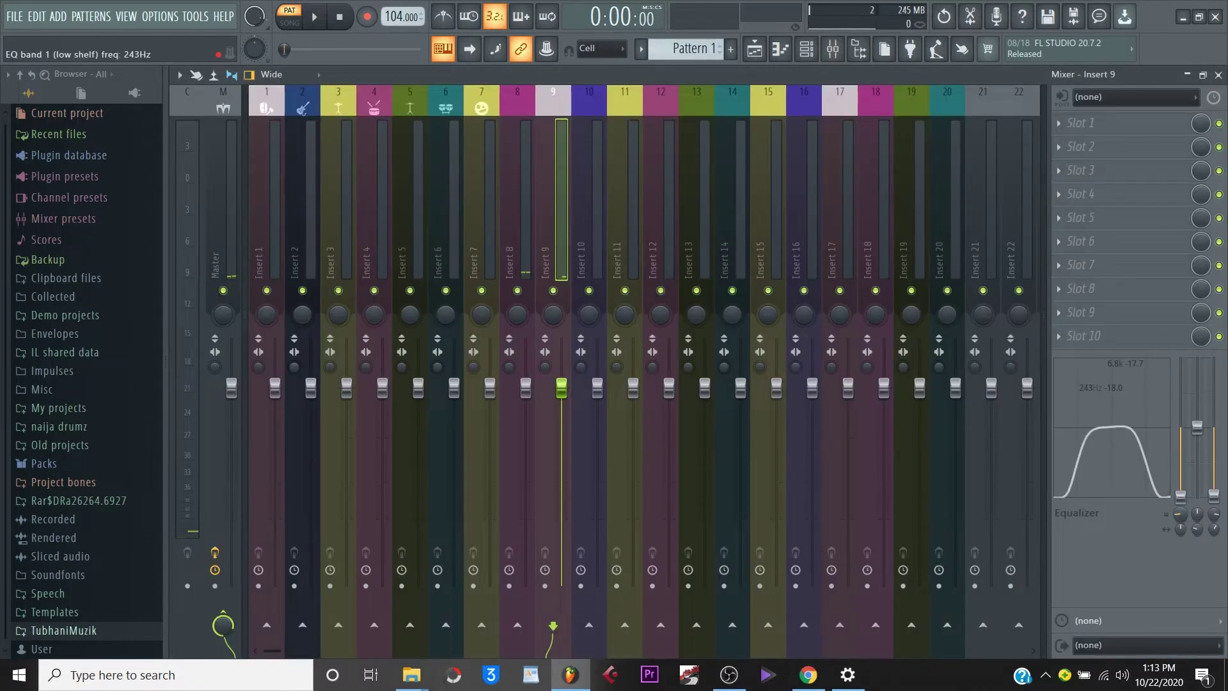
drag(1180, 514, 1178, 517)
key(space)
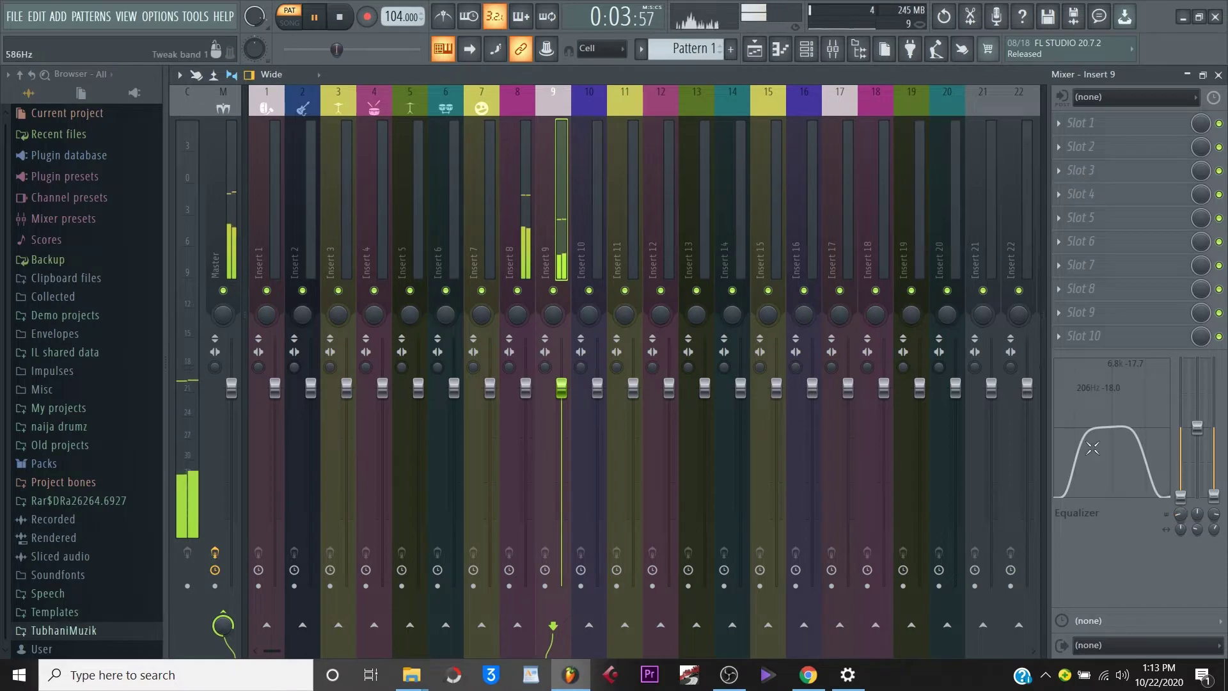
Complete the Morphine bass line with one-bar notes, C3 in bar 3 and G3 in bar 4, and play it.
click(806, 53)
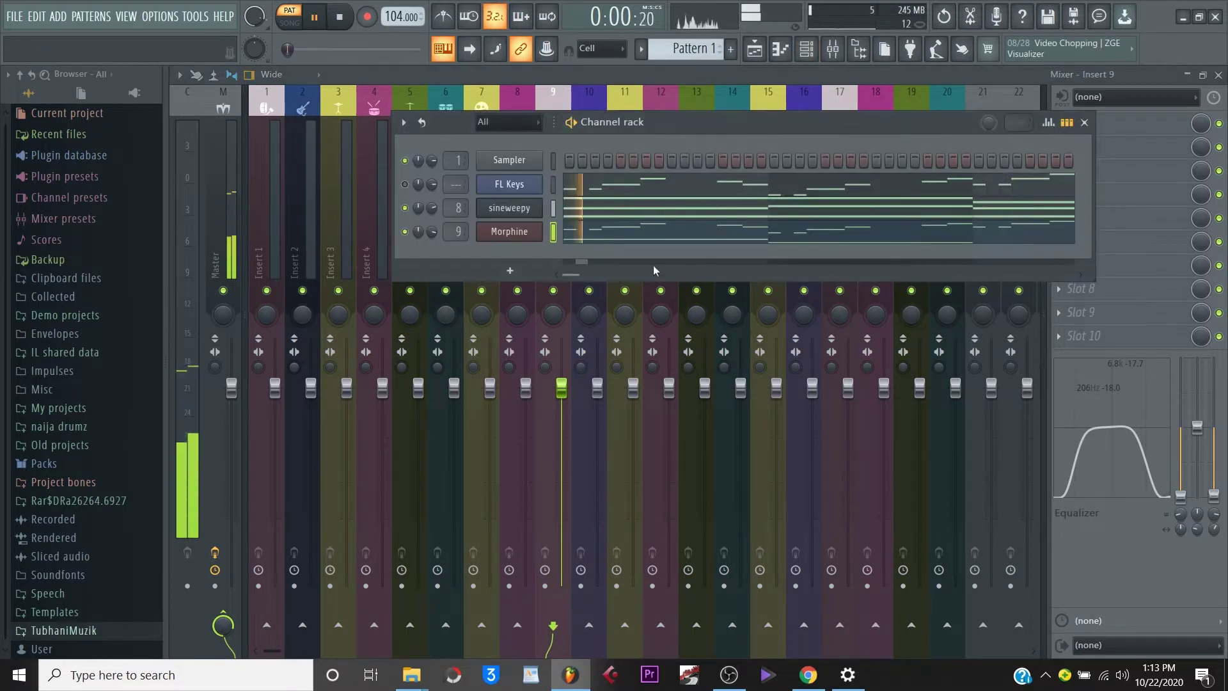
click(692, 242)
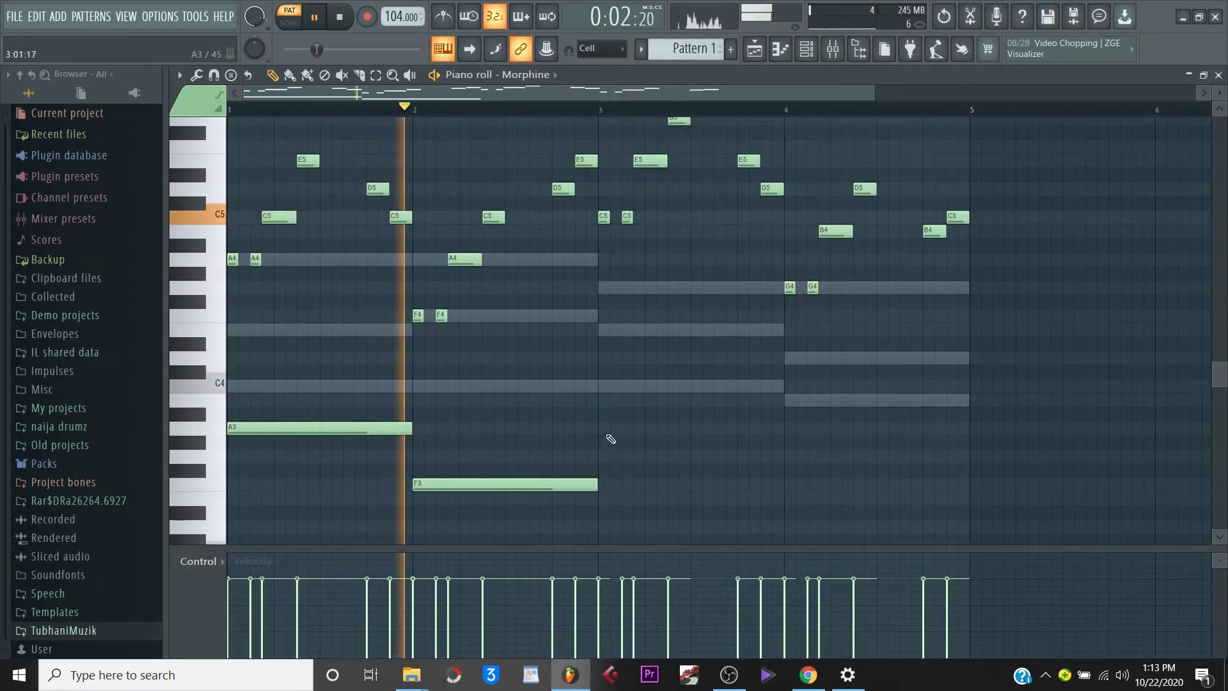
key(space)
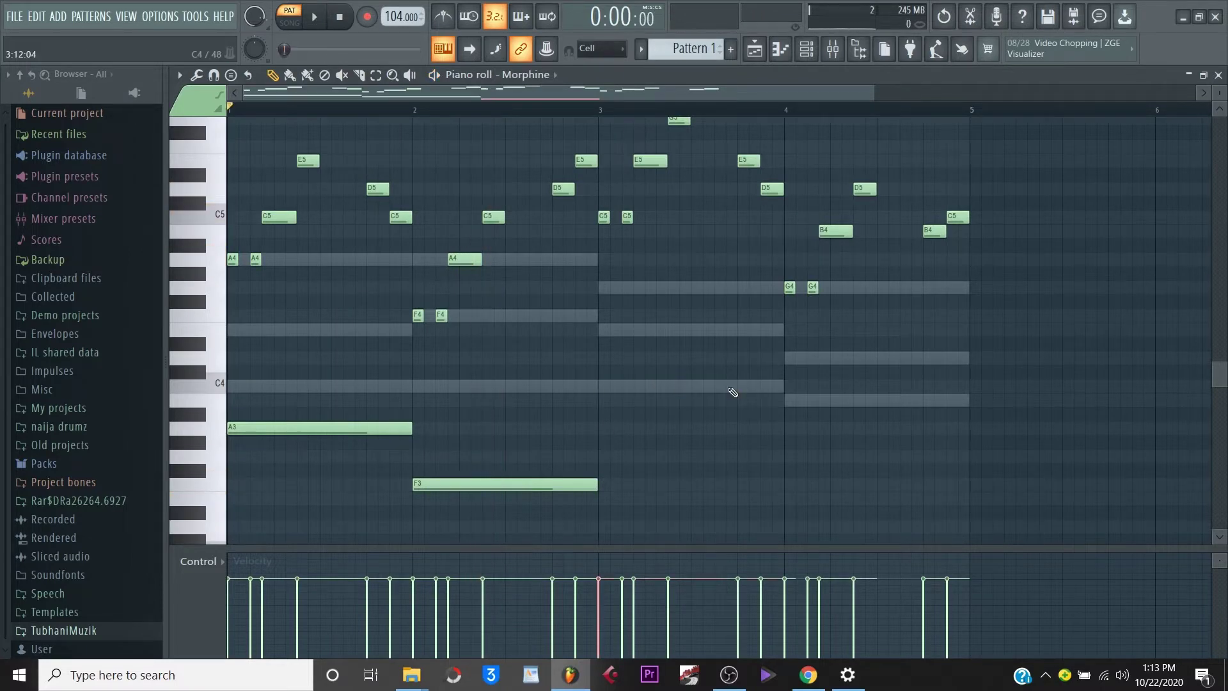
drag(788, 401, 790, 358)
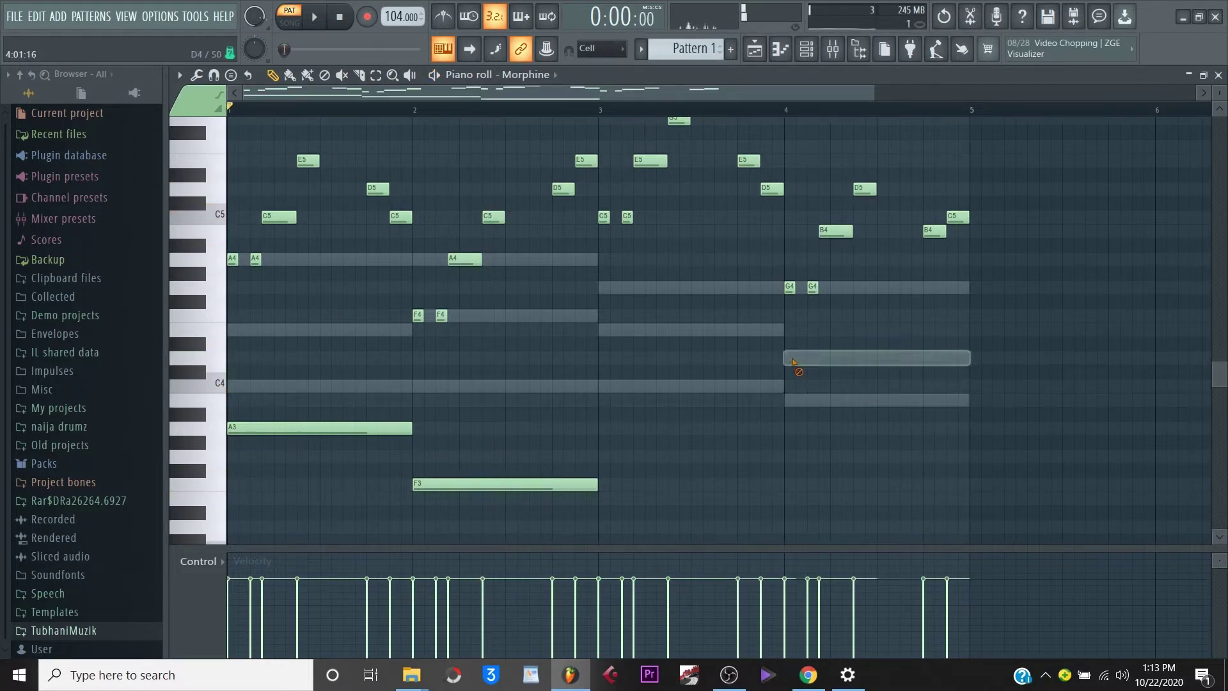
mouse_move(792, 411)
mouse_down()
mouse_move(787, 471)
mouse_move(784, 456)
mouse_up()
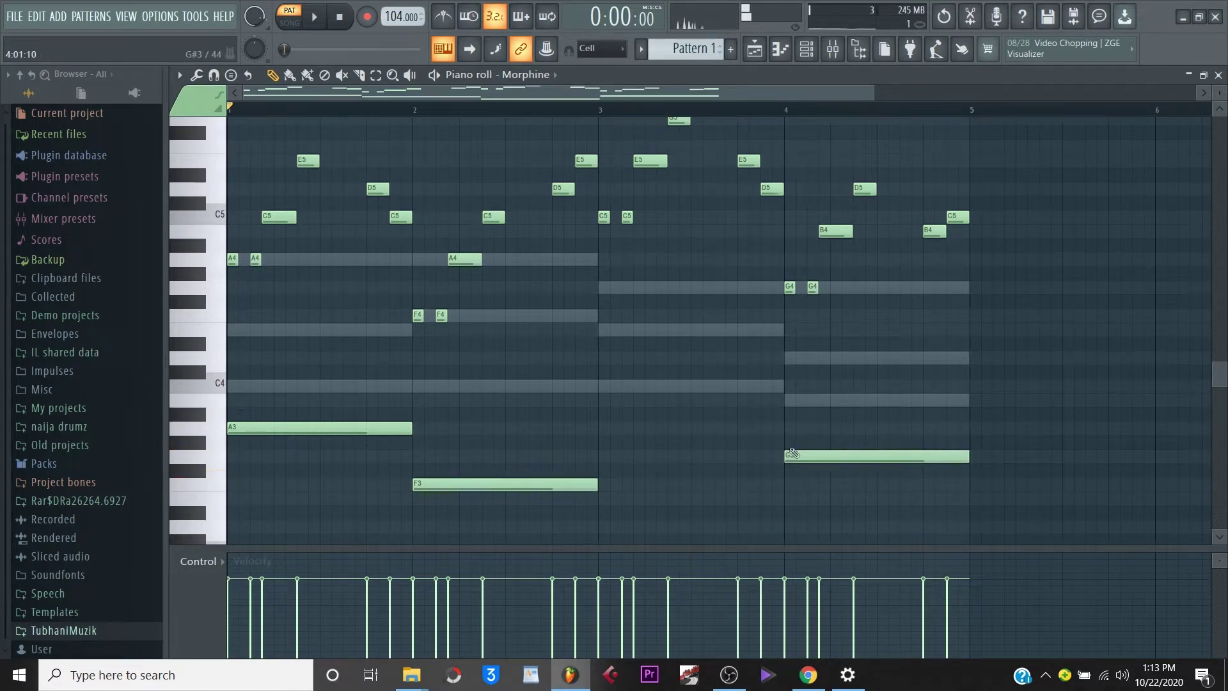
scroll(793, 453, down, 3)
key(space)
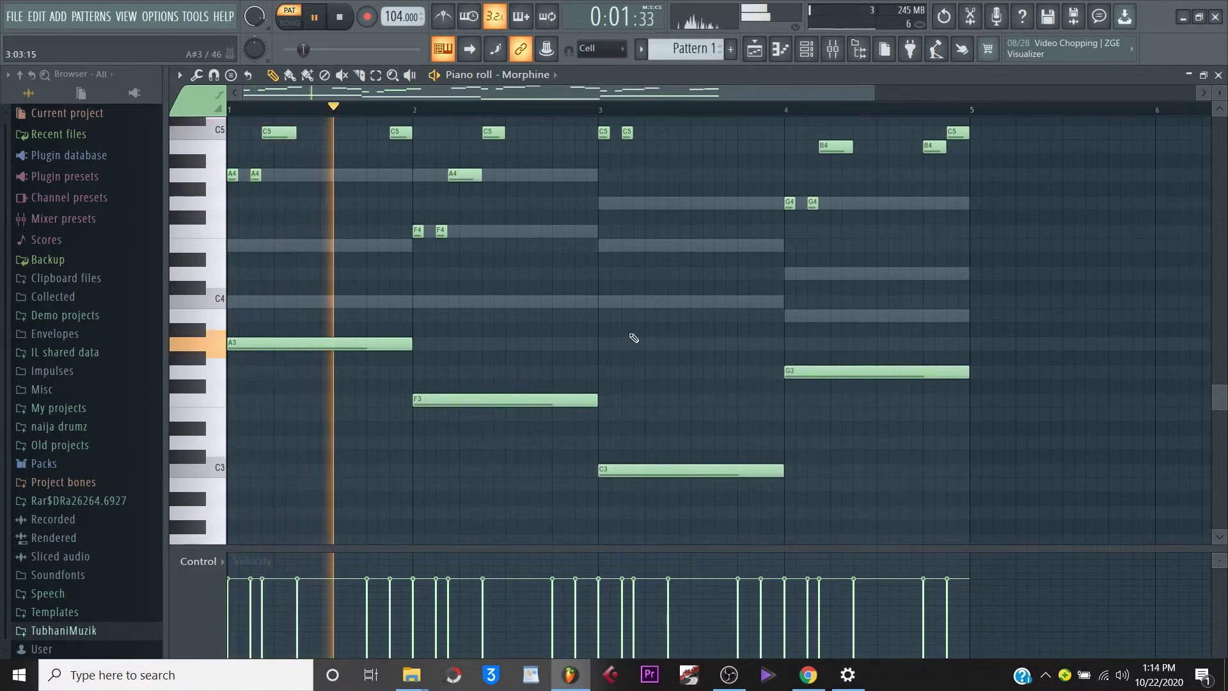
Raise Morphine's bar-3 bass note by an octave to C4 and listen to the looped pattern.
key(F6)
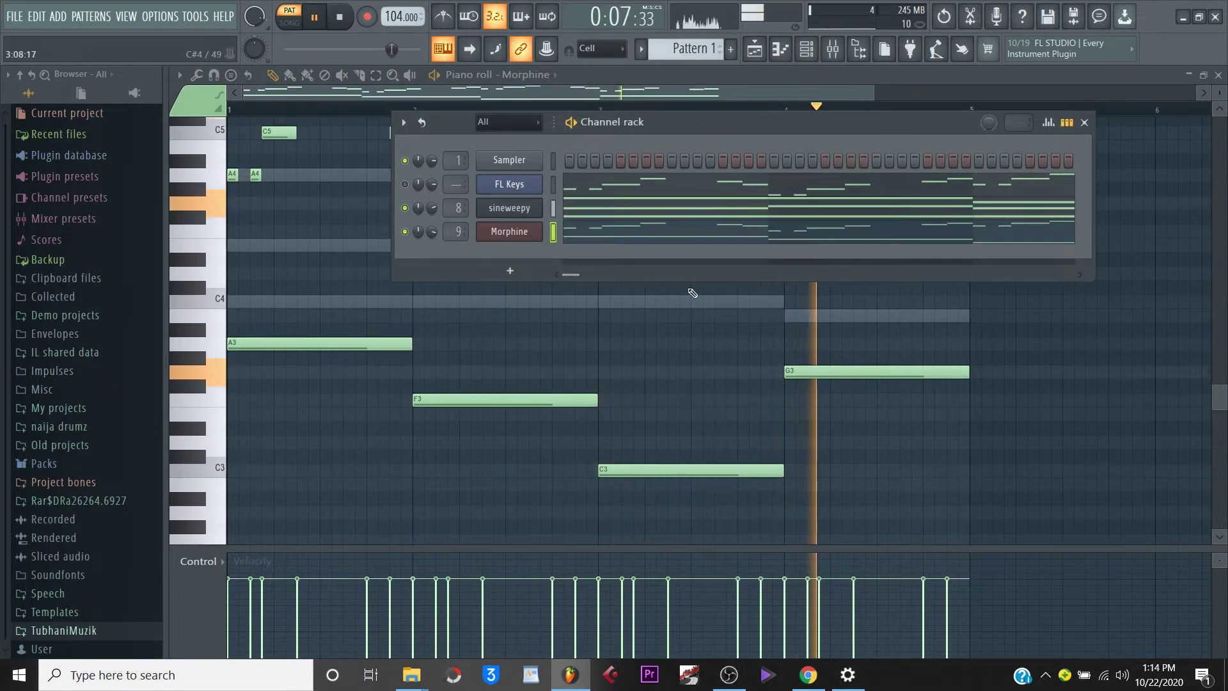
key(F6)
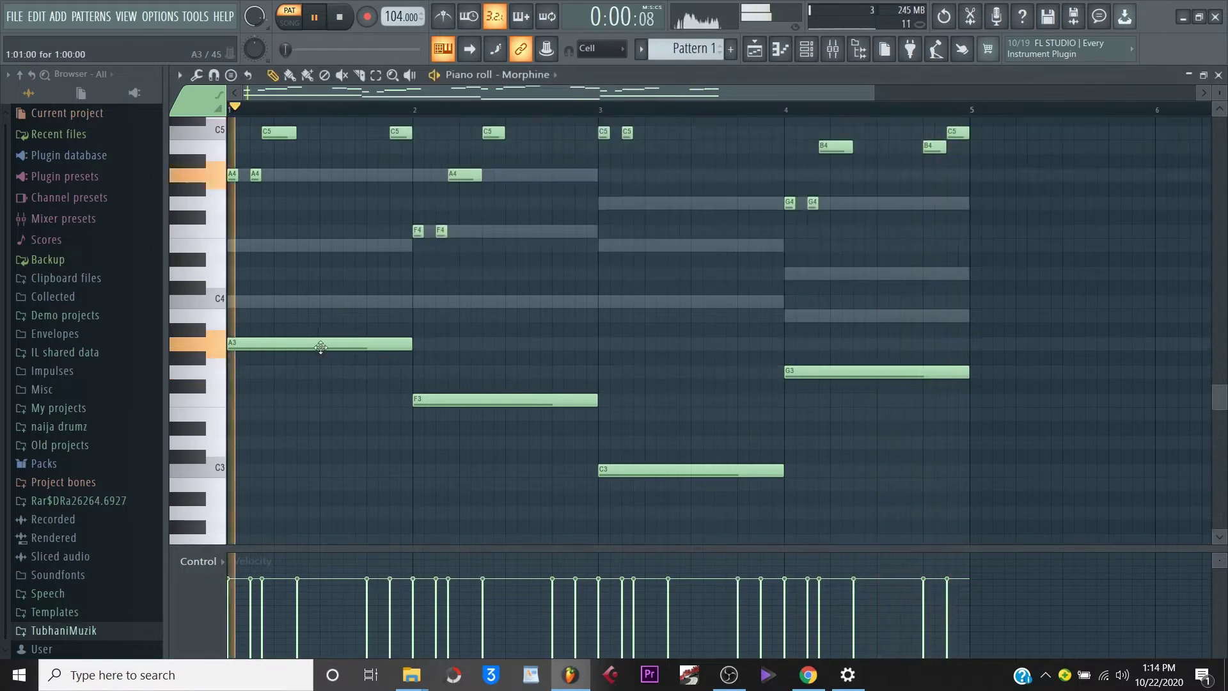
click(643, 472)
key(ctrl+Up)
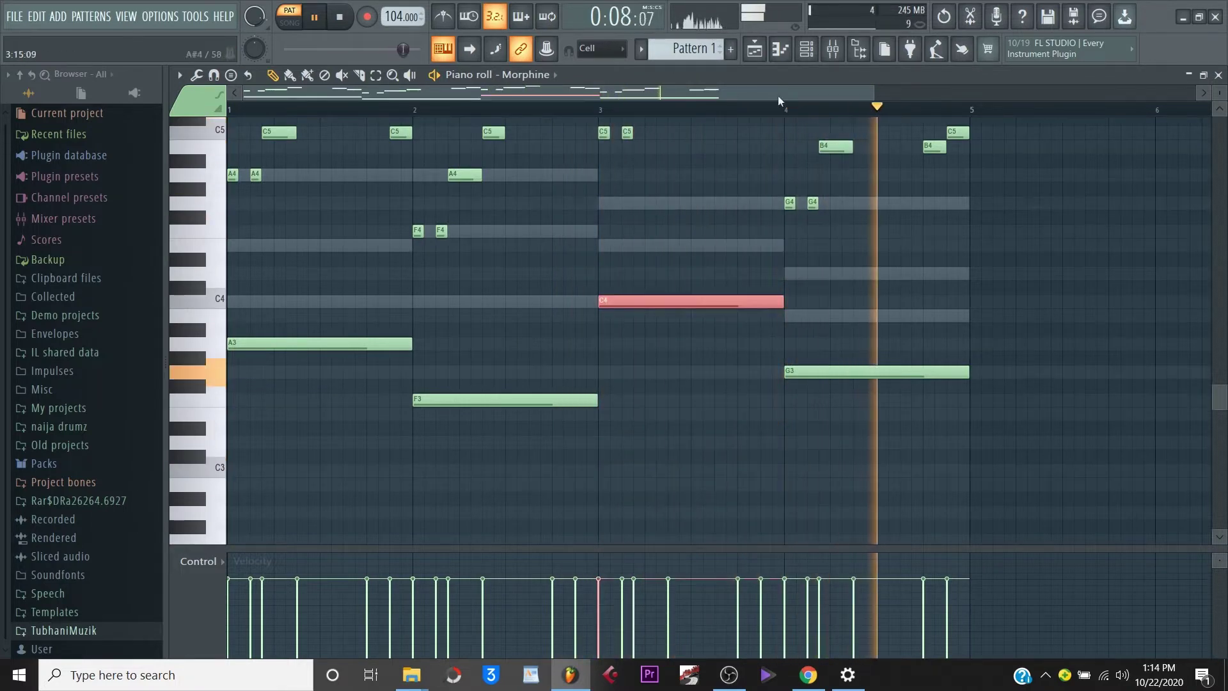
click(806, 56)
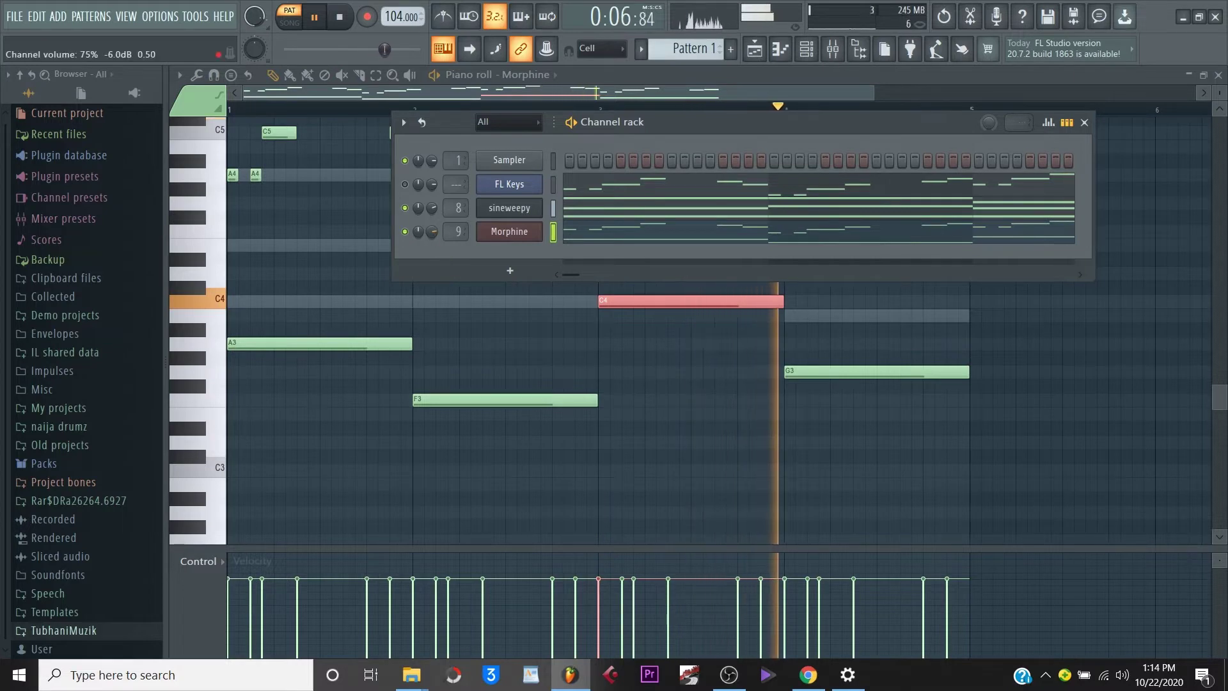
click(806, 51)
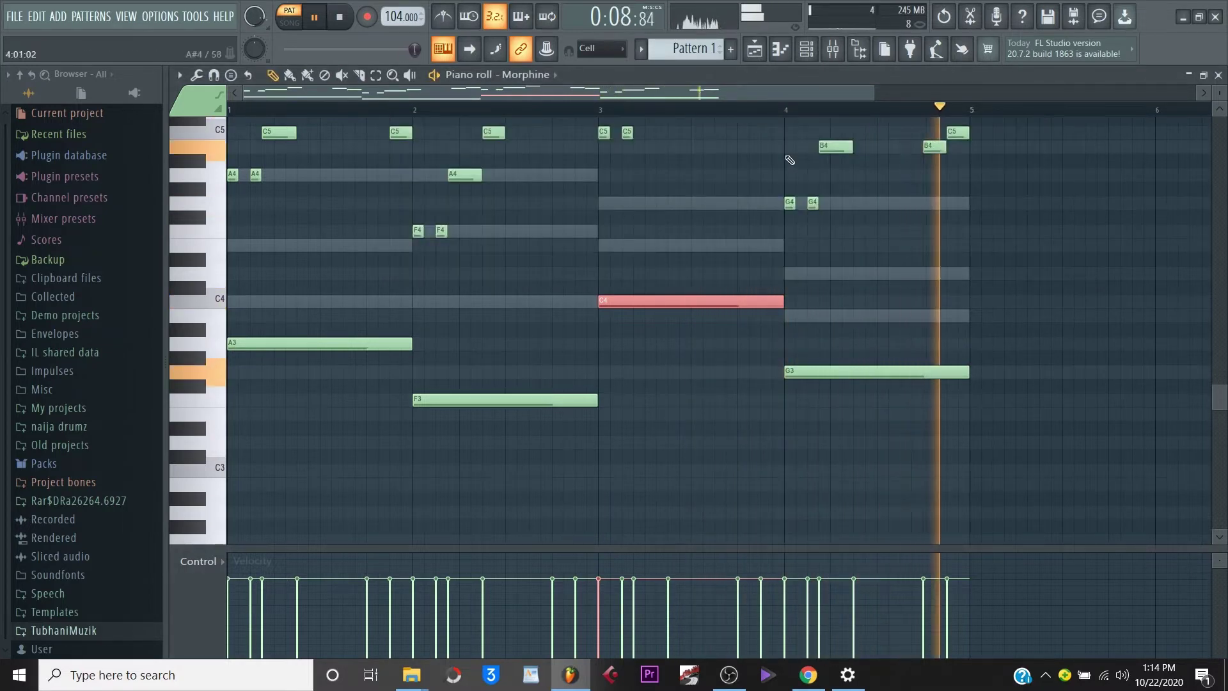
Try all the Morphine notes one octave lower during playback, and return them to their original octave.
key(space)
key(ctrl+Down)
key(ctrl+Up)
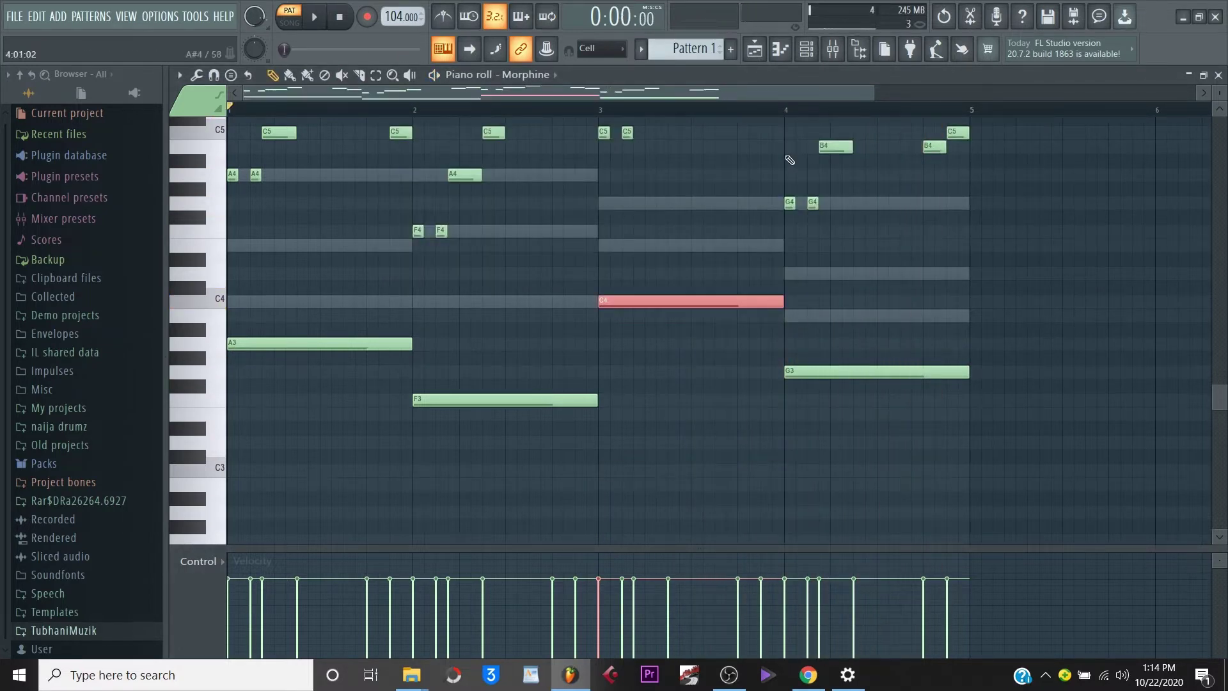
key(ctrl+Down)
key(space)
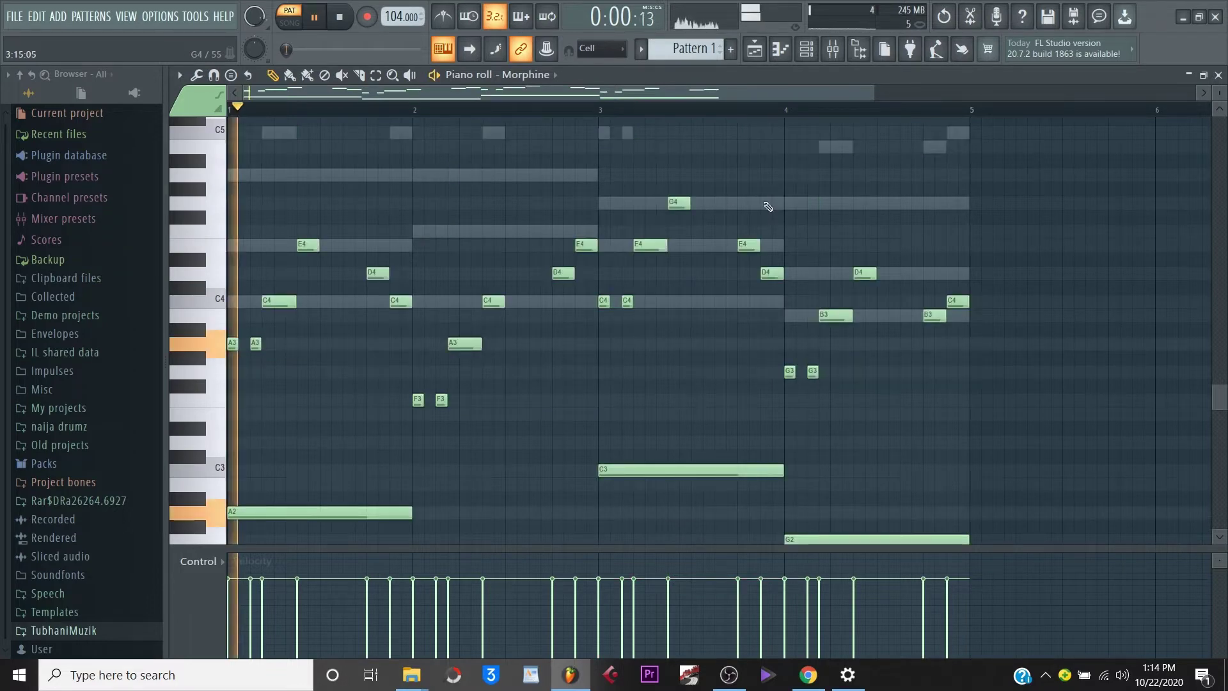
key(ctrl+Up)
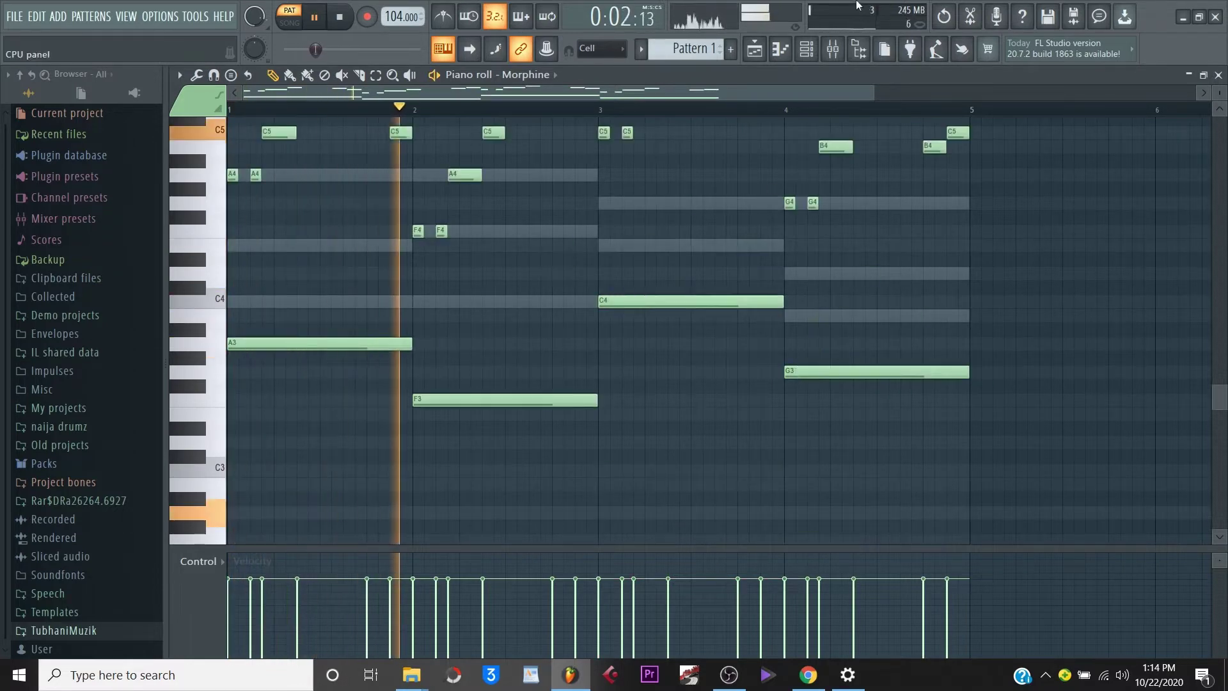
Add the flat clap sample as a new channel from TubhaniMuzik's a made samples, Tubhani Afrobeats folder.
click(807, 50)
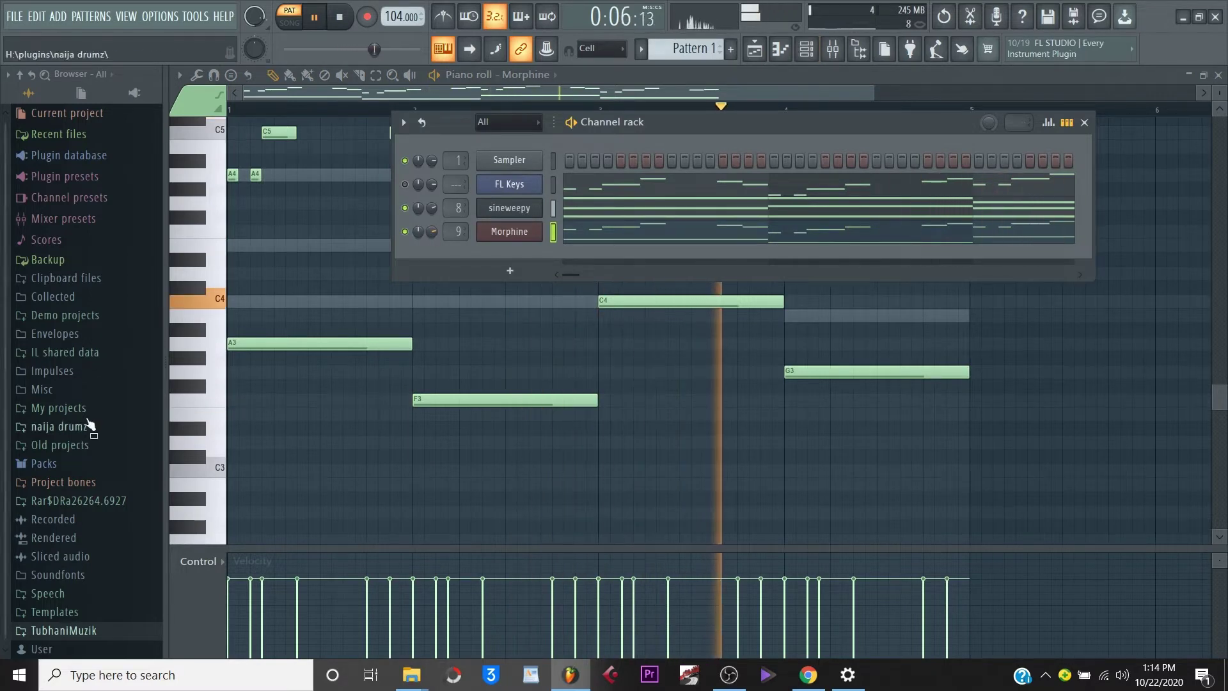
click(90, 630)
scroll(93, 424, down, 8)
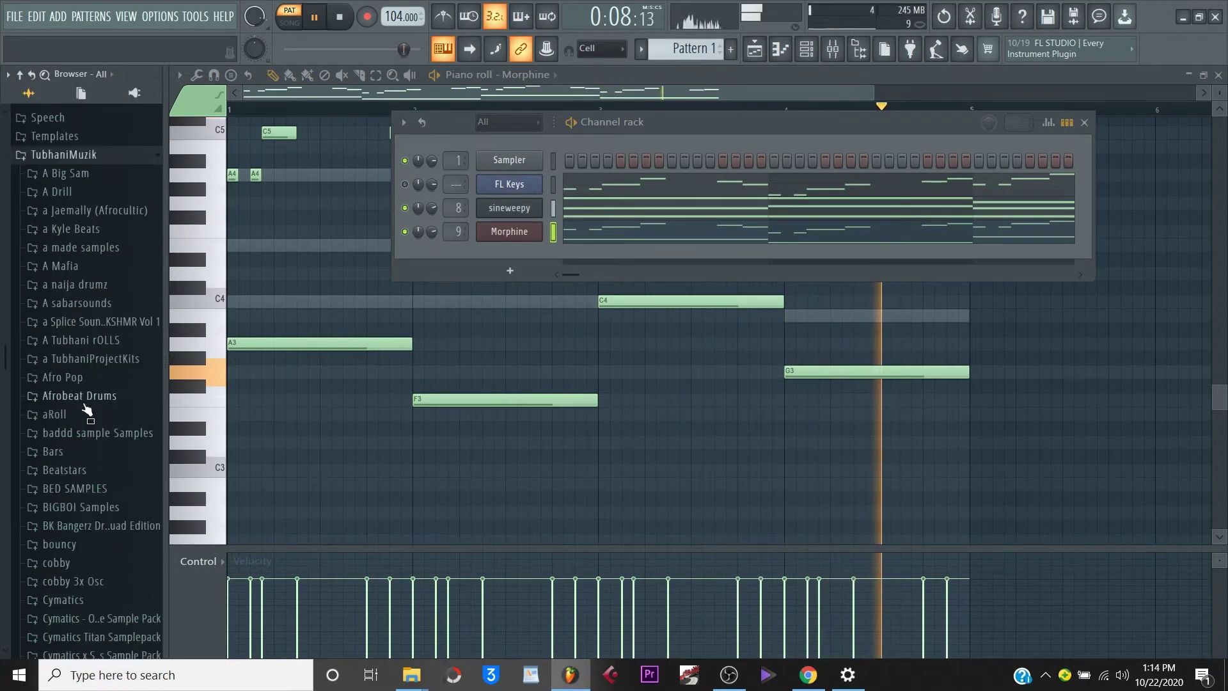
click(88, 206)
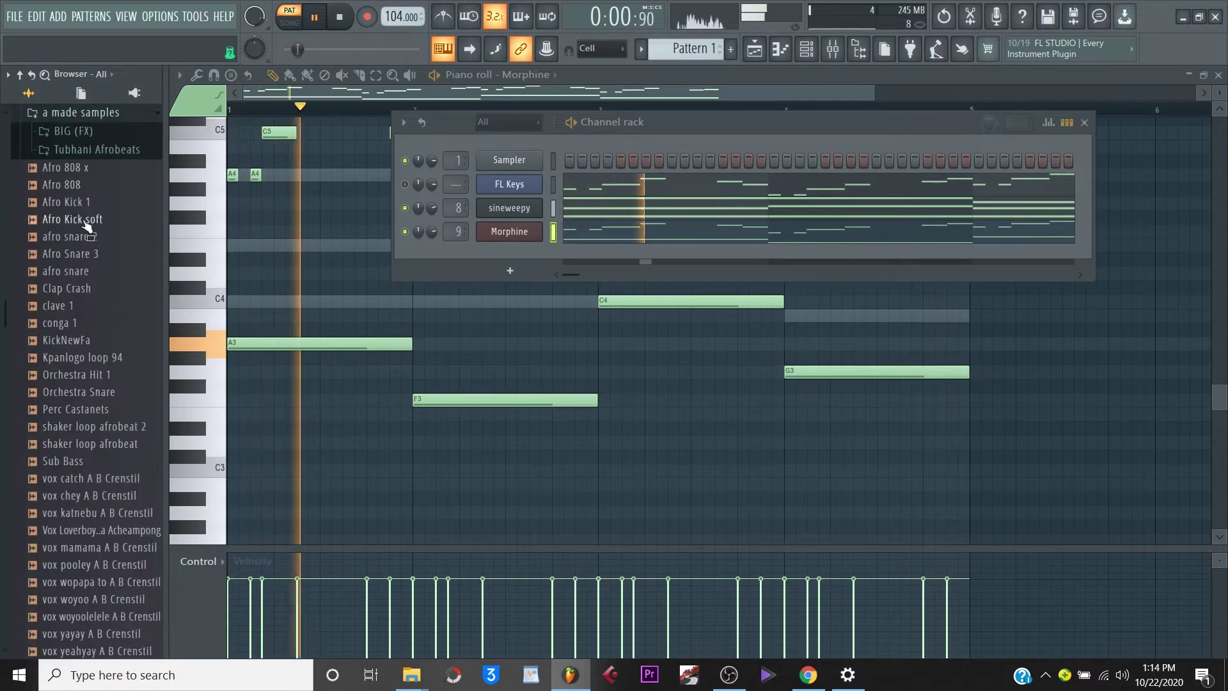
click(101, 153)
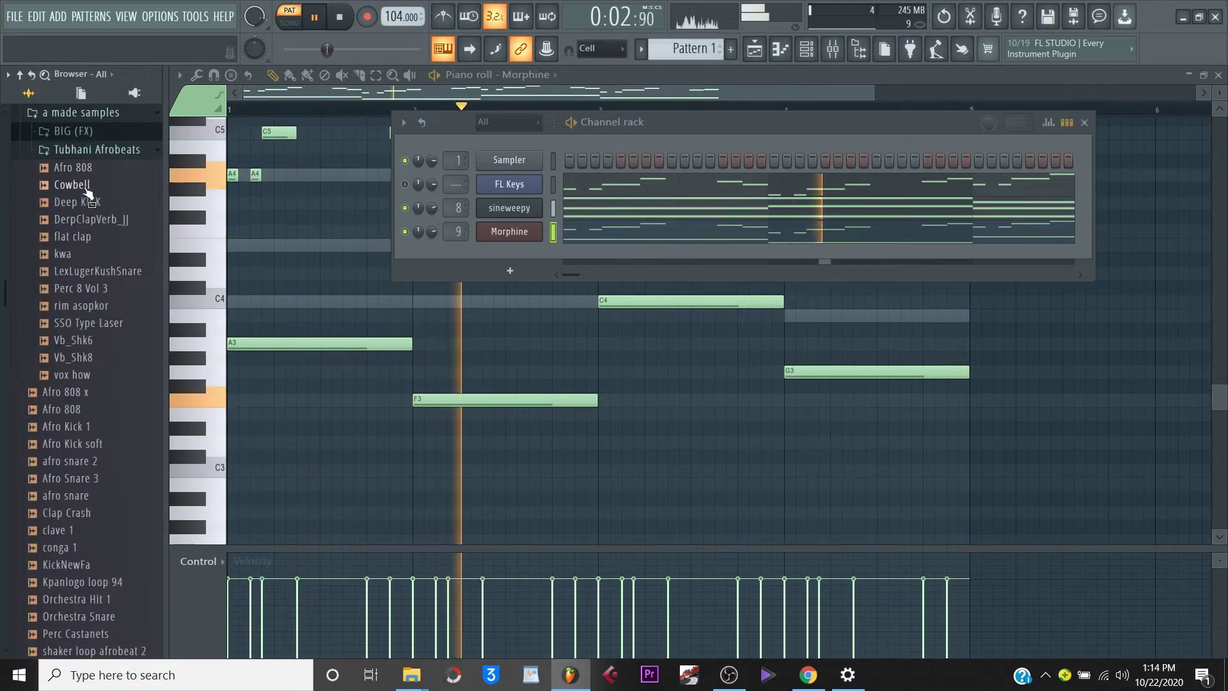
key(space)
click(79, 185)
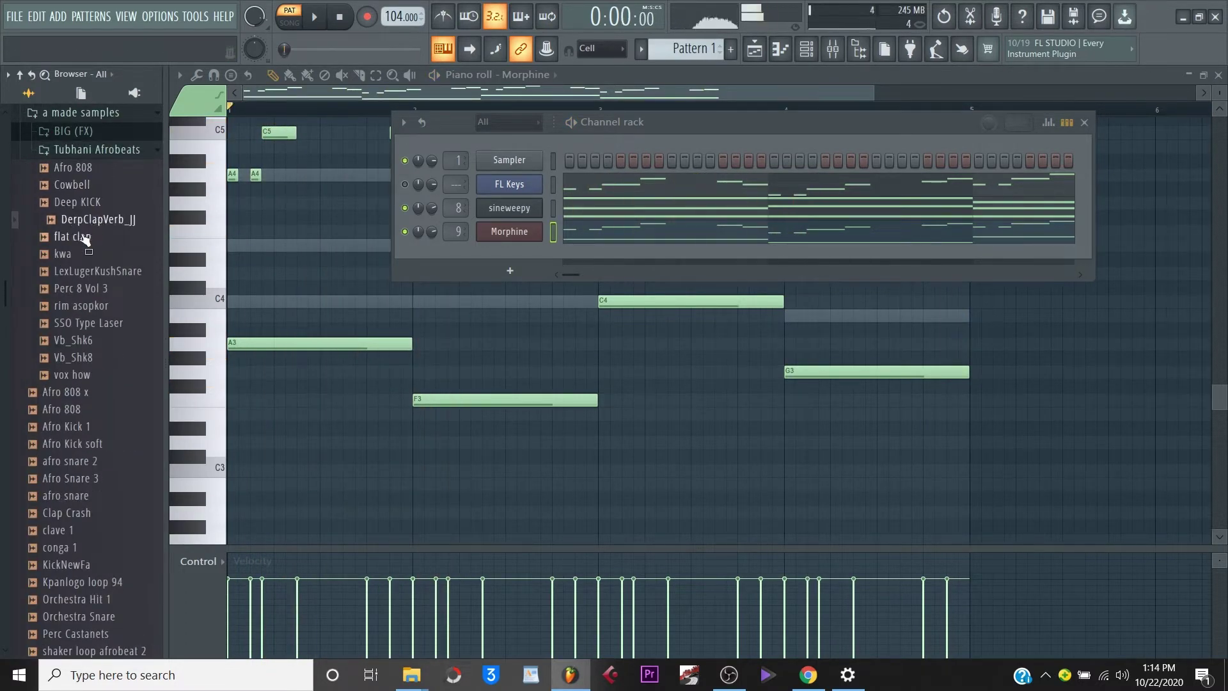
drag(514, 254, 515, 253)
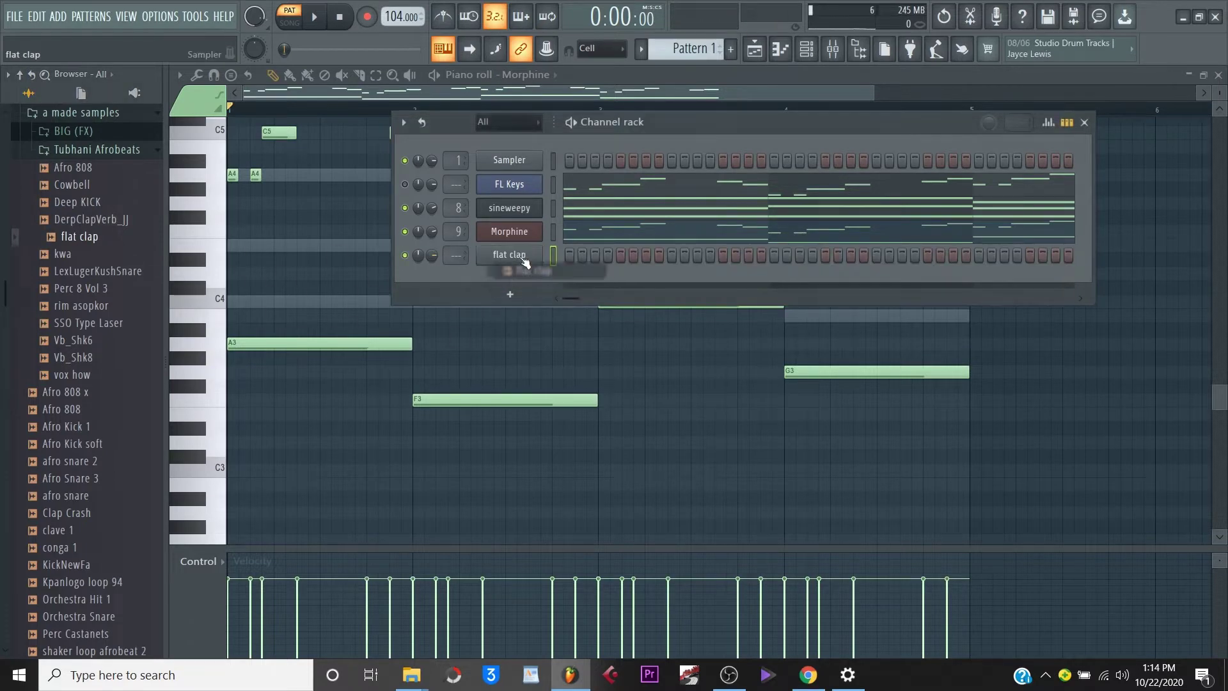
Open the flat clap channel's piano roll and place one-step C5 hits on steps 1, 4 and 7 of bar 1.
right_click(518, 256)
click(551, 256)
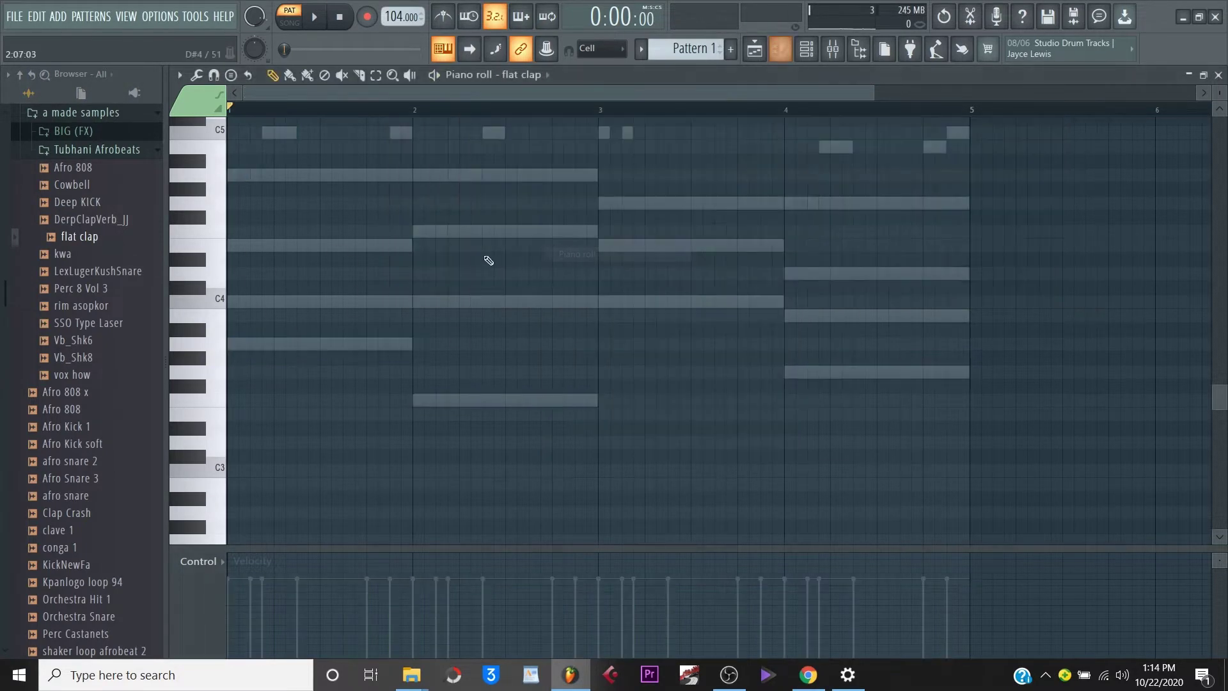
mouse_move(235, 299)
mouse_down()
mouse_move(235, 135)
mouse_move(236, 321)
mouse_up()
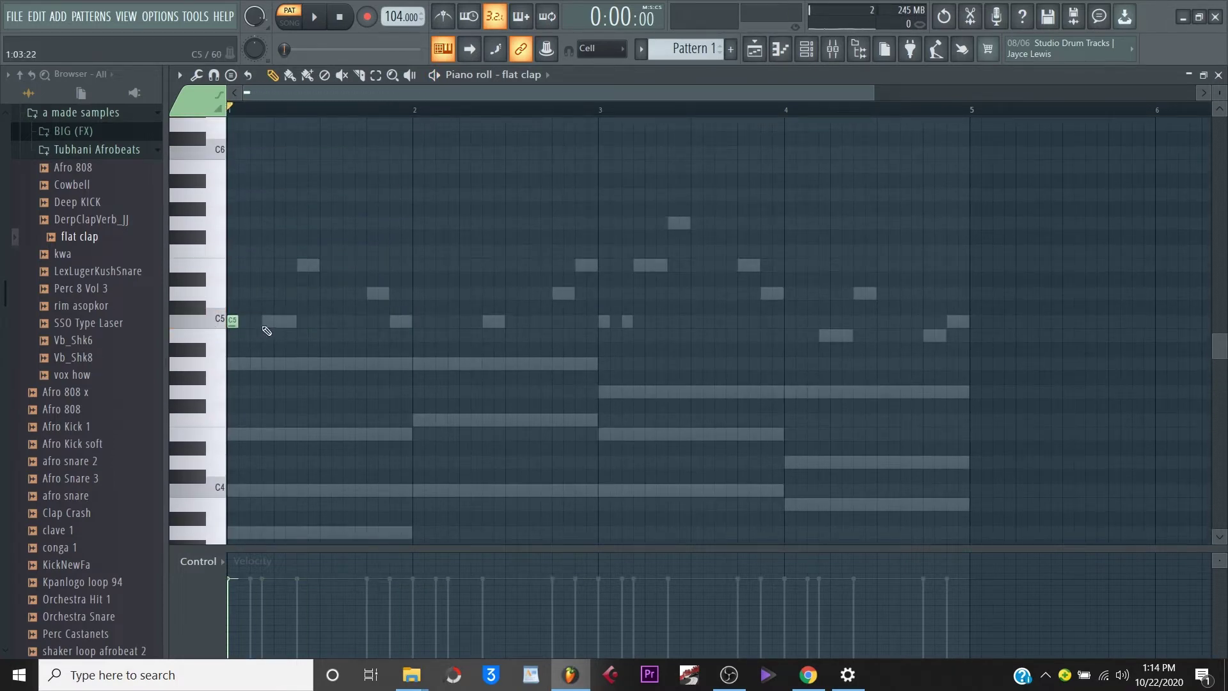
key(space)
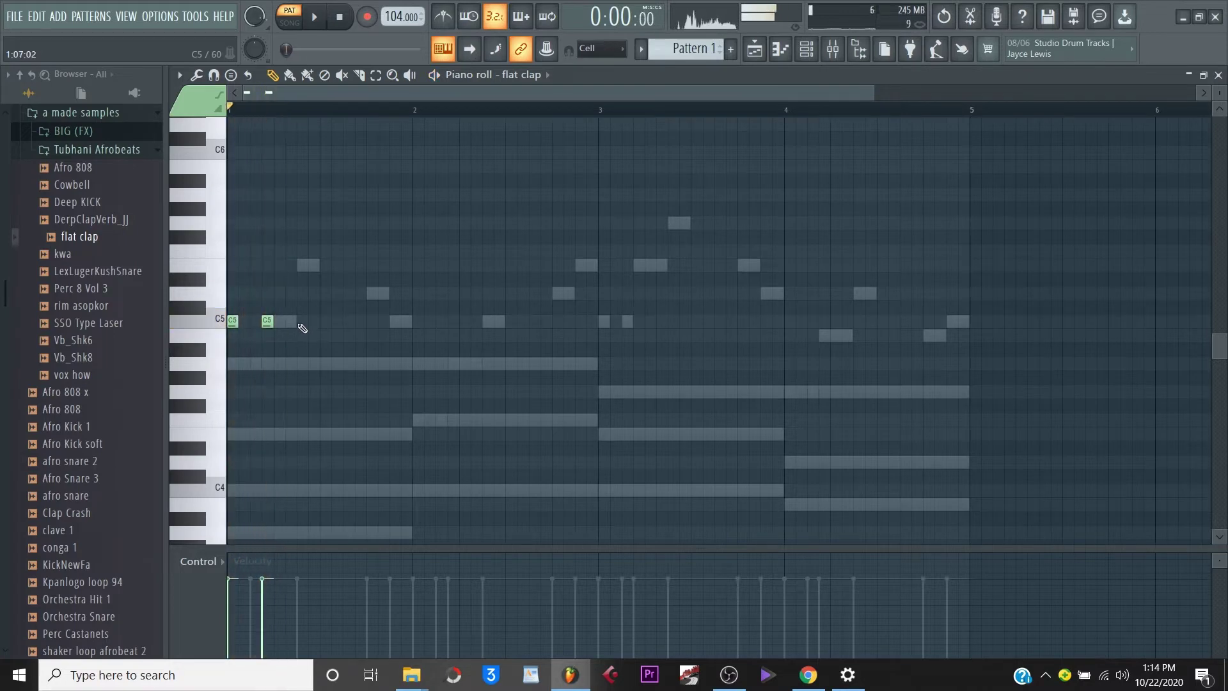
click(304, 322)
key(space)
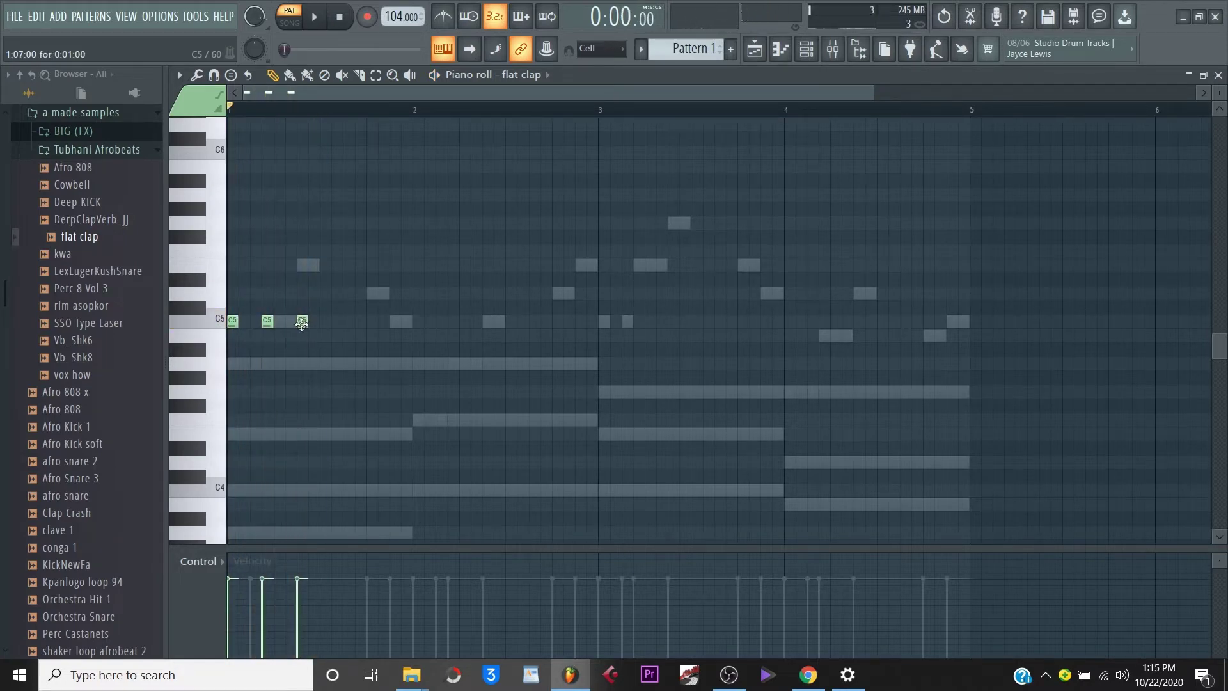
Add three more flat clap hits on C5 at steps 9, 12 and 15 of bar 1, checking them against playback.
key(space)
click(314, 323)
key(space)
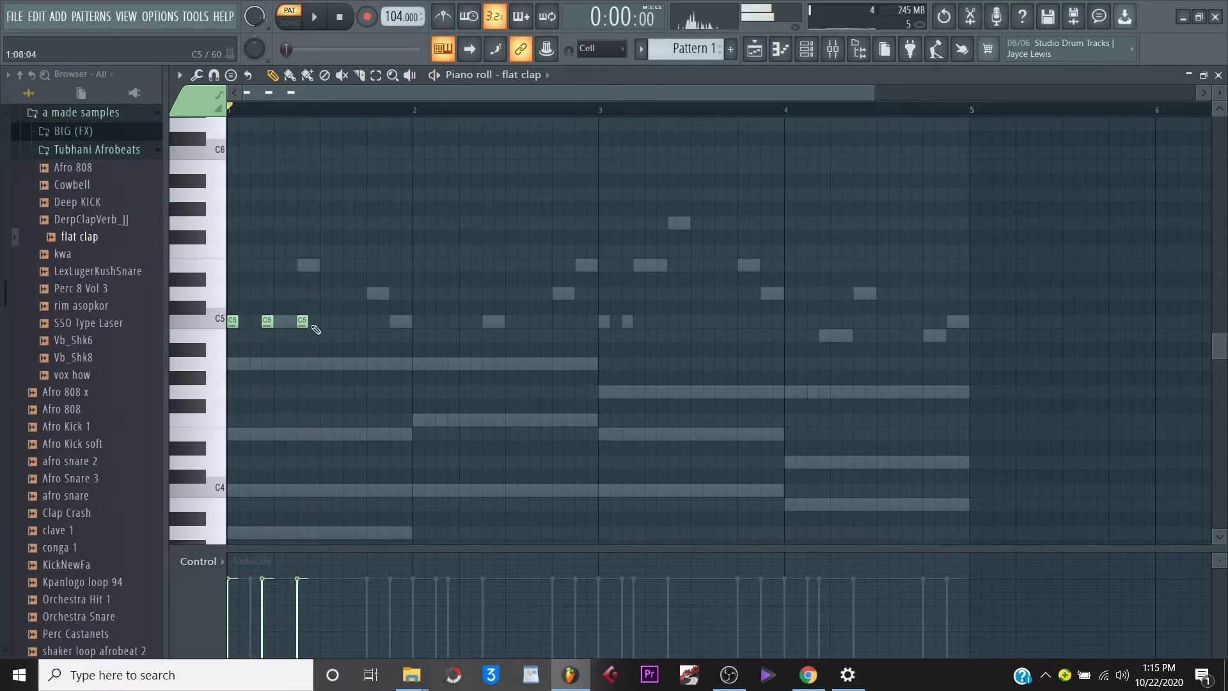
key(space)
drag(319, 325, 331, 325)
key(space)
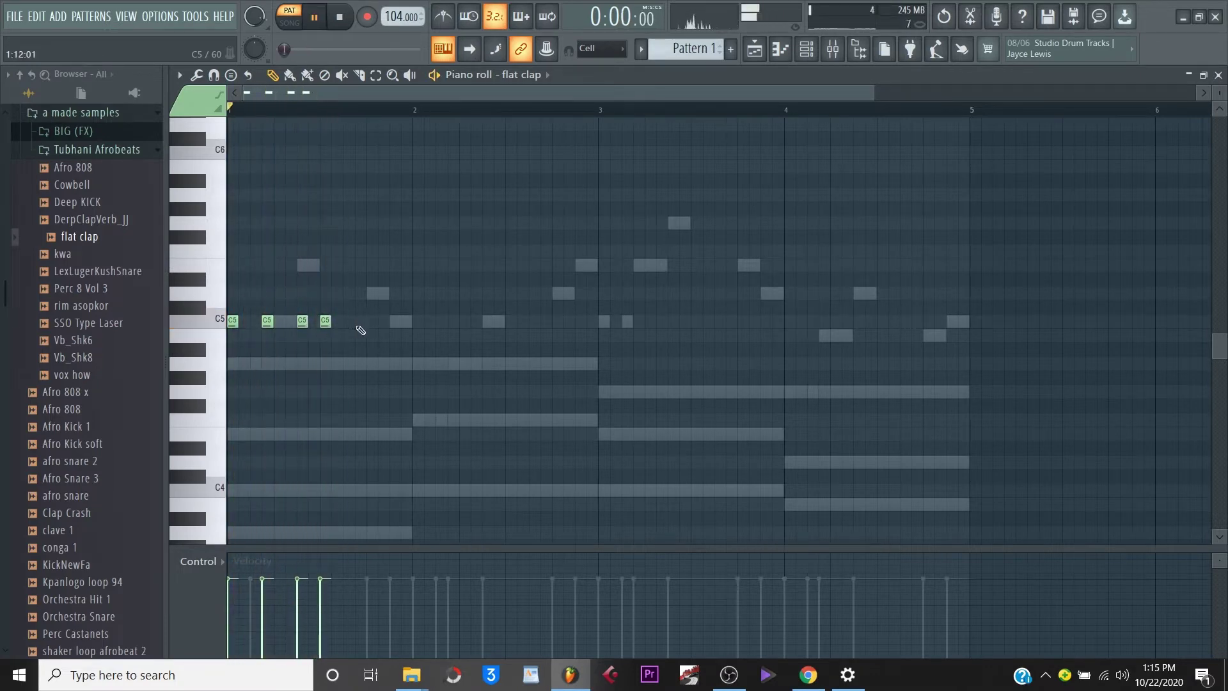
key(space)
click(361, 322)
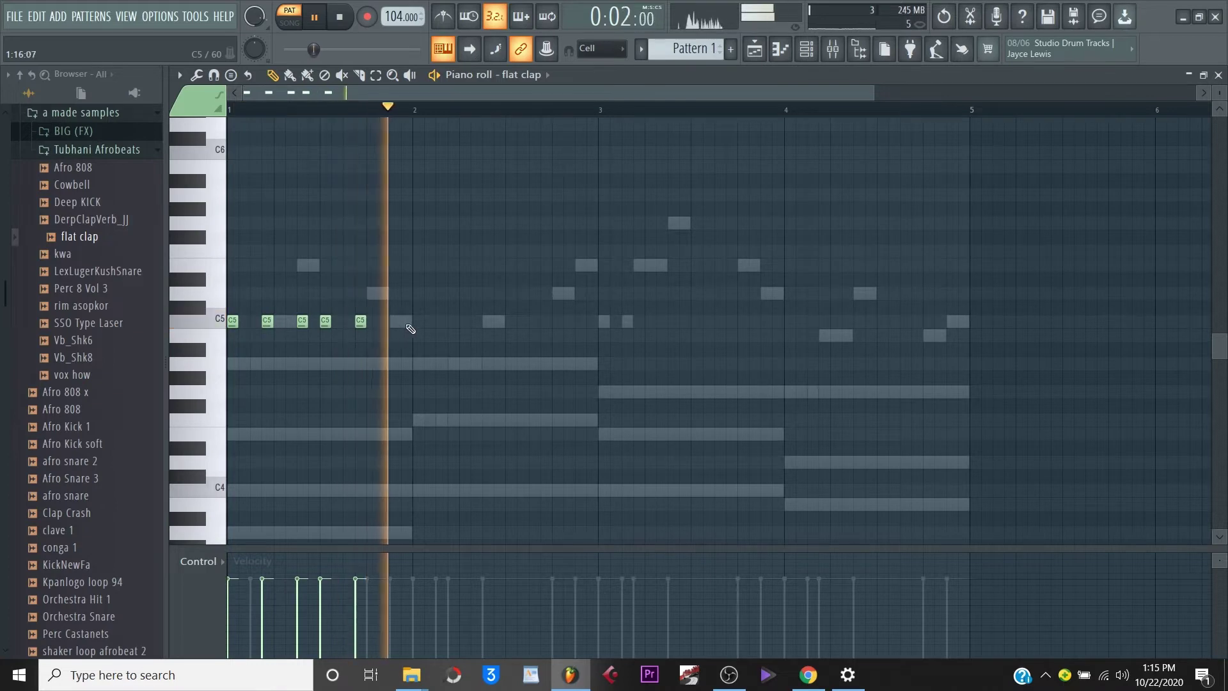
click(395, 321)
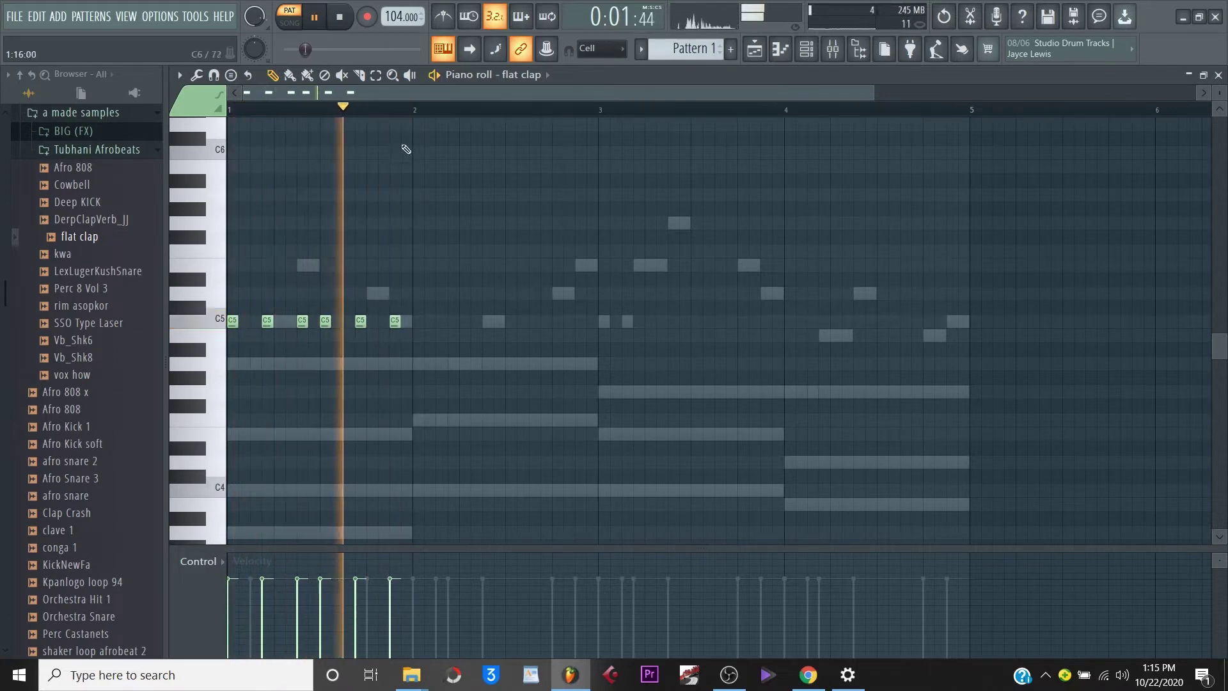
Select all the bar 1 flat clap hits, duplicate them into bars 2, 3 and 4, and play from the start.
key(ctrl+a)
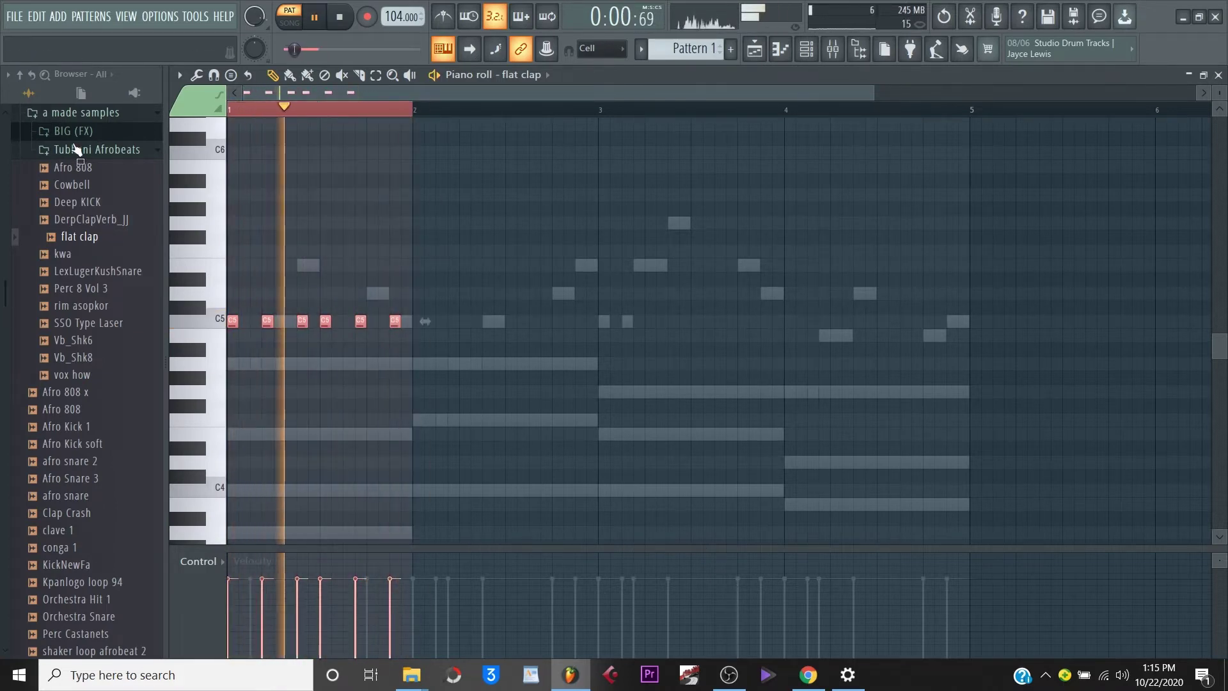
key(space)
key(ctrl+b)
key(ctrl+b)
key(ctrl+b)
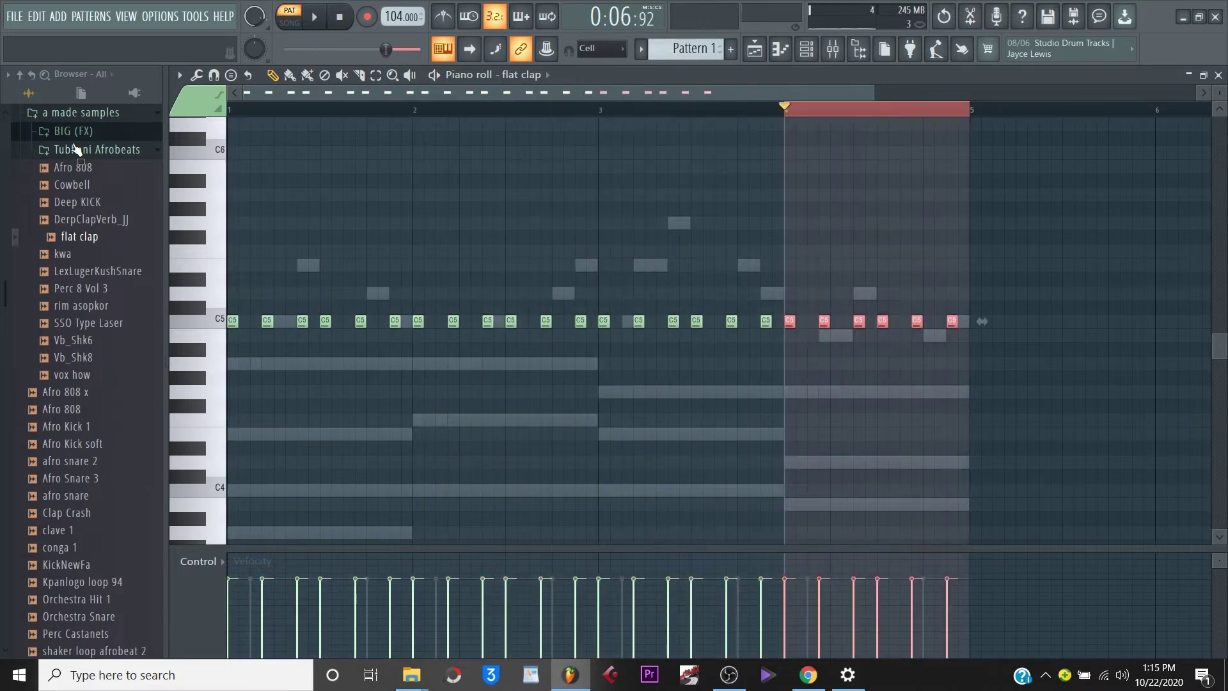
click(233, 110)
key(space)
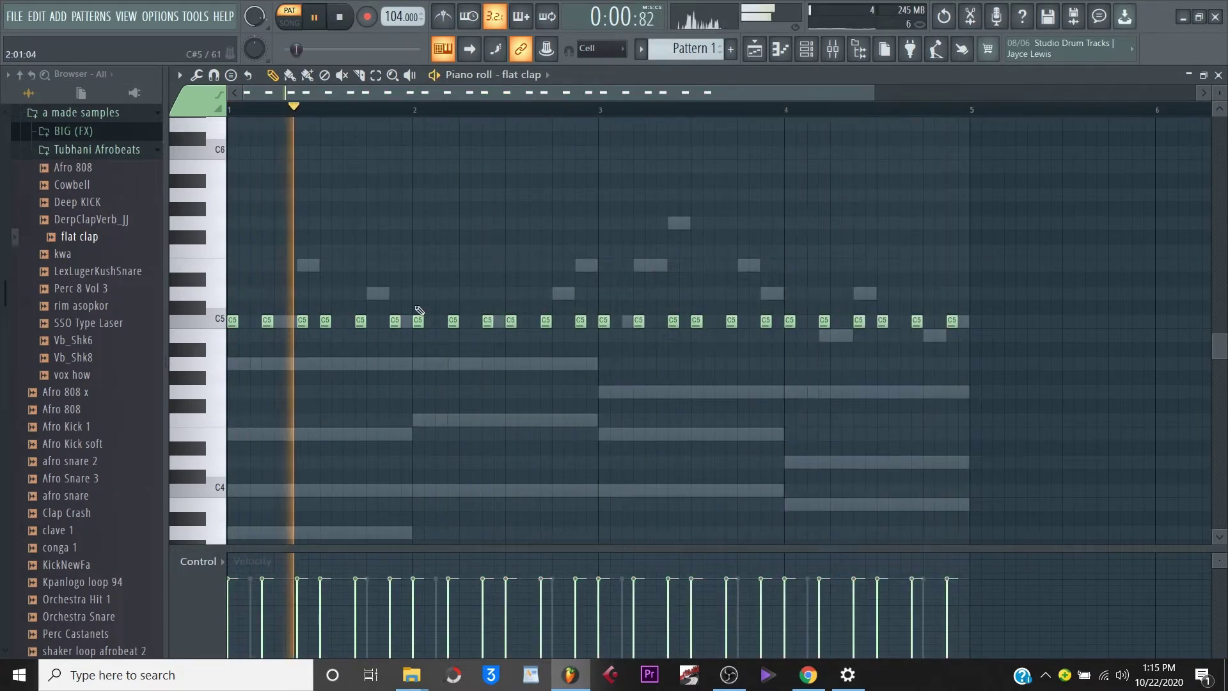
Delete the last flat clap hit, on step 15, in bars 2 and 4.
right_click(582, 320)
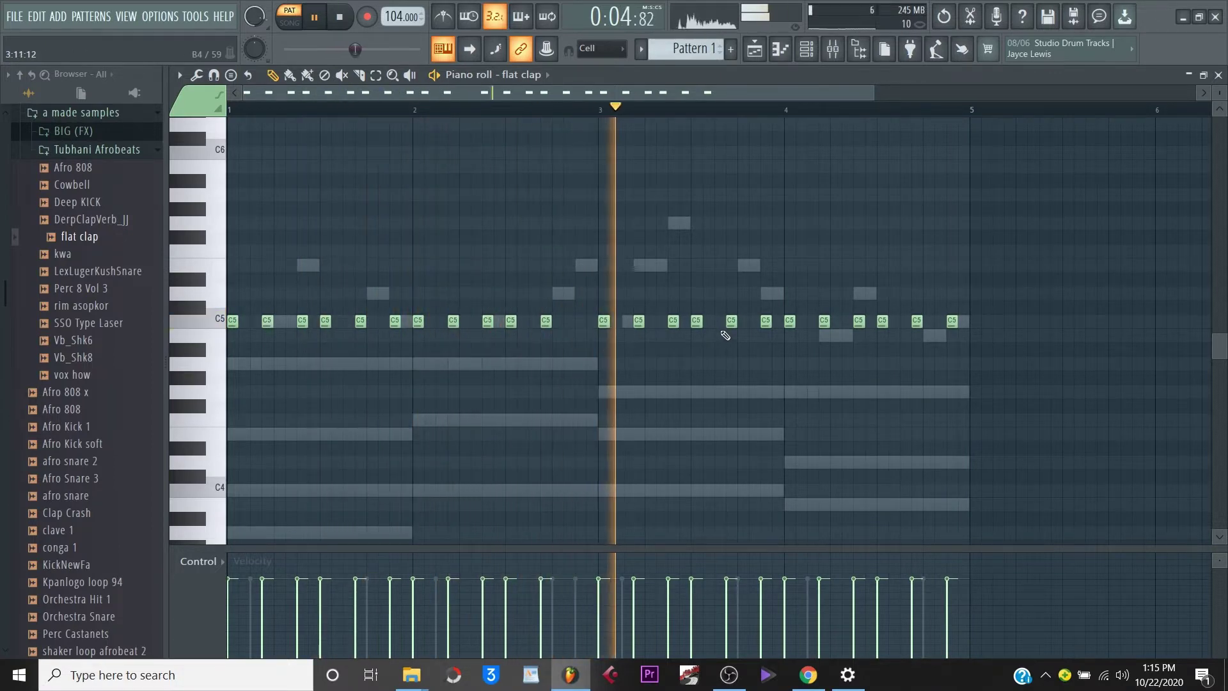
right_click(766, 321)
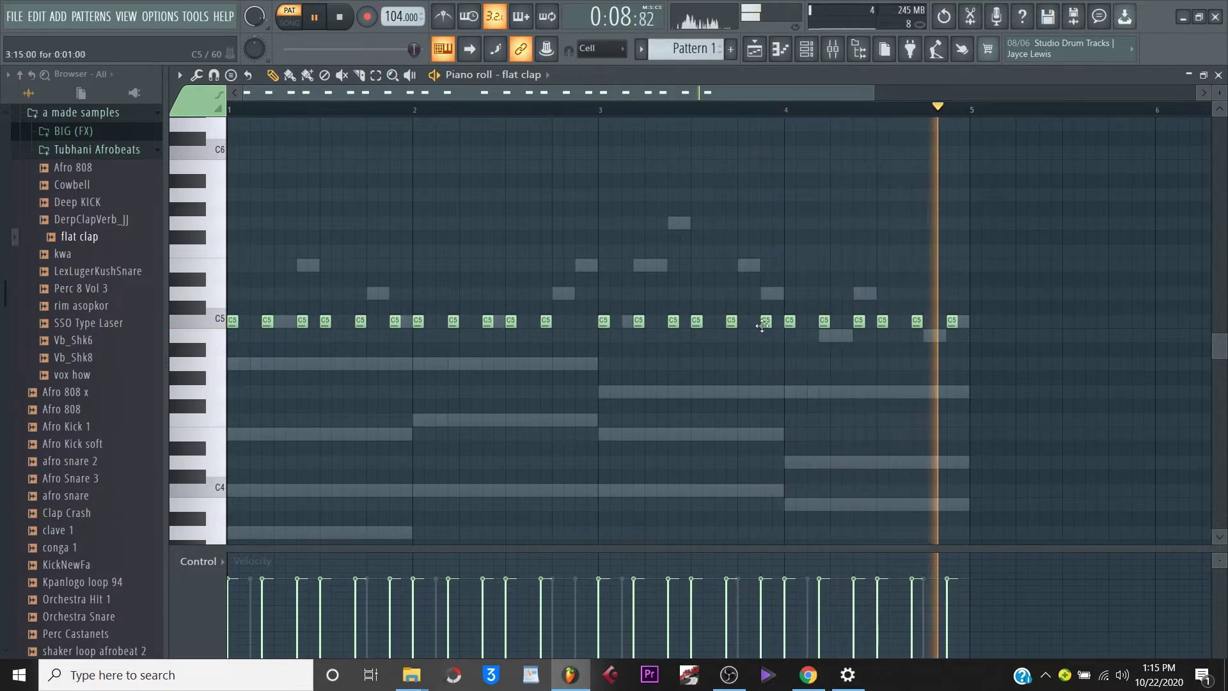
click(764, 324)
right_click(952, 321)
Stop playback and add the Cowbell sample from the Tubhani Afrobeats folder as a new channel in the channel rack.
key(F6)
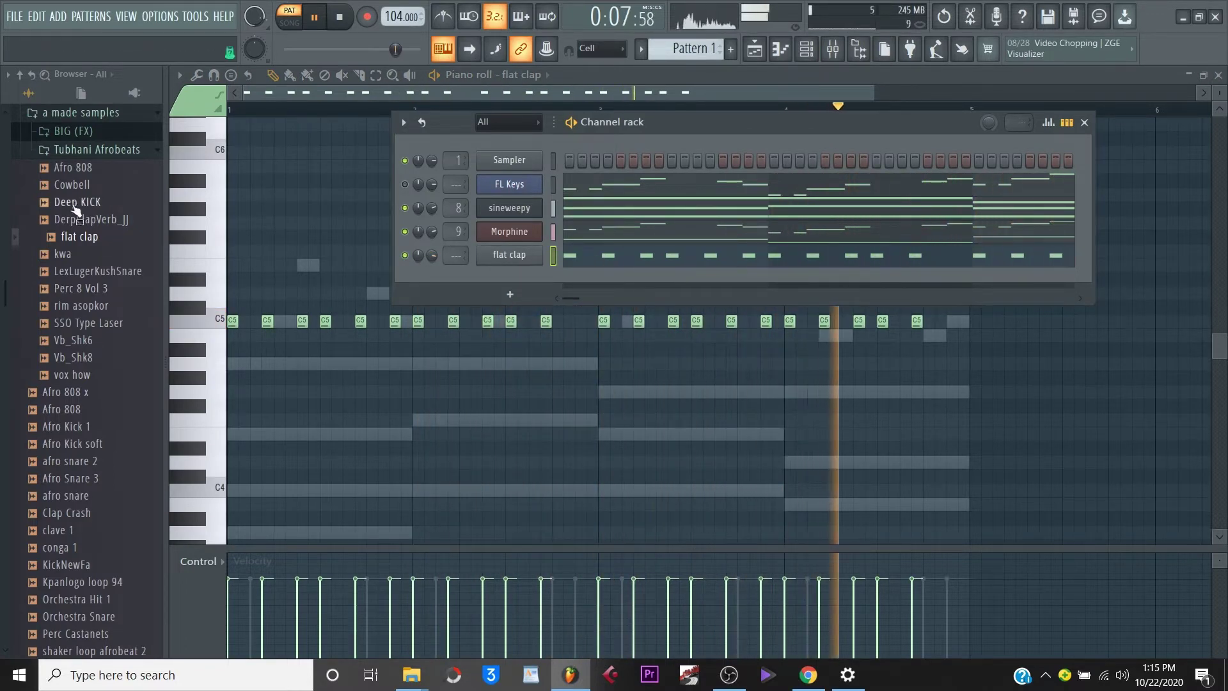
scroll(87, 275, down, 2)
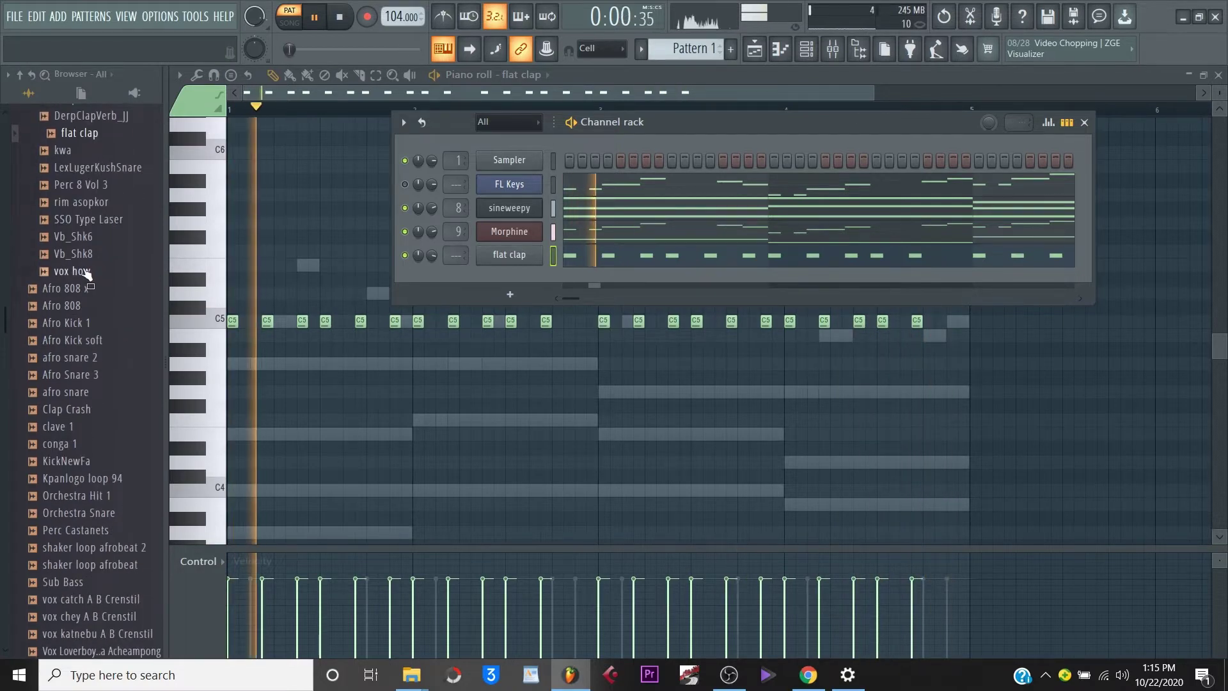
scroll(90, 244, up, 4)
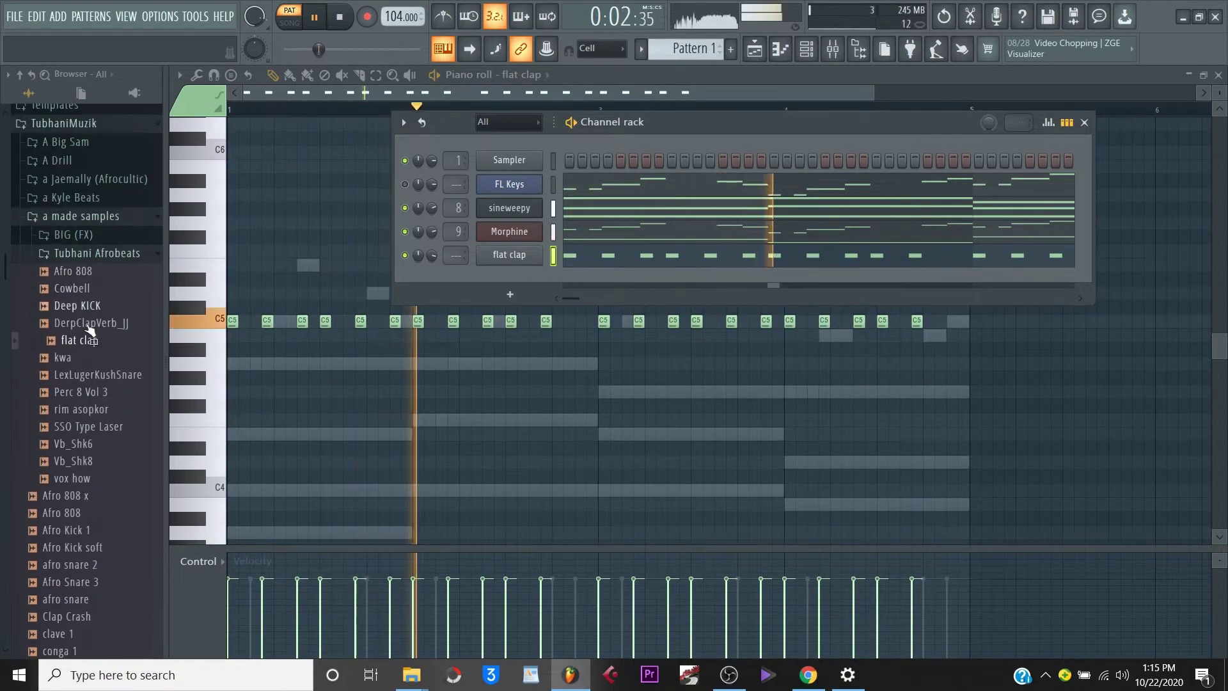
key(space)
drag(510, 271, 511, 271)
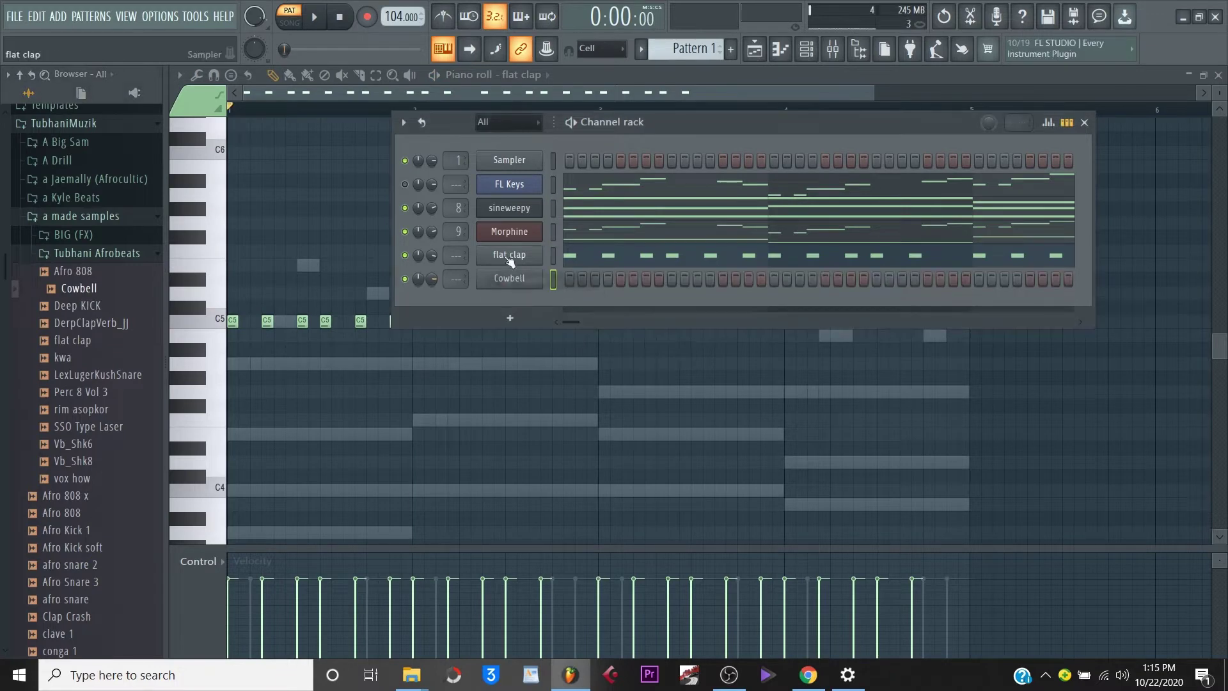
Copy the flat clap pattern into the Cowbell channel and adjust the Morphine channel's volume slightly during playback.
right_click(507, 256)
click(718, 269)
right_click(518, 278)
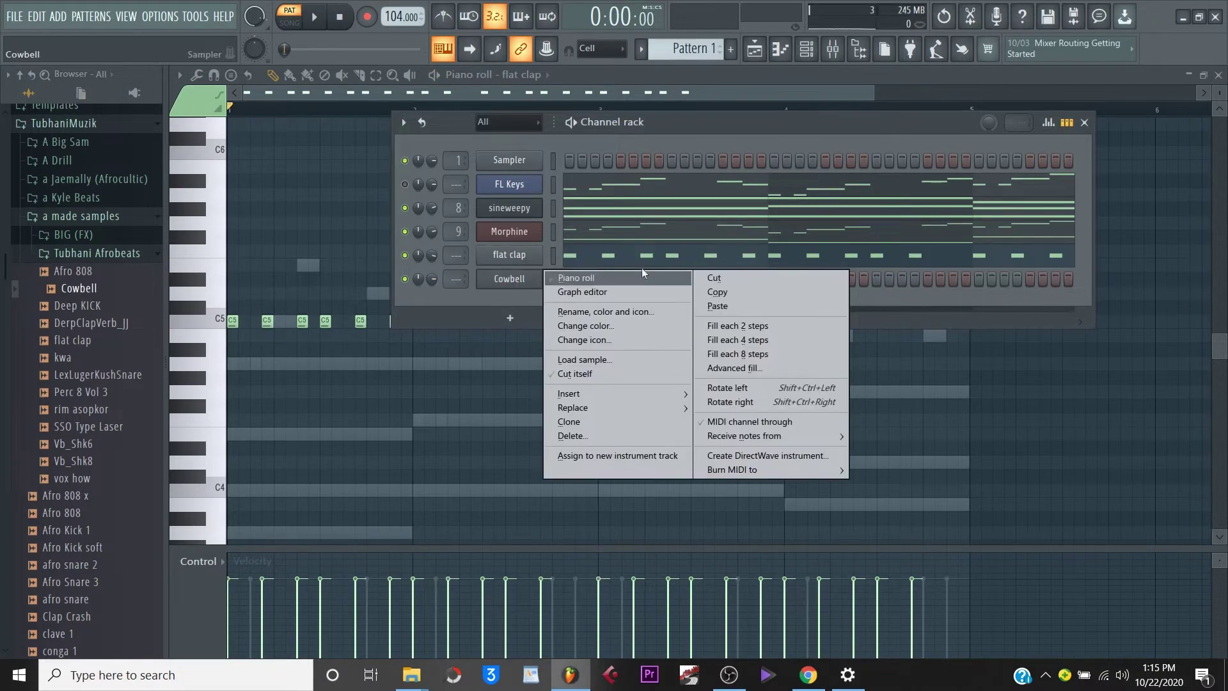
click(718, 305)
key(space)
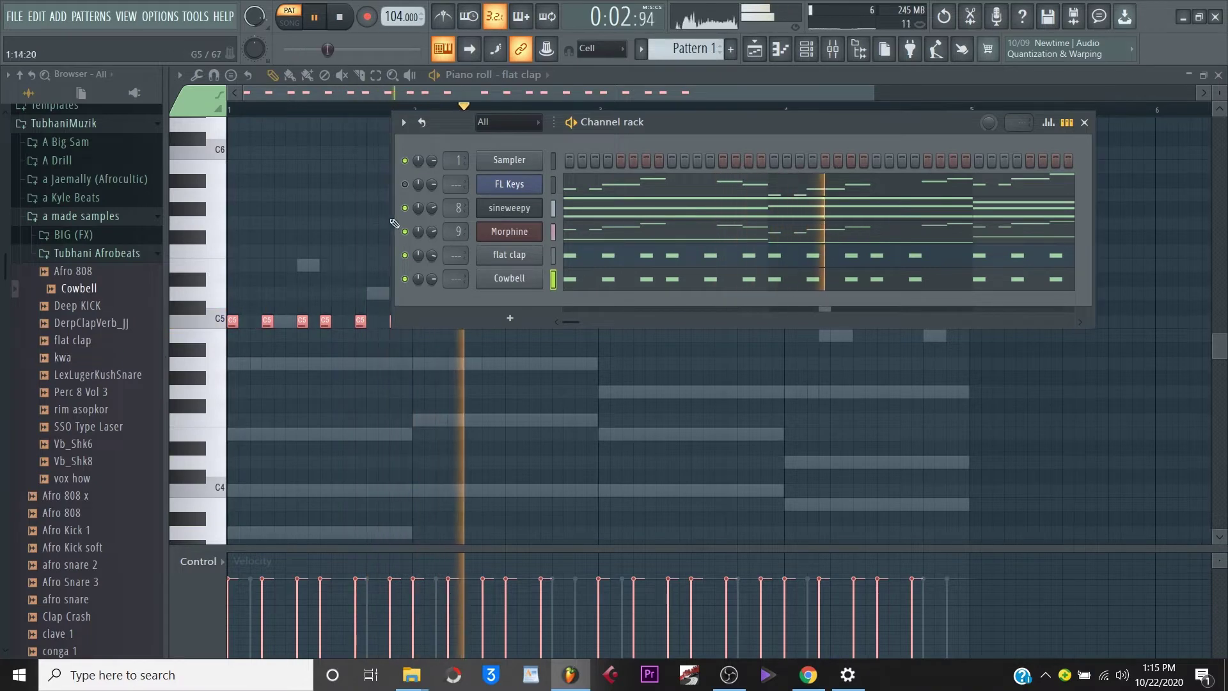
drag(432, 232, 433, 226)
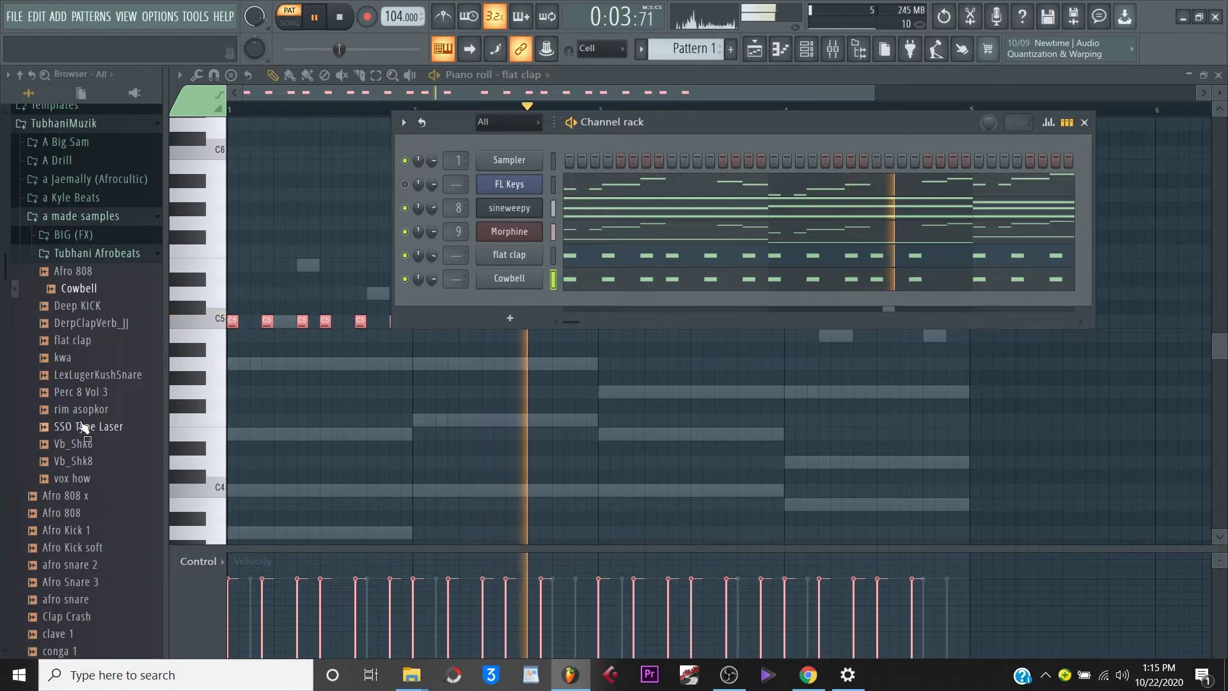
Add the Perc 8 Vol 3 sample as a new channel and place a short C5 hit on step 7 of all four bars.
key(space)
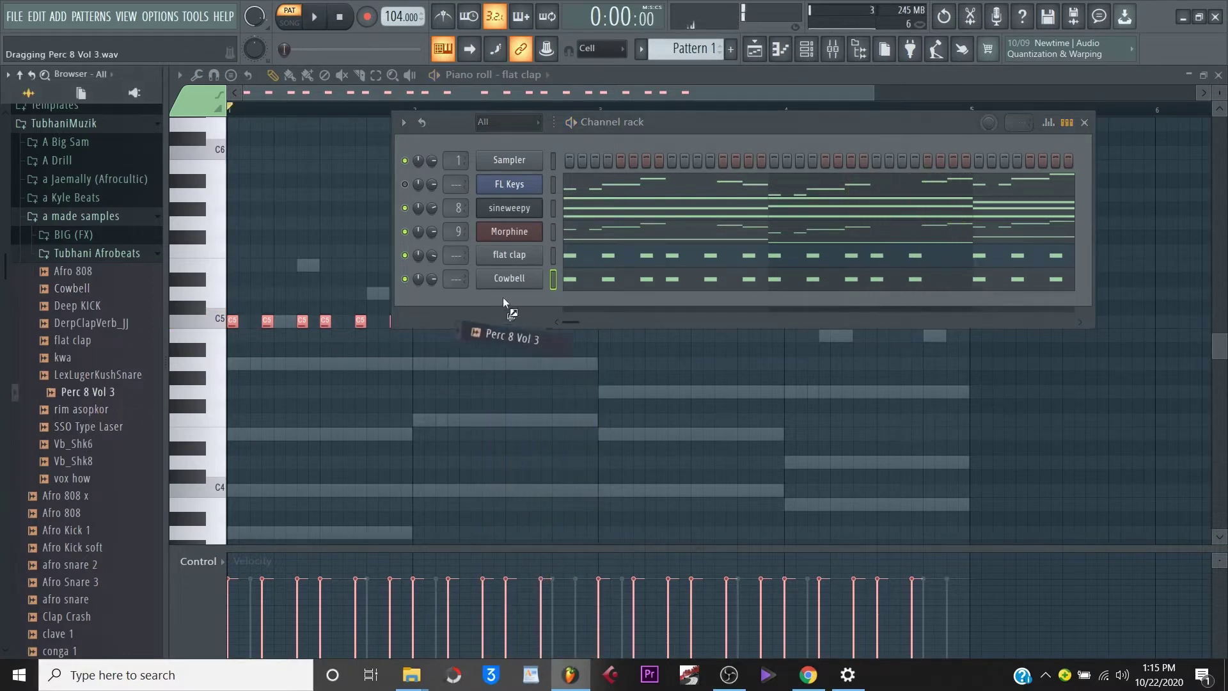
drag(504, 298, 471, 310)
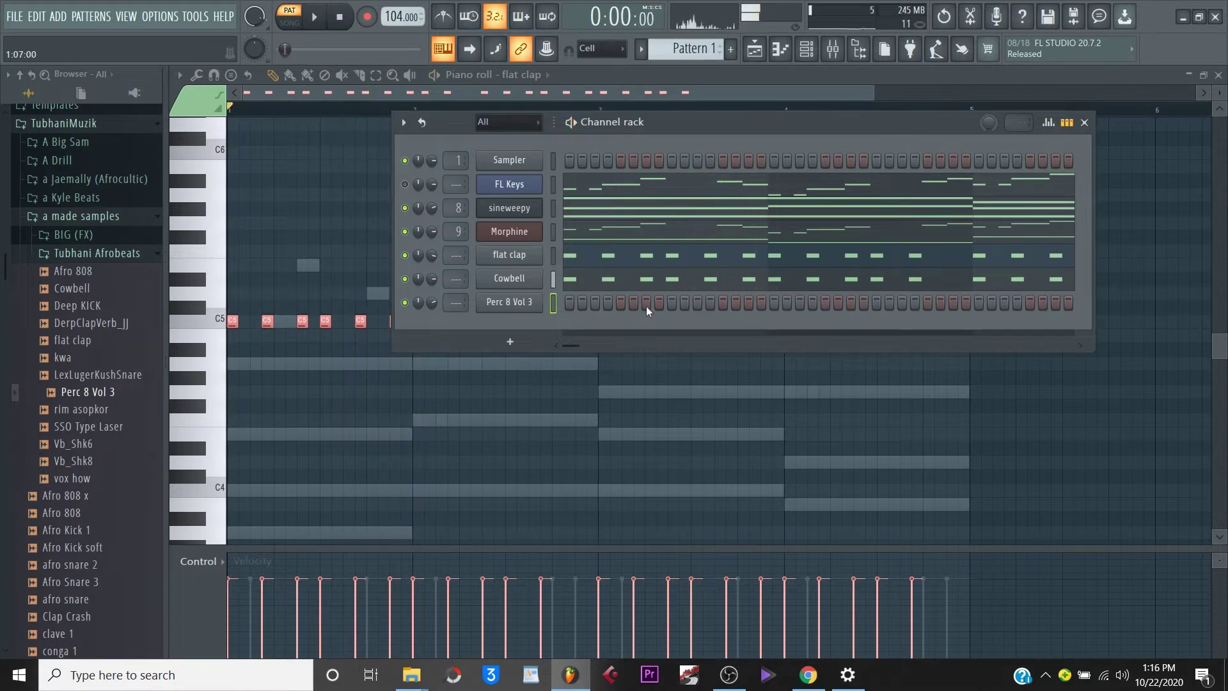
right_click(524, 301)
click(569, 298)
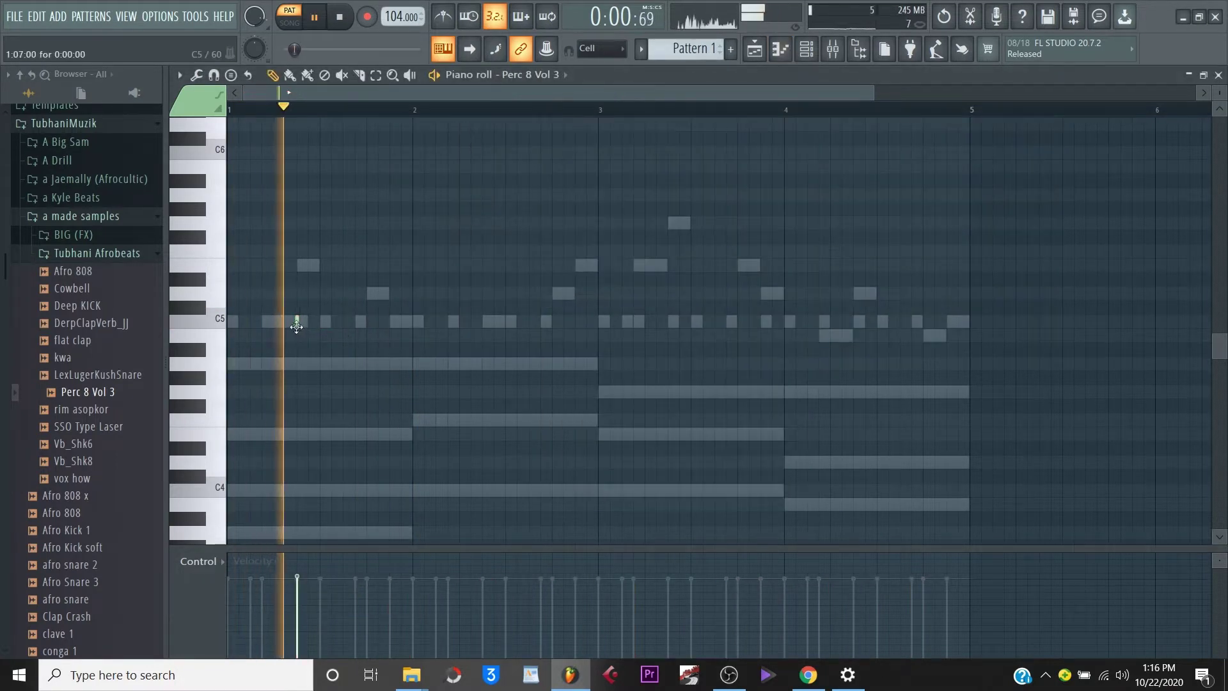
click(488, 321)
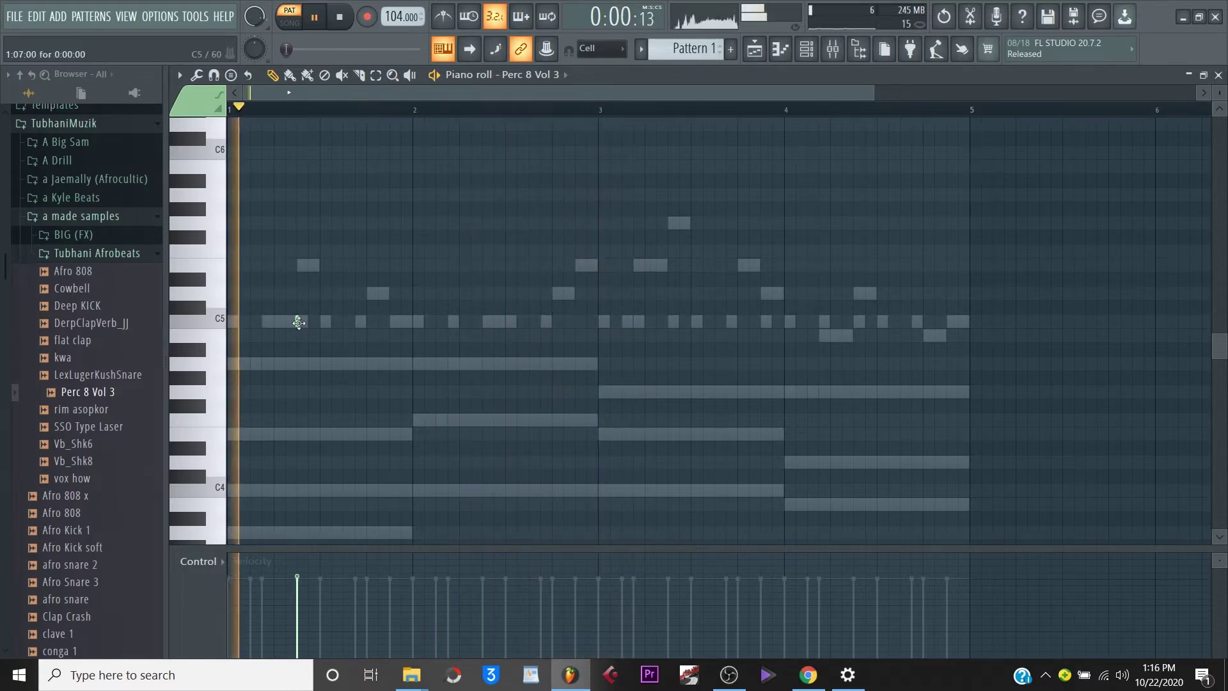
click(486, 323)
click(673, 322)
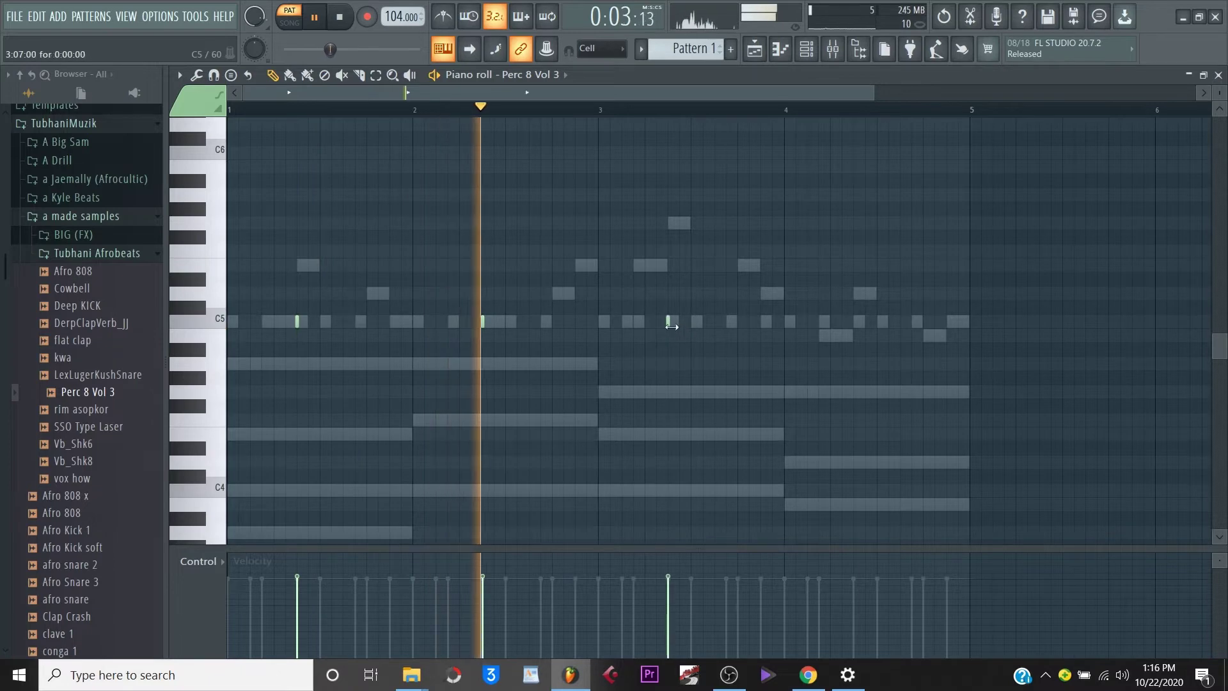
click(854, 322)
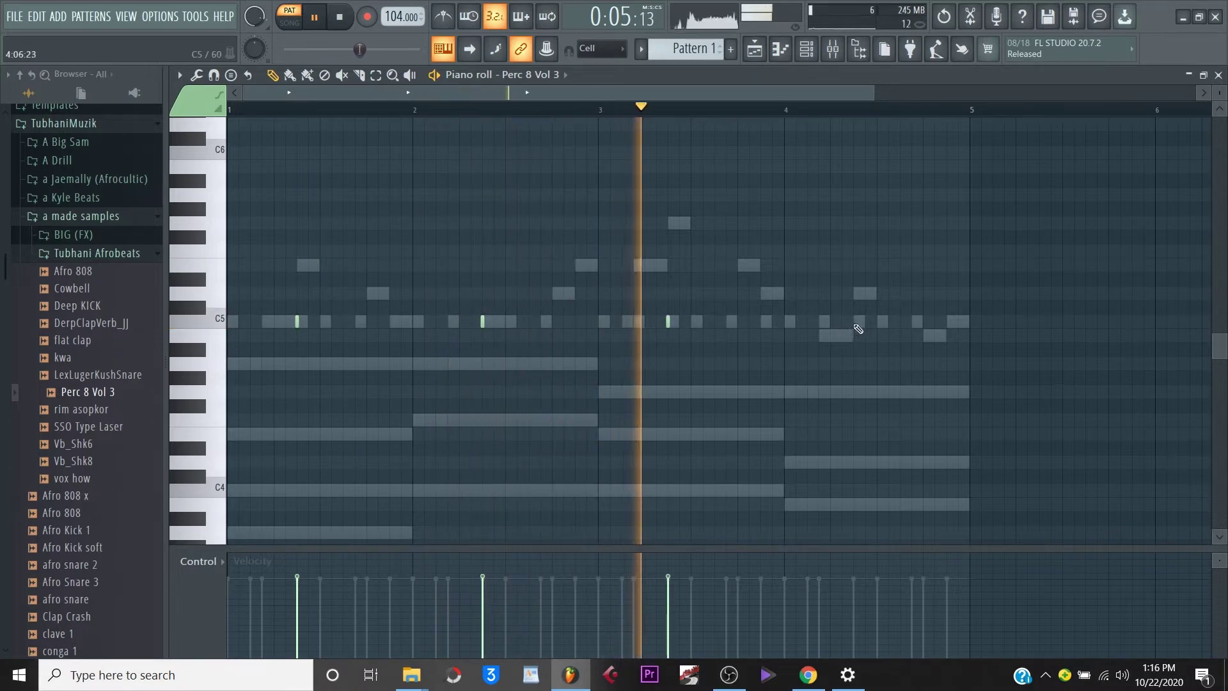
Add the kwa sample from the Tubhani Afrobeats folder as a new channel and play the pattern.
click(806, 48)
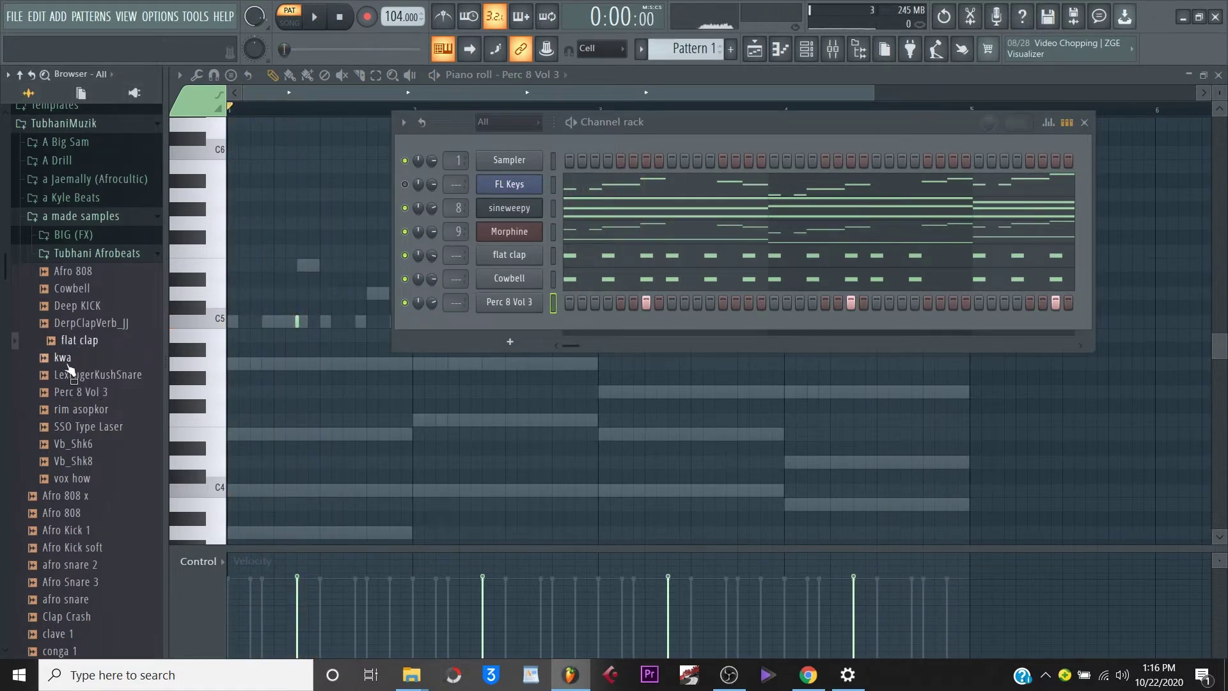
drag(527, 320, 528, 323)
key(space)
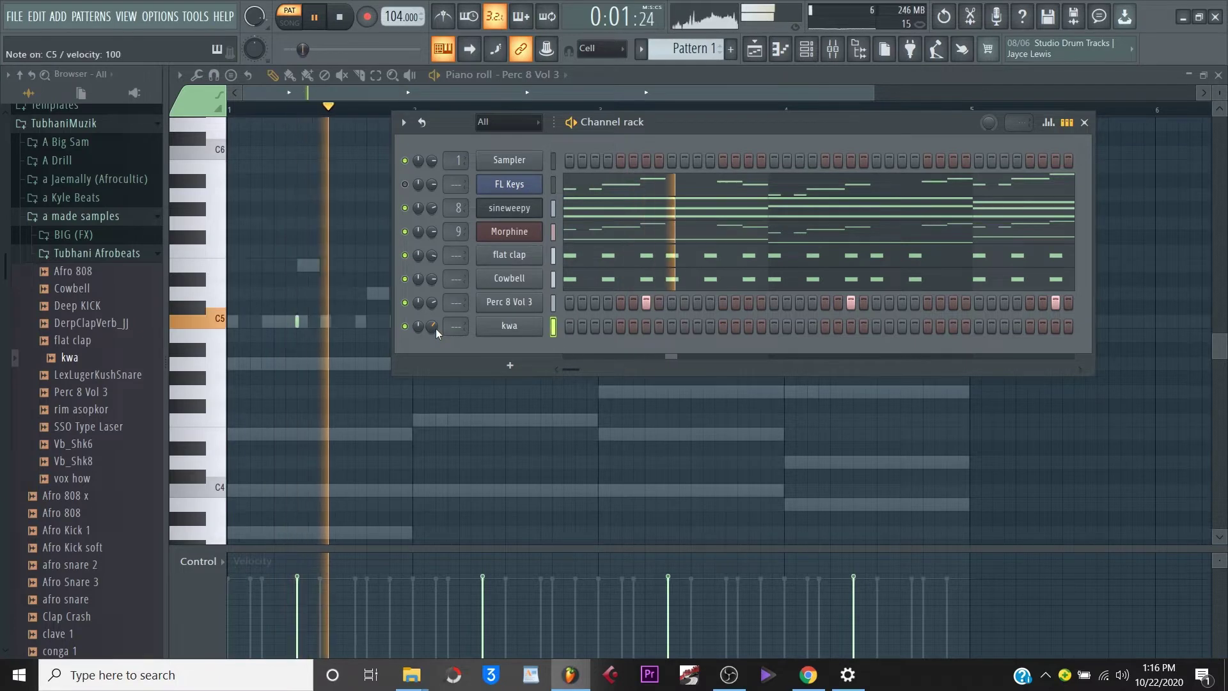
Place two short kwa hits on C5 at the start of bar 1, using 1/3 step snap to shift the second a third of a step later.
right_click(532, 325)
click(585, 325)
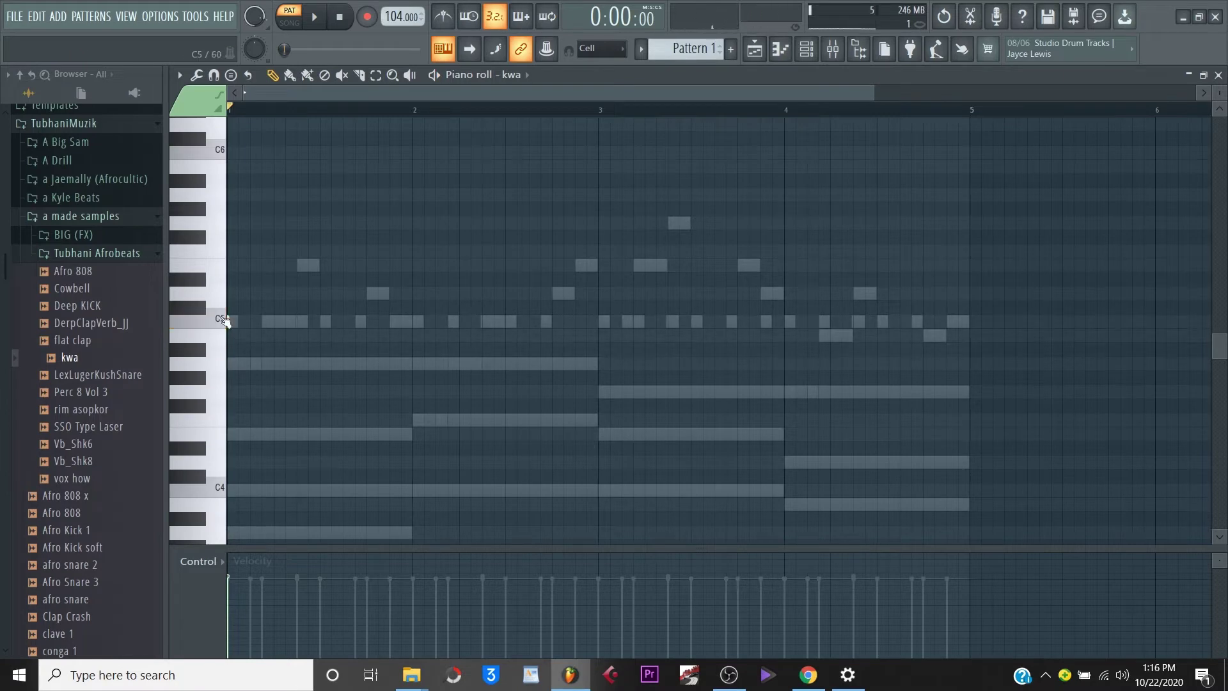
drag(872, 95, 614, 94)
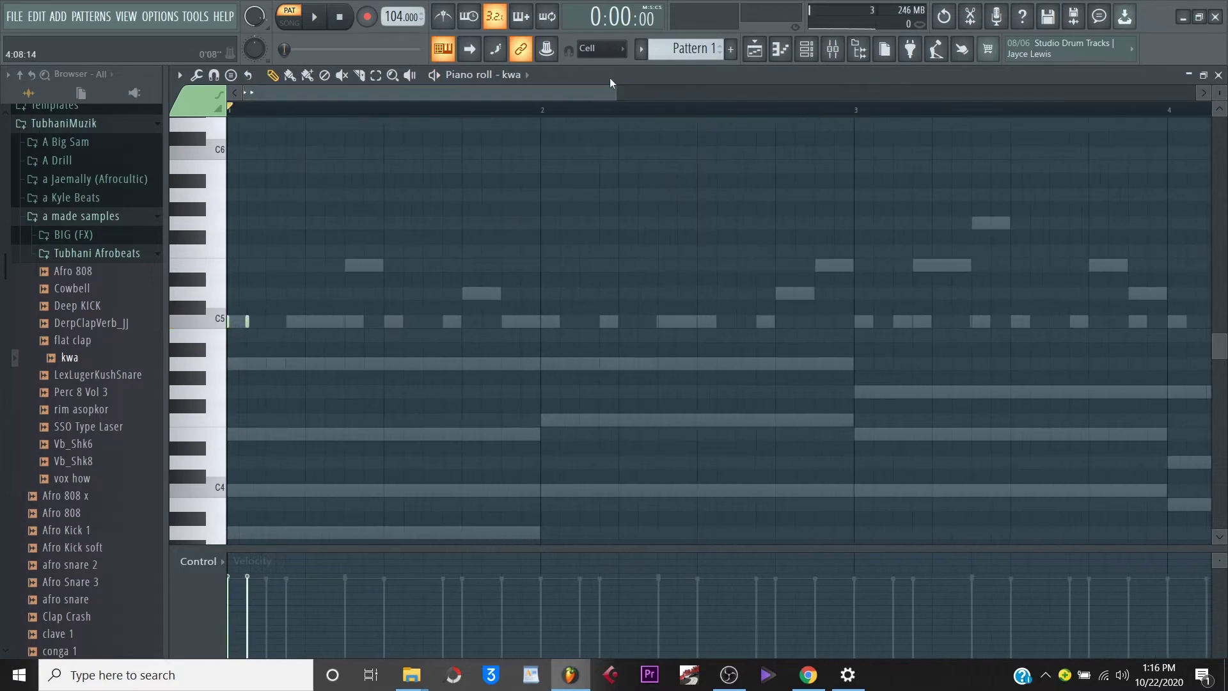
click(601, 48)
click(602, 141)
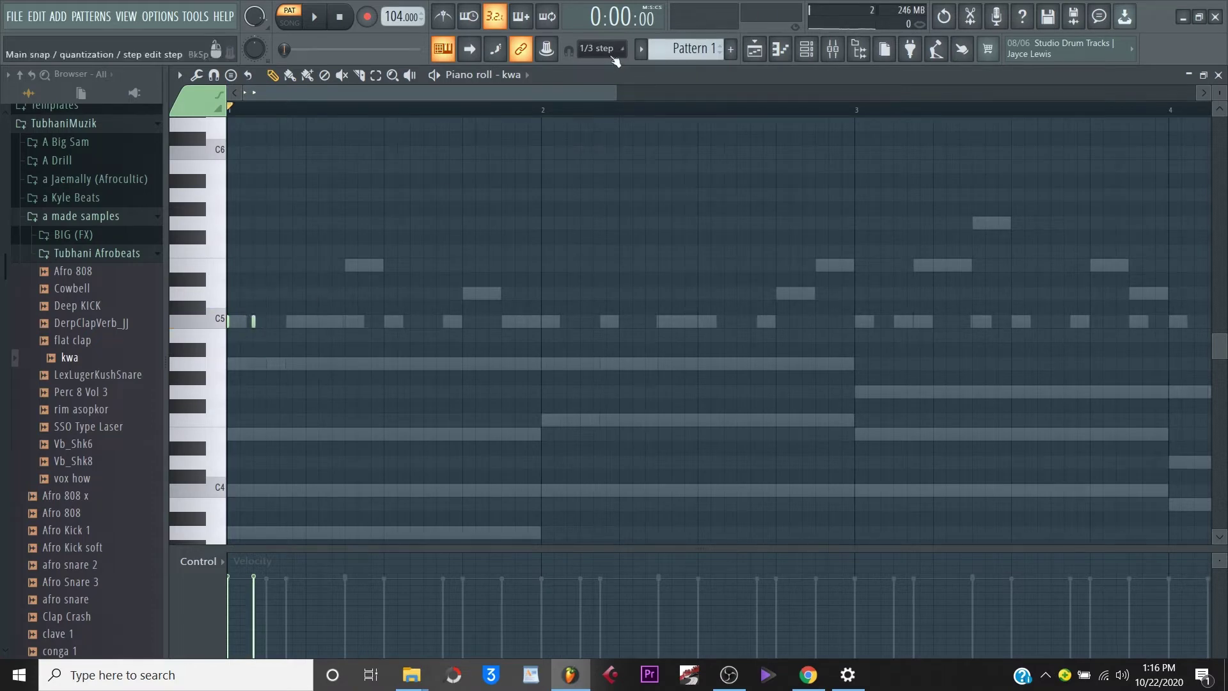
key(space)
key(space)
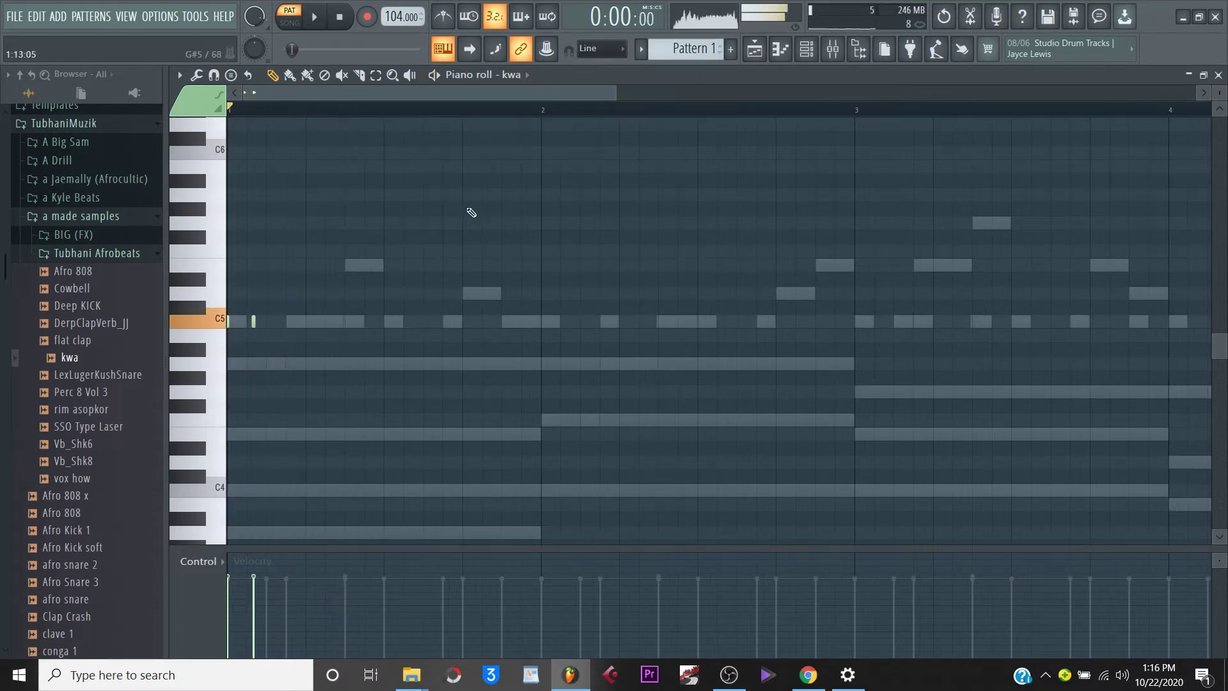
Select bar 1 of the kwa part, duplicate its two hits into bars 2, 3 and 4, and play the pattern.
drag(547, 120, 133, 136)
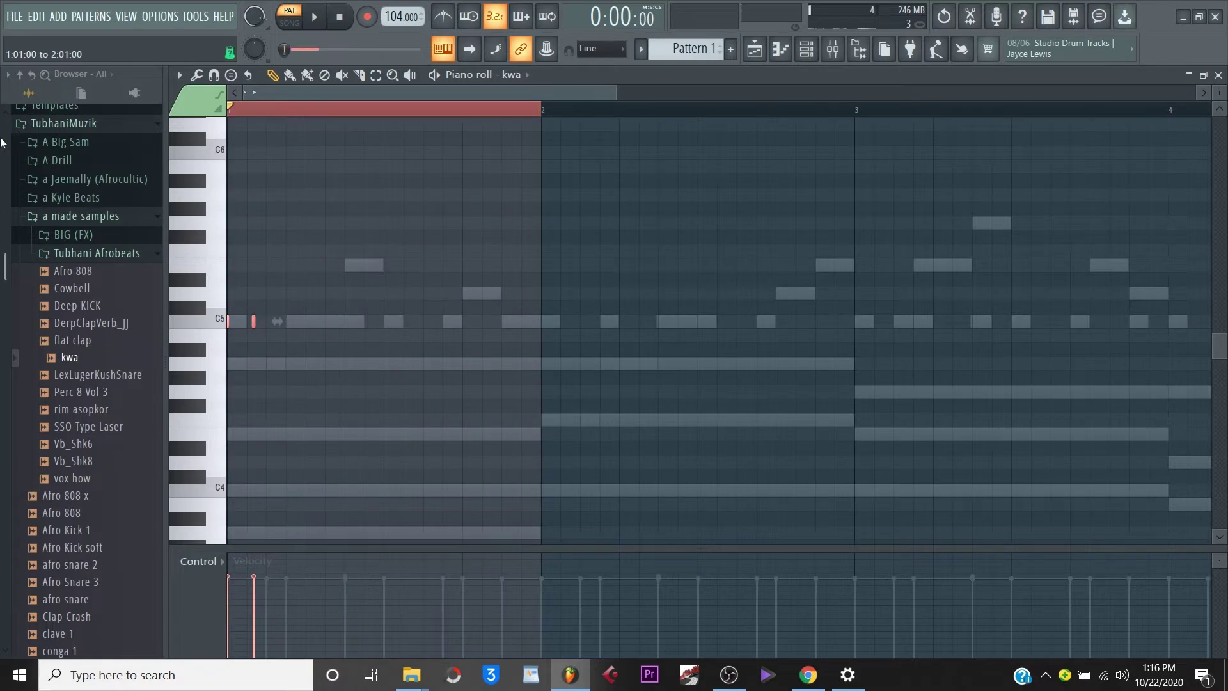
key(space)
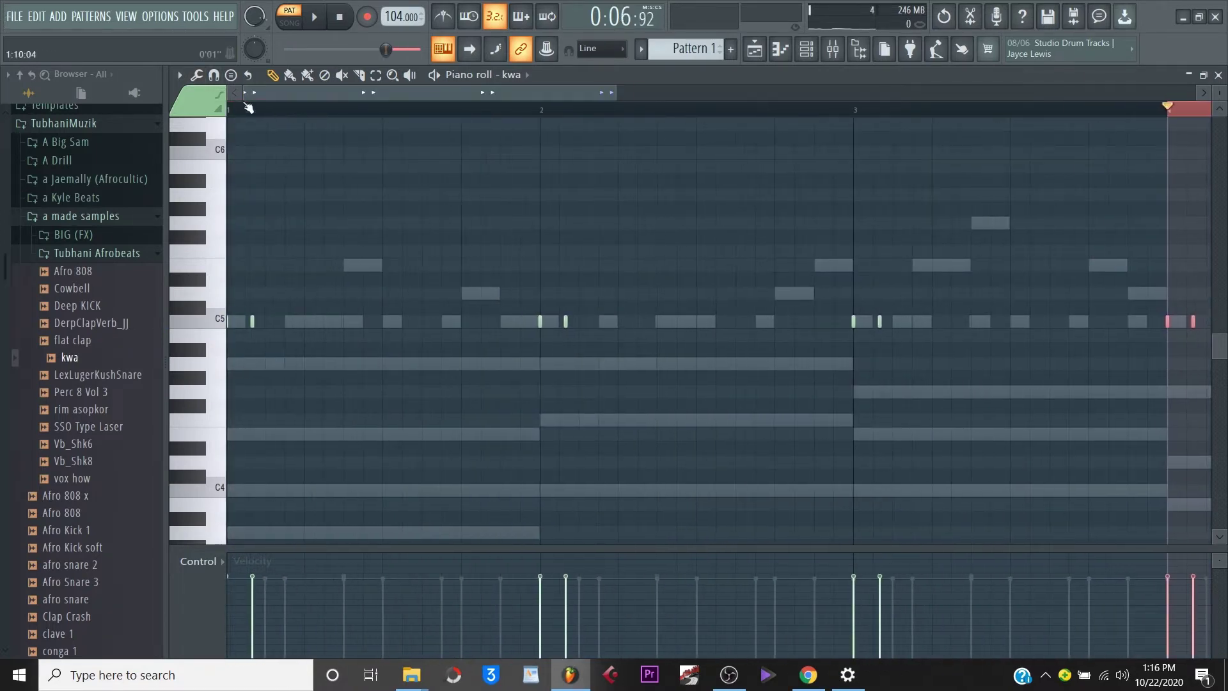
key(space)
click(806, 49)
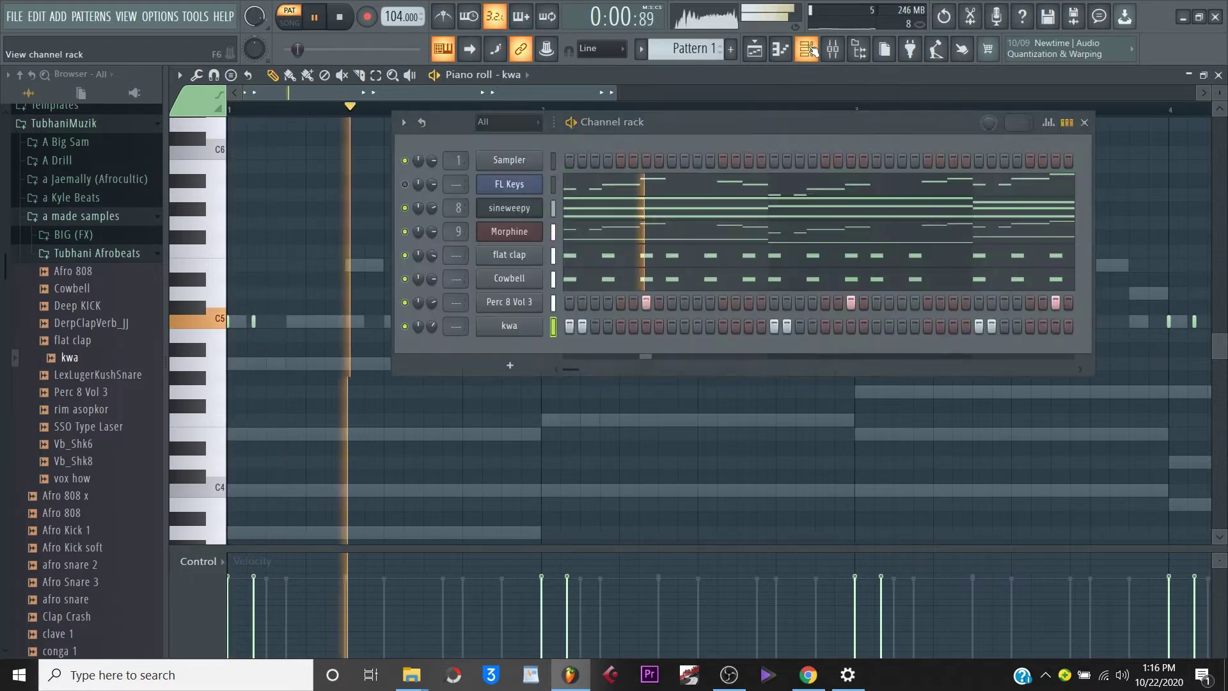
Lower the kwa channel's volume, and add the LexLugerKushSnare sample from the Tubhani Afrobeats folder as a new channel.
drag(432, 327, 433, 349)
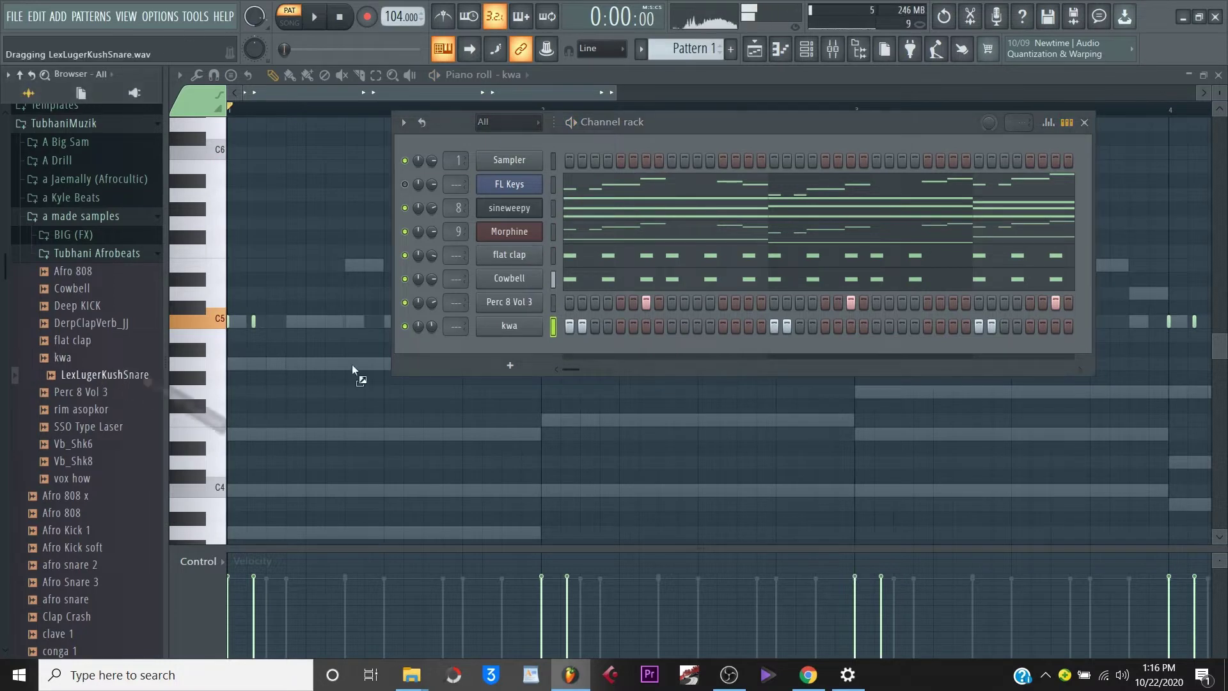
drag(487, 354, 477, 353)
key(space)
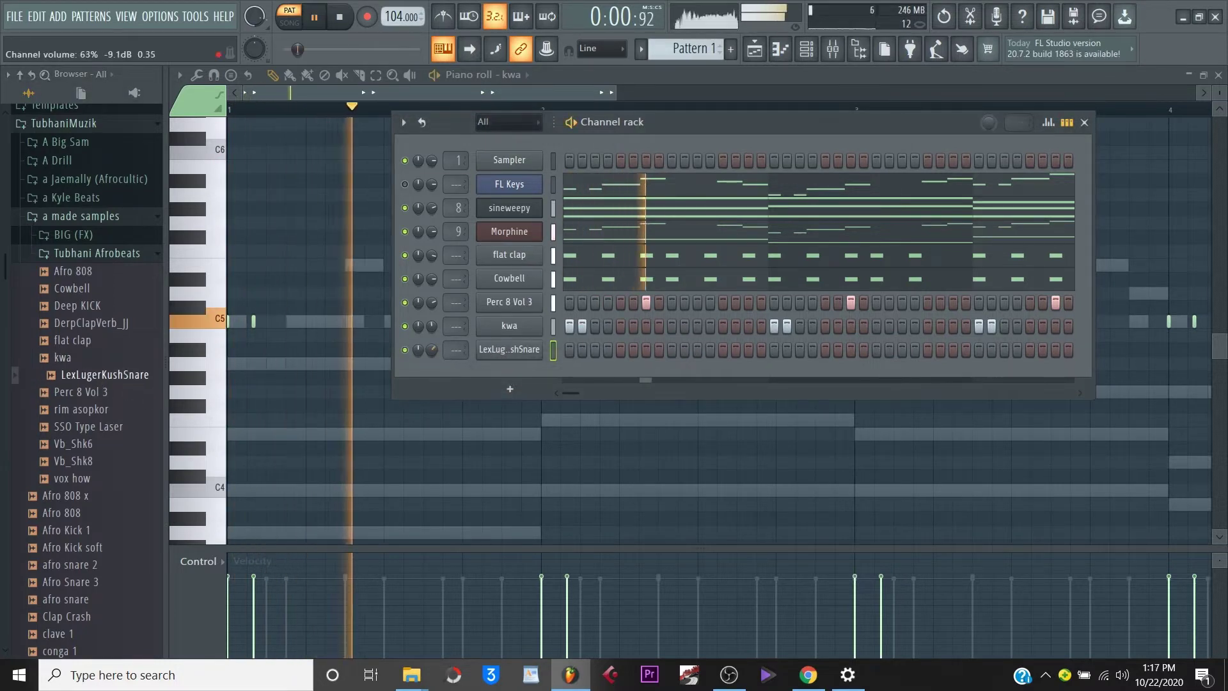
Place LexLugerKushSnare hits on steps 9 and 10 of bar 1, using 1/3 step snap to shift the second a third of a step later.
click(671, 350)
click(684, 349)
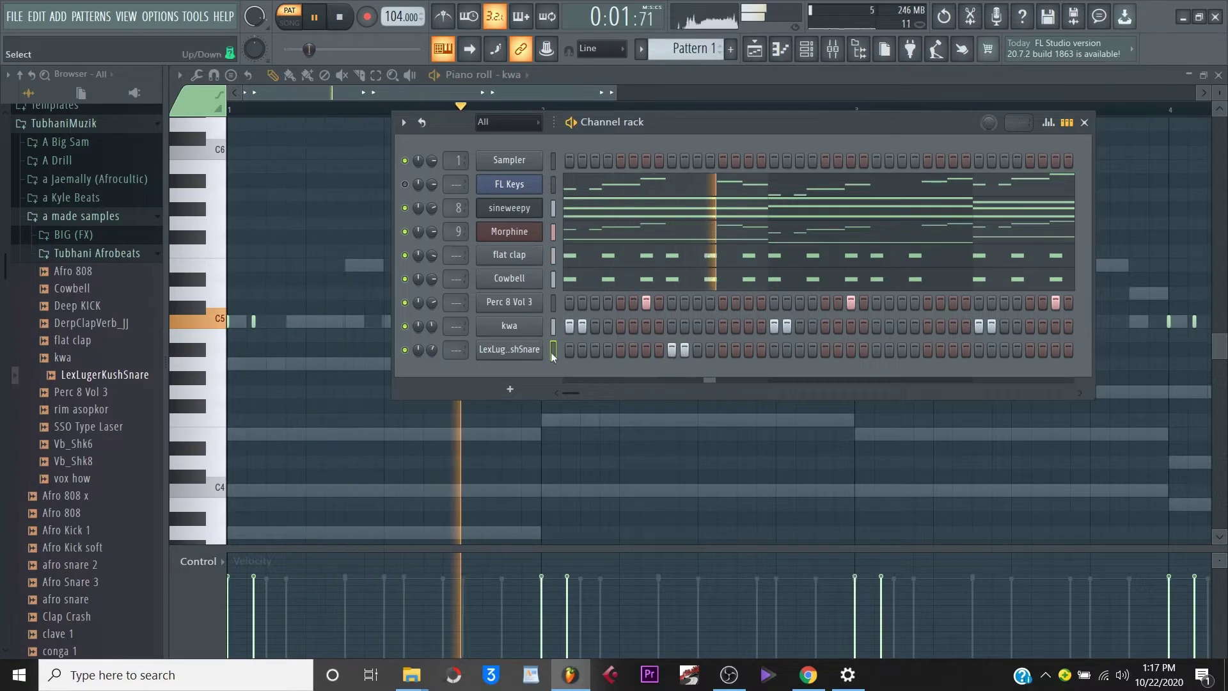
right_click(511, 349)
click(562, 350)
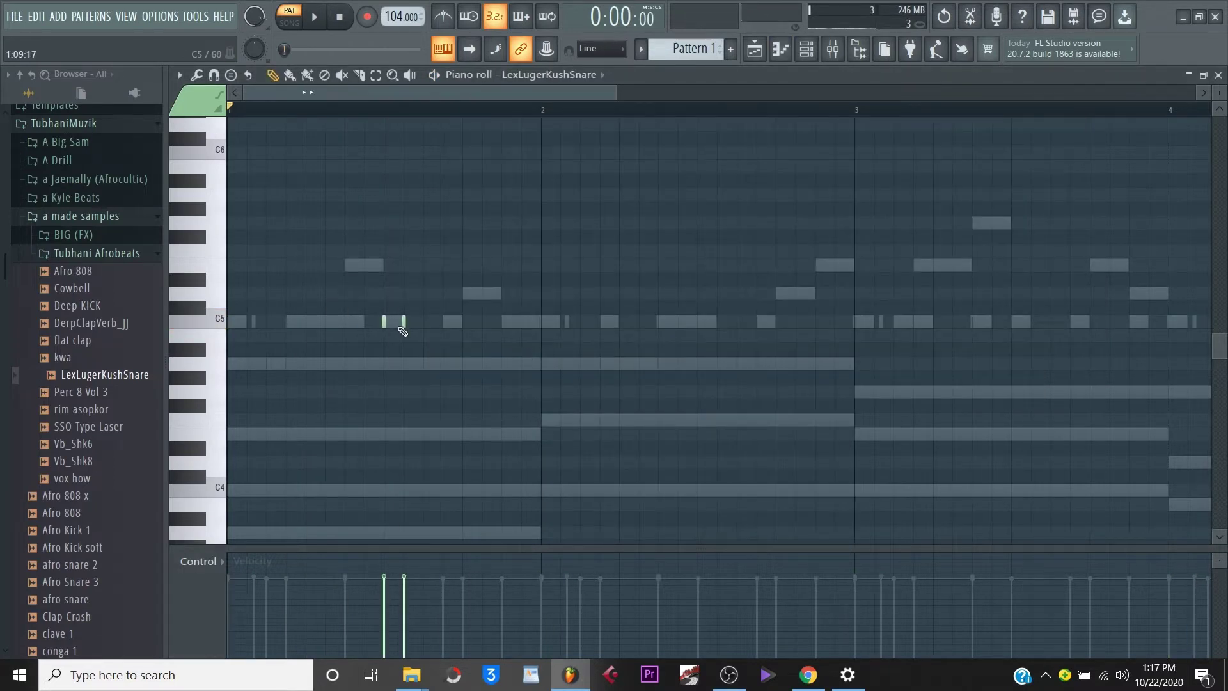
click(600, 49)
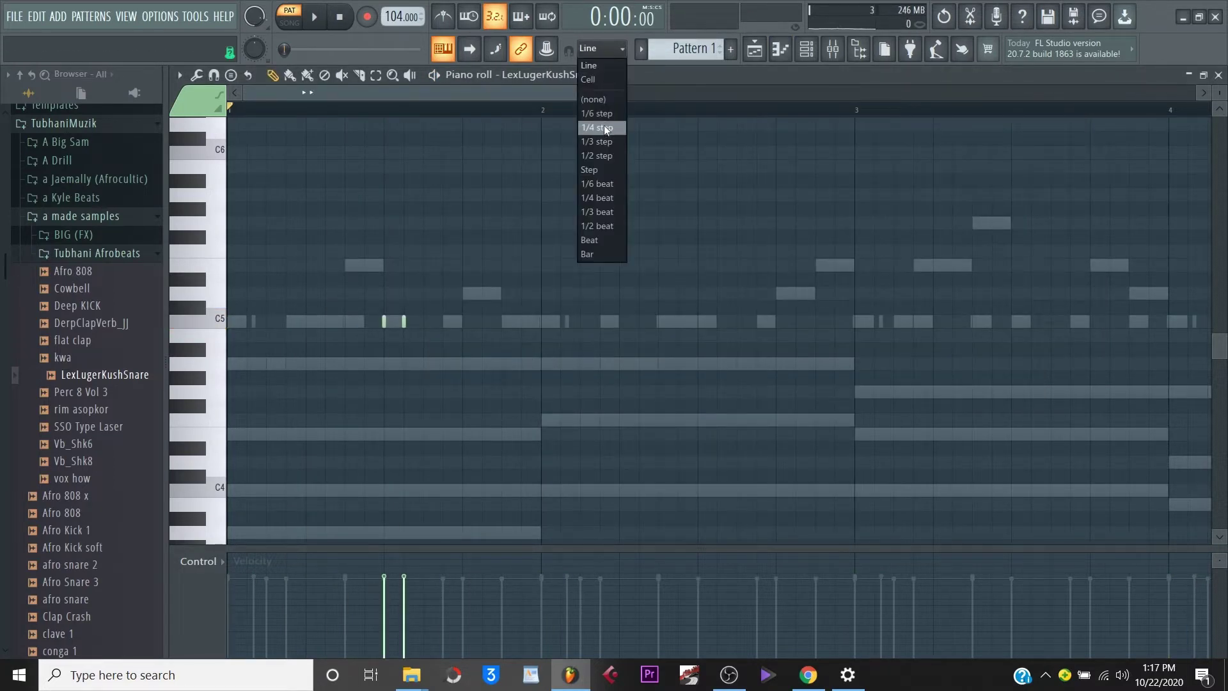
click(595, 142)
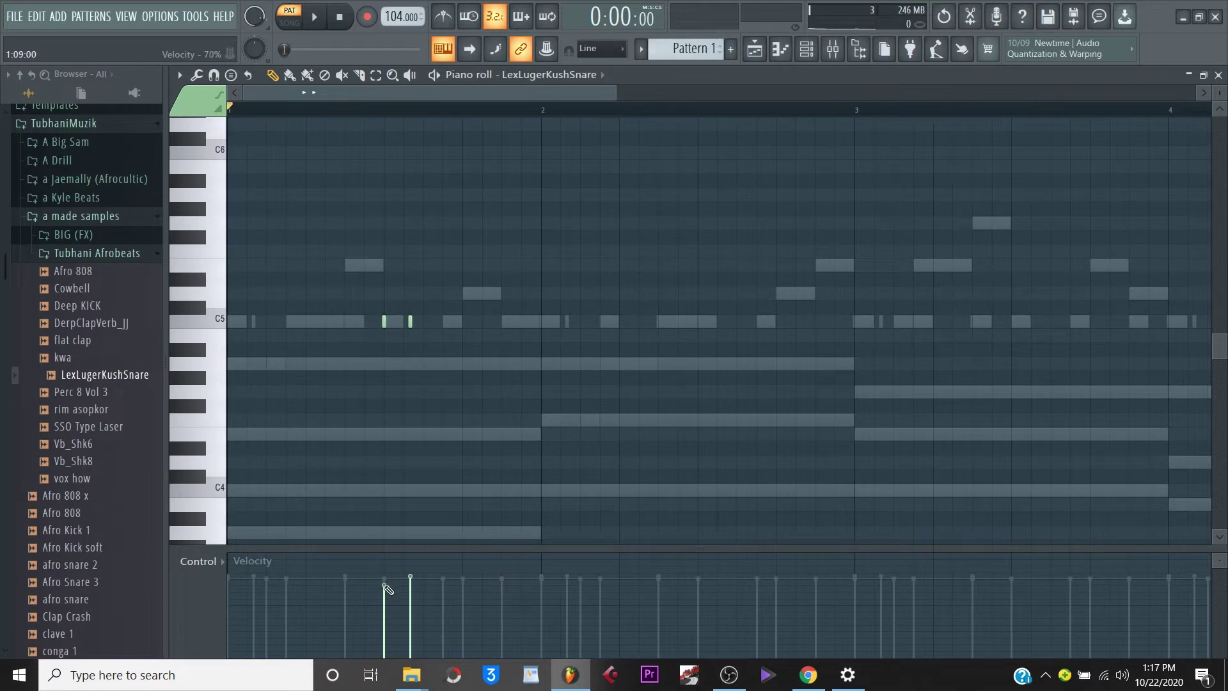
Select bars 1 and 2 of the LexLugerKushSnare part and duplicate its two hits into bar 3.
drag(857, 117, 2, 136)
key(ctrl+b)
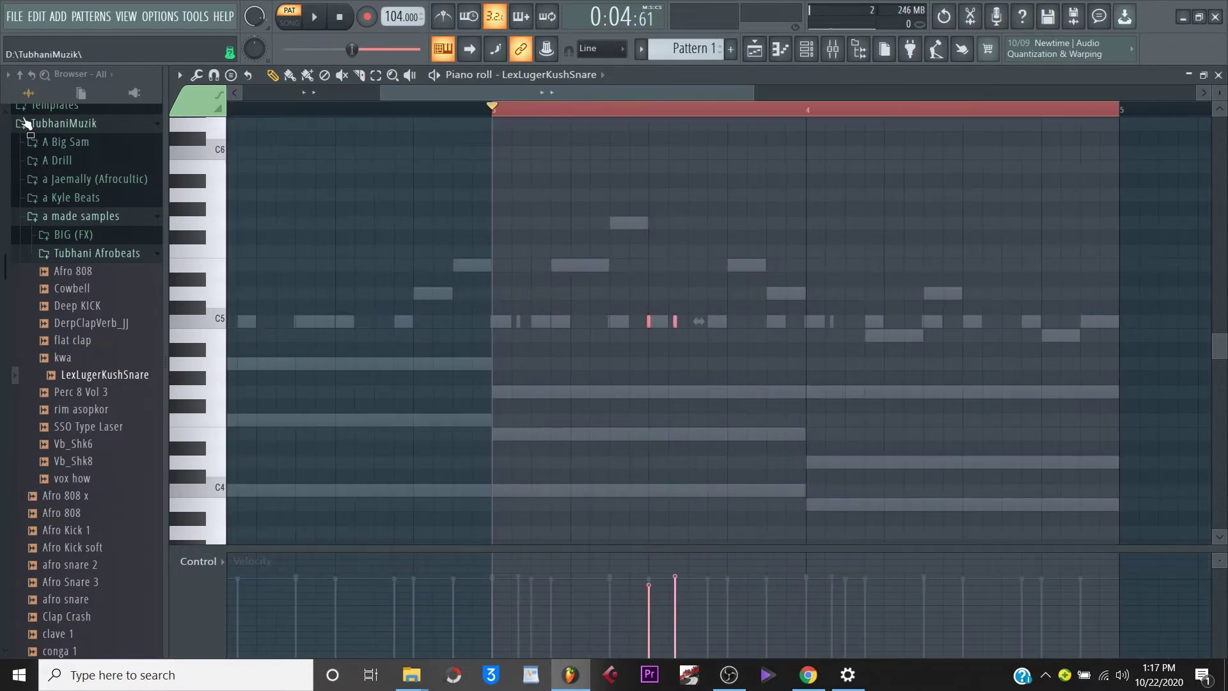
drag(567, 93, 514, 92)
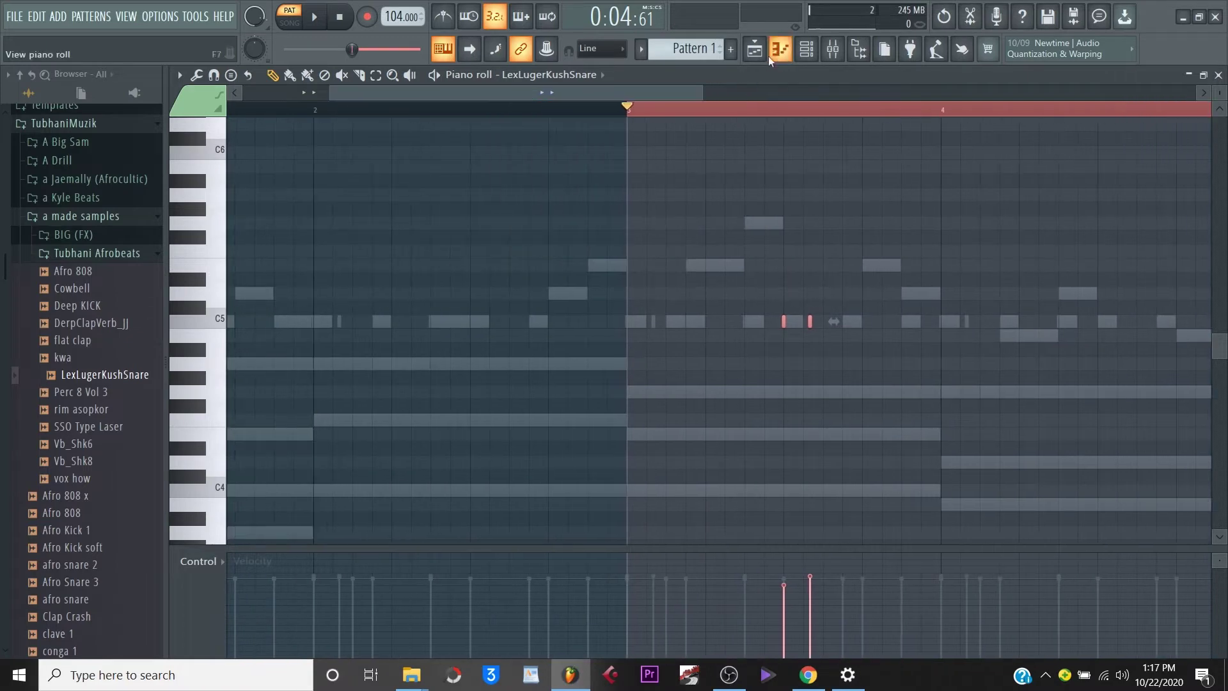
key(F6)
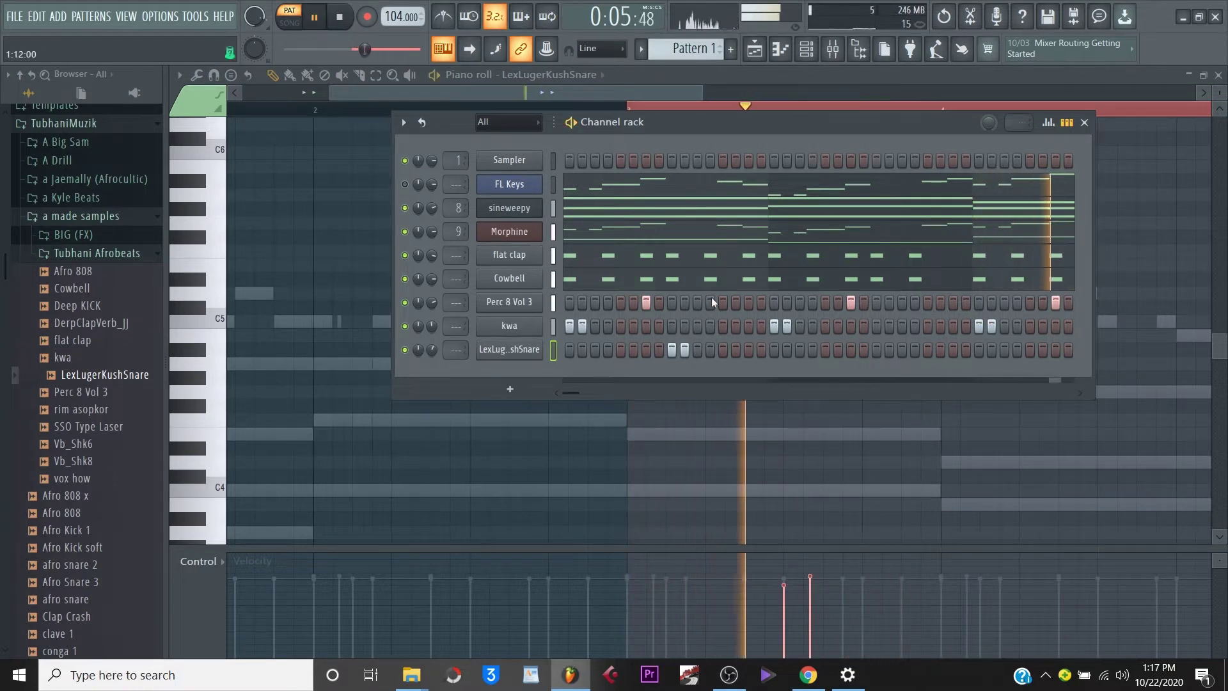
Play the pattern from the start and adjust the LexLugerKushSnare channel's volume.
drag(541, 94, 356, 92)
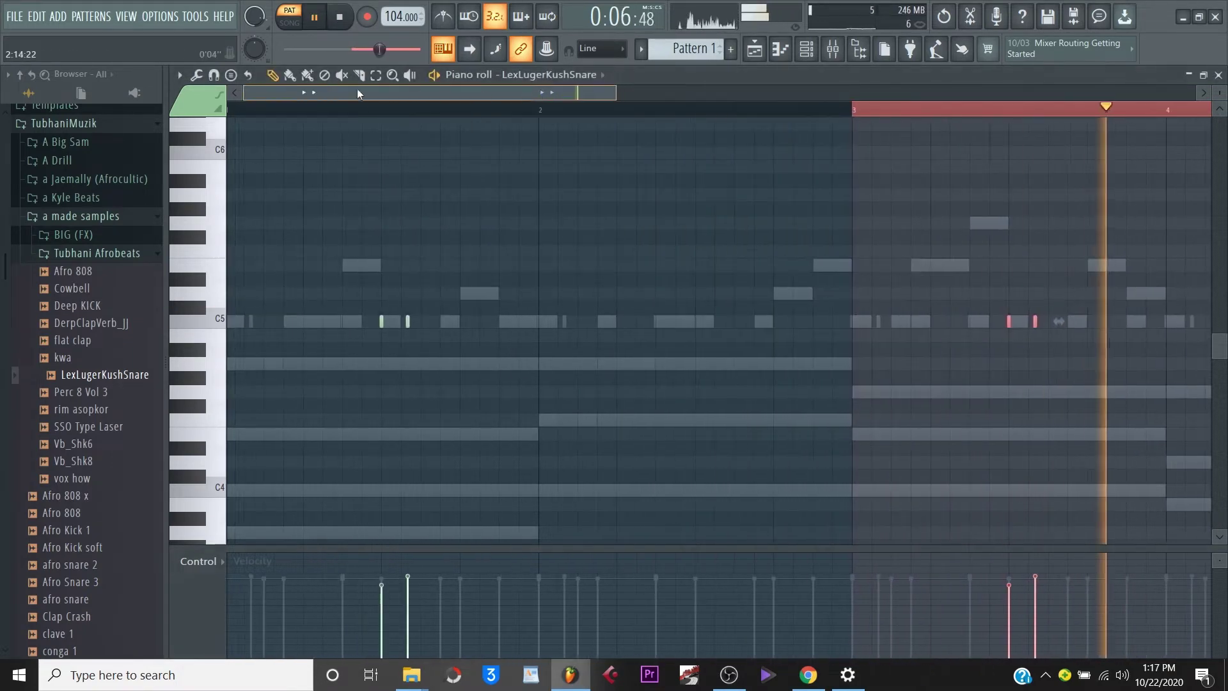
click(236, 112)
key(space)
key(F6)
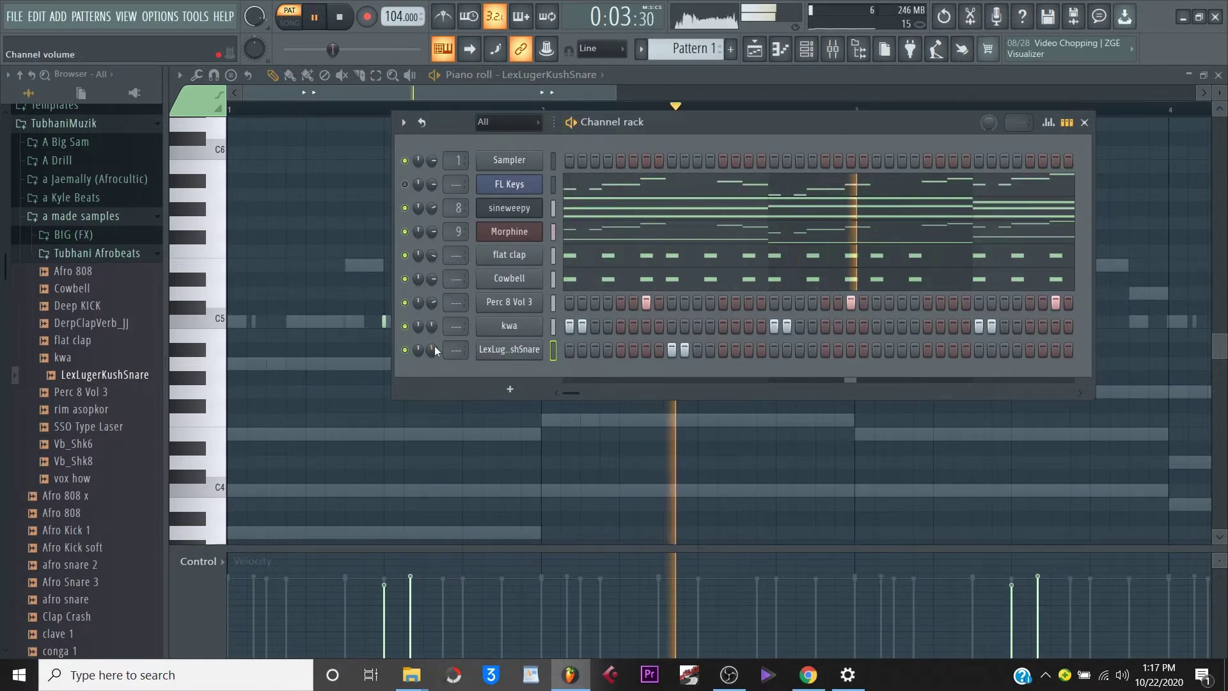
drag(432, 349, 432, 345)
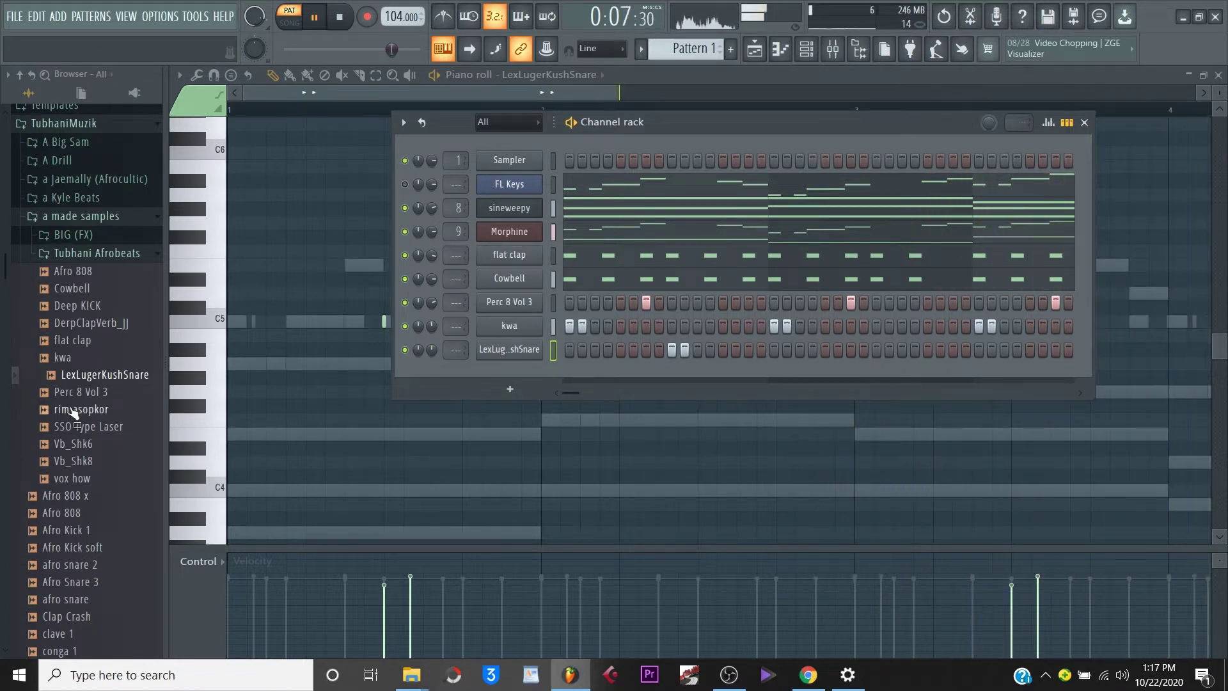
Add the rim asopkor sample as a new channel, and place hits on steps 1 and 4 of bar 1.
key(space)
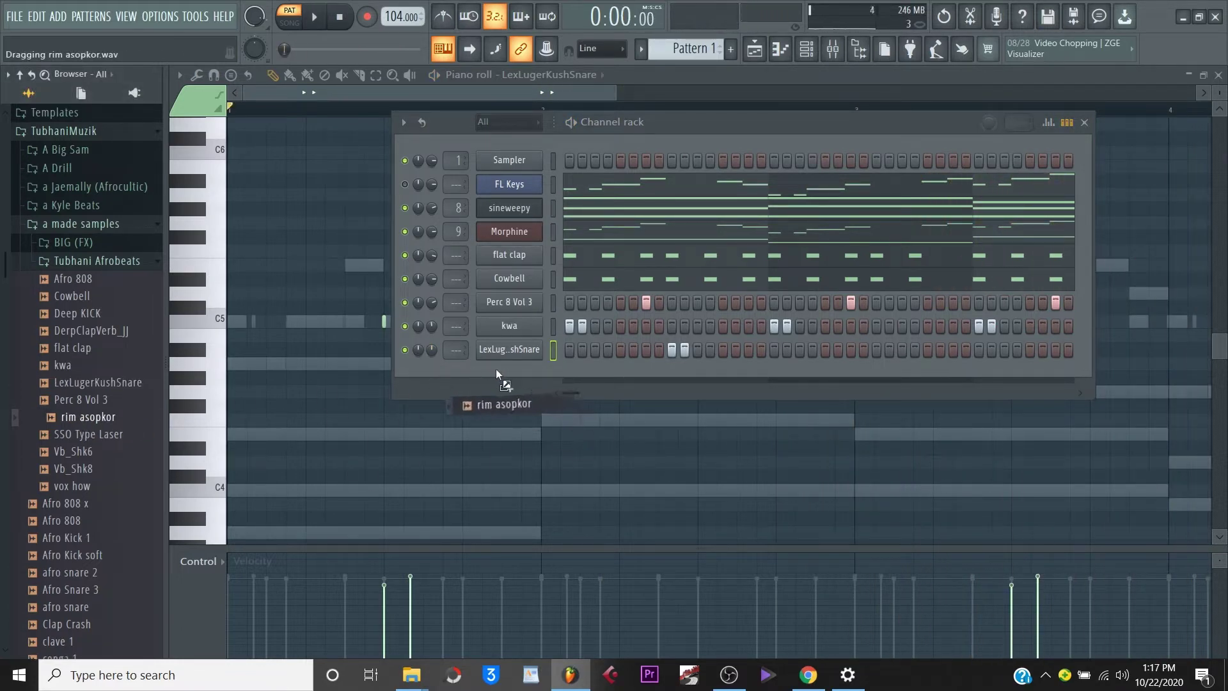
drag(496, 369, 497, 372)
key(space)
key(space)
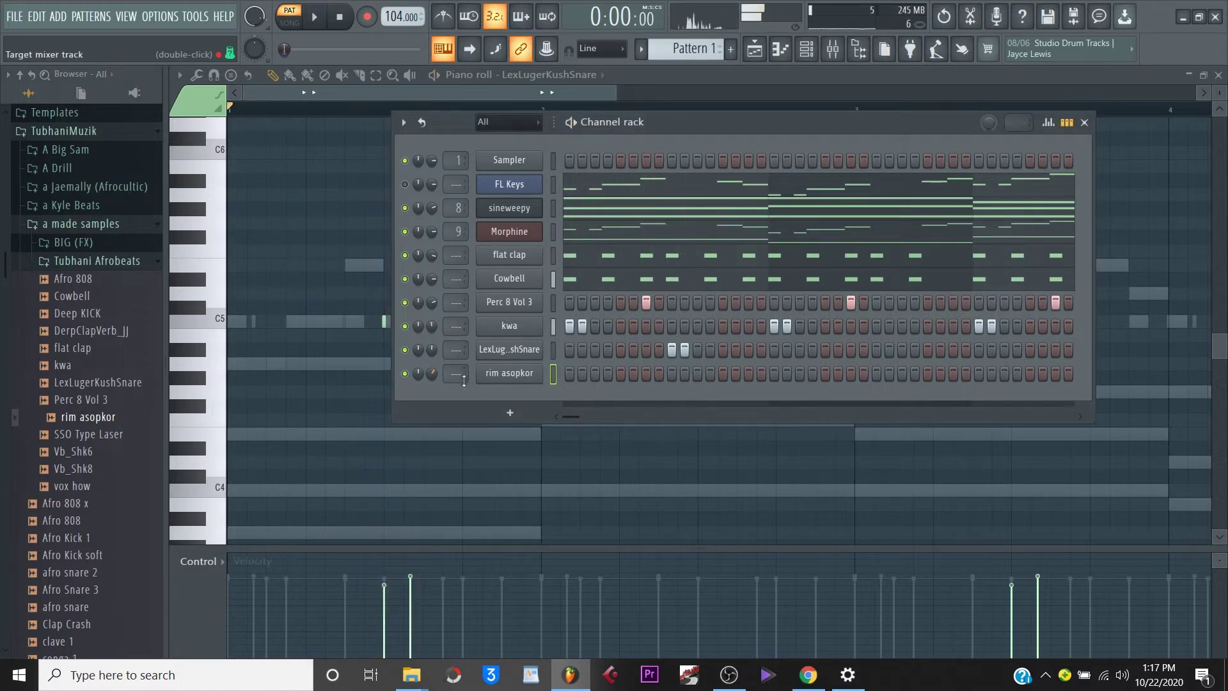
click(568, 374)
key(space)
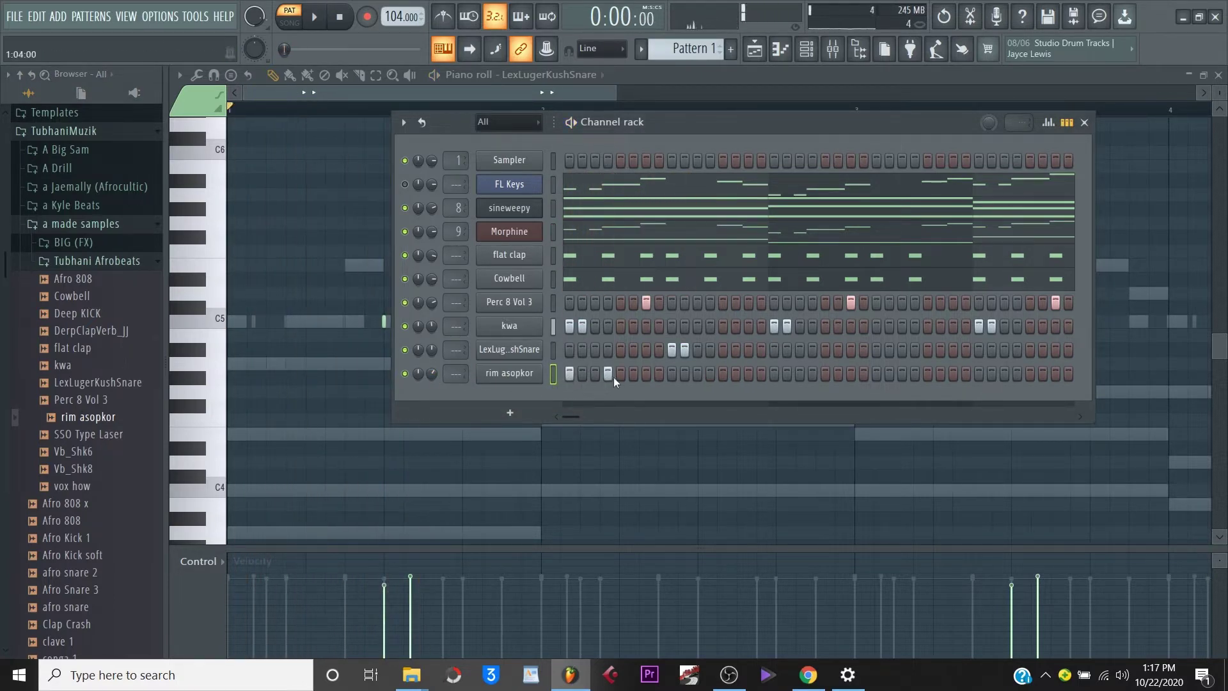
key(space)
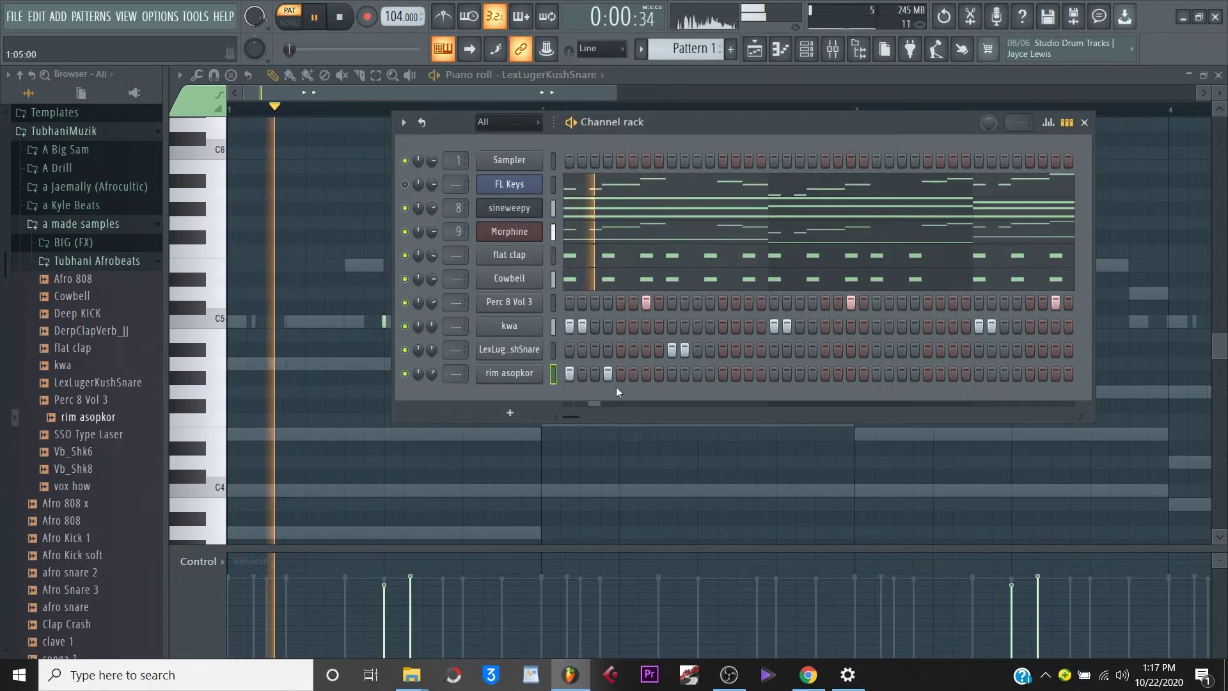
Add two more short rim asopkor hits on C5, at steps 9 and 12 of bar 1.
right_click(525, 376)
click(584, 372)
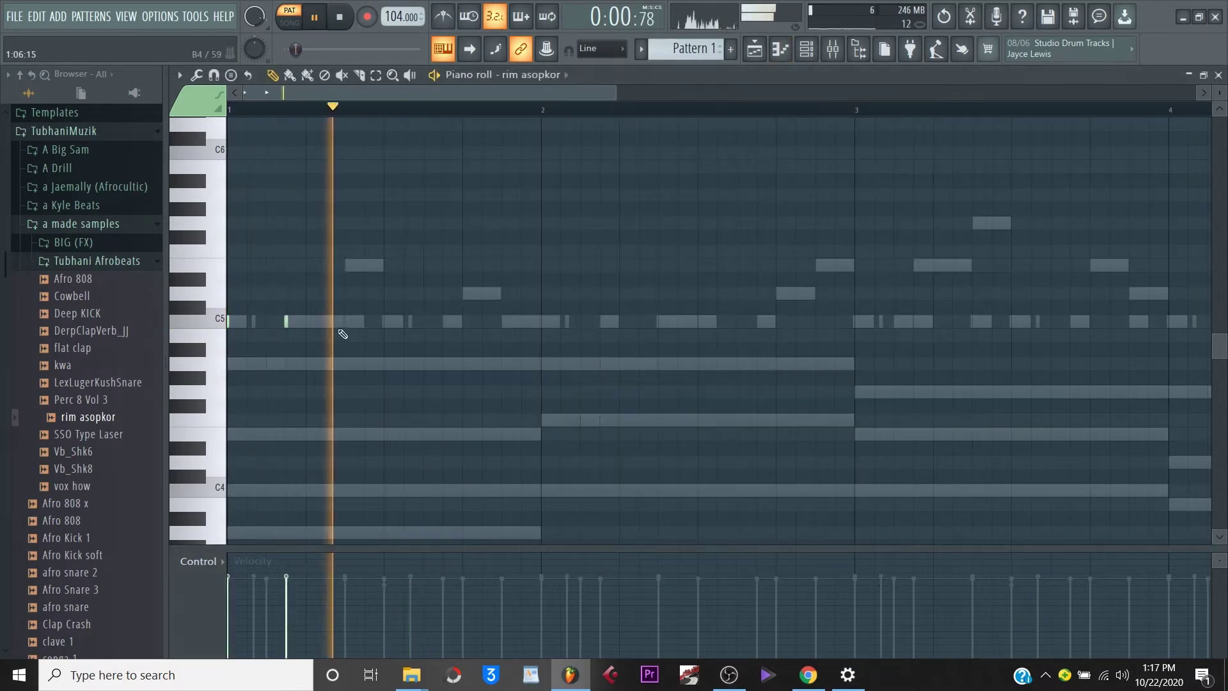
click(345, 321)
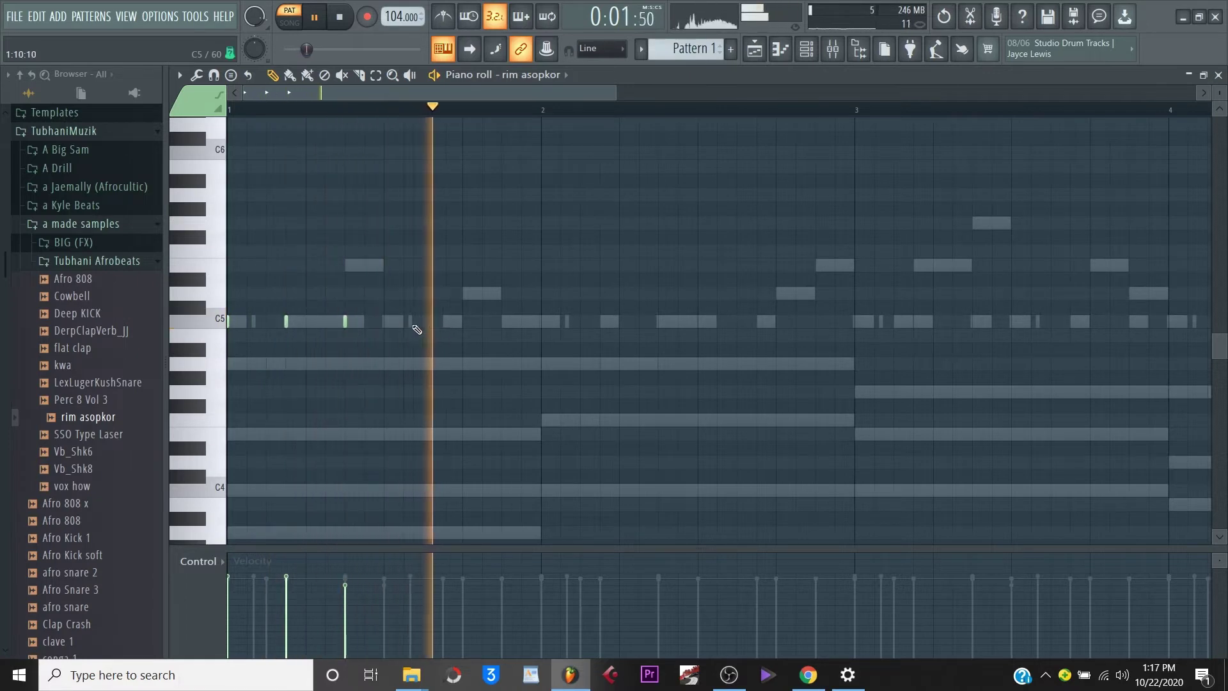
drag(344, 322, 384, 323)
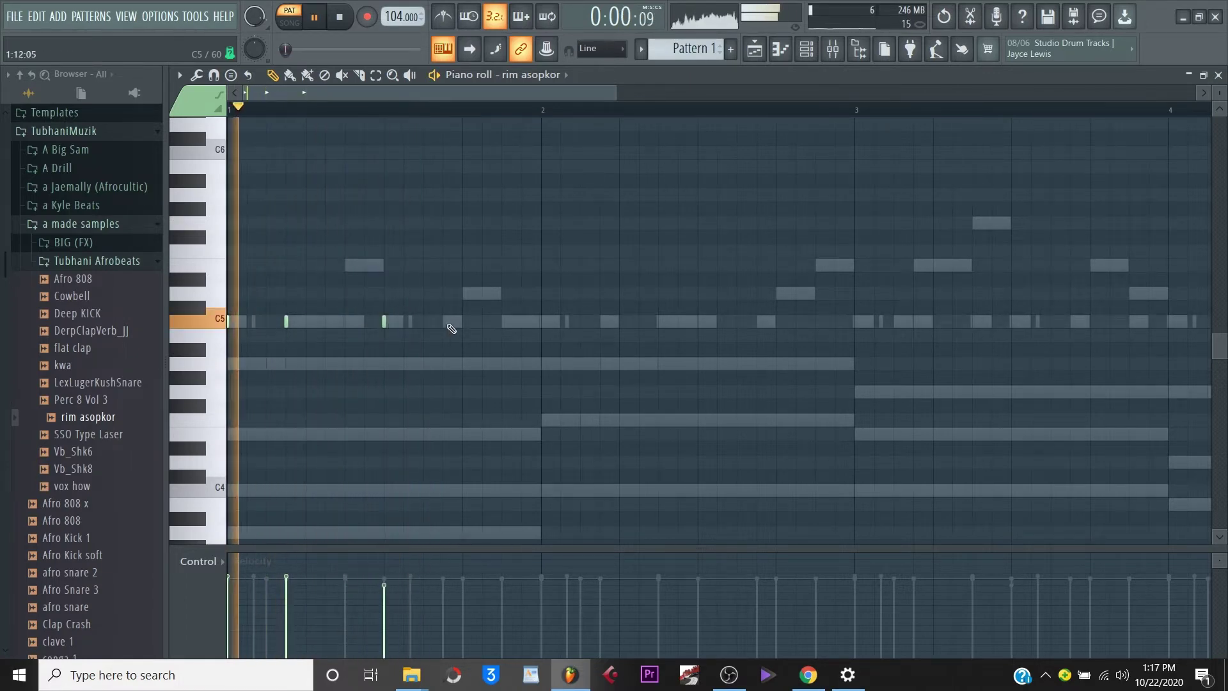
click(448, 323)
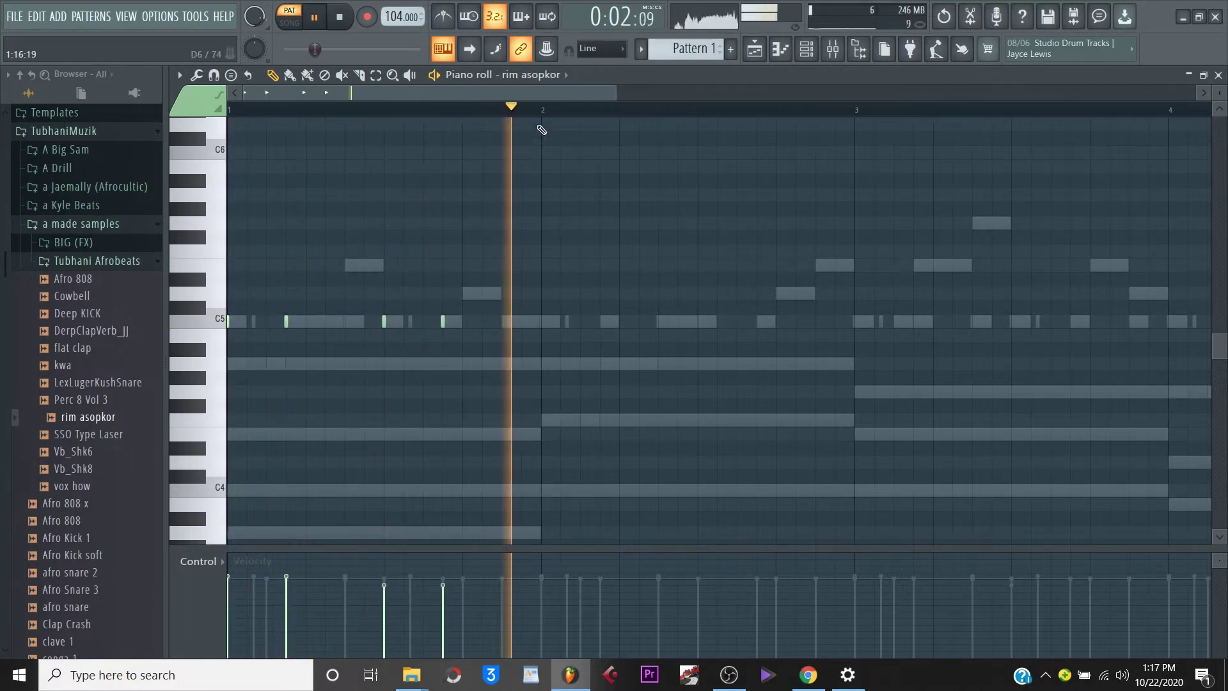
Select bar 1 of the rim asopkor part and duplicate its four hits into bars 2, 3 and 4.
key(space)
drag(545, 112, 2, 160)
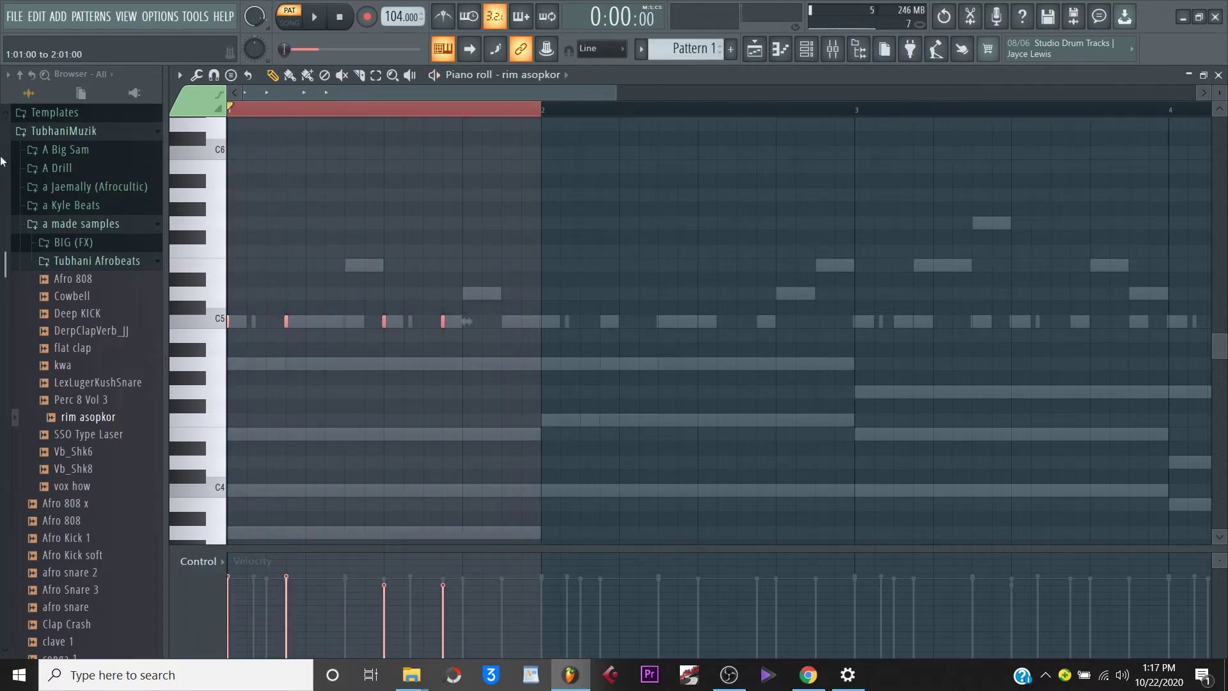
key(ctrl+b)
key(ctrl+b)
key(ctrl+b)
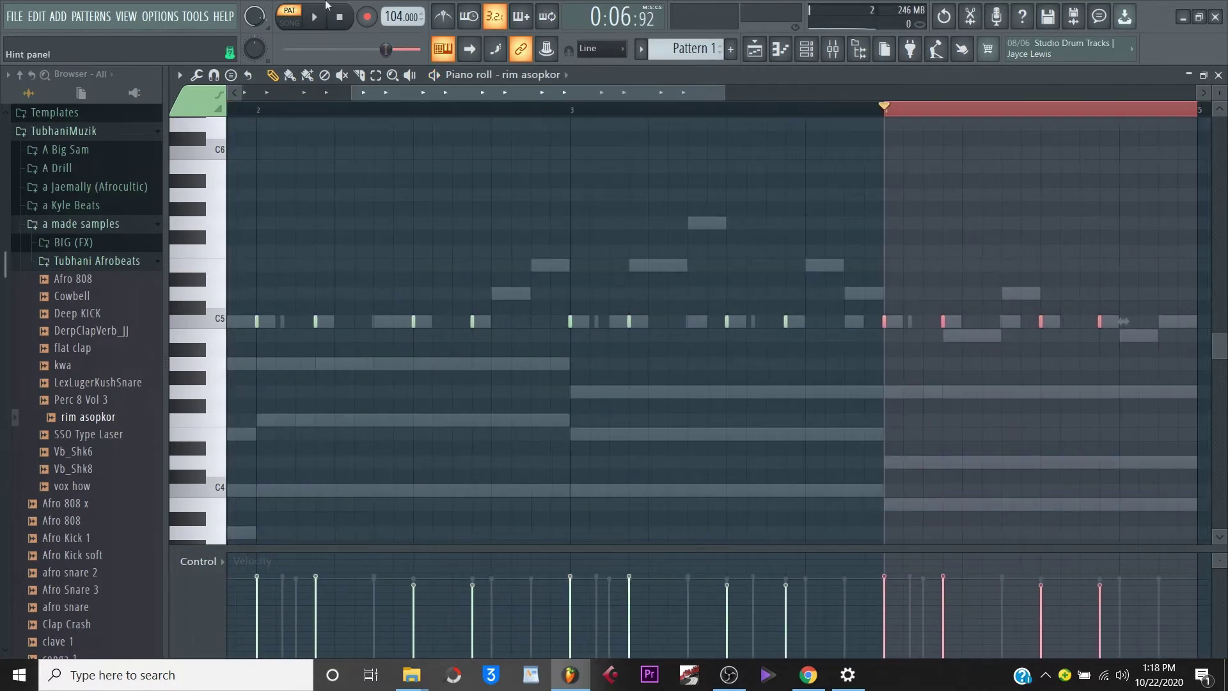
click(806, 59)
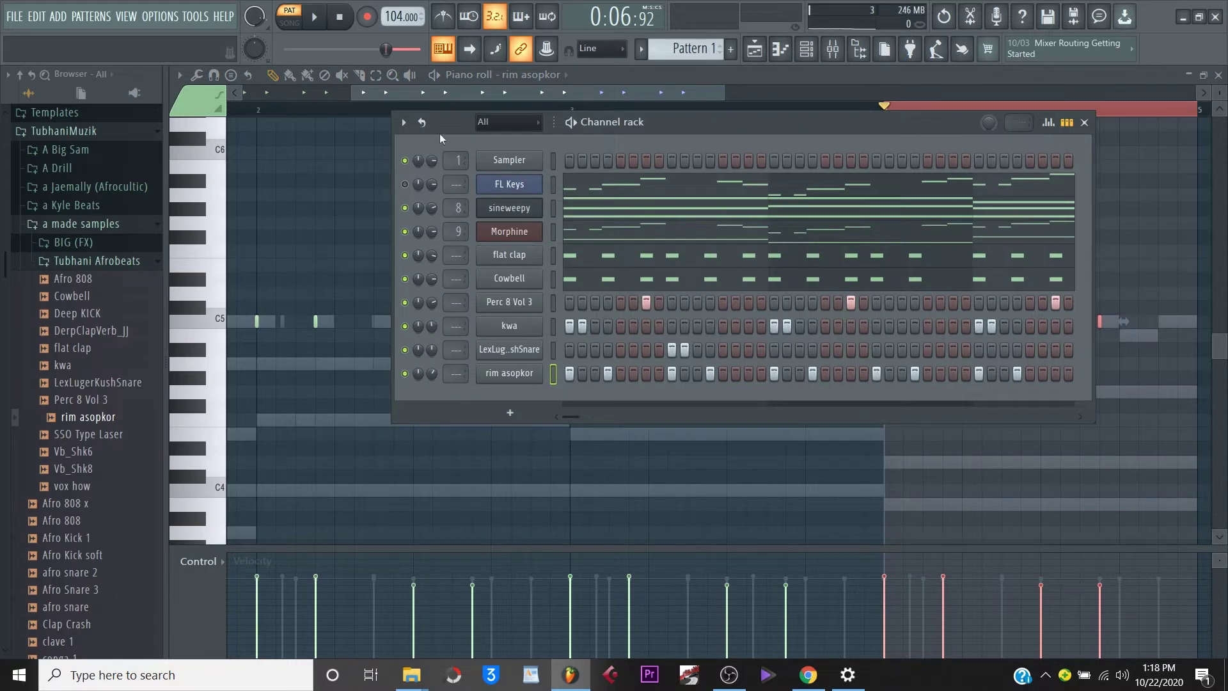
click(356, 119)
drag(428, 96, 244, 113)
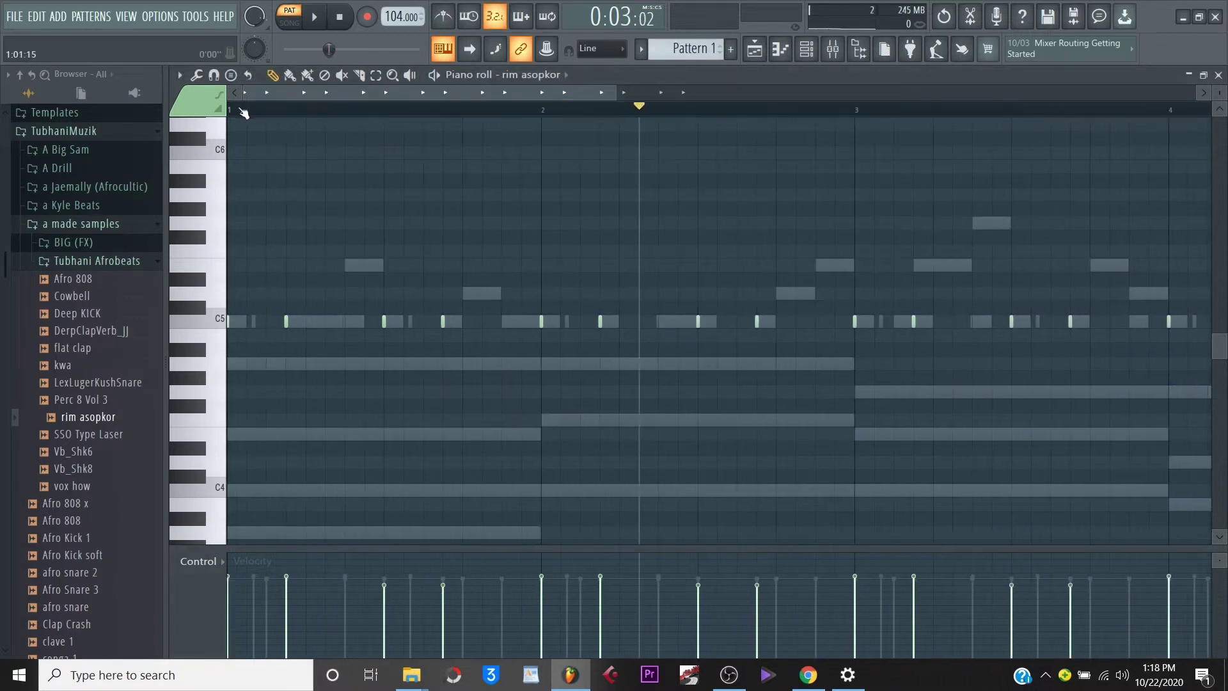
Add the Deep KICK sample as a new channel, fill it with a hit every 4 steps, and play the pattern.
click(807, 53)
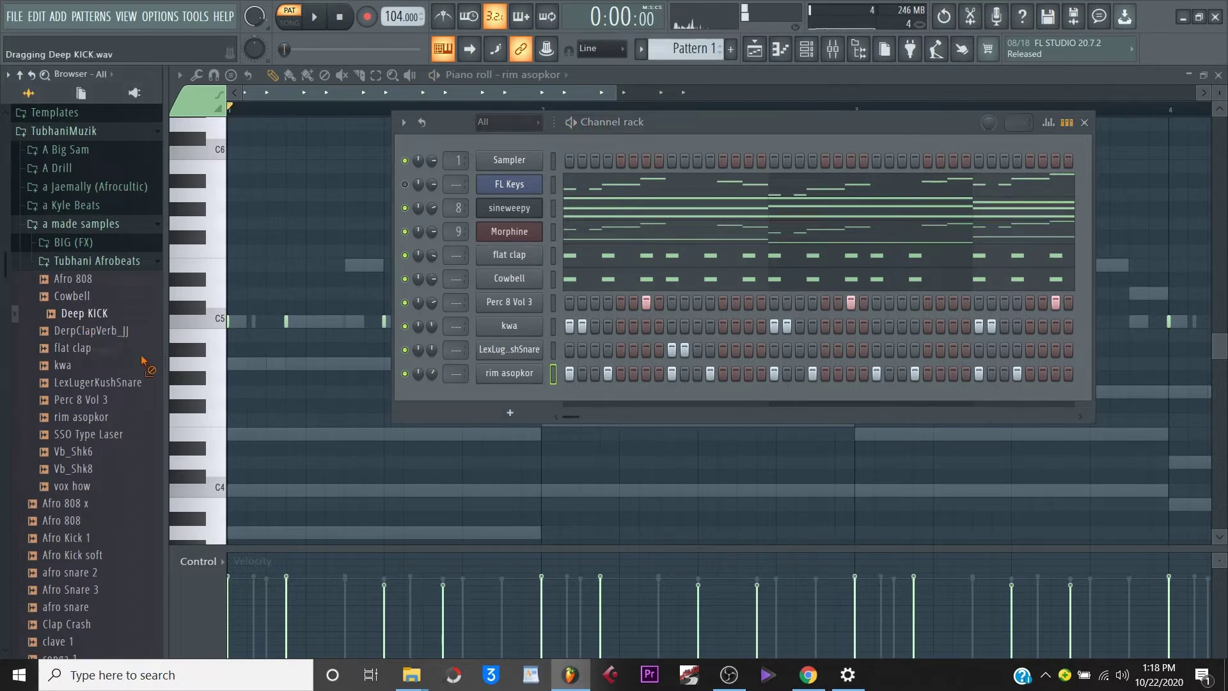
drag(471, 399, 473, 400)
right_click(503, 398)
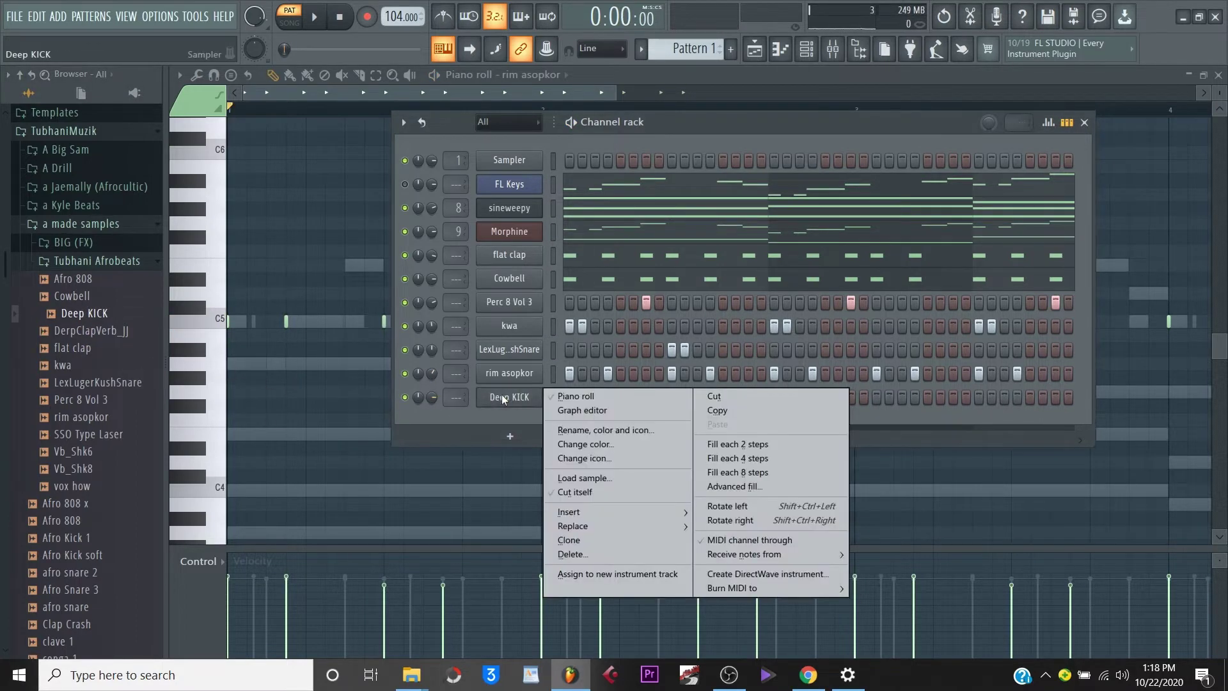
click(735, 458)
key(space)
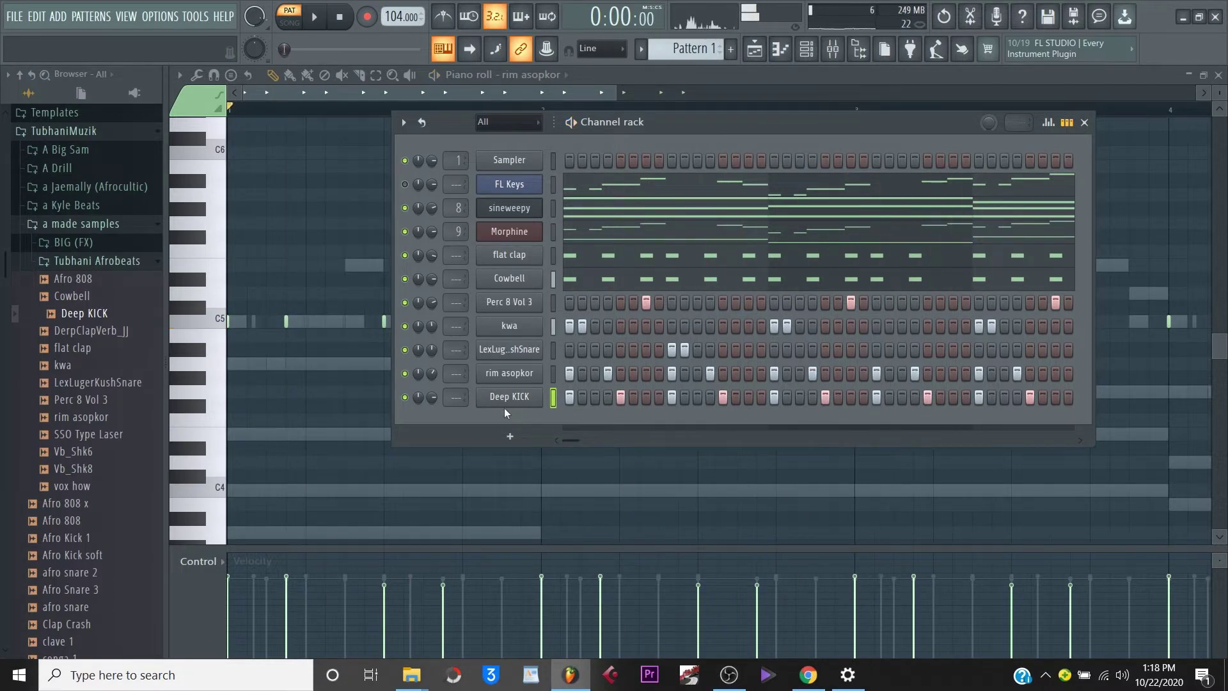
key(space)
Add extra short Deep KICK hits on C5 at steps 15 and 16 of bar 2 and step 15 of bar 4.
right_click(538, 396)
click(551, 397)
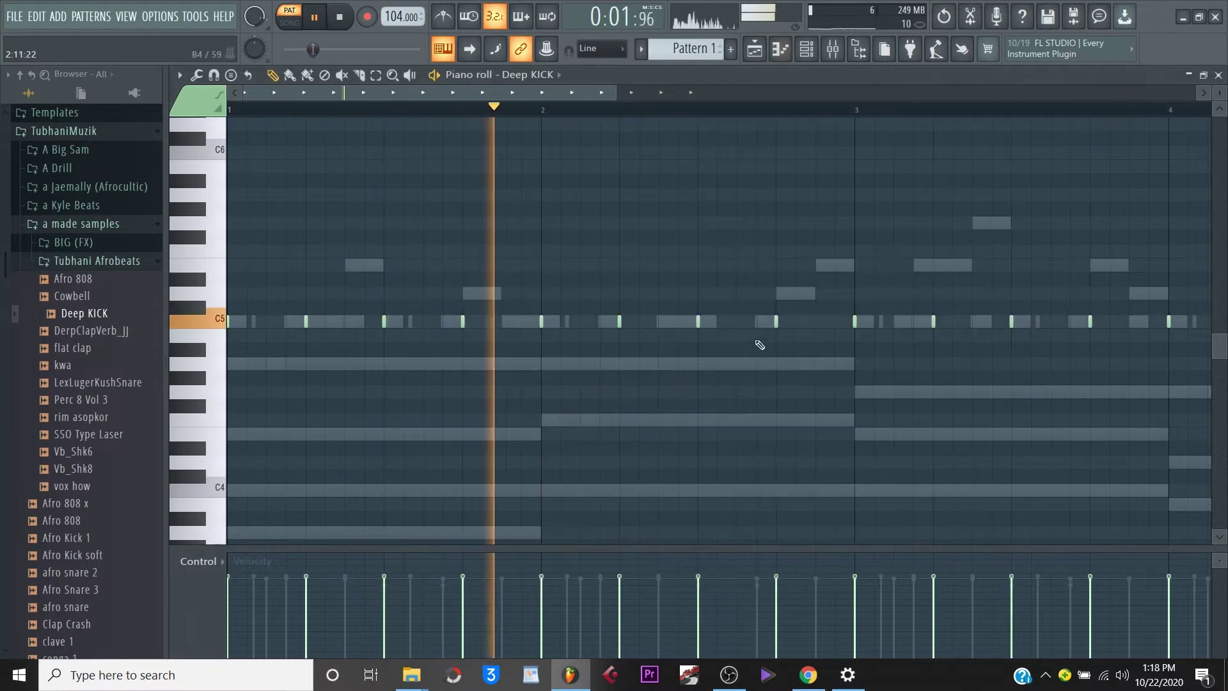
click(836, 322)
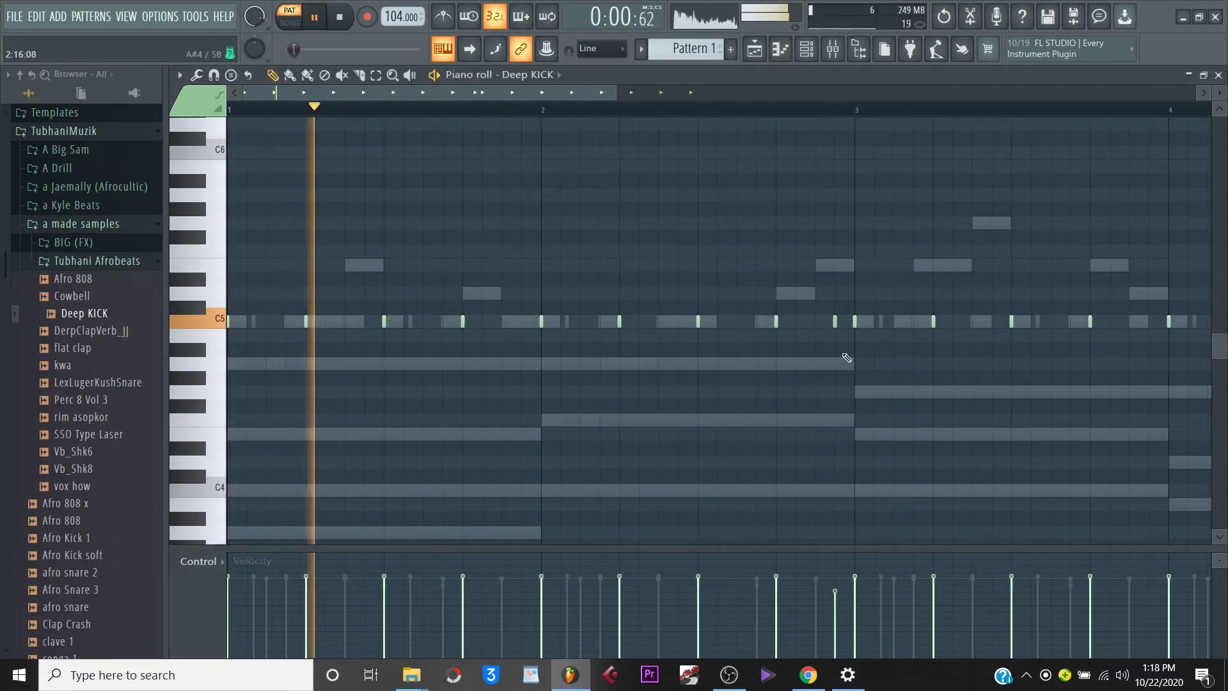
key(space)
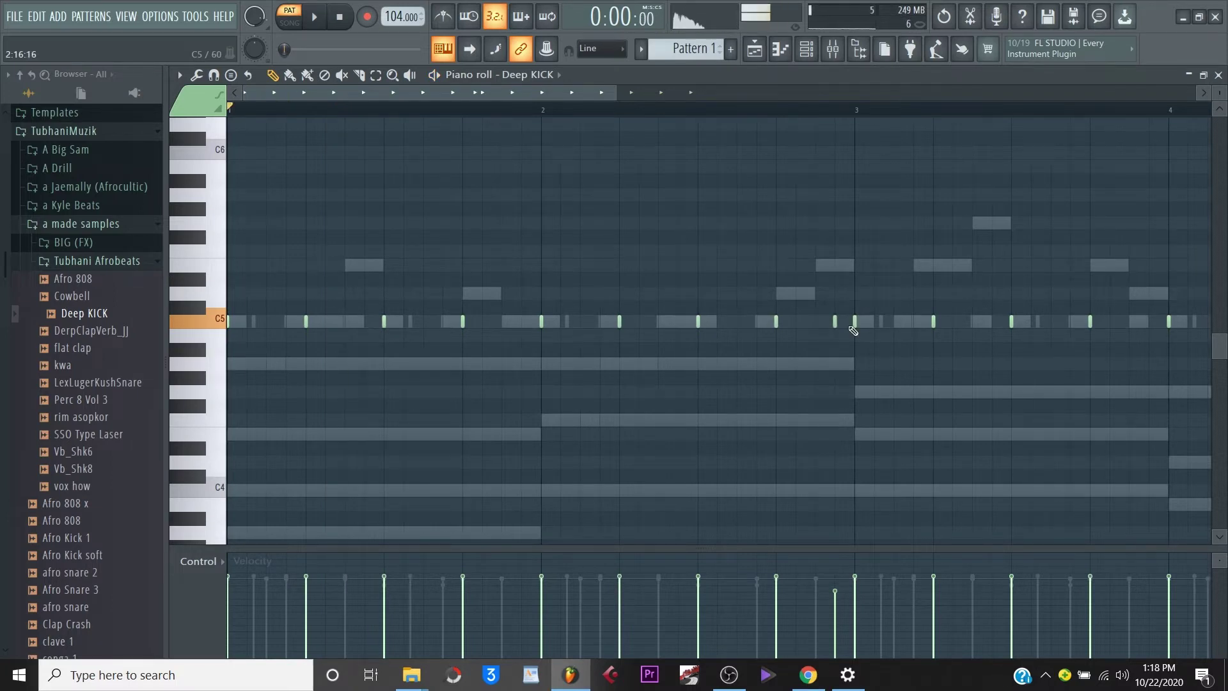
key(space)
click(823, 325)
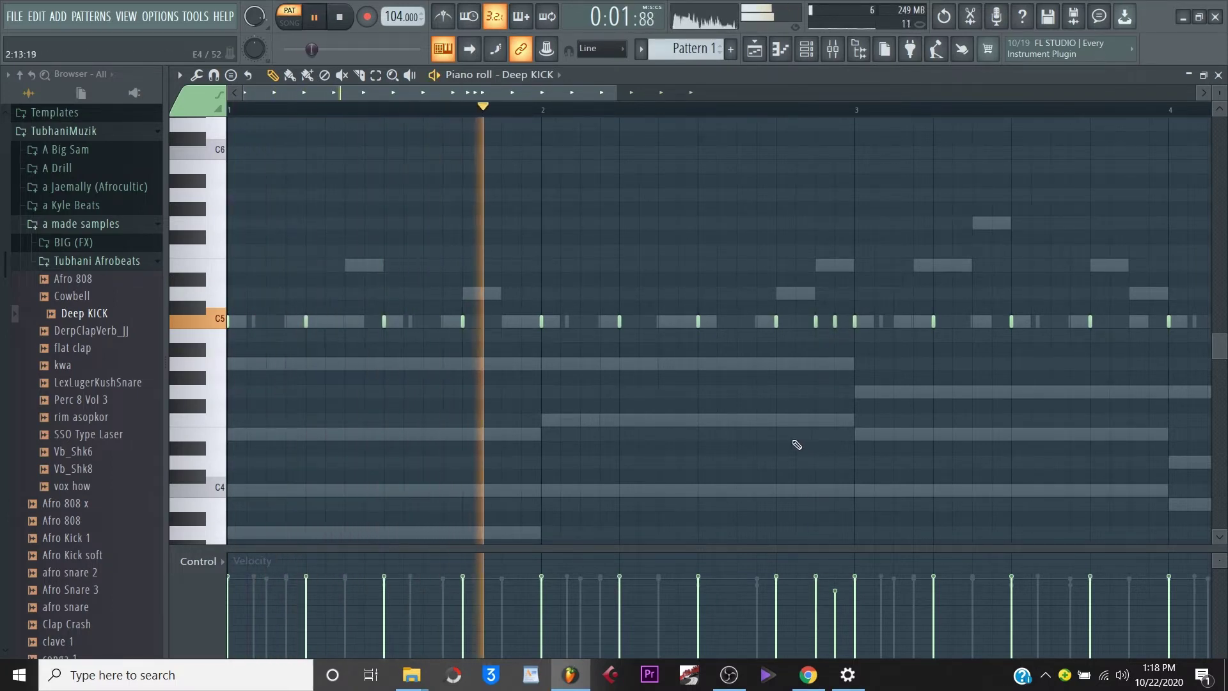
drag(561, 95, 592, 91)
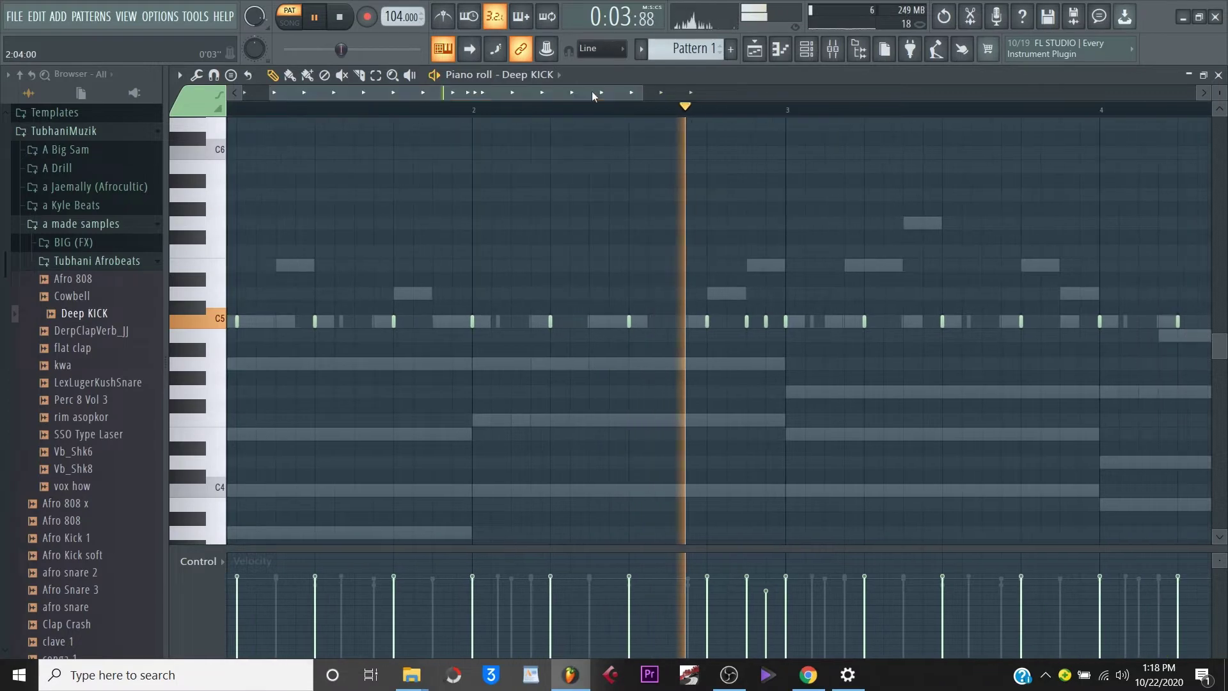
Add the SSO Type Laser sample as a new channel below Deep KICK and open its piano roll.
click(806, 48)
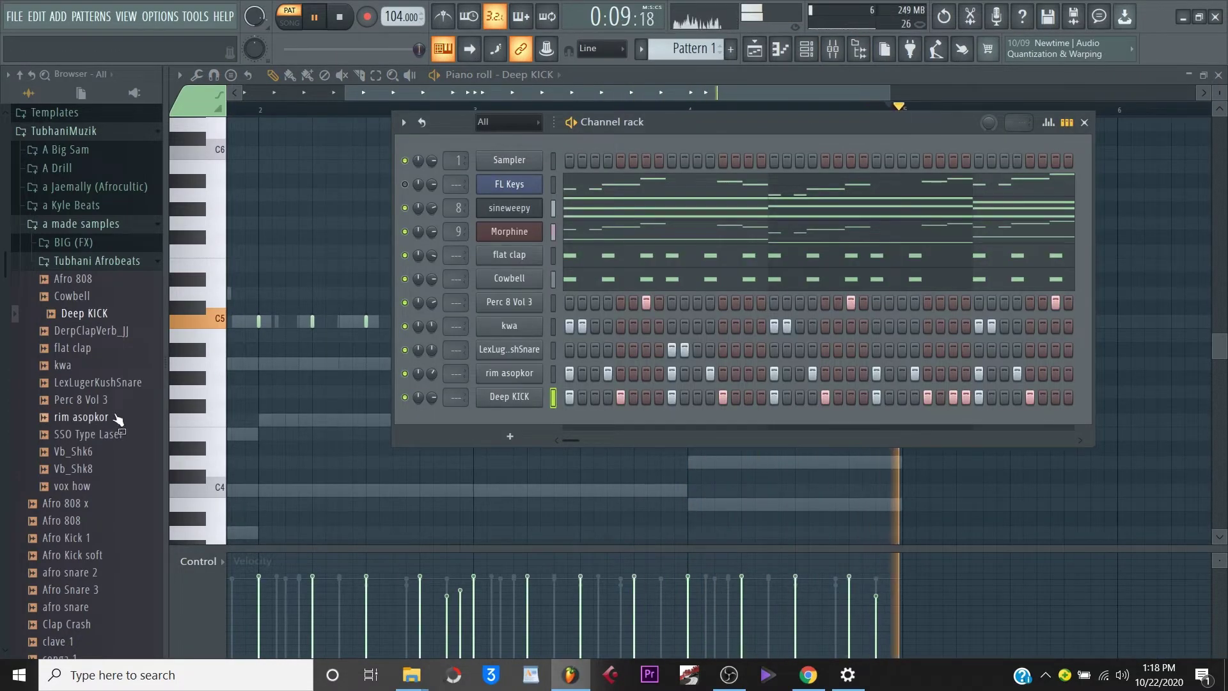
click(105, 435)
key(space)
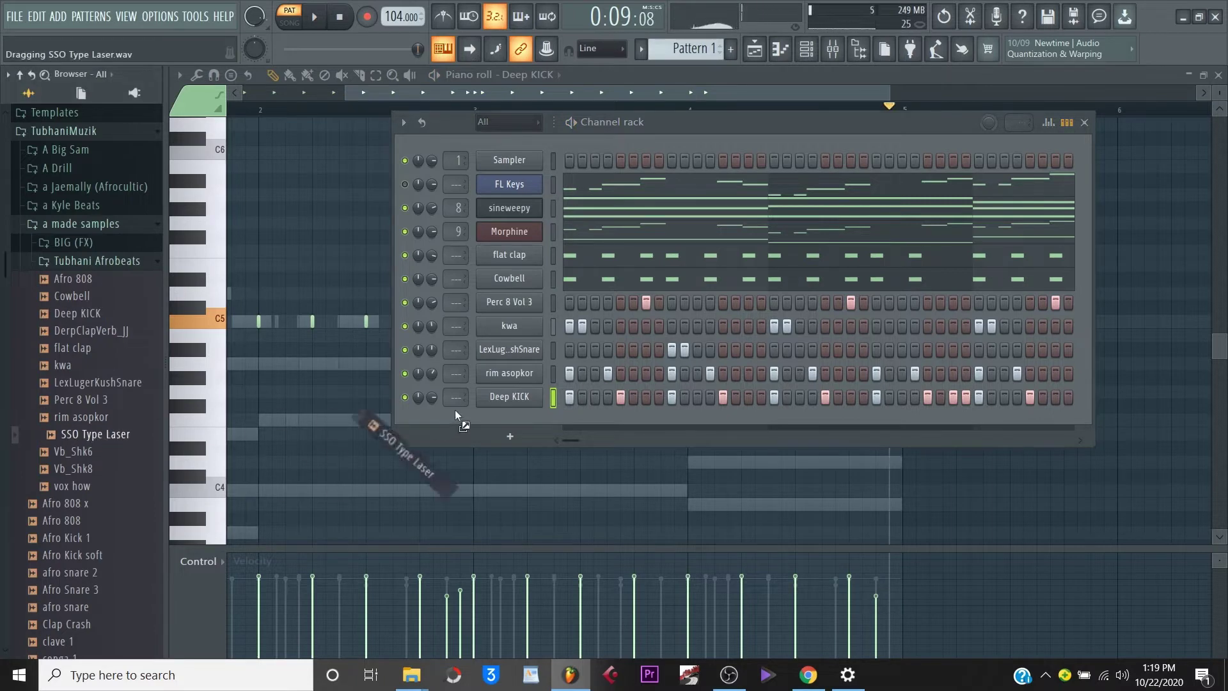
drag(508, 422, 511, 420)
right_click(512, 420)
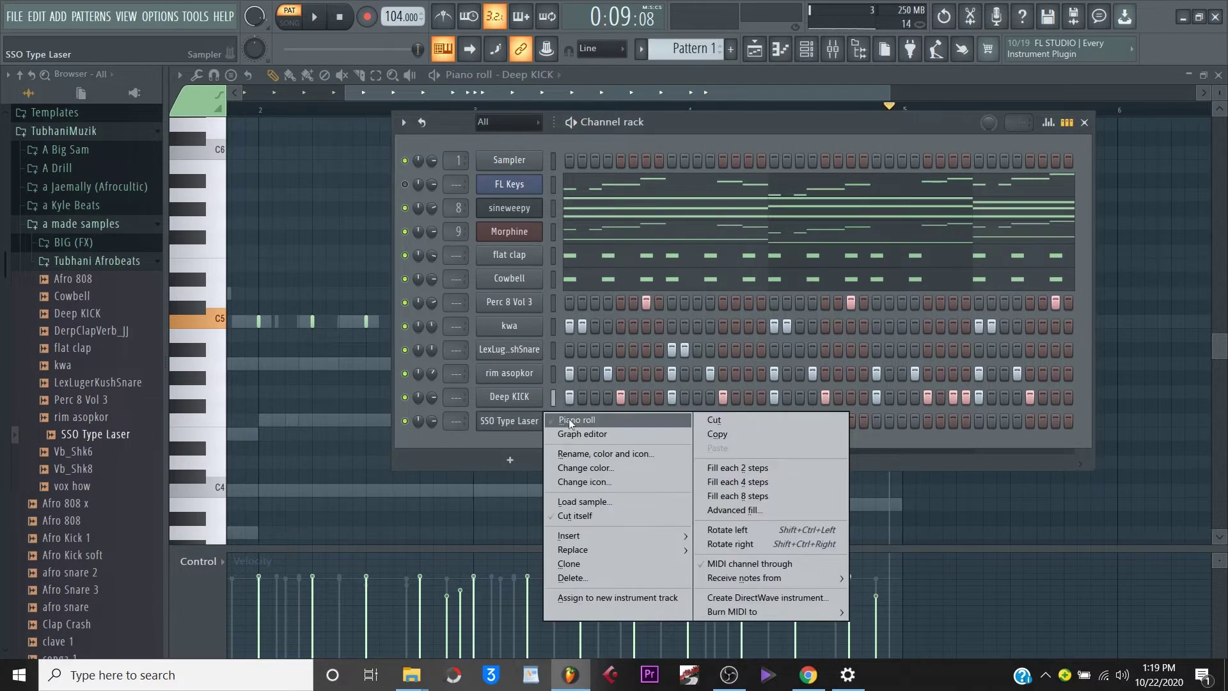
click(569, 421)
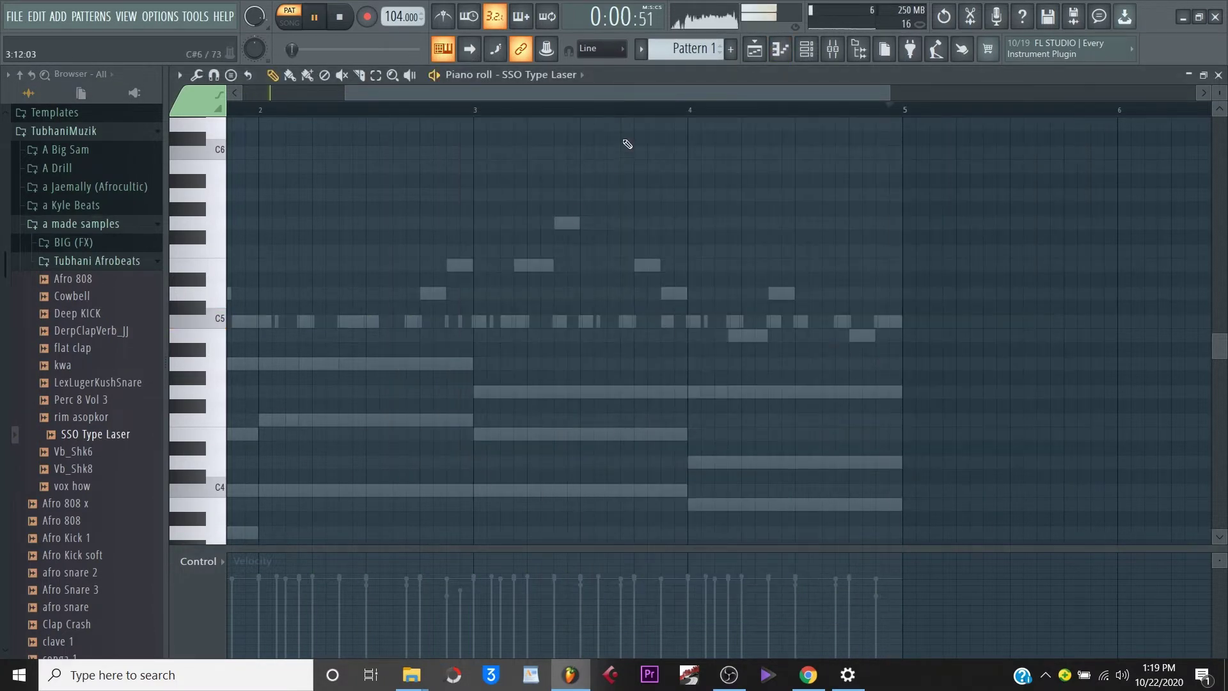
Place short SSO Type Laser hits on C5 at steps 10, 13, 14, 15 and 16 of bar 4 and raise their velocities.
click(689, 109)
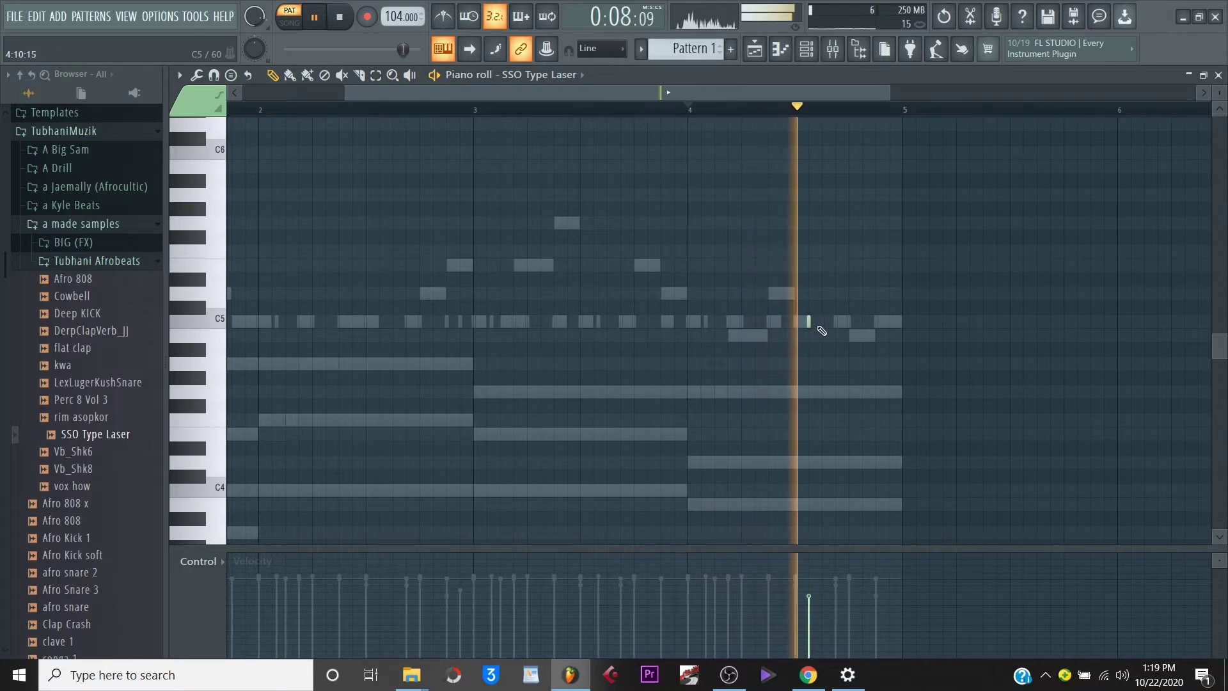
click(837, 325)
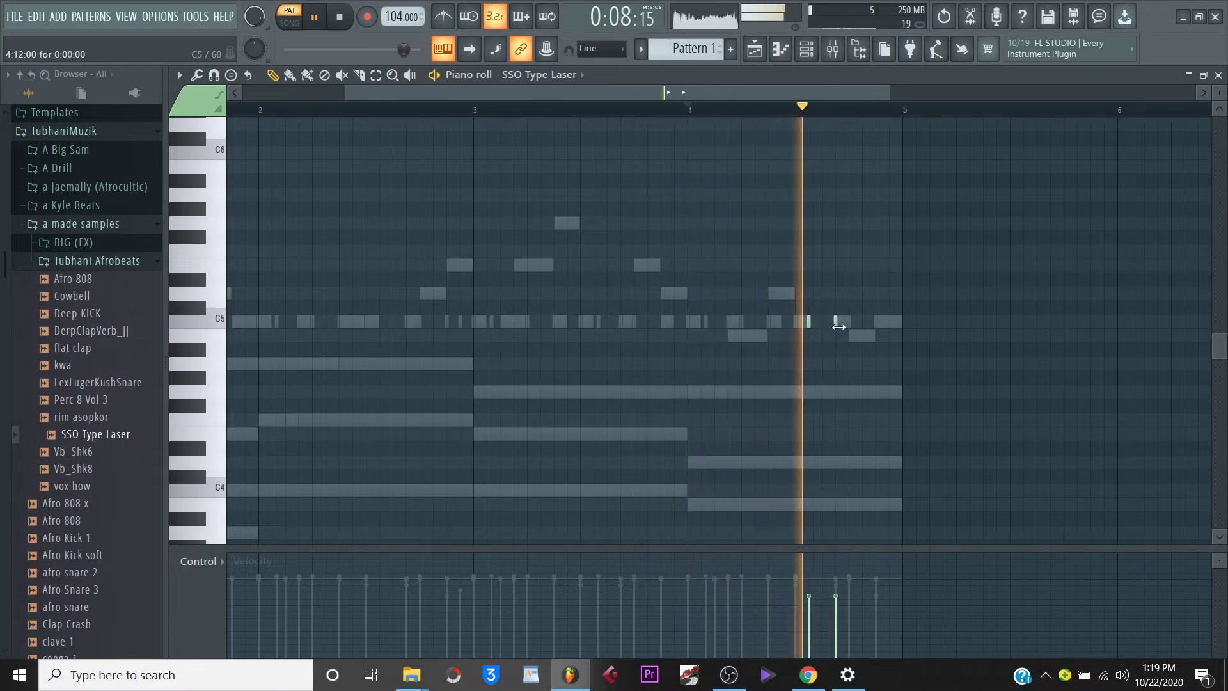
drag(836, 321, 850, 323)
click(862, 322)
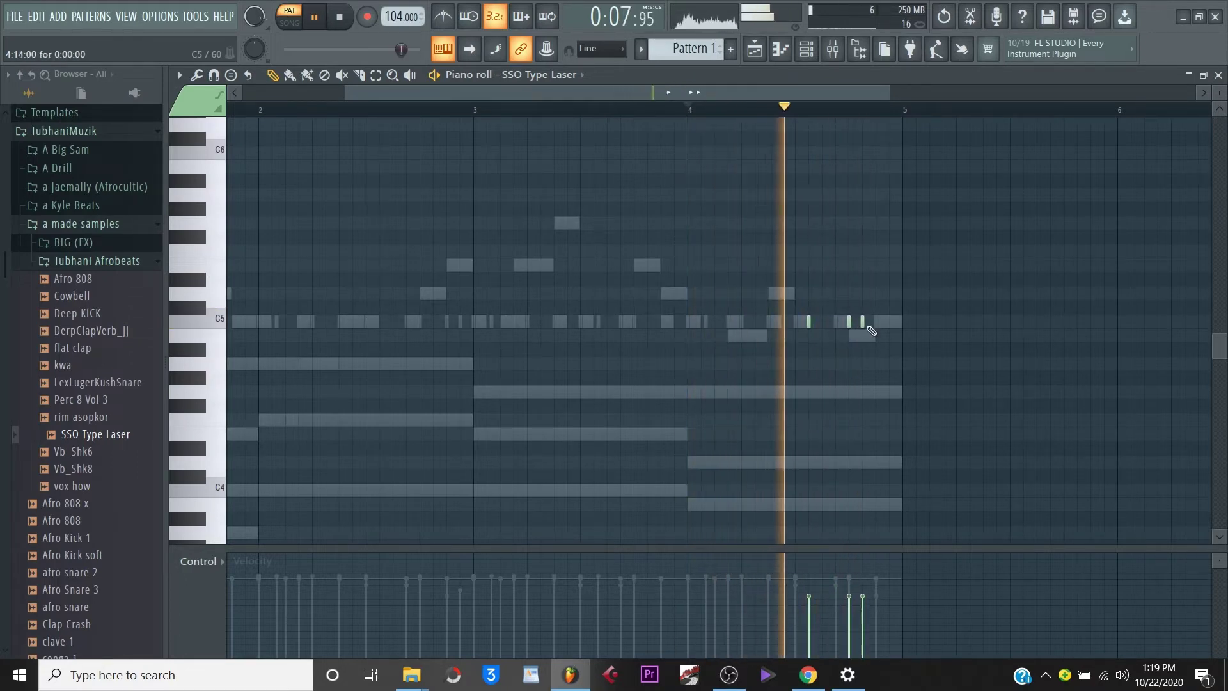
click(875, 322)
click(889, 322)
key(space)
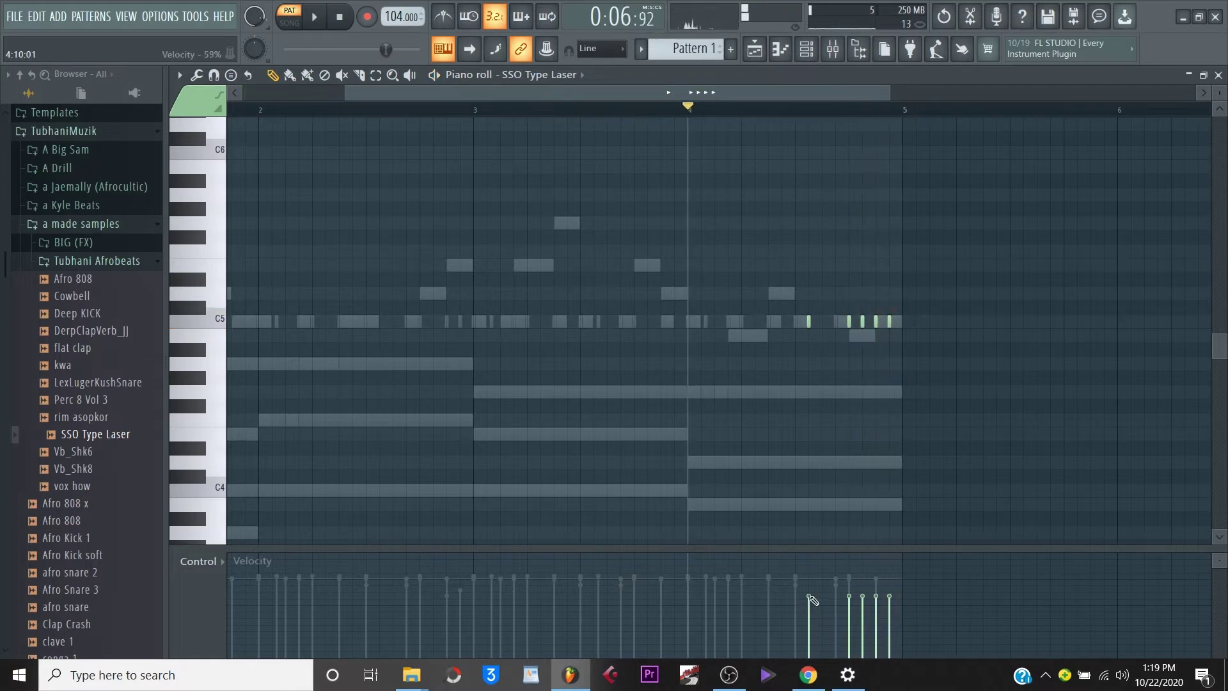
key(space)
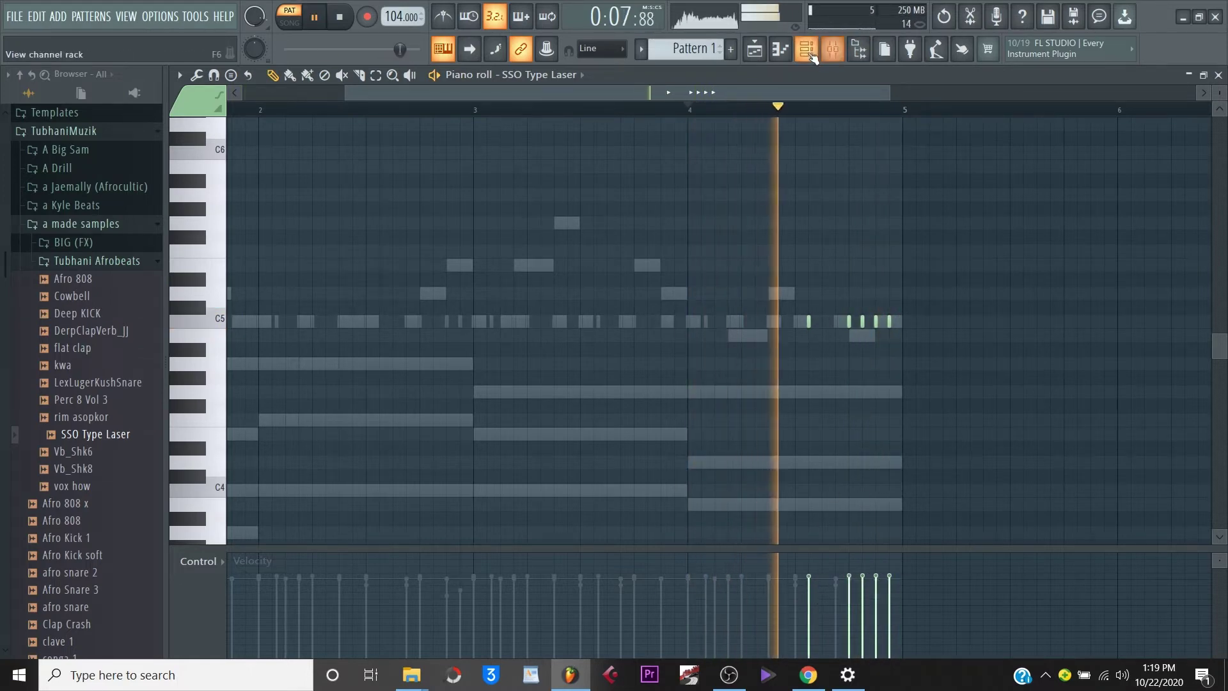
Pan the last four laser hits of bar 4 progressively from right to left, the final one about 81% left, and play them.
key(space)
click(198, 561)
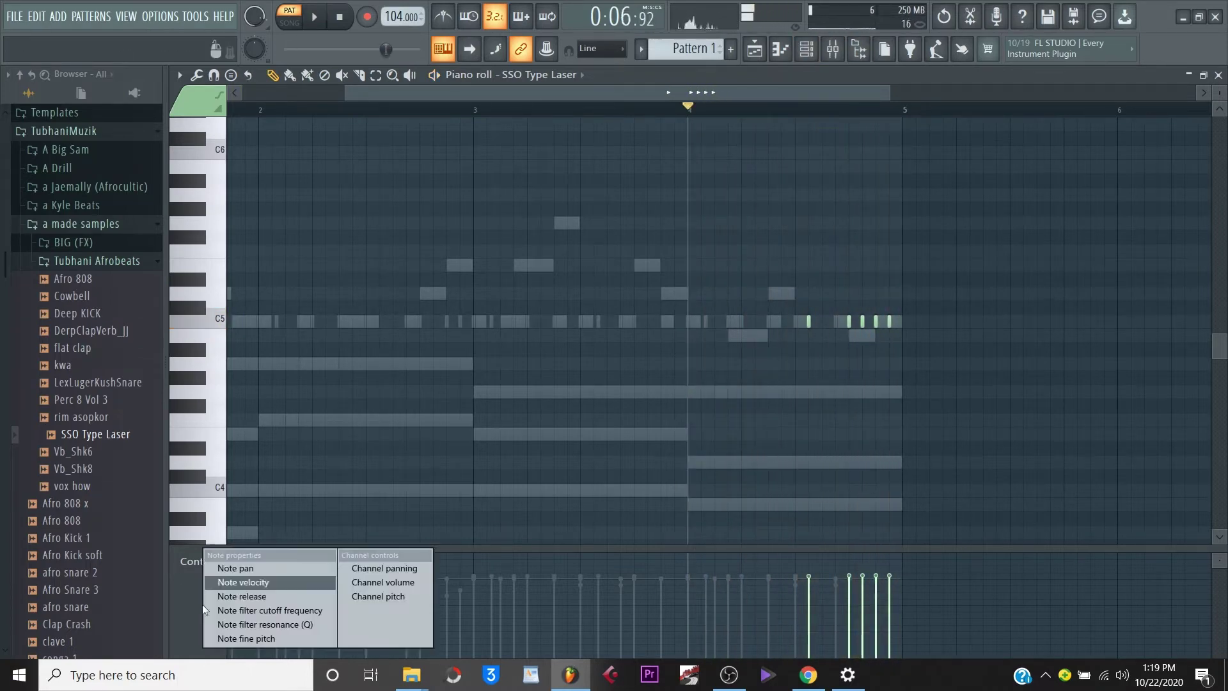
click(246, 568)
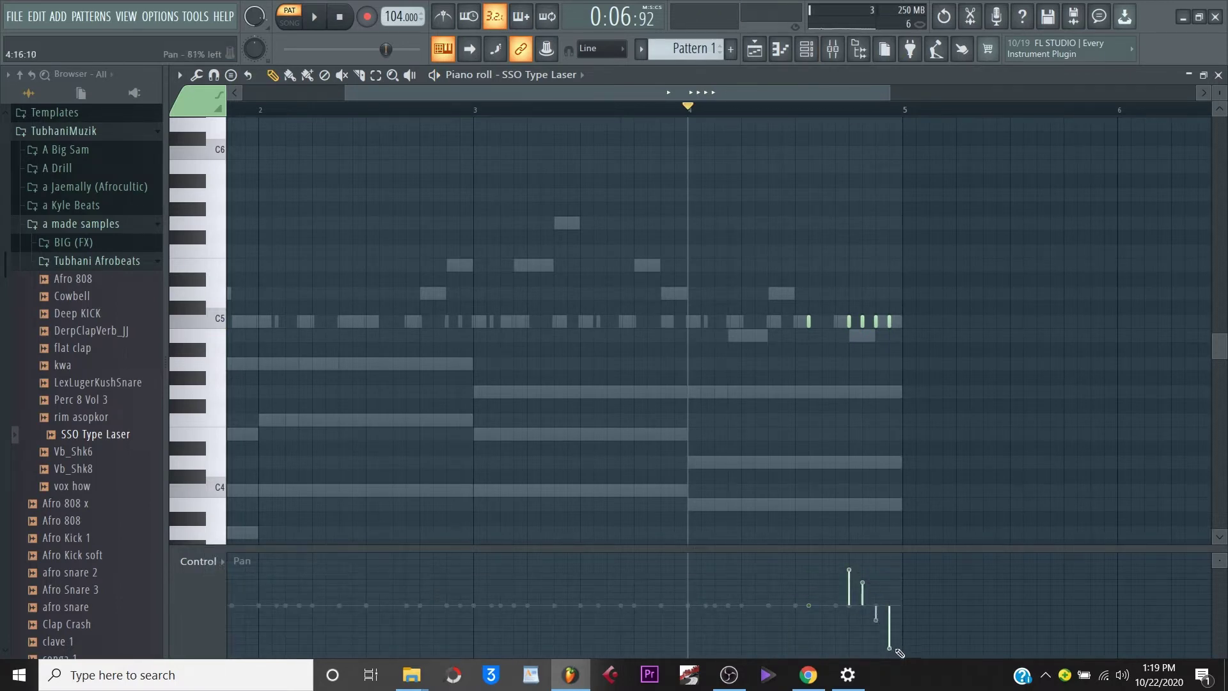
key(space)
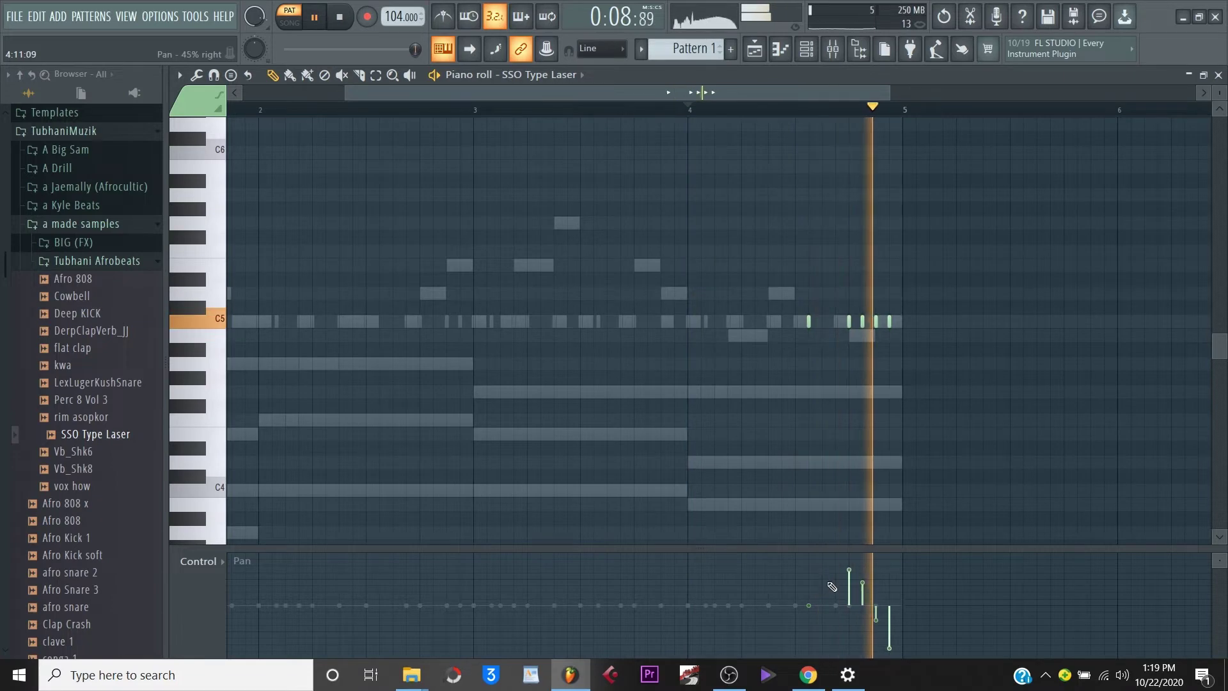
Add an extra short Deep KICK hit on C5 at step 16 of bar 4 and play the pattern.
click(806, 55)
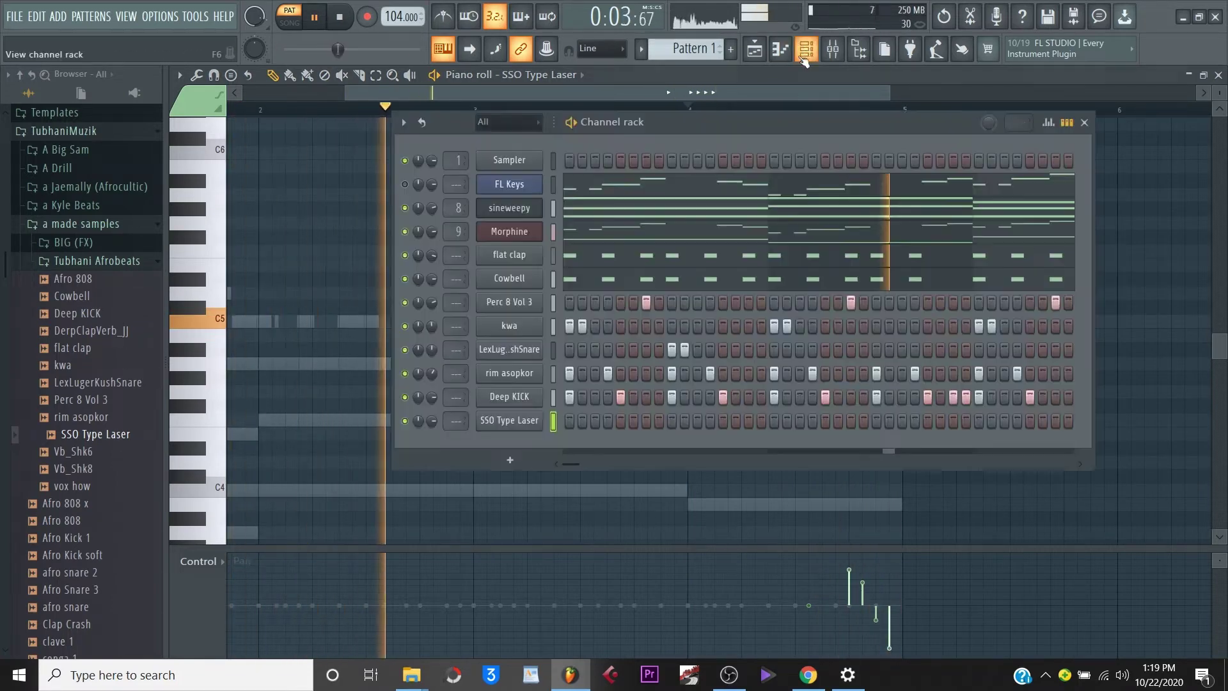
right_click(526, 398)
click(582, 396)
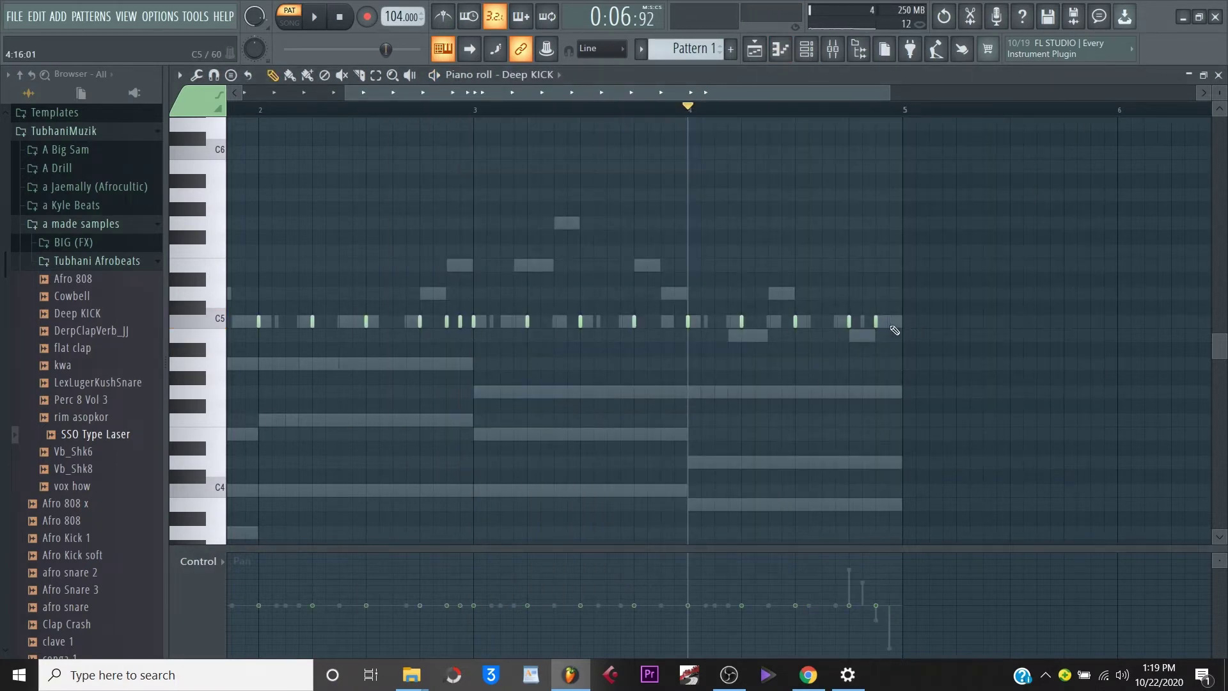
key(space)
Add the vox how sample as a new channel below SSO Type Laser and play the pattern.
click(806, 49)
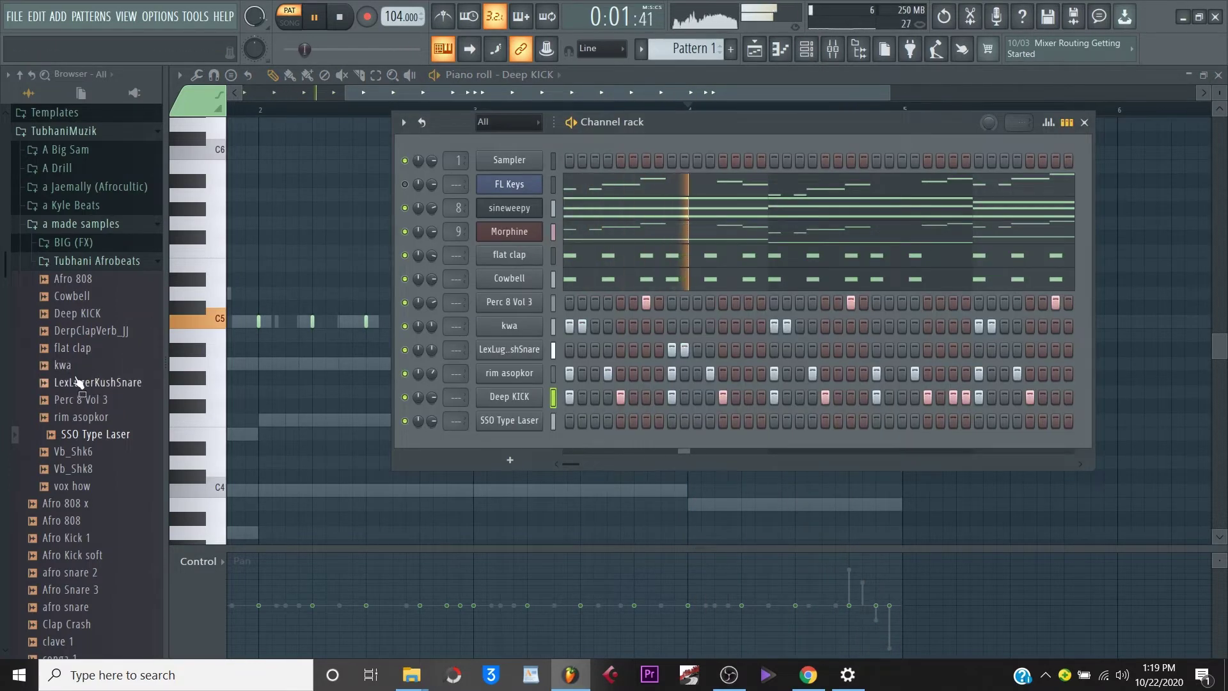
scroll(108, 388, down, 2)
scroll(107, 388, up, 2)
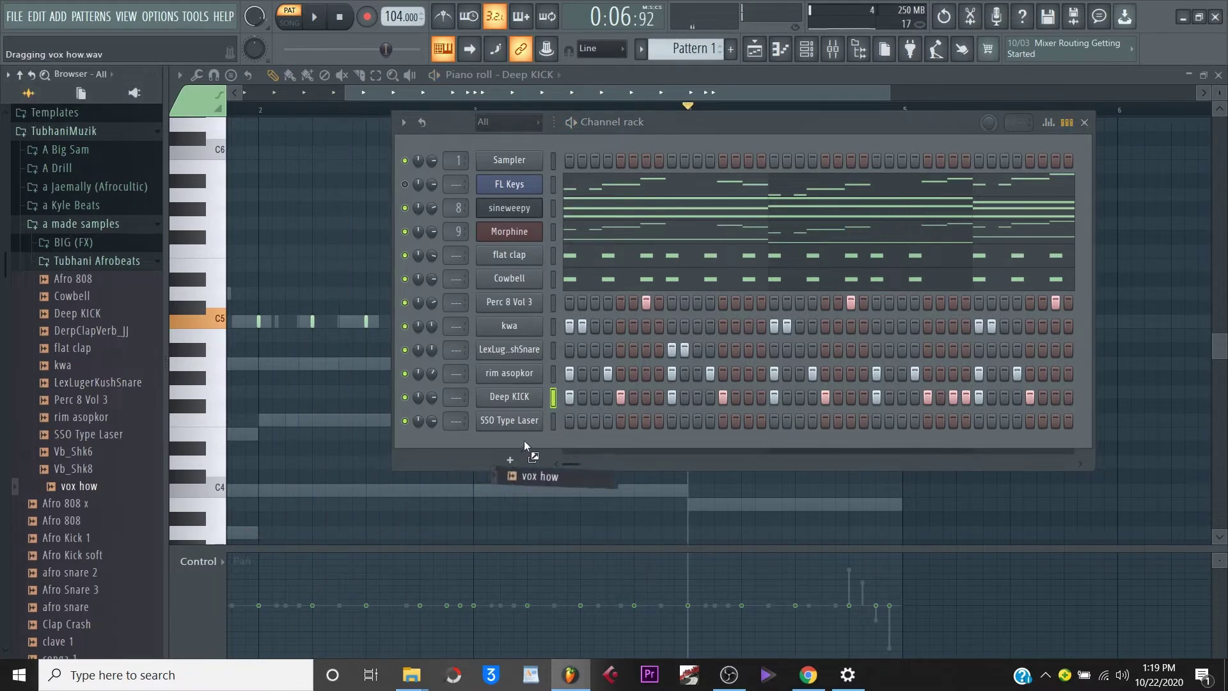
drag(524, 440, 467, 446)
key(space)
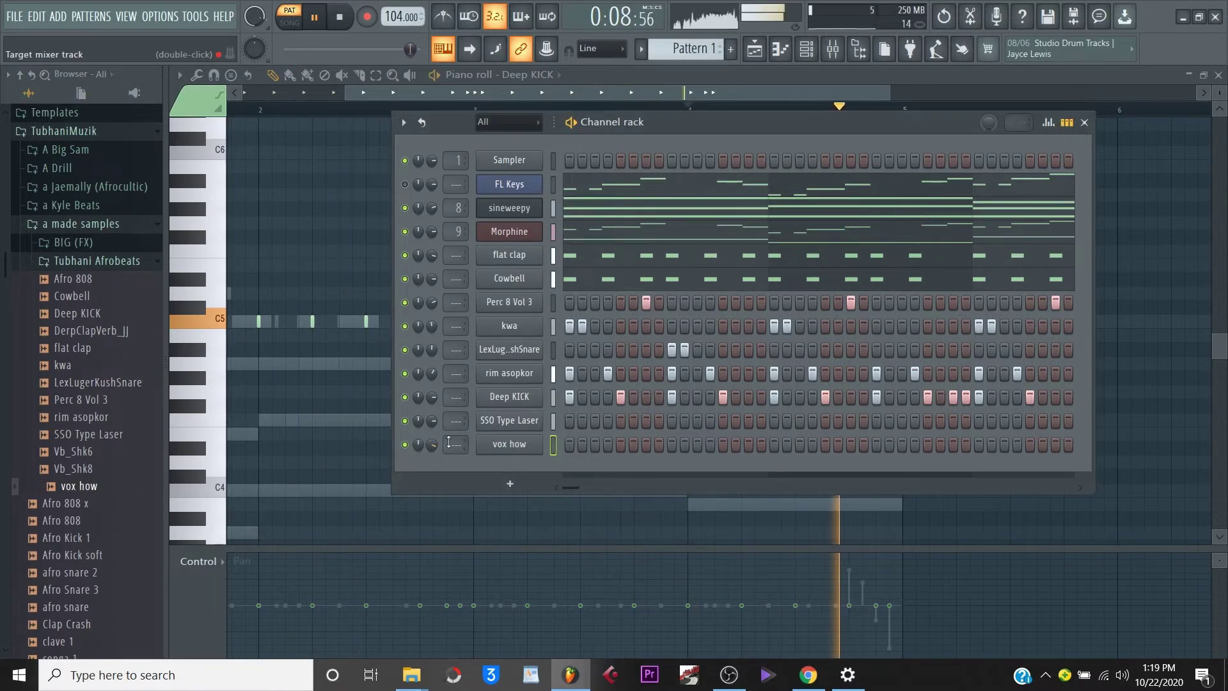
Open the vox how piano roll and audition the vocal at different pitches against the beat.
key(F7)
key(space)
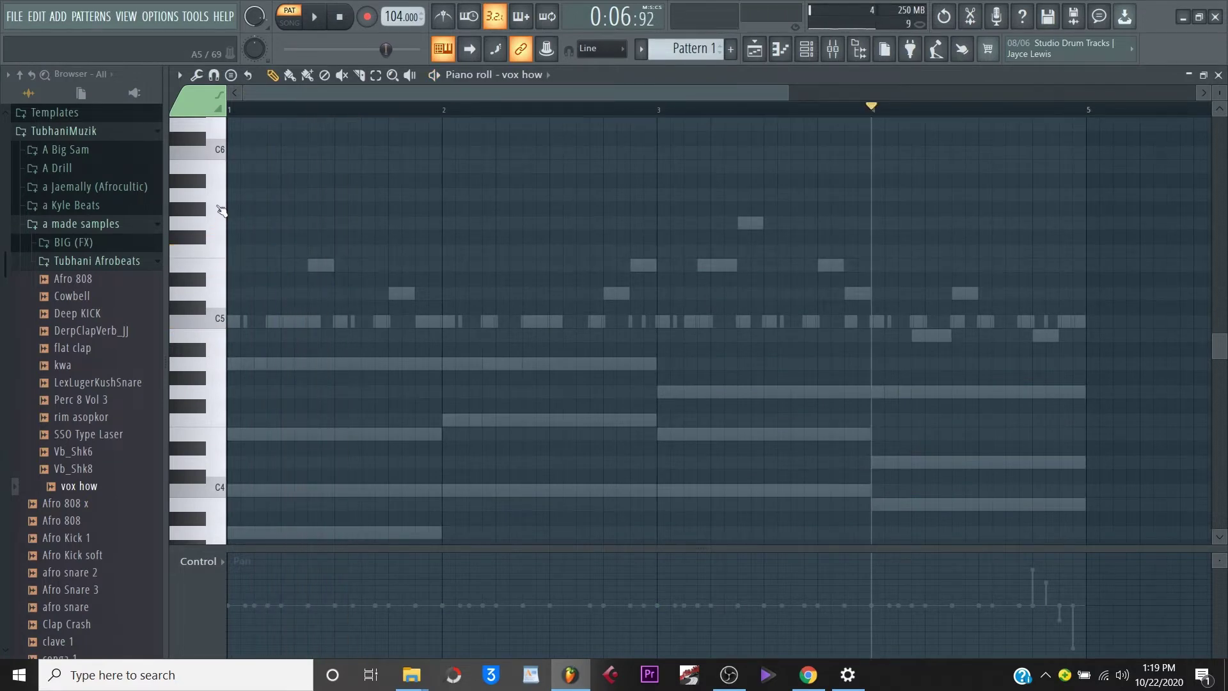
key(space)
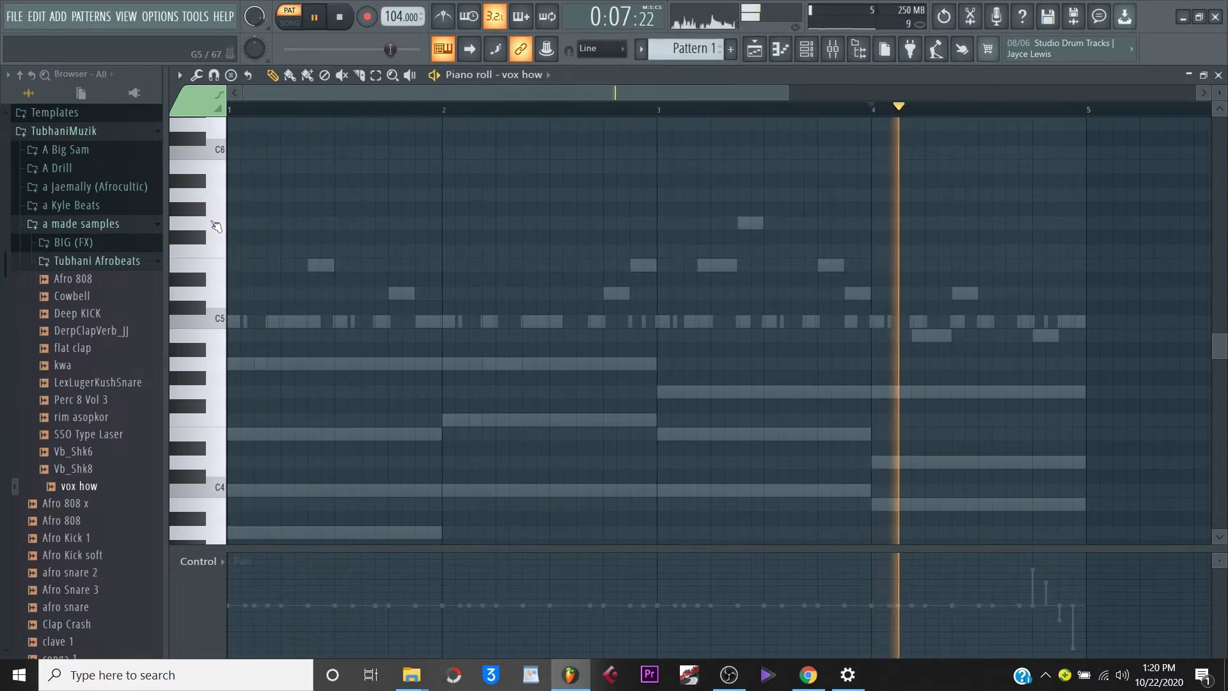
key(space)
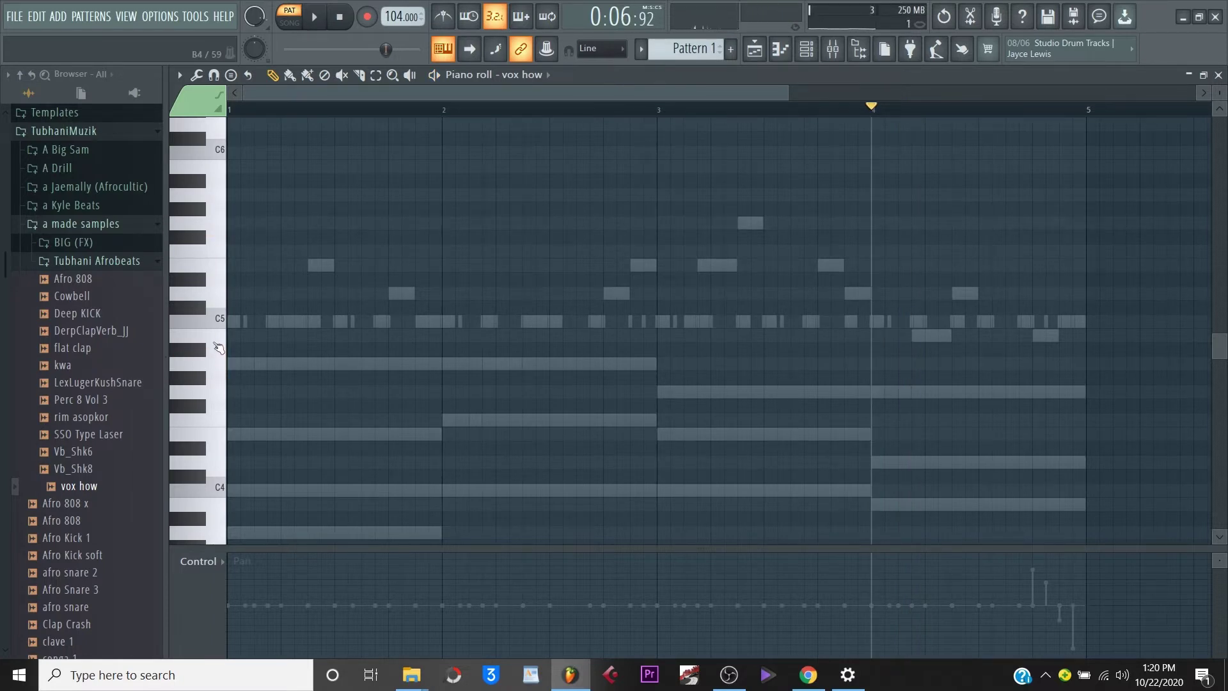
Mute the Morphine channel and transpose all sineweepy chords down three semitones, listening to the pattern.
click(801, 51)
key(space)
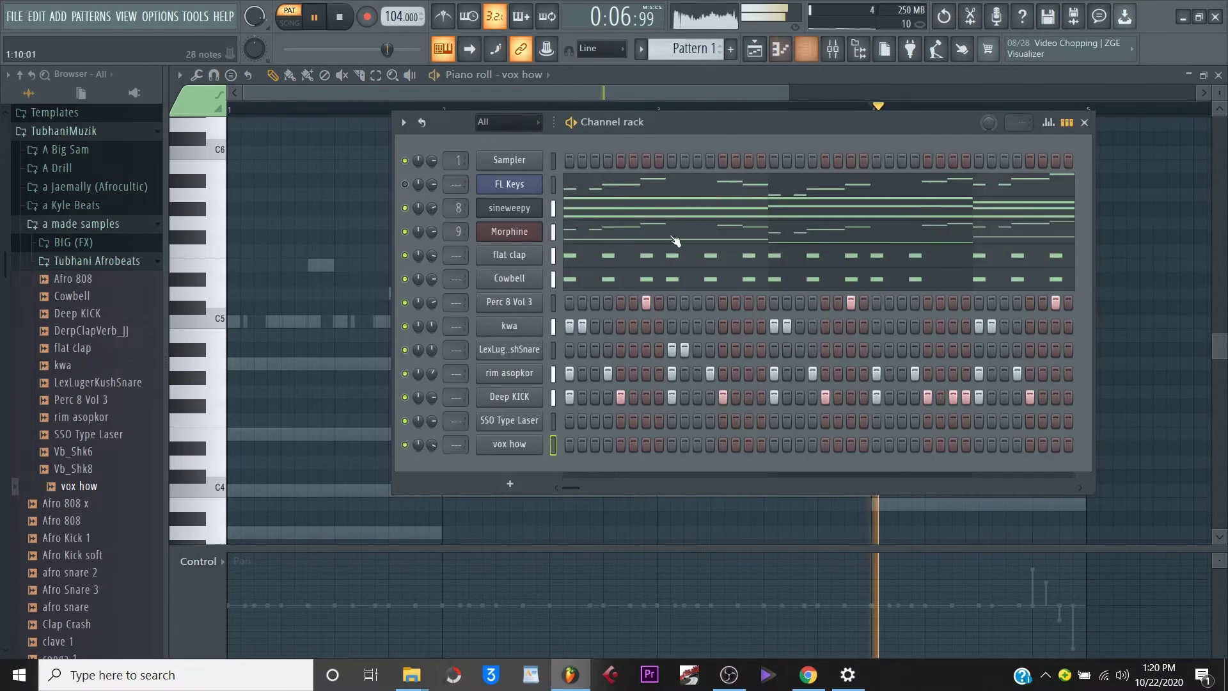
key(space)
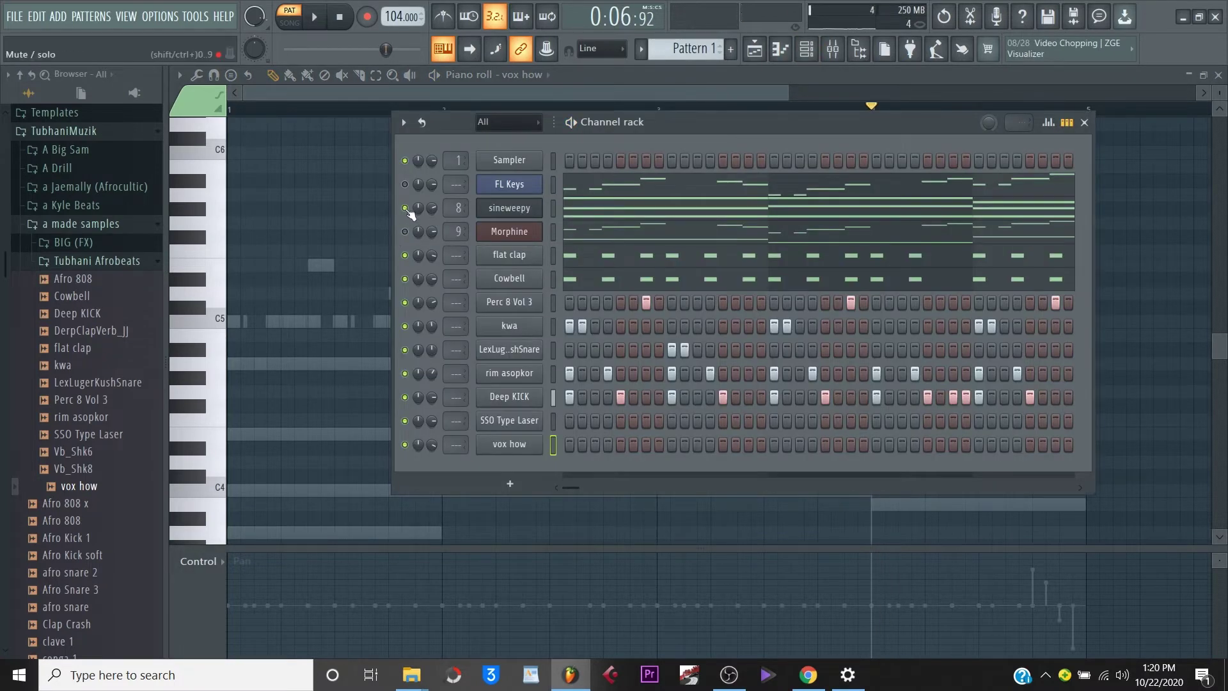
click(661, 216)
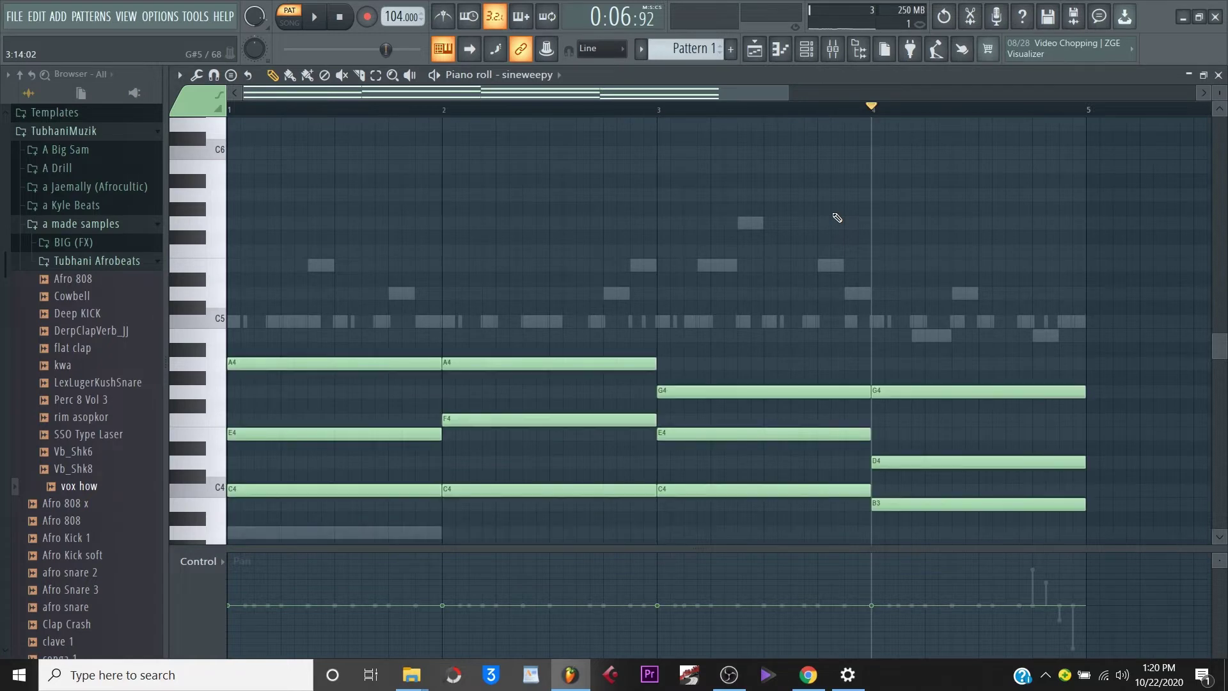
scroll(861, 227, down, 2)
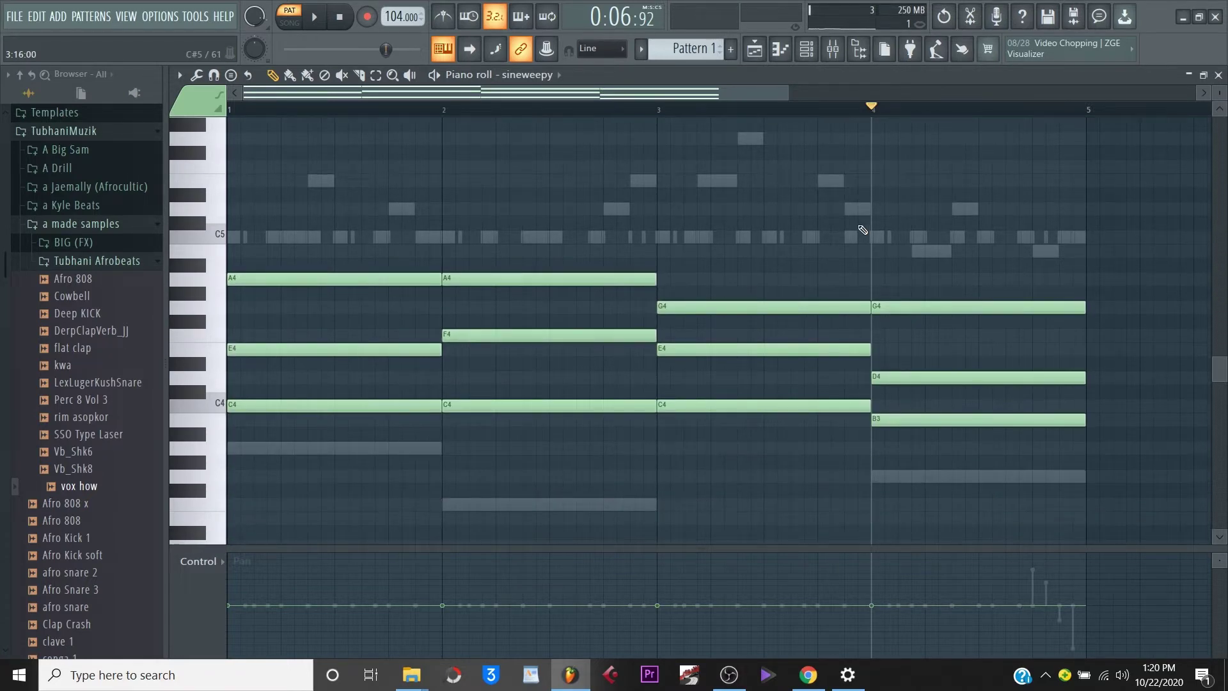
key(Down)
key(Down)
key(Down)
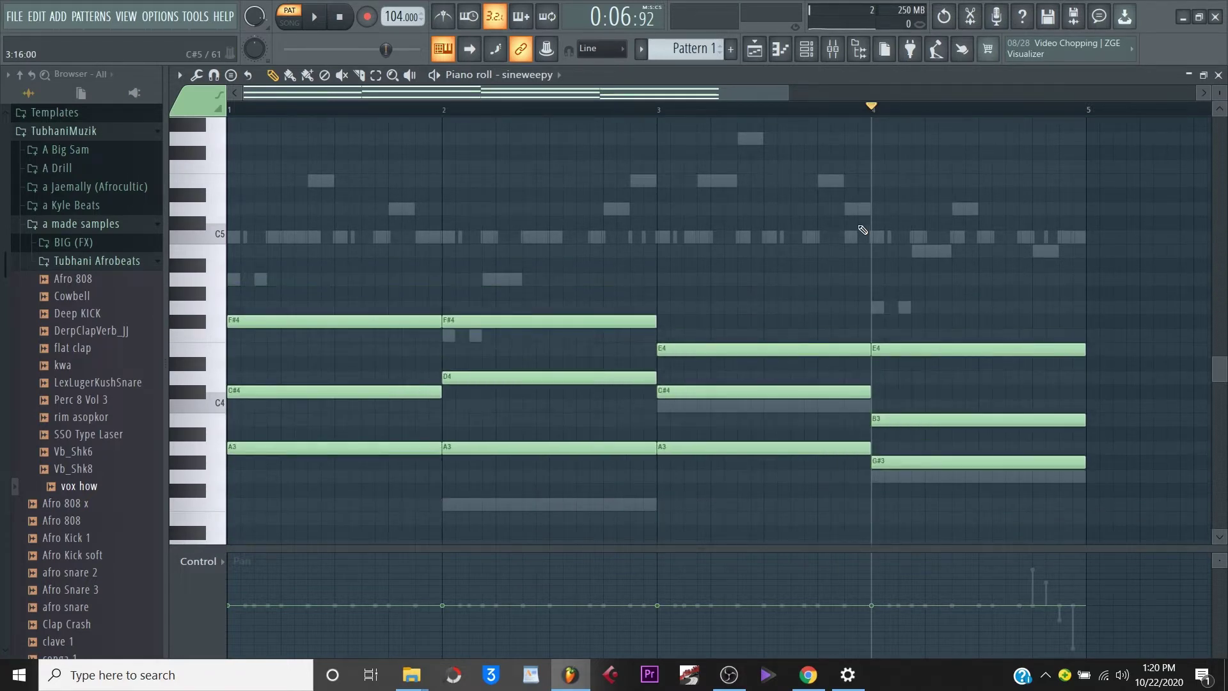
key(space)
key(F6)
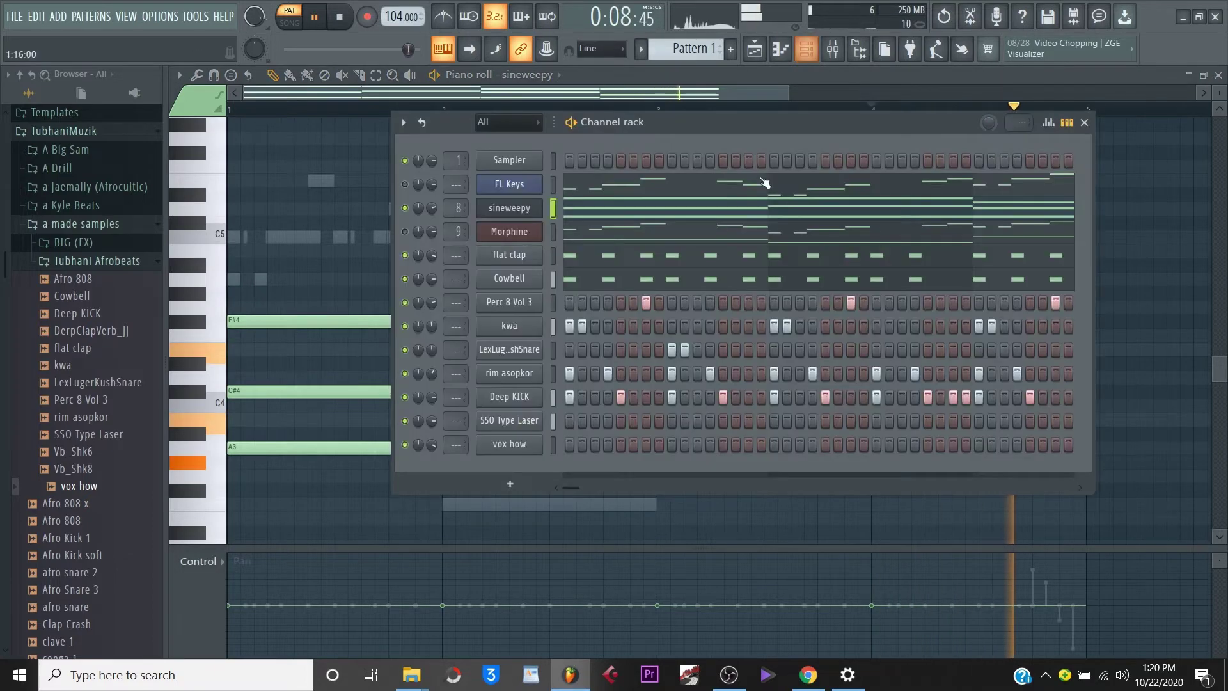
Transpose all Morphine notes down three semitones, unmute the channel and play the pattern.
key(space)
click(619, 234)
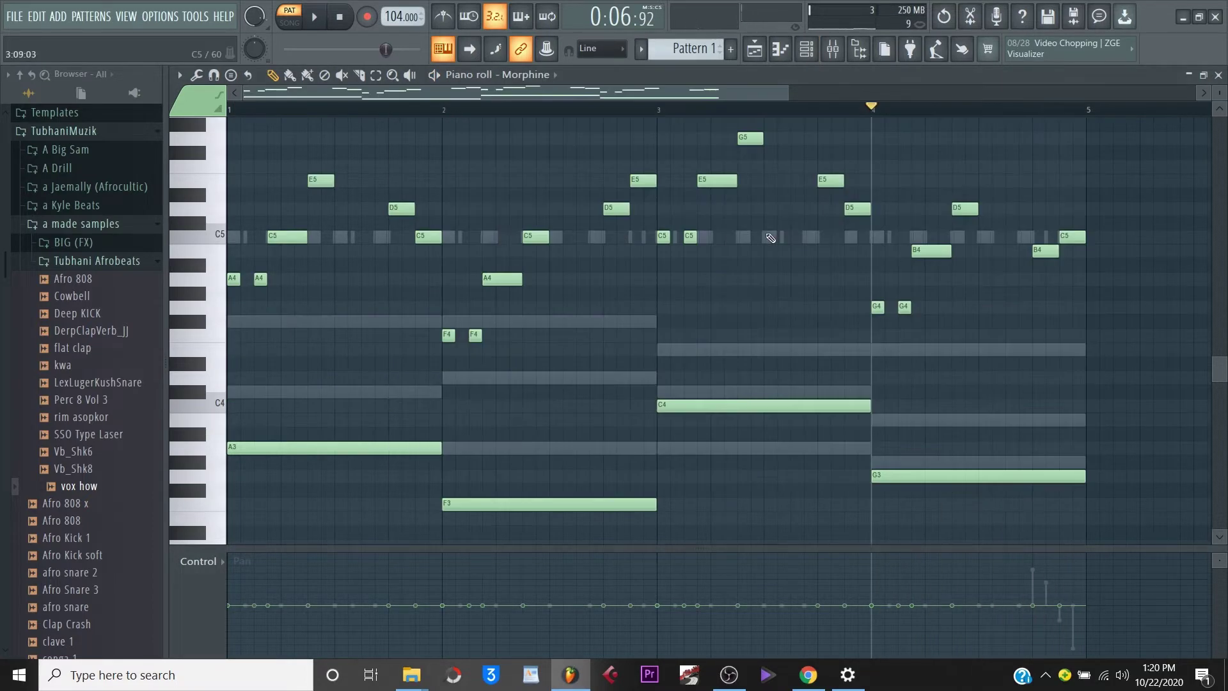
key(Down)
key(Down)
key(Down)
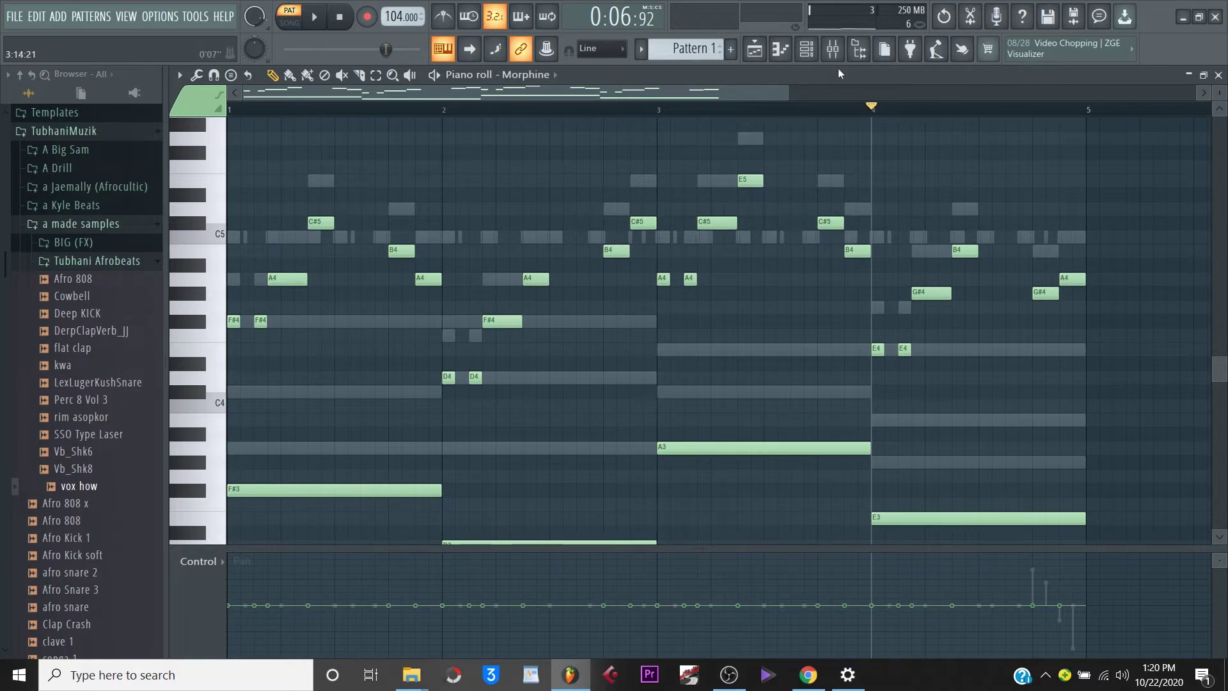
click(821, 56)
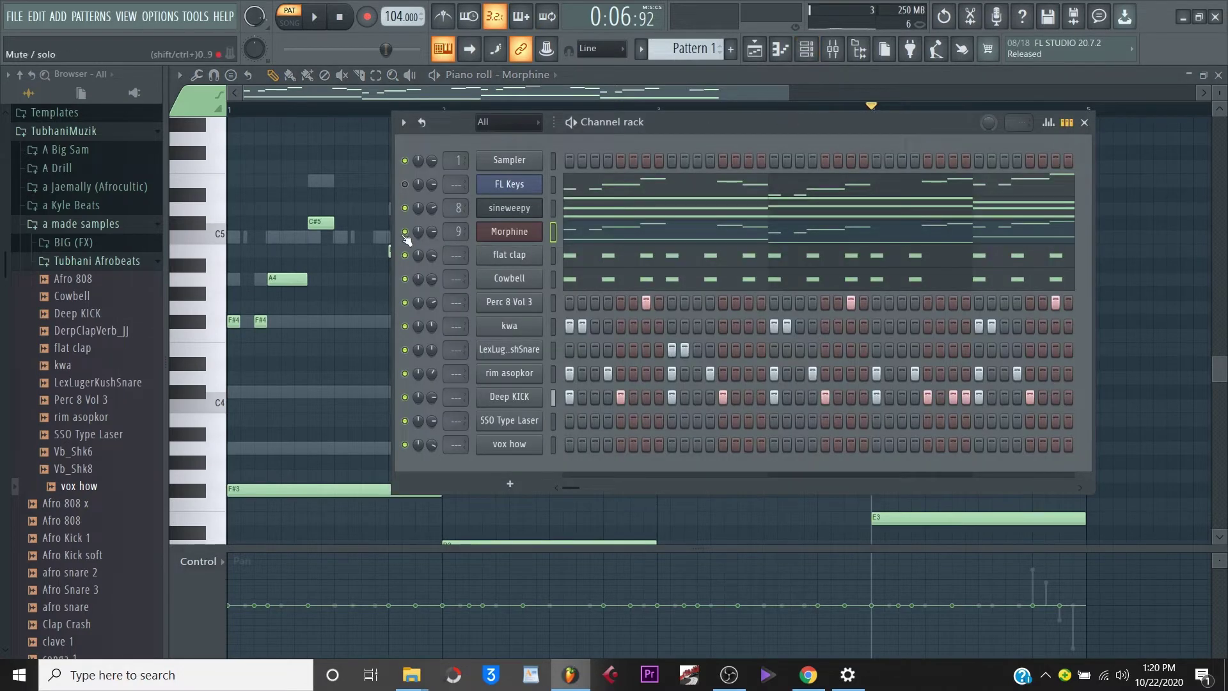
key(space)
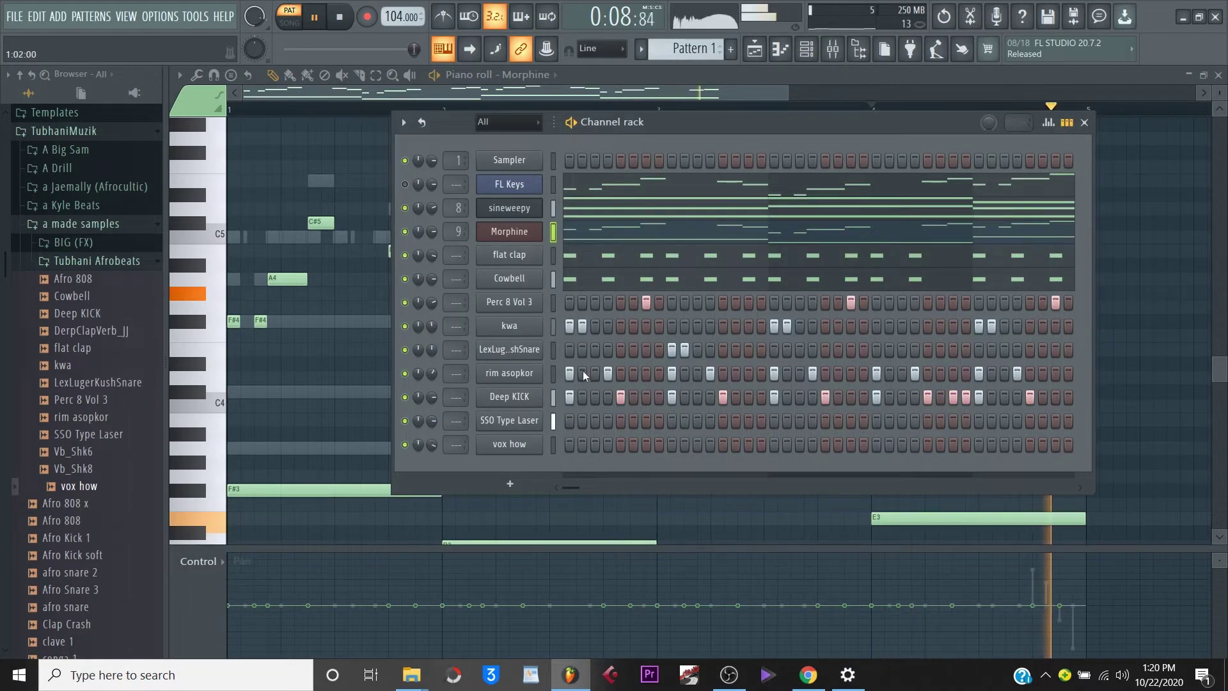
Reopen the vox how piano roll and check the lower pitches against the transposed chords and melody.
right_click(525, 443)
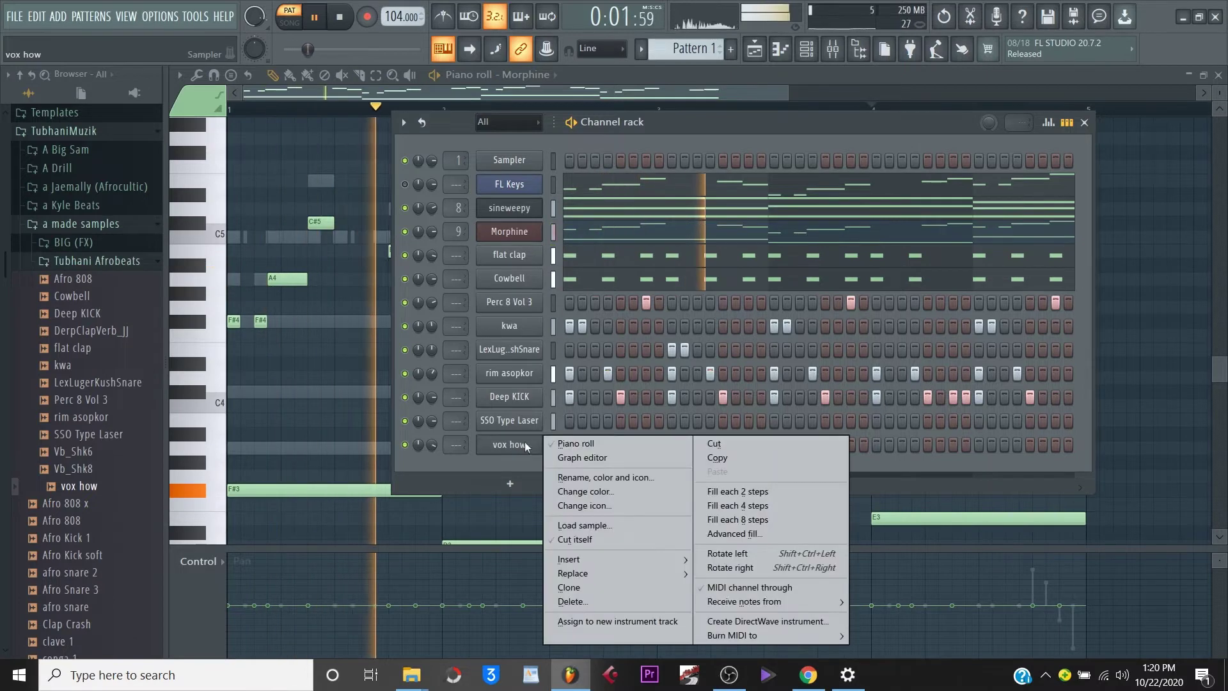
click(574, 443)
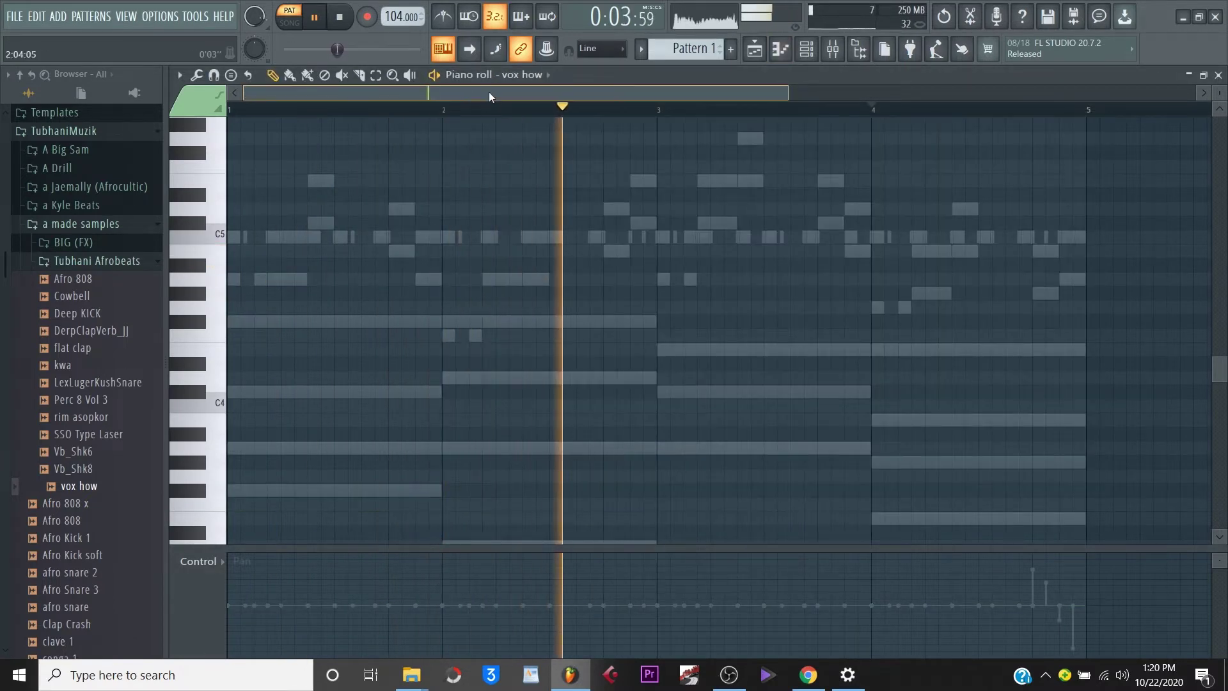
scroll(499, 175, down, 3)
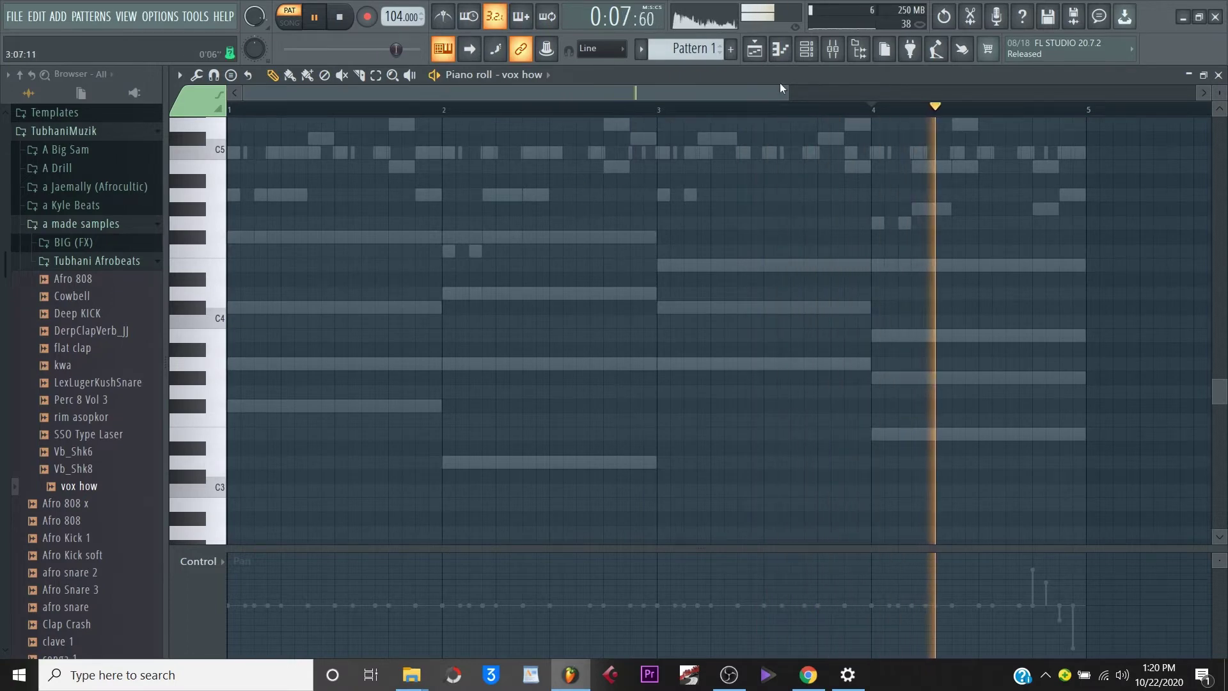
Return to the channel rack, stop playback and reopen the vox how channel's piano roll.
key(space)
key(F6)
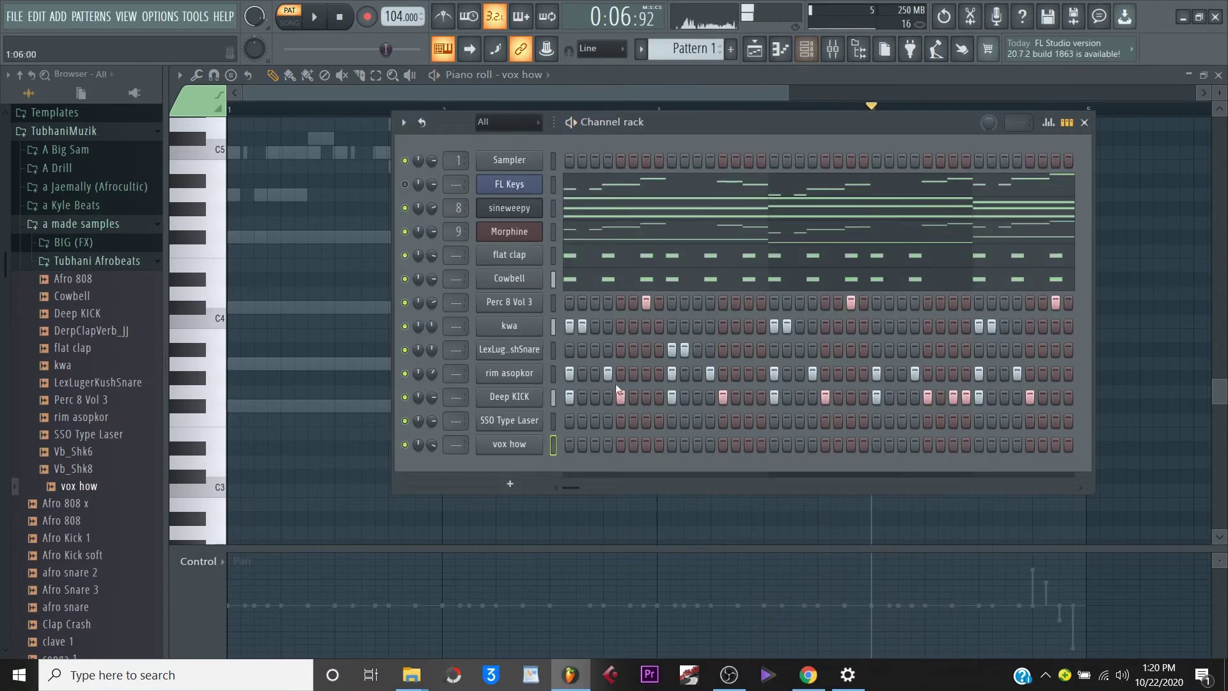
click(510, 420)
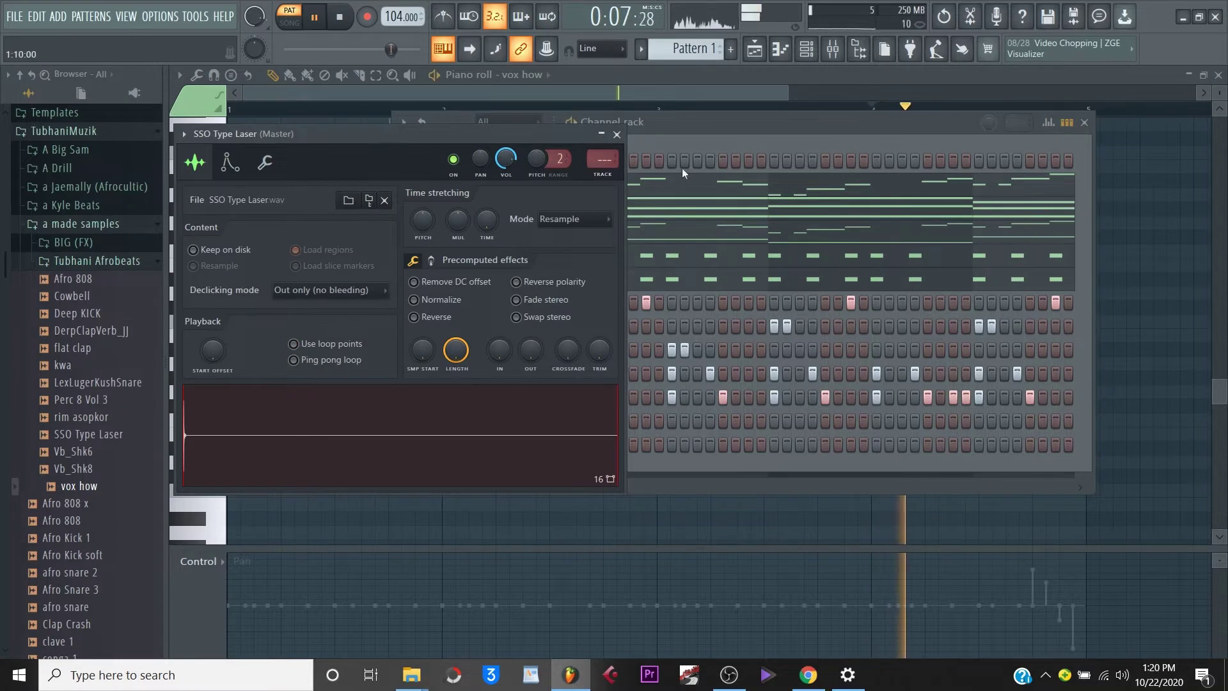
click(712, 124)
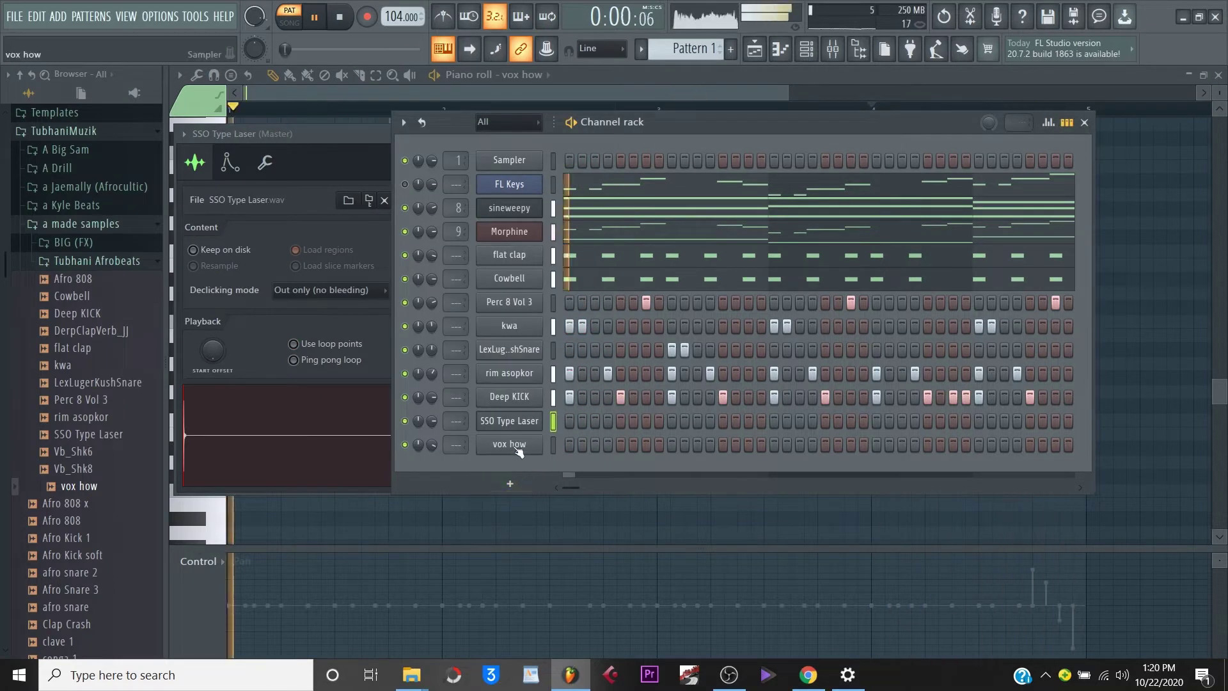
key(space)
right_click(539, 448)
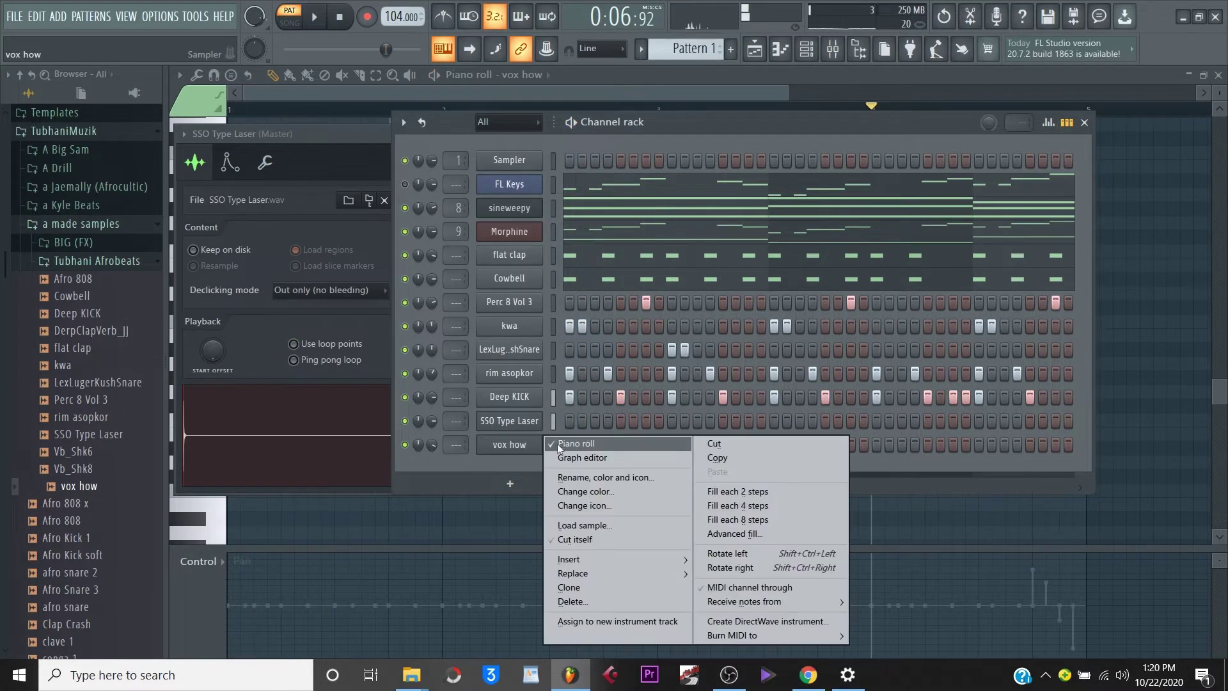
click(558, 444)
right_click(539, 448)
click(559, 443)
Play the pattern from the start and audition vox how pitches around E4 to find the vocal's placement.
key(space)
key(space)
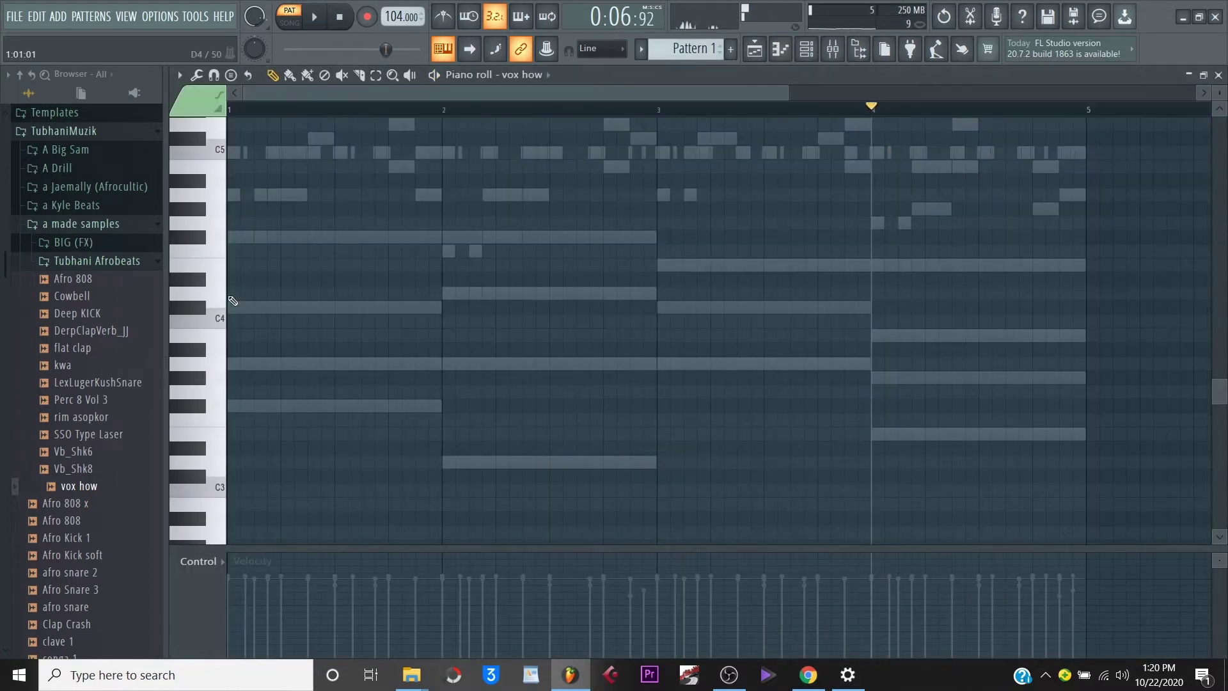
key(space)
key(space)
click(236, 110)
key(space)
key(space)
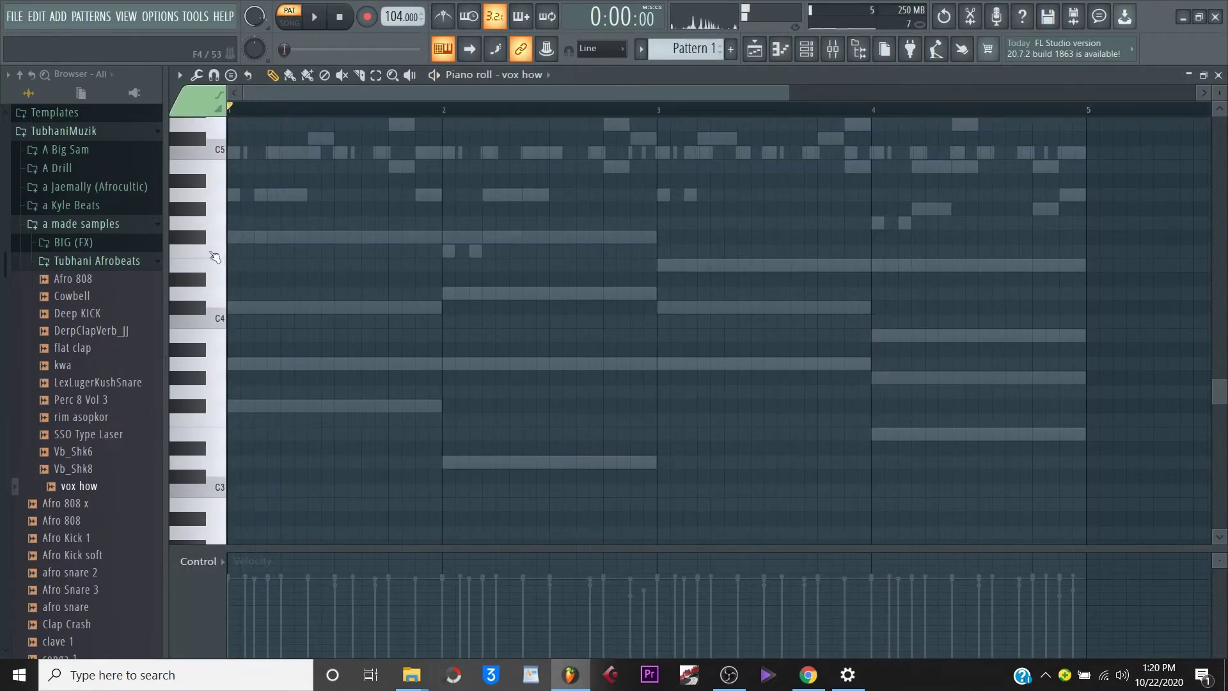
key(space)
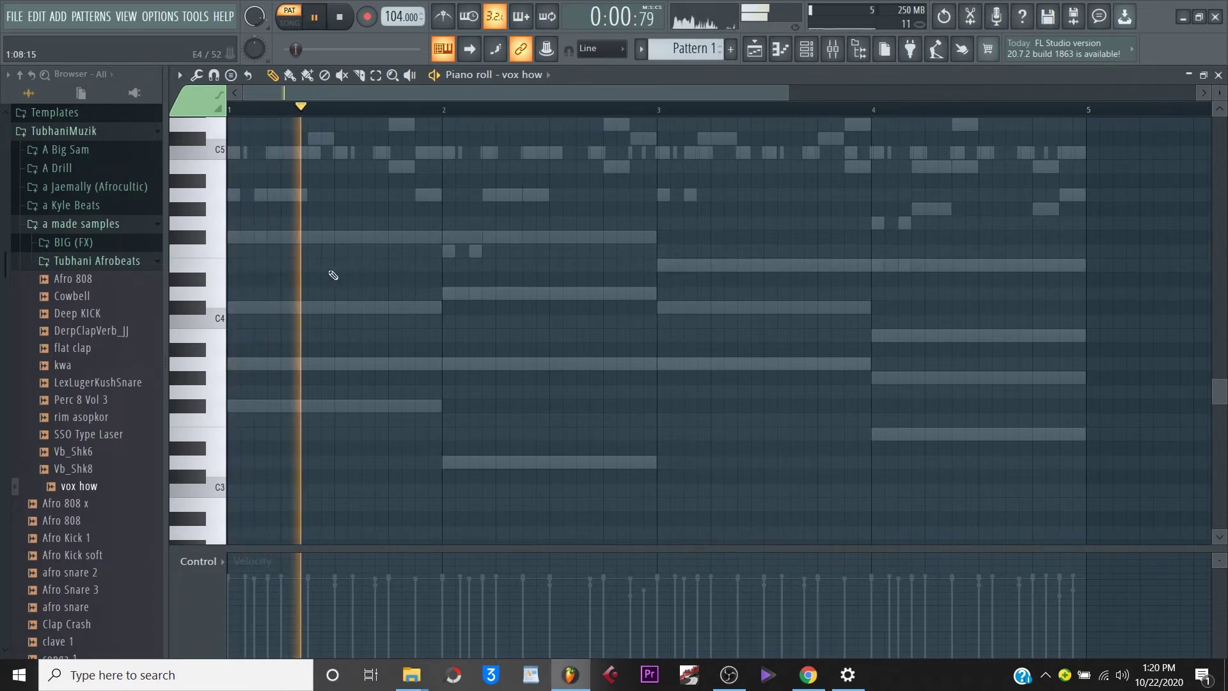
key(space)
key(space)
Place a short E4 vox how note near the end of each of the four bars, raising the first note's velocity.
click(415, 265)
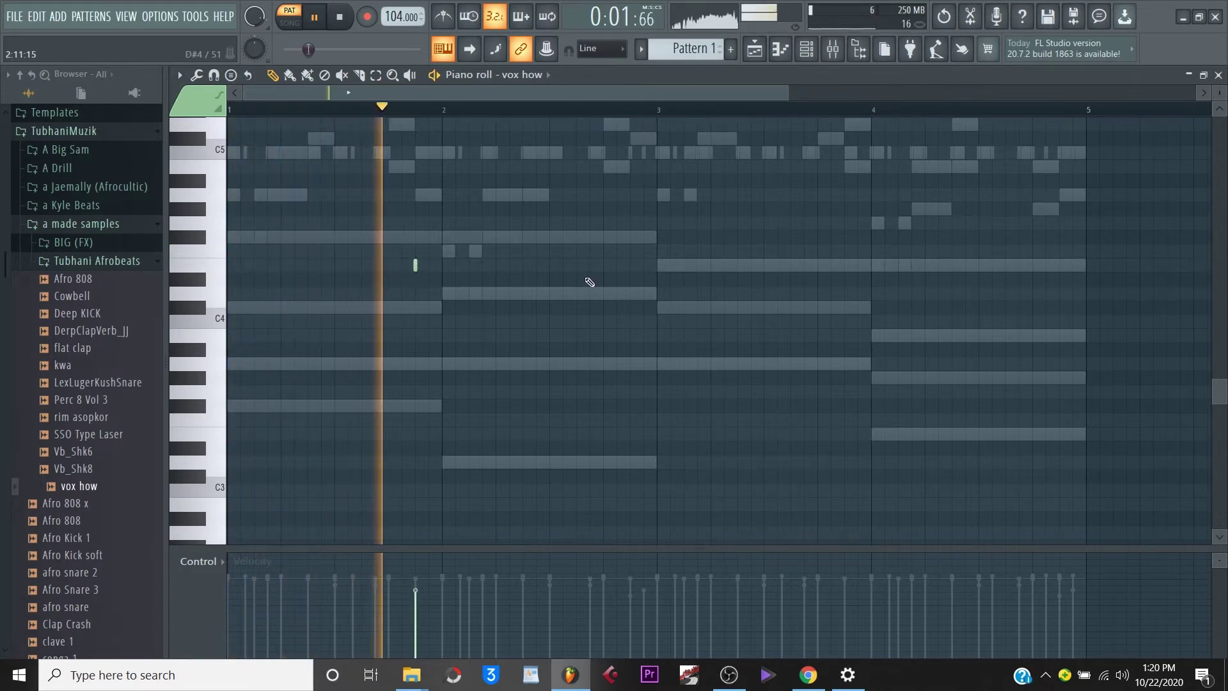
key(space)
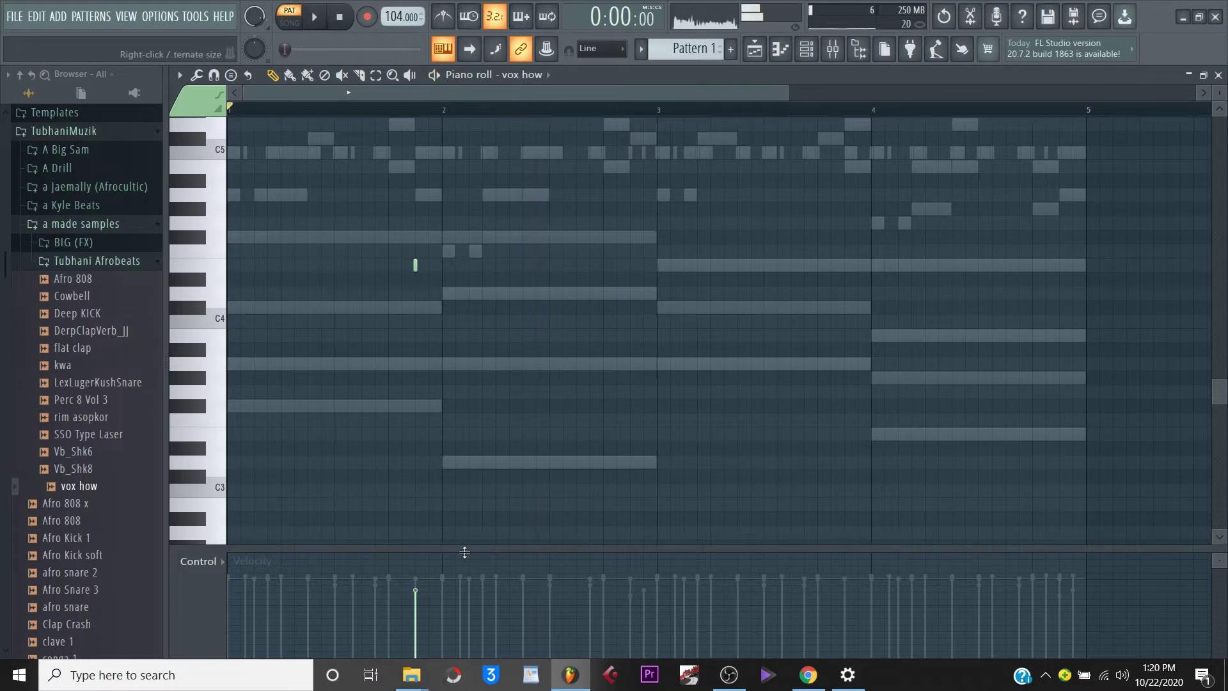
key(space)
drag(418, 587, 421, 577)
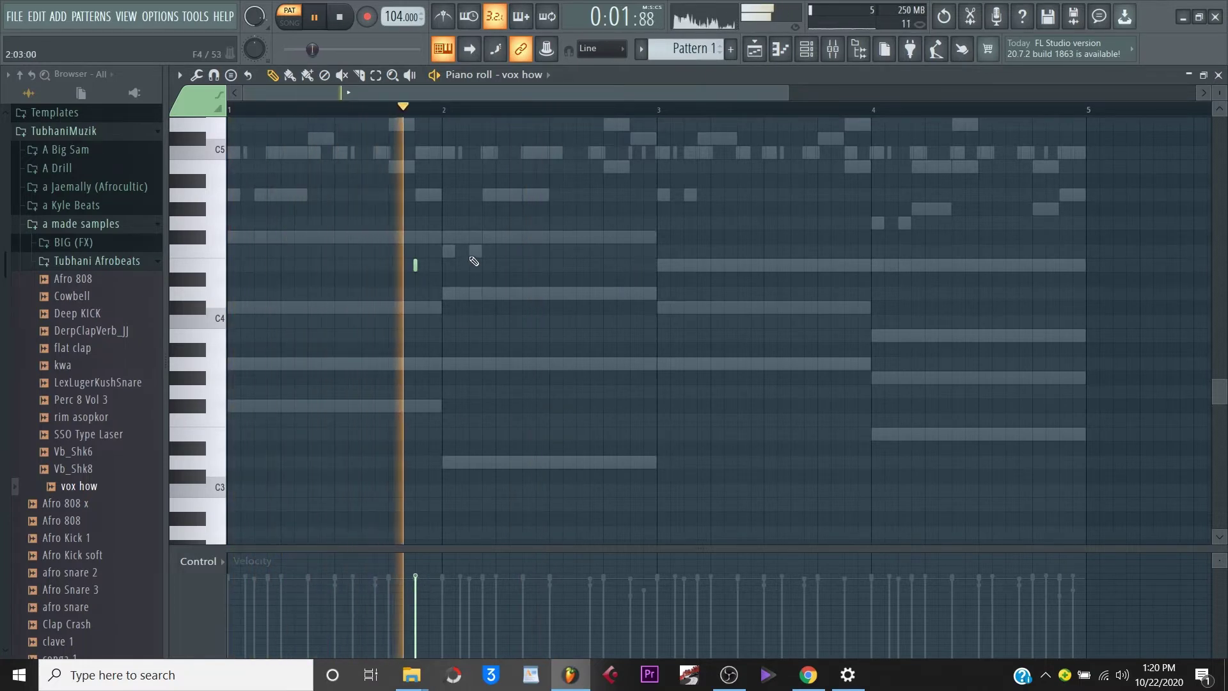
click(630, 266)
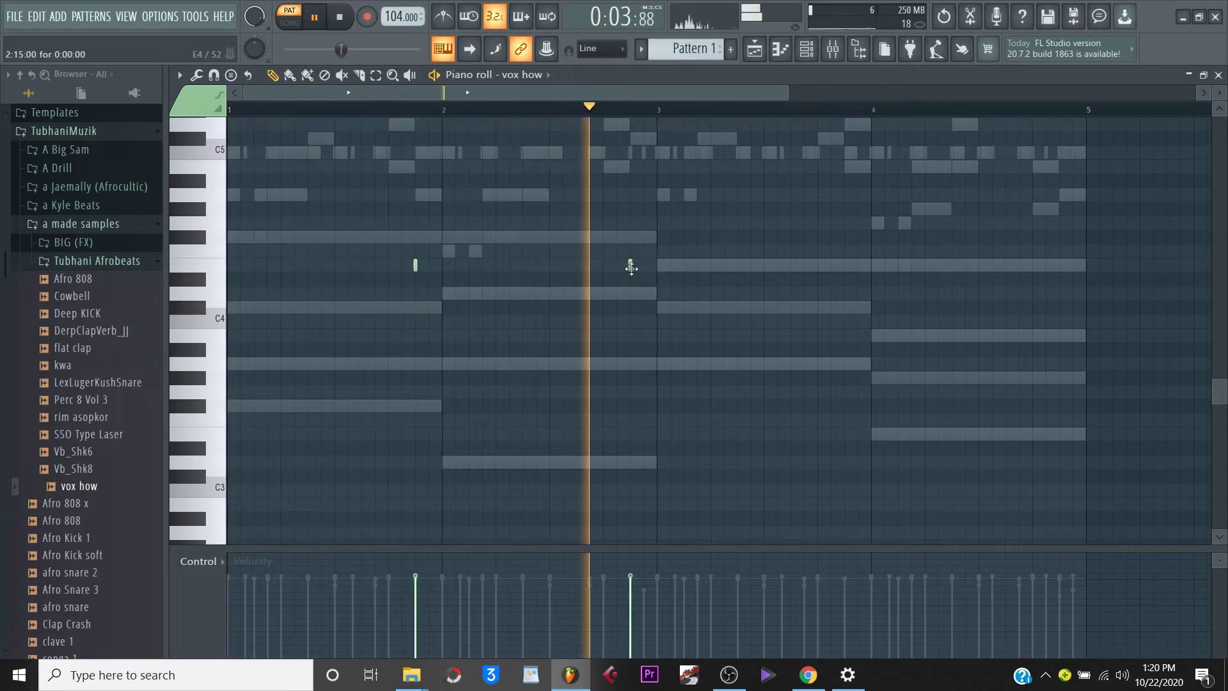
click(845, 265)
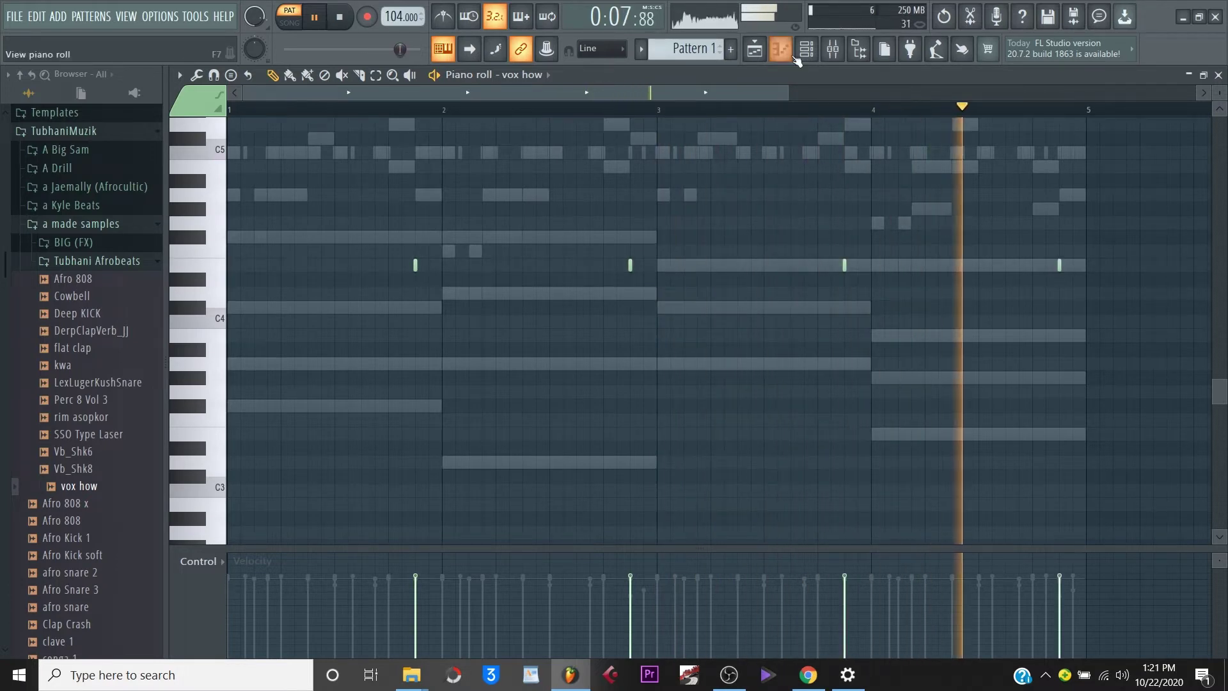
Open the vox how channel settings and route the channel to mixer track 7.
key(F6)
click(511, 444)
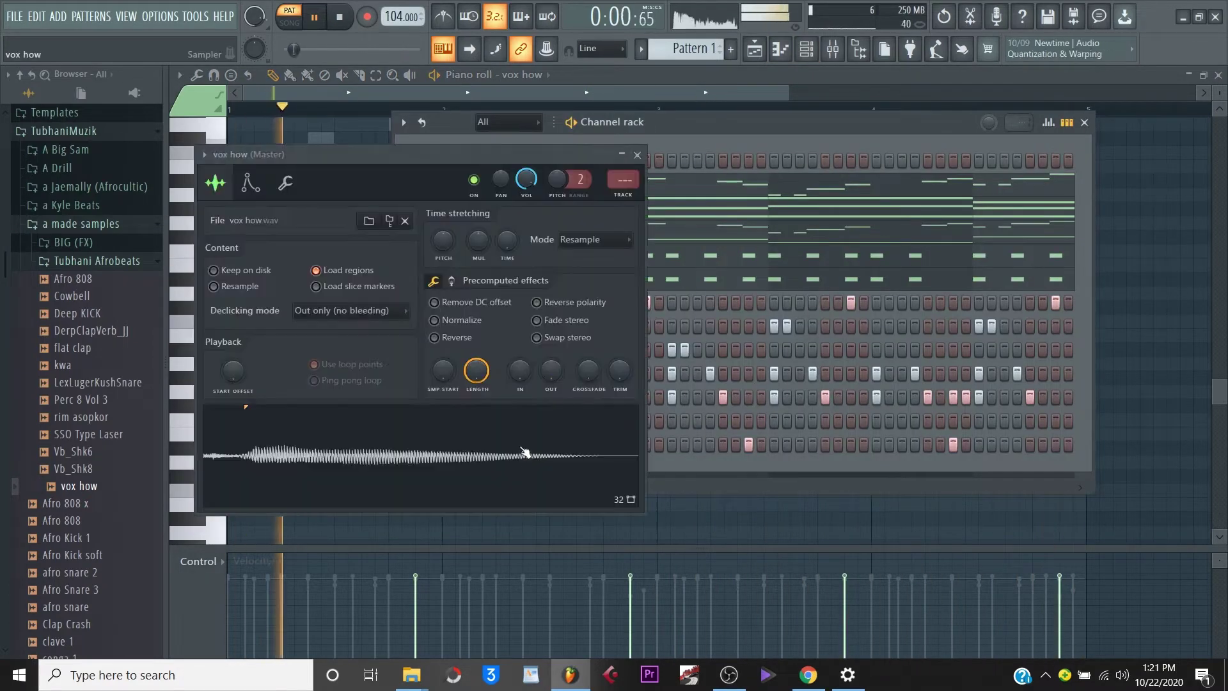
drag(629, 180, 628, 155)
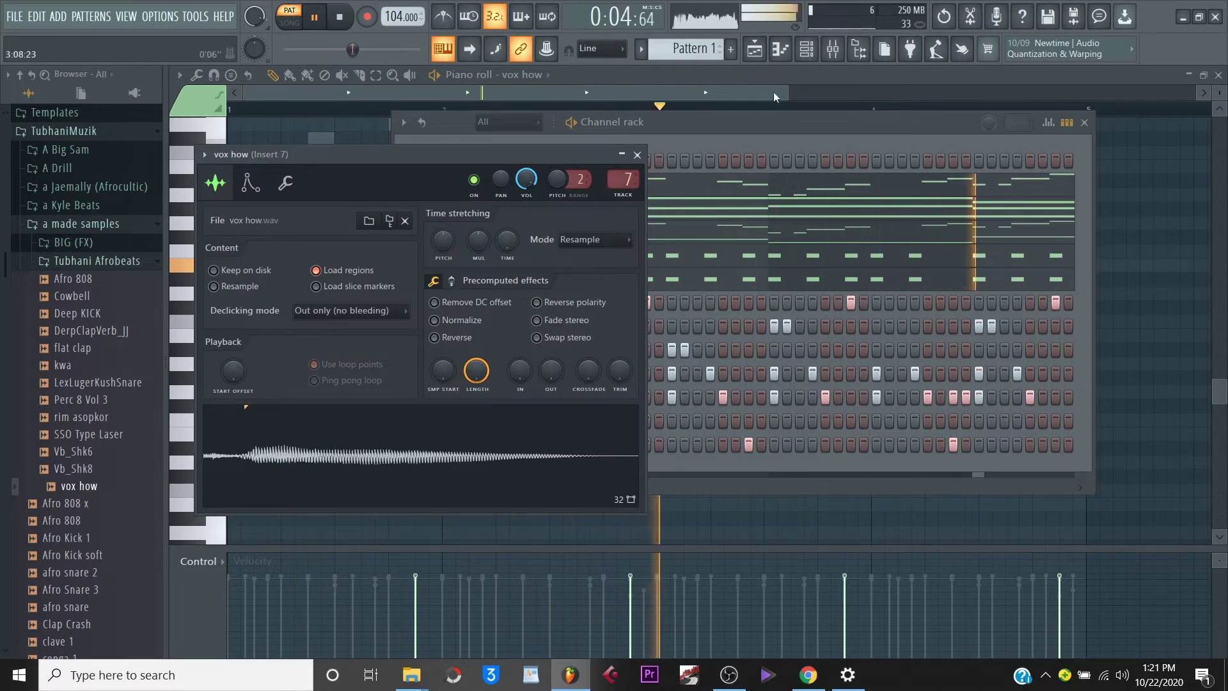
Add Fruity Reeverb 2 and Fruity Delay 2 to the first two effect slots of mixer Insert 7.
click(832, 48)
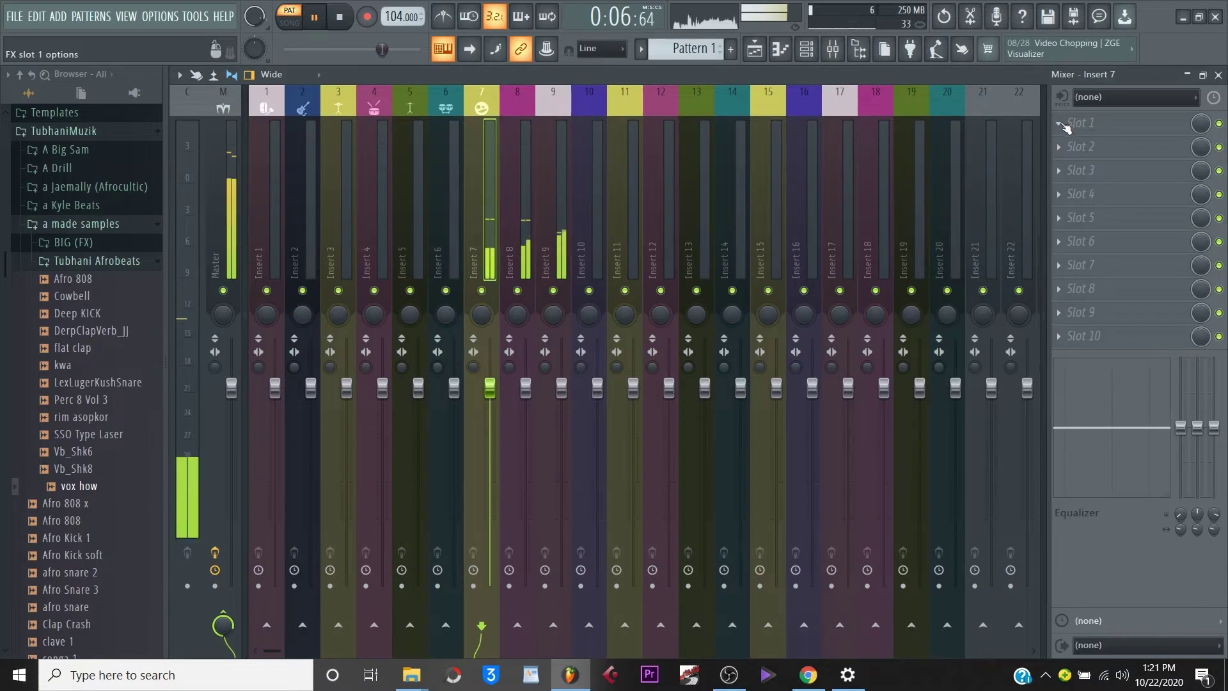
click(1065, 126)
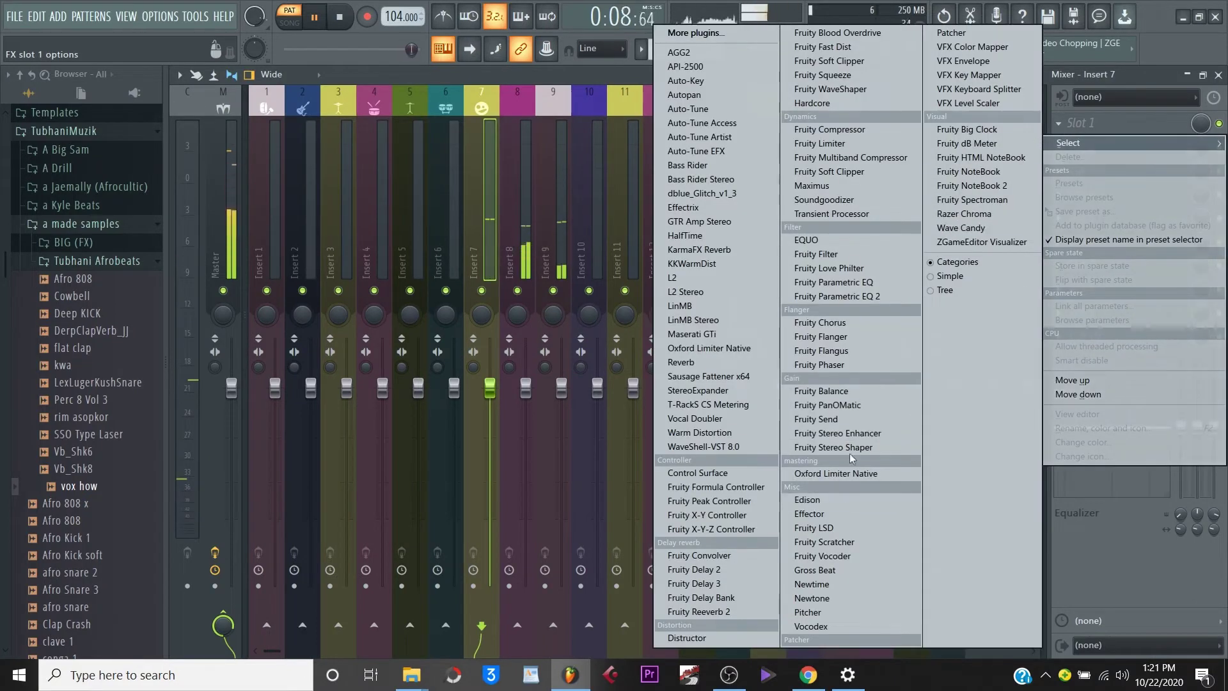
click(701, 611)
click(1081, 146)
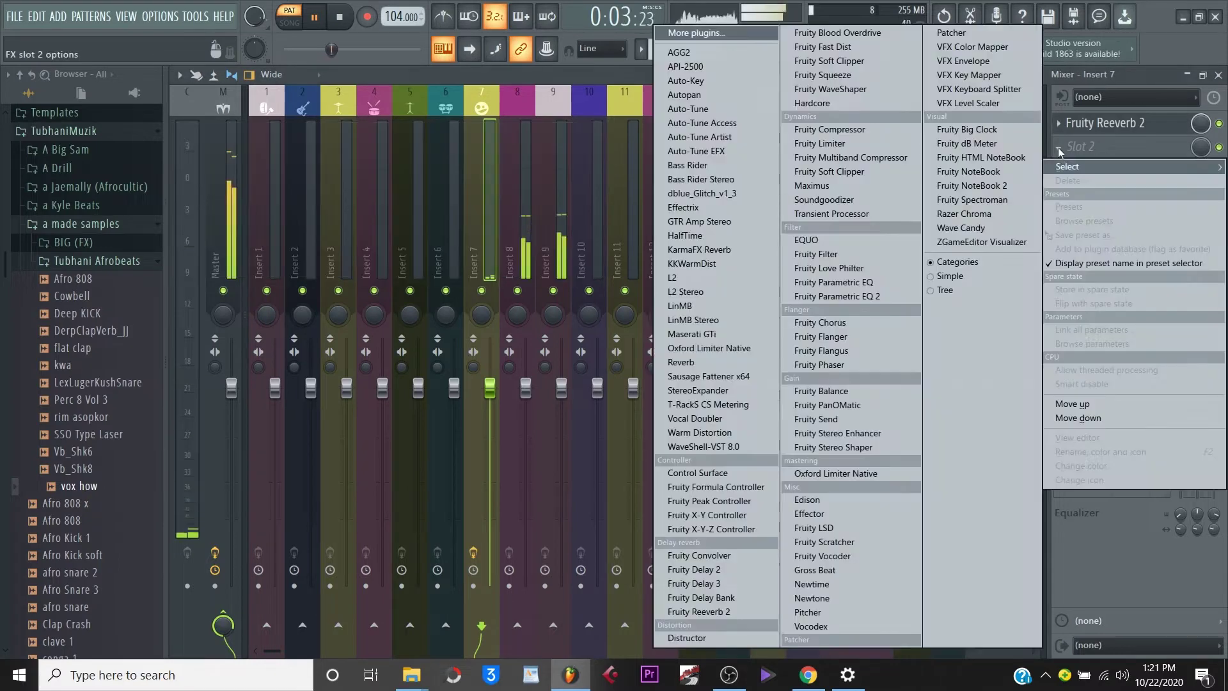
click(706, 566)
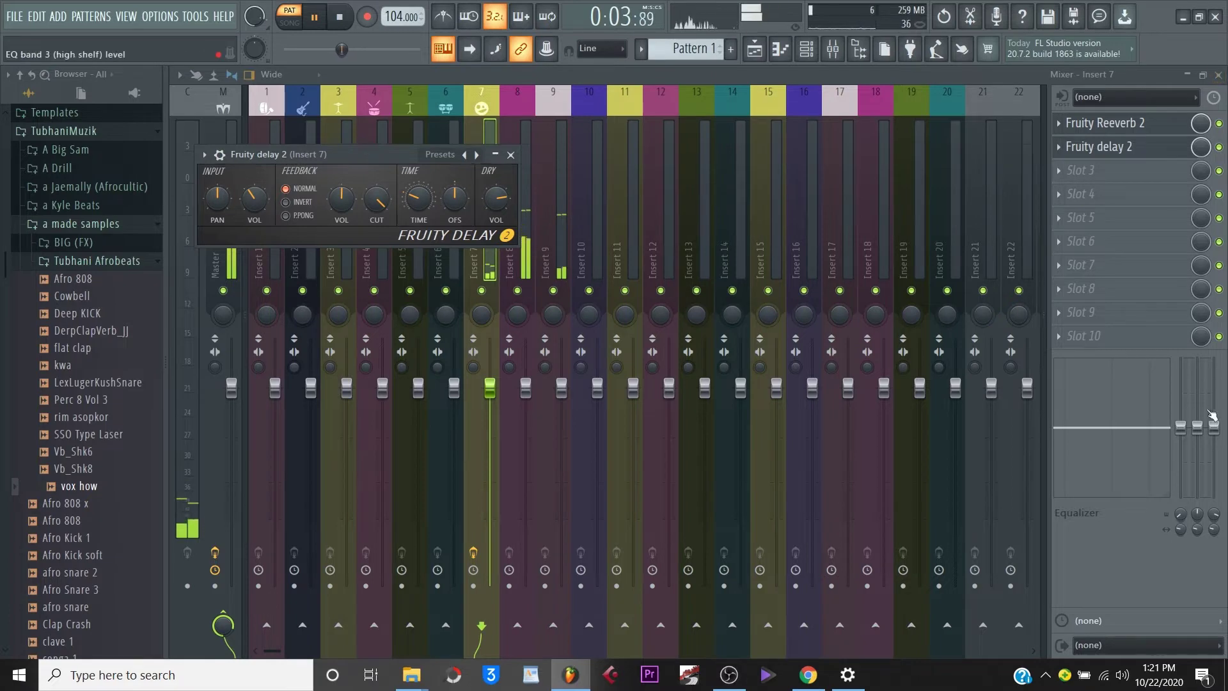
Cut Insert 7's EQ low shelf to -18.0 and high shelf to -10.2, then return to the channel rack.
drag(1181, 427, 1180, 496)
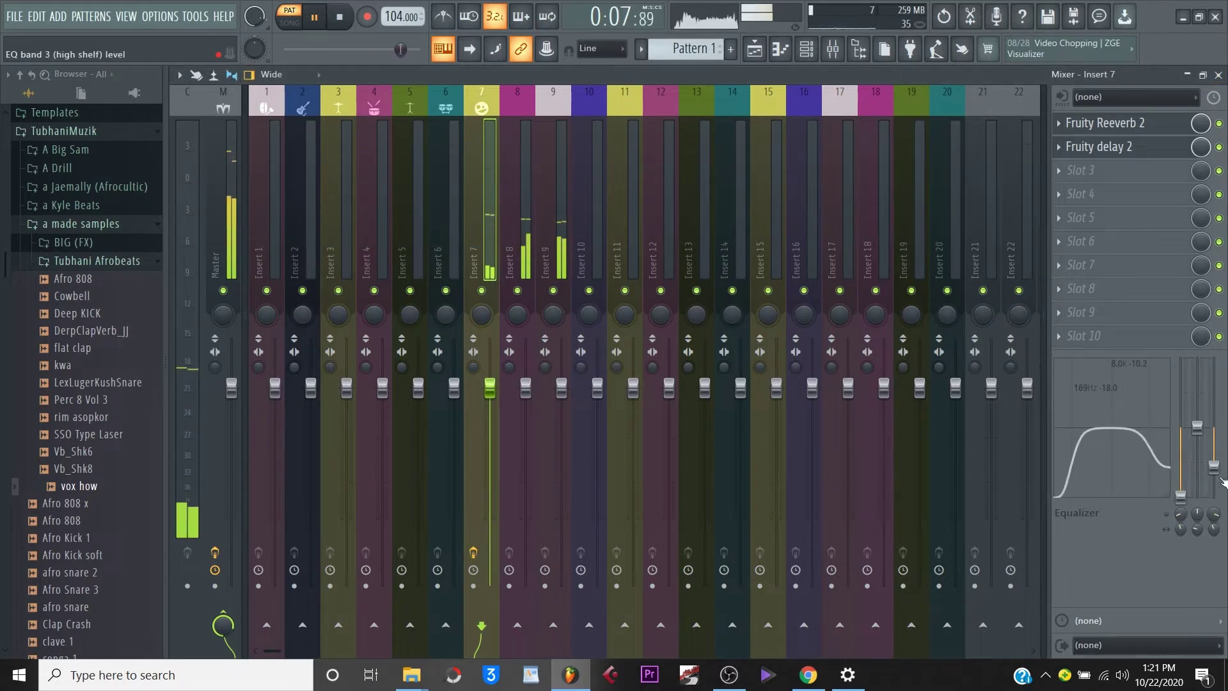
click(1218, 76)
click(746, 124)
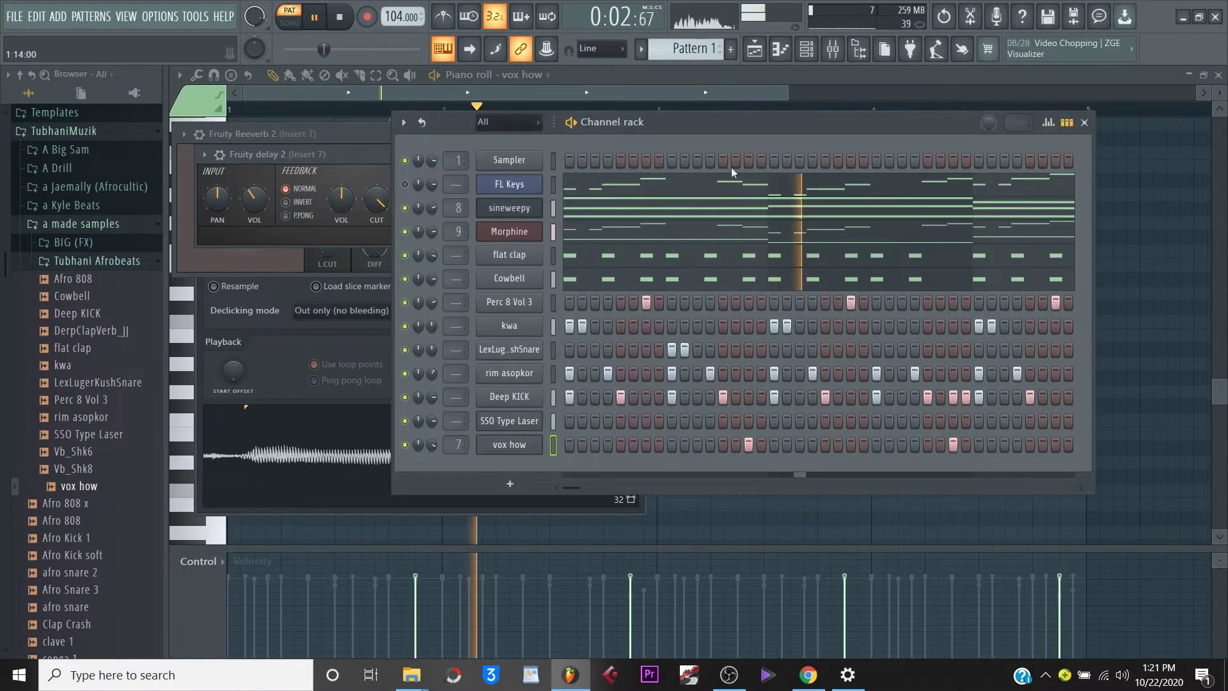
drag(722, 127, 632, 125)
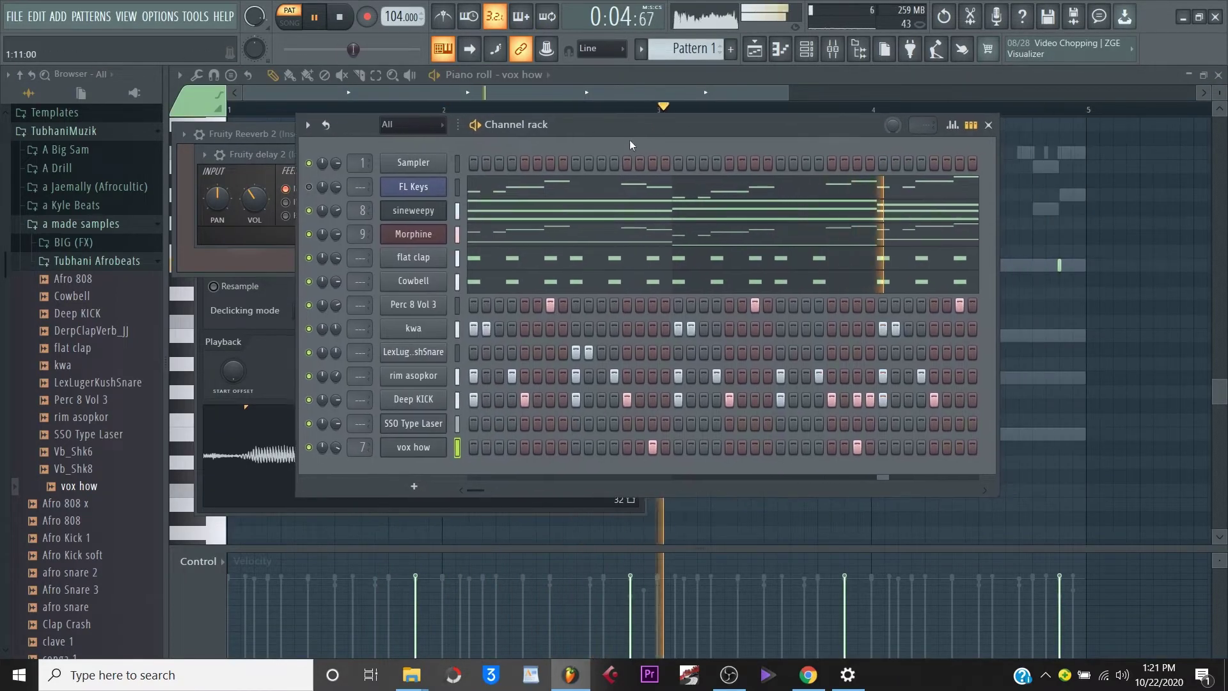
Save the project over the existing TubhaniMuzik file in the trial folder.
key(ctrl+s)
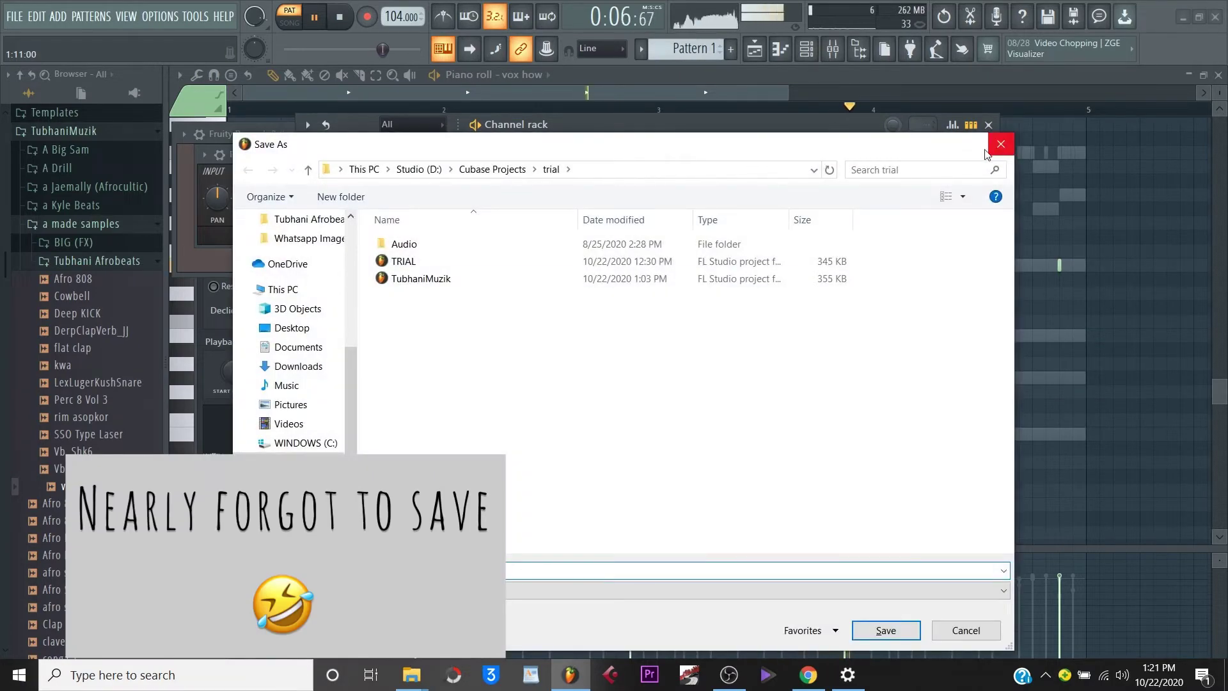
click(430, 282)
click(862, 626)
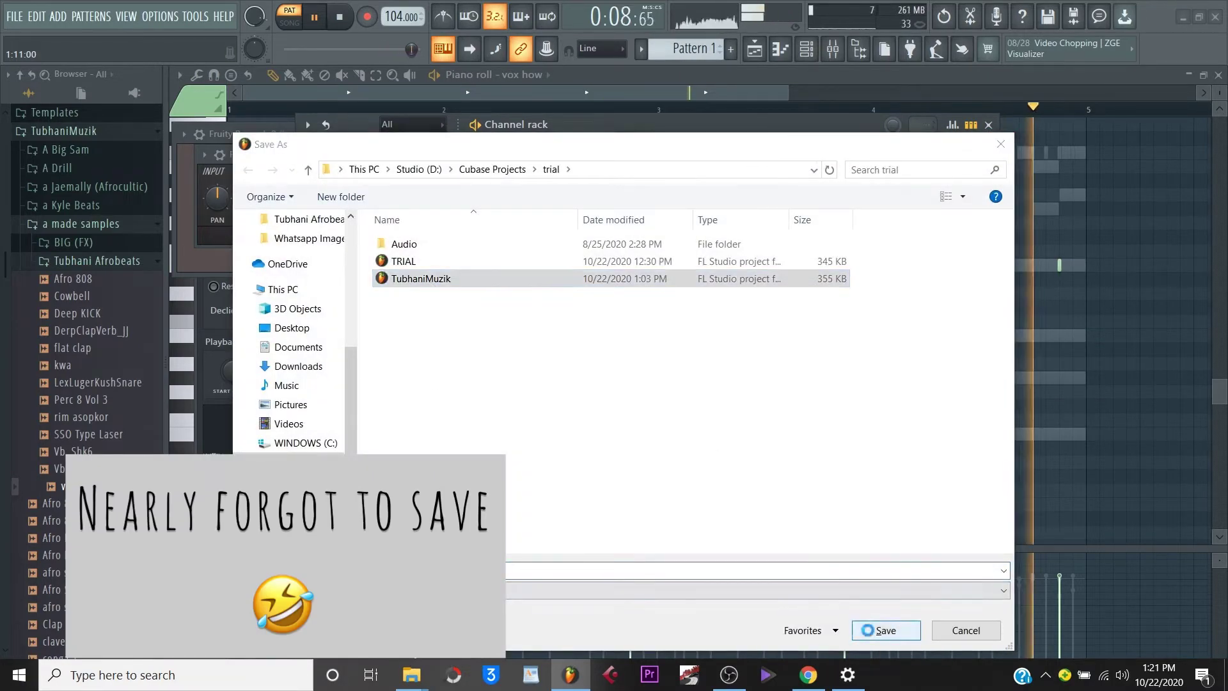
click(660, 343)
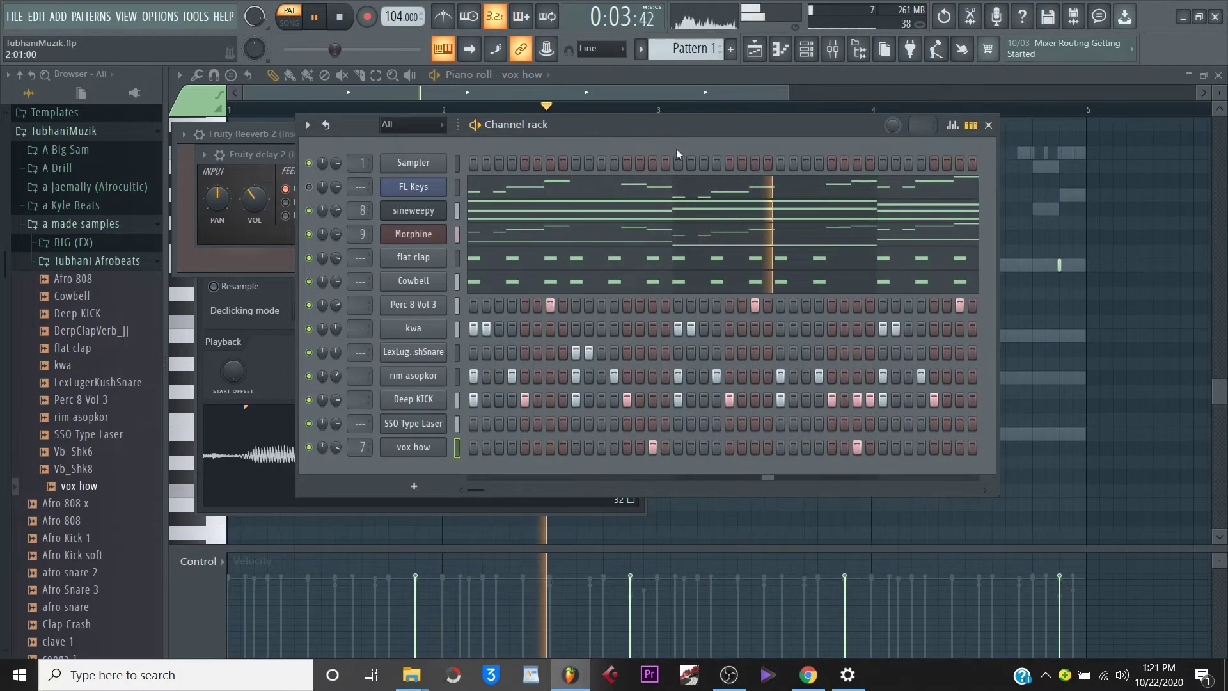
Place Pattern 1 at bar 1 of Track 1 in the playlist and play it in song mode.
drag(689, 126, 717, 114)
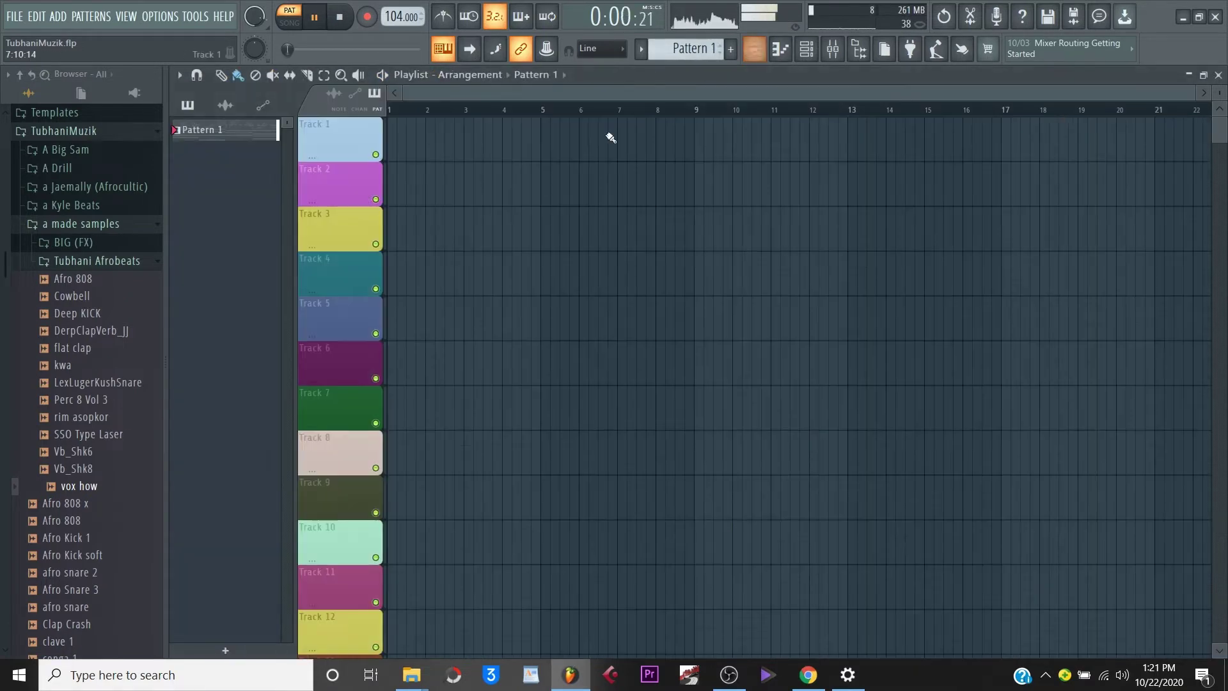
drag(434, 153, 358, 128)
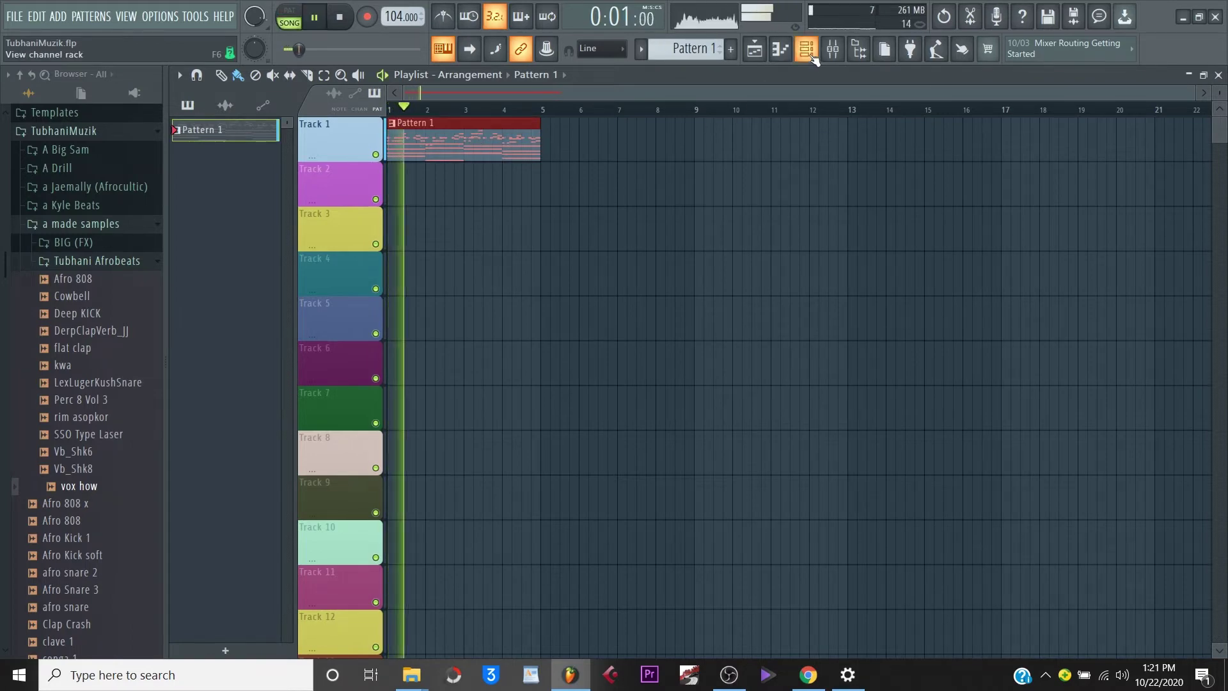
Add the DerpClapVerb_JJ sample as a new channel, set a hit on its first step and listen to it.
key(F6)
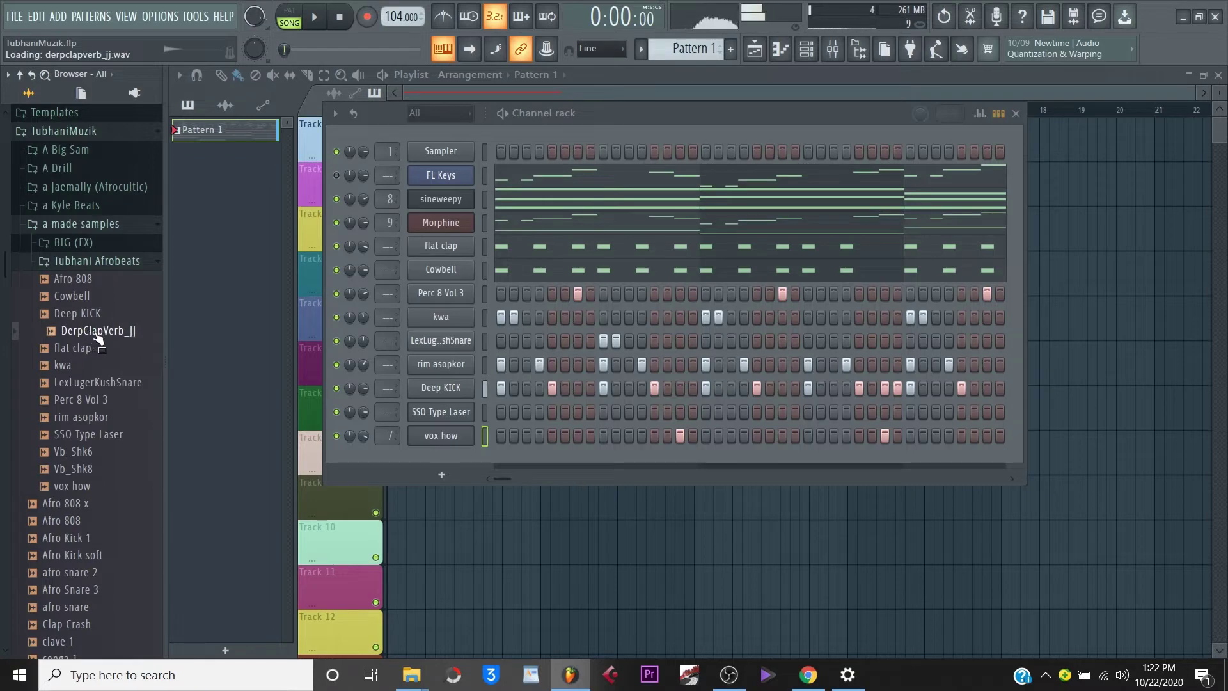
drag(441, 455, 442, 456)
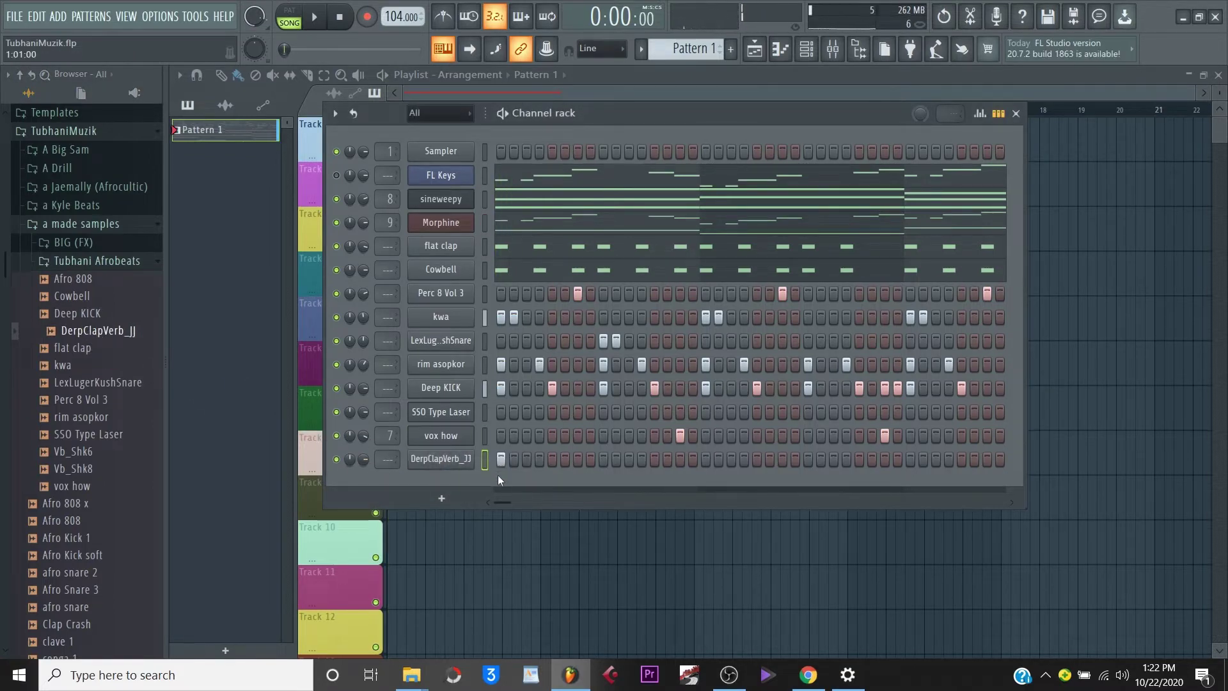
key(space)
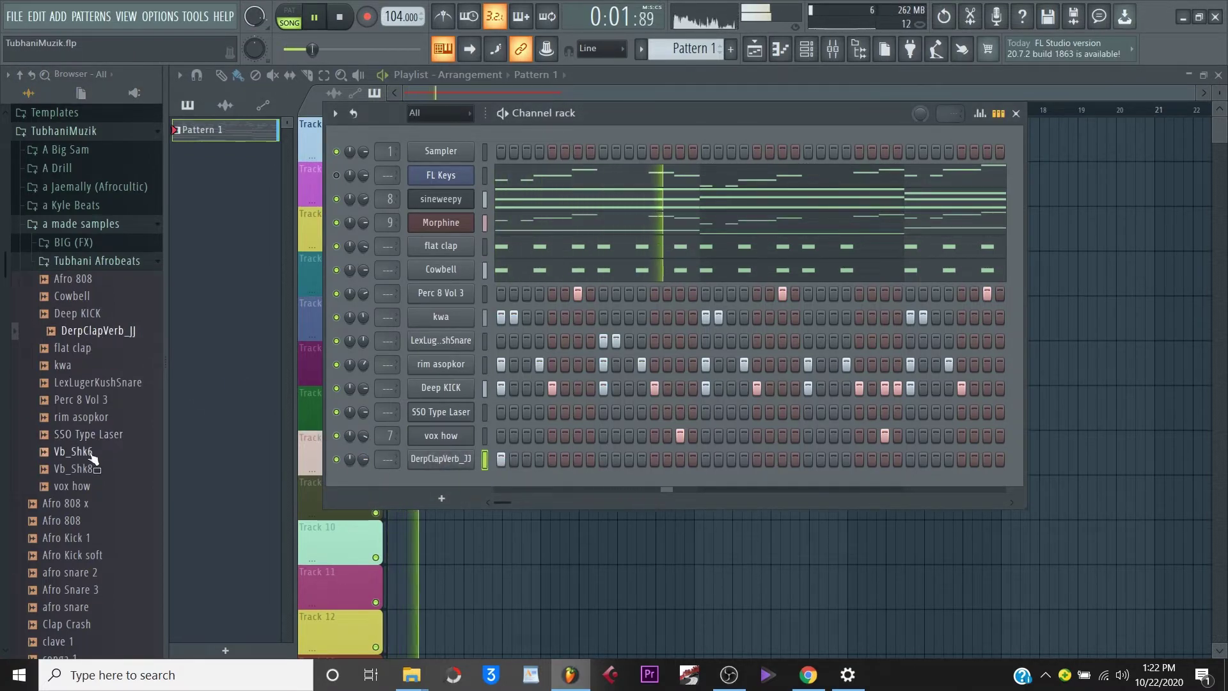
key(space)
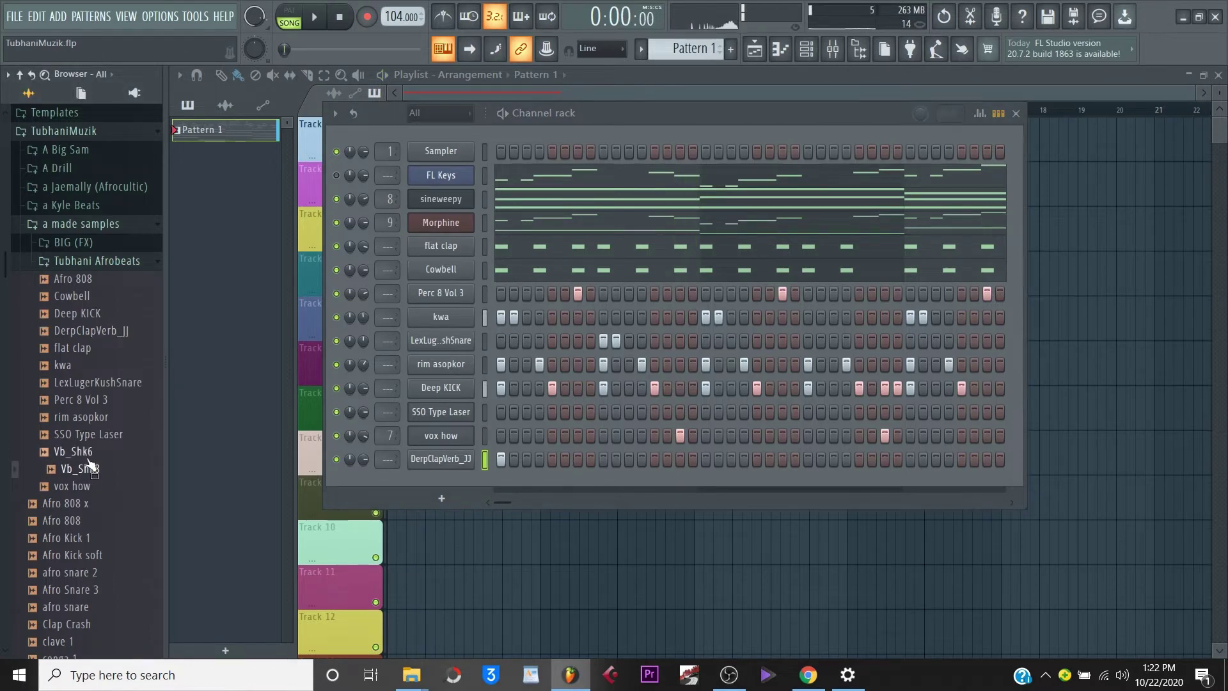
Add the Vb_Shk6 shaker as a new channel, lower its volume and open its piano roll.
drag(488, 471, 436, 488)
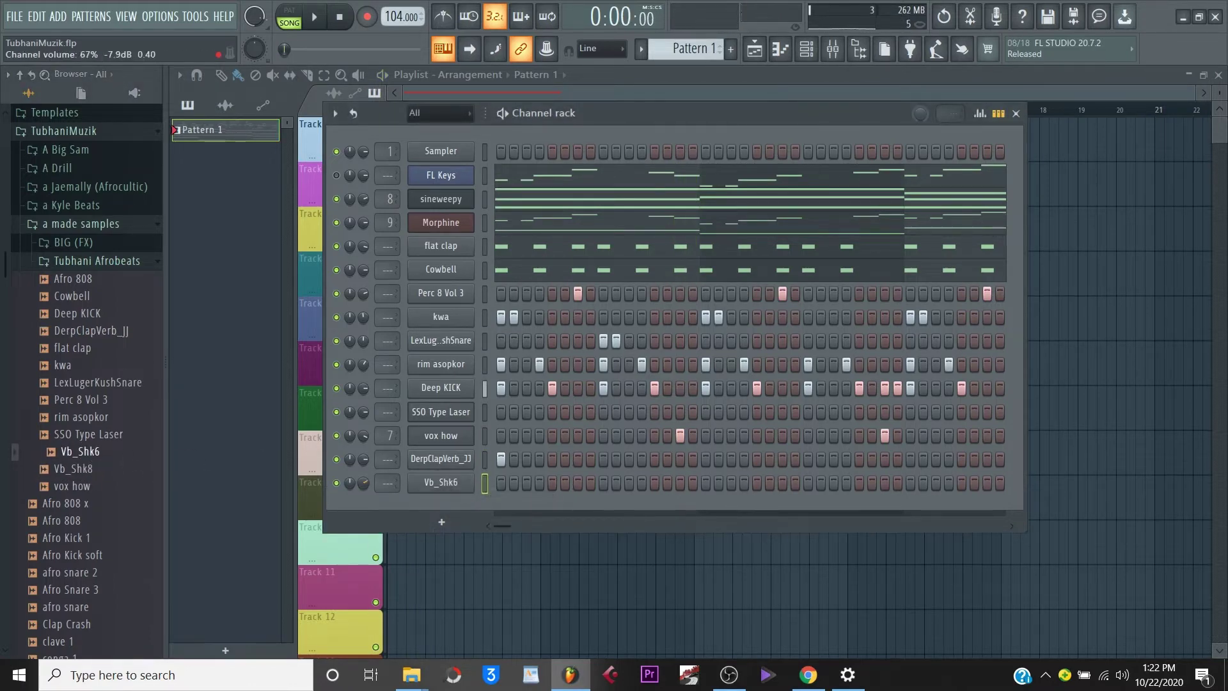
key(space)
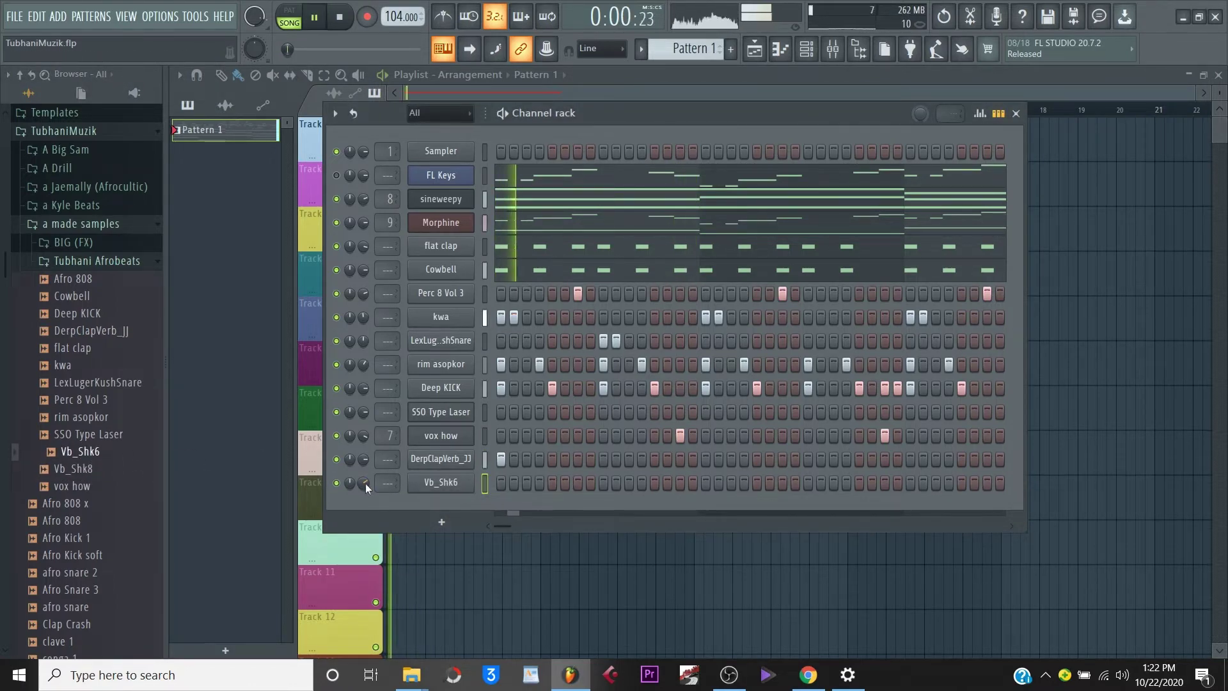
right_click(455, 487)
click(524, 450)
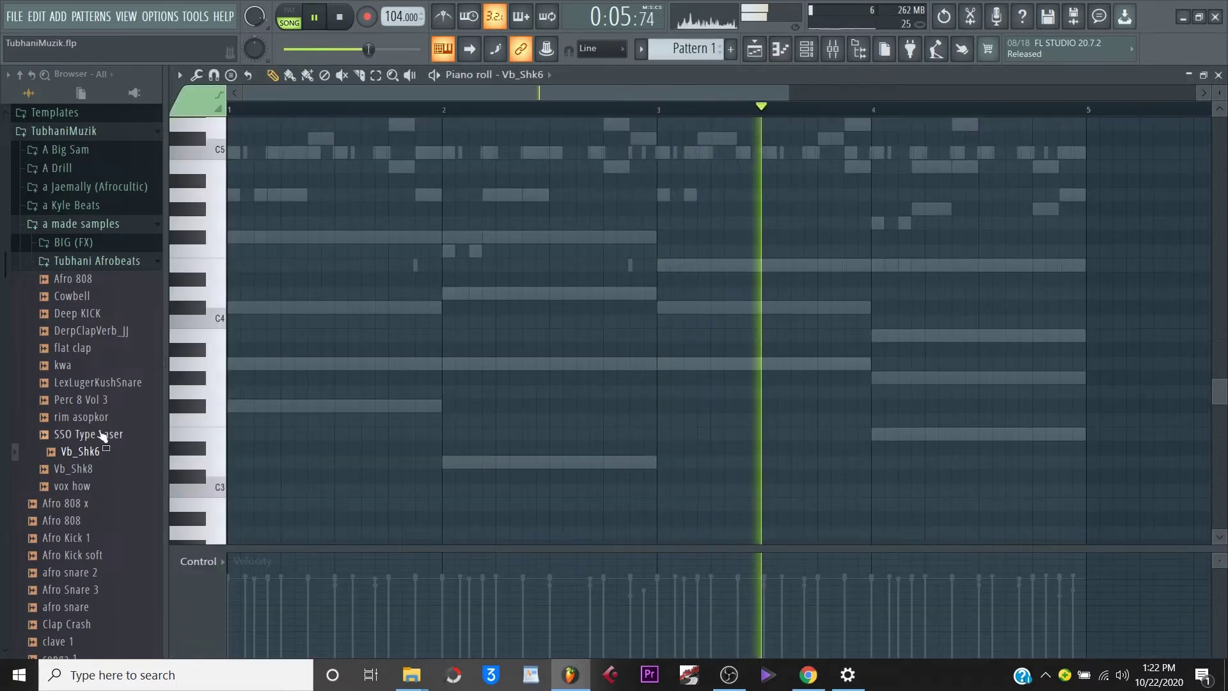
Draw Vb_Shk6 shaker hits on C5 at steps 1, 3 and 4 of bar 1 and remove the extra hit at step 5.
click(89, 453)
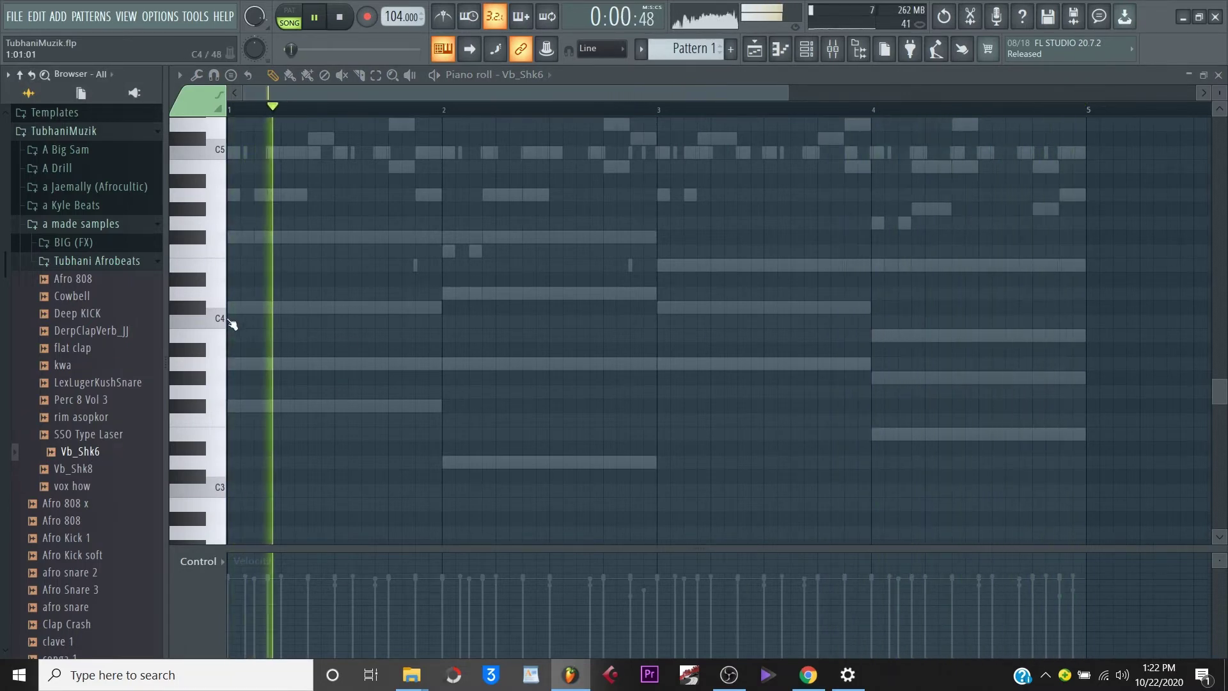
key(space)
scroll(231, 152, up, 3)
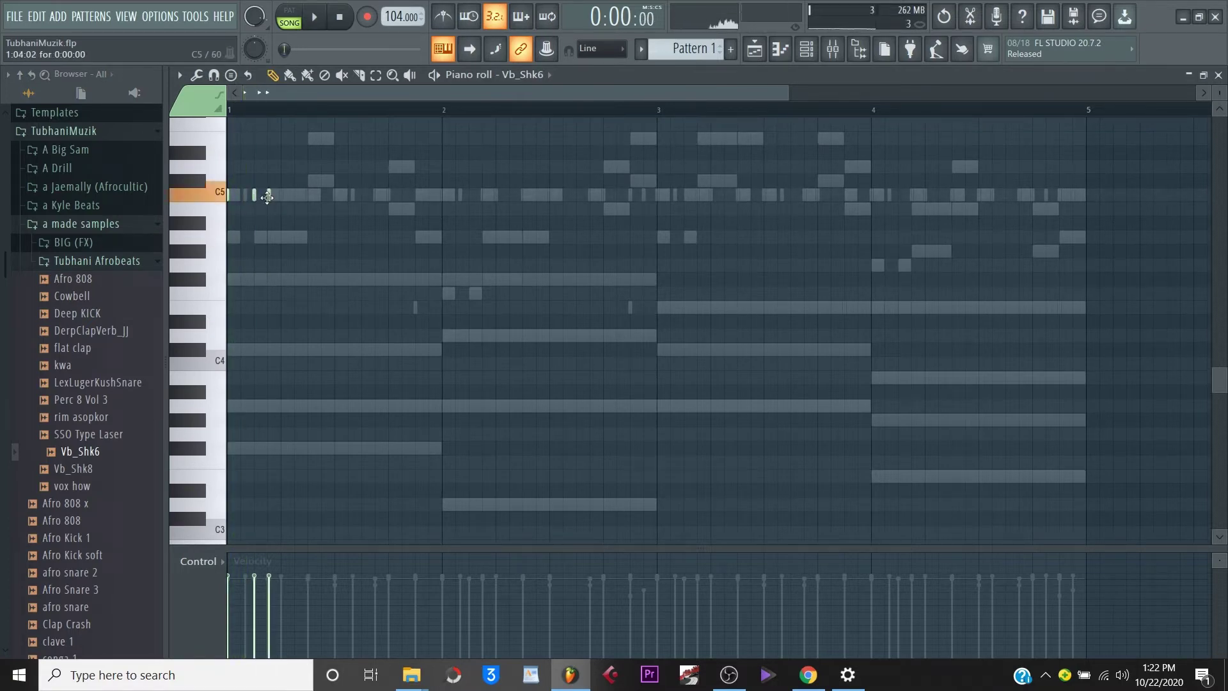
key(space)
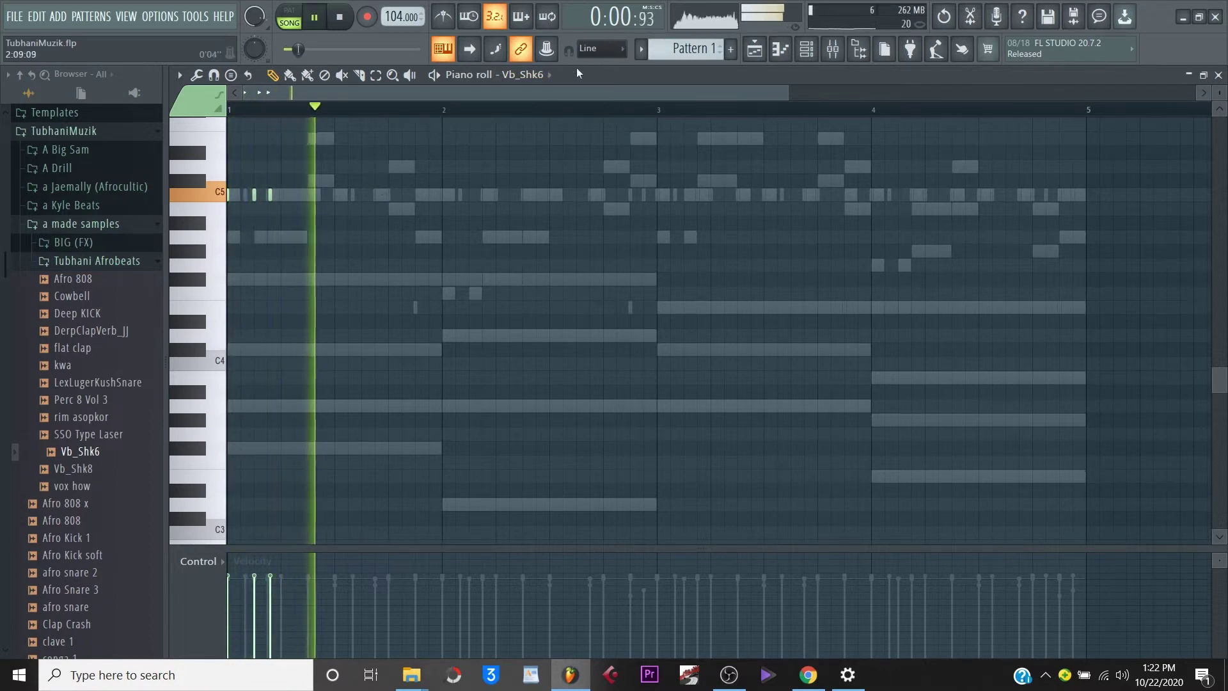
key(space)
key(space)
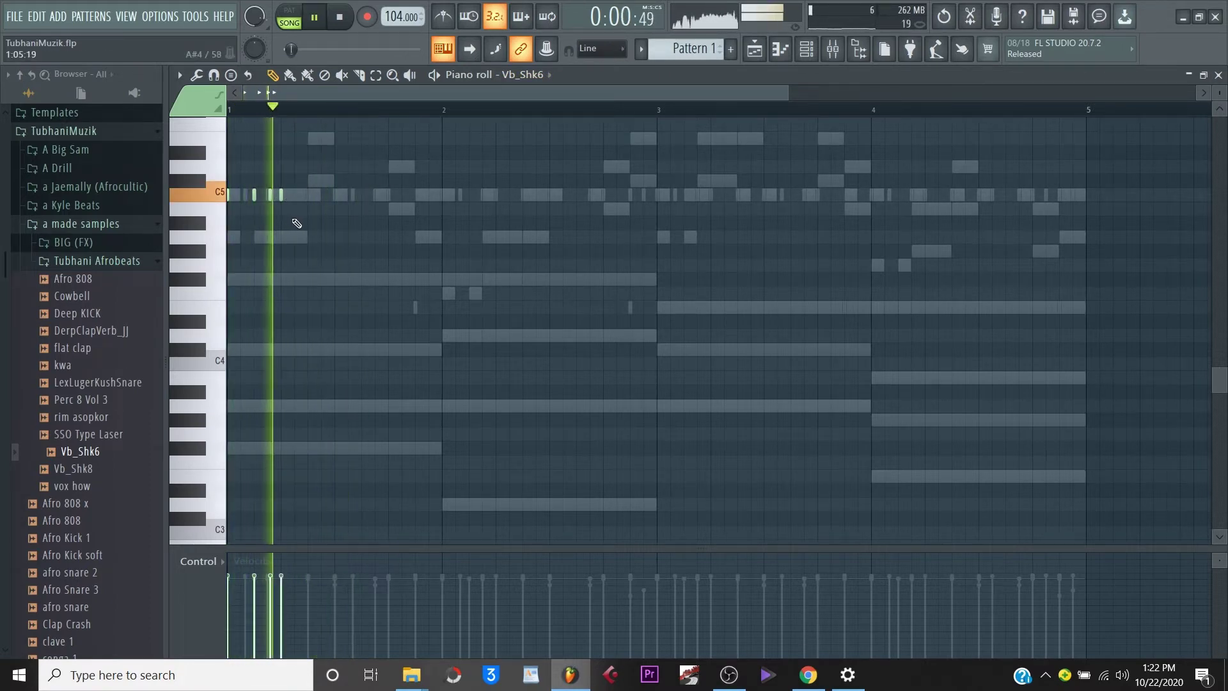
key(space)
right_click(281, 195)
Add Vb_Shk6 hits on C5 at steps 7 and 9 of bar 1, checking each by playback.
key(space)
key(space)
click(310, 197)
key(space)
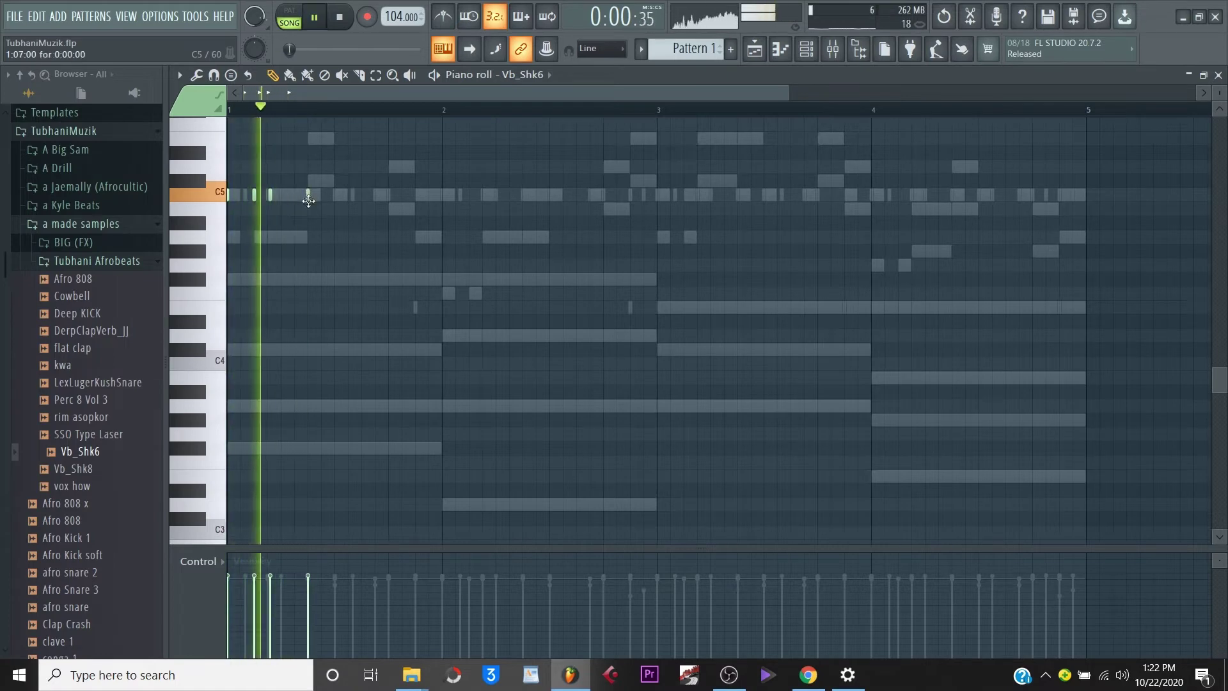
key(space)
click(337, 197)
key(space)
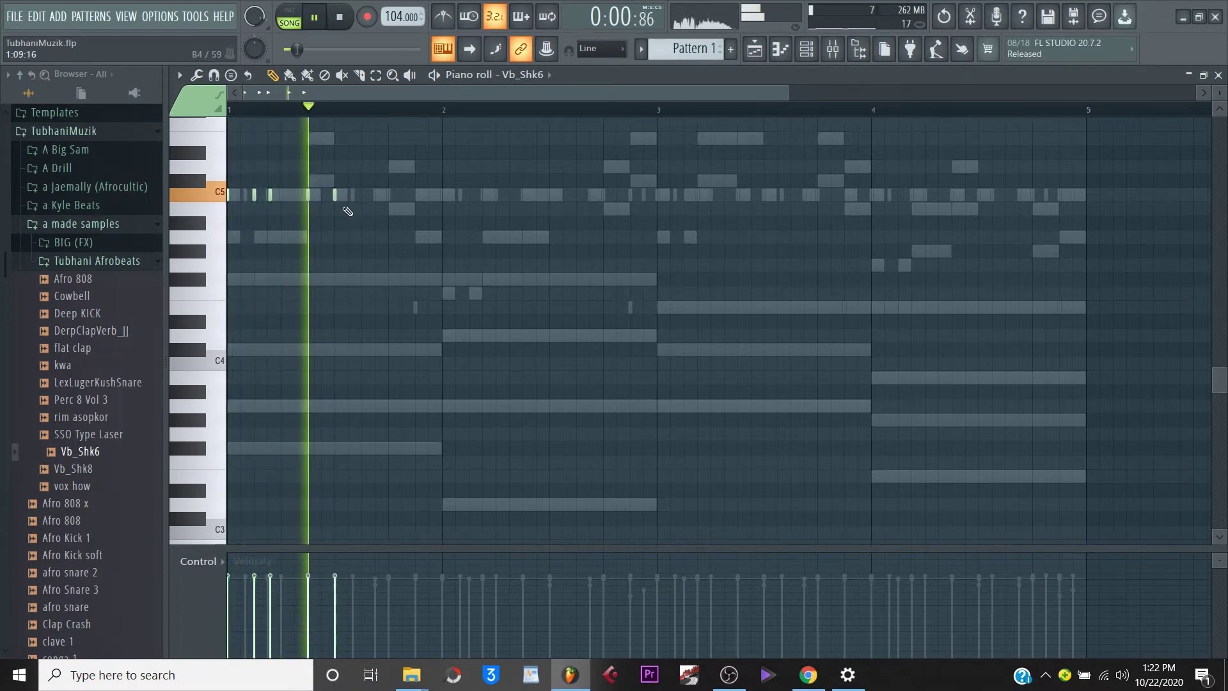
Copy the step 3 and 4 shaker hits to steps 11 and 12, and add another hit at step 15.
key(space)
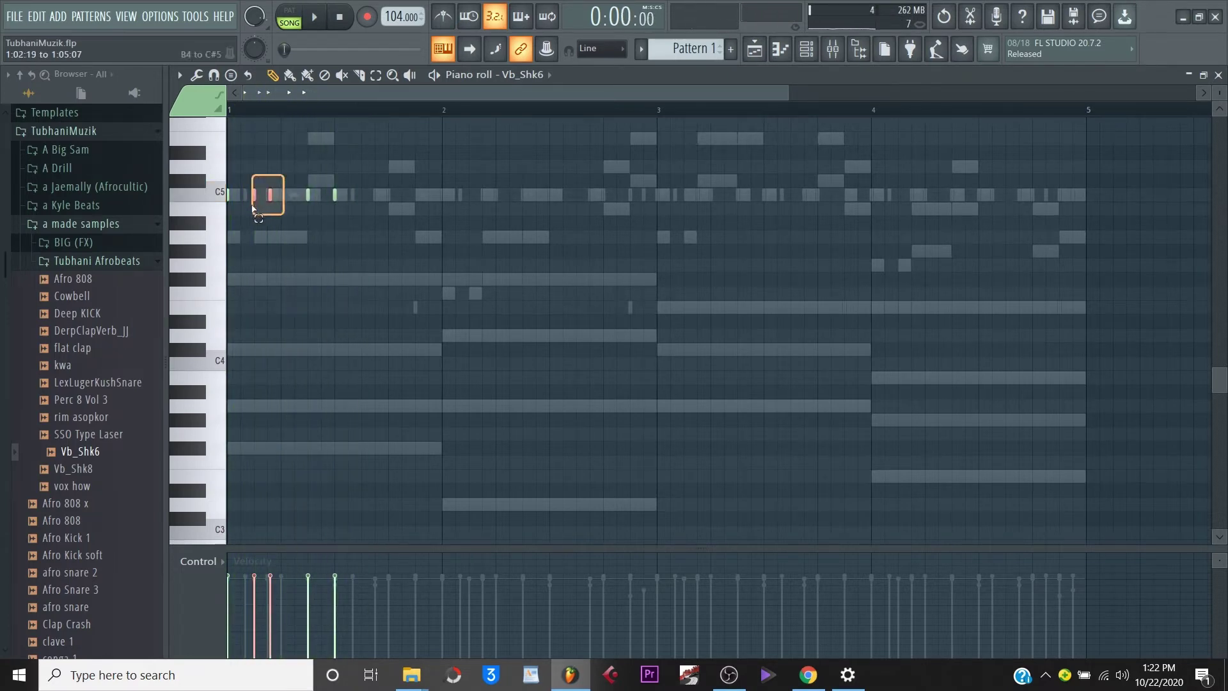
key(space)
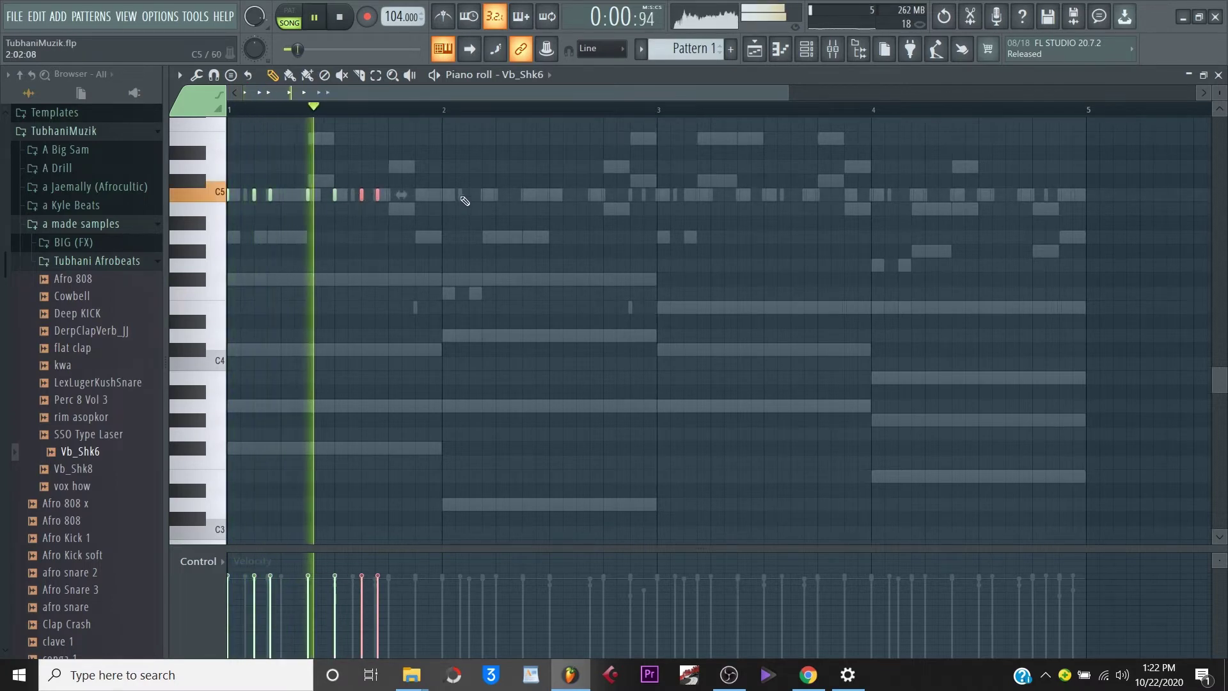
click(419, 195)
key(space)
key(space)
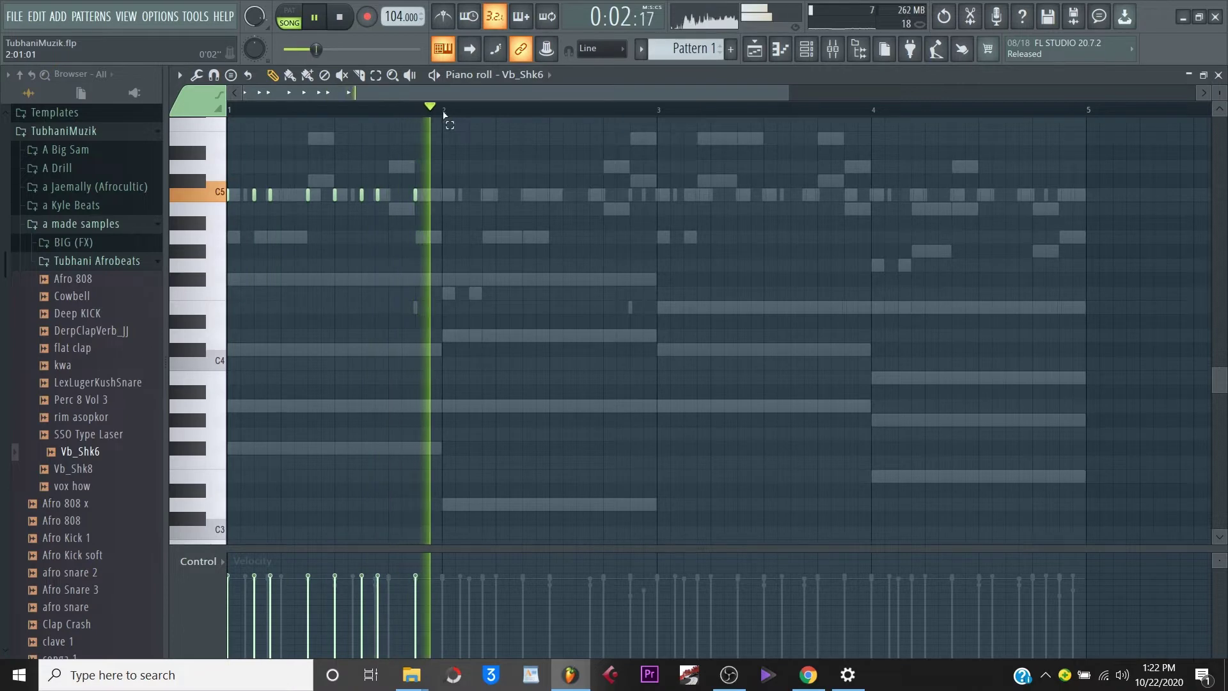
Duplicate the Vb_Shk6 notes of bar 1 three times to fill bars 2 to 4.
drag(442, 112, 229, 112)
key(space)
key(ctrl+b)
key(ctrl+b)
key(ctrl+b)
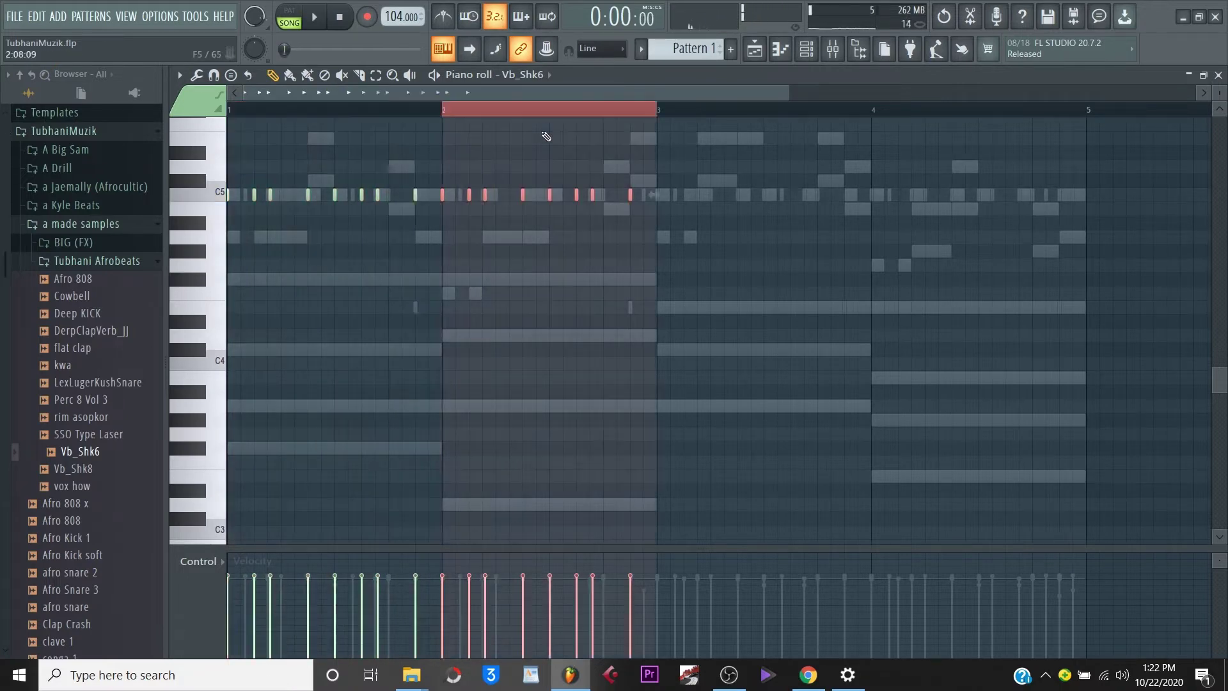
Play the shaker pattern with the other channels and lower the Vb_Shk6 channel's volume.
click(240, 114)
key(space)
key(F6)
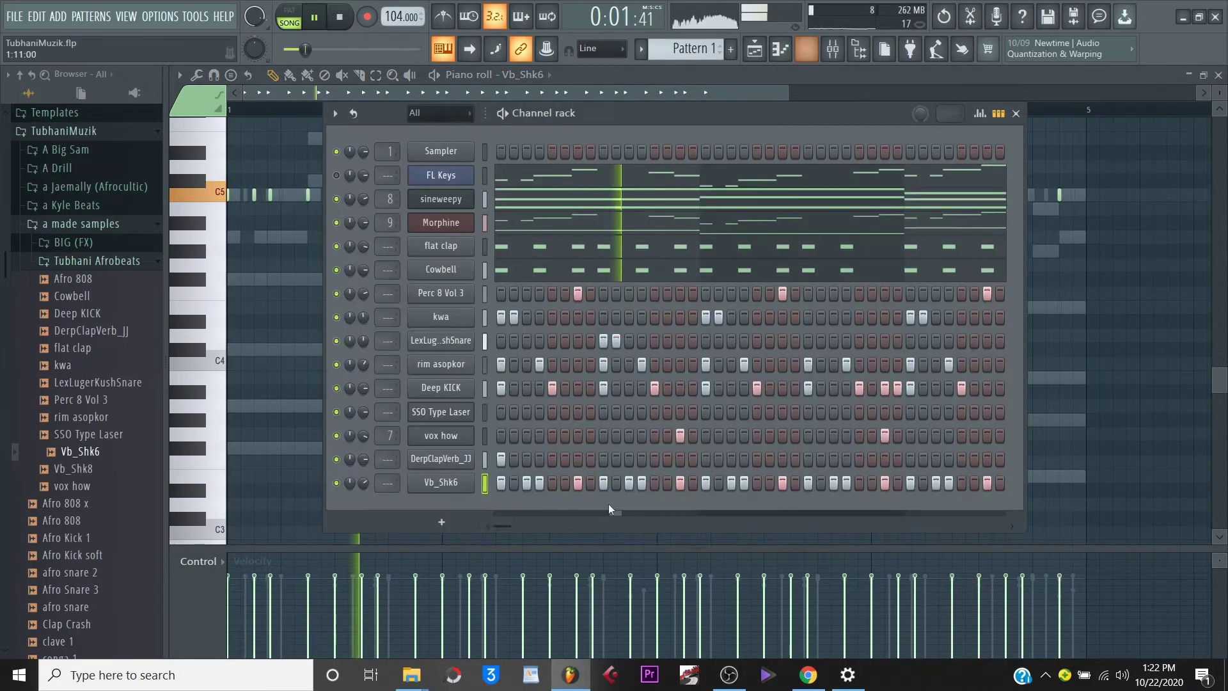
drag(363, 483, 363, 510)
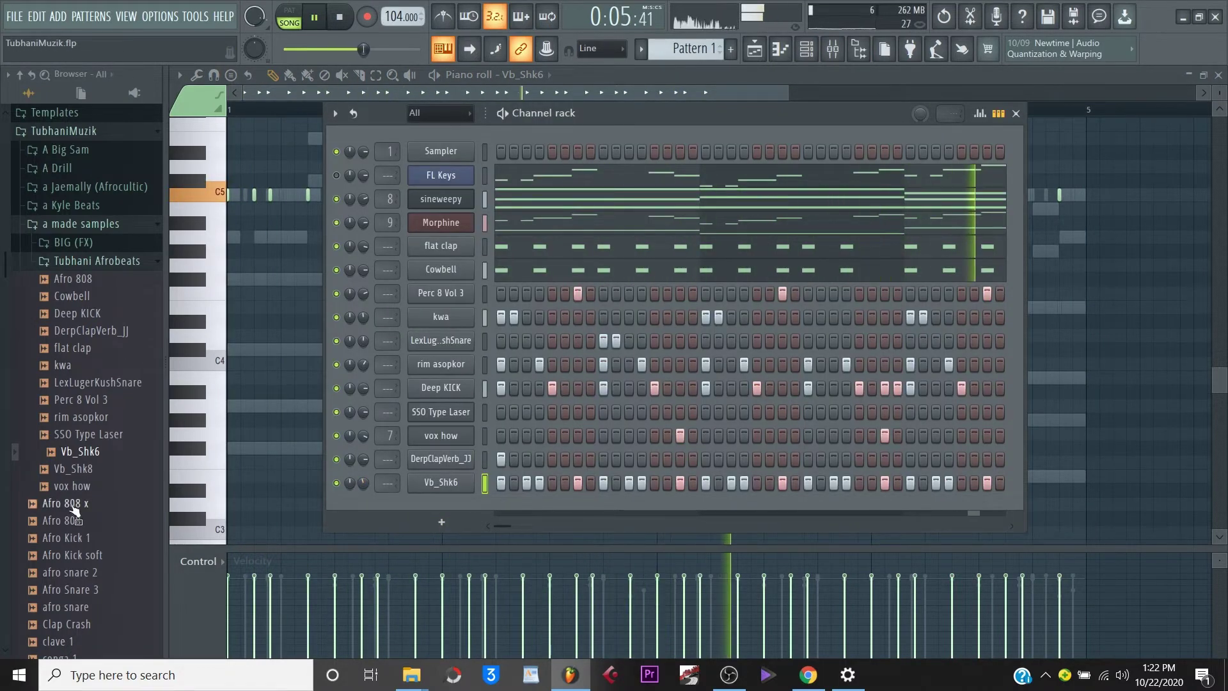
Preview the Vb_Shk8 shaker sample, add it as a new channel and open its piano roll.
click(78, 469)
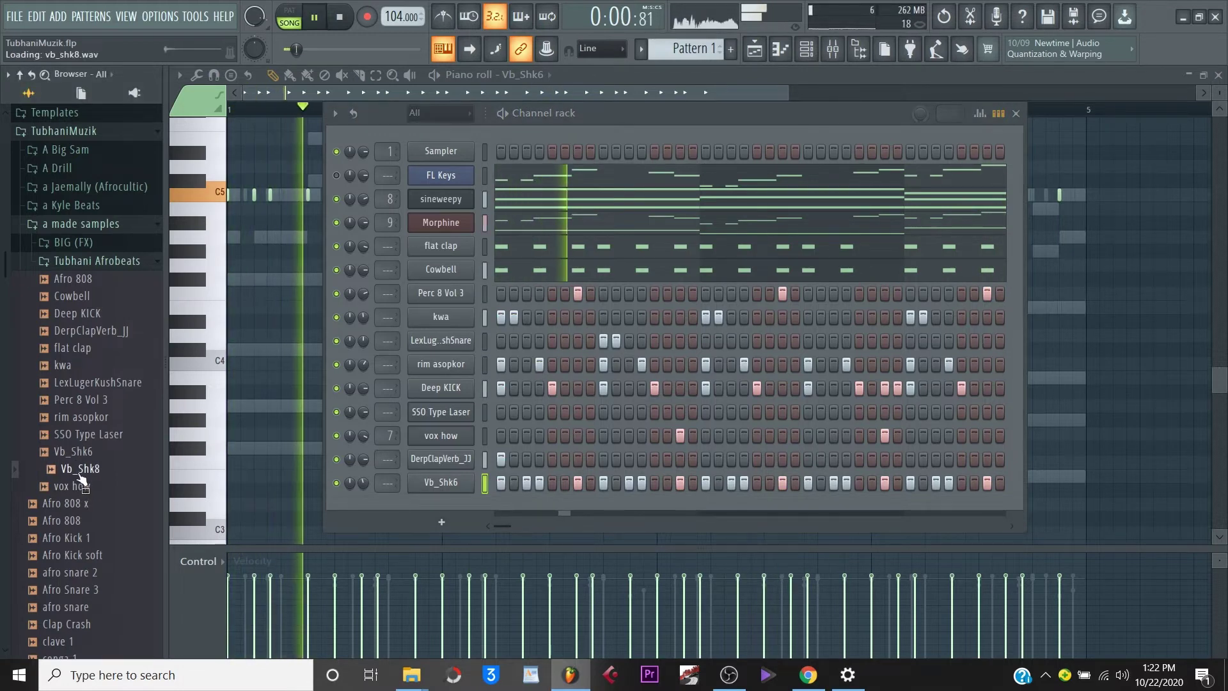
drag(82, 478, 384, 506)
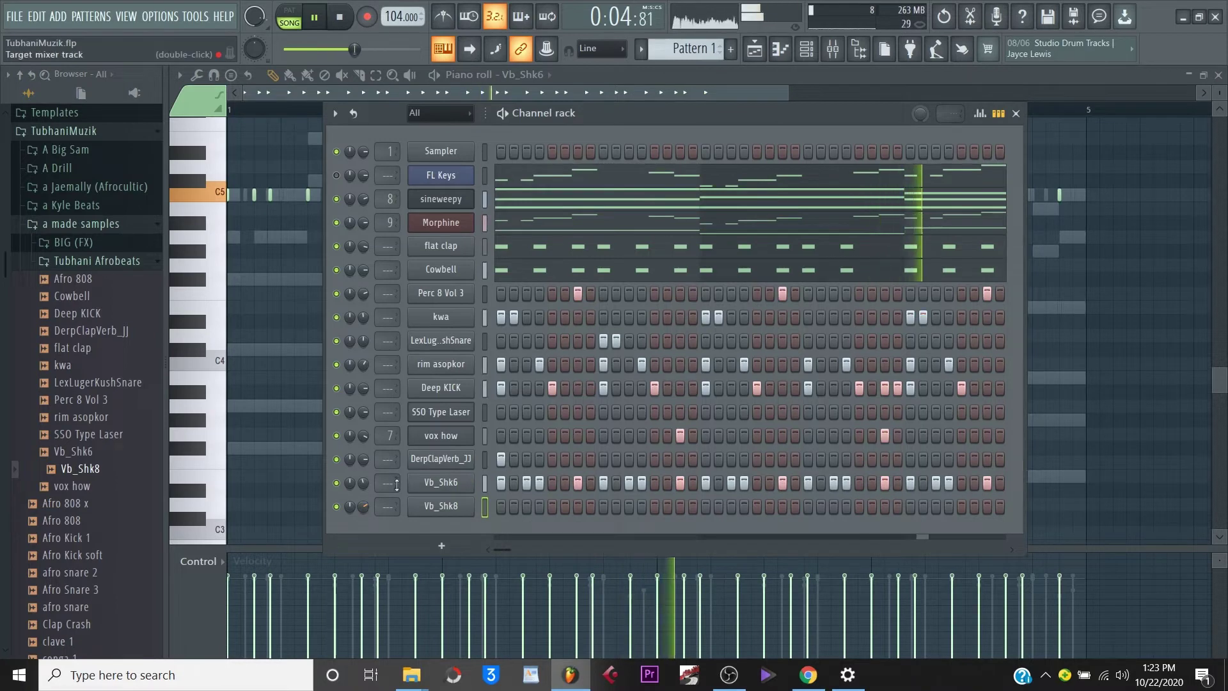
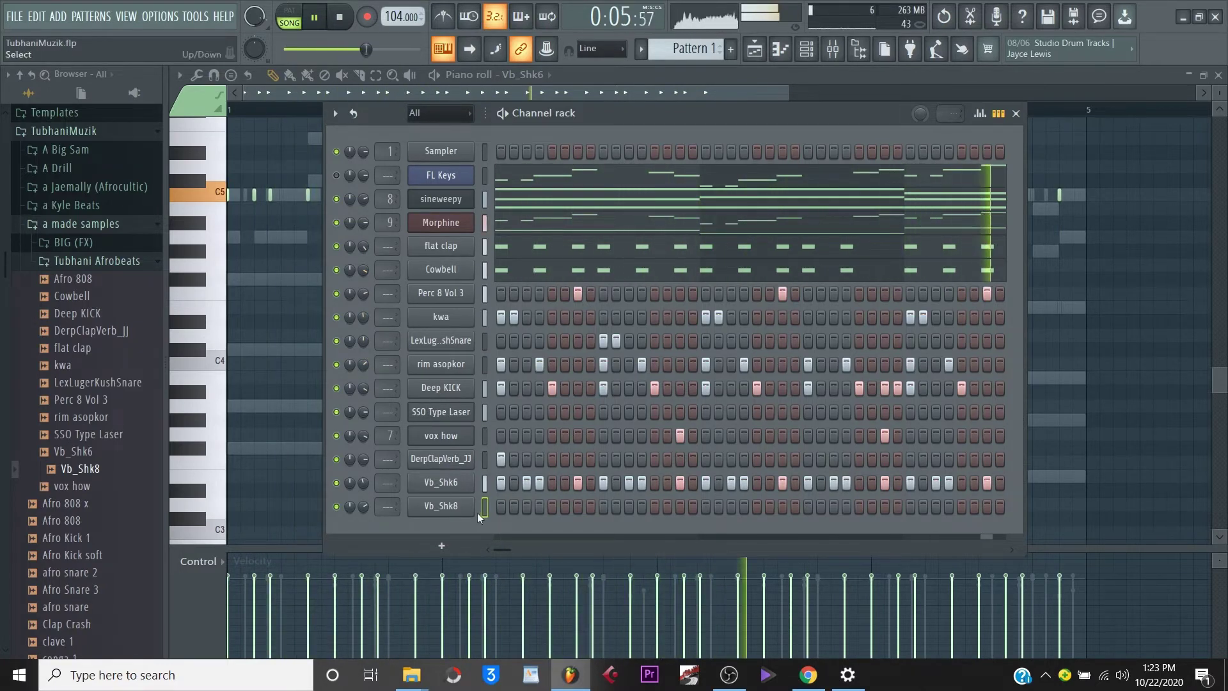
right_click(448, 506)
click(487, 455)
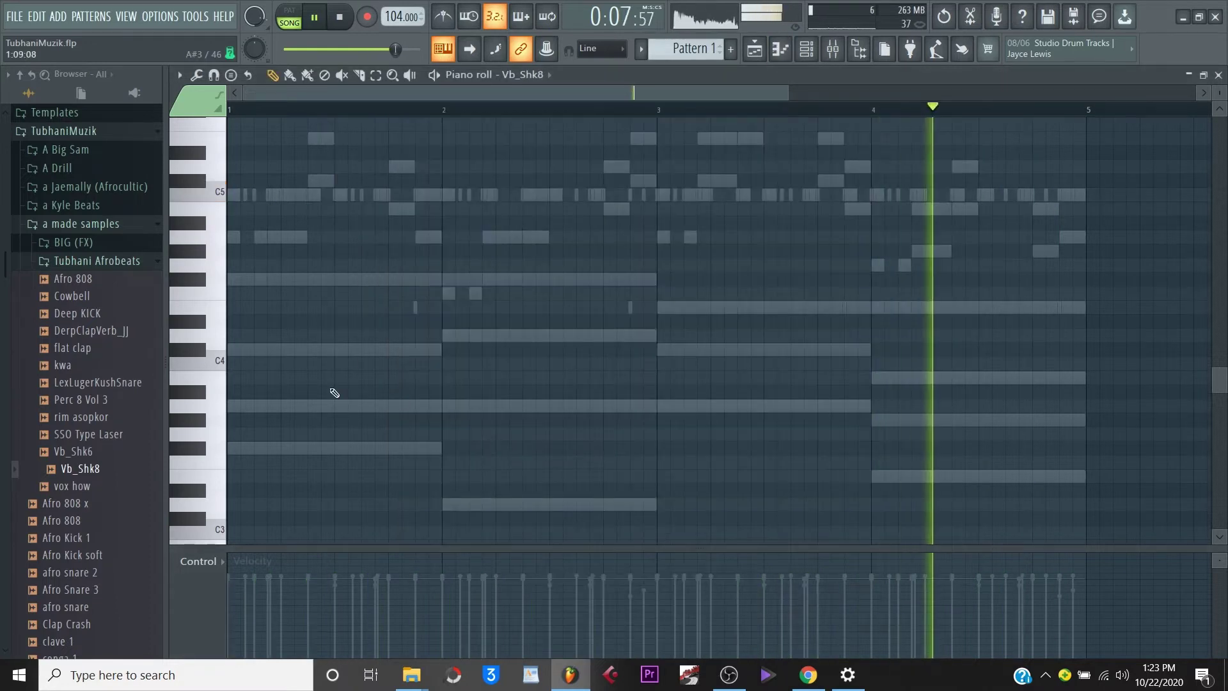
Draw three Vb_Shk8 hits on C5 around steps 1, 3 and 4 and repeat that beat across bar 1.
key(space)
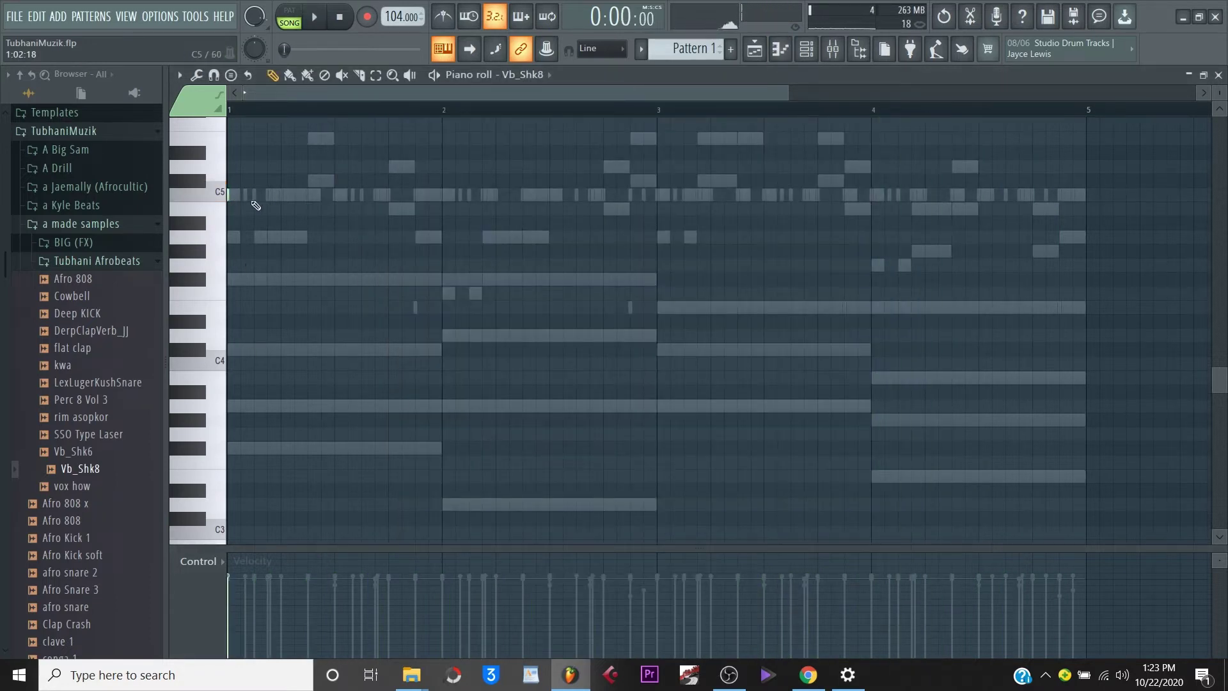
drag(789, 95, 443, 95)
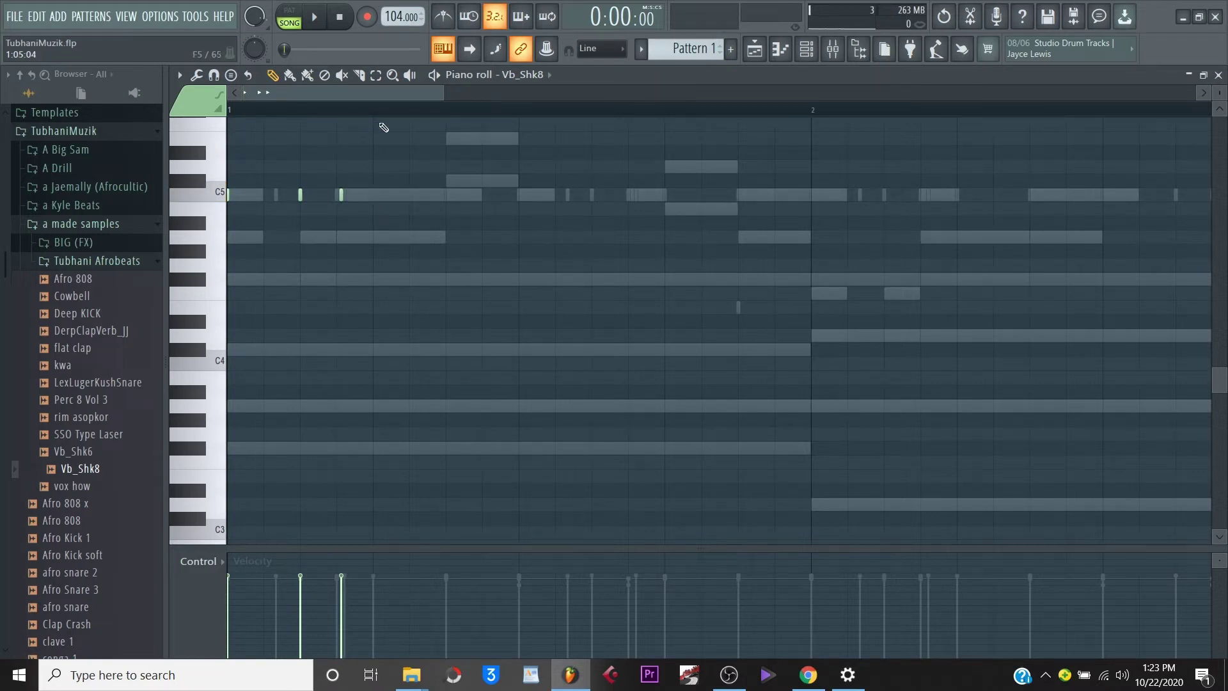
drag(376, 118, 2, 128)
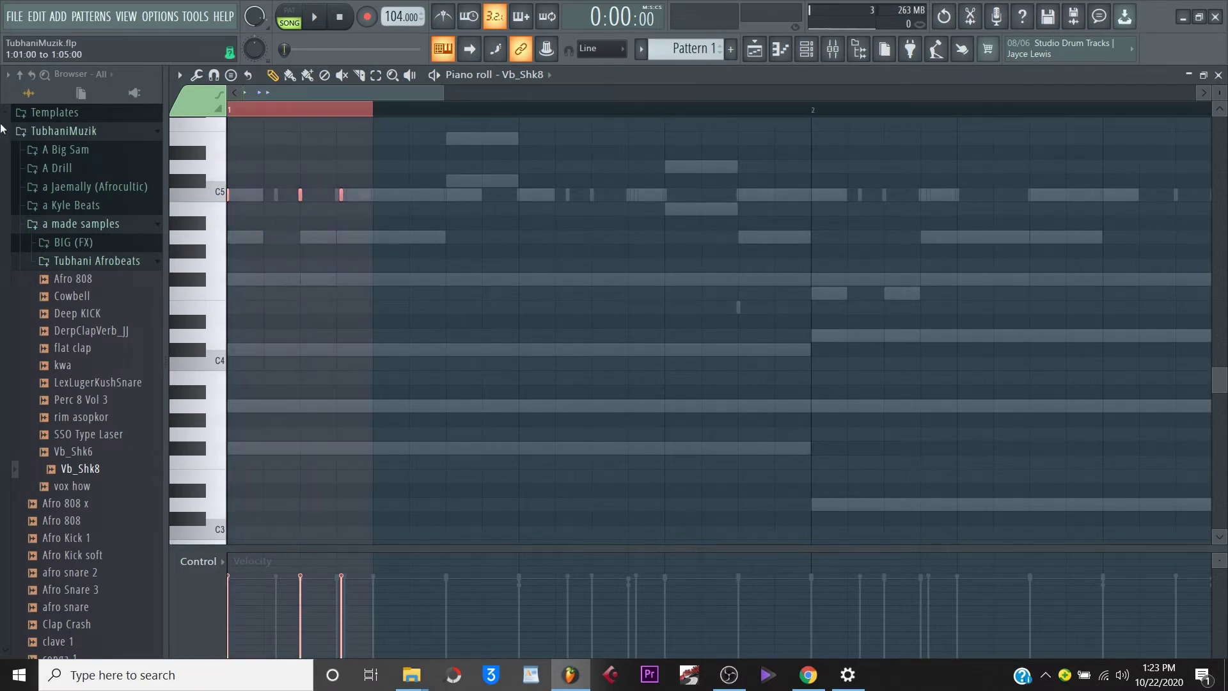
key(ctrl+b)
key(ctrl+b)
key(ctrl+b)
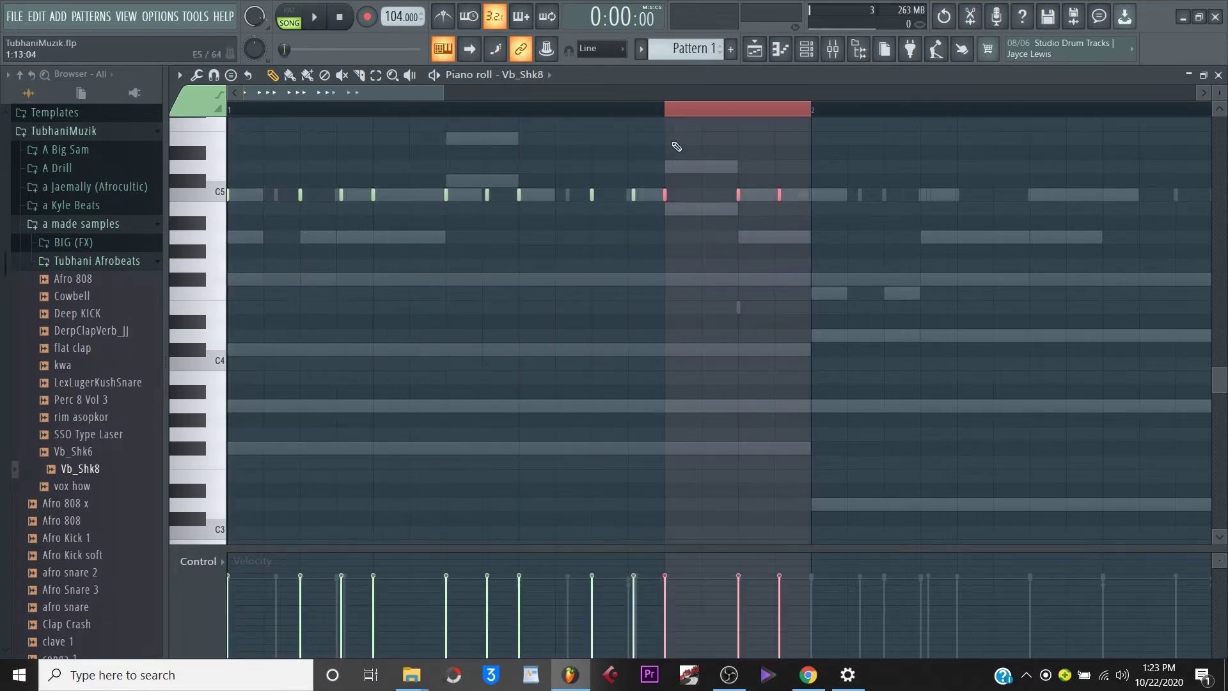
Duplicate the Vb_Shk8 notes of bar 1 through bar 4 and play the result.
drag(814, 114, 229, 125)
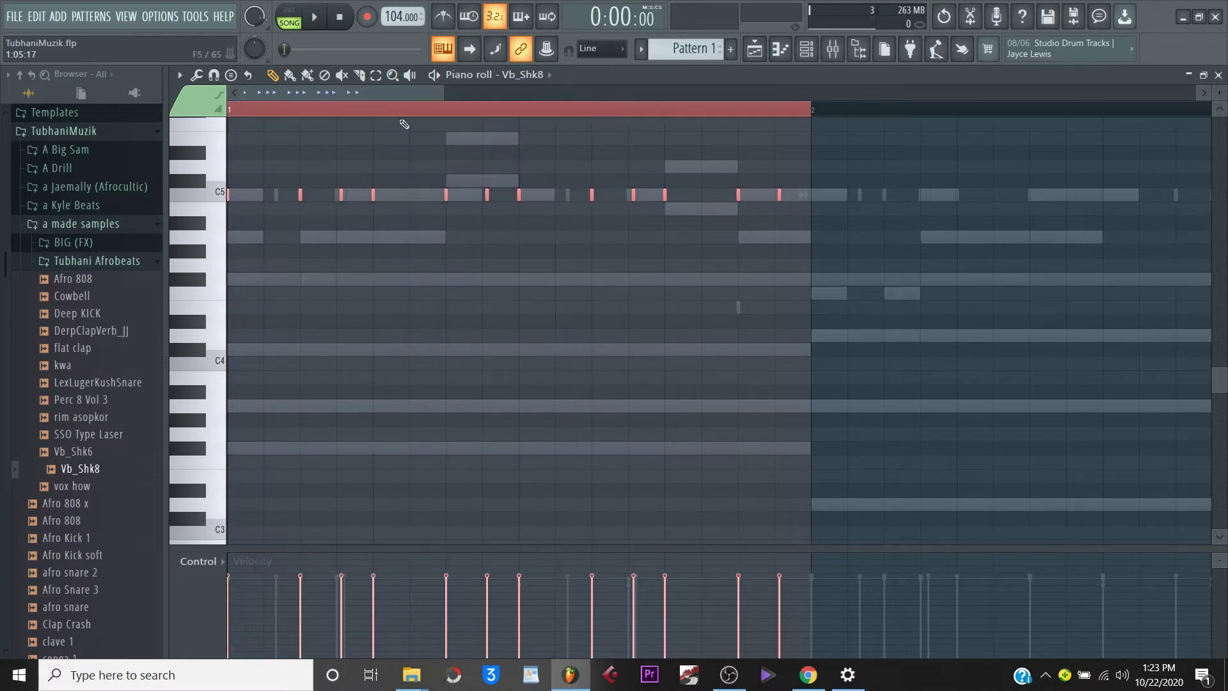
drag(445, 92, 1124, 93)
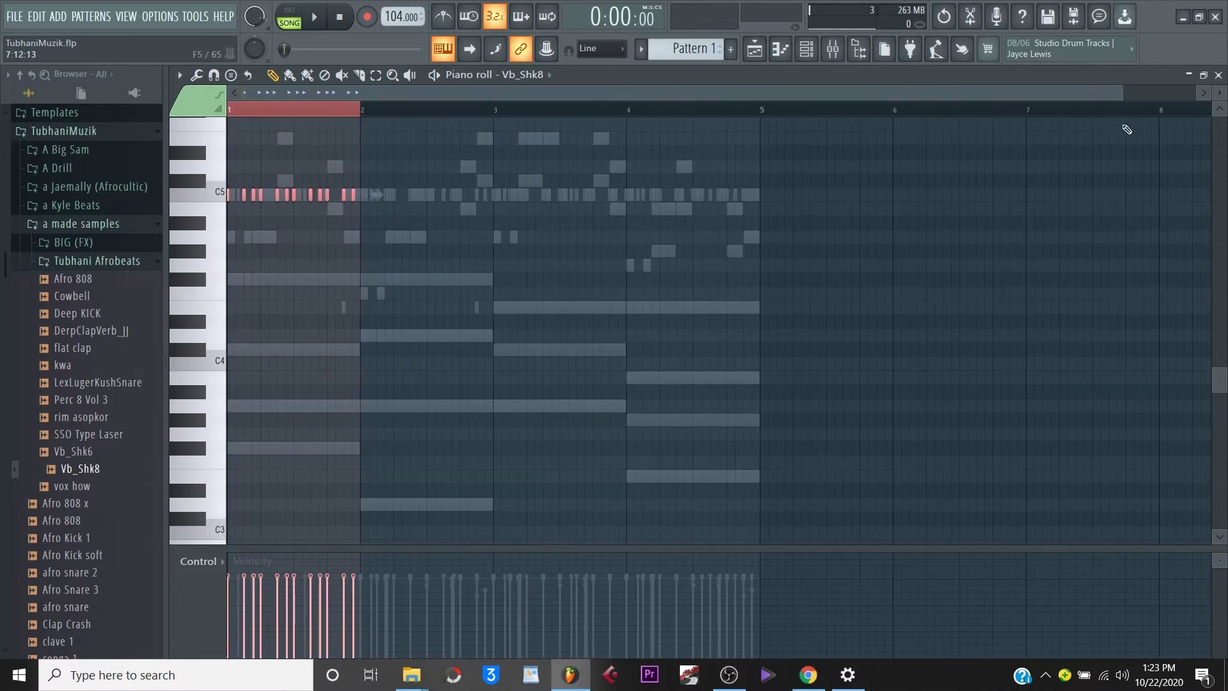
key(ctrl+b)
key(ctrl+b)
key(ctrl+b)
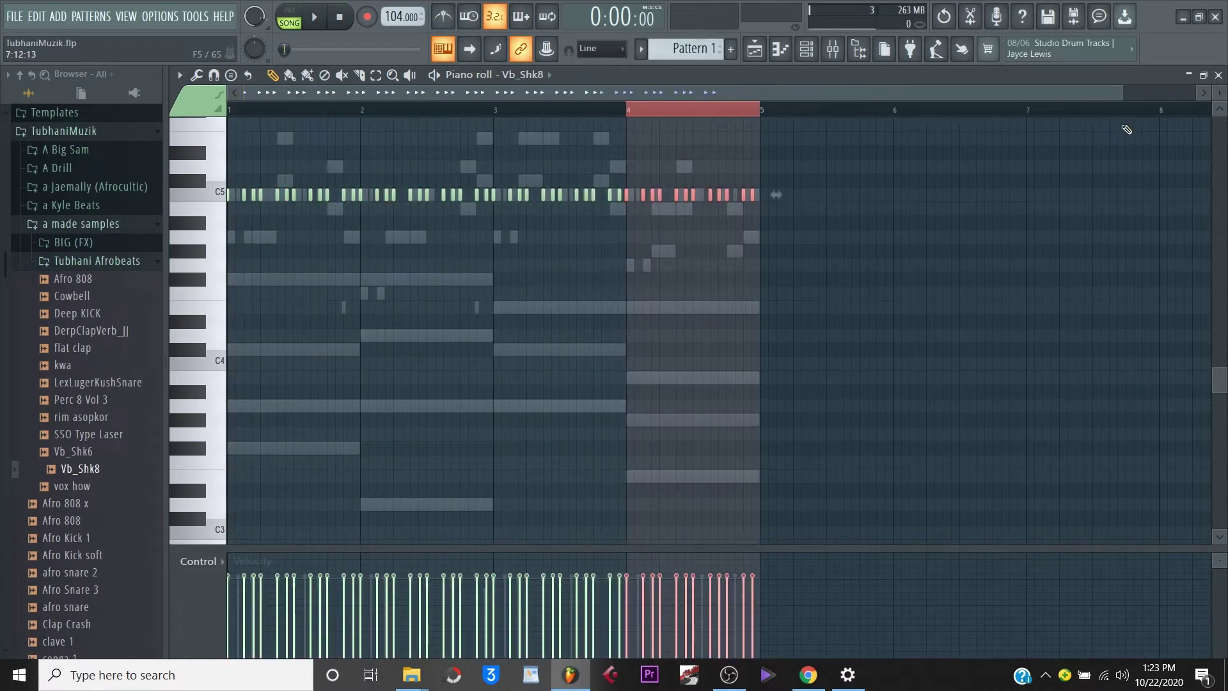
key(space)
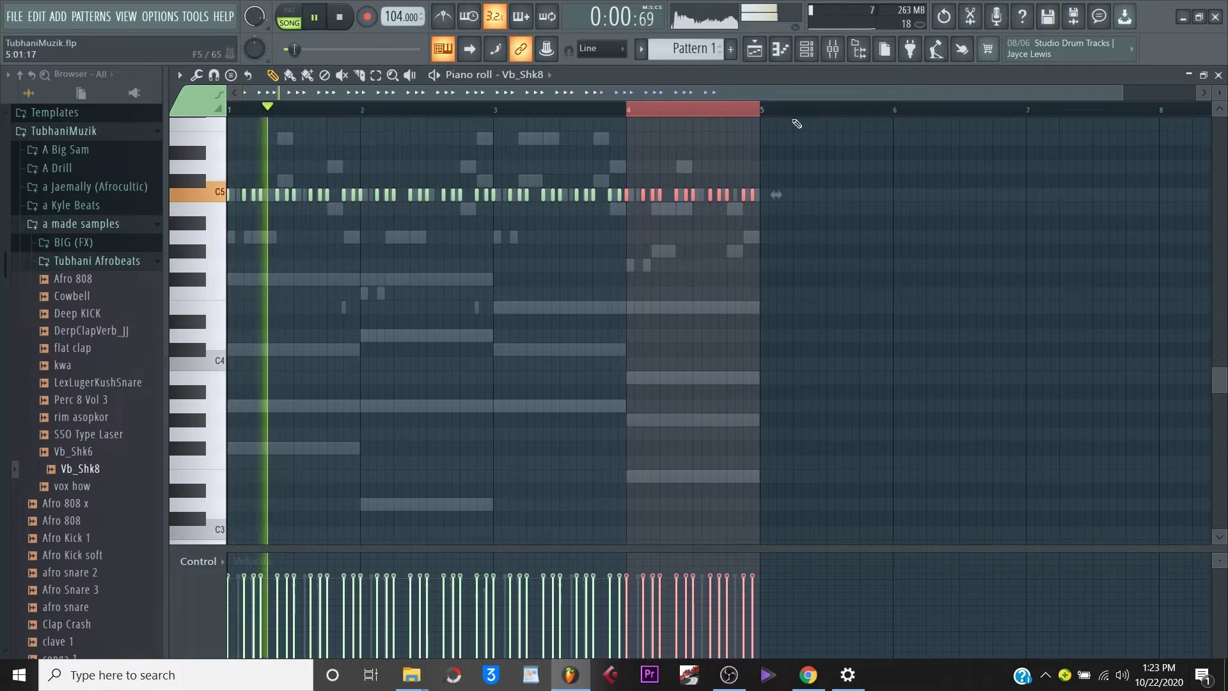
Lower the Vb_Shk8 channel's volume and look through its sampler and miscellaneous settings.
click(806, 49)
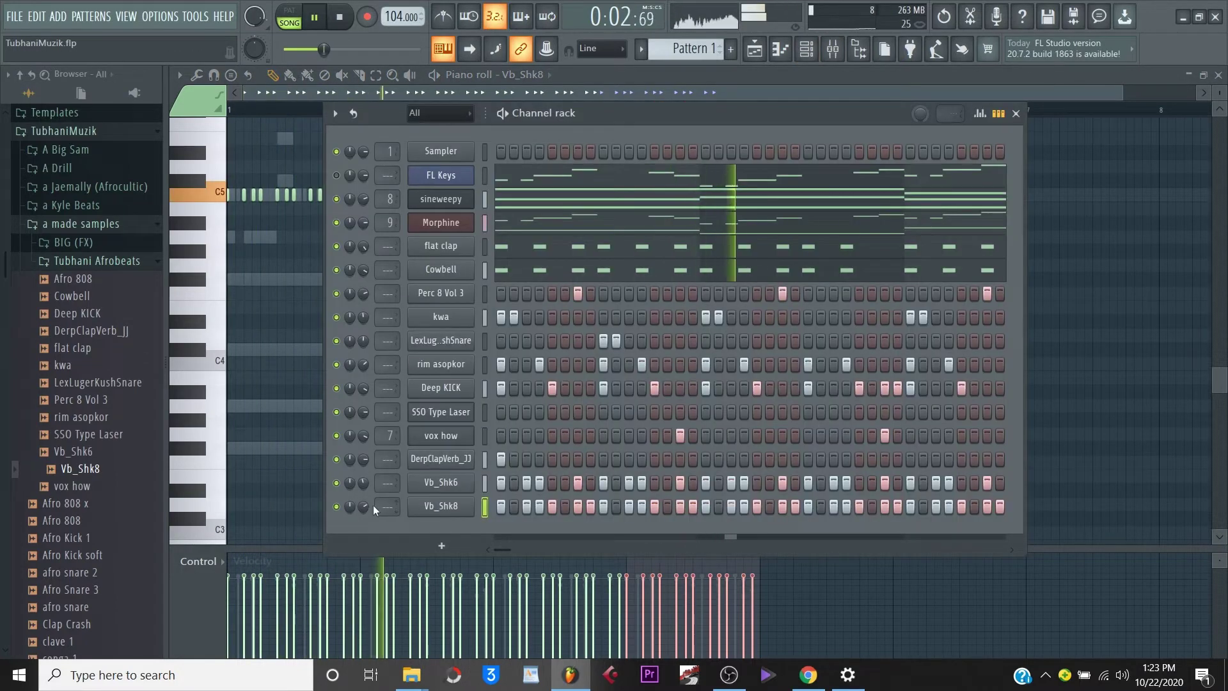
drag(363, 507, 364, 518)
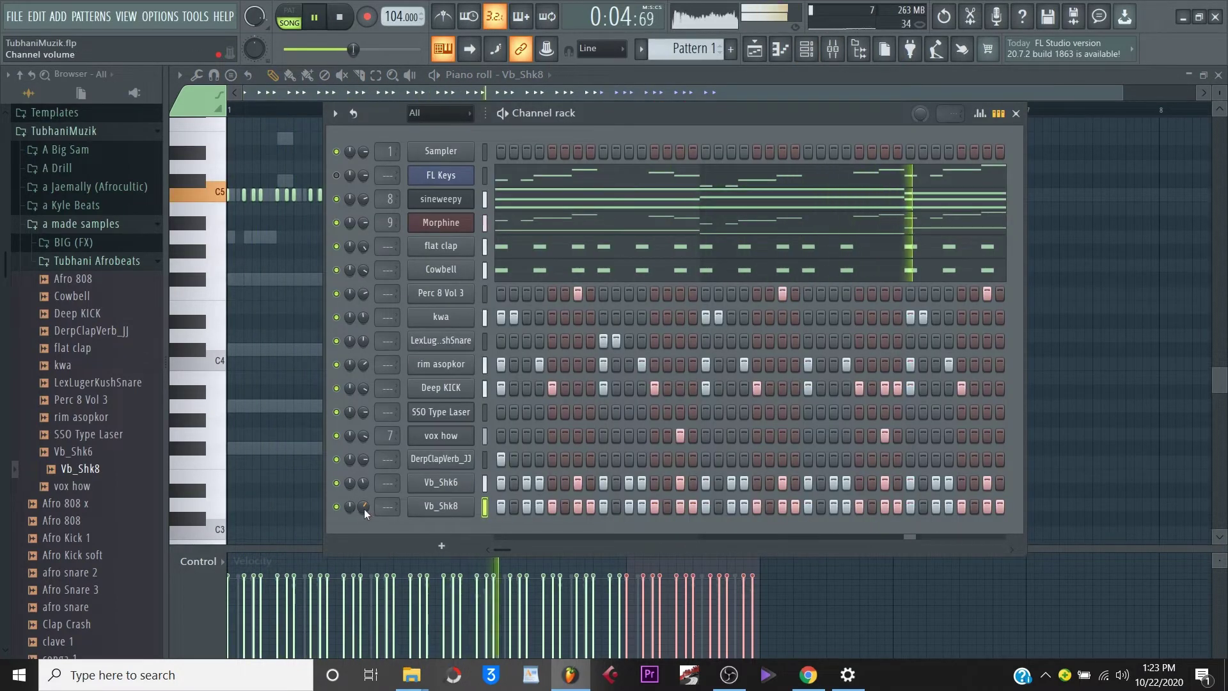
click(437, 508)
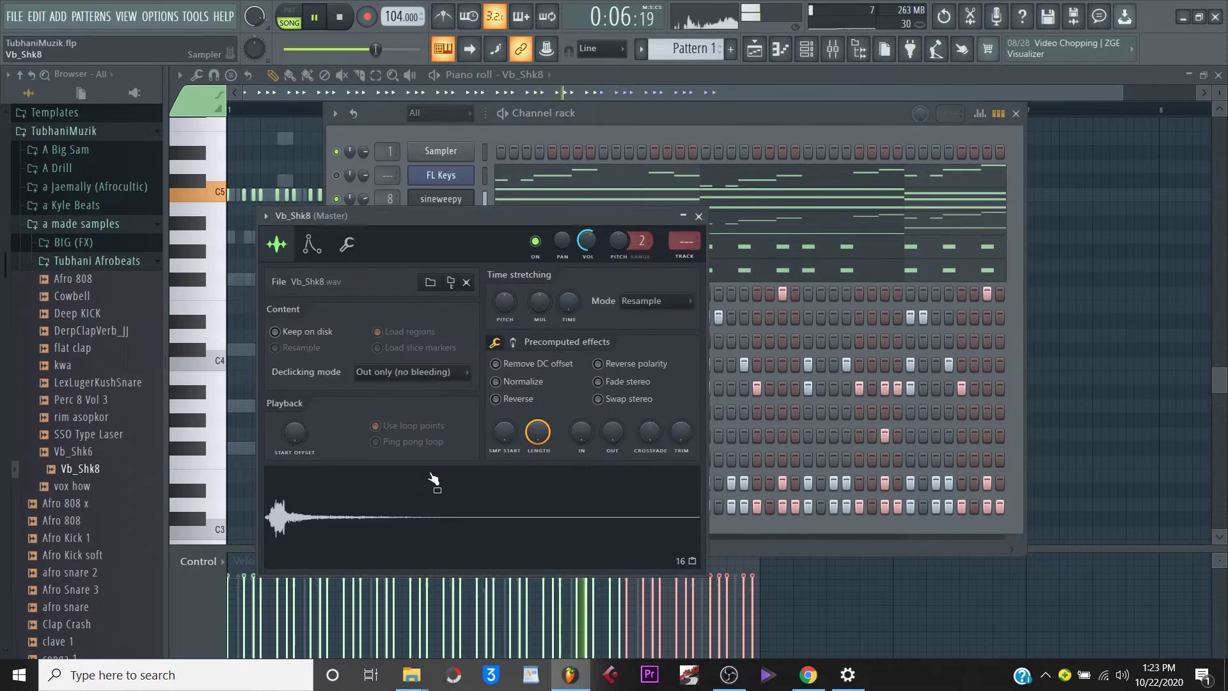
click(362, 244)
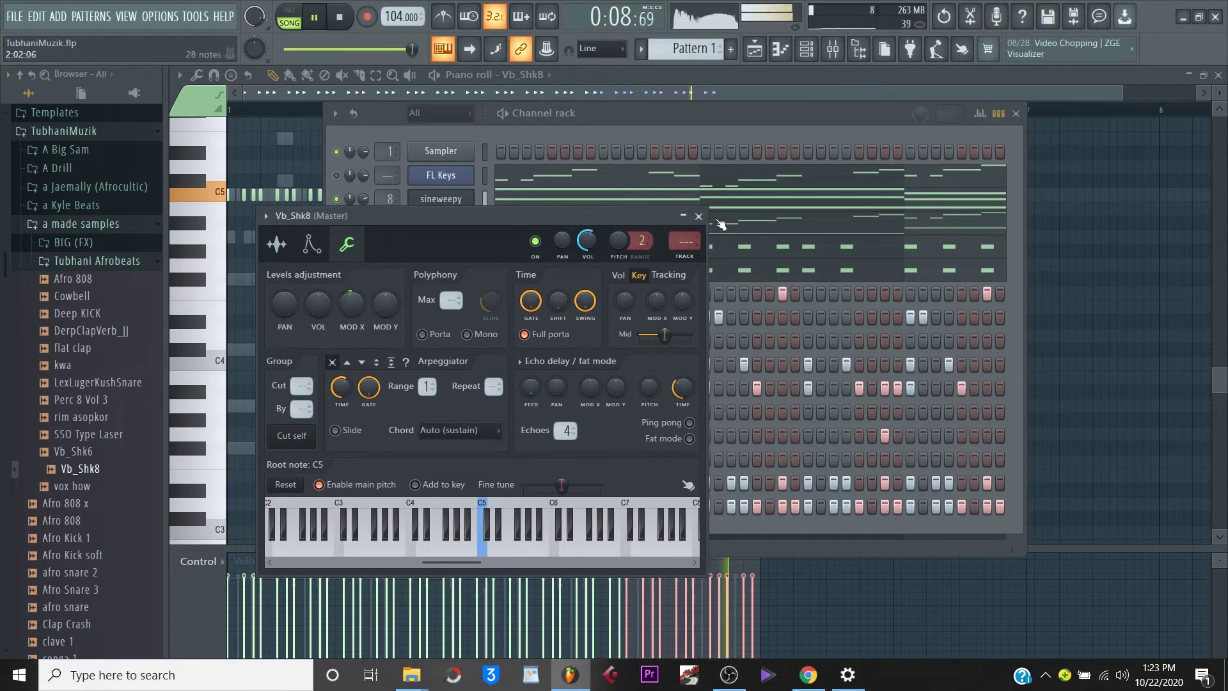
click(698, 216)
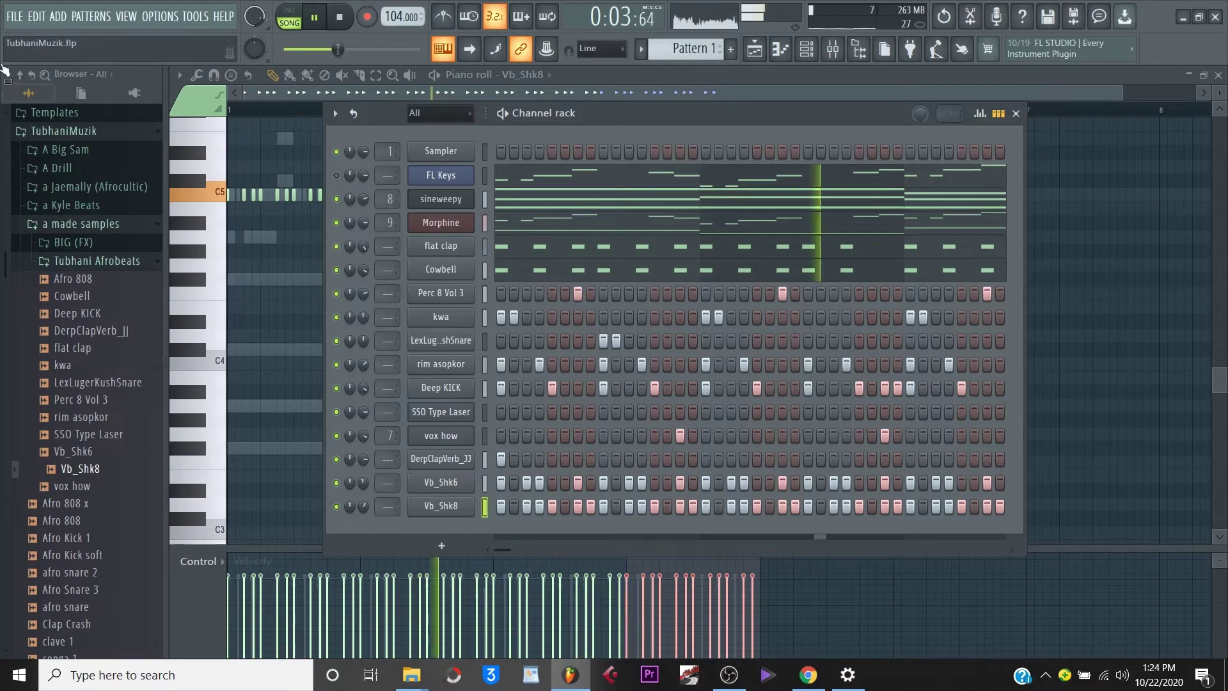
Stop playback, add a MiniSynth channel and load its Lead Monoblip preset.
key(space)
click(57, 16)
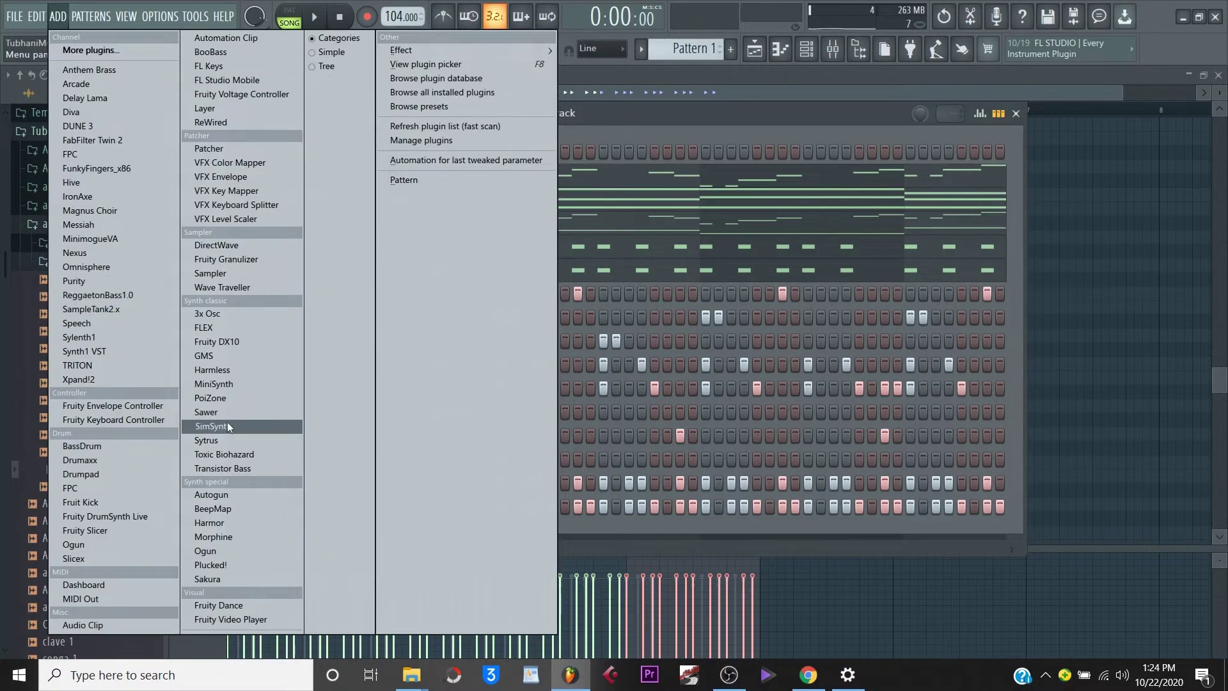
click(228, 385)
click(647, 593)
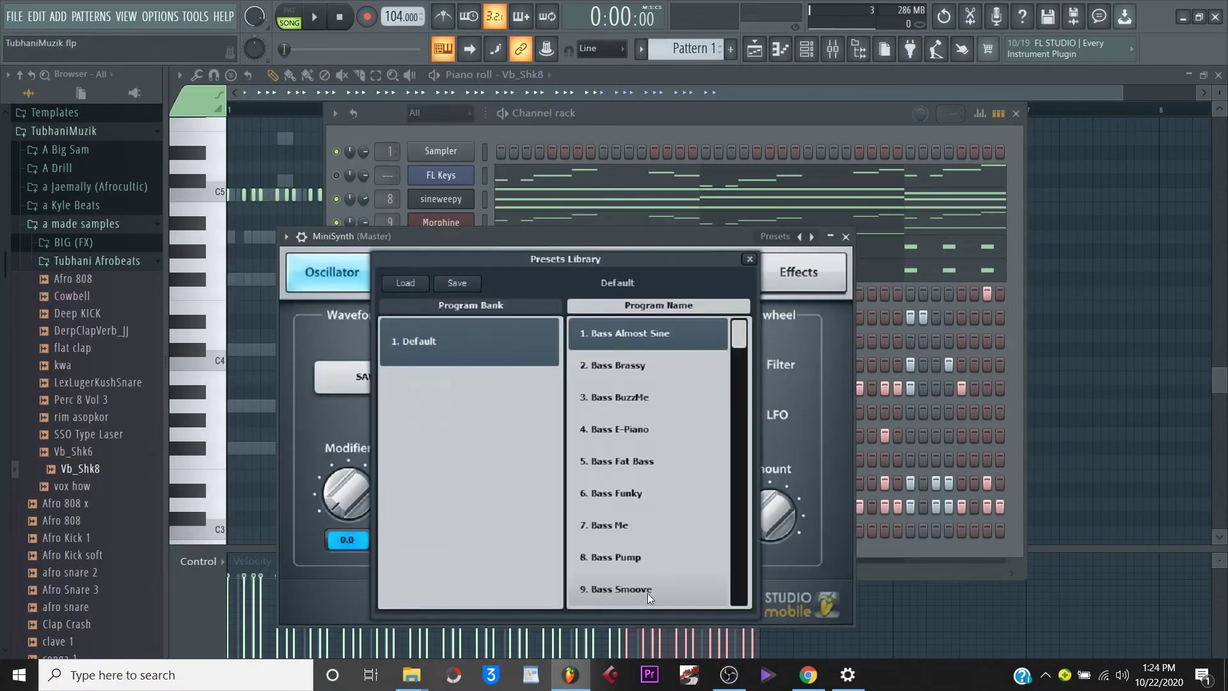
drag(738, 334, 736, 490)
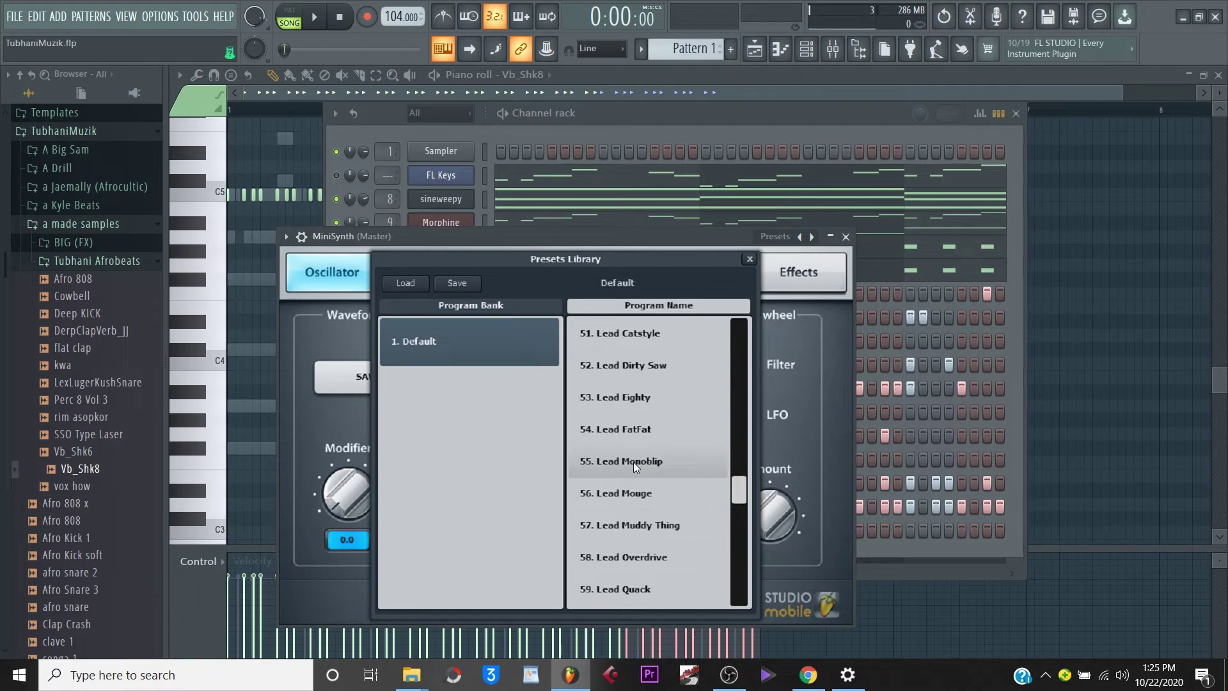
click(634, 463)
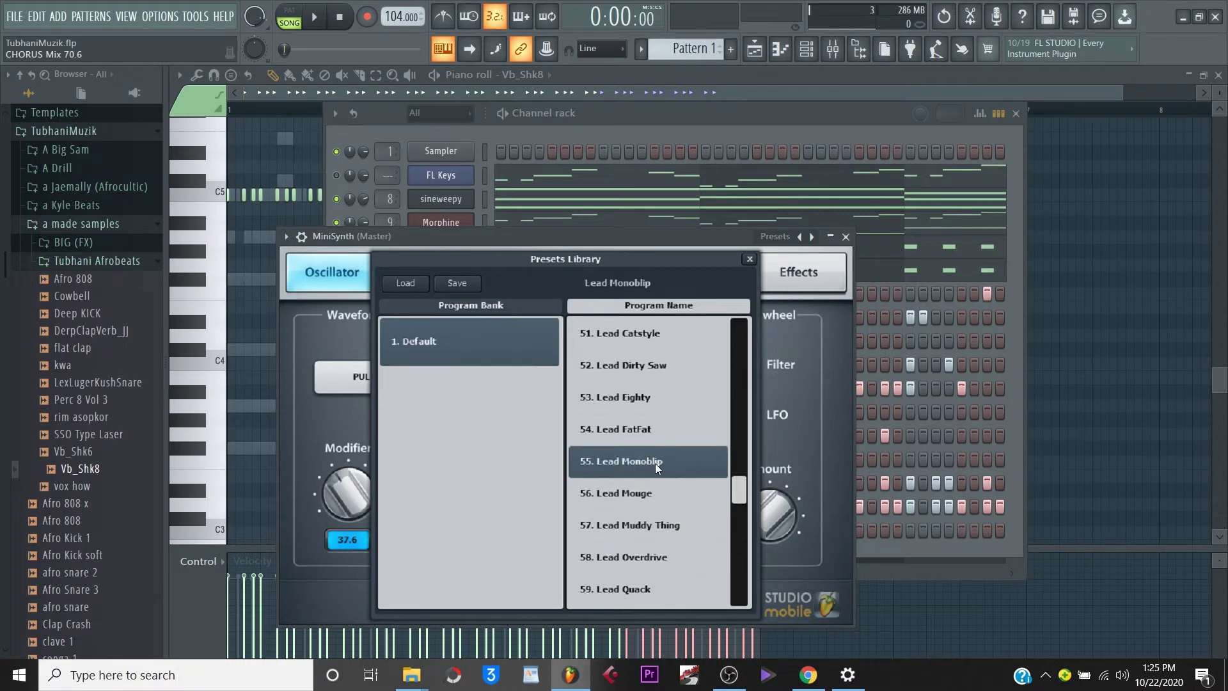
double_click(662, 463)
Open the MiniSynth channel's piano roll and start the lead with a one-step C#6 note on step 6 of bar 1.
click(700, 126)
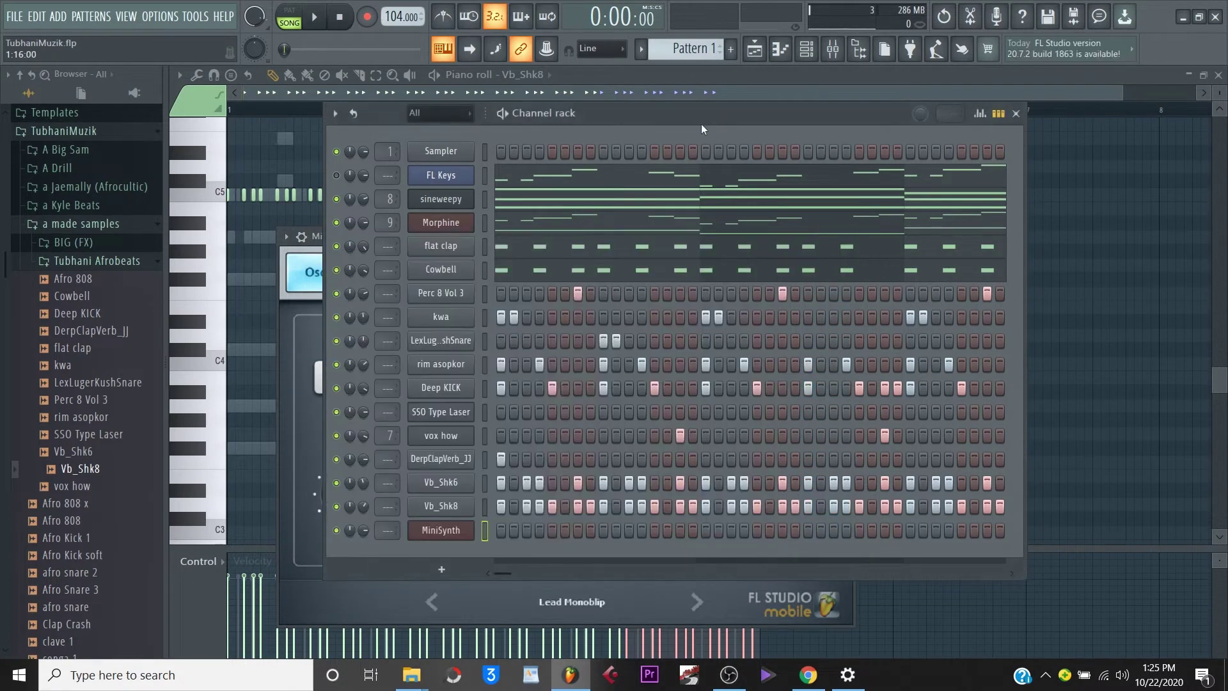
right_click(453, 530)
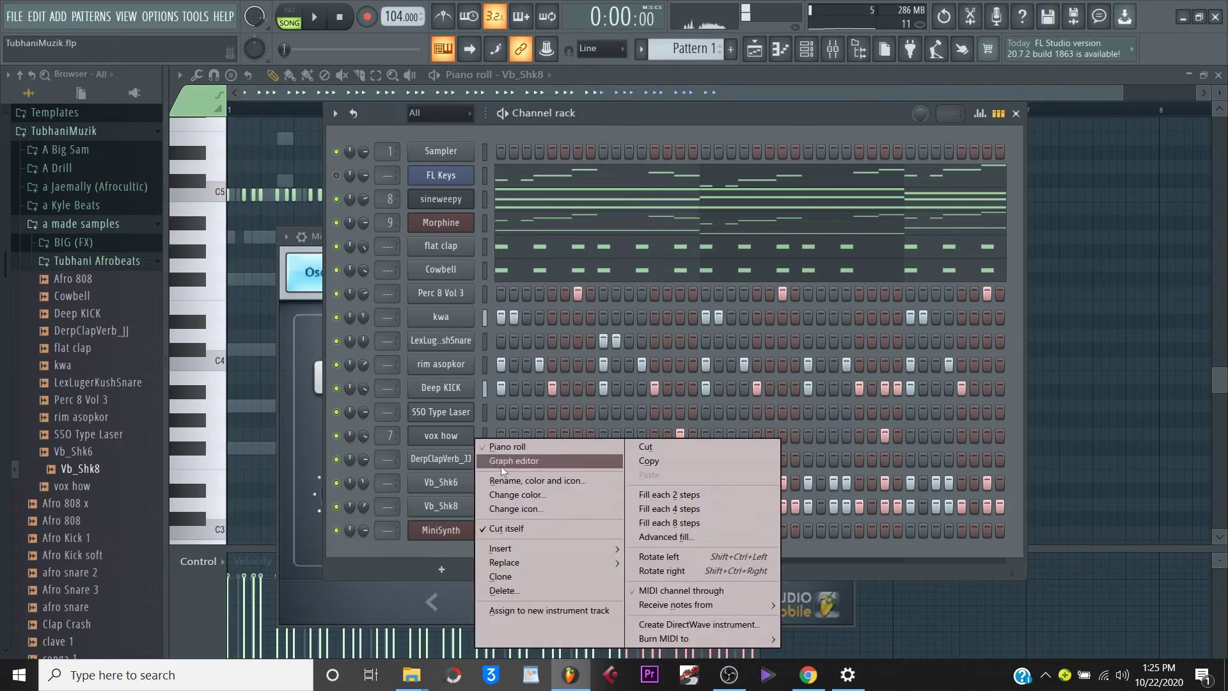
click(515, 447)
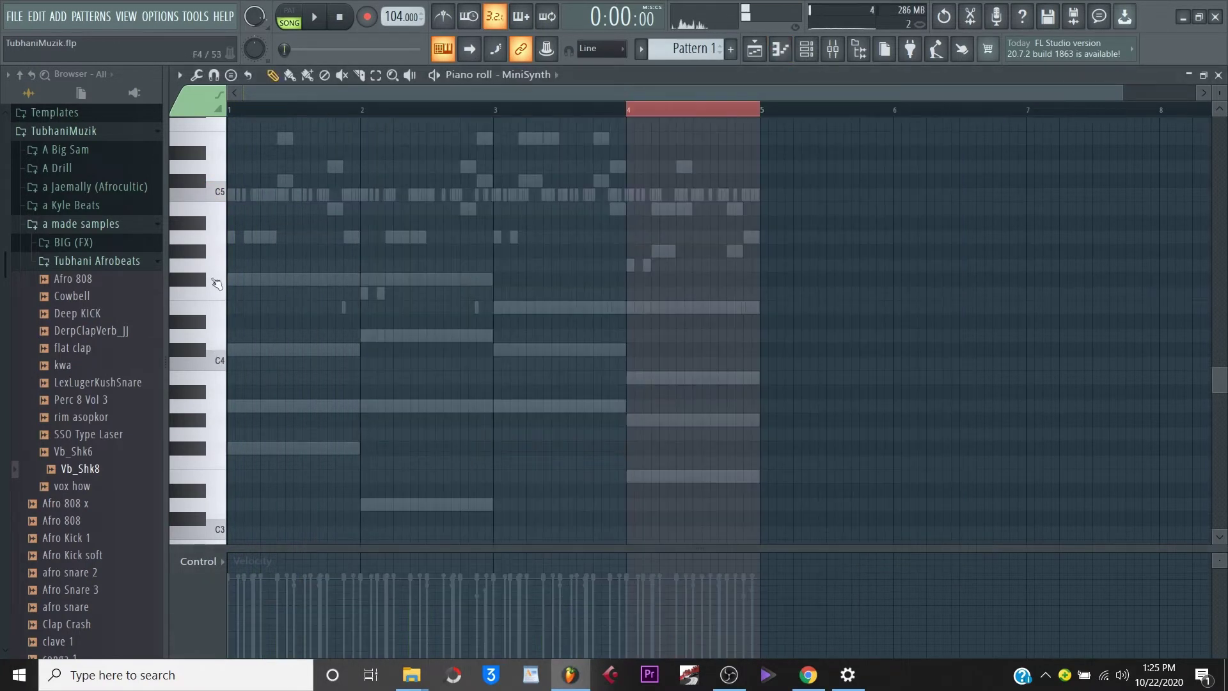
scroll(220, 263, up, 4)
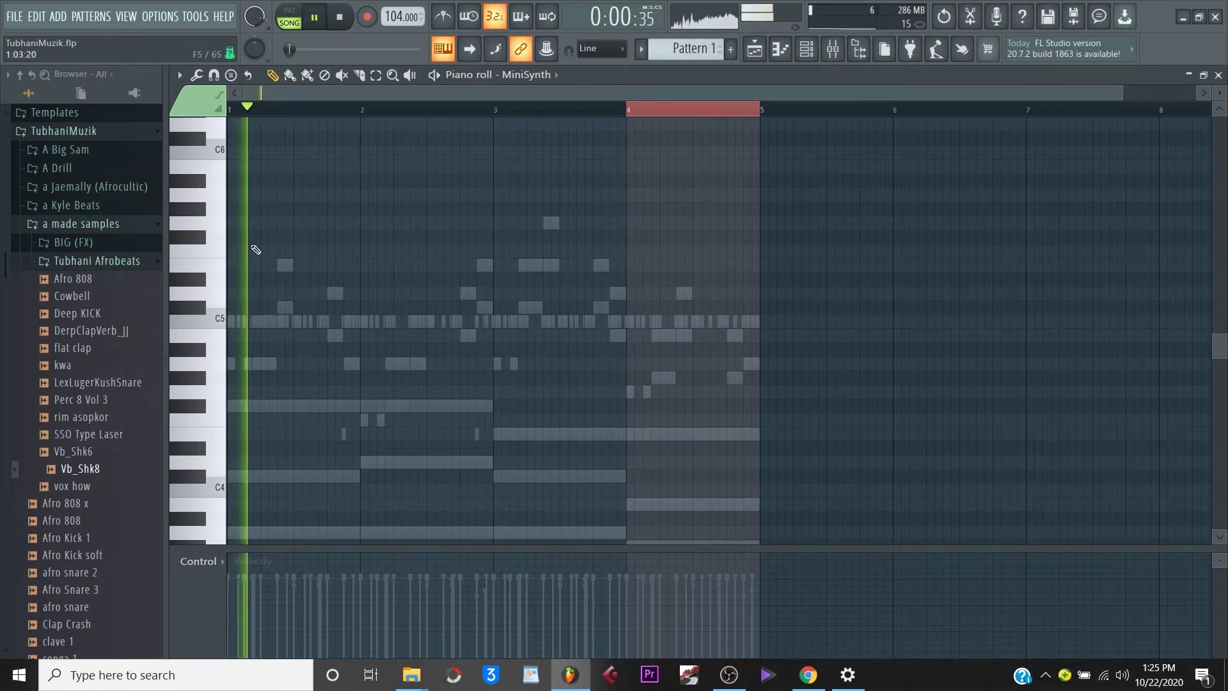
scroll(247, 247, up, 2)
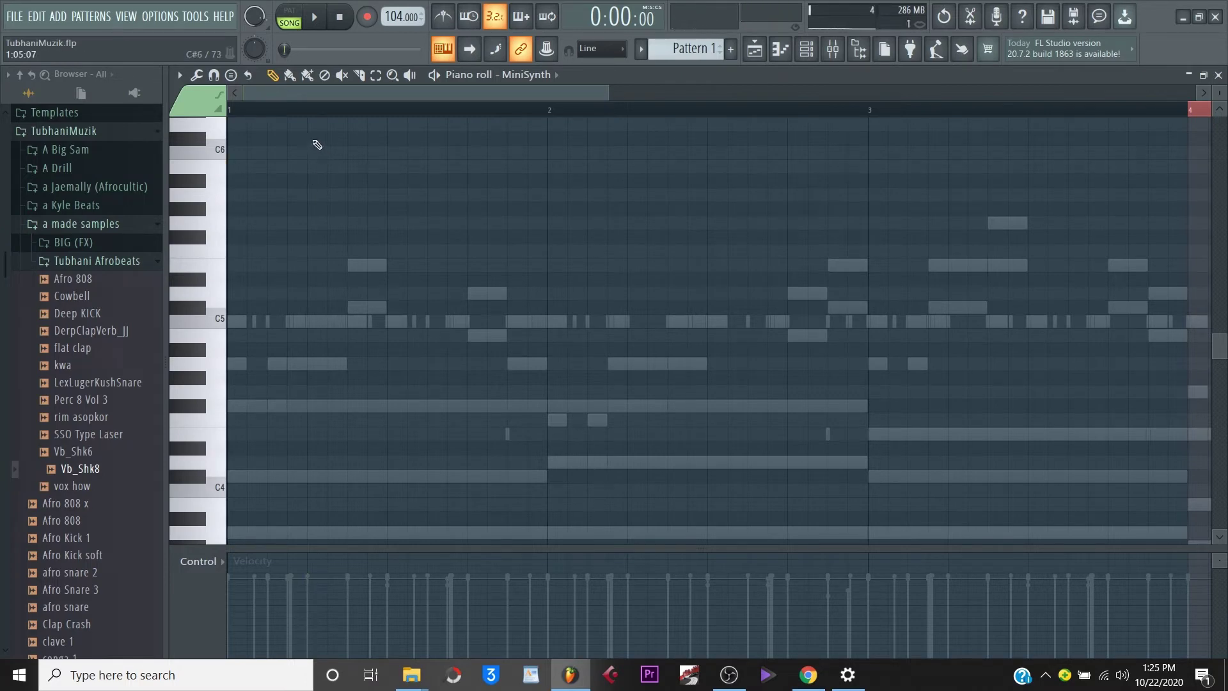
key(space)
scroll(367, 203, up, 1)
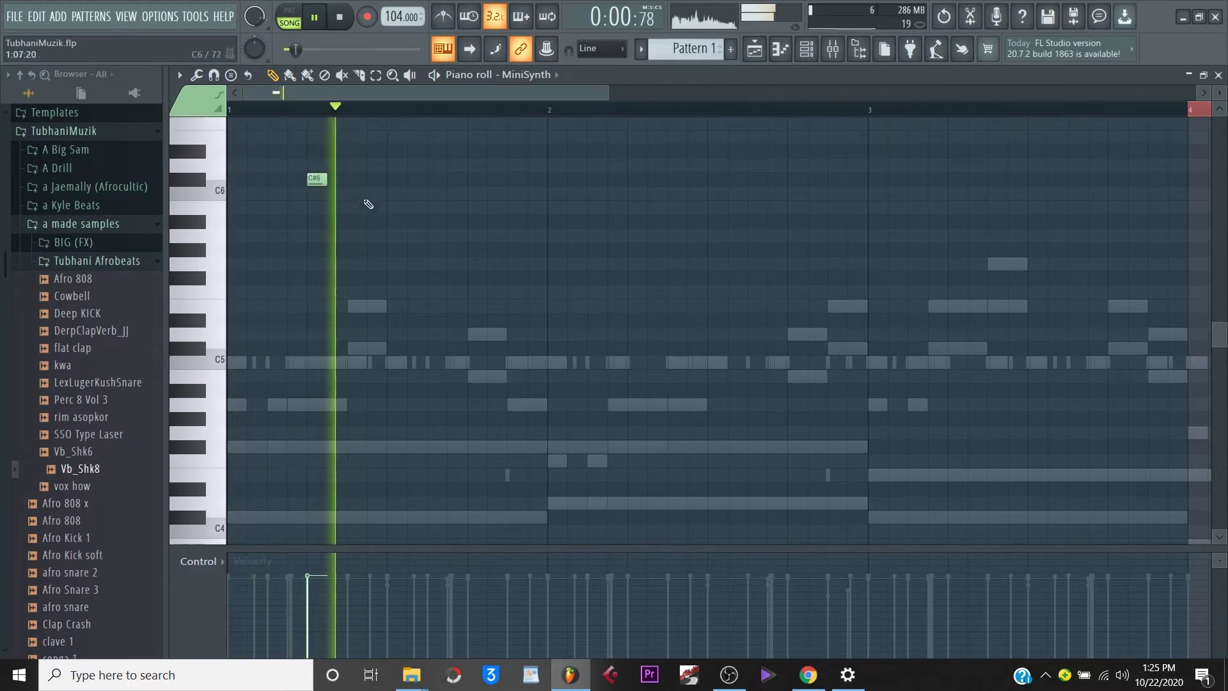
key(space)
key(space)
mouse_move(317, 182)
mouse_down()
mouse_move(354, 182)
mouse_move(334, 181)
mouse_up()
key(space)
key(space)
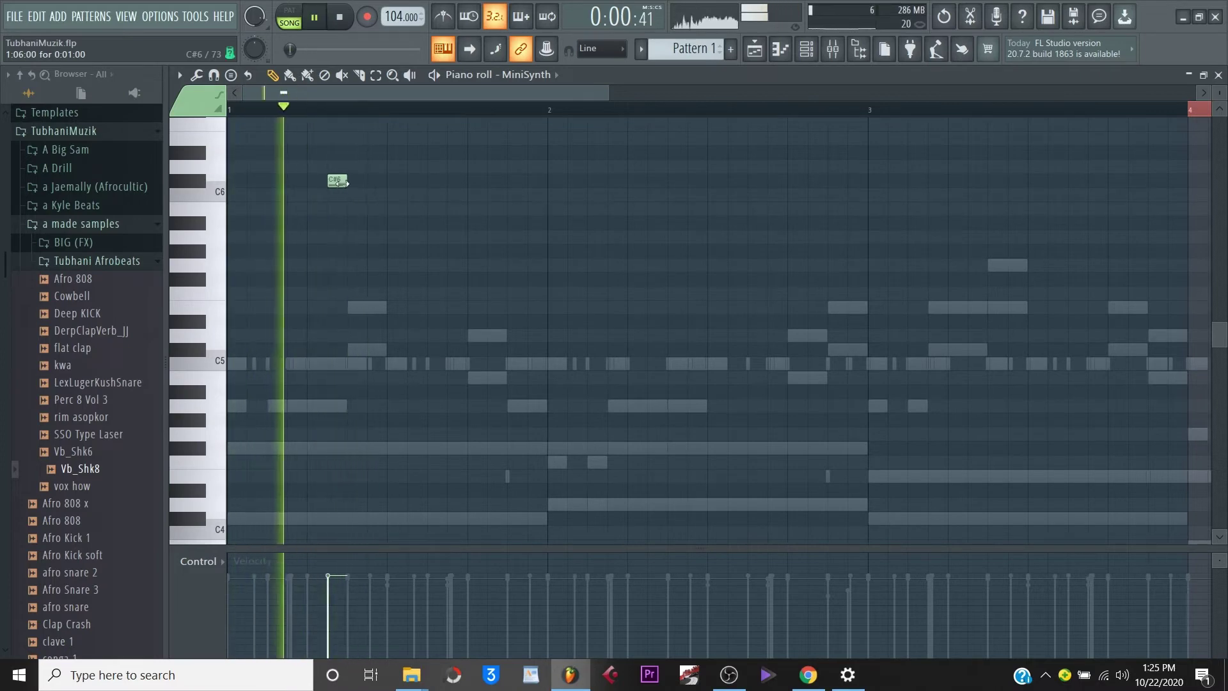
Continue the lead with C#6, D6, C#6, B5, A5 and G#5 on steps 7 to 12 of bar 1.
key(space)
scroll(354, 203, up, 1)
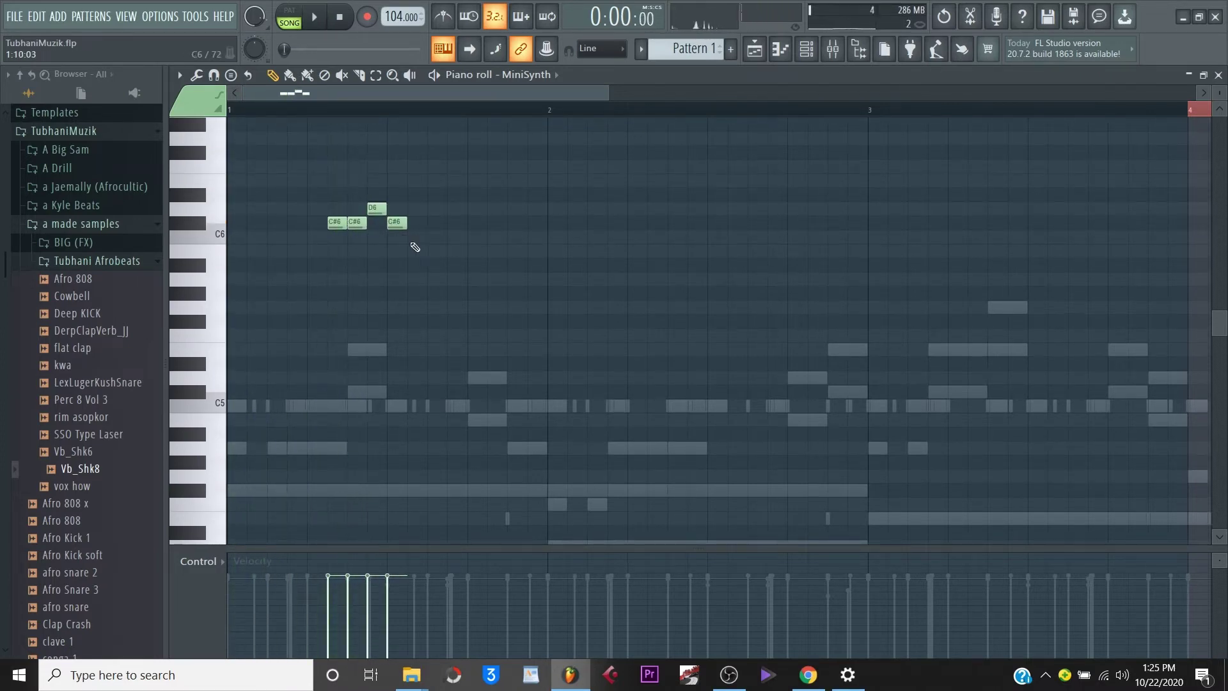
key(space)
key(space)
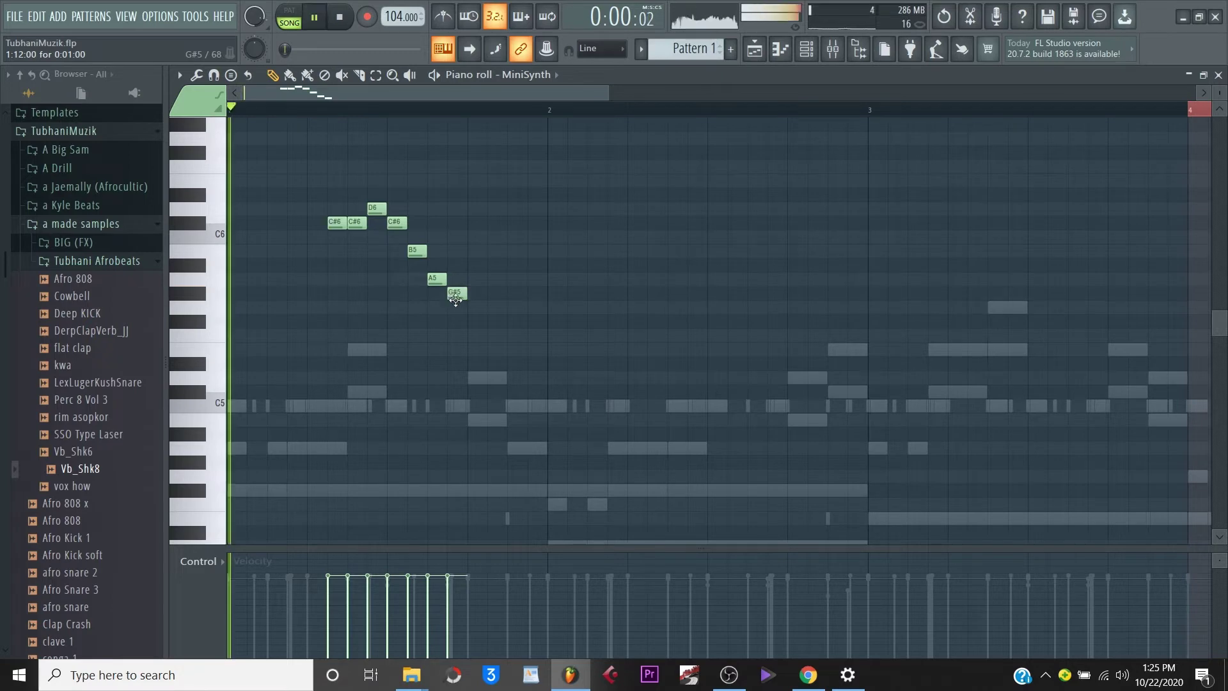
Spread the B5, A5 and G#5 notes to steps 11, 13 and 15 and add F#5 at the start of bar 2.
drag(456, 297, 516, 294)
key(space)
key(space)
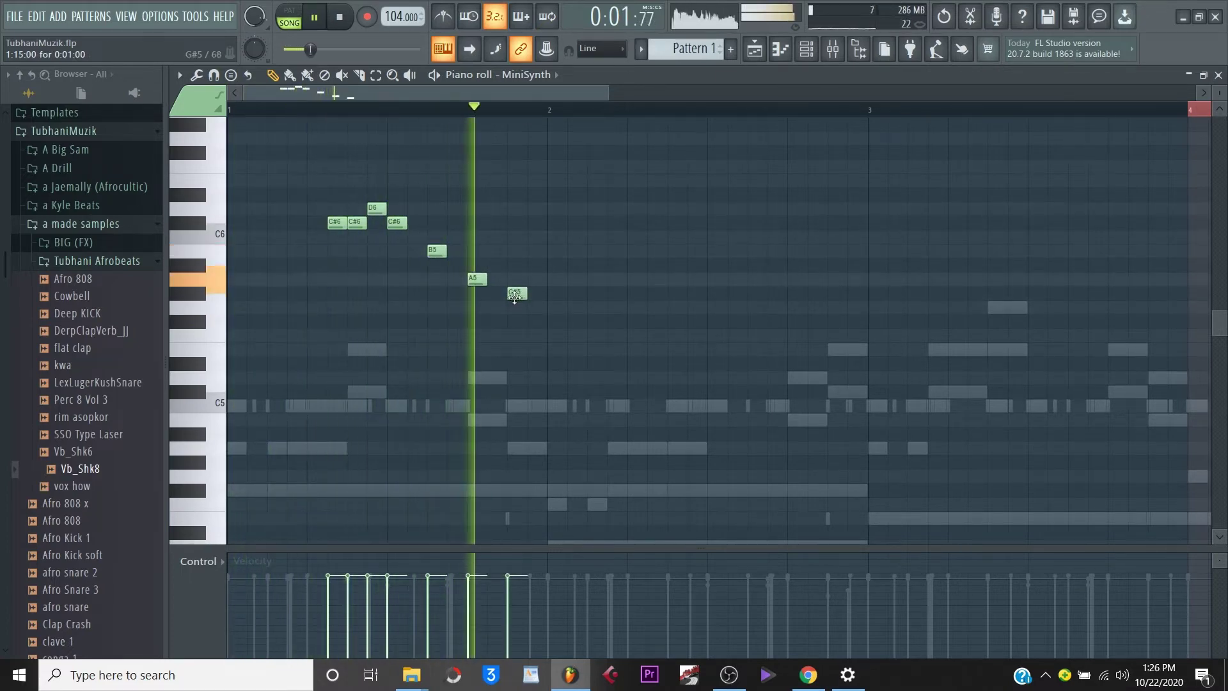
key(space)
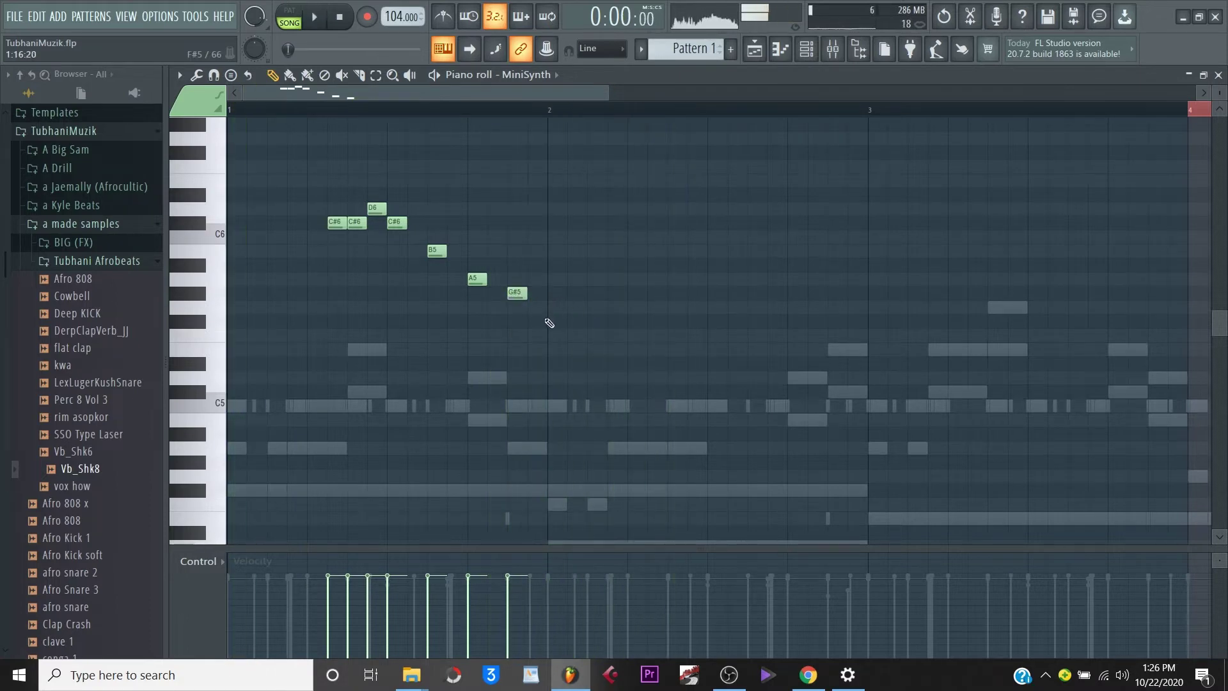
key(space)
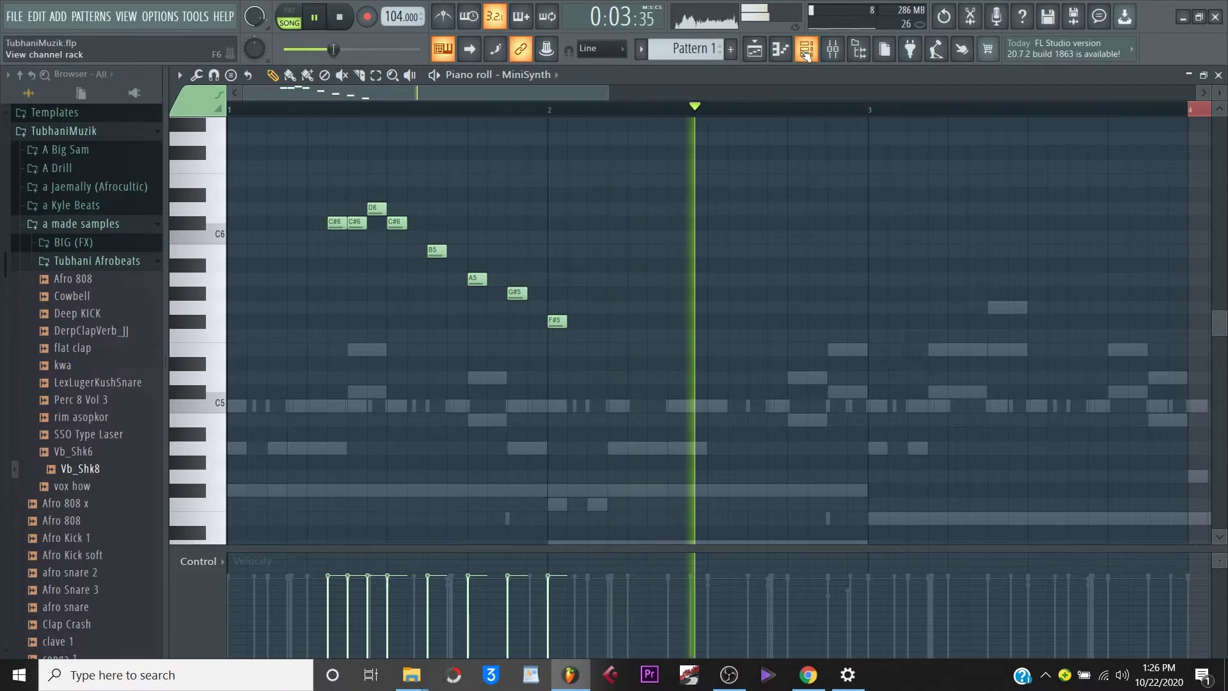
Set the MiniSynth channel's volume to about 66% and stop playback.
key(F6)
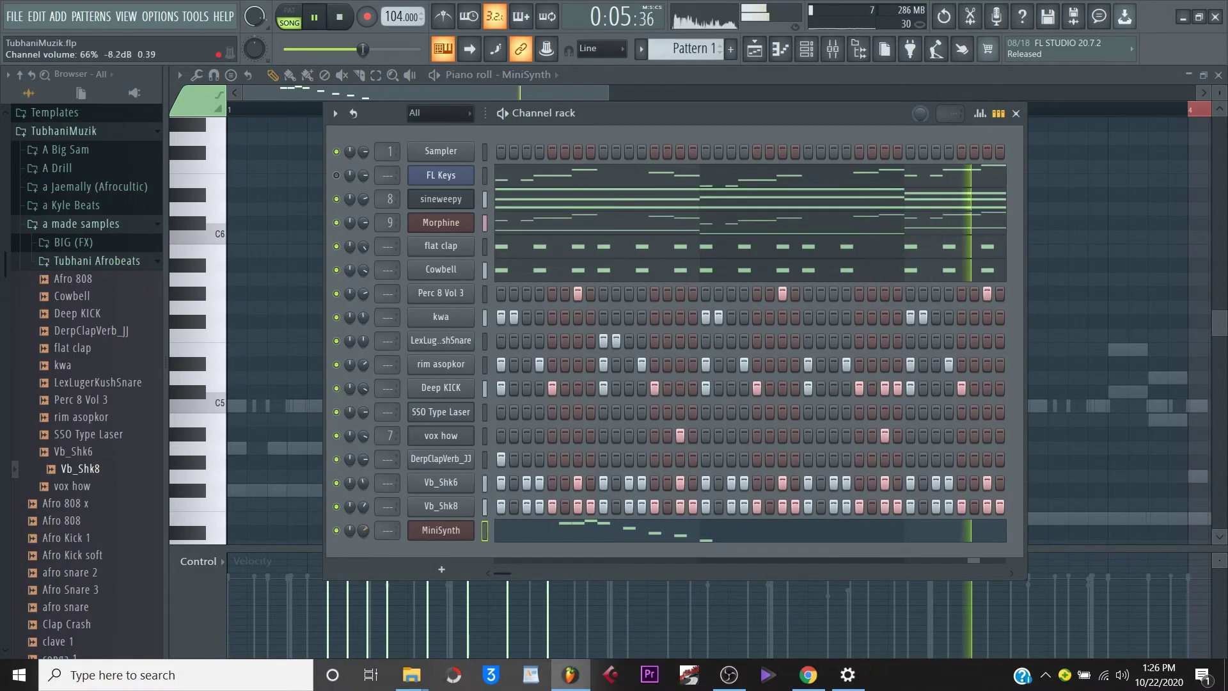
drag(486, 92, 510, 94)
key(space)
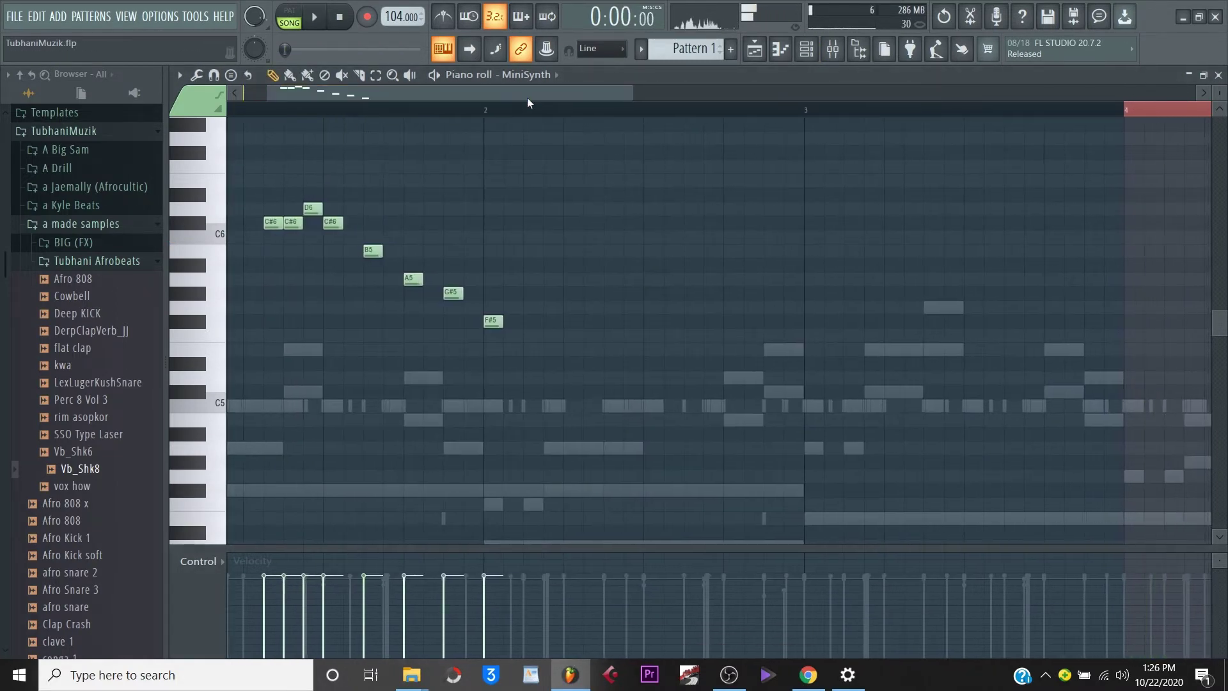
Set playback to start at bar 3 and place A5 notes on steps 7 and 8 of that bar.
drag(633, 96, 692, 95)
click(723, 107)
key(space)
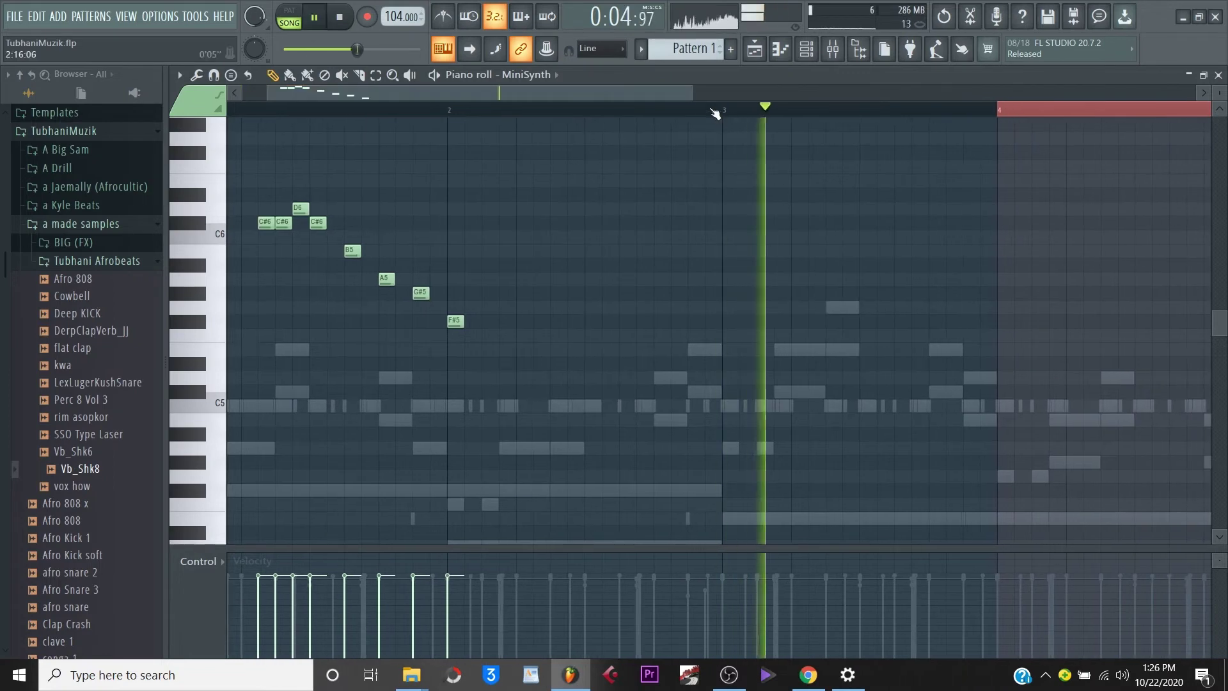
key(space)
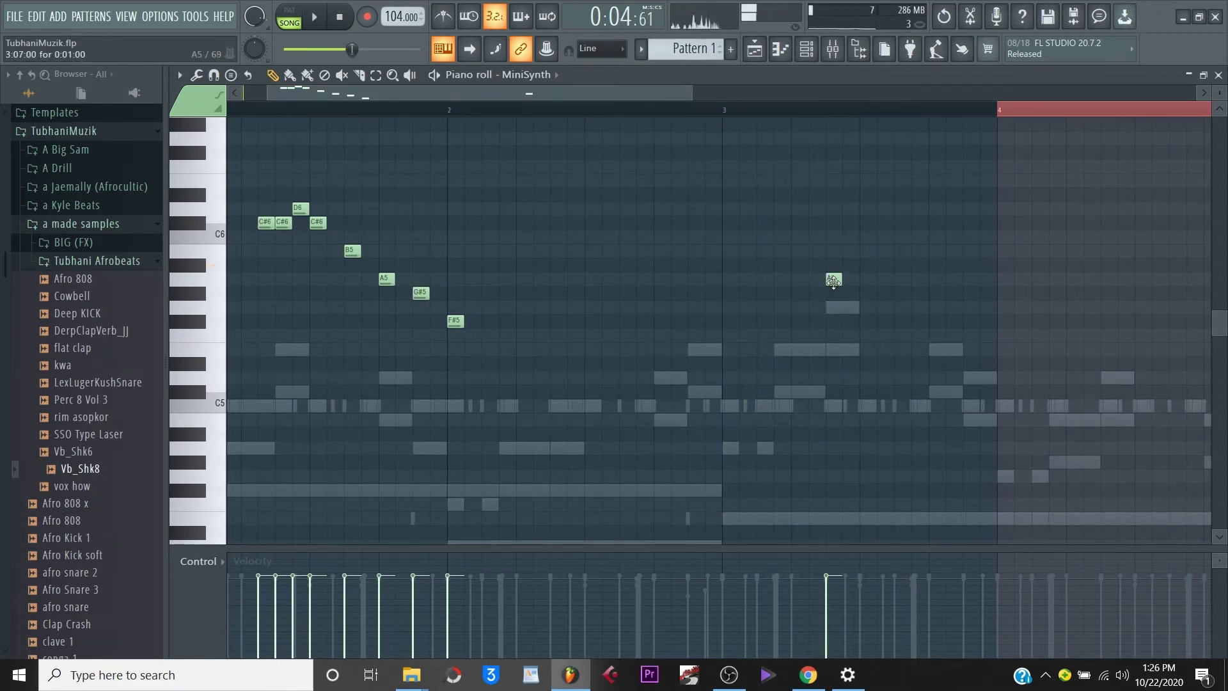
key(space)
key(space)
click(850, 280)
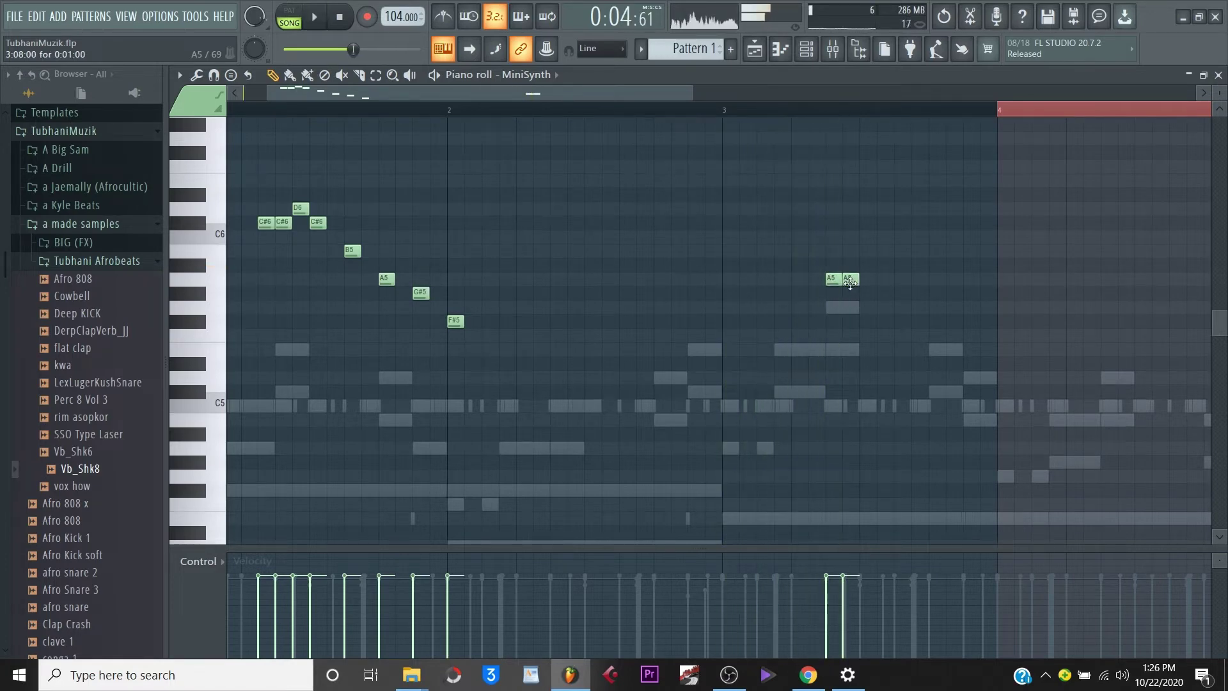
Shift the two A5 notes of bar 3 to steps 6 and 7 and add A5 on steps 8 and 9.
key(space)
key(space)
drag(851, 281, 837, 282)
key(space)
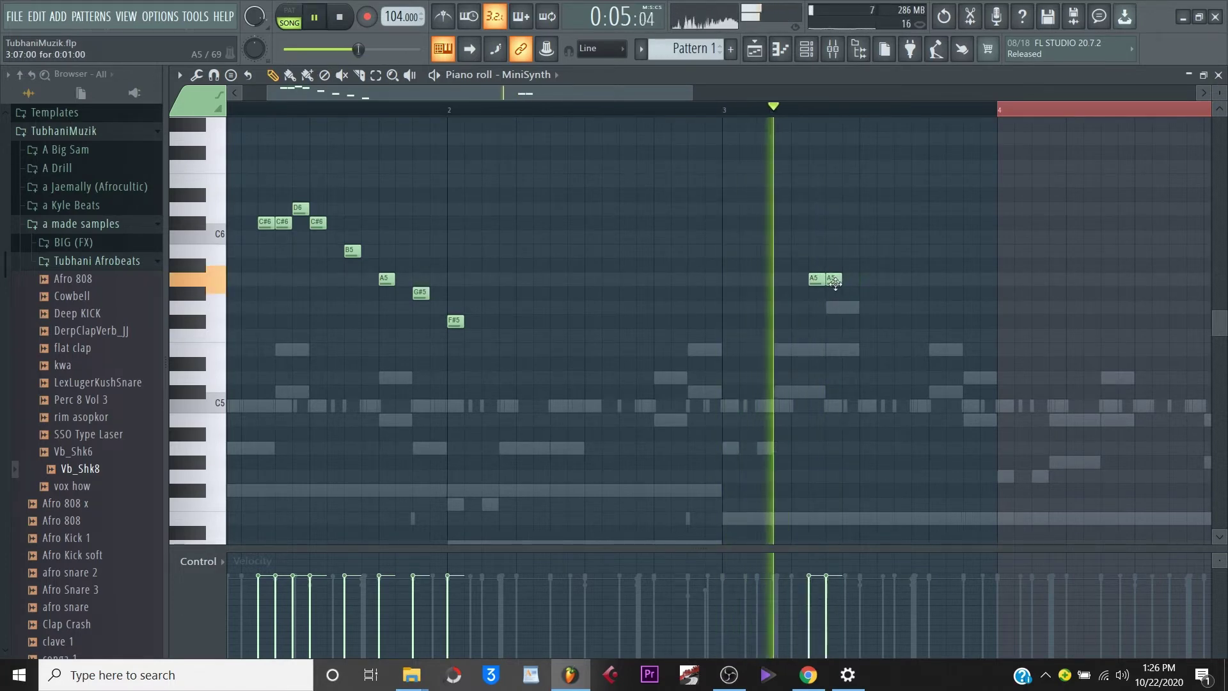
key(space)
click(850, 279)
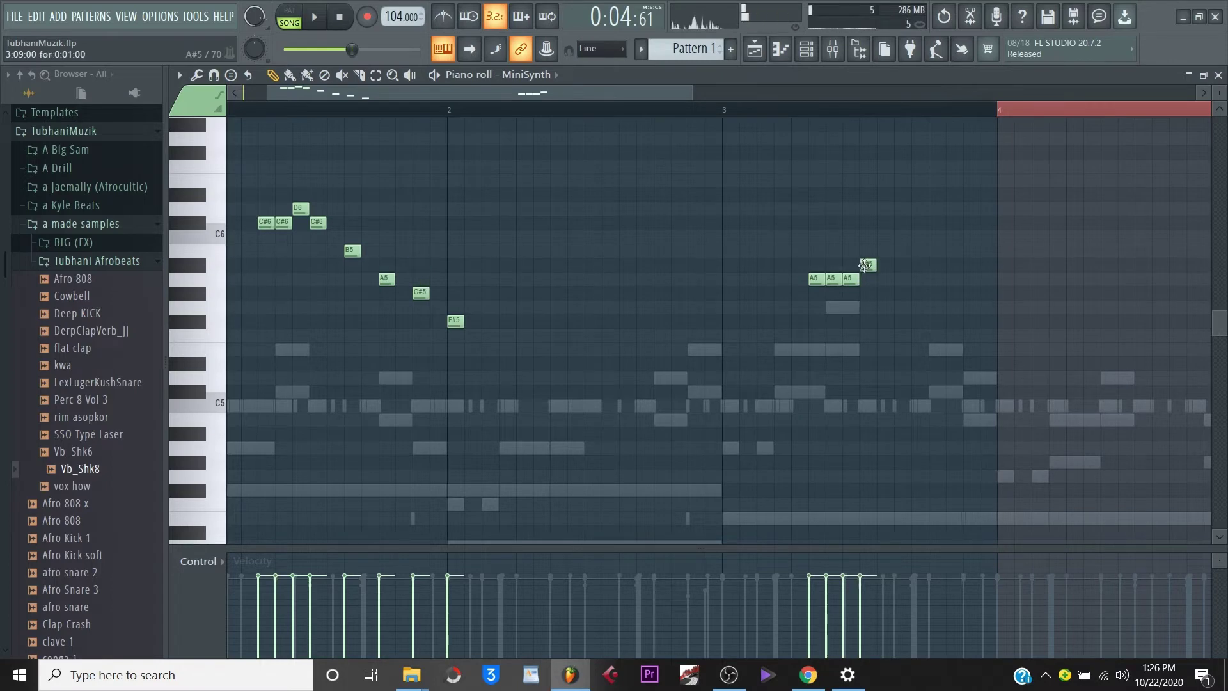
key(space)
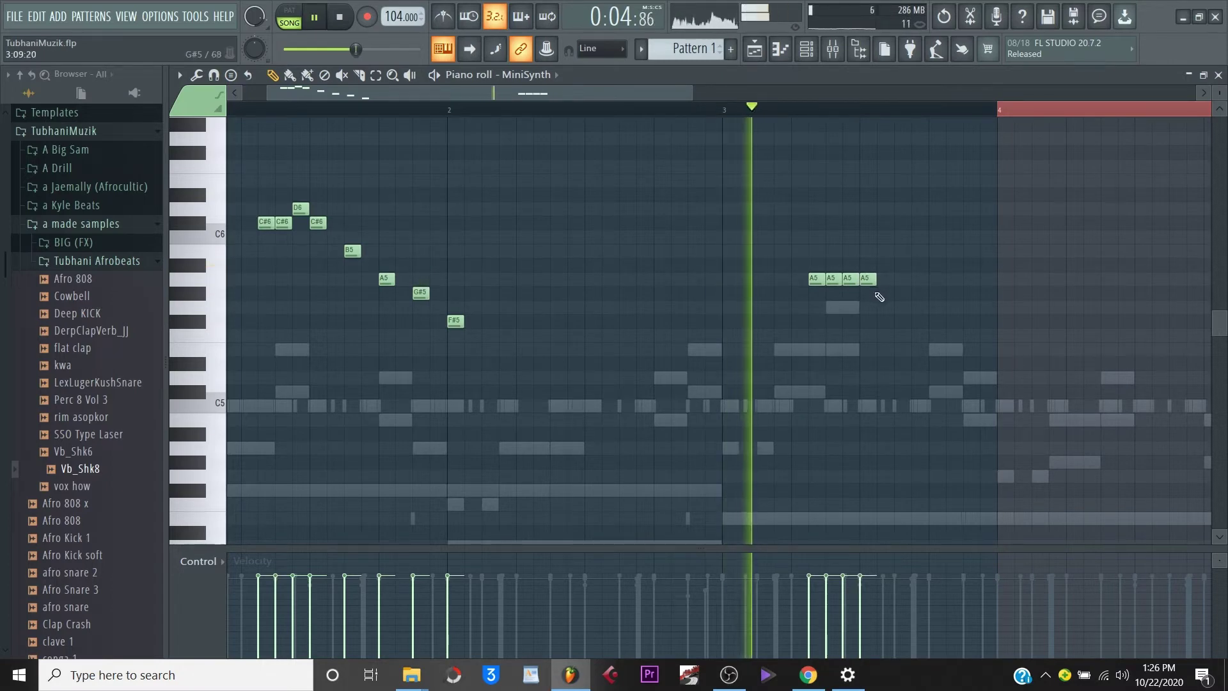
key(space)
Add C#6, A5 and C#6 on steps 11, 13 and 15 of bar 3 and G#5 at the start of bar 4.
click(900, 264)
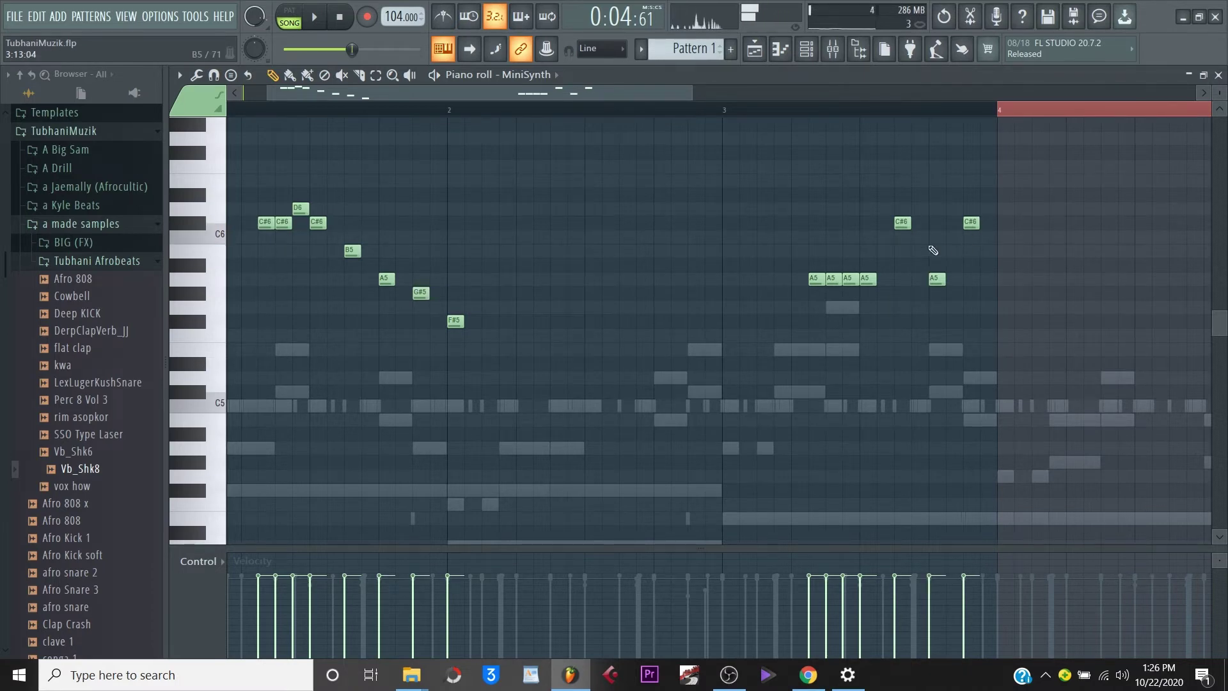
key(space)
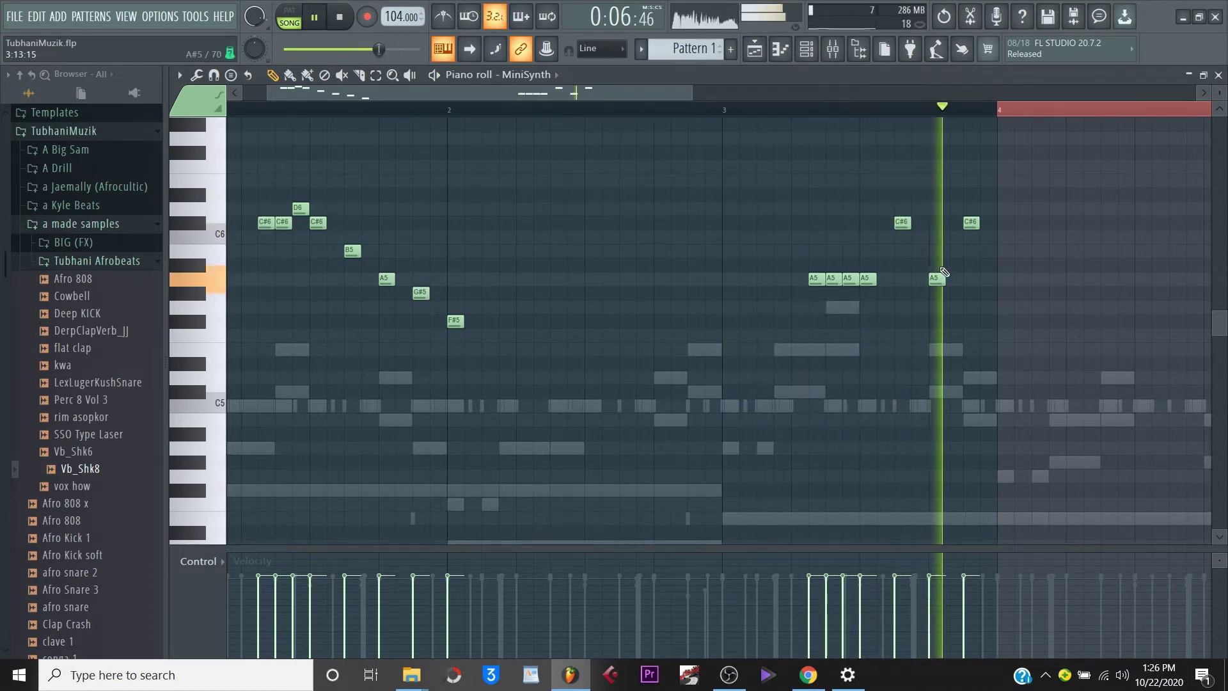
key(space)
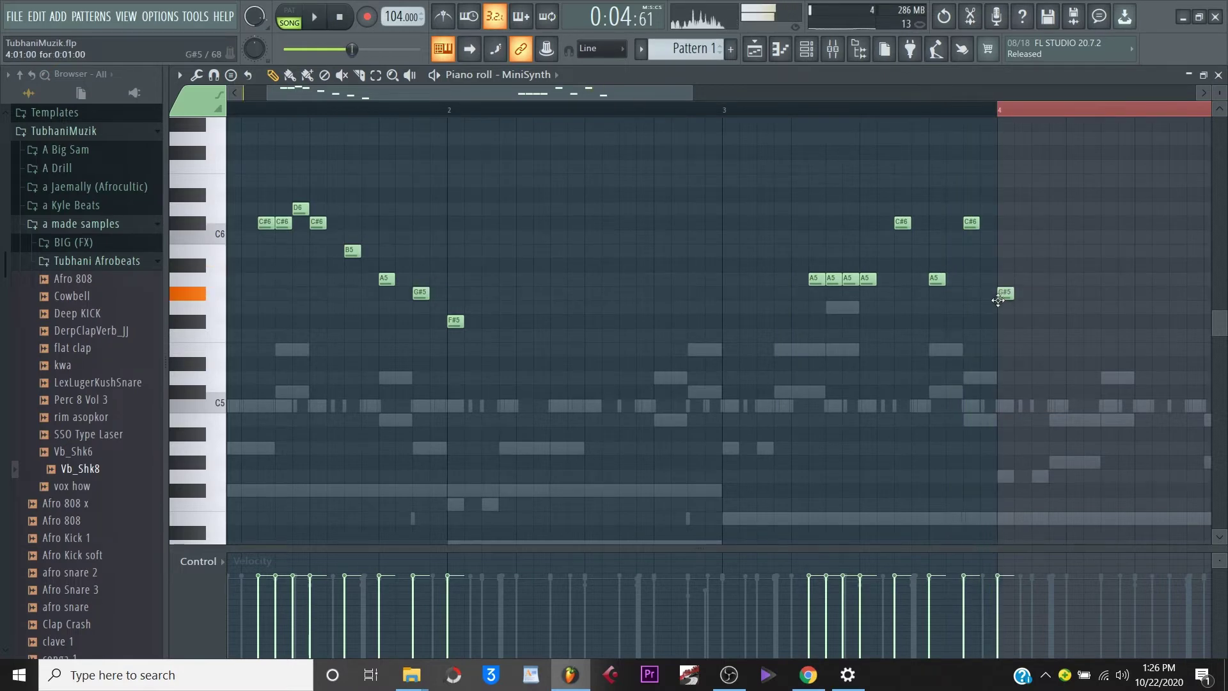
Lower the MiniSynth melody's note at the start of bar 4 to E5 while auditioning the phrase.
key(space)
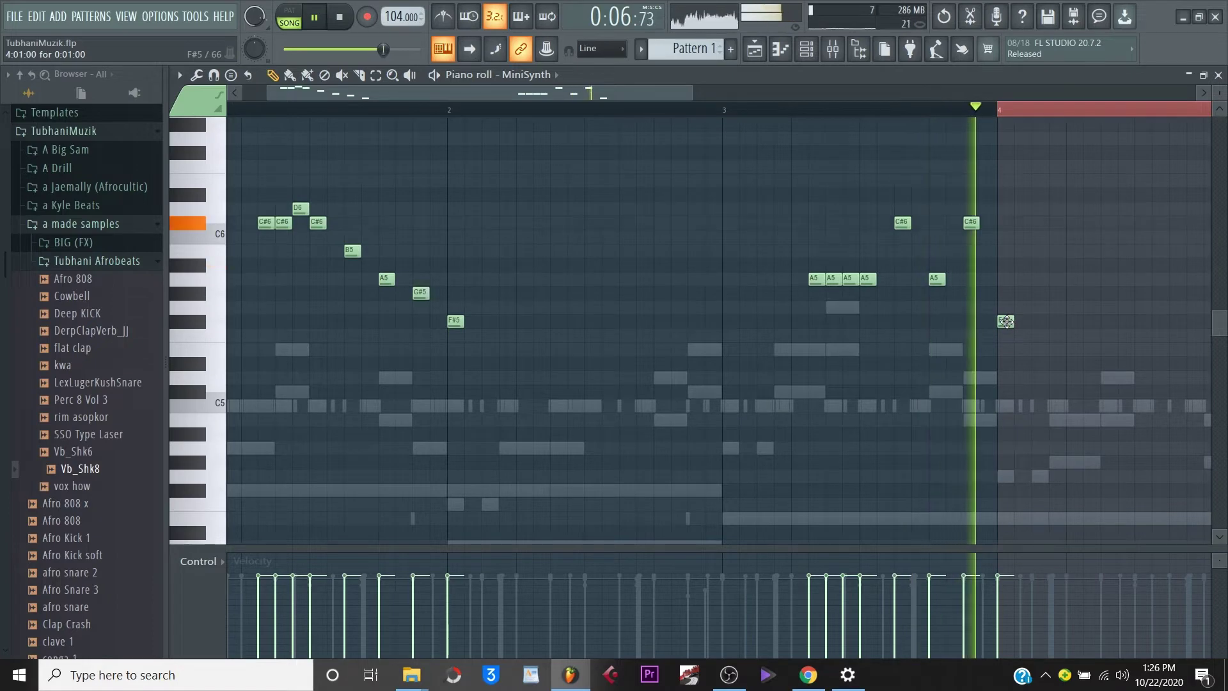
key(space)
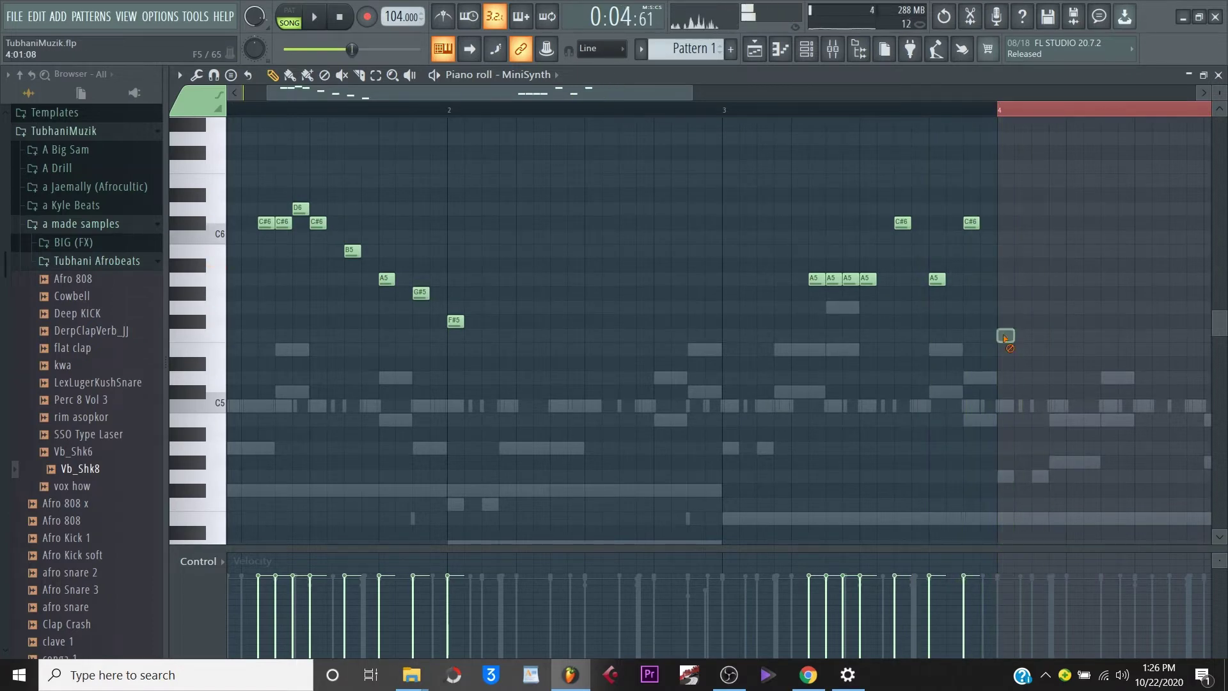
key(space)
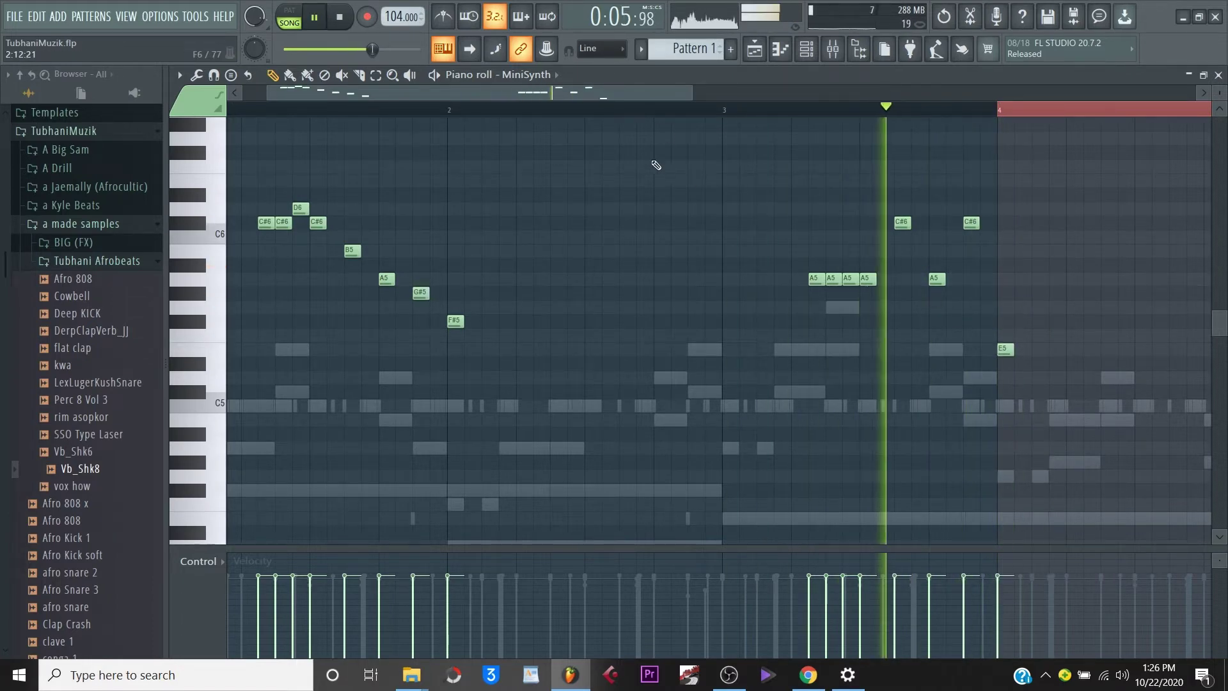
Inspect the MiniSynth oscillator settings, audition the melody, and return to its piano roll.
click(806, 52)
key(space)
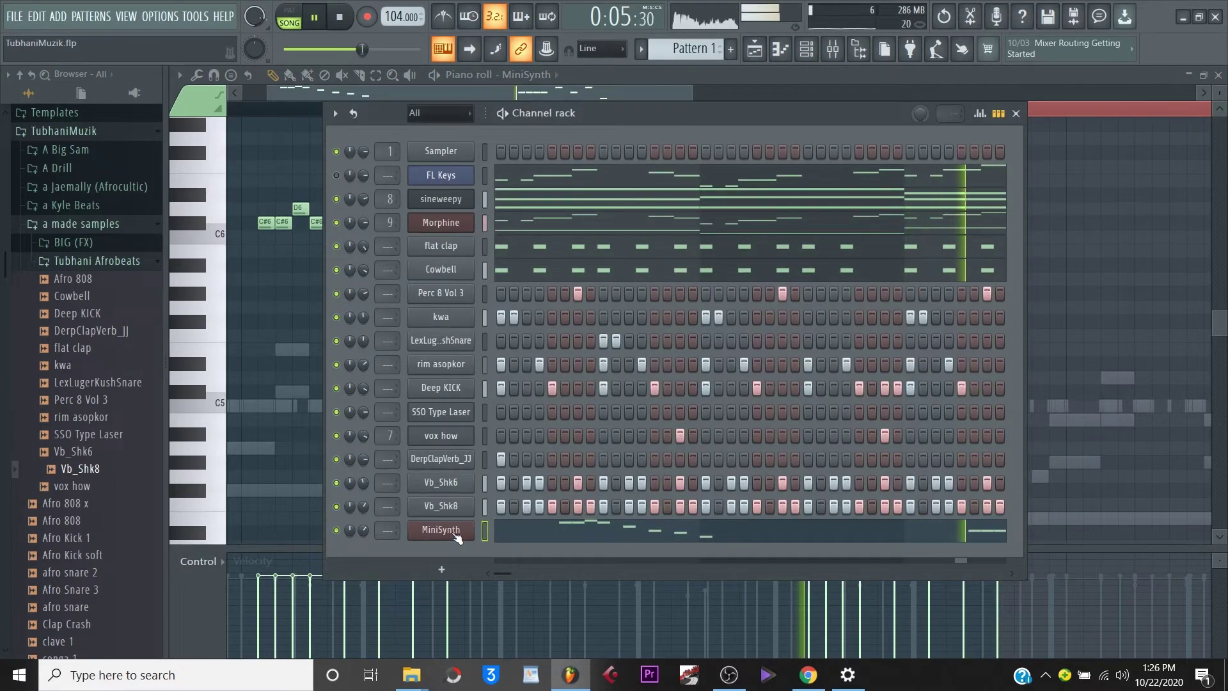
click(456, 534)
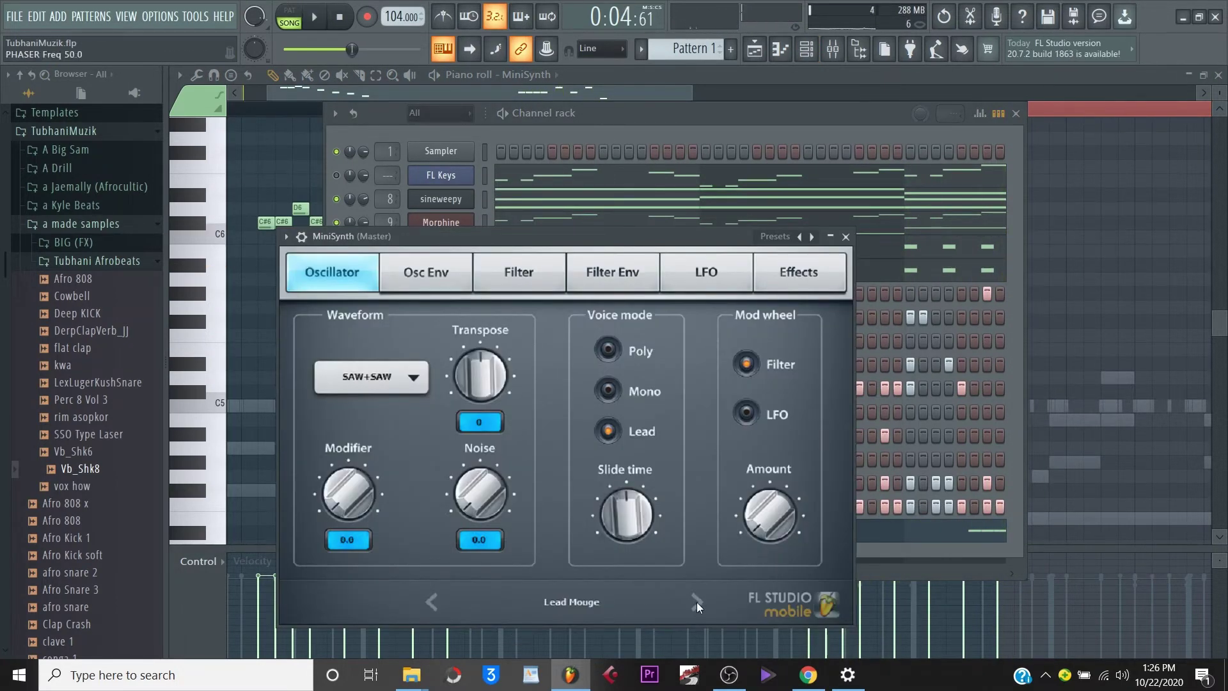
key(space)
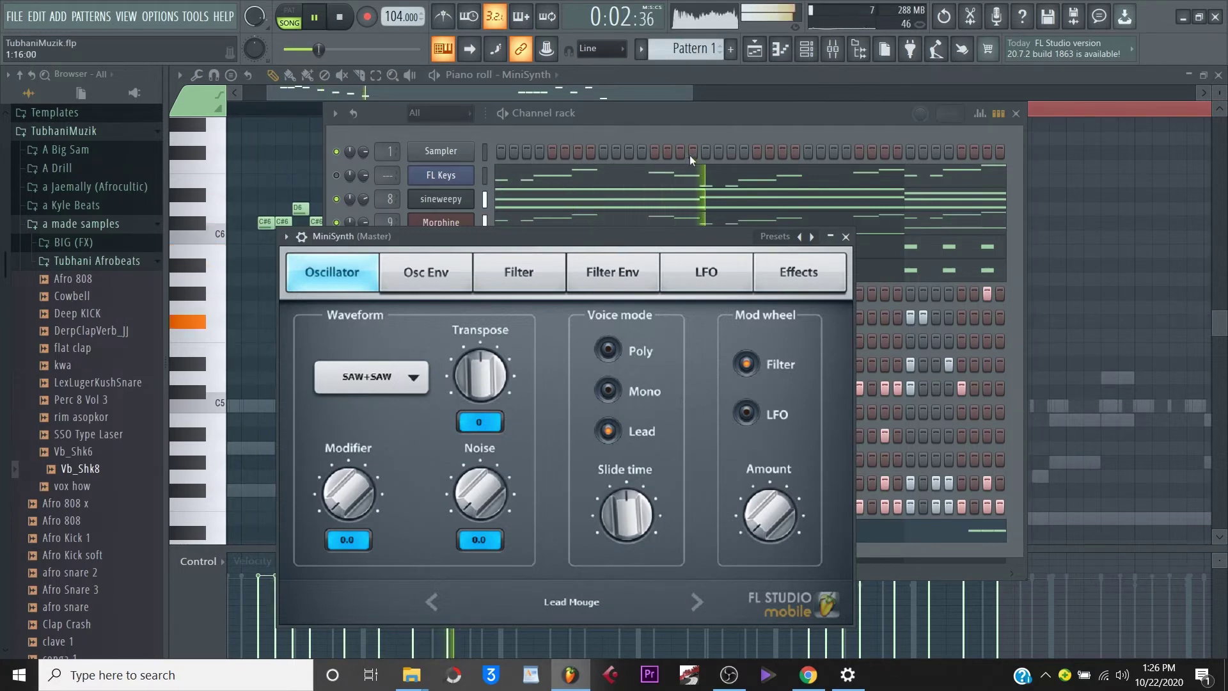
click(712, 121)
click(619, 539)
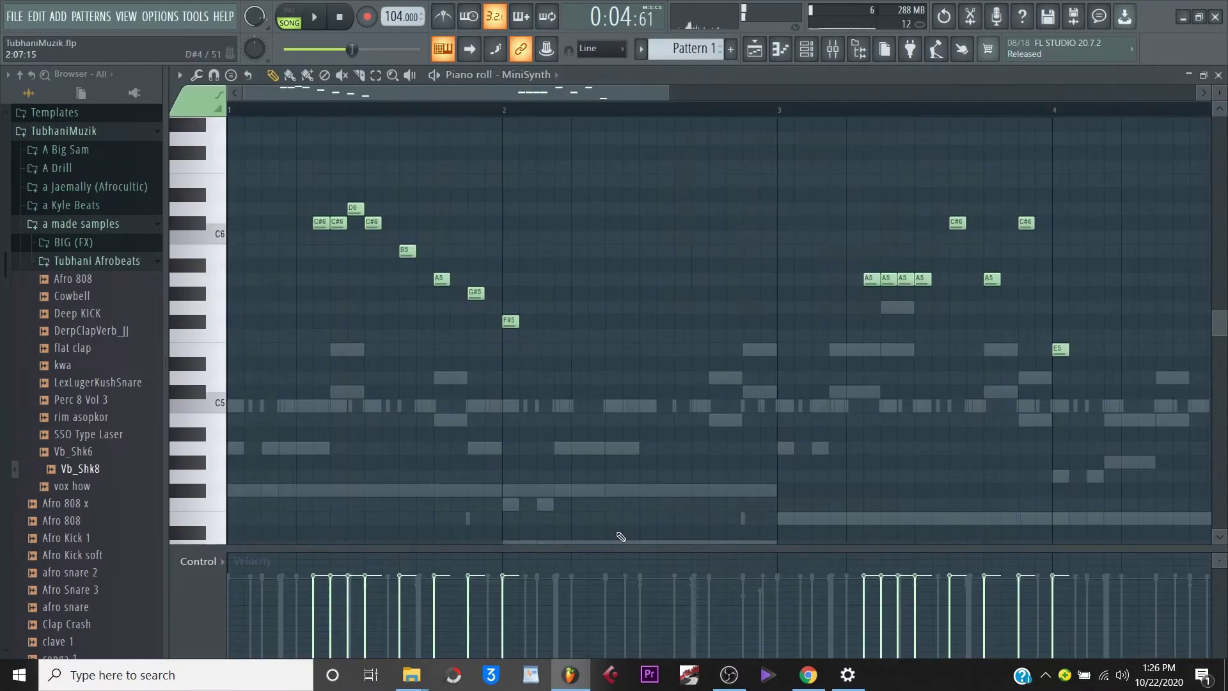
Extend all MiniSynth melody notes with quick legato, then shorten the F#5 note at bar 2 and replay the phrase.
drag(665, 96, 803, 96)
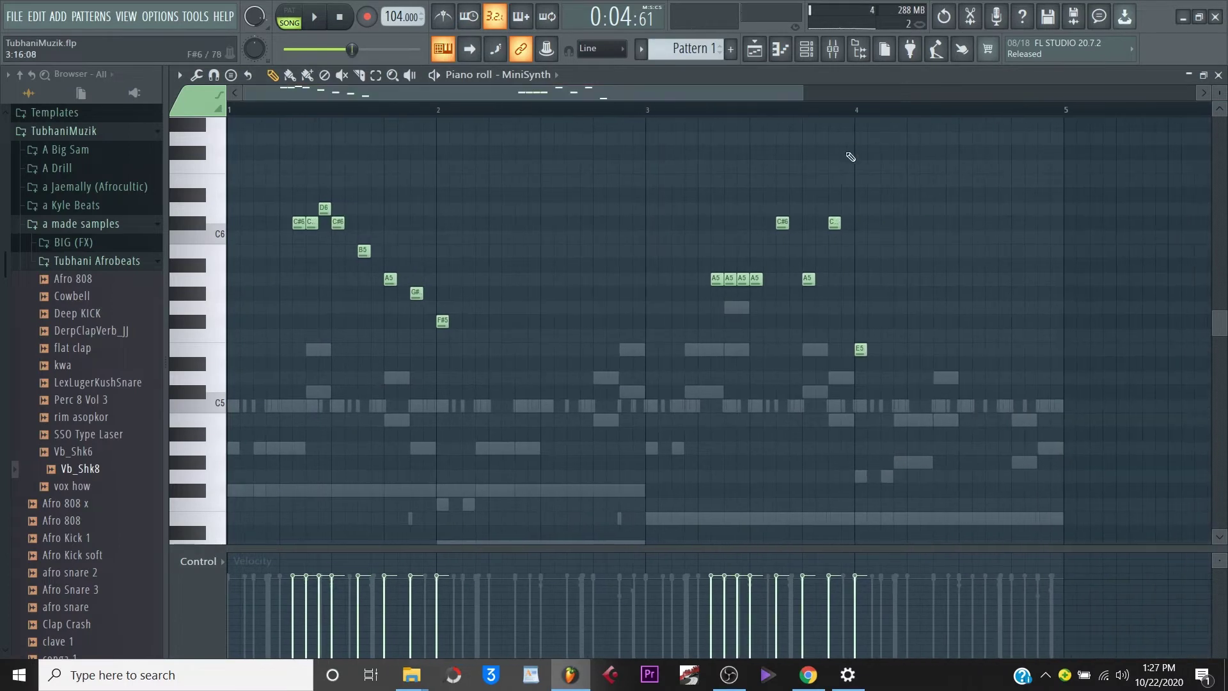
drag(923, 160, 277, 464)
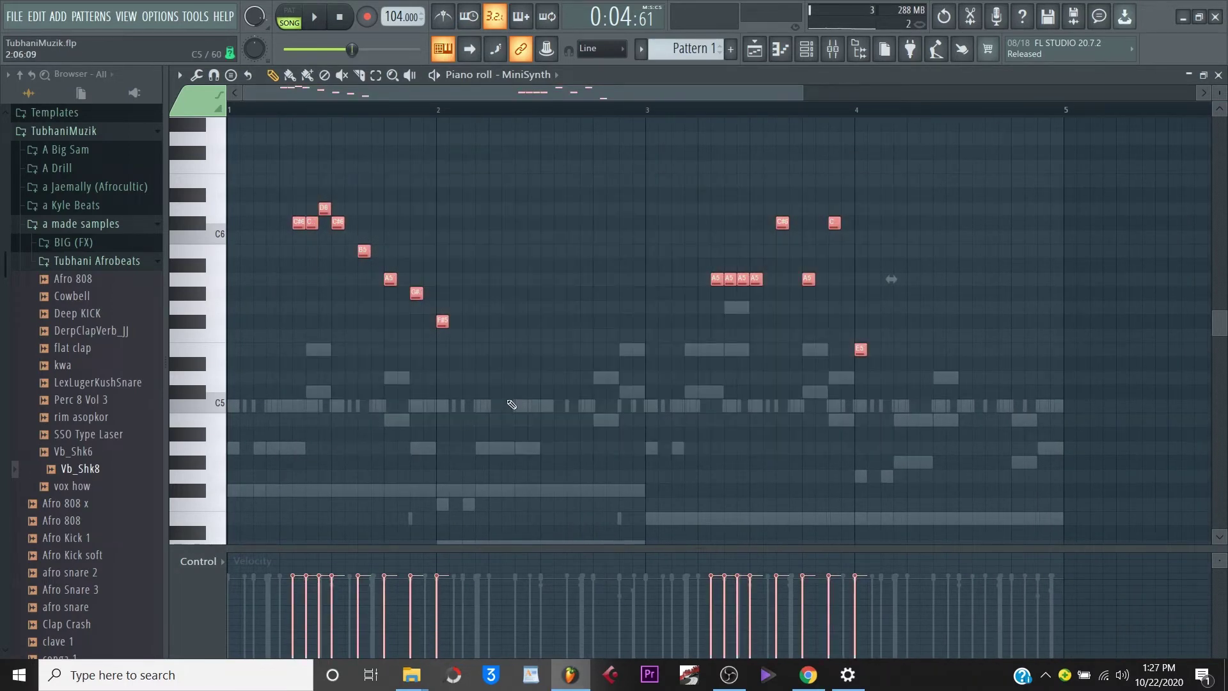
key(ctrl+l)
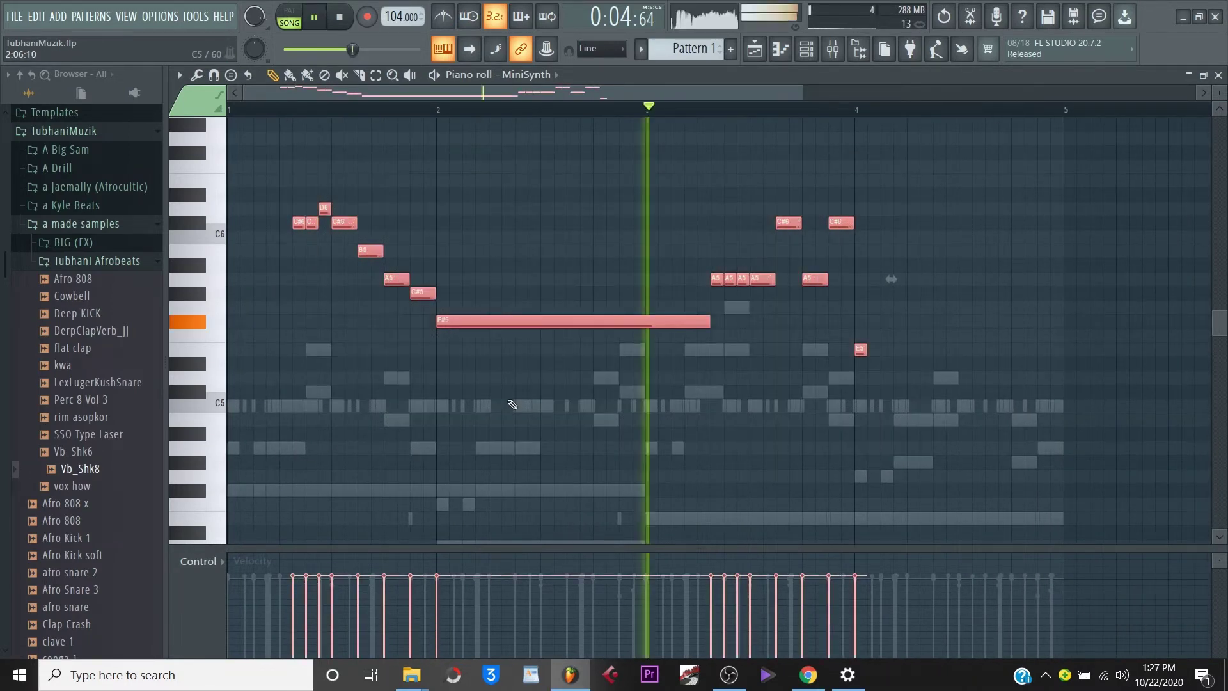
click(729, 359)
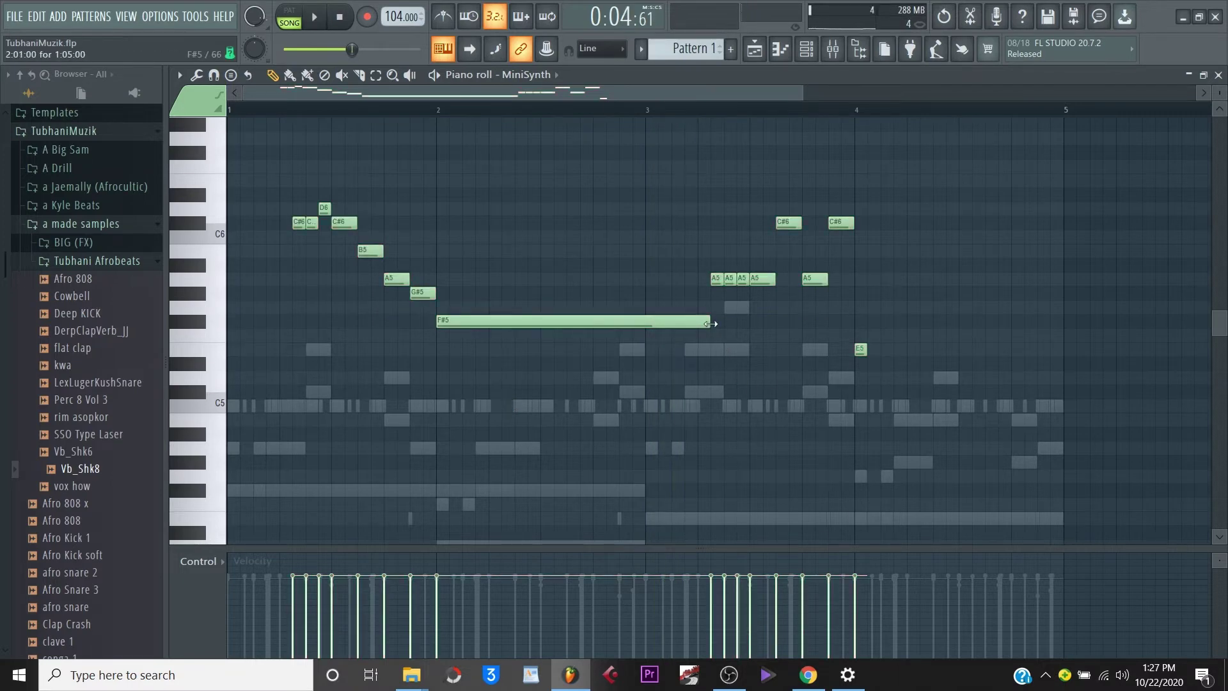
click(296, 111)
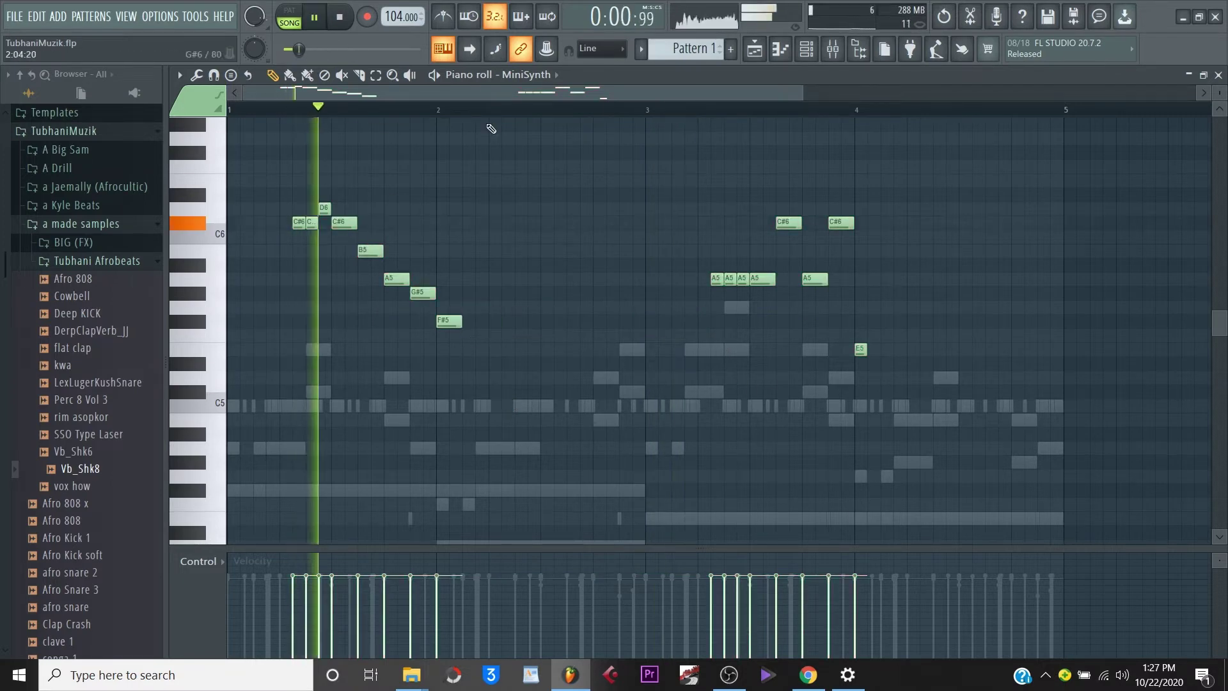
Transpose the whole MiniSynth melody up one octave.
key(ctrl+Up)
scroll(612, 263, up, 3)
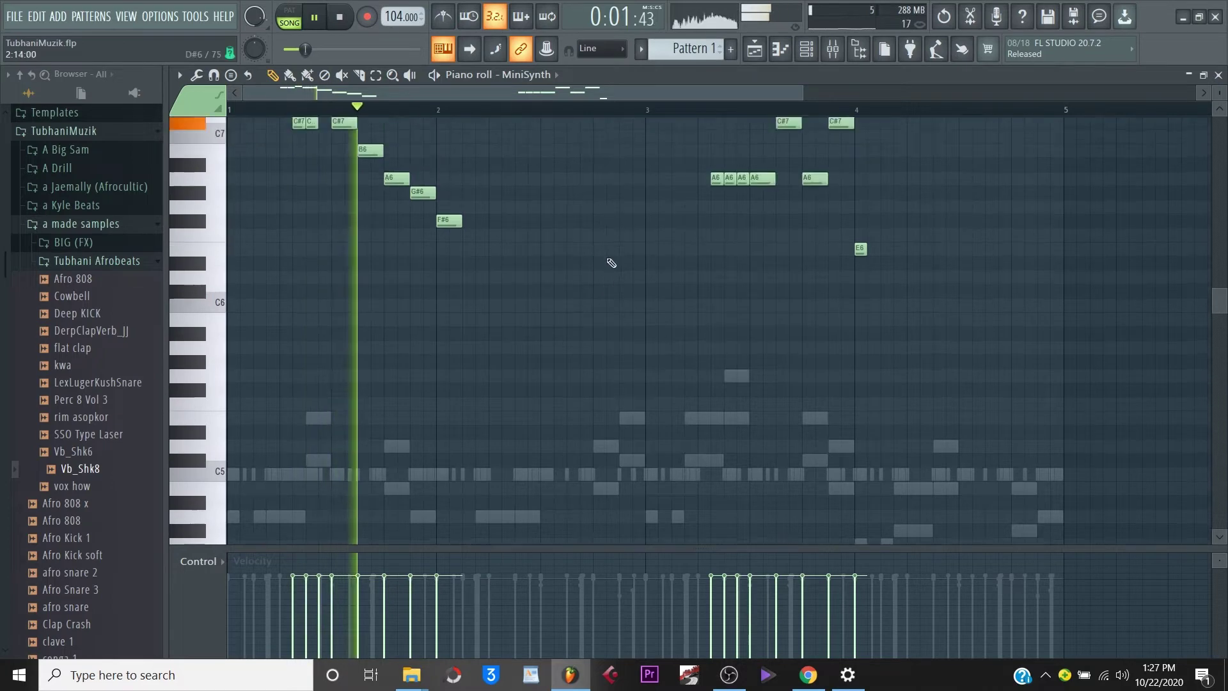
click(807, 51)
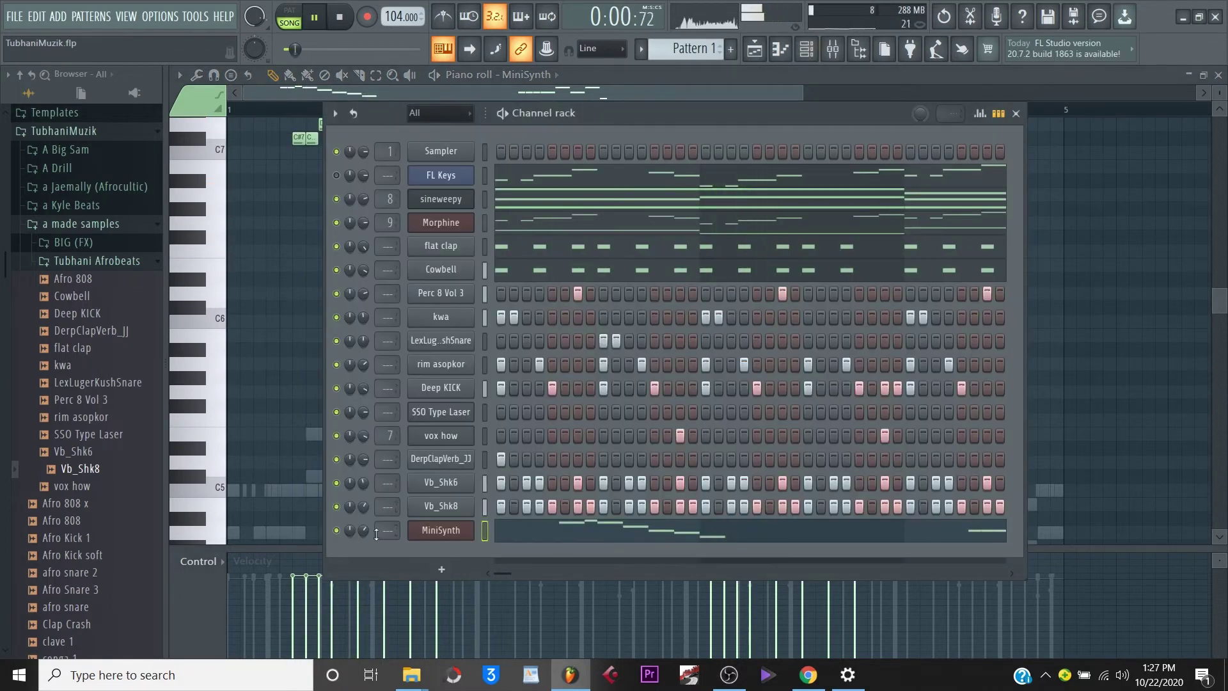
click(389, 90)
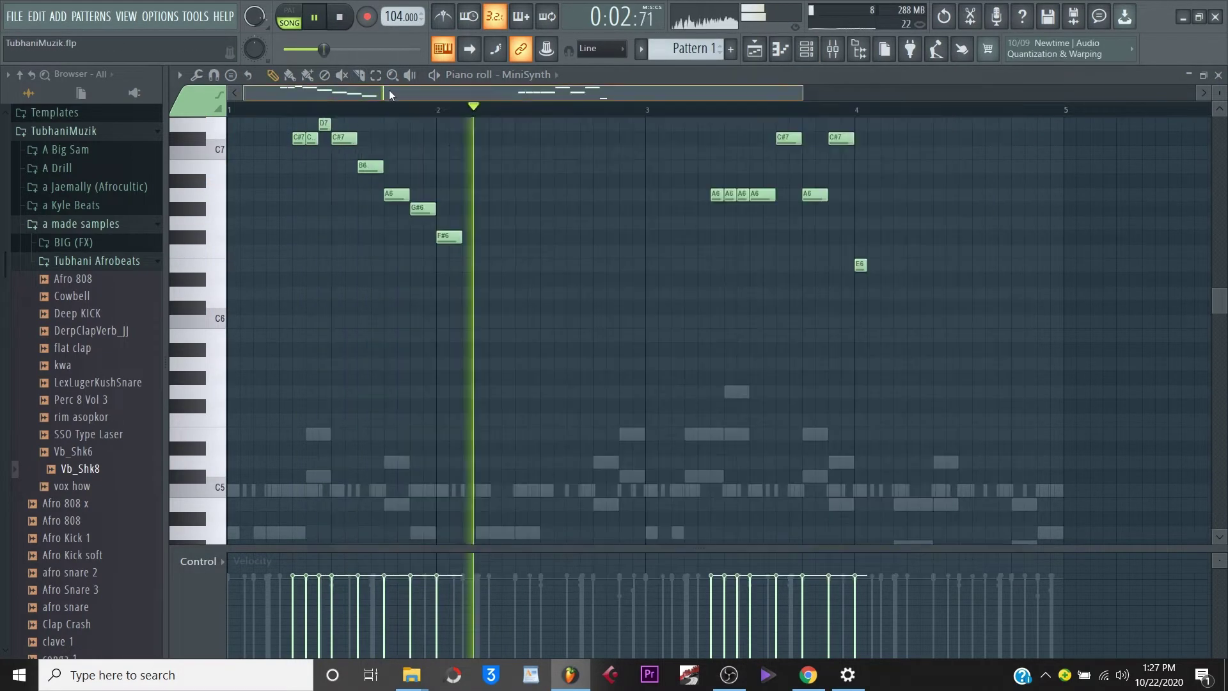
Lengthen the F#6 note at bar 2 and the E6 note at bar 4 to one full bar each.
drag(461, 238, 510, 243)
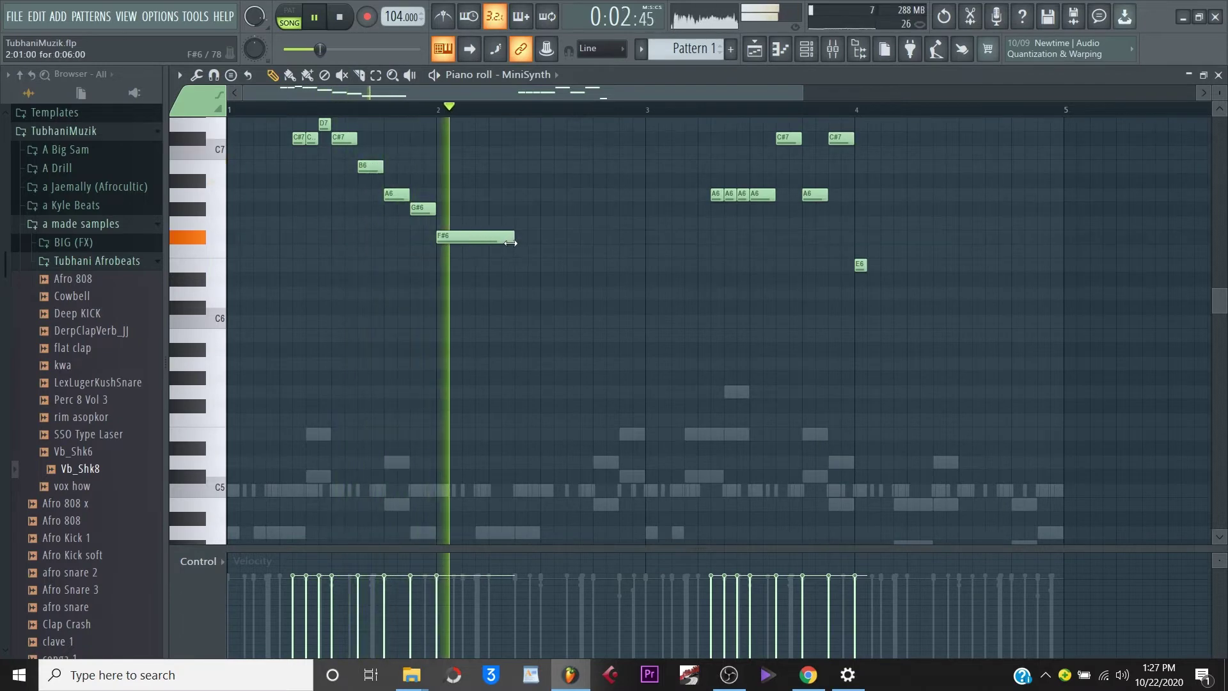
key(space)
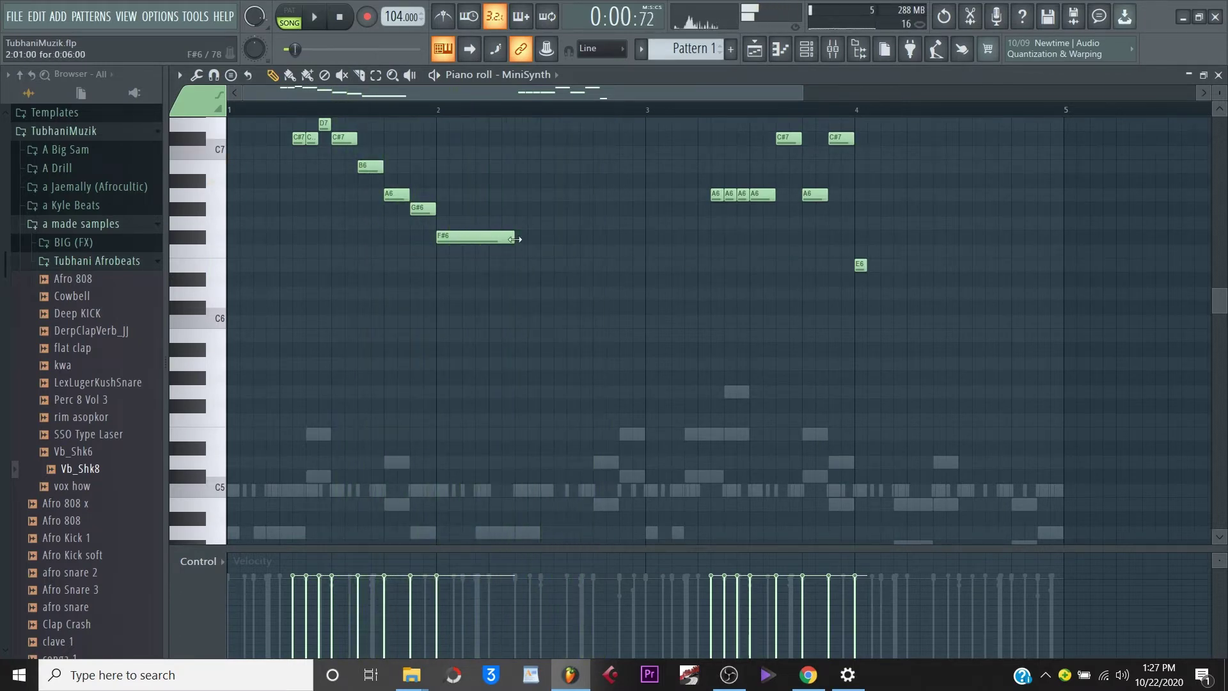
key(space)
drag(515, 239, 593, 238)
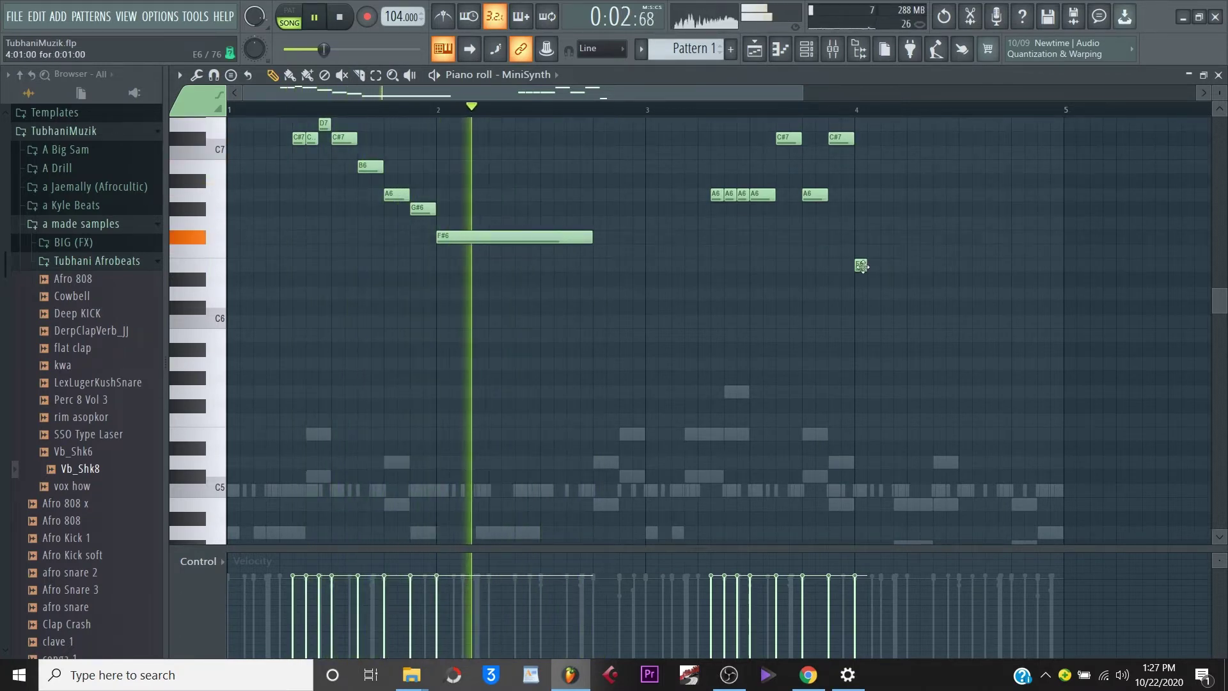
drag(866, 266, 1063, 272)
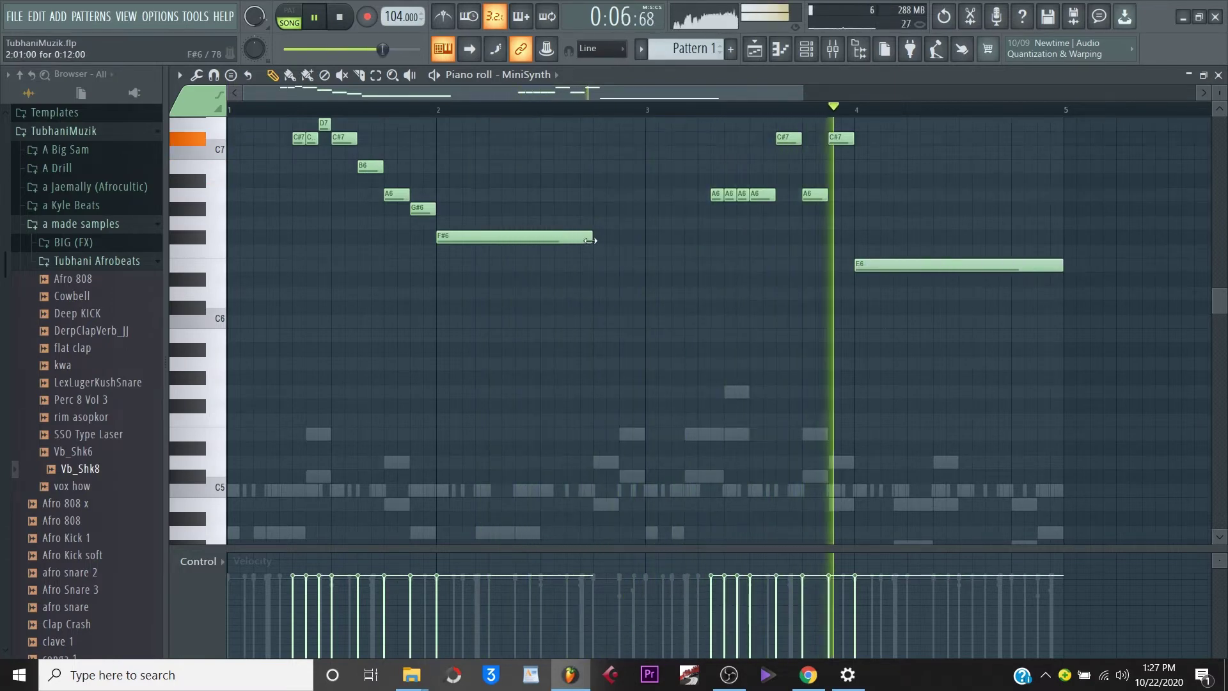
drag(589, 239, 644, 239)
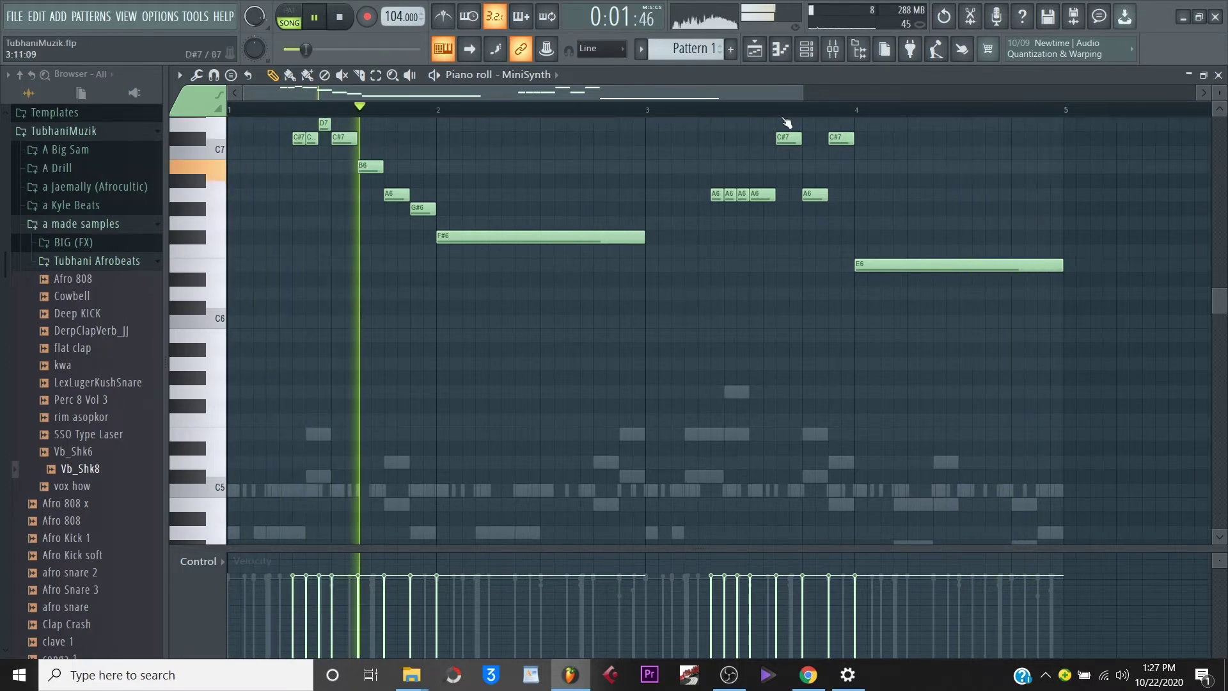
Add a FLEX instrument channel and move its window up so its controls and preset list fit on screen.
key(F6)
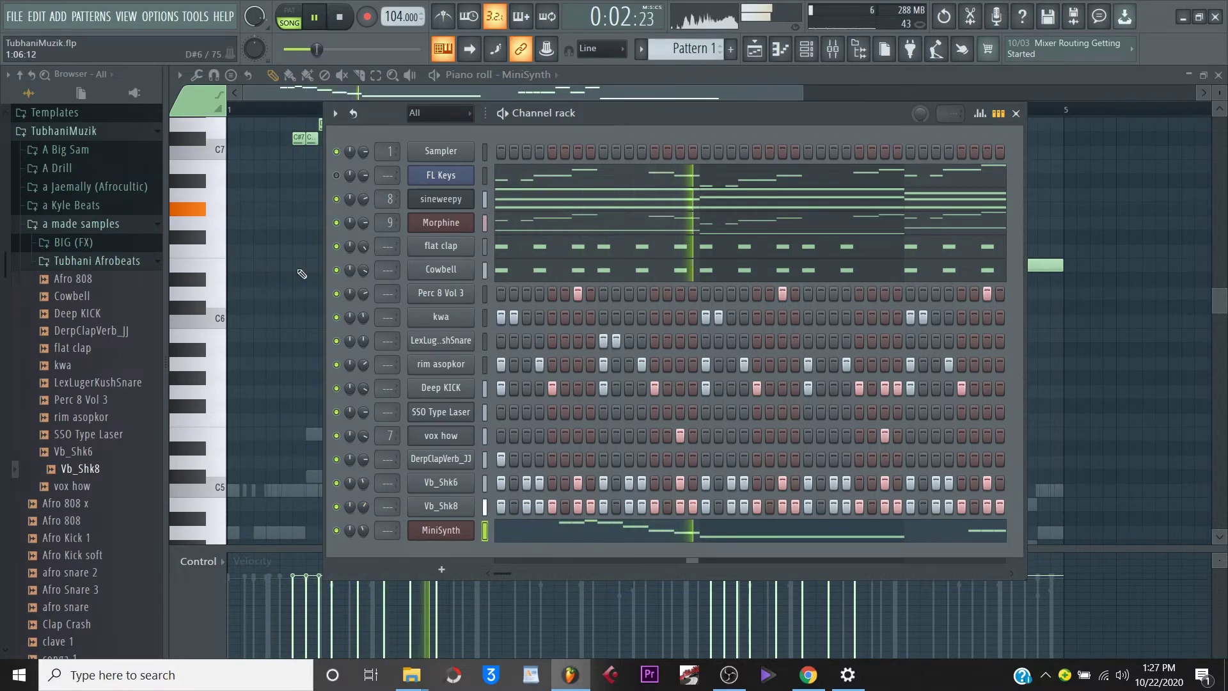
click(58, 16)
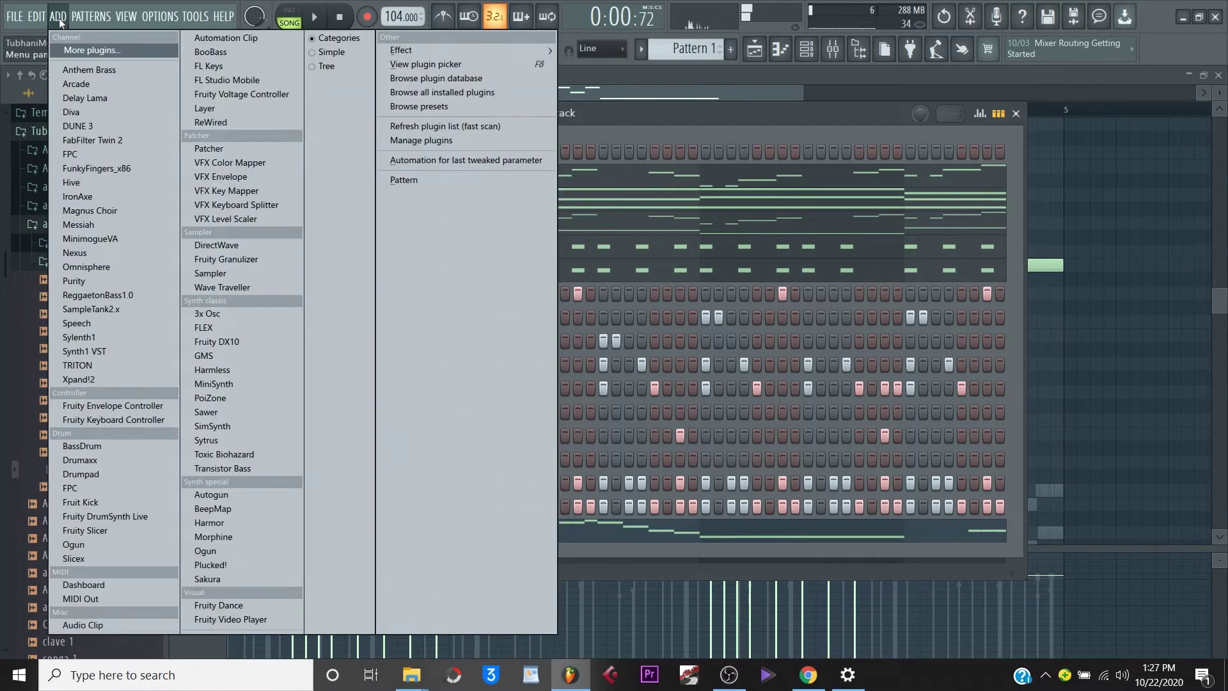
click(211, 328)
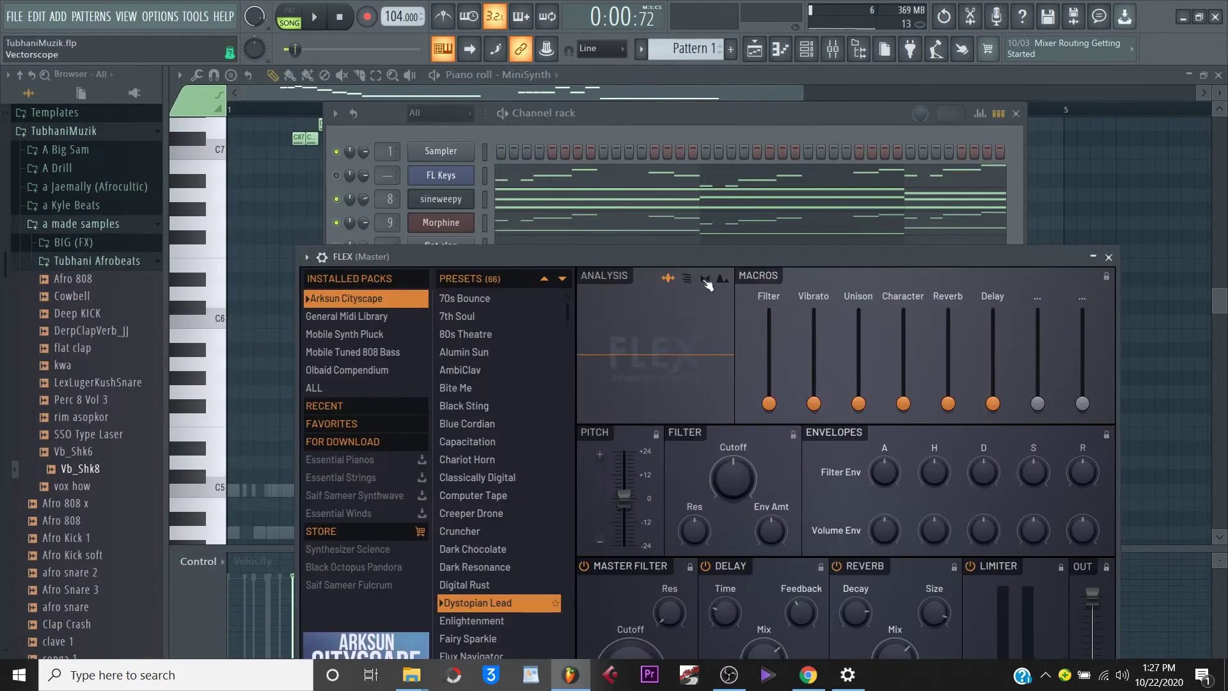
drag(683, 256, 731, 171)
key(space)
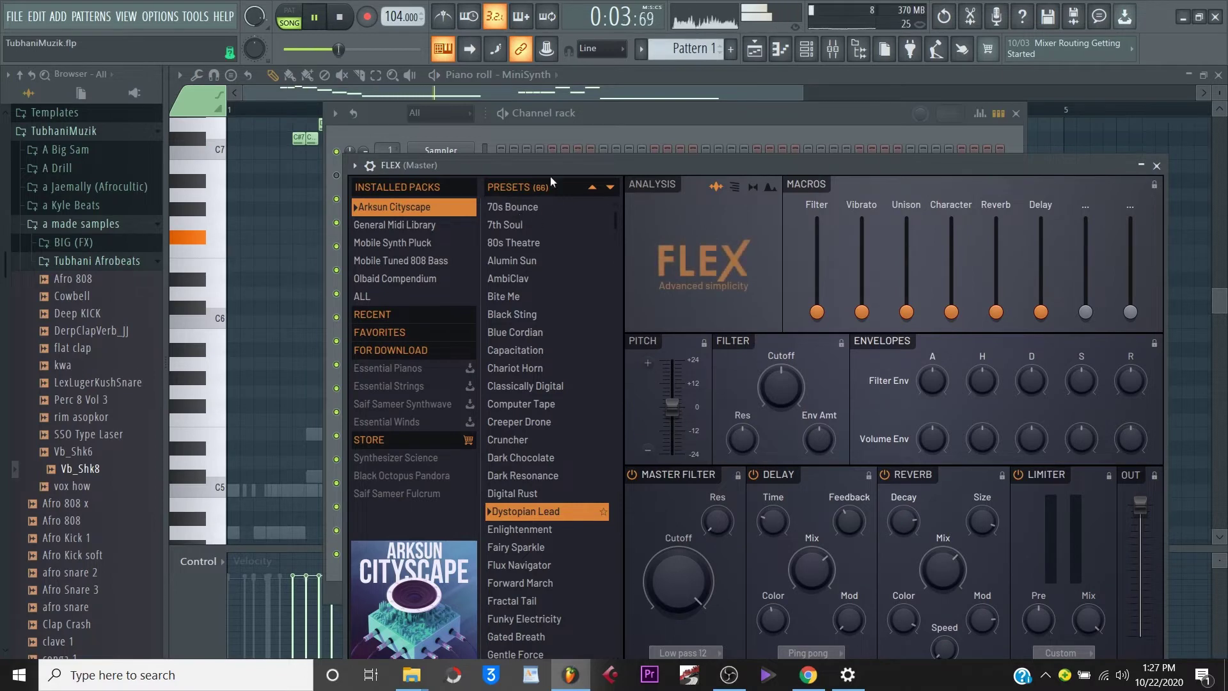
drag(574, 165, 578, 149)
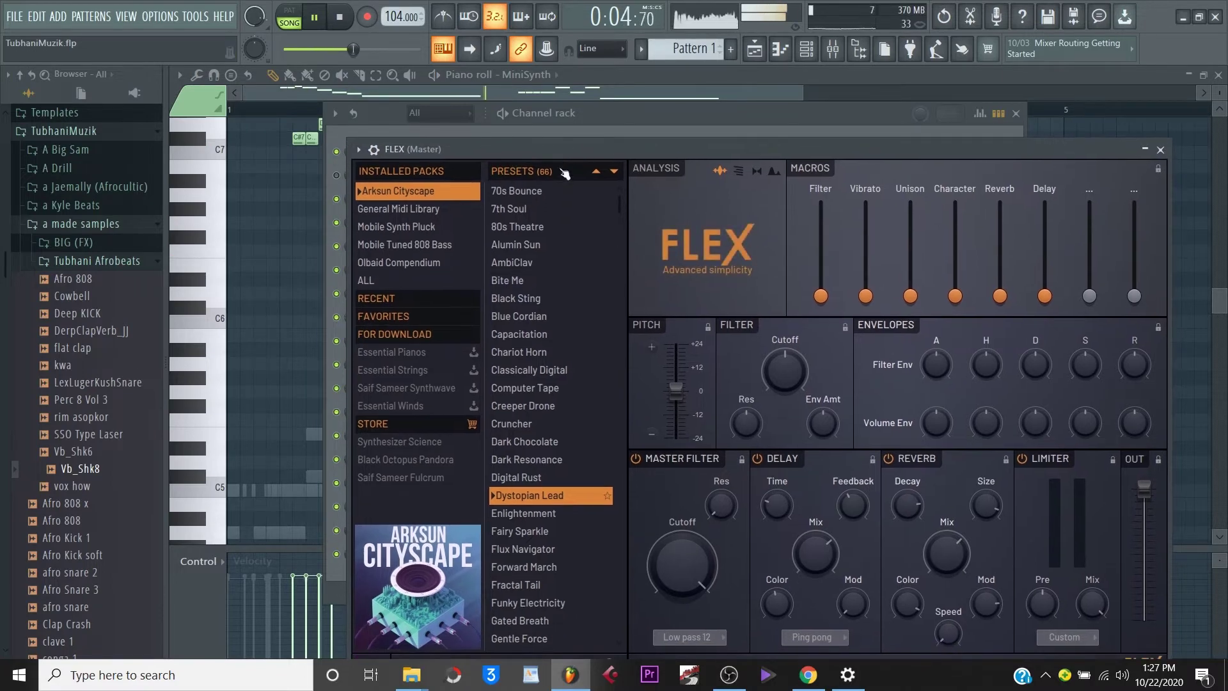
Load the Acoustic Bass 3 preset from FLEX's General Midi Library and browse its other presets down to the electric instruments.
click(440, 210)
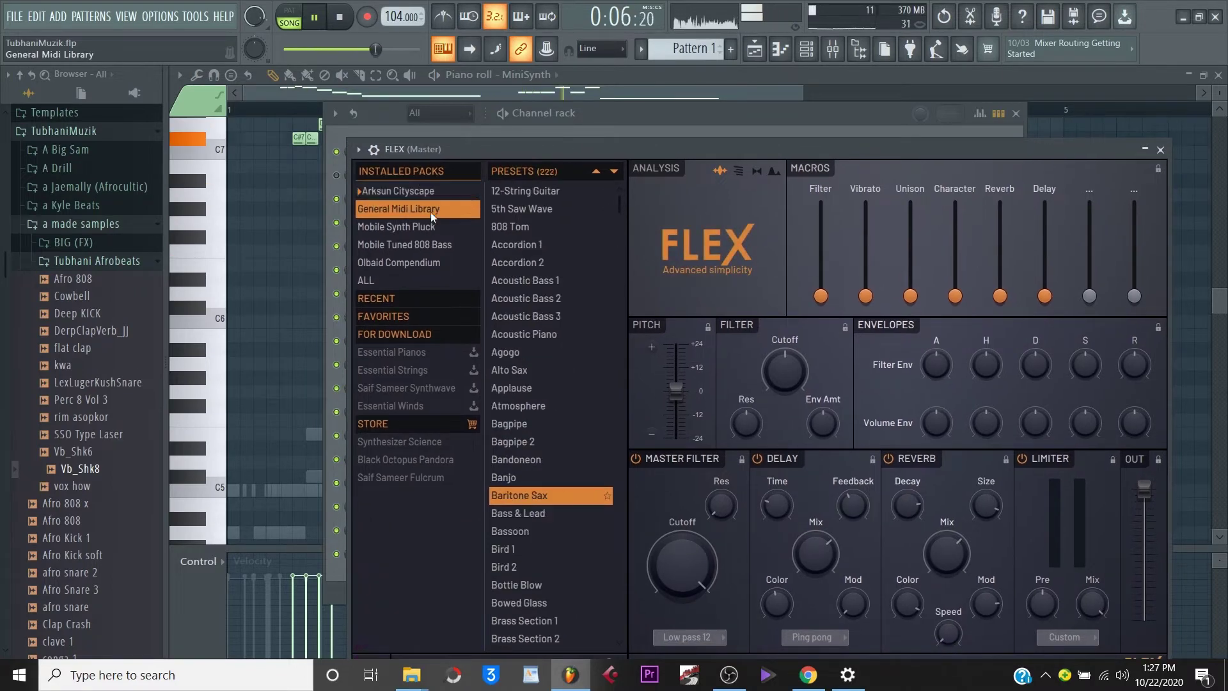
click(546, 297)
click(545, 312)
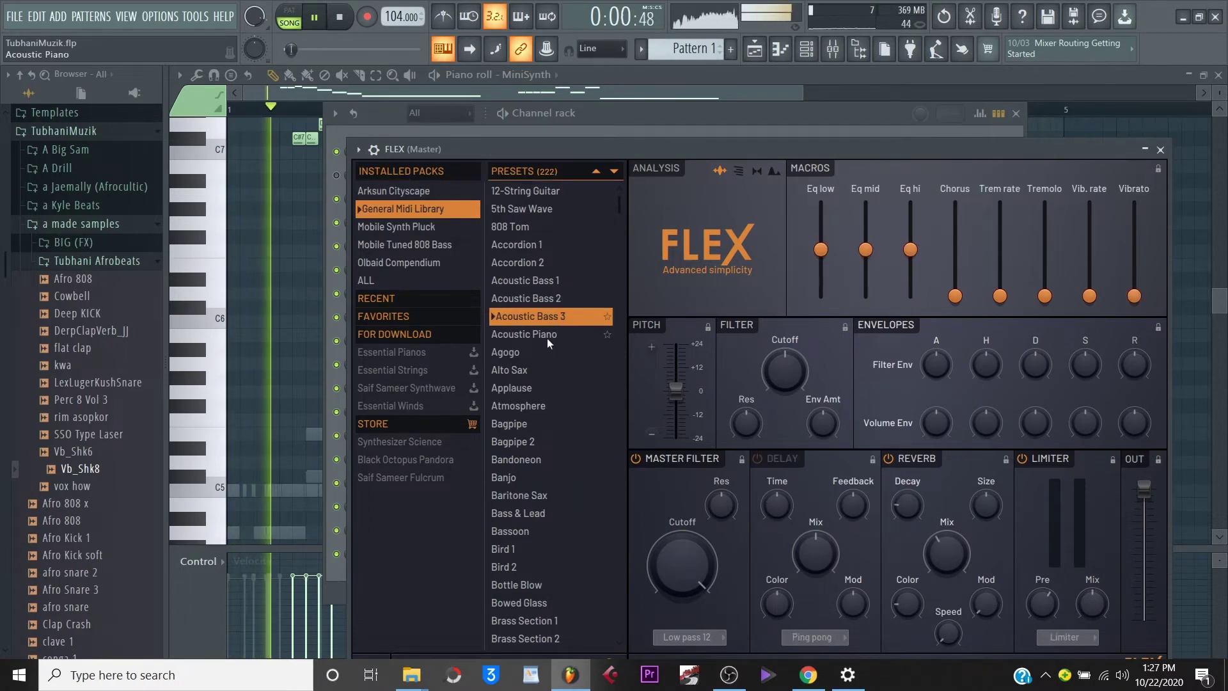
scroll(578, 334, down, 8)
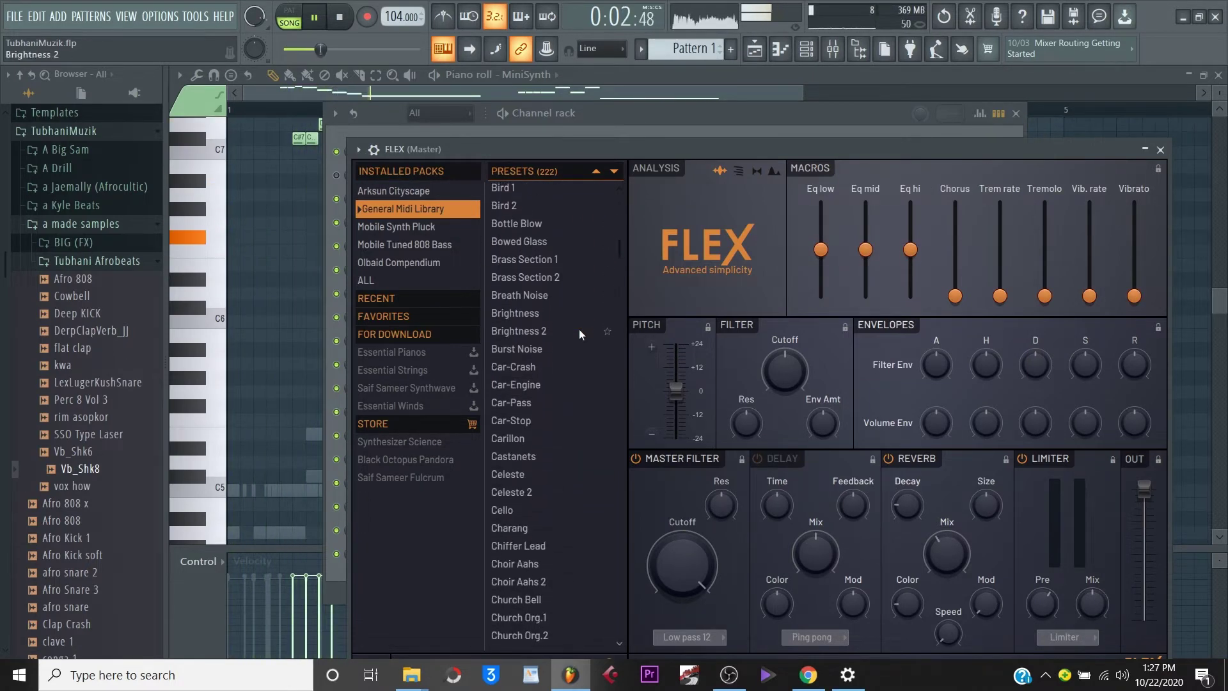
scroll(553, 325, down, 5)
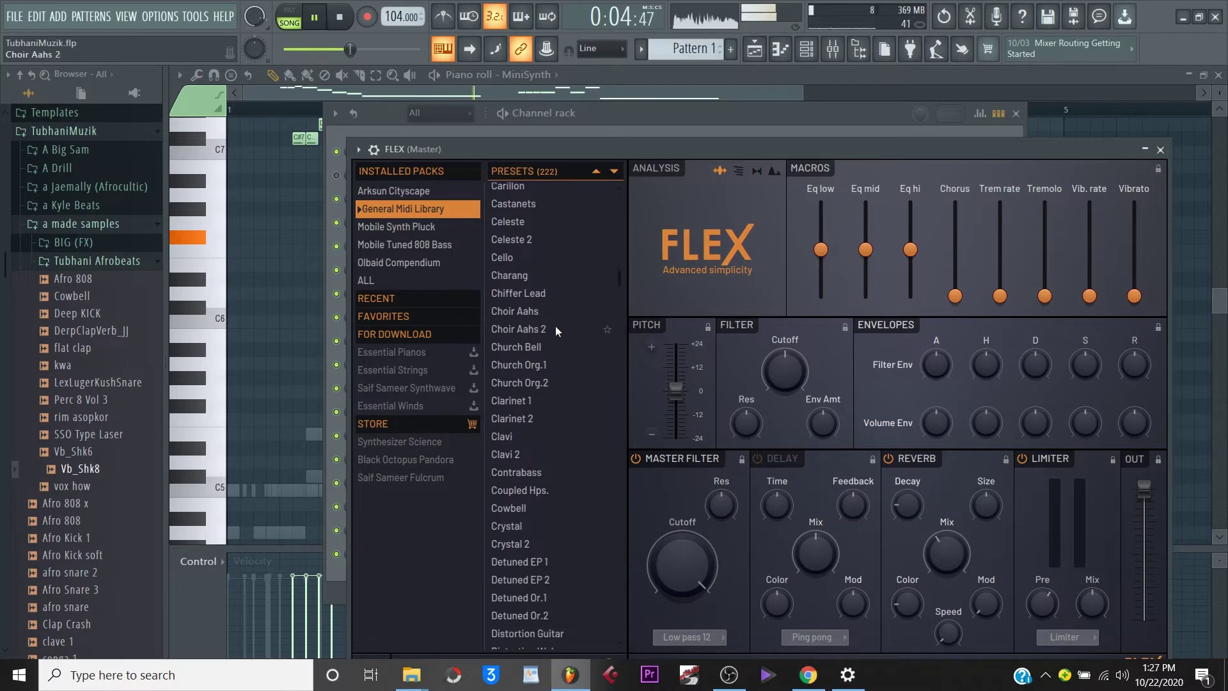
scroll(556, 327, down, 14)
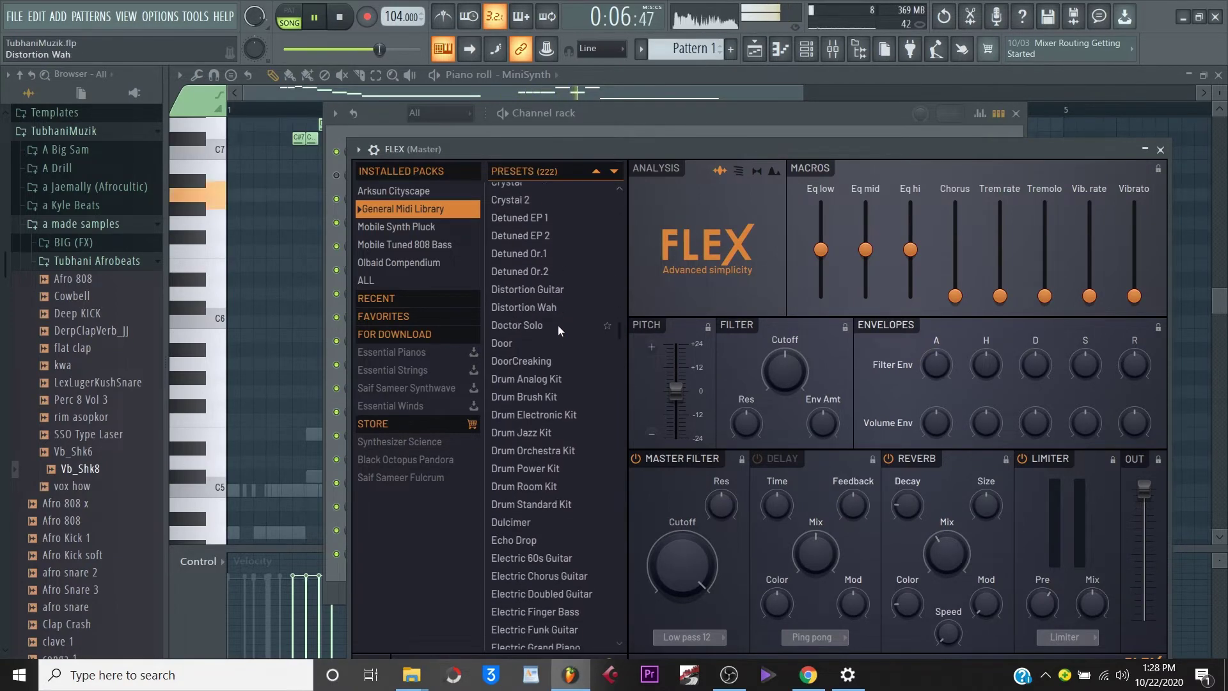
scroll(558, 325, down, 3)
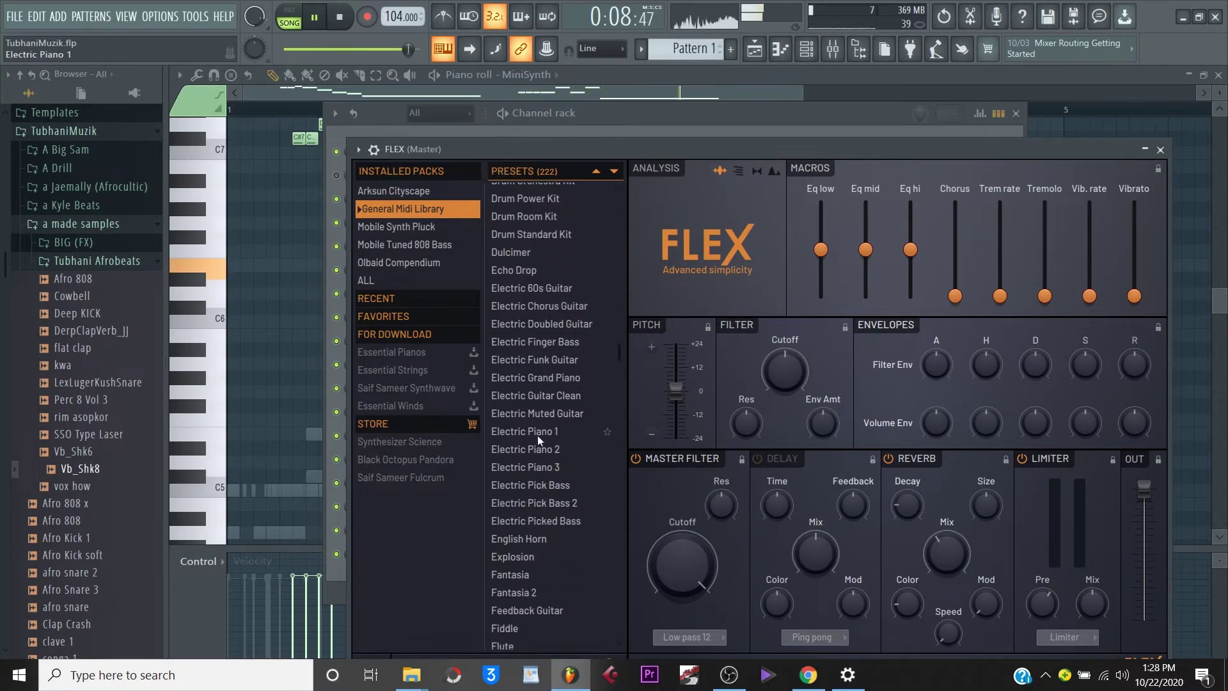
Copy the sineweepy channel's chord notes and paste them into the FLEX channel.
click(717, 117)
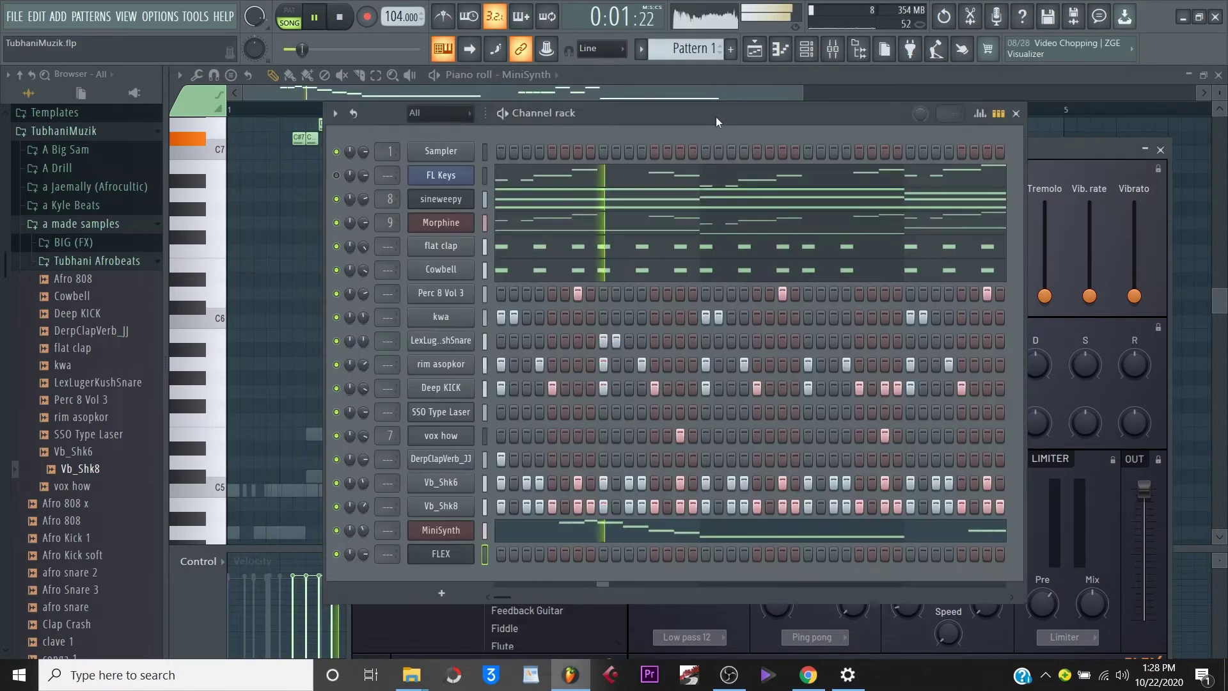
click(447, 554)
key(space)
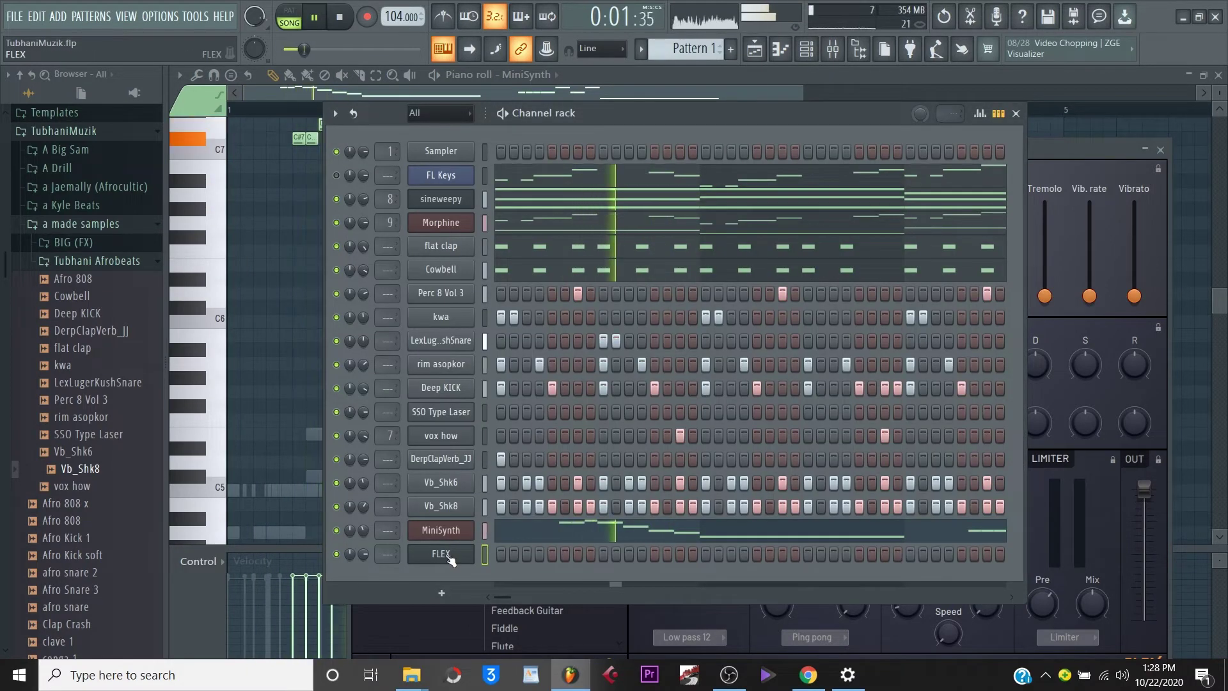
right_click(445, 202)
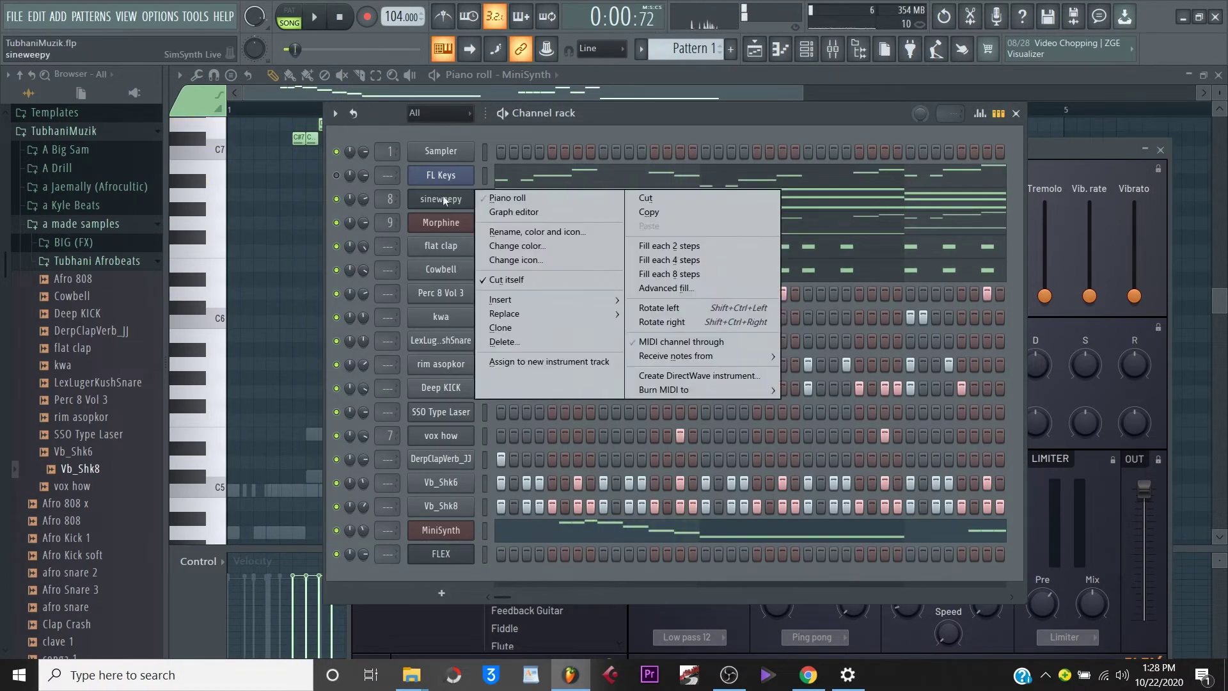
click(649, 211)
right_click(448, 554)
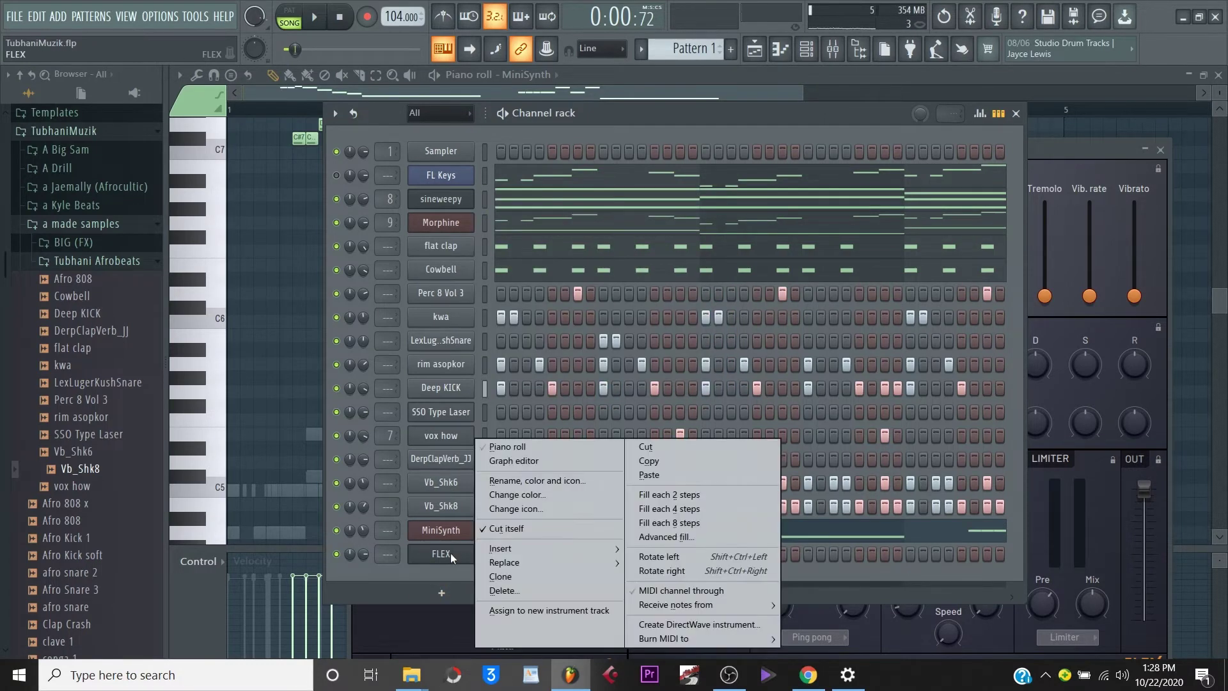
click(650, 475)
Shorten all the FLEX chord notes to one step each in the piano roll.
click(593, 550)
scroll(630, 346, up, 1)
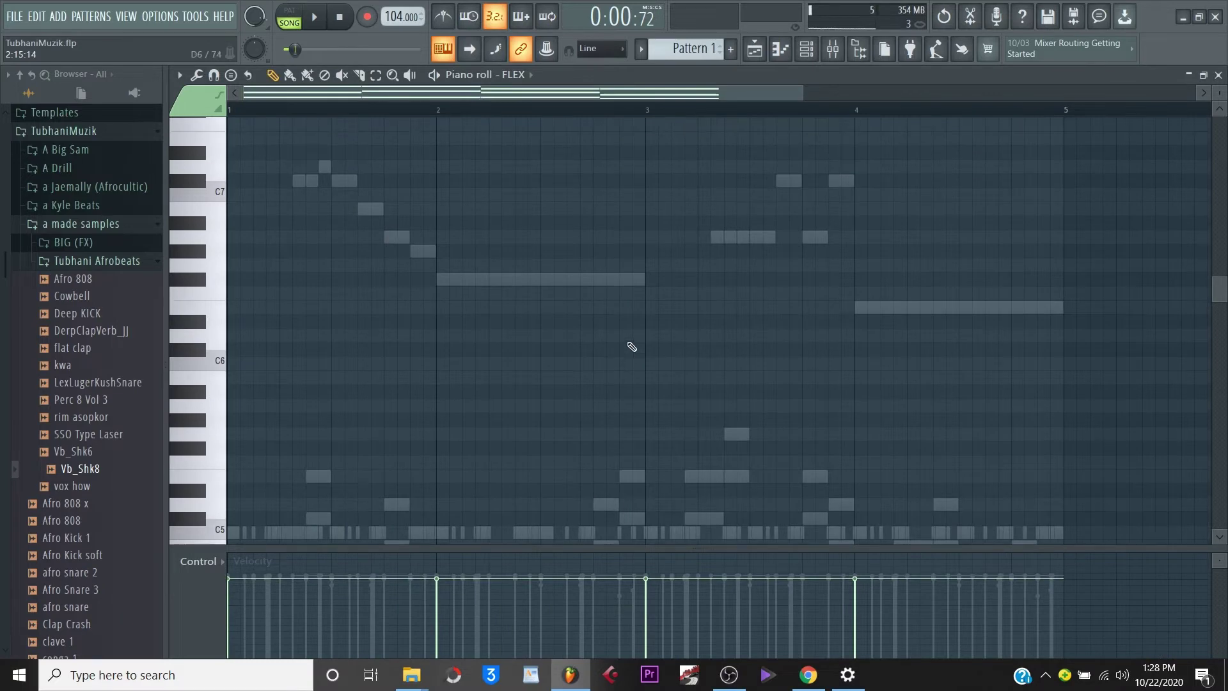
scroll(639, 360, down, 6)
scroll(899, 240, down, 3)
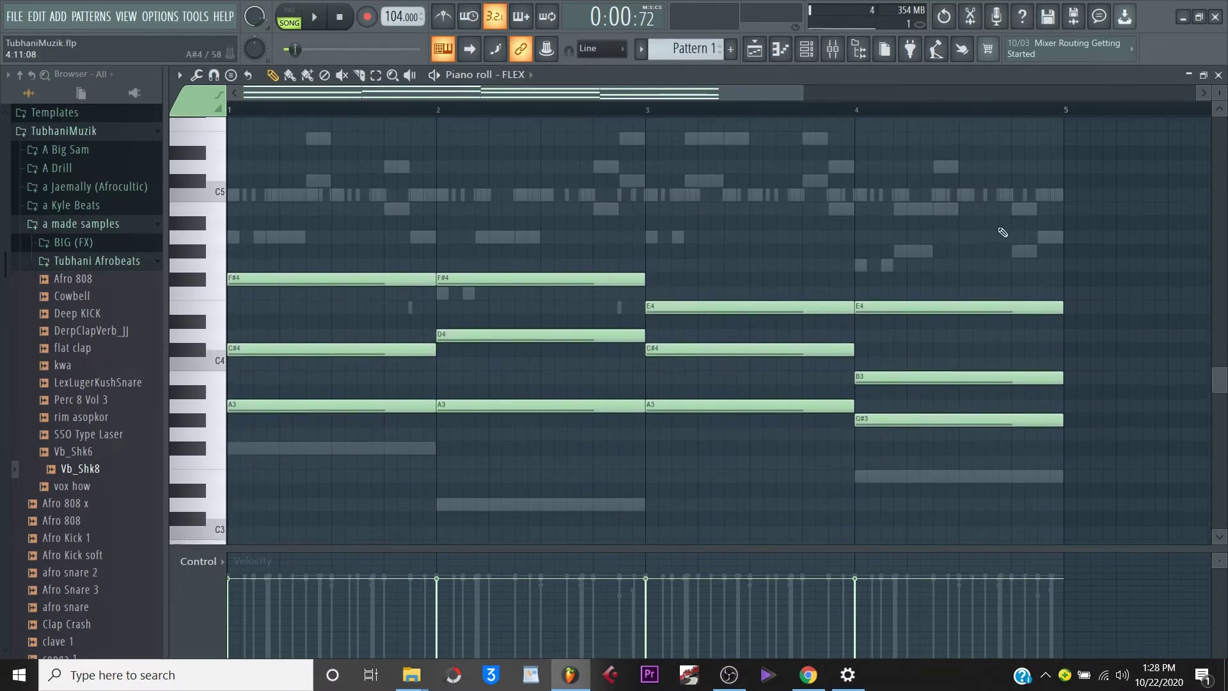
key(ctrl+a)
scroll(402, 386, down, 1)
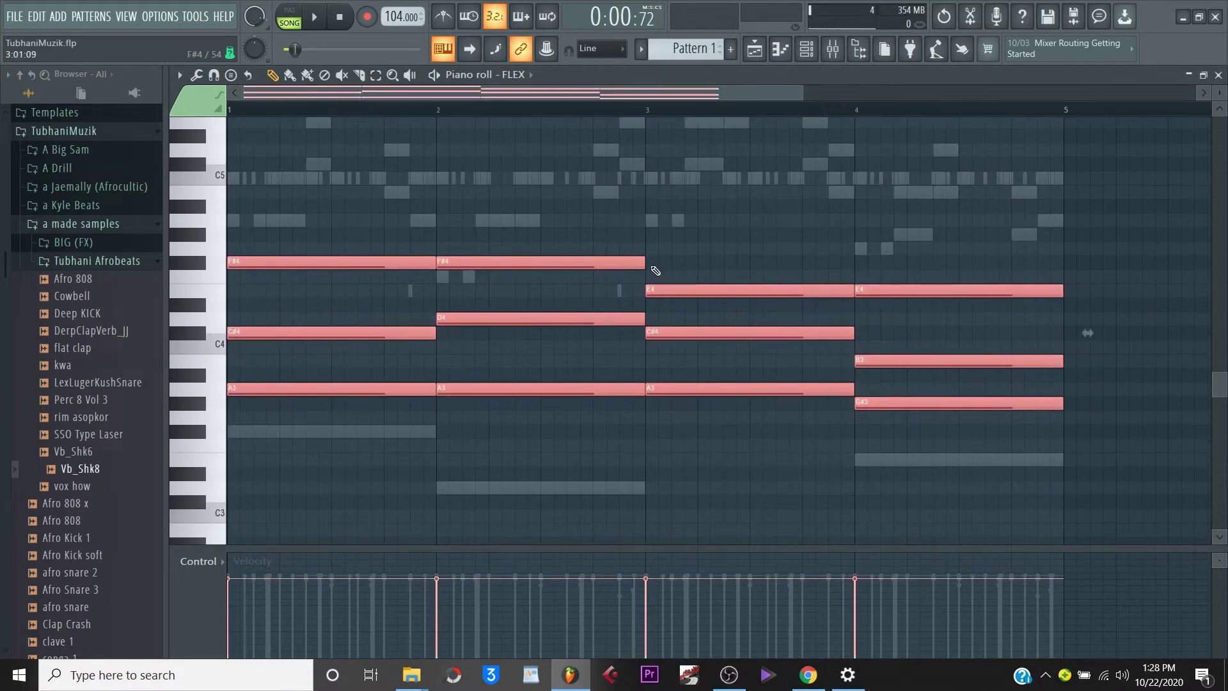
drag(644, 263, 445, 267)
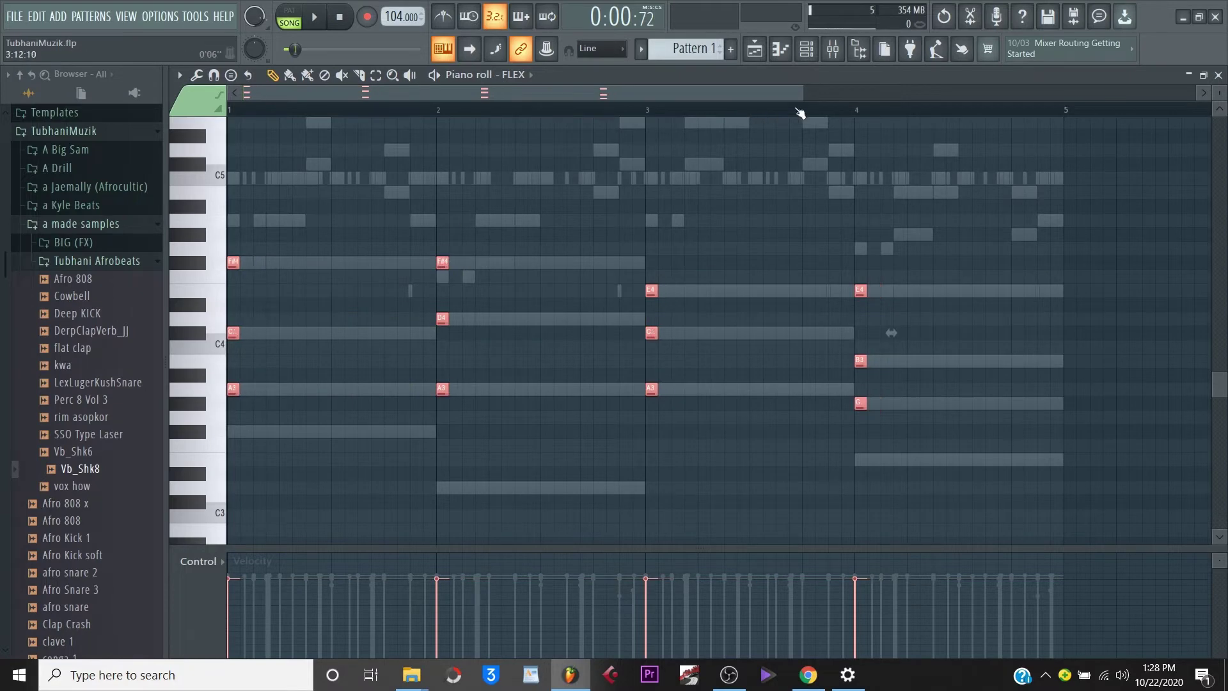
Shift all the FLEX chords right to the third step of each bar and play them briefly.
drag(802, 98, 689, 97)
drag(236, 261, 269, 262)
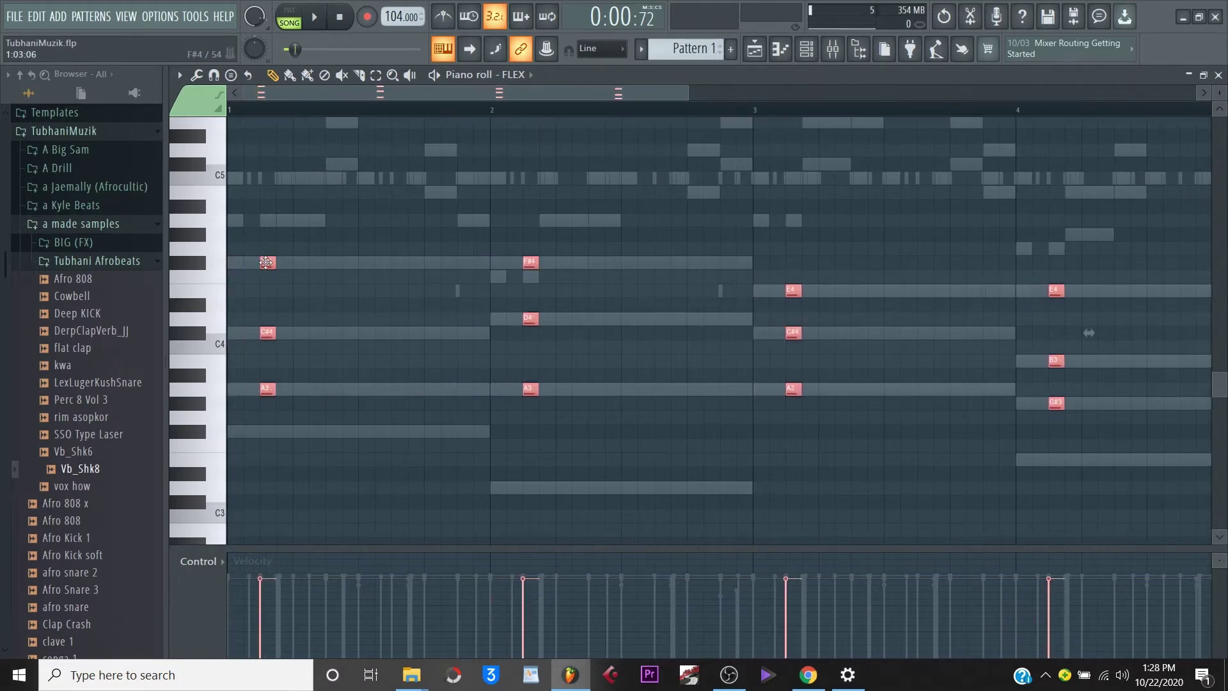
key(space)
key(space)
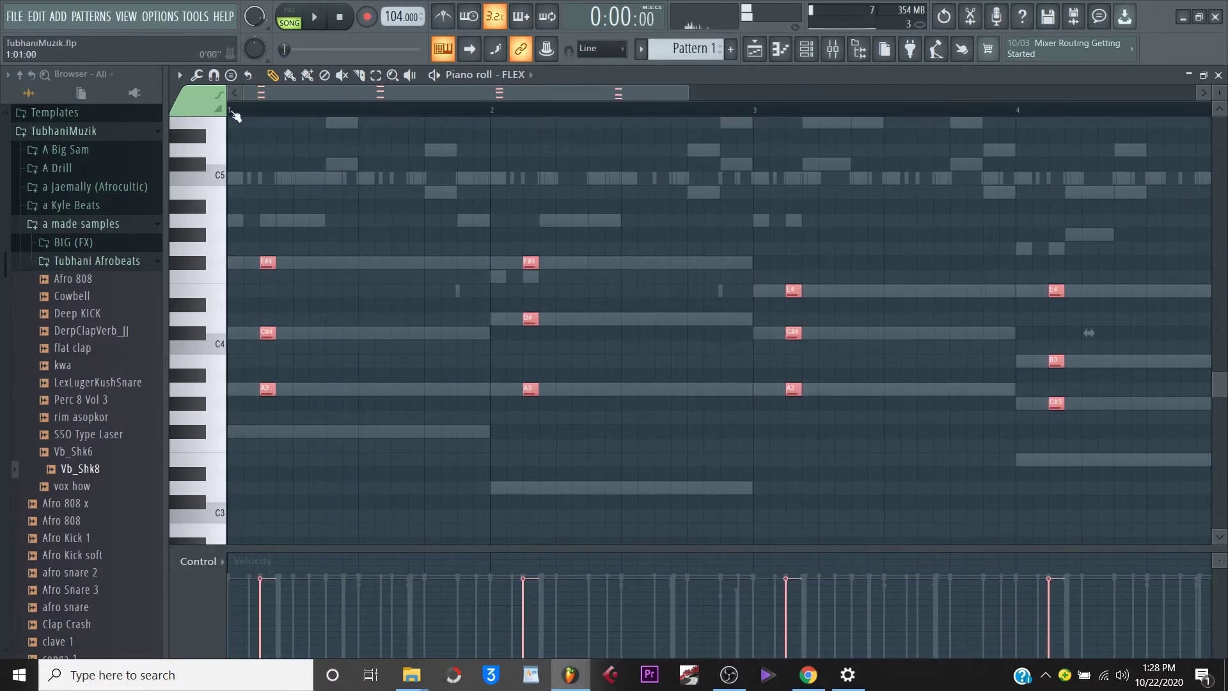
key(space)
key(space)
Transpose the FLEX chords up one octave and lower the FLEX channel volume to about 56%.
key(ctrl+Up)
click(806, 50)
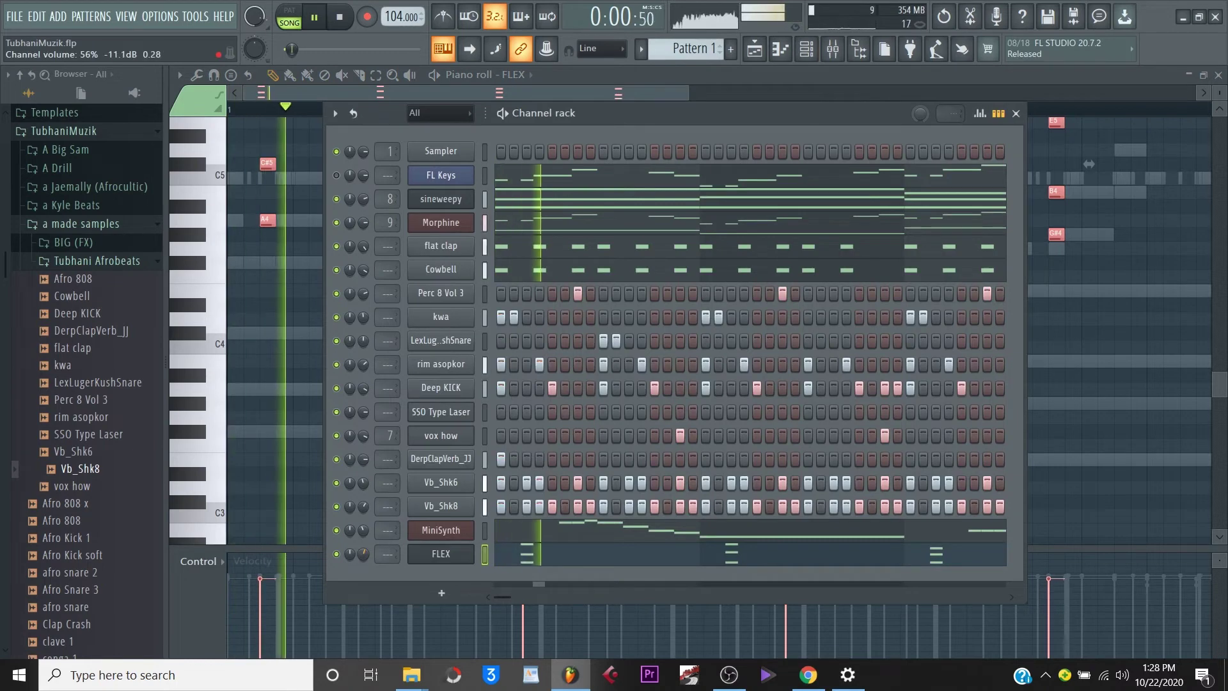
click(339, 100)
key(space)
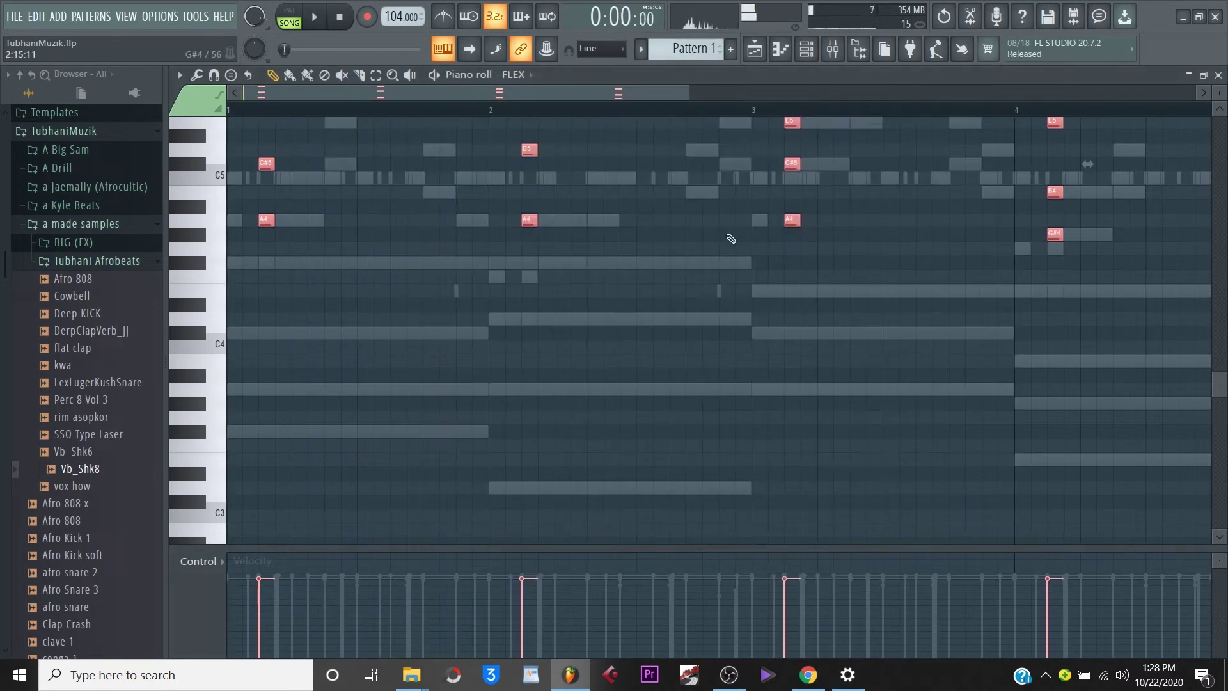
Raise the FLEX chords another octave so they span A5 to F#6, and reduce the channel volume to about 42%.
key(space)
scroll(718, 201, up, 4)
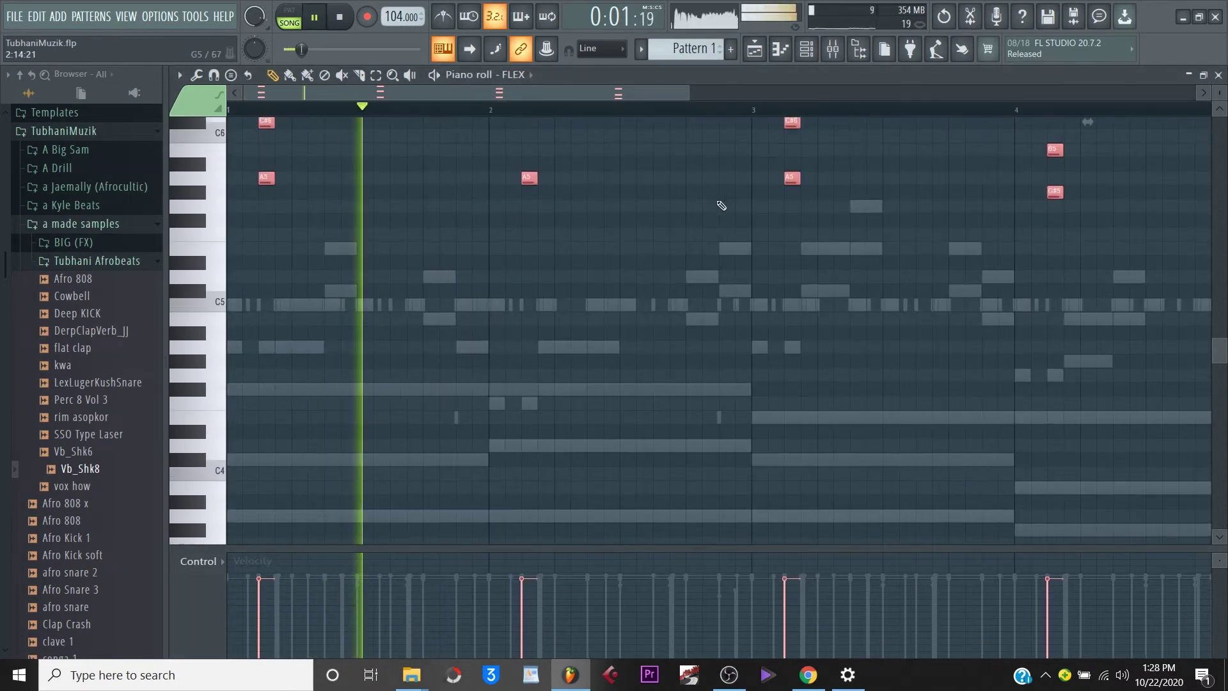
click(806, 50)
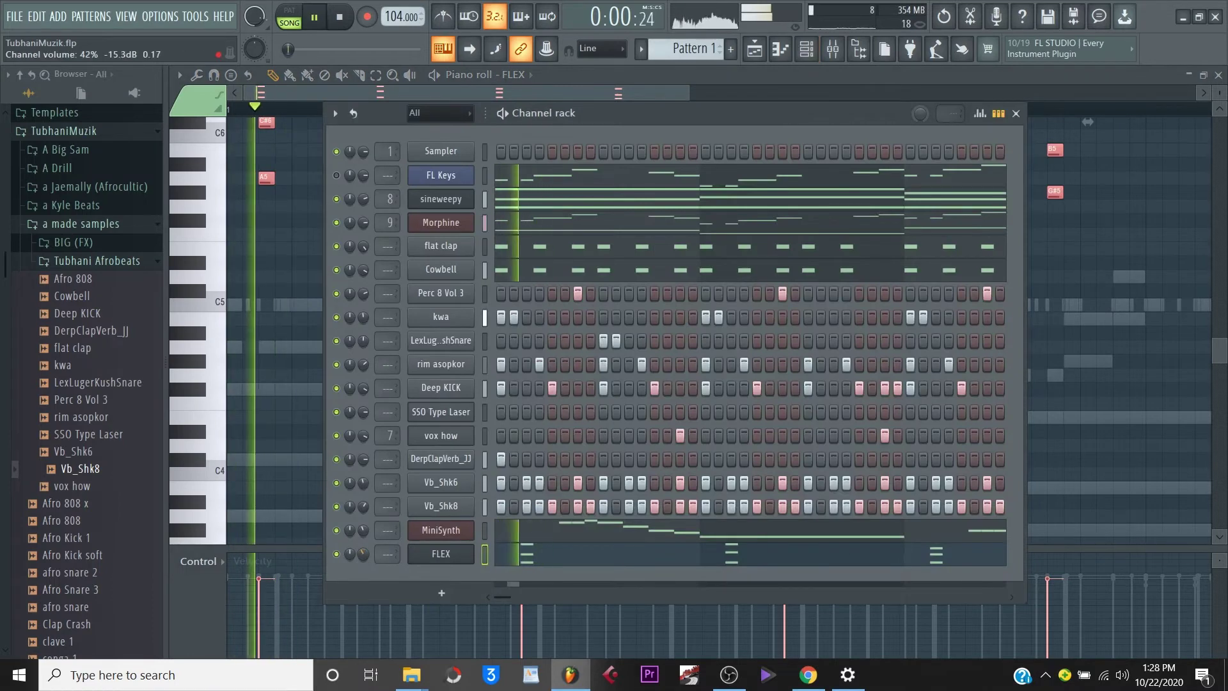
click(516, 95)
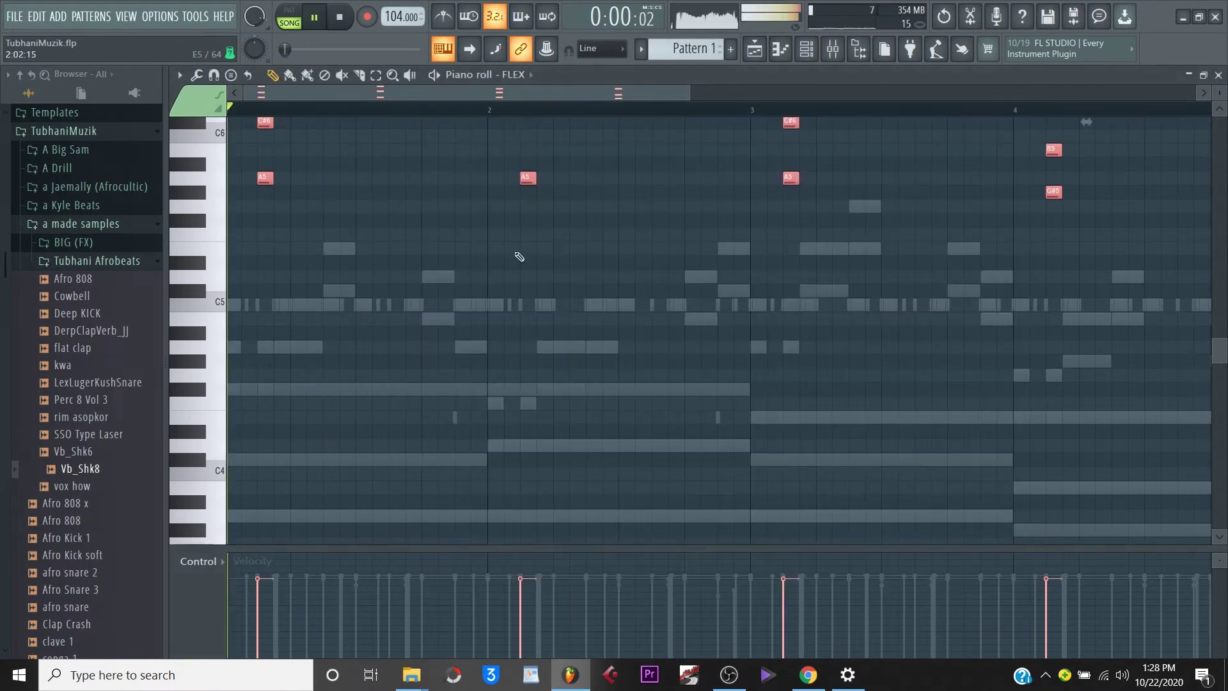
scroll(441, 255, up, 3)
Duplicate the FLEX chord stabs half a bar later in every bar and play the result.
key(space)
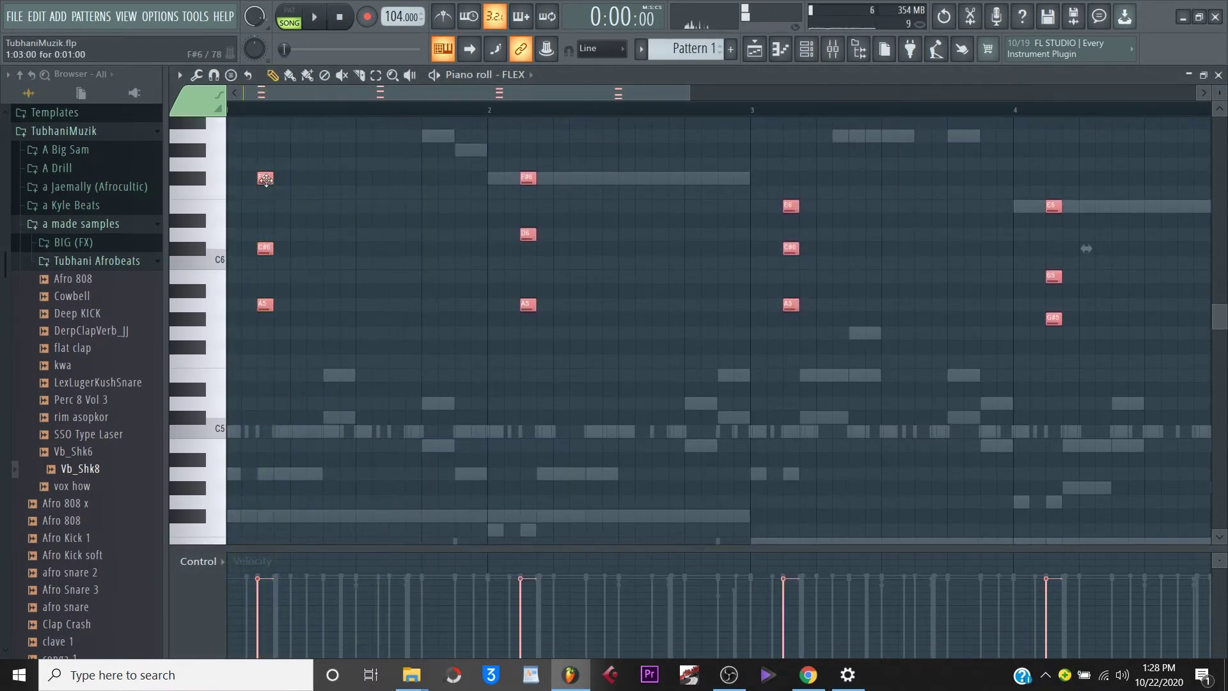
shift+drag(266, 179, 397, 179)
key(space)
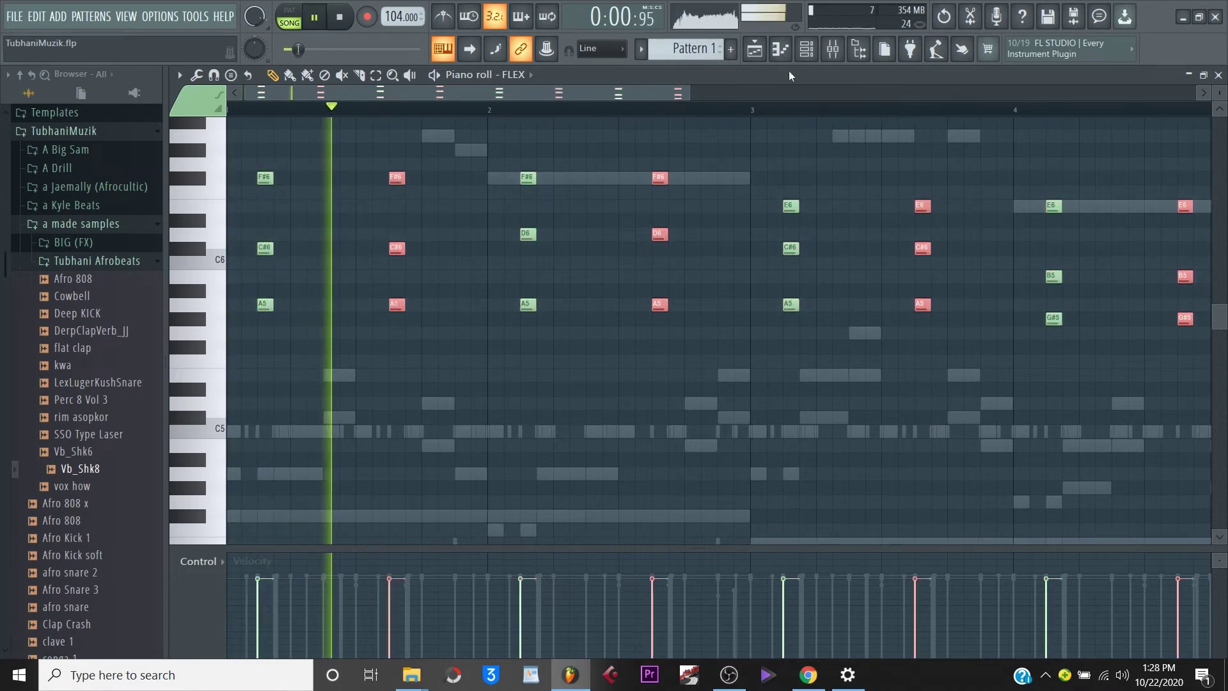
Route the FLEX channel to mixer track 12 and load Fruity Reeverb 2 in its first effect slot.
key(F6)
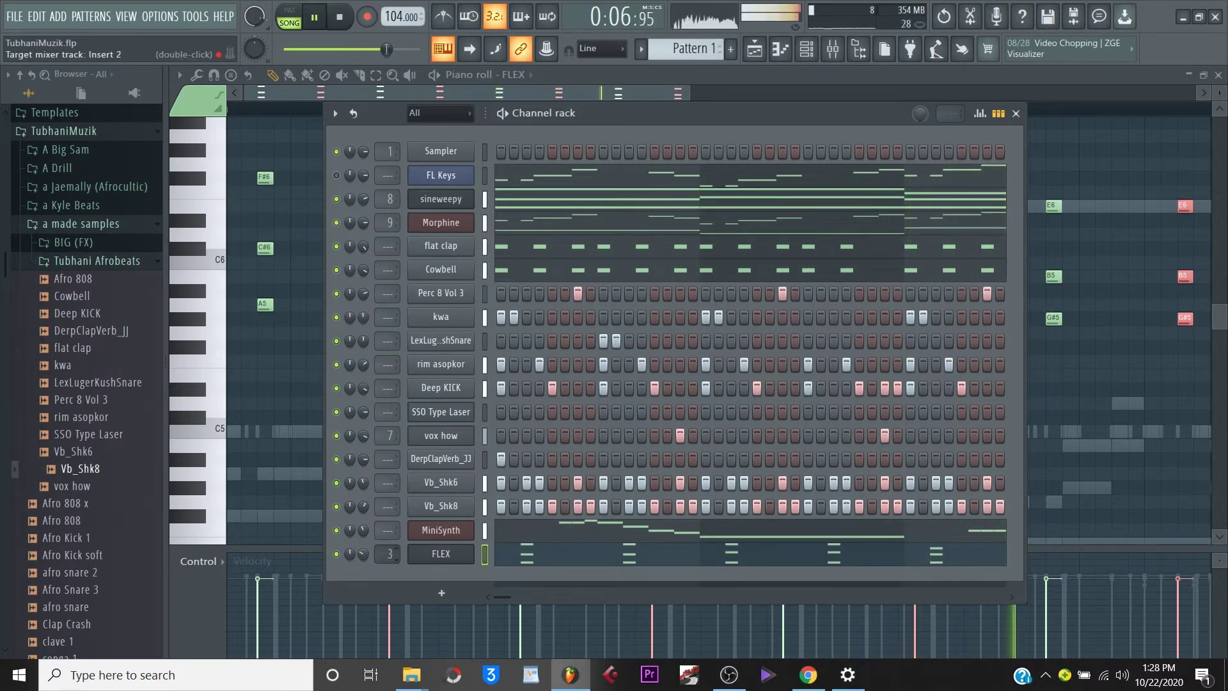
drag(387, 553, 387, 513)
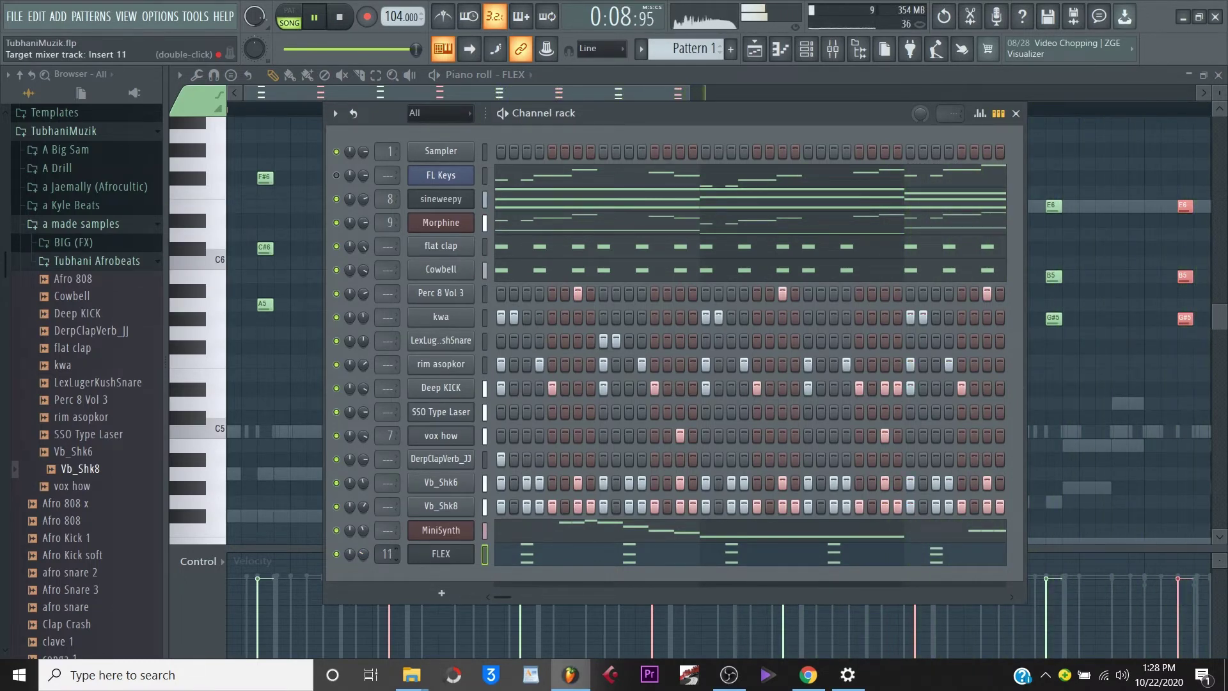
click(833, 49)
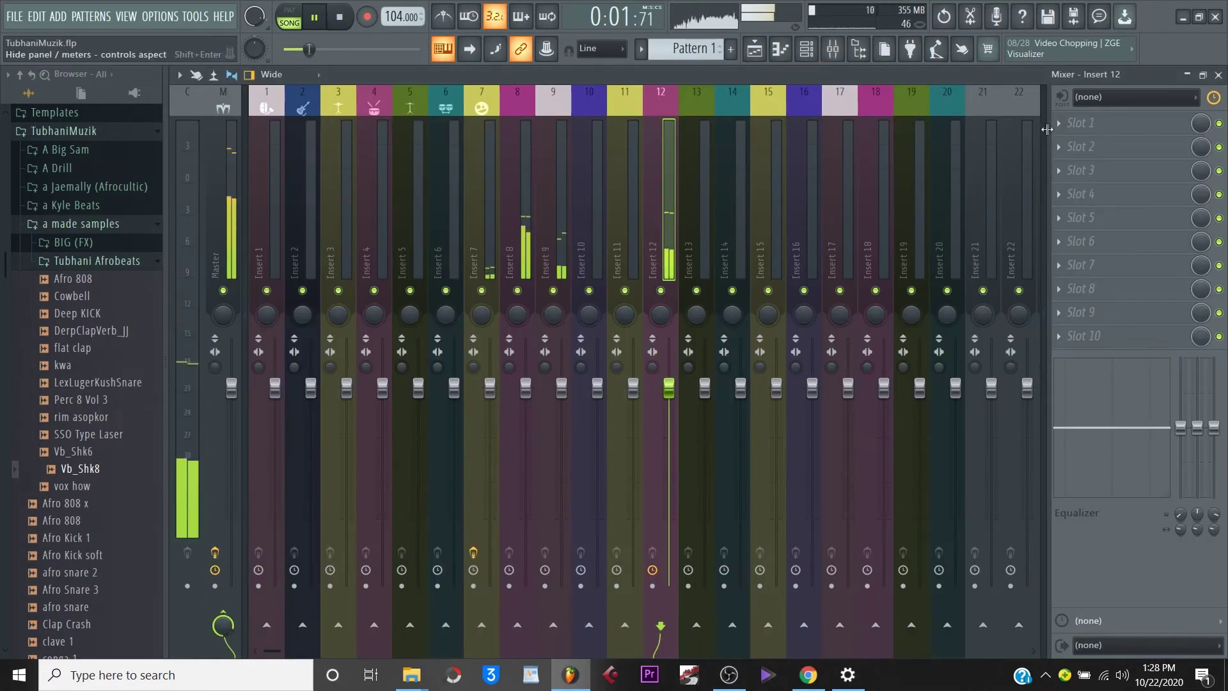
click(1069, 122)
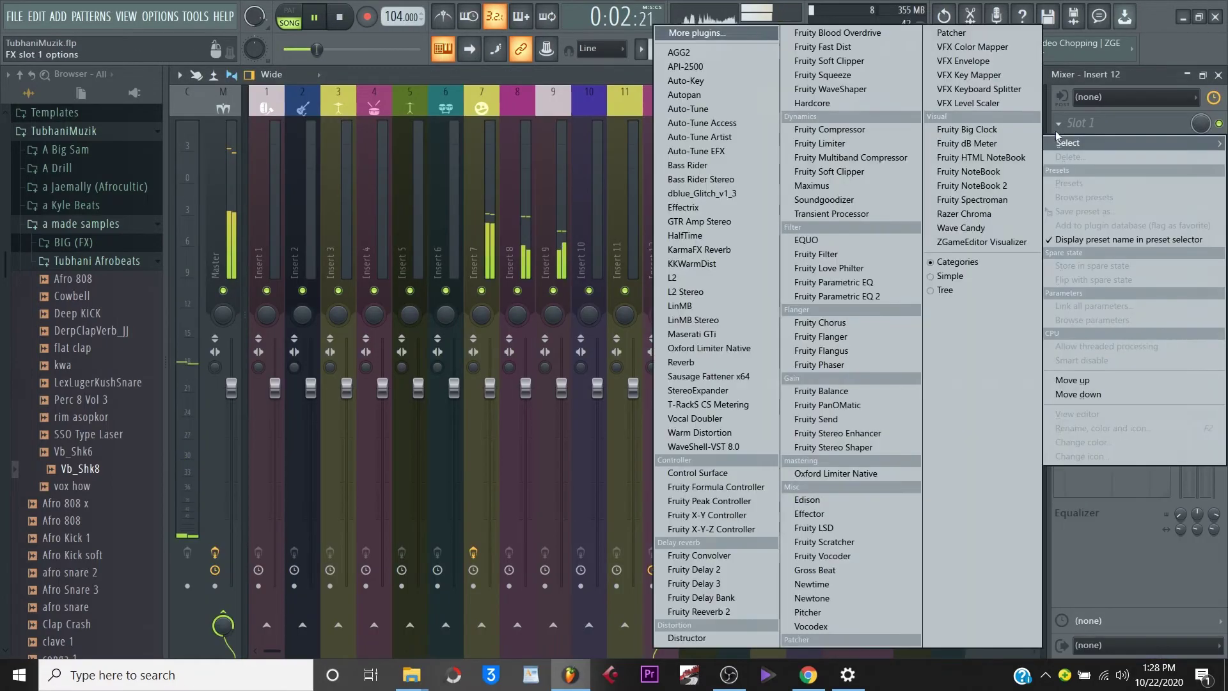
click(715, 613)
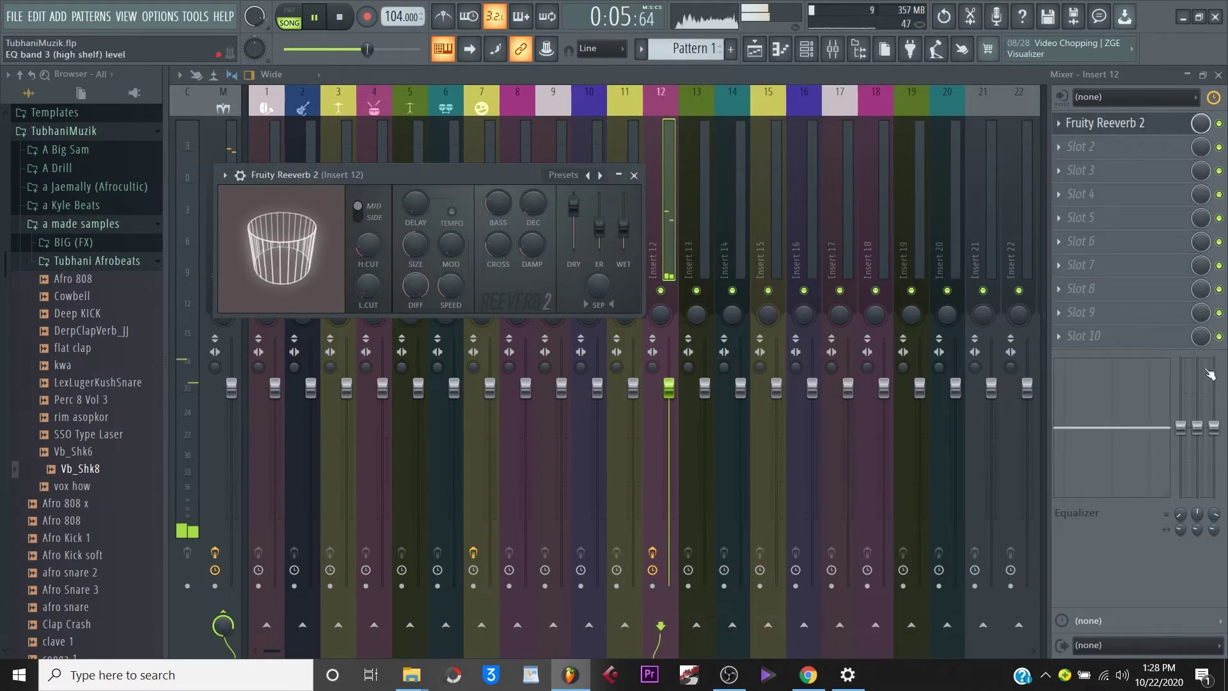
Cut the low shelf on mixer track 12's equalizer to -18.0 and raise its high shelf slightly, then close the mixer.
drag(1180, 426, 1181, 496)
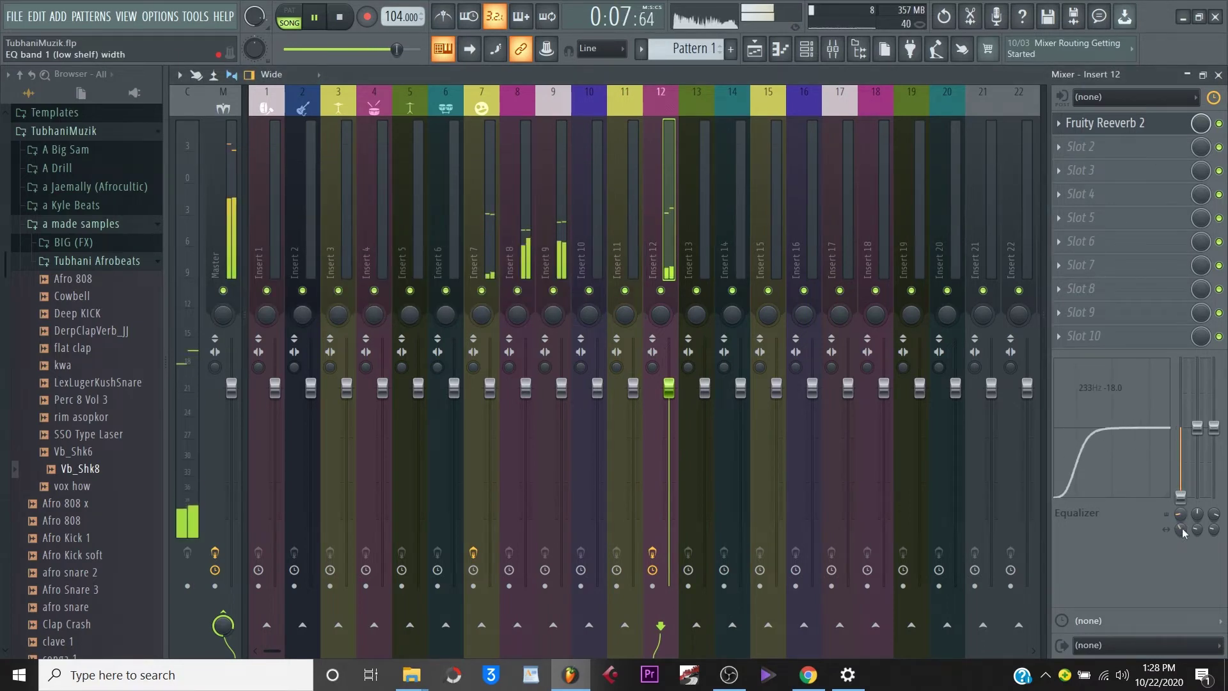
drag(1215, 433, 1214, 426)
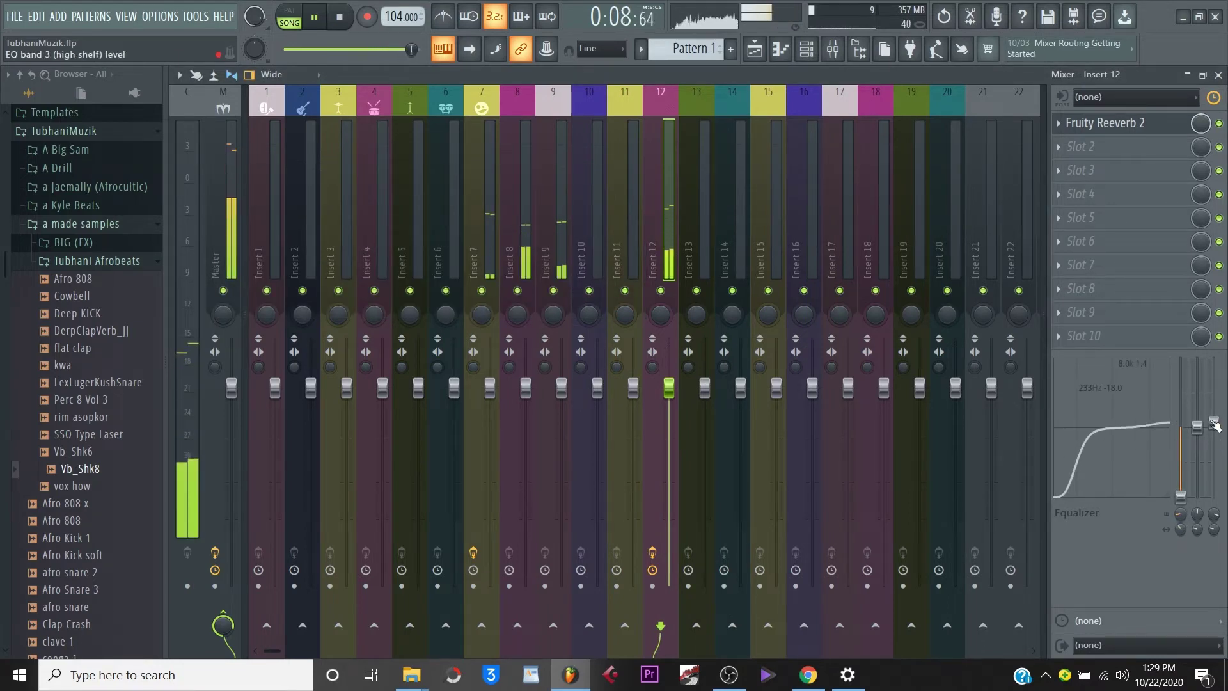
click(1218, 75)
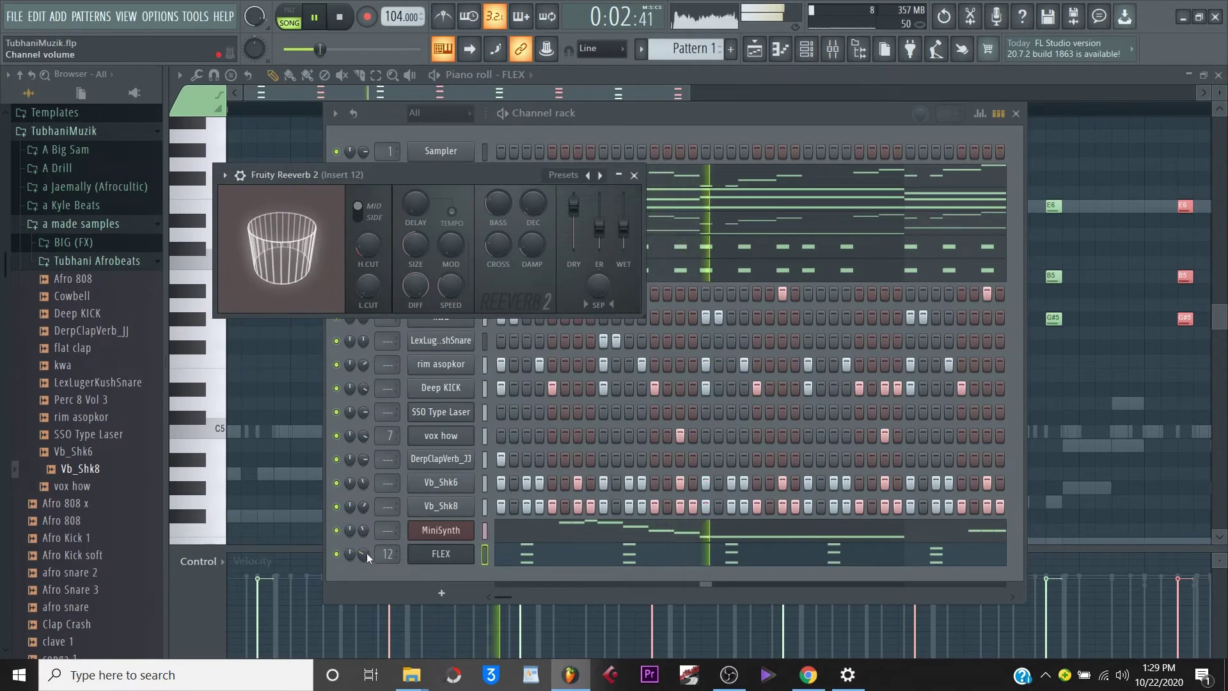
Set the FLEX channel volume to about 31% and mute the MiniSynth channel.
mouse_move(362, 553)
mouse_down()
mouse_move(362, 569)
mouse_move(363, 555)
mouse_up()
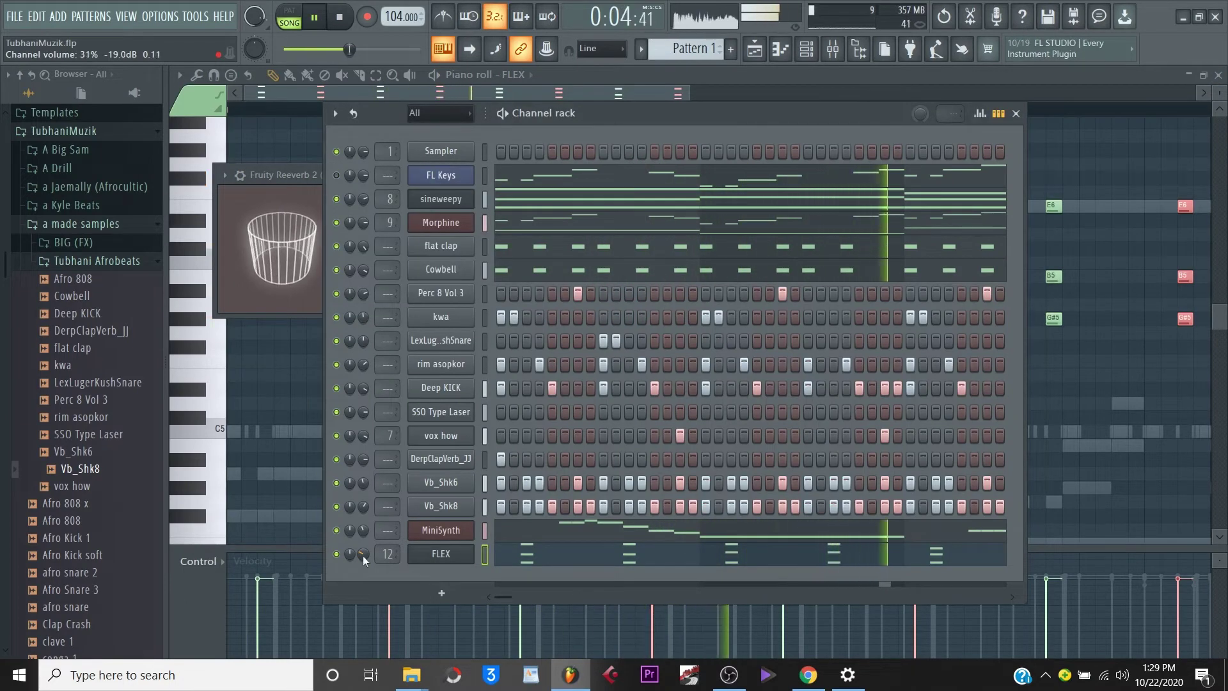
click(336, 530)
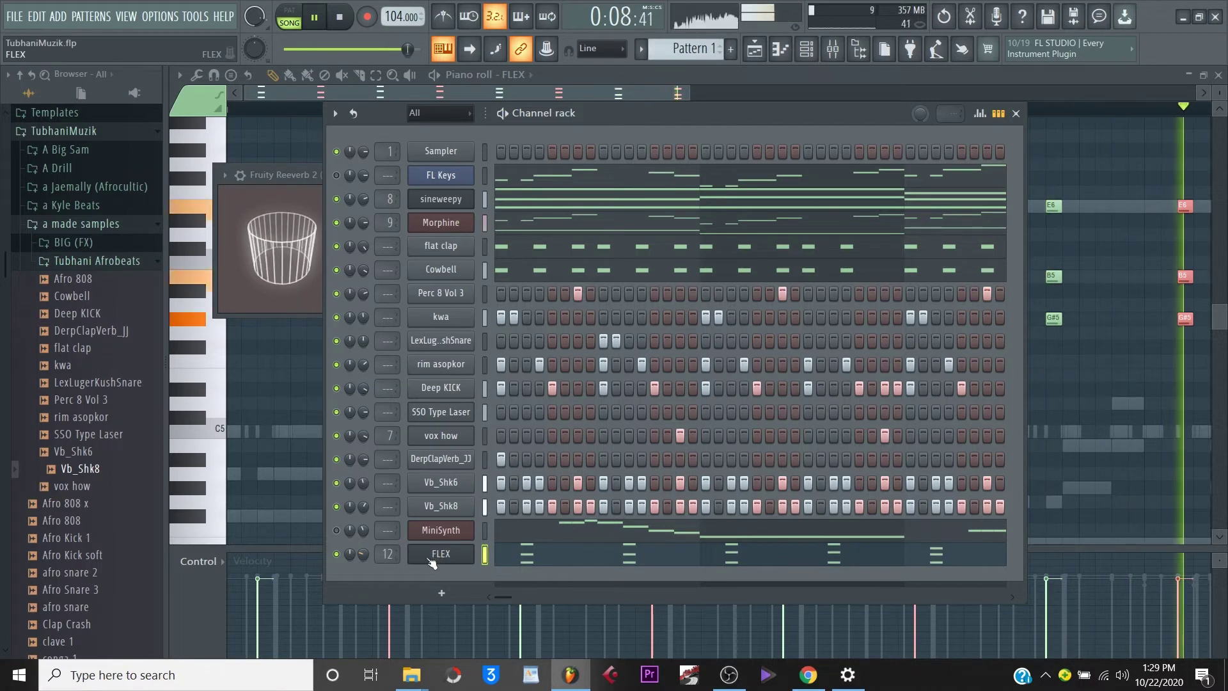
Add a second FLEX channel and load the Marimba preset from its General Midi Library.
click(57, 16)
click(236, 328)
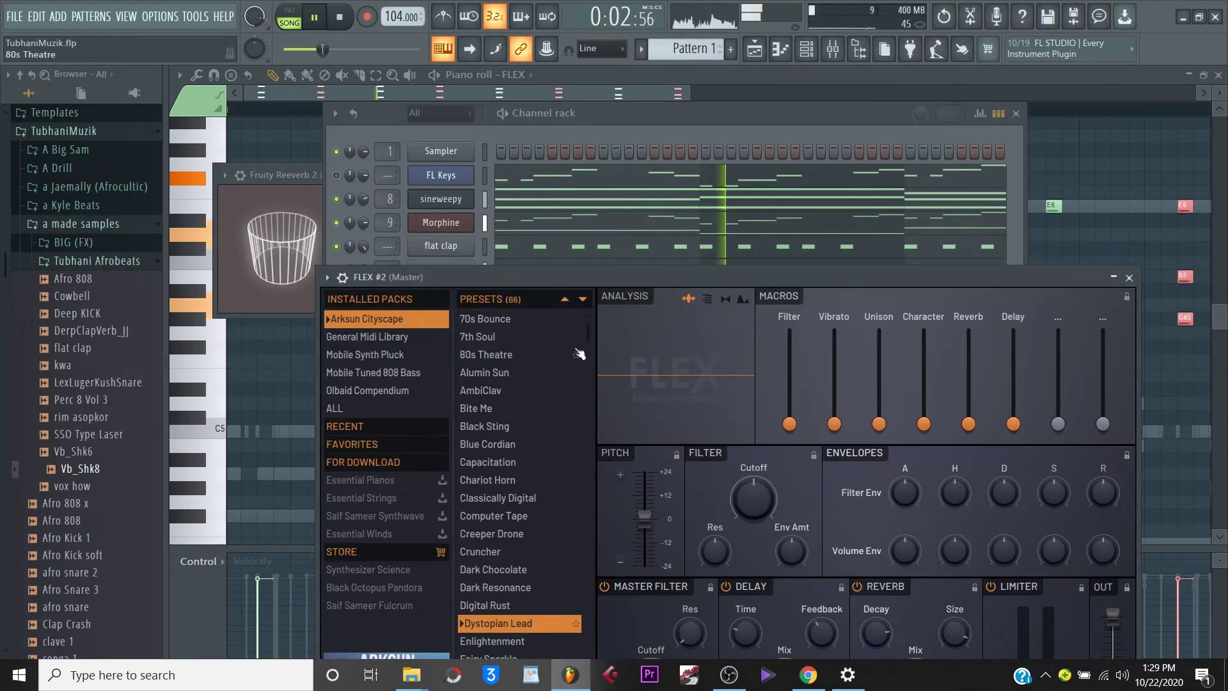
drag(588, 336, 595, 664)
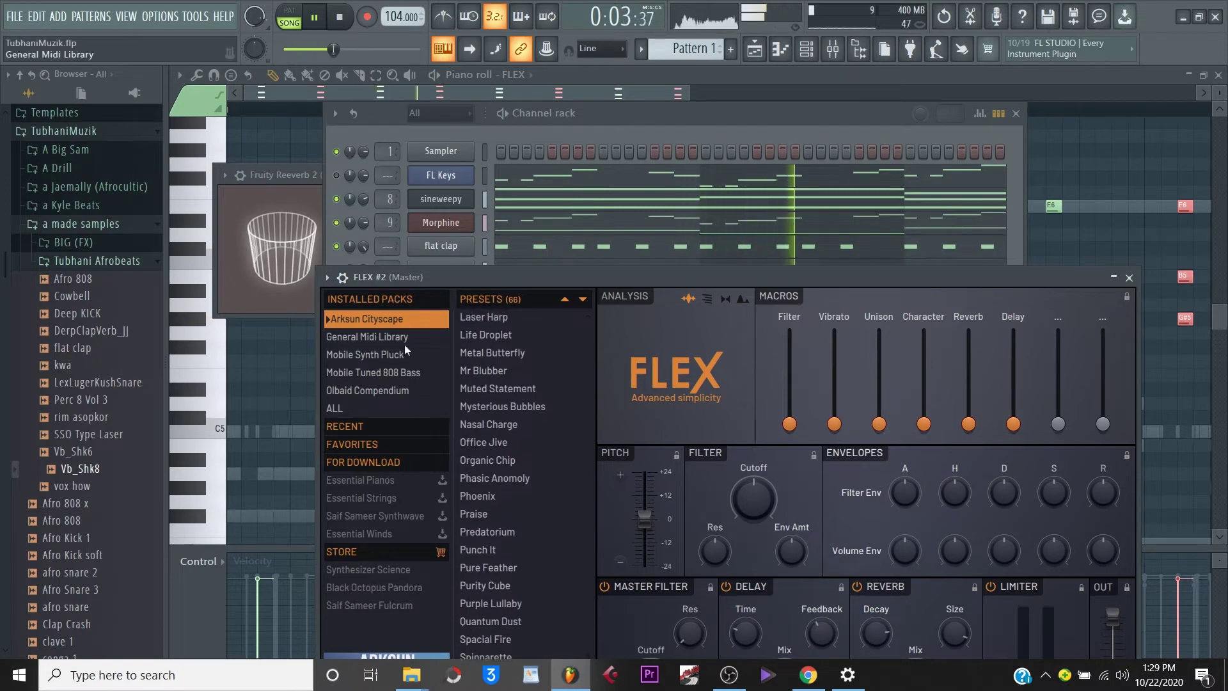
click(379, 337)
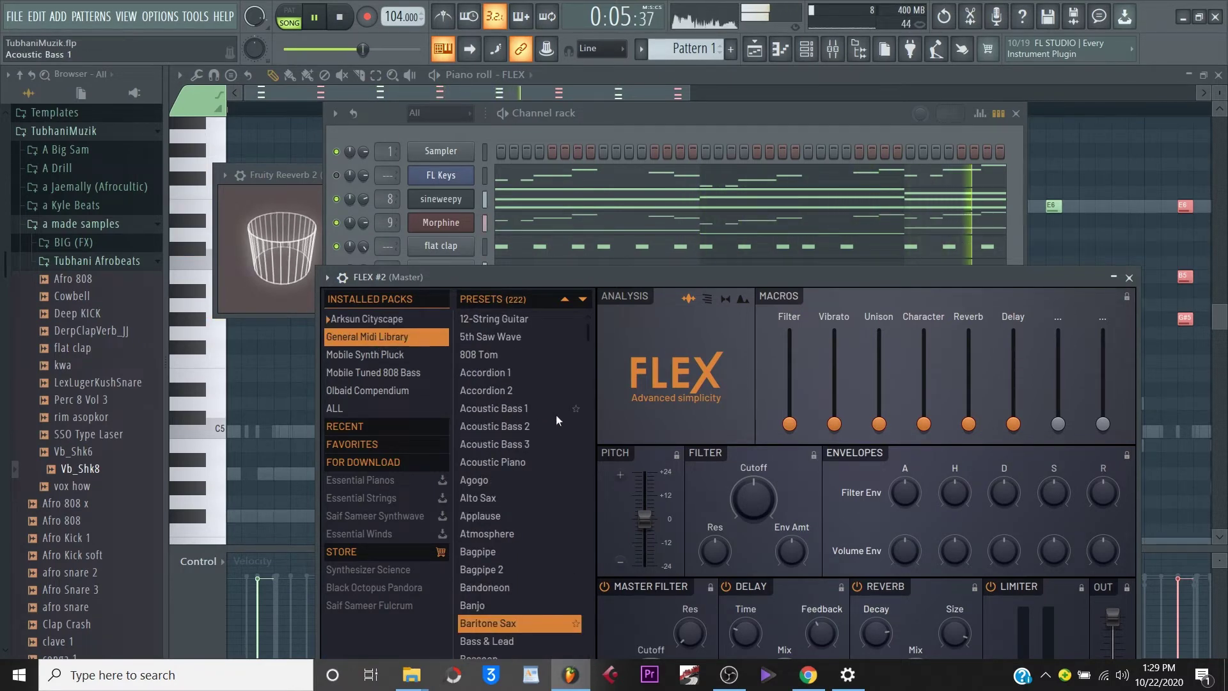
scroll(547, 454, down, 15)
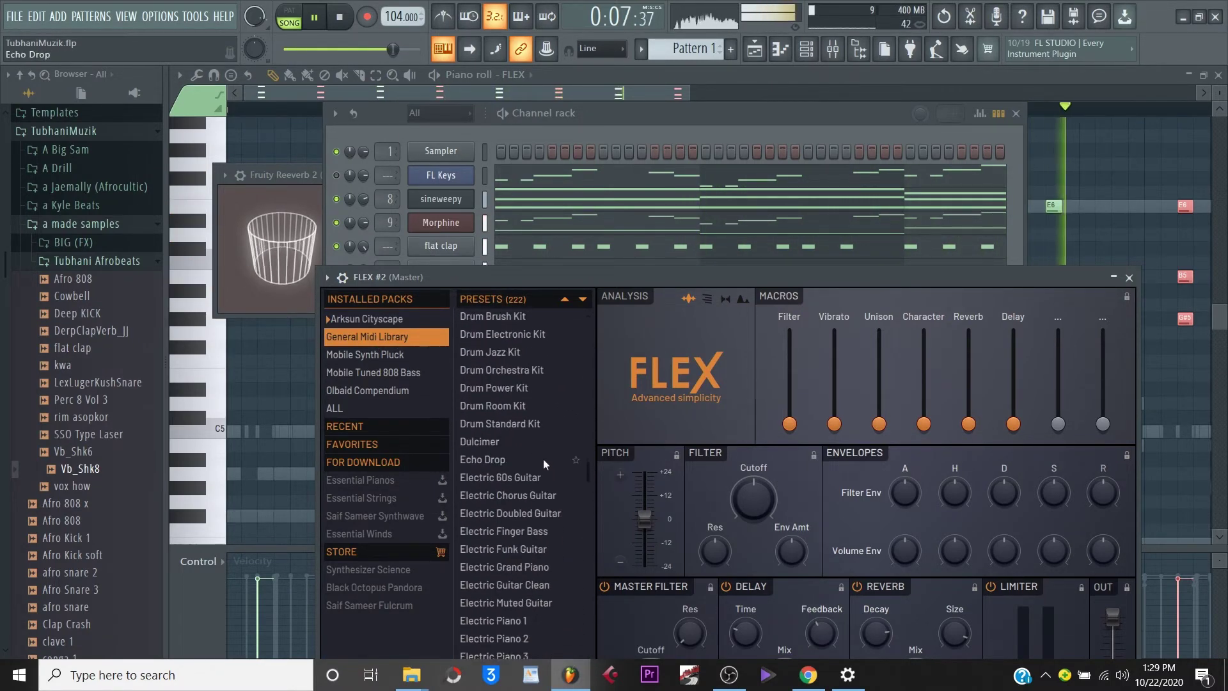
scroll(541, 456, down, 15)
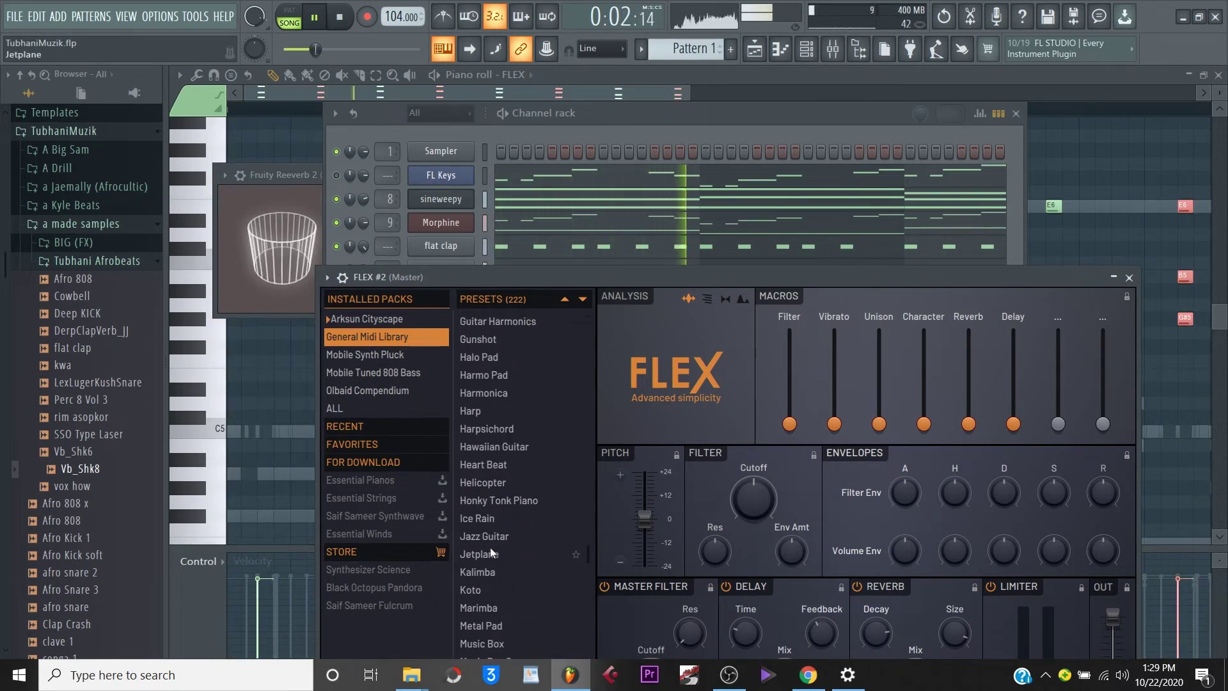
scroll(501, 538, down, 5)
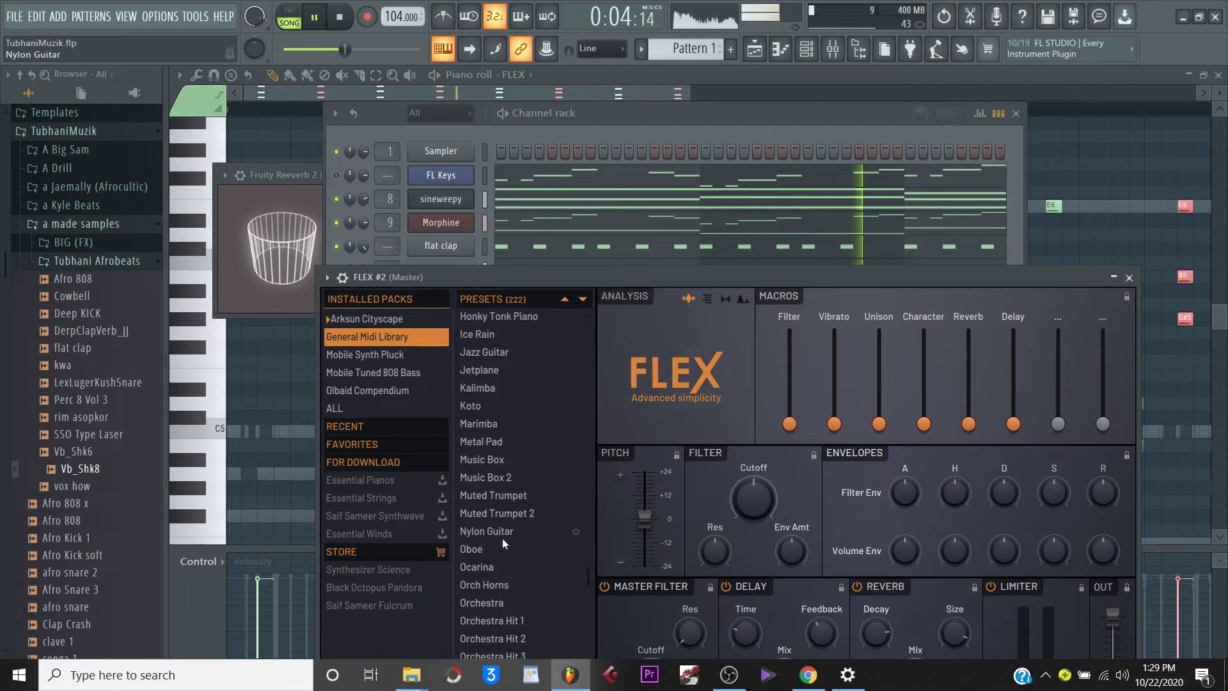
click(486, 421)
Mute the sineweepy channel and play the pattern.
click(689, 120)
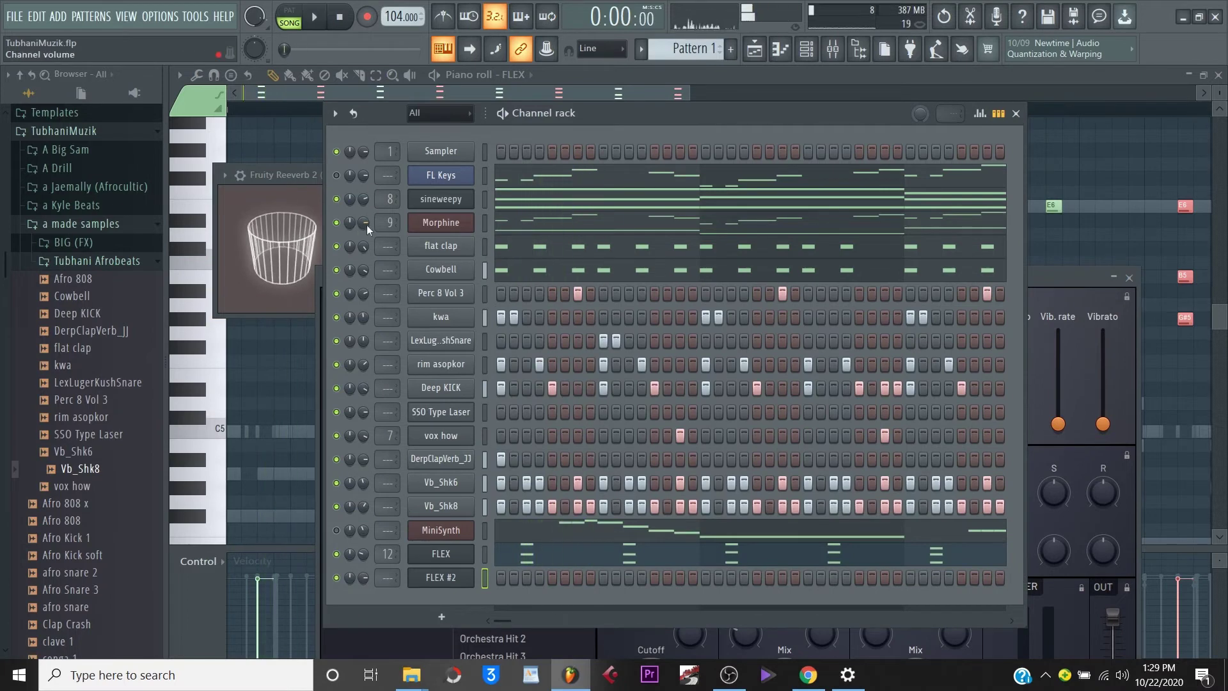
click(337, 200)
key(space)
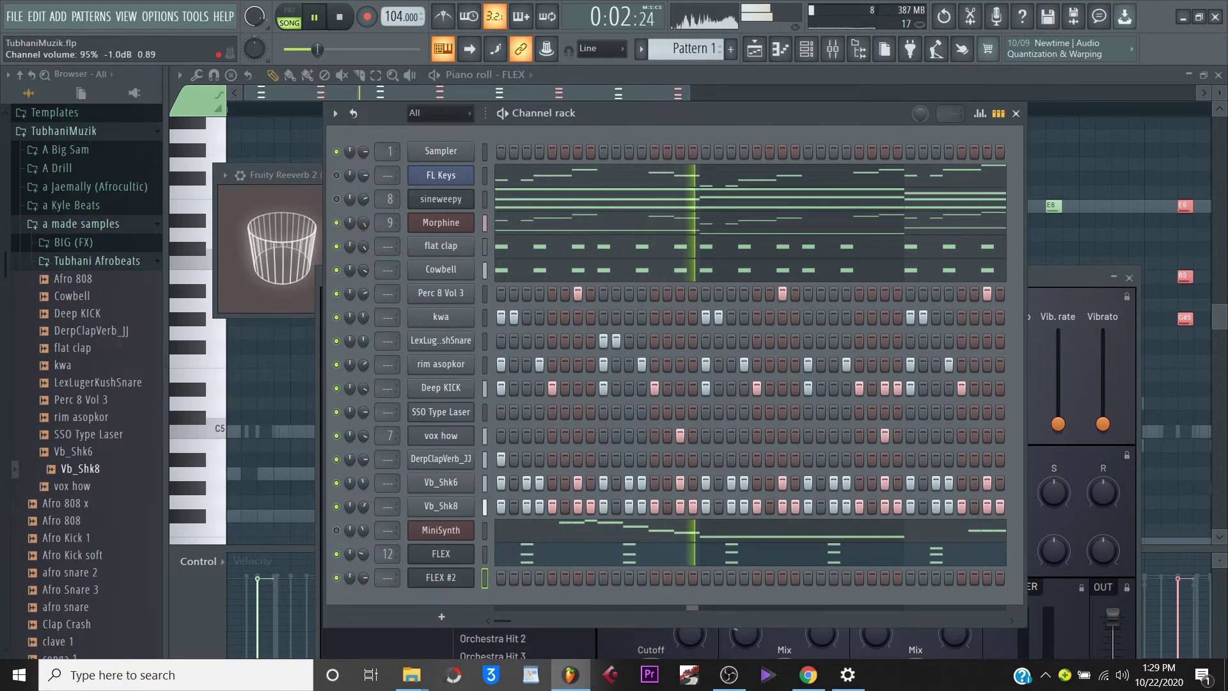
Unmute the sineweepy channel, and copy the FLEX channel's notes into FLEX #2.
click(337, 199)
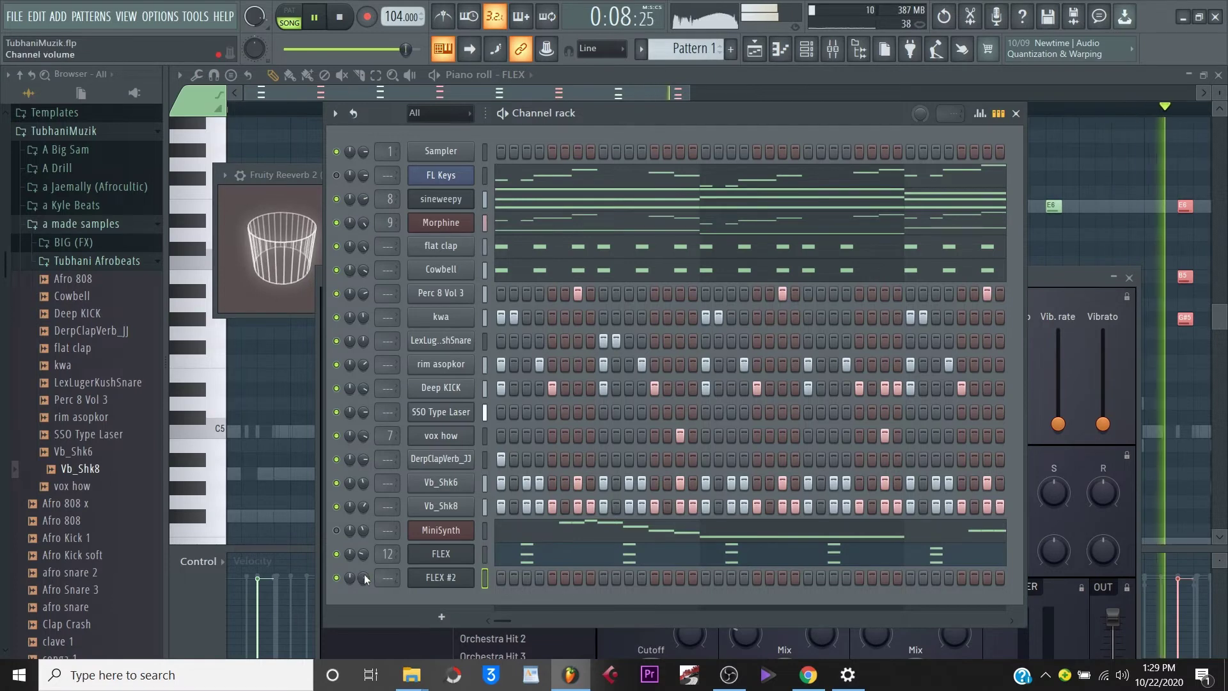
right_click(453, 559)
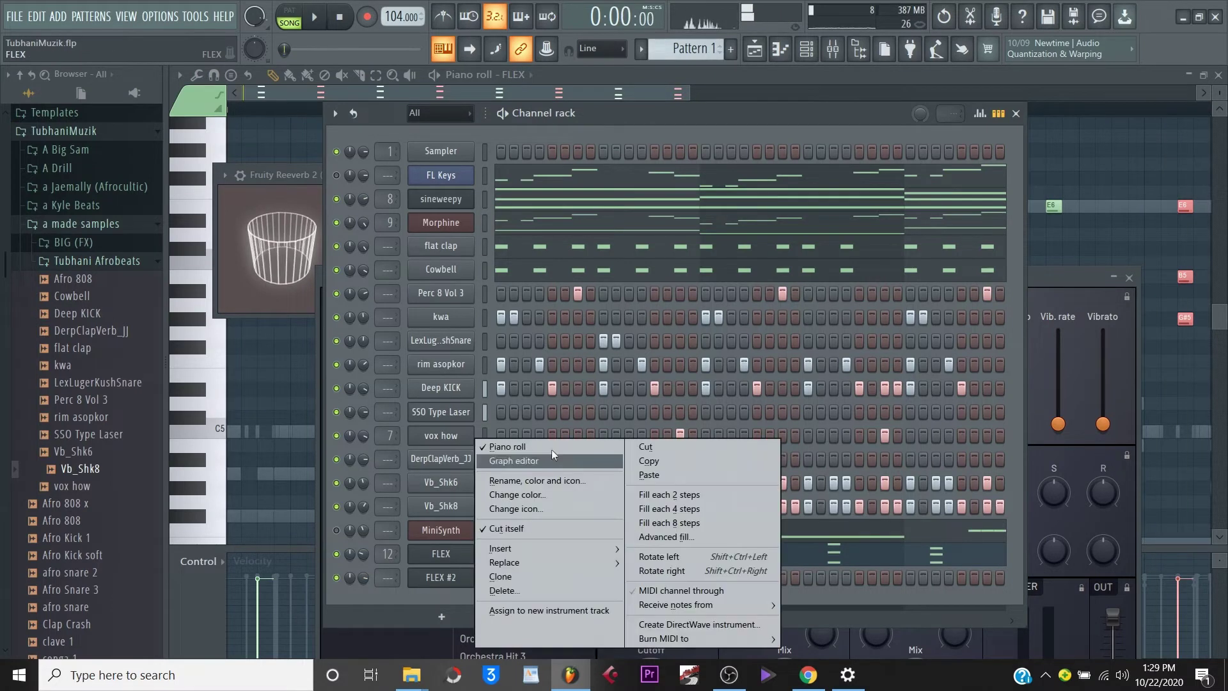
click(647, 461)
right_click(434, 578)
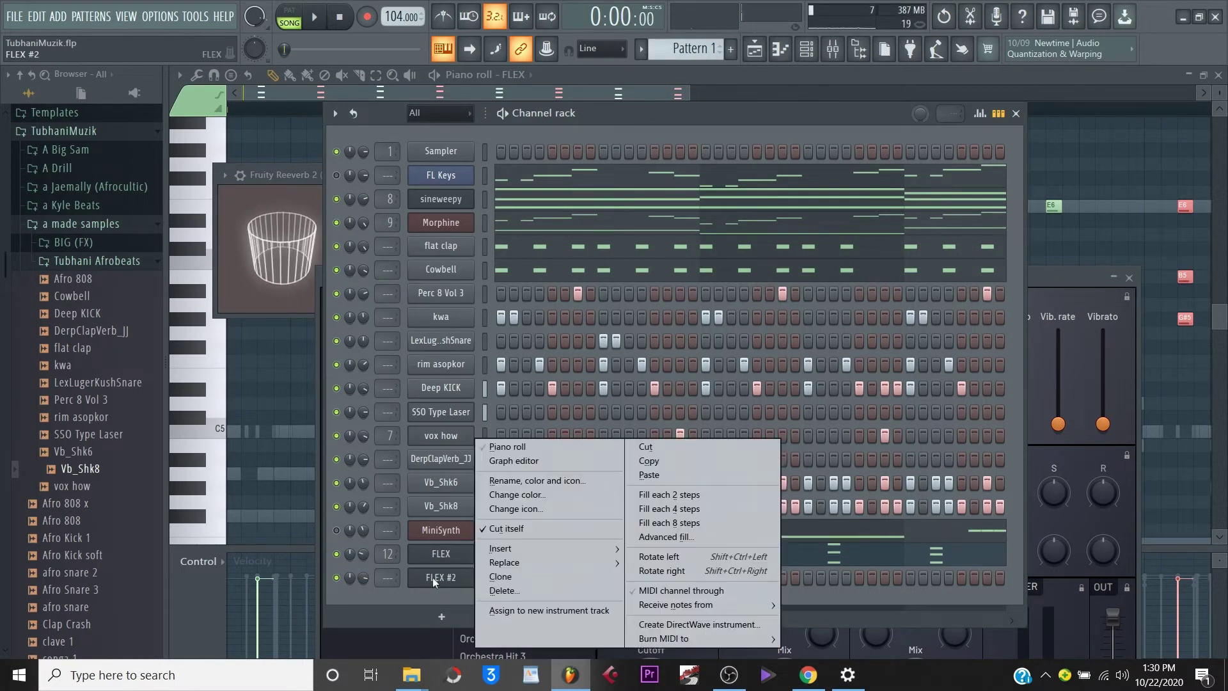
click(649, 475)
click(567, 577)
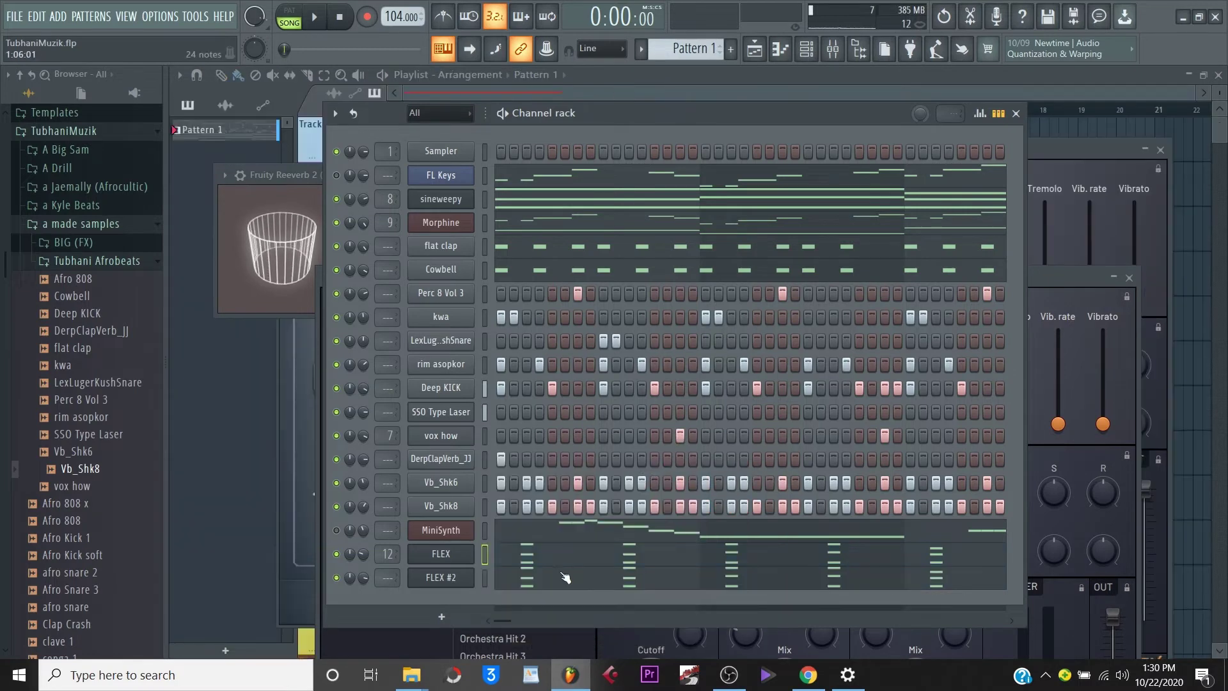
click(566, 577)
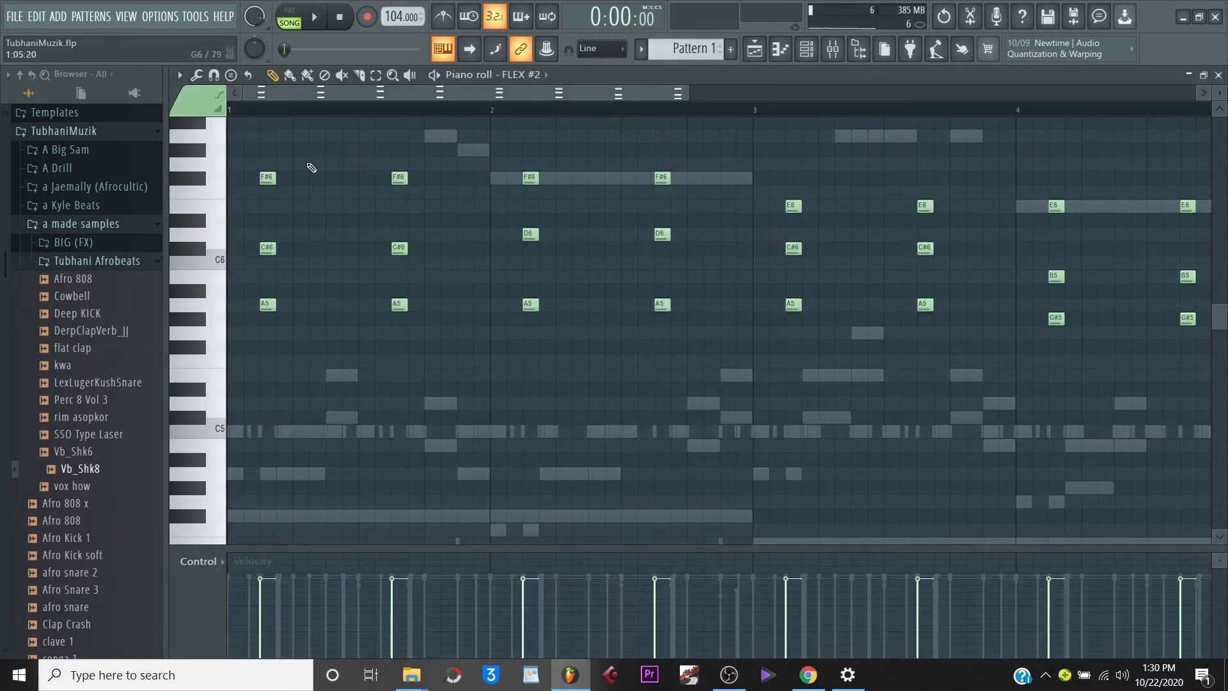
Shift the first FLEX #2 chord of each of the four bars six steps later, just ahead of the bar's second chord.
drag(243, 358, 244, 356)
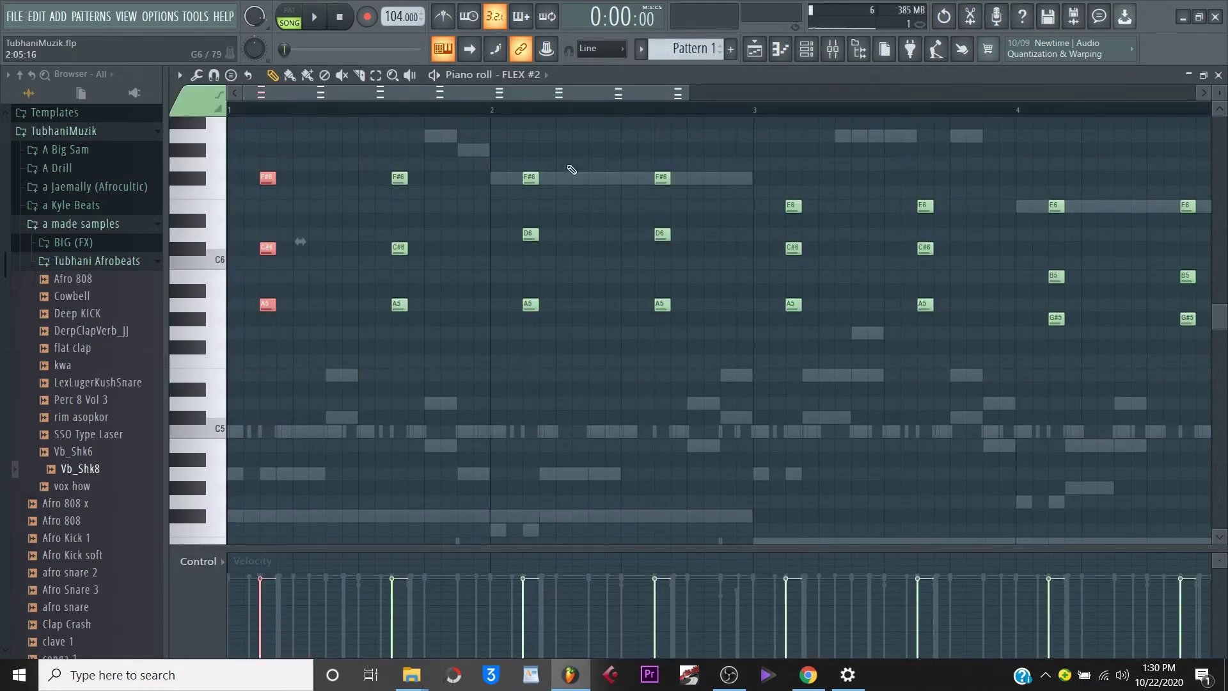
drag(582, 161, 507, 356)
drag(863, 165, 770, 365)
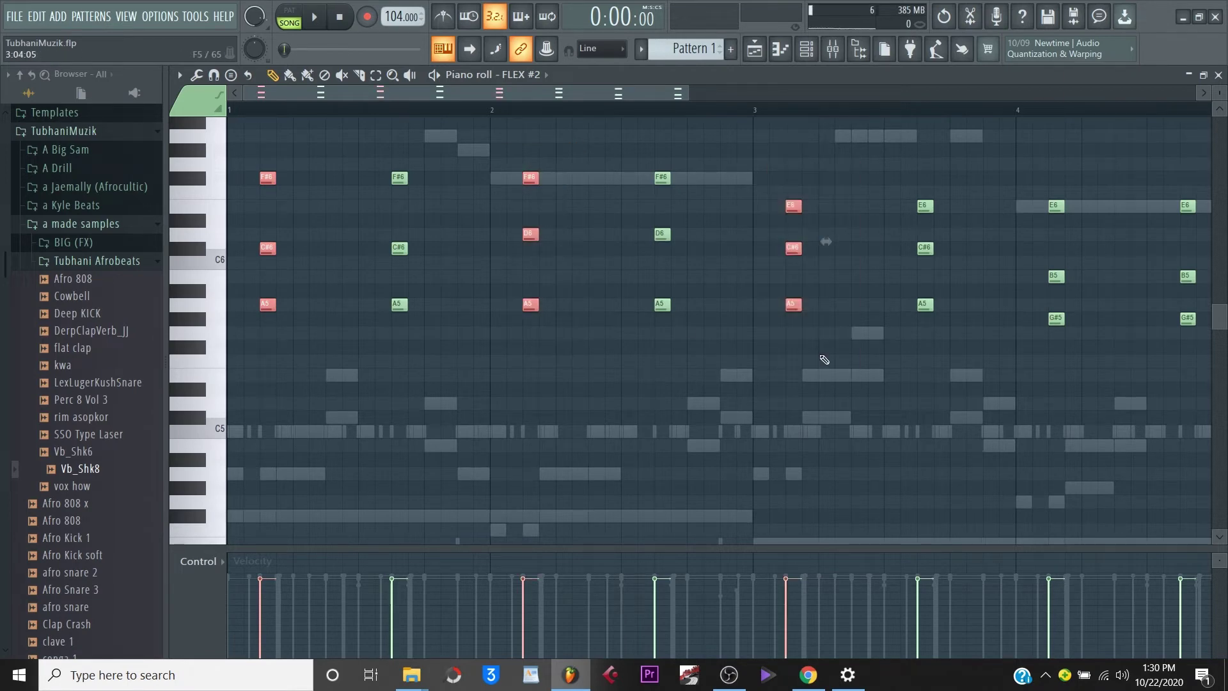
drag(1088, 187, 1023, 412)
drag(656, 95, 524, 103)
drag(267, 179, 365, 178)
key(space)
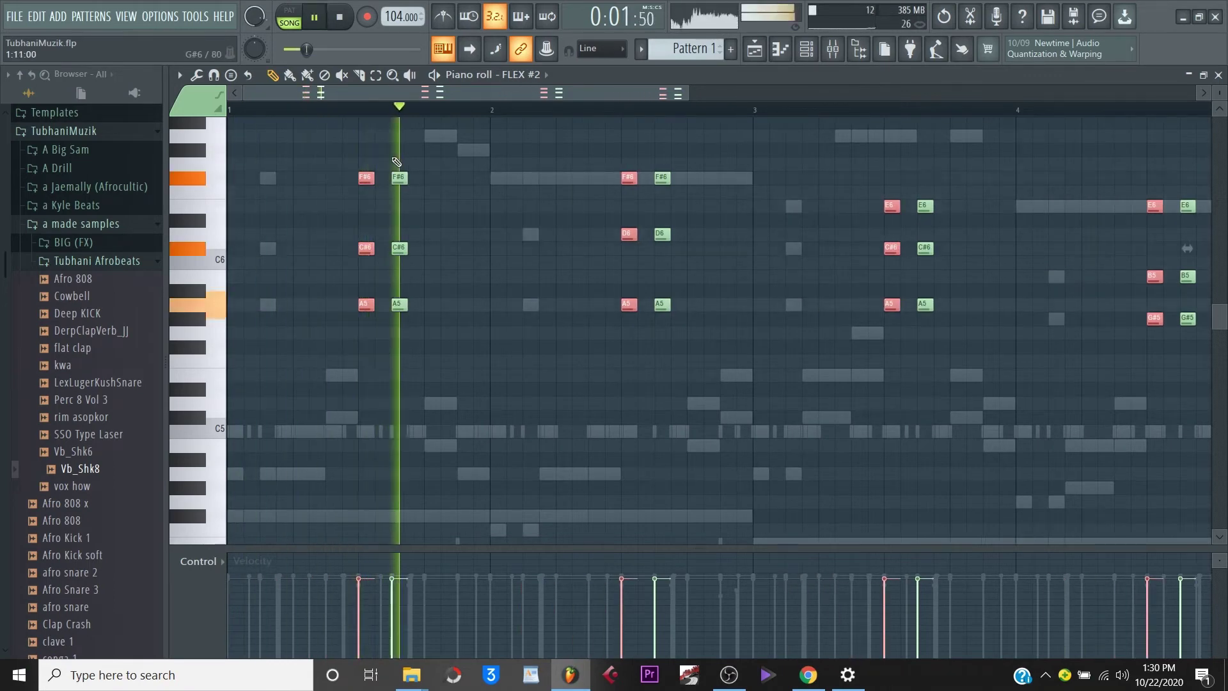
key(space)
Lower the FLEX #2 channel volume while playing the pattern.
click(806, 49)
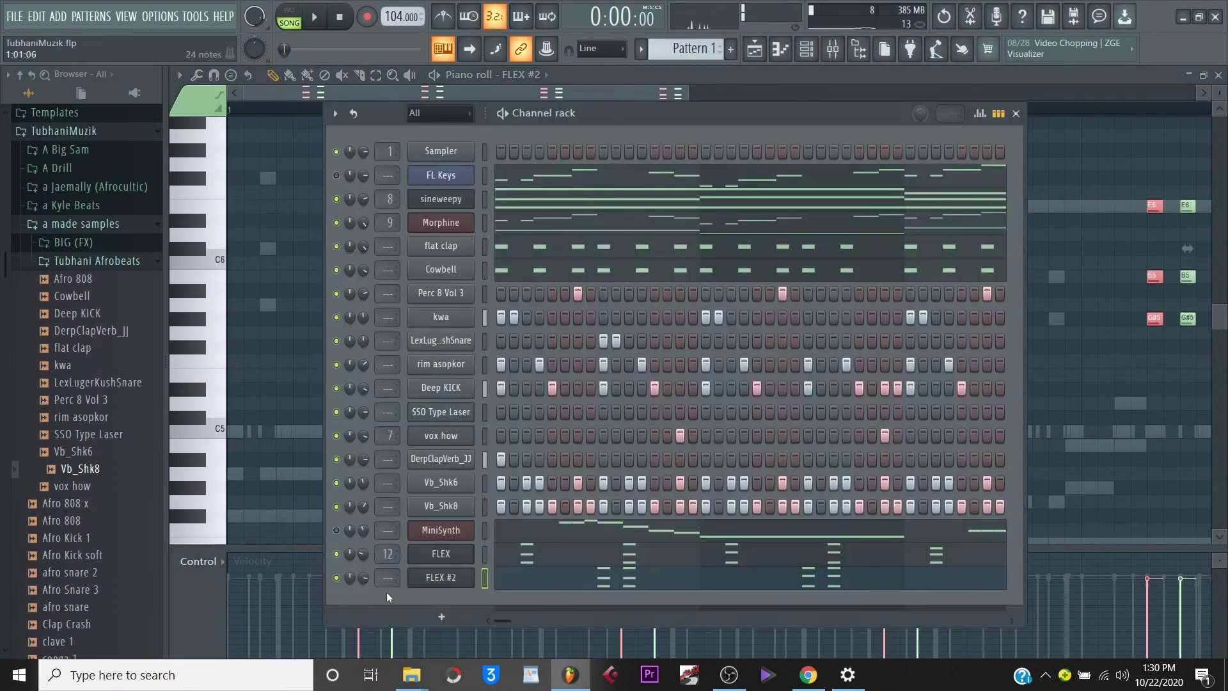
key(space)
drag(363, 580, 363, 601)
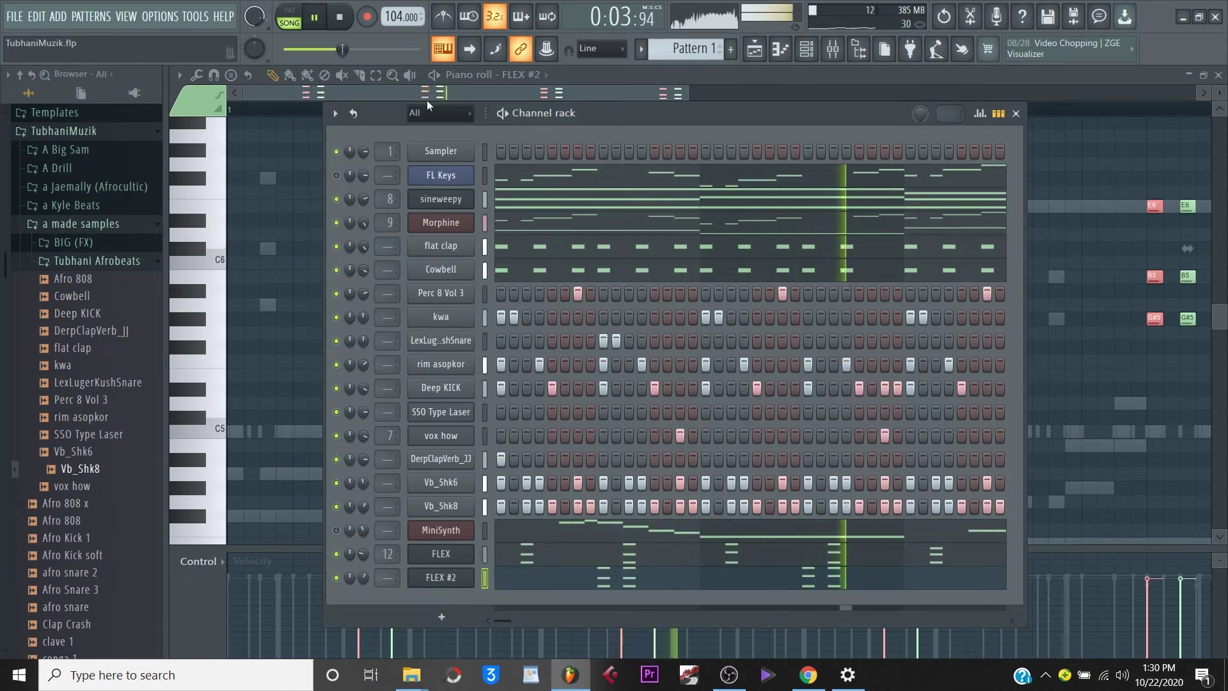
click(455, 81)
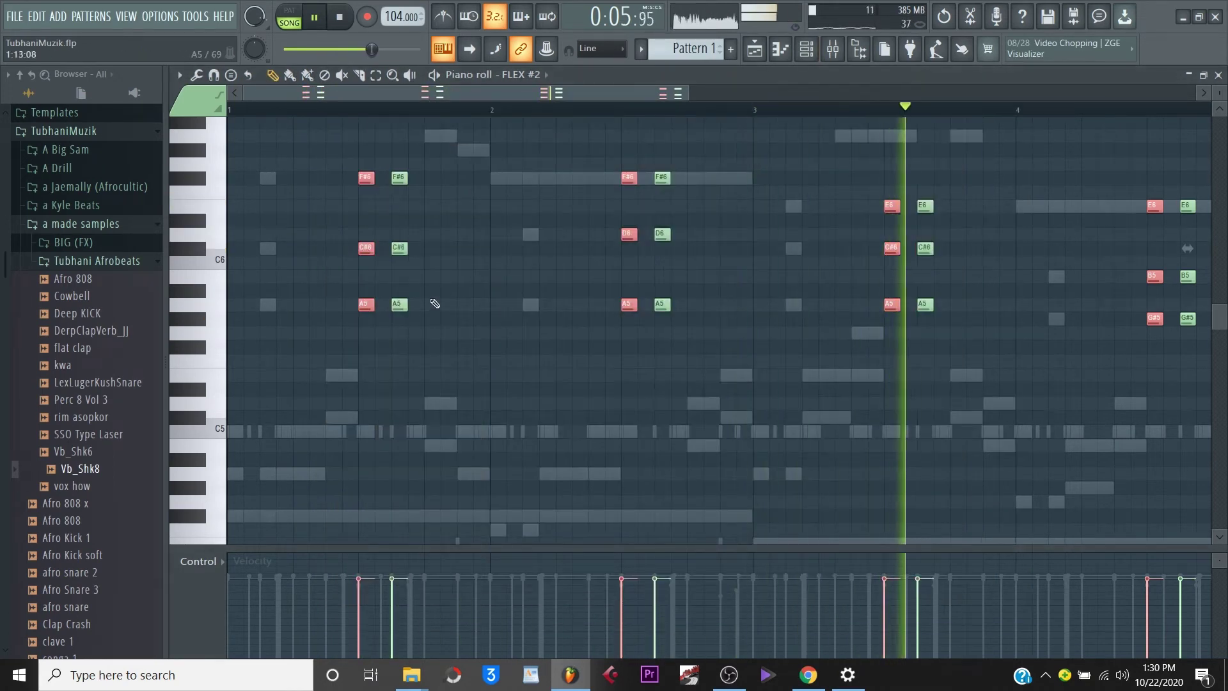
key(space)
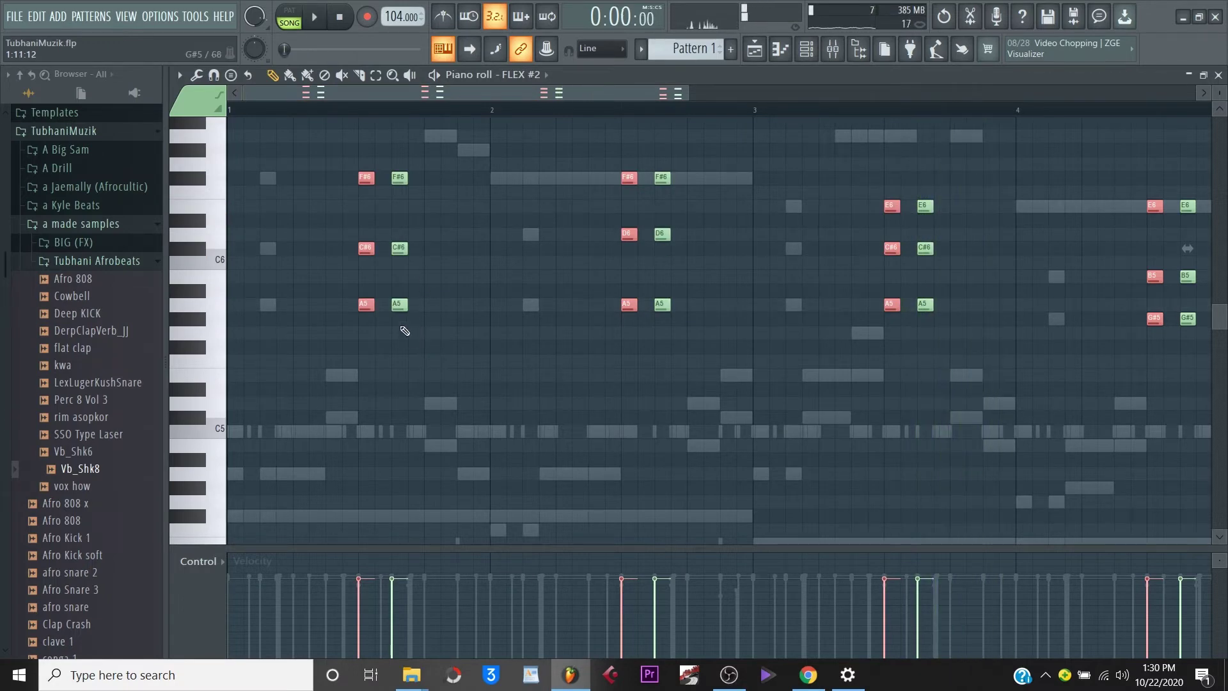
Nudge the lowest note of the second FLEX #2 chord in every bar slightly later and raise that channel's volume a little.
click(397, 307)
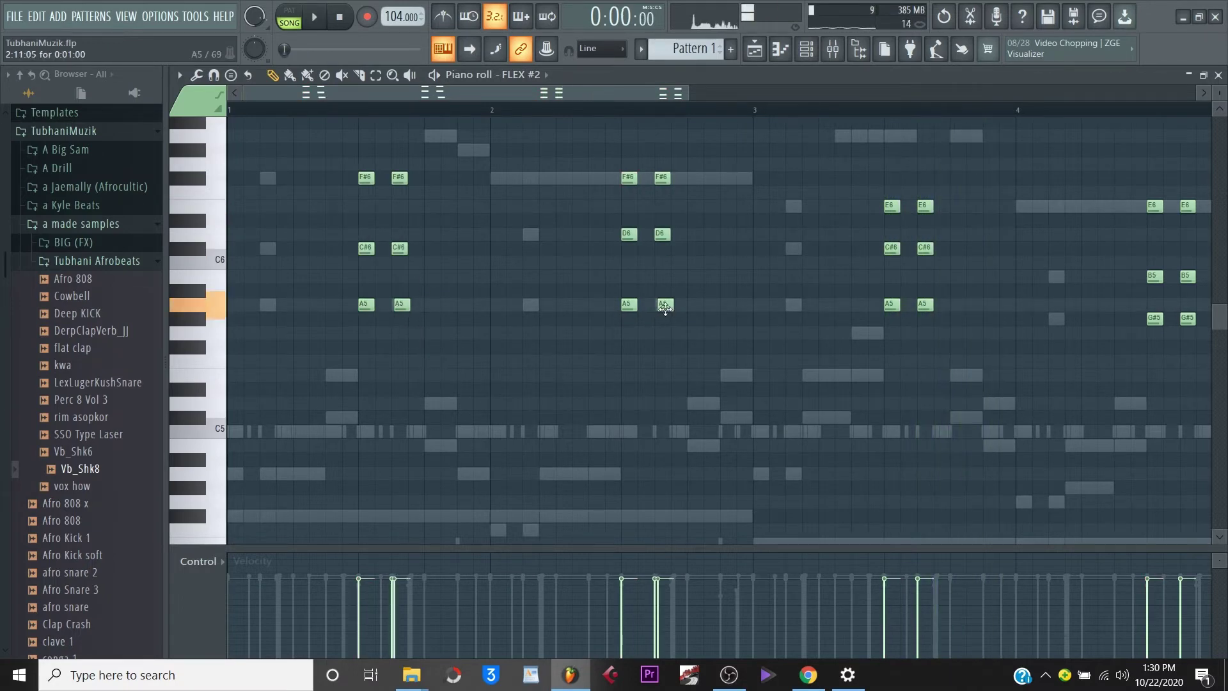
key(space)
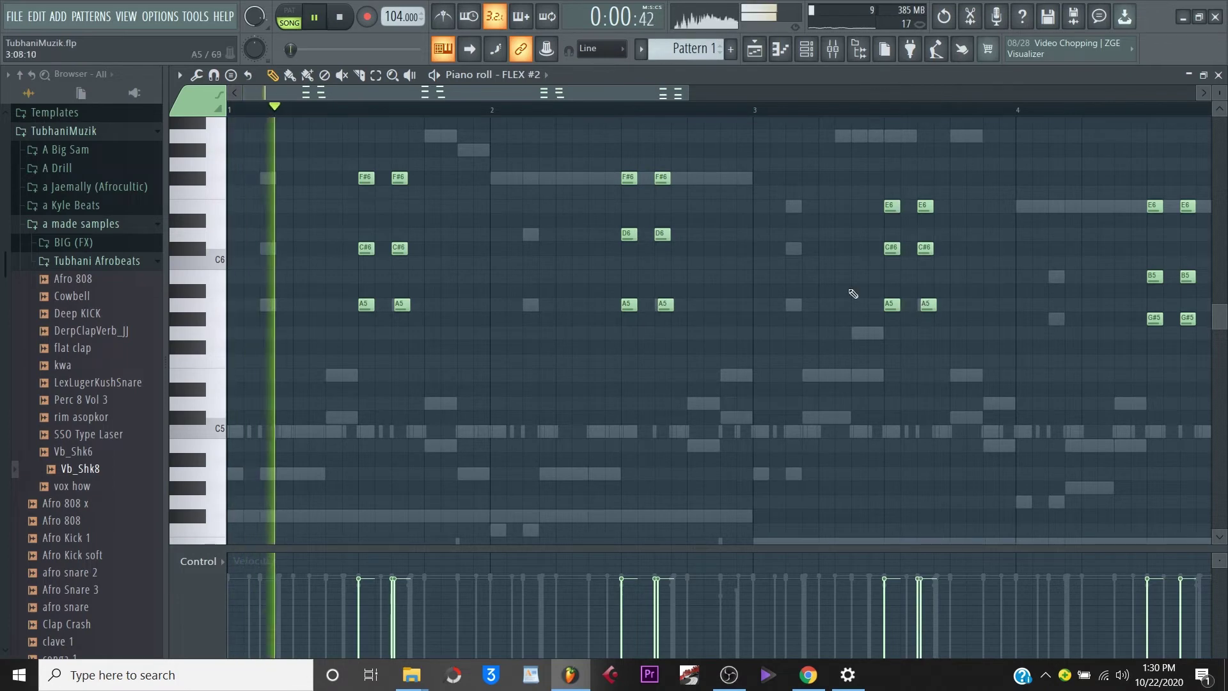
drag(552, 94, 705, 97)
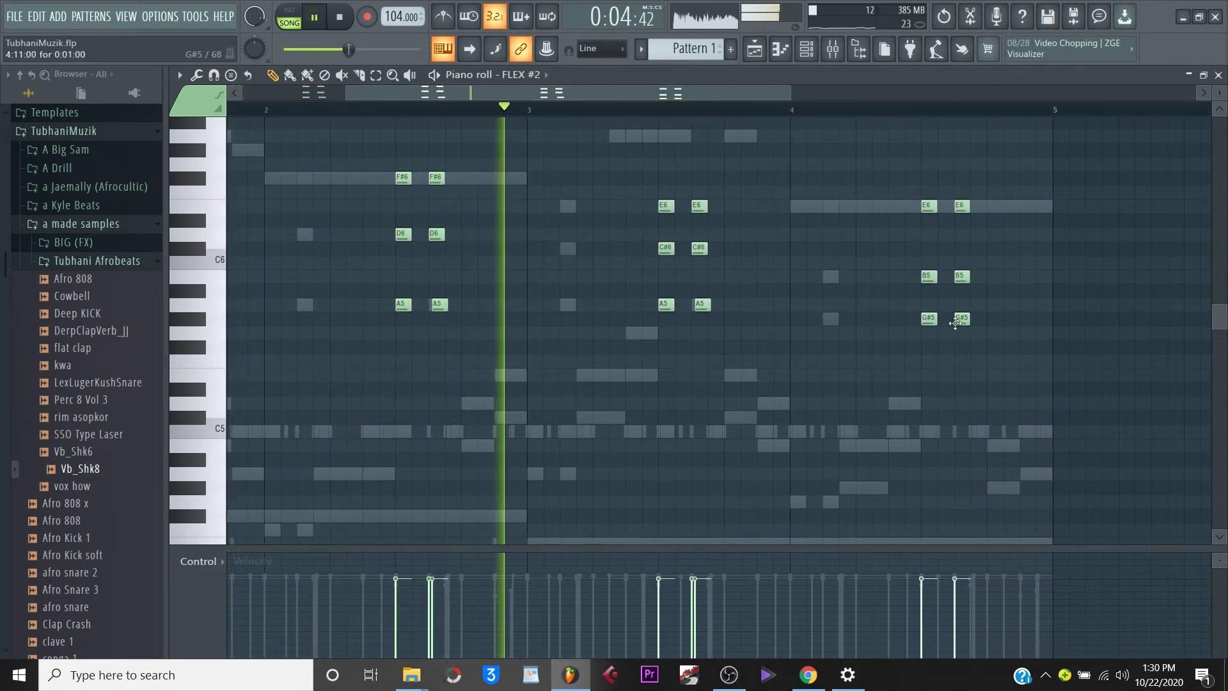
drag(957, 323, 961, 324)
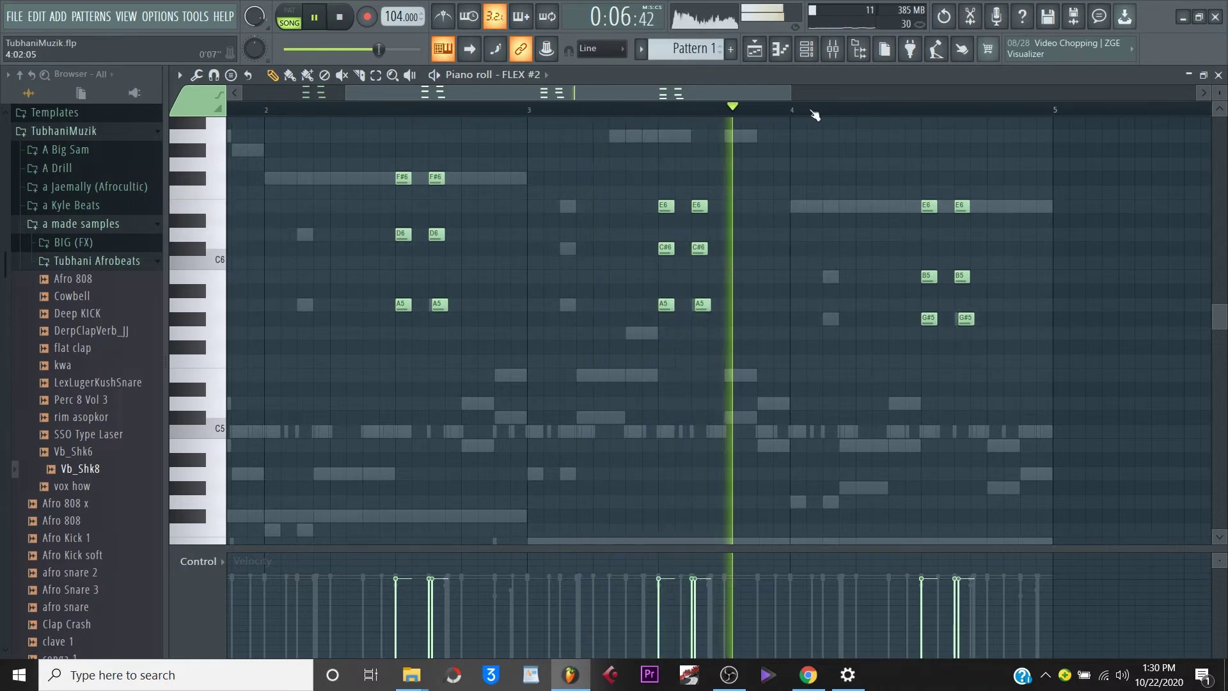
key(F6)
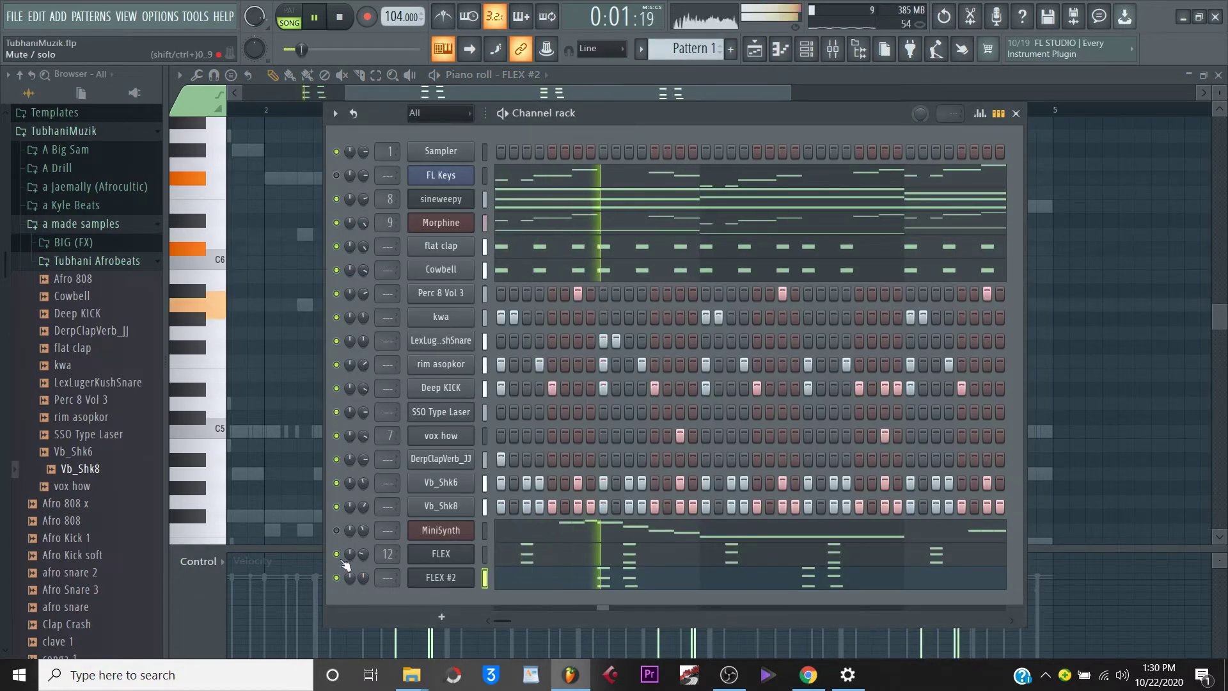
drag(362, 577, 363, 571)
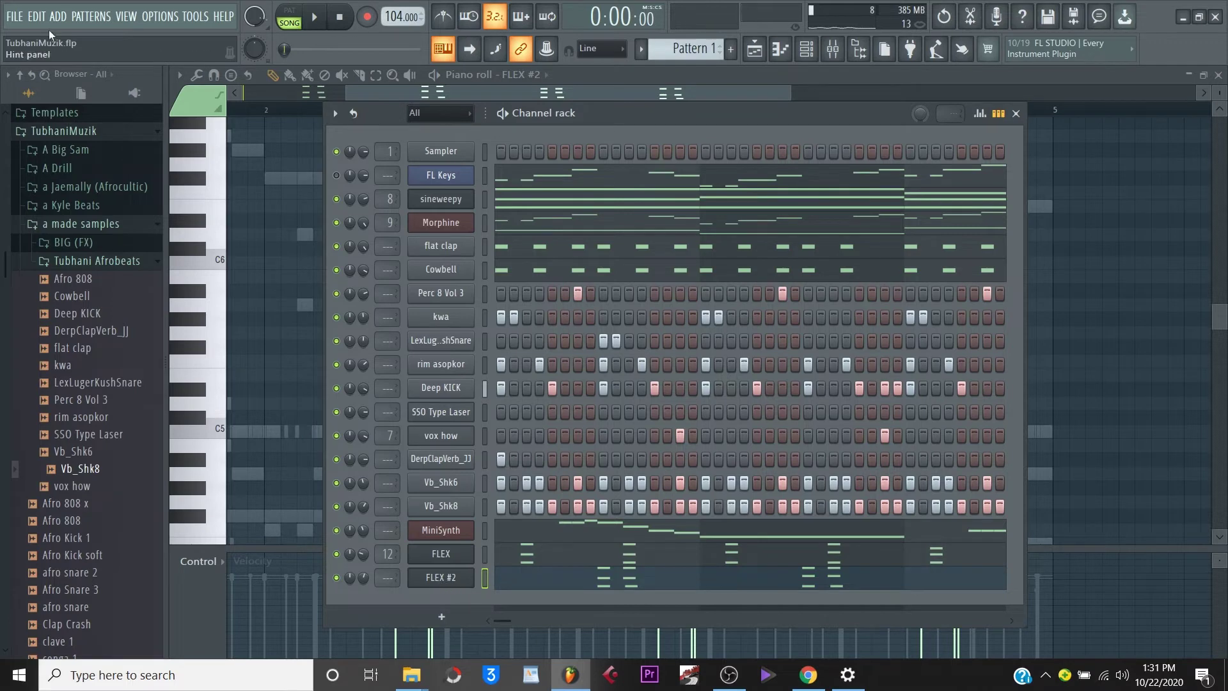
Add a third FLEX channel and load the Electric Muted Guitar preset from its General Midi Library.
click(58, 16)
click(214, 329)
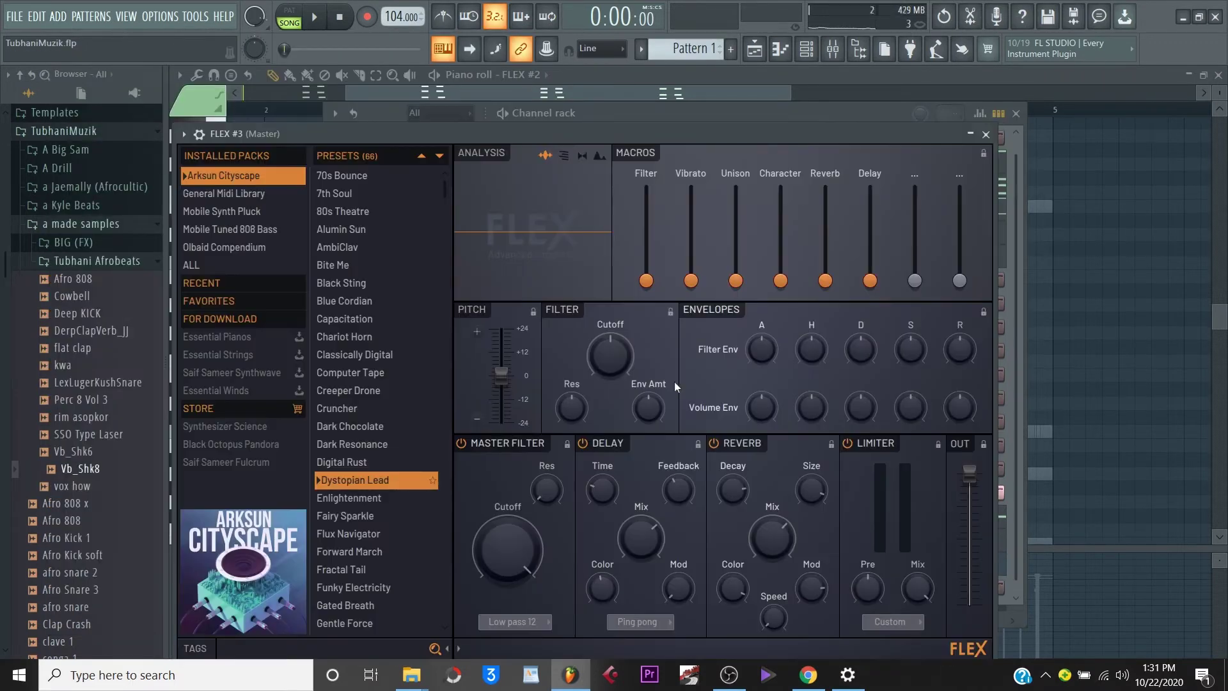
drag(445, 195, 440, 323)
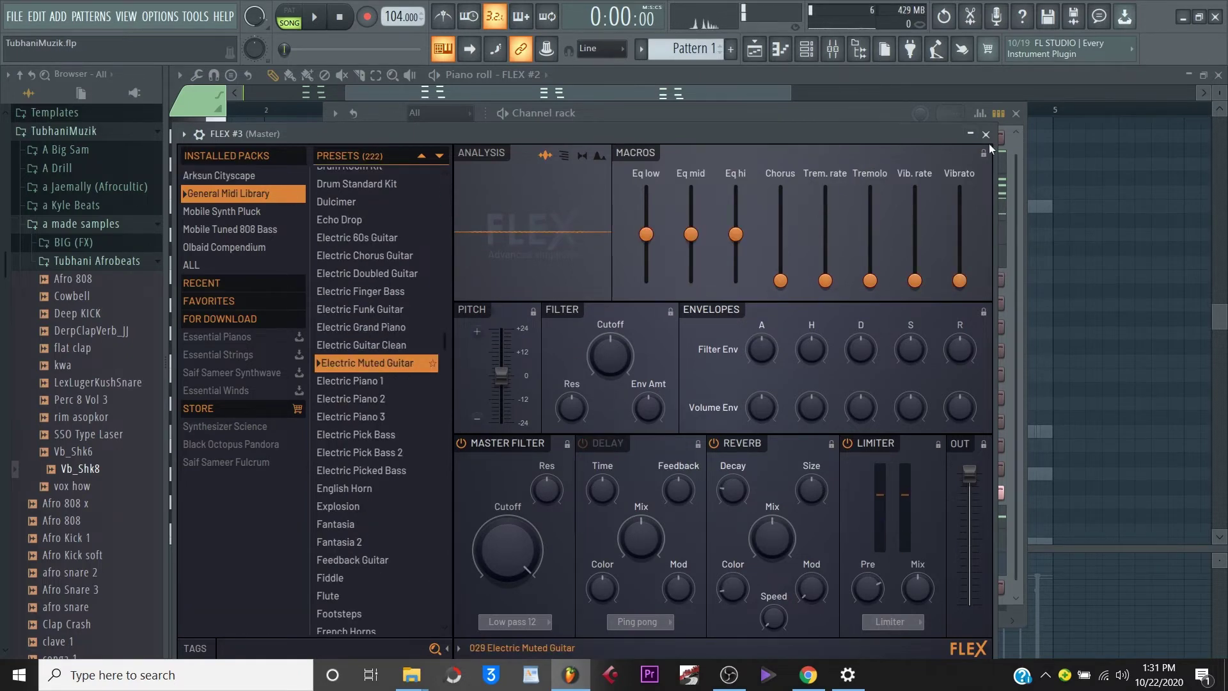
click(985, 135)
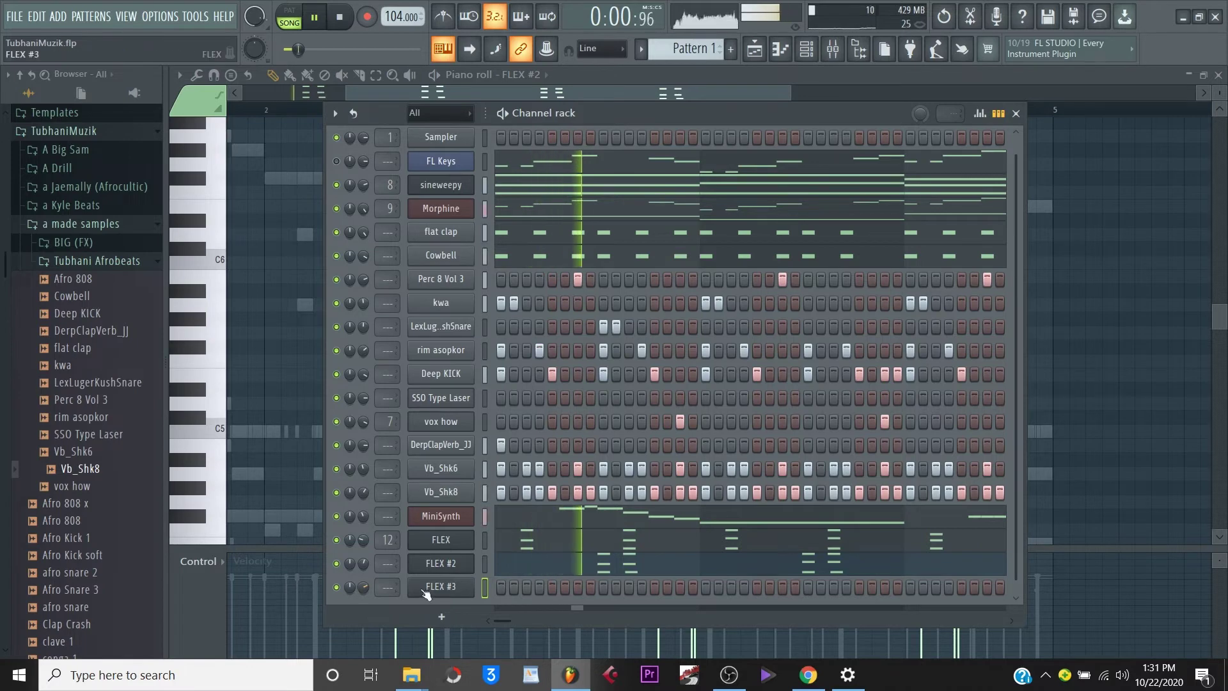
Play the pattern several times while trying out notes on the FLEX #3 channel.
key(space)
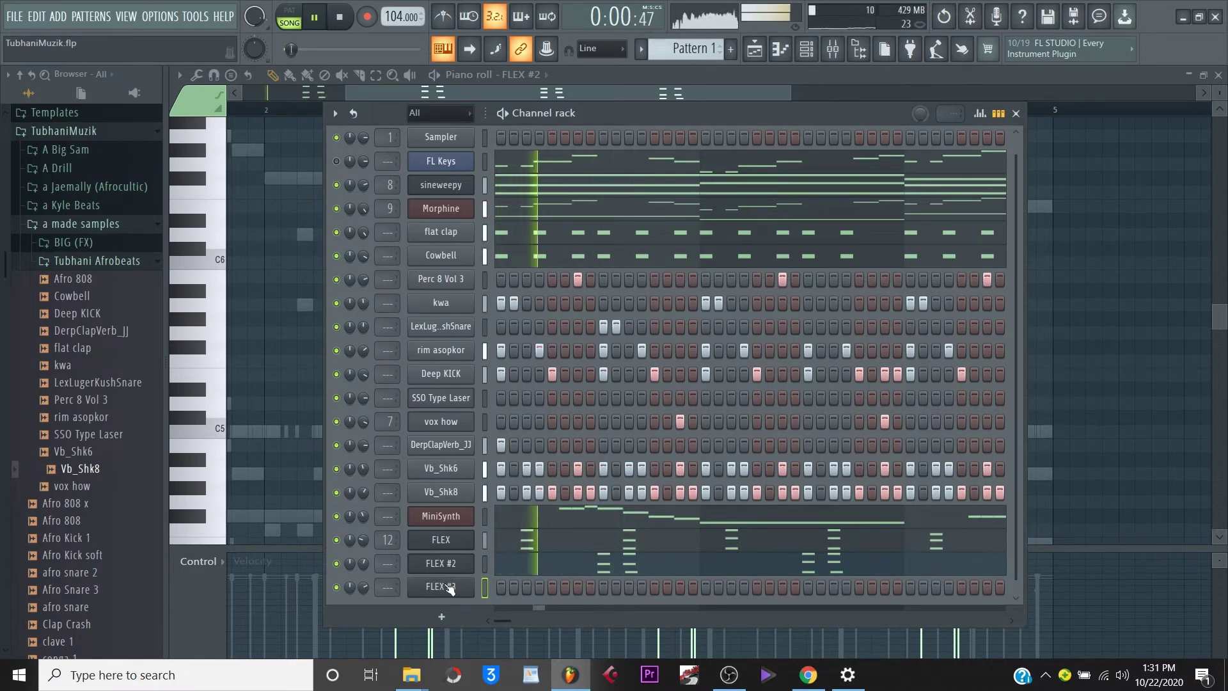
key(space)
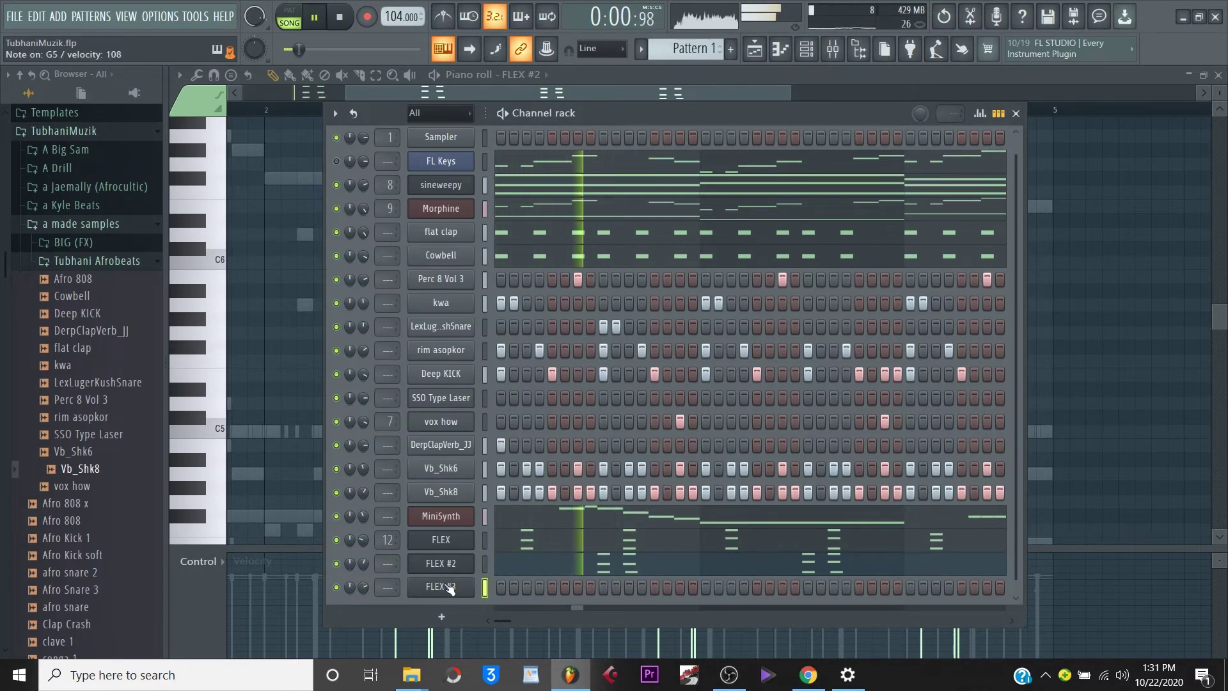
key(space)
key(space)
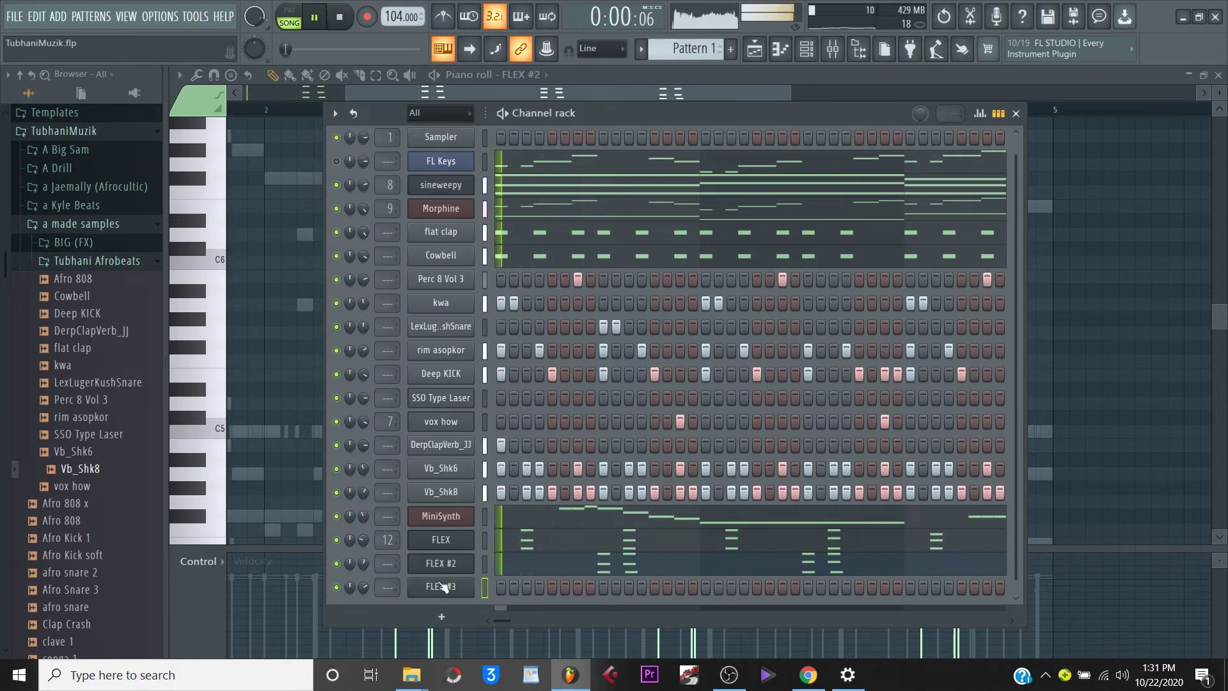
Draw two adjacent B5 notes from step 3 of bar 1 in FLEX #3's piano roll, the second one shorter.
right_click(450, 587)
click(541, 447)
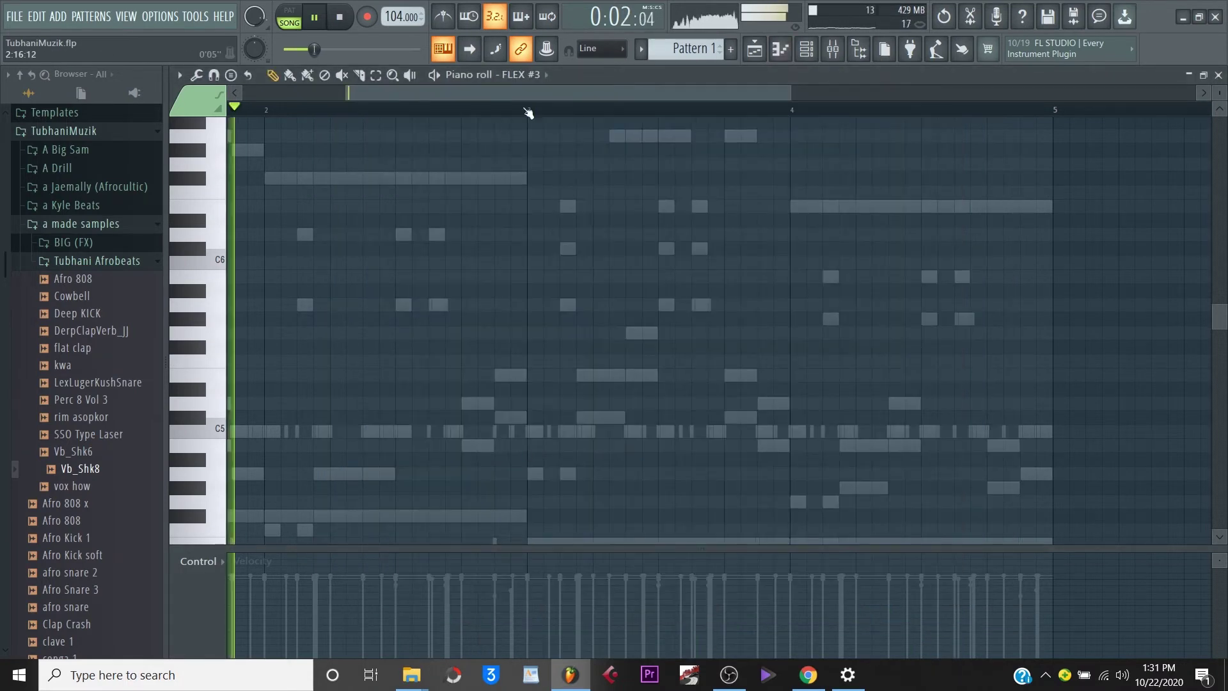
scroll(486, 252, up, 1)
key(space)
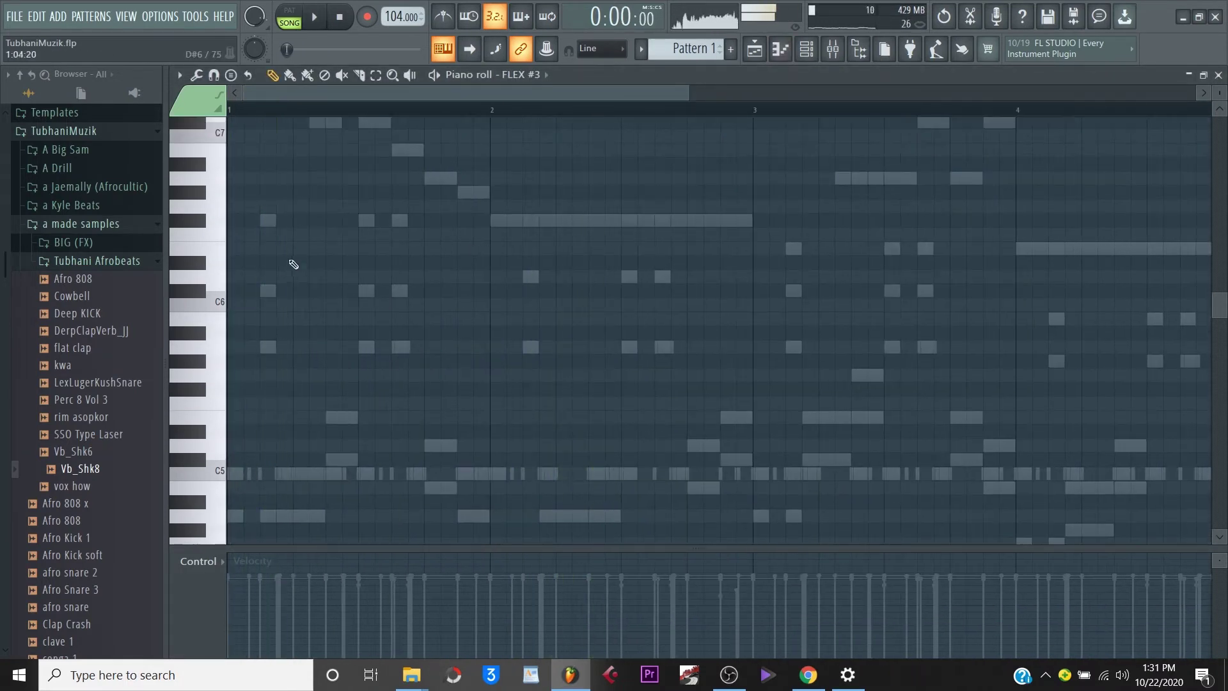
click(266, 220)
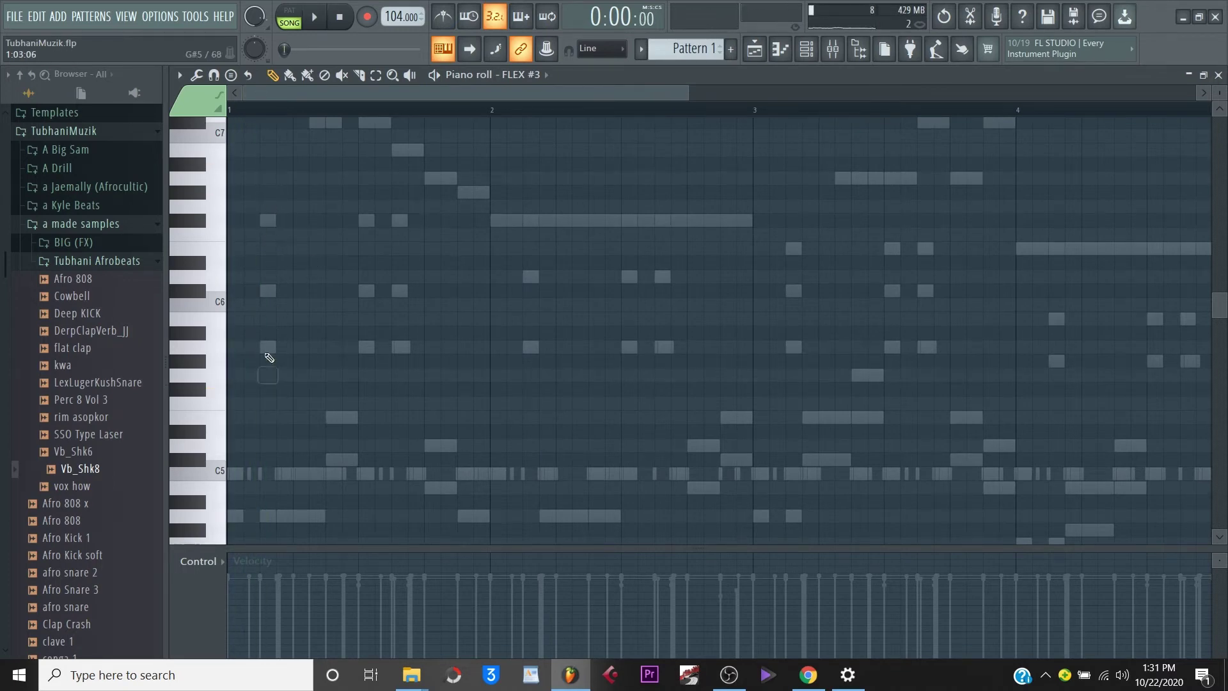
click(265, 320)
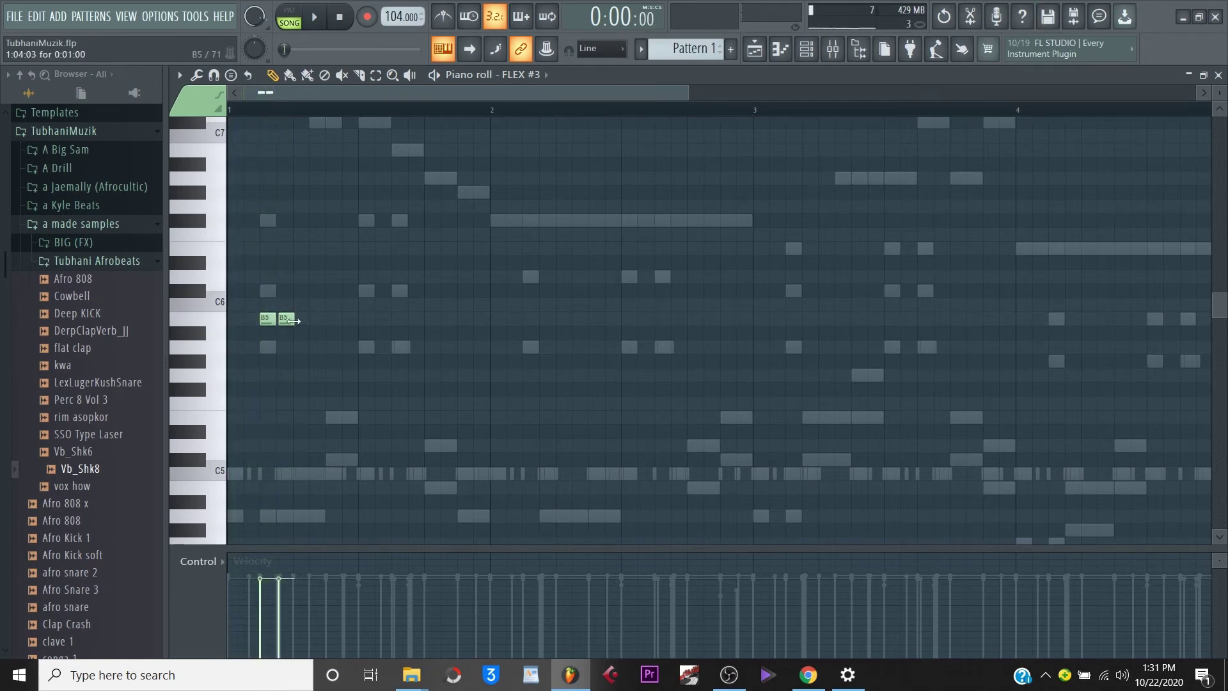
click(286, 321)
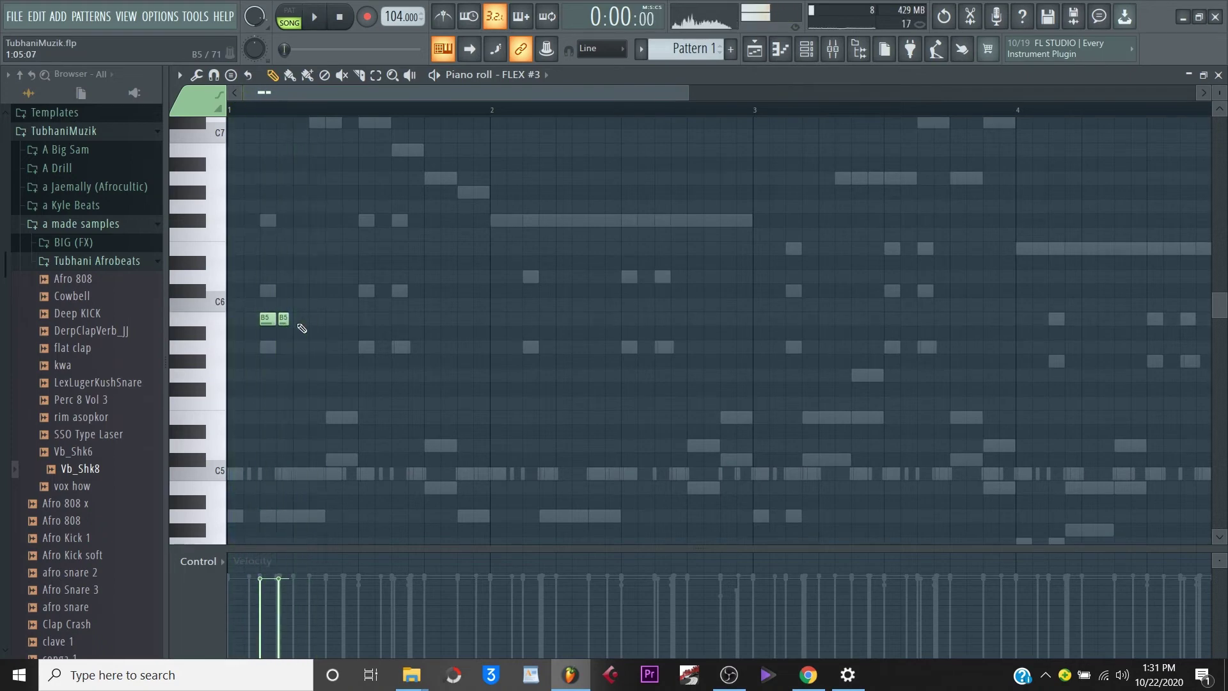
click(268, 320)
key(space)
key(space)
Copy the B5 note pair to A5 starting at step 7 of bar 1 and play it back.
right_click(332, 347)
key(space)
drag(301, 299, 333, 350)
key(space)
key(space)
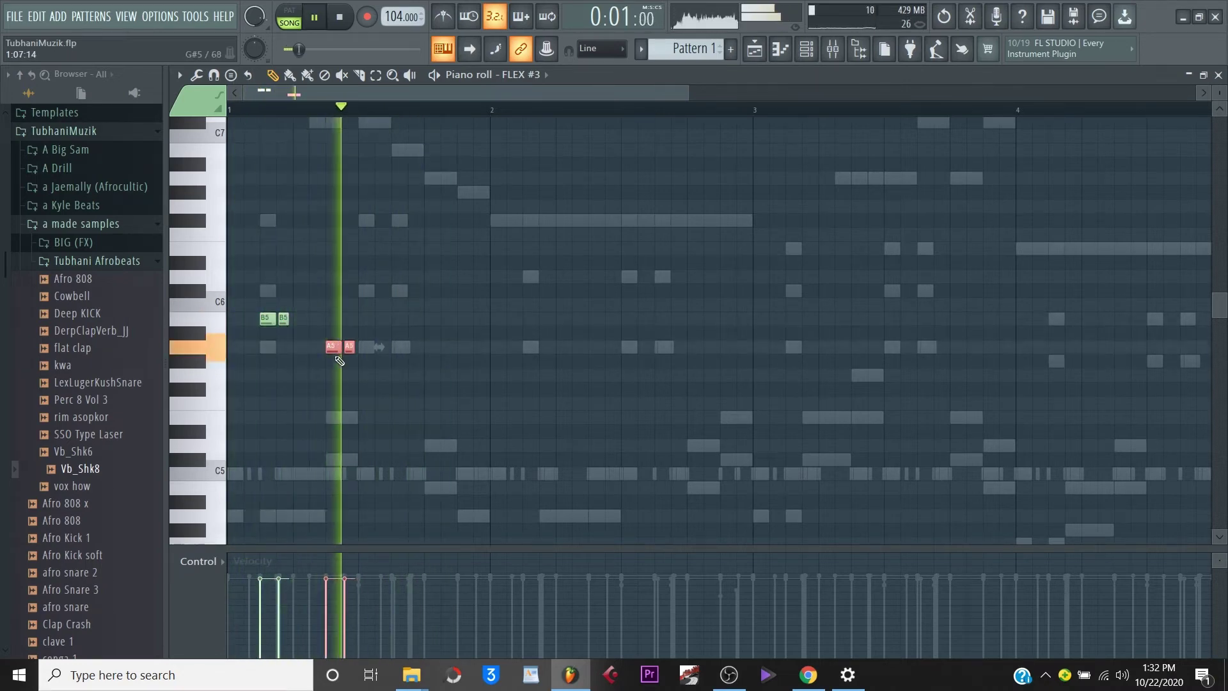
key(space)
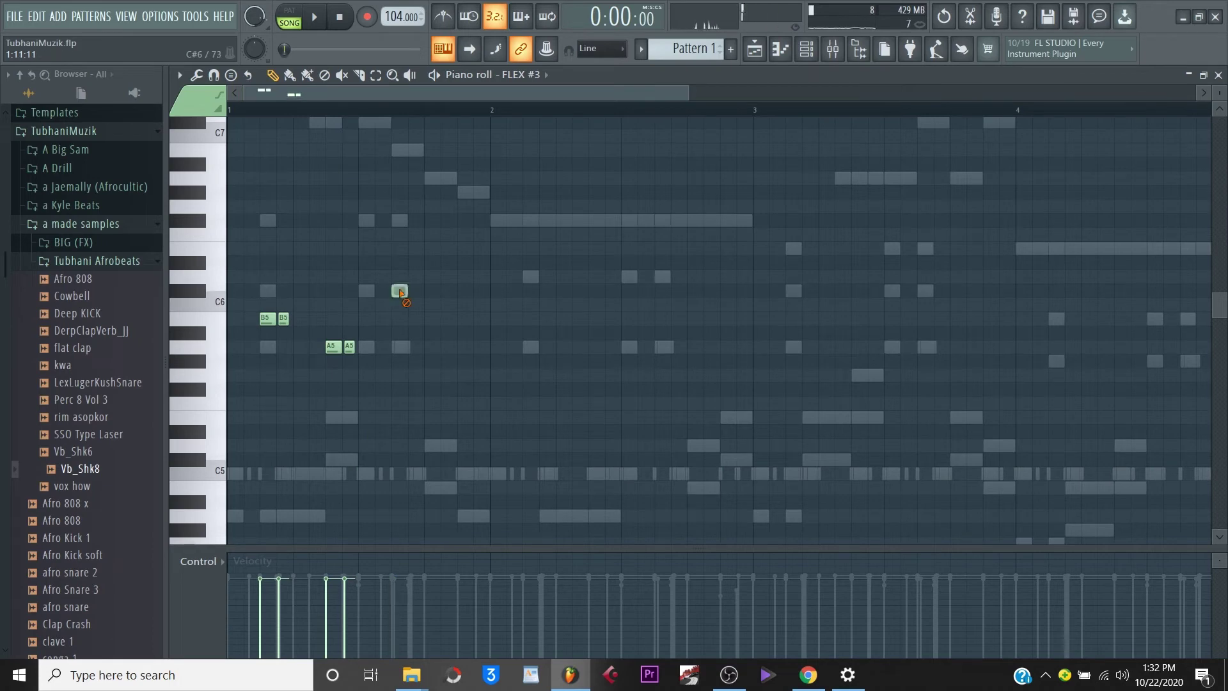
Copy the A5 note pair to C#6 starting at step 11 of bar 1 and play it back.
drag(326, 353, 392, 296)
key(space)
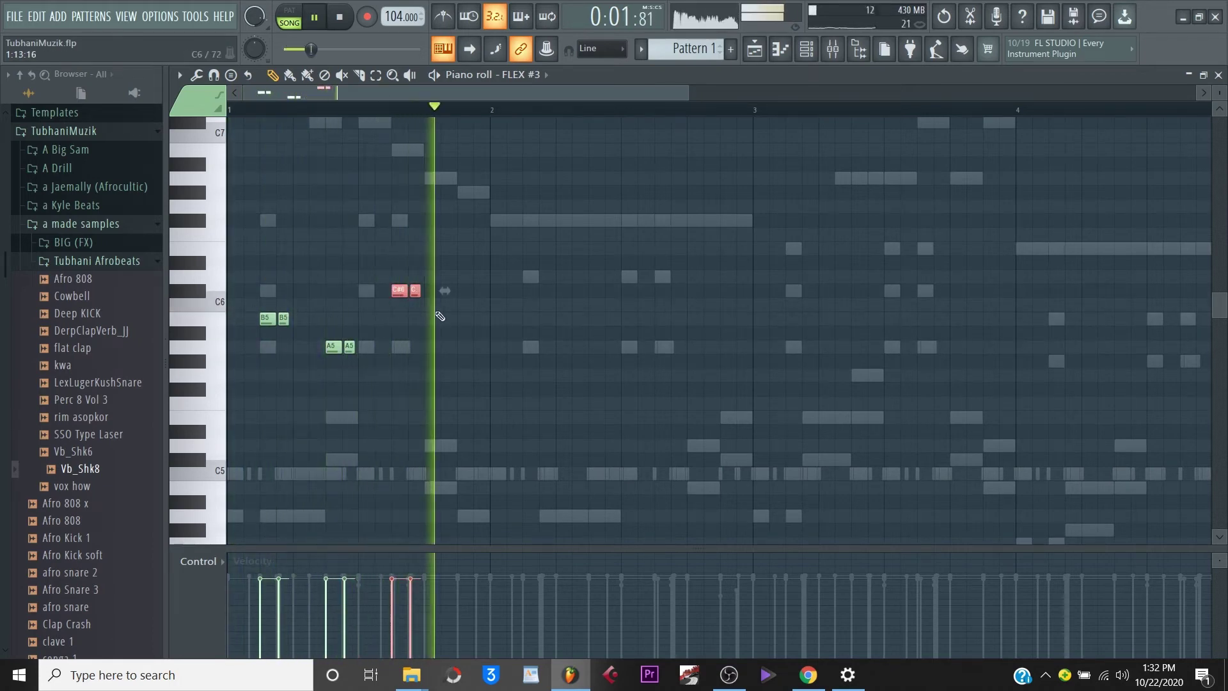
key(space)
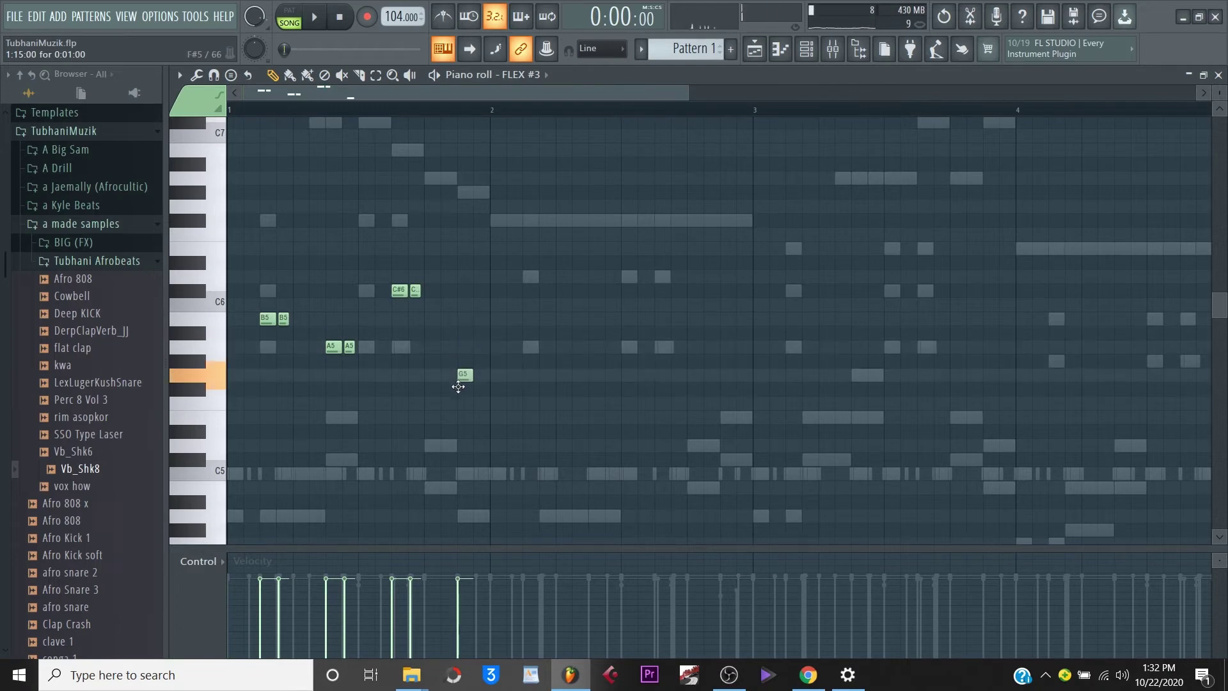
Place an F#5 note two steps long at the end of bar 1 and audition the riff.
key(space)
drag(472, 391, 488, 391)
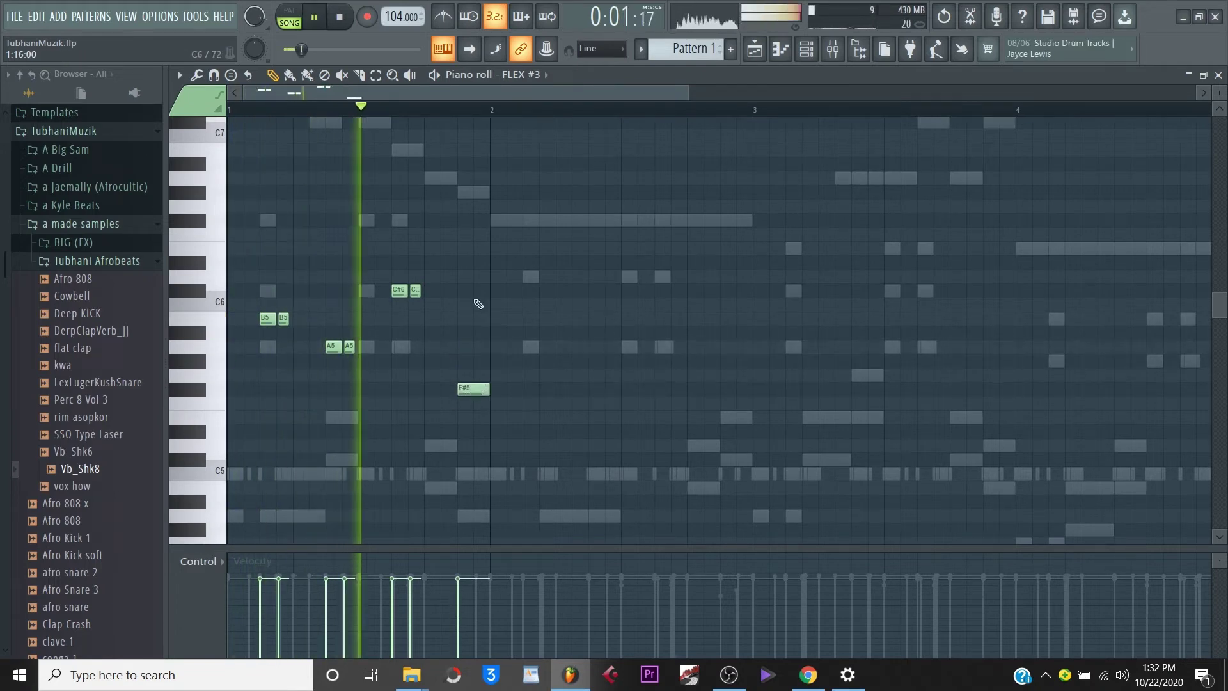
key(space)
Select the whole of bar 1 in FLEX #3 and duplicate its riff into bars 2, 3 and 4.
drag(491, 110, 2, 130)
key(ctrl+b)
key(ctrl+b)
key(ctrl+b)
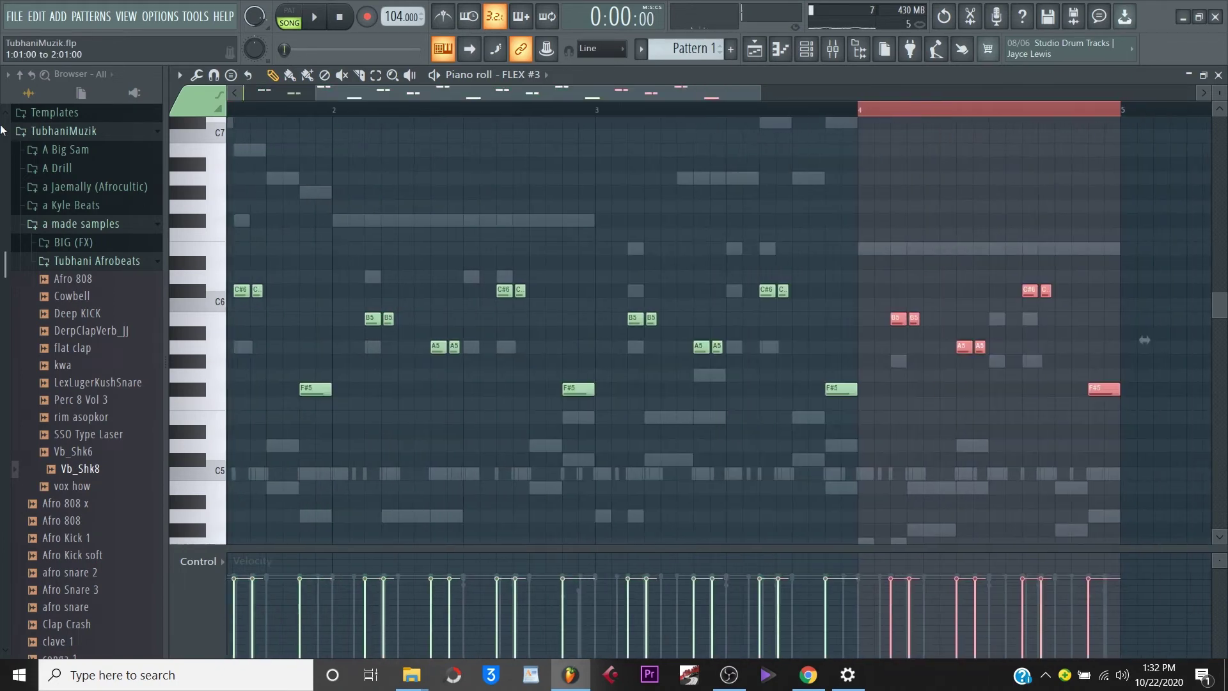
Play the FLEX #3 riff through bar 4 and add a two-step B5 note at step 13 of bar 4.
key(space)
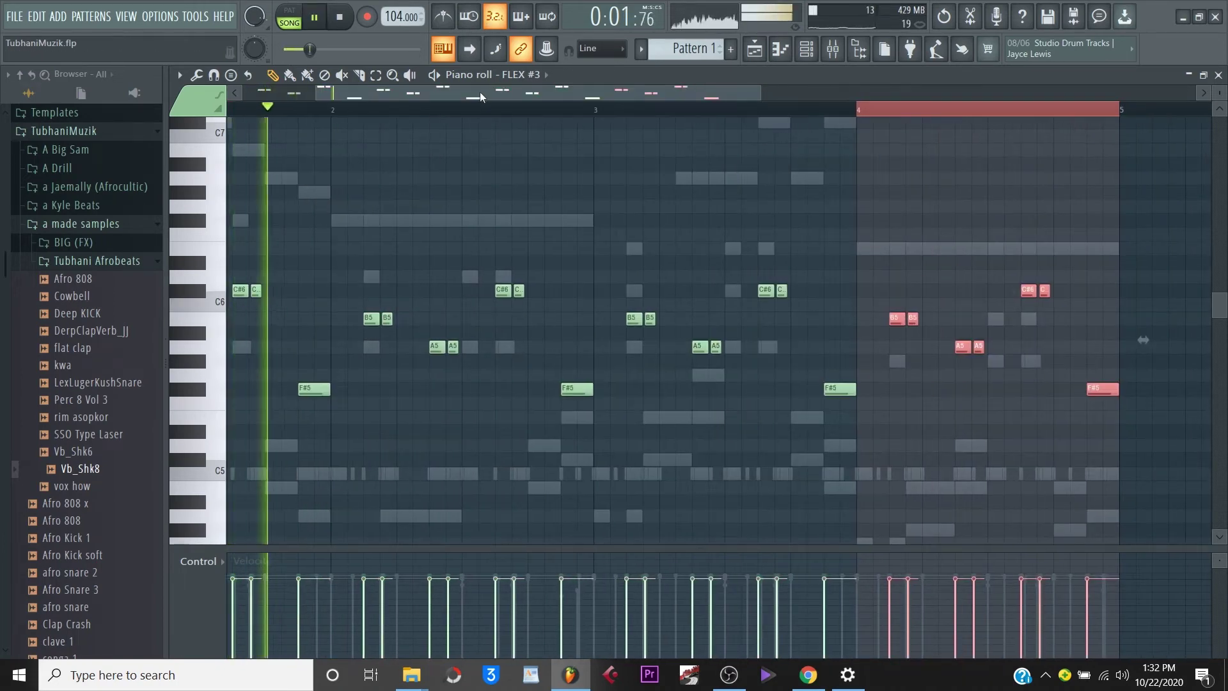
drag(480, 91, 500, 91)
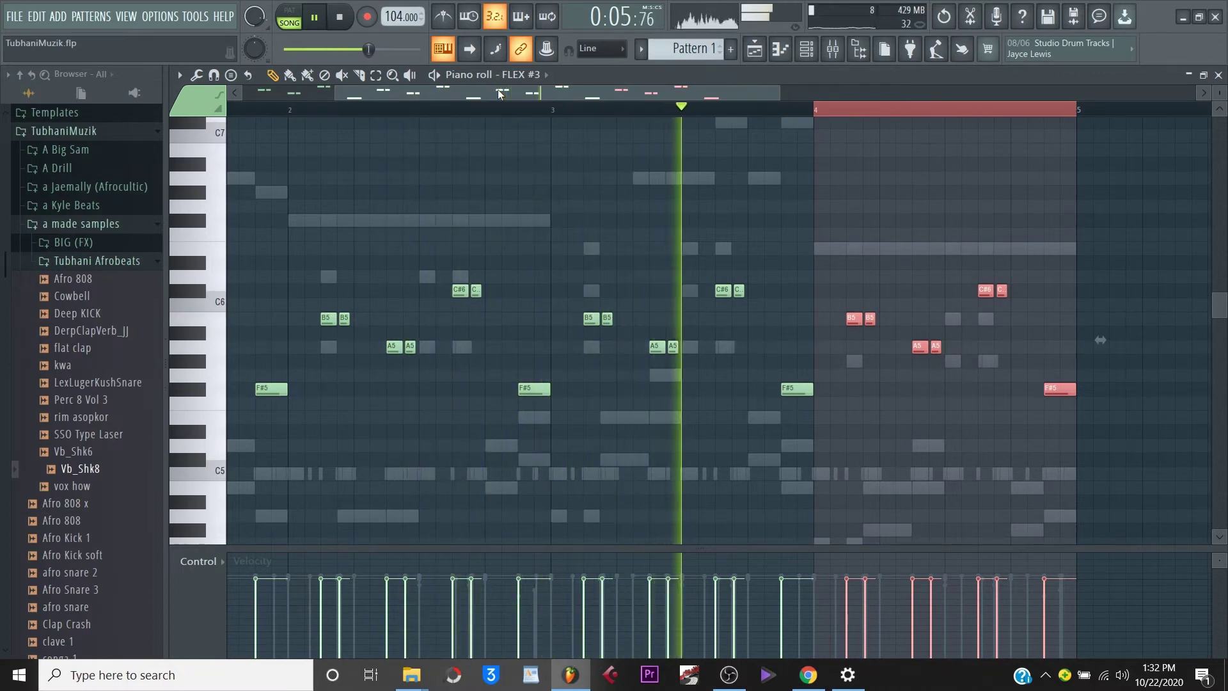
drag(510, 91, 666, 98)
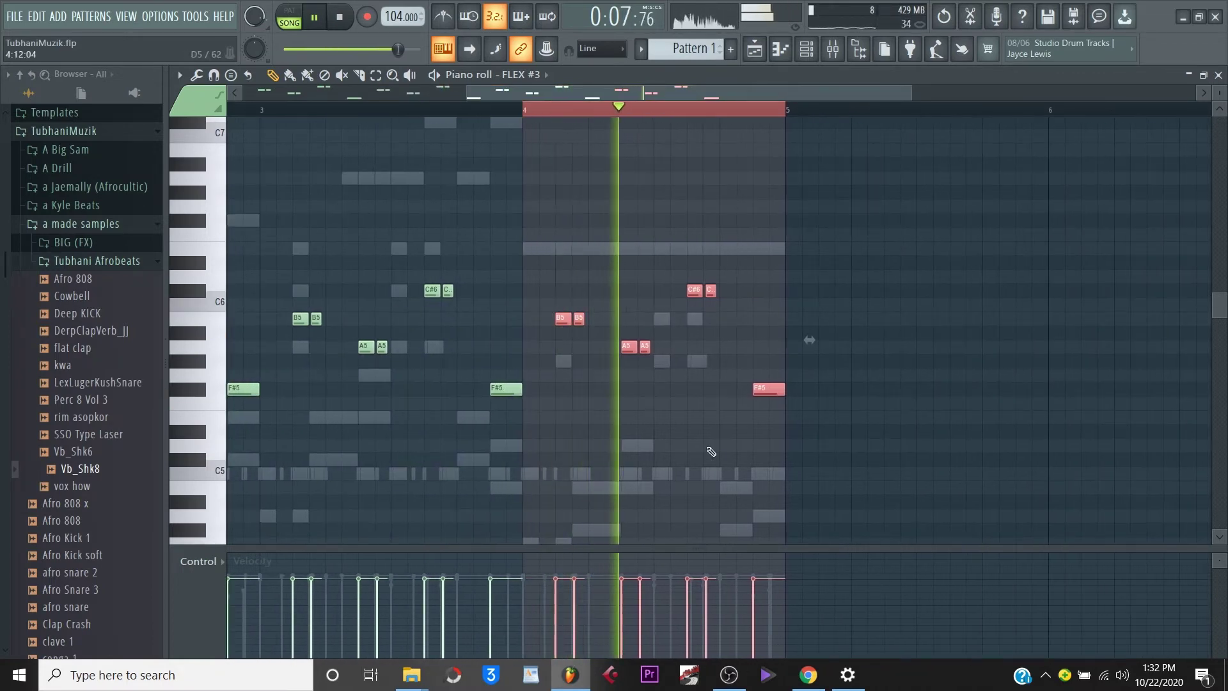
key(space)
click(731, 292)
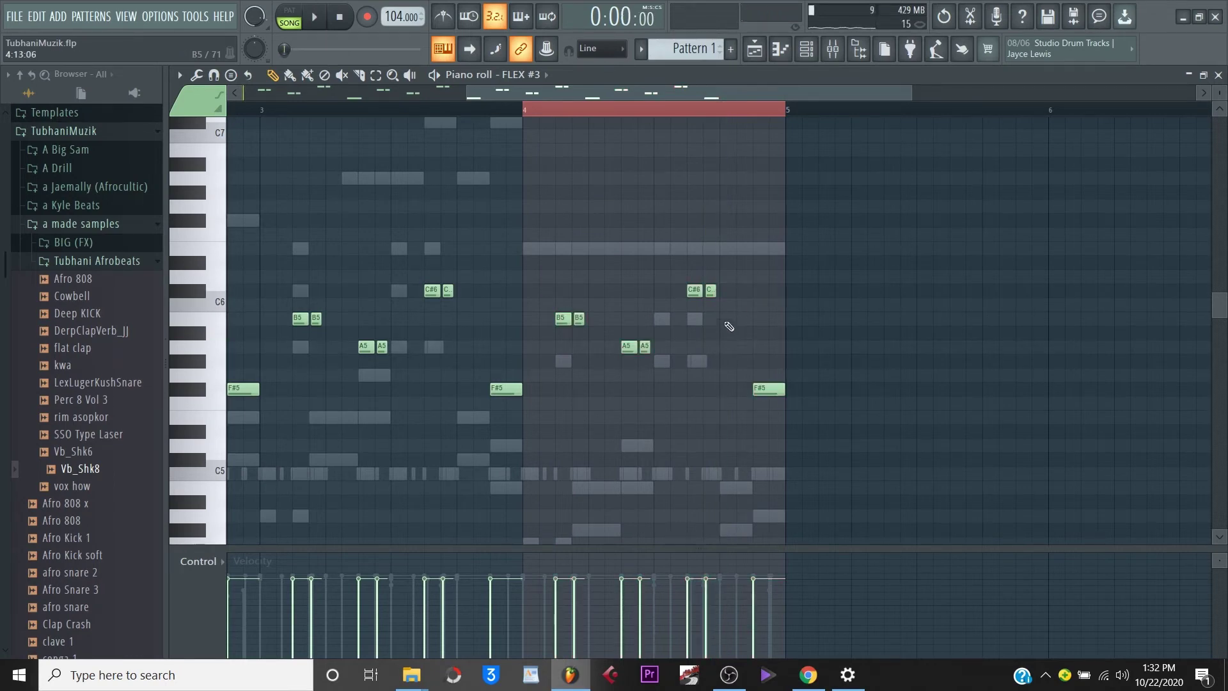
key(space)
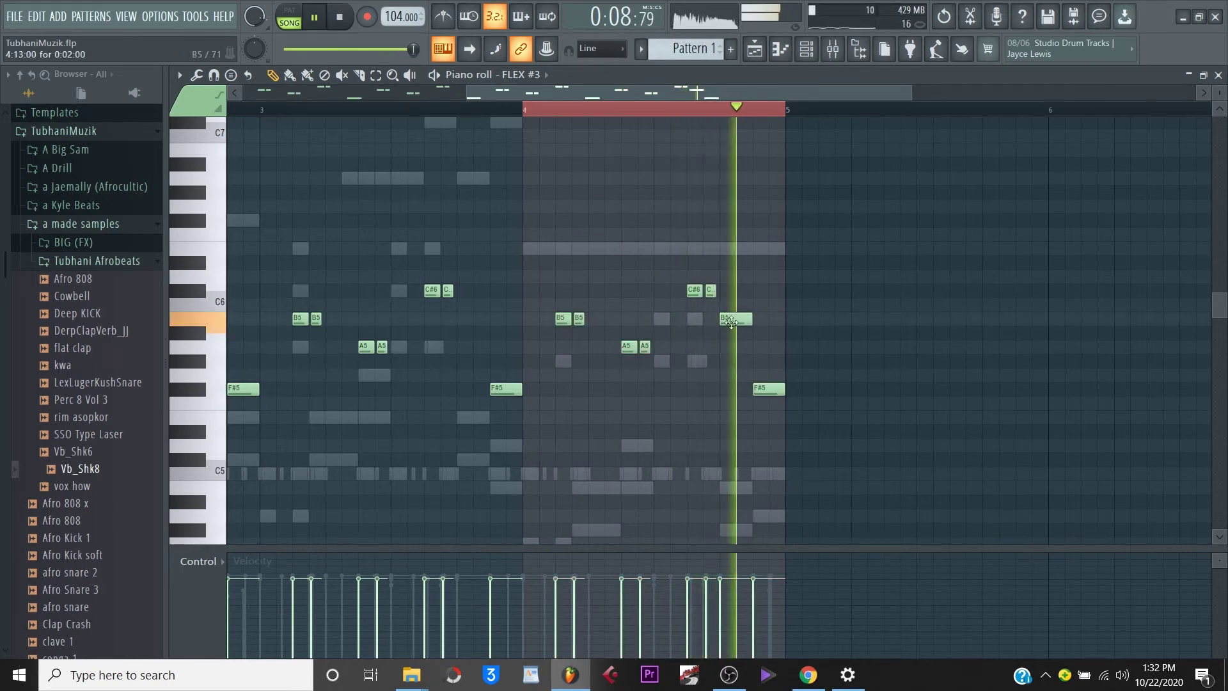
key(space)
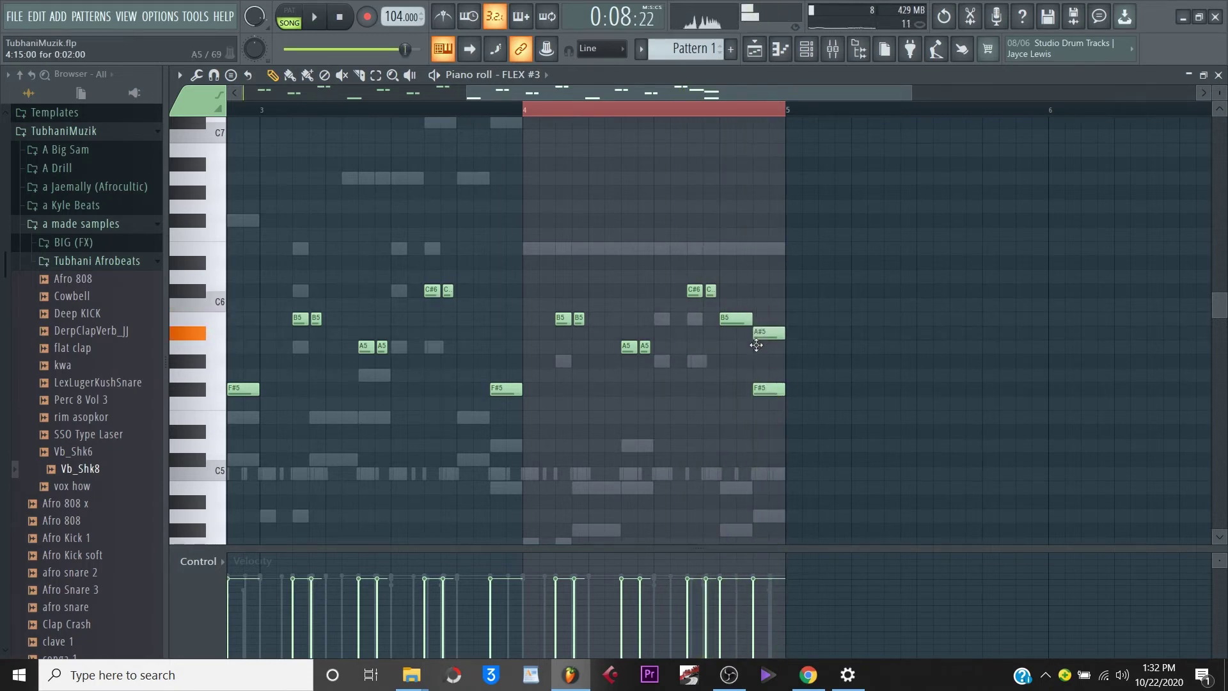
Replace the F#5 at the end of bar 4 with a two-step A5 note and play back the full pattern.
key(space)
right_click(769, 389)
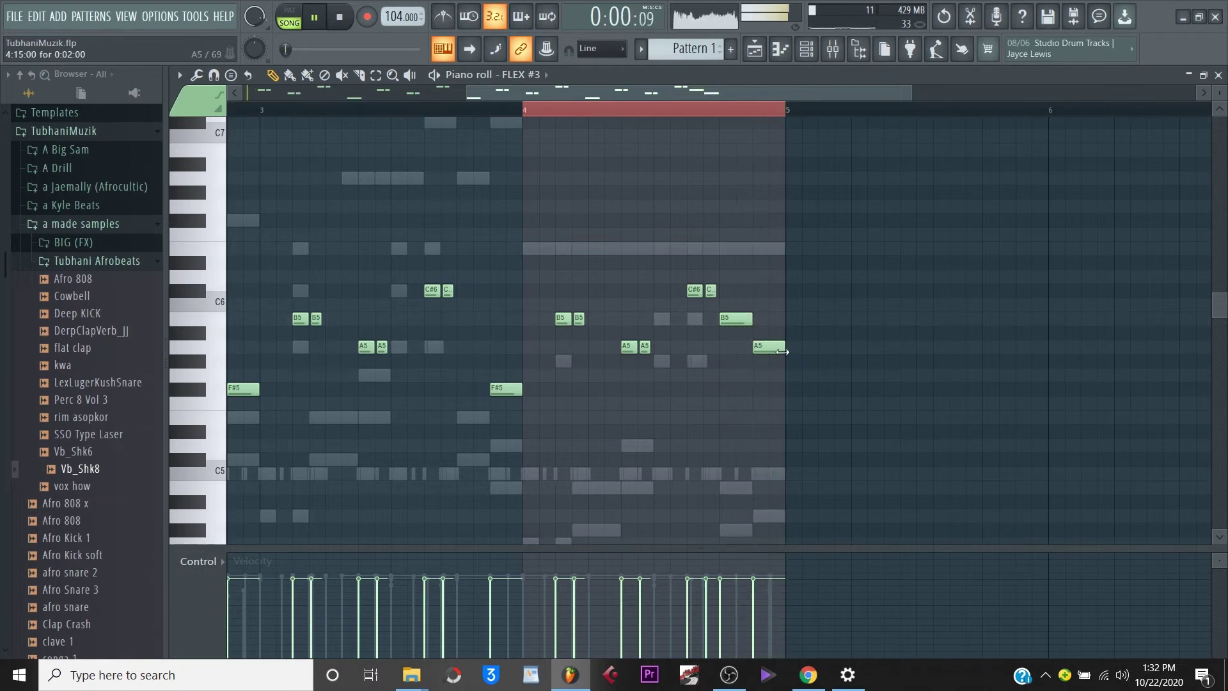
click(808, 51)
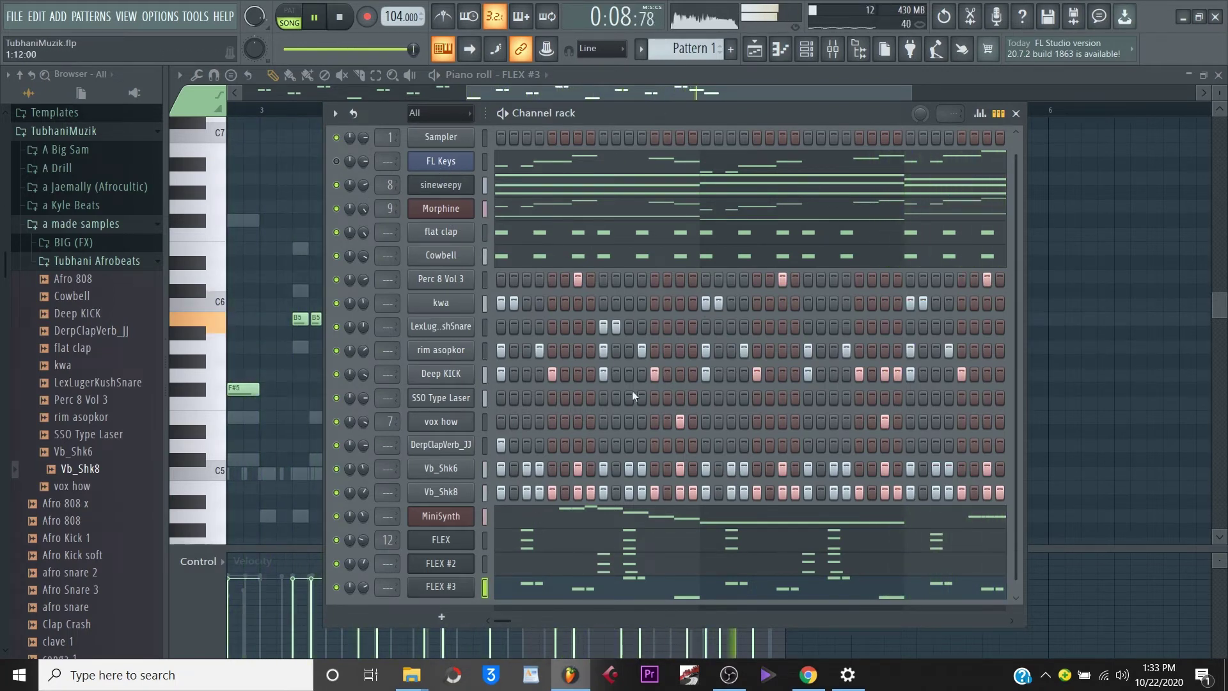
key(space)
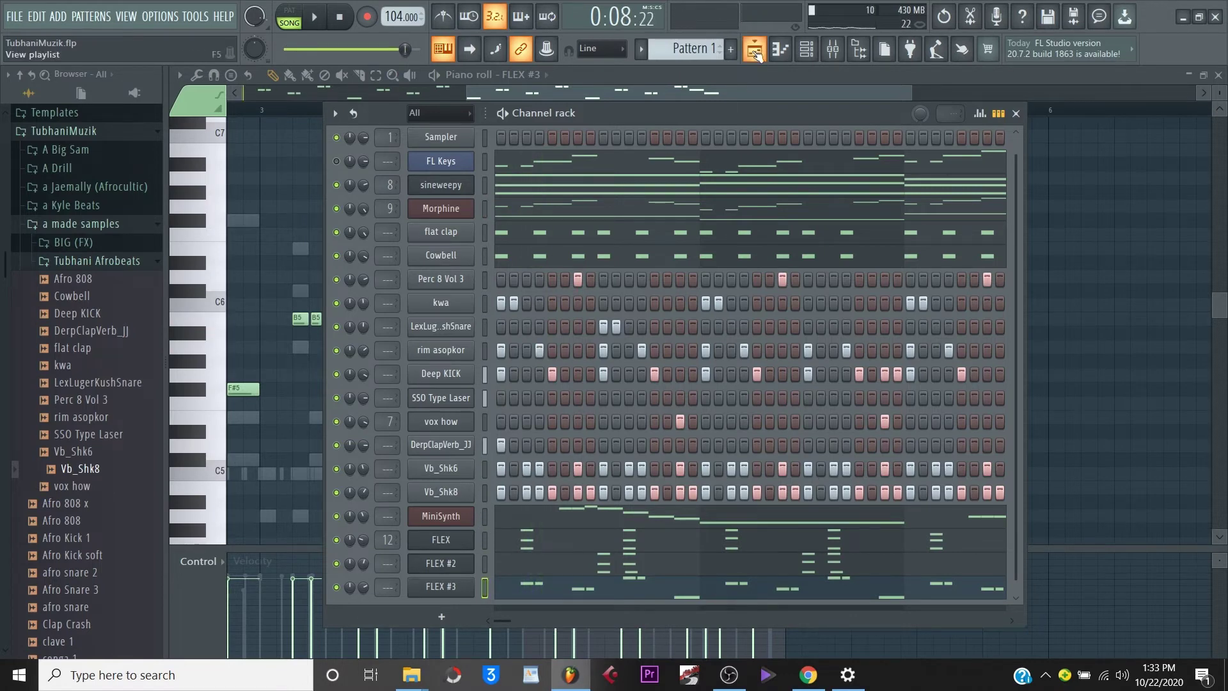
Place four more Pattern 1 clips on Track 1 of the playlist, starting at bars 5, 9, 13 and 17.
click(761, 51)
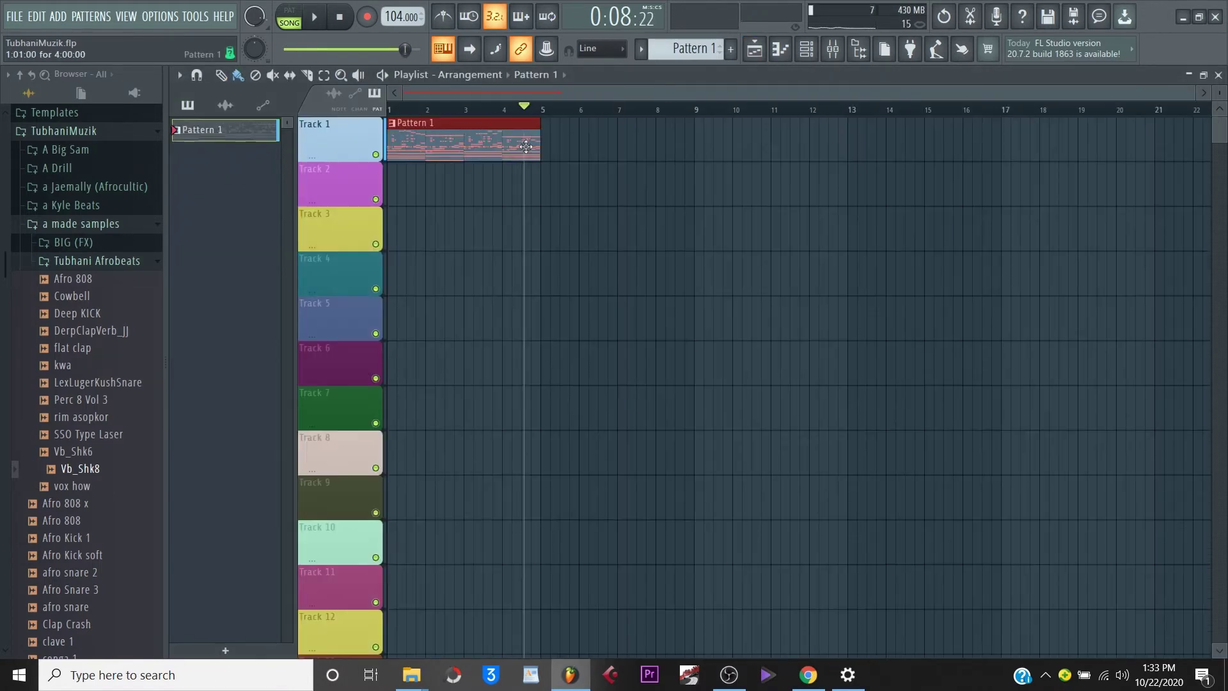
click(548, 151)
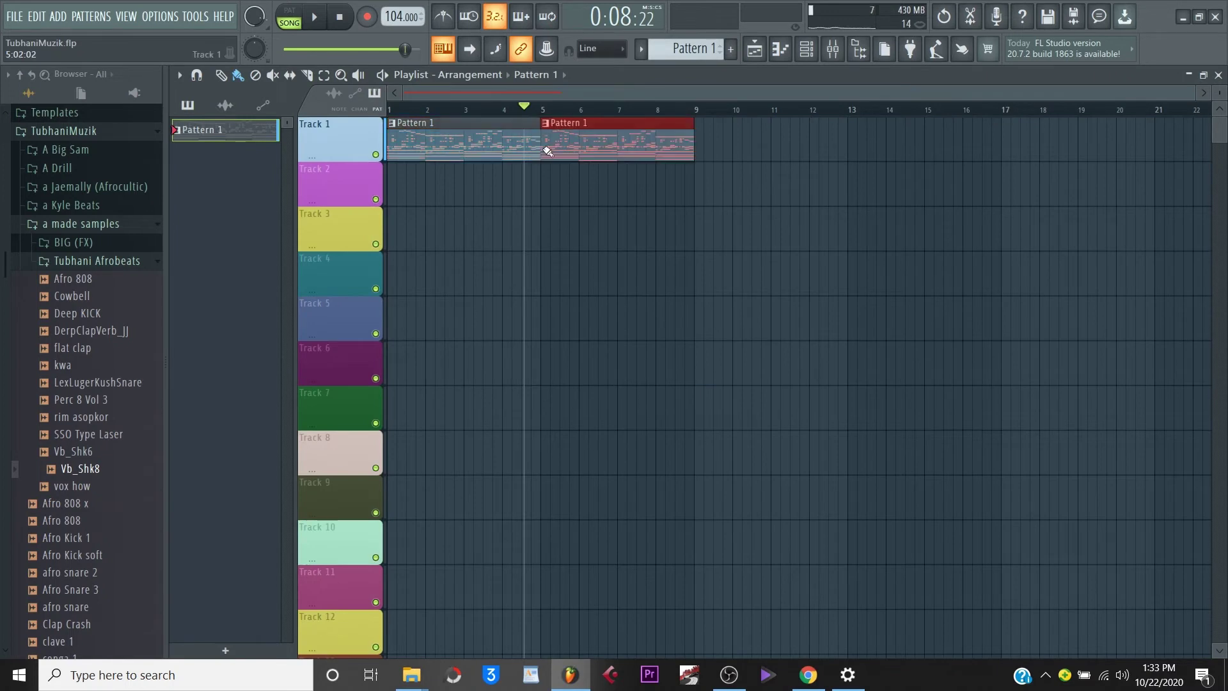
click(702, 151)
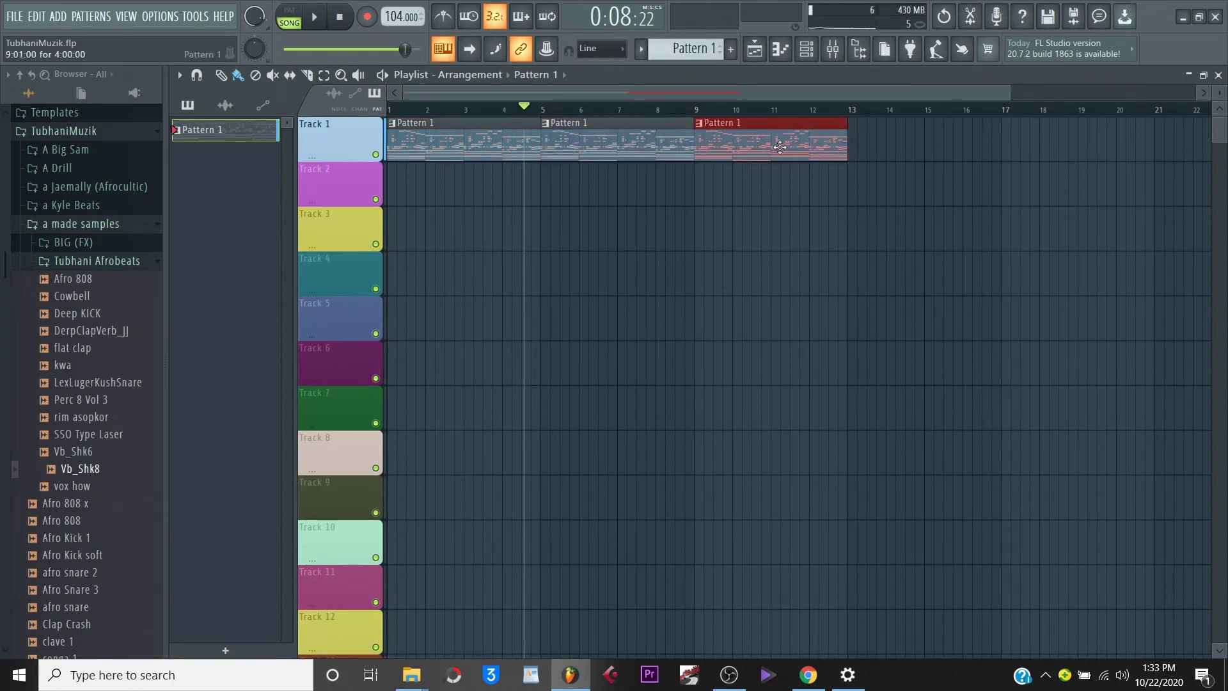
click(855, 152)
click(1008, 157)
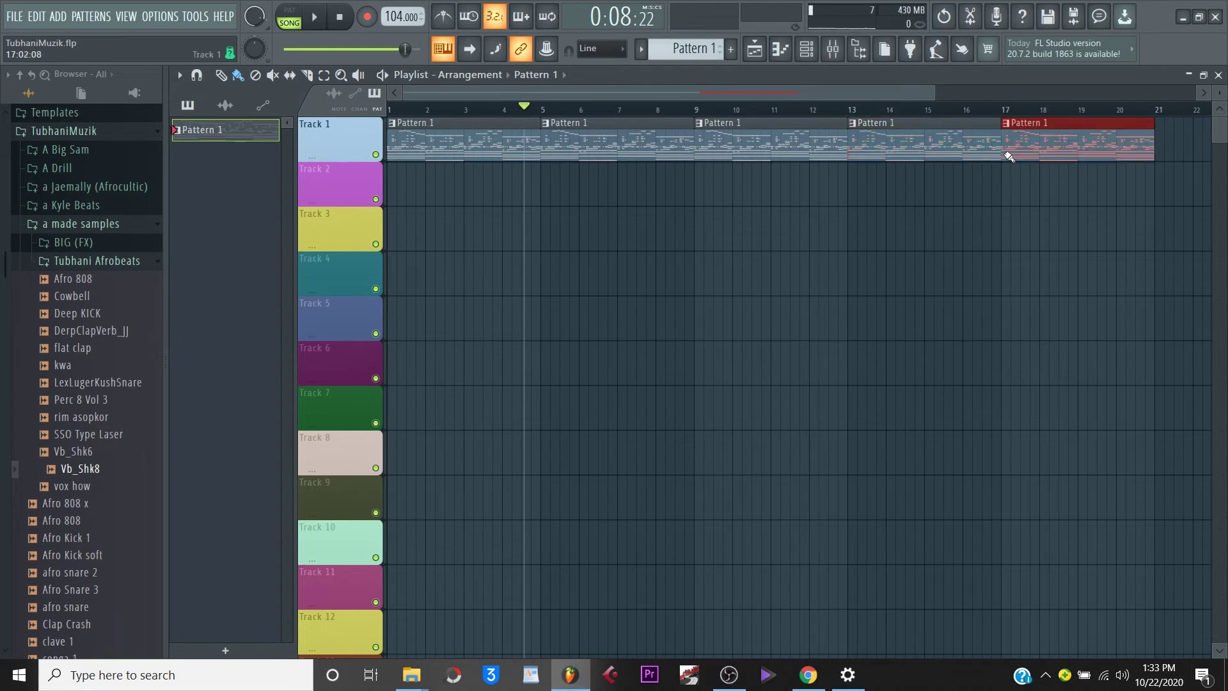
Make the clip at bar 1 of Track 1 unique and cut the FLEX #2 and FLEX #3 notes from its pattern.
click(398, 126)
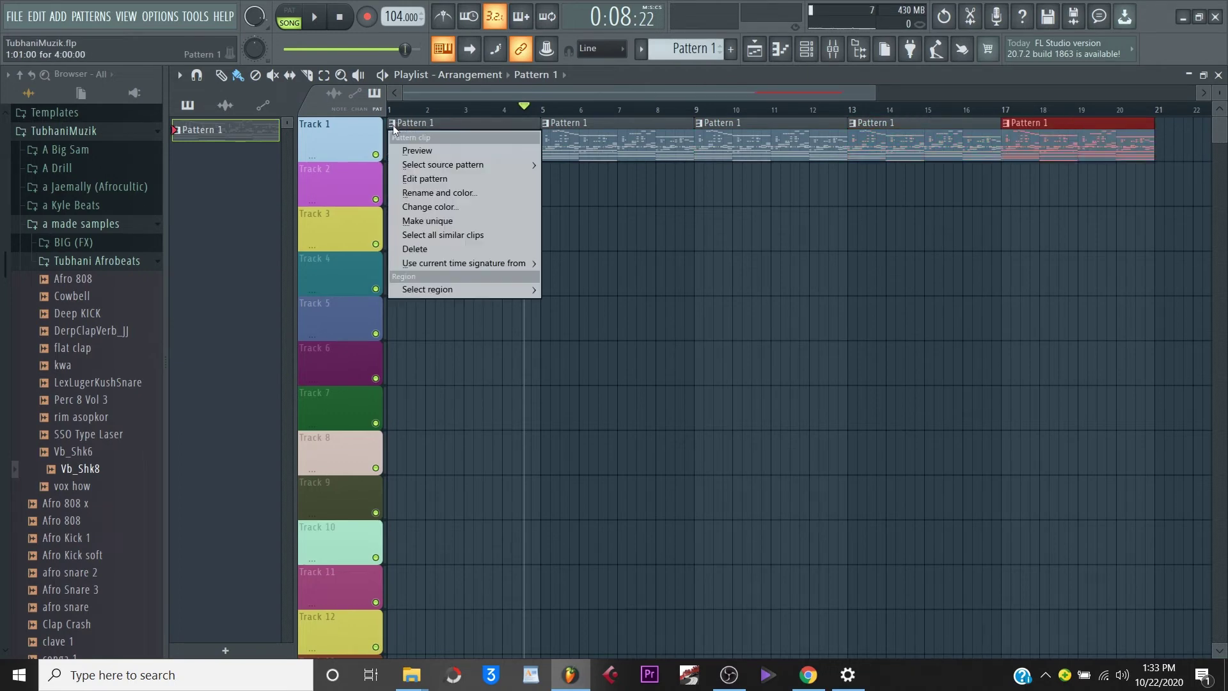
click(441, 222)
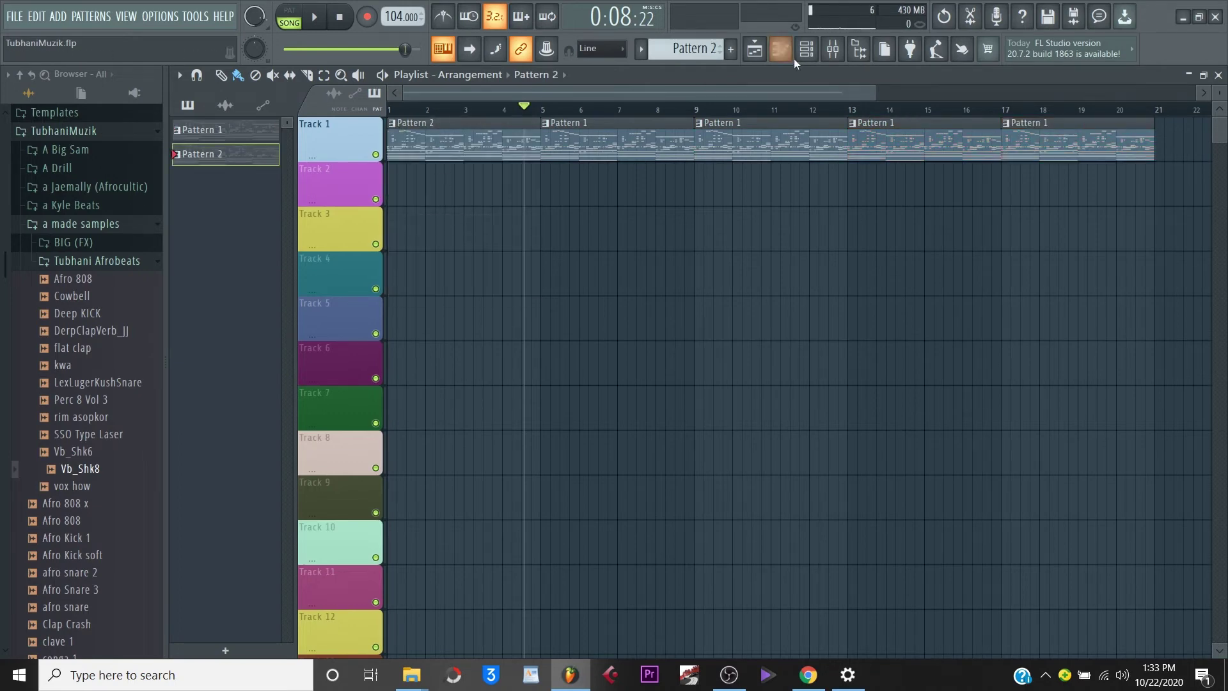
click(806, 50)
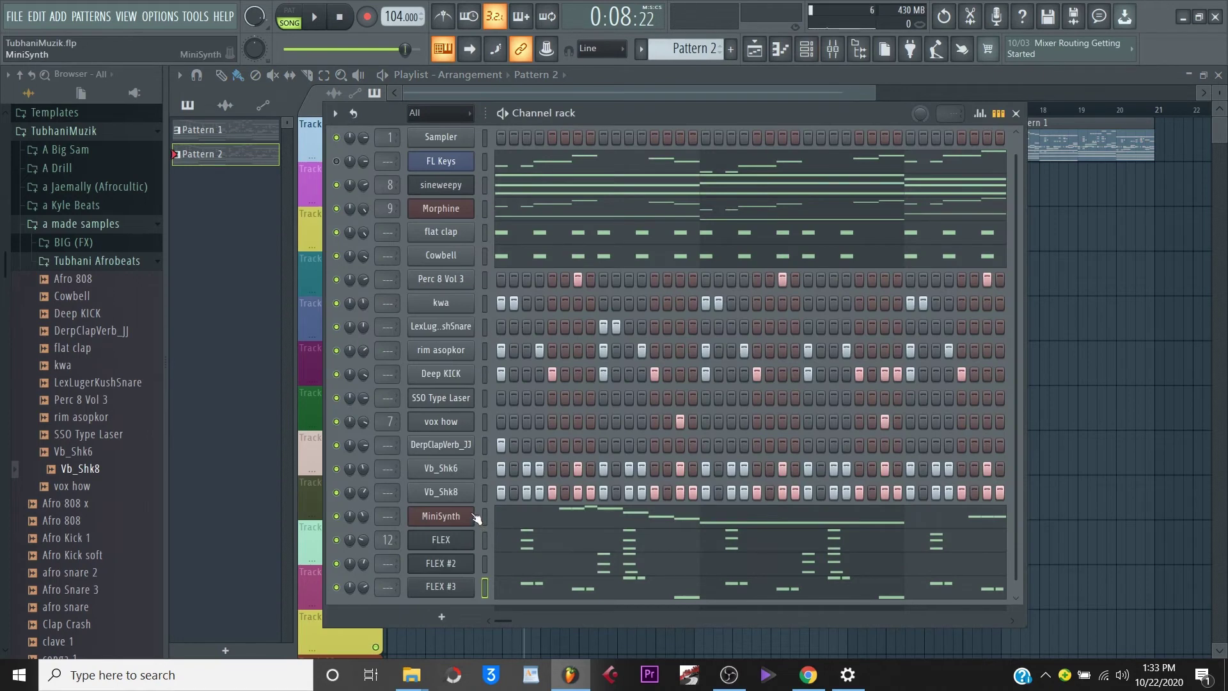
right_click(454, 564)
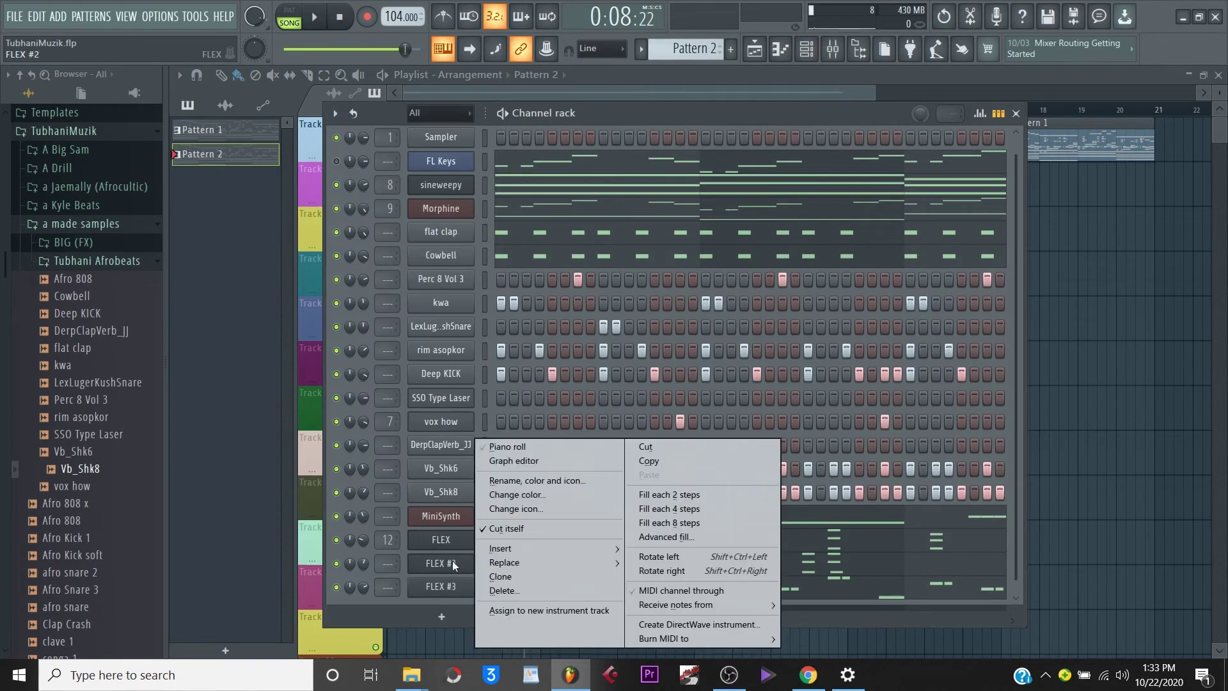
click(663, 445)
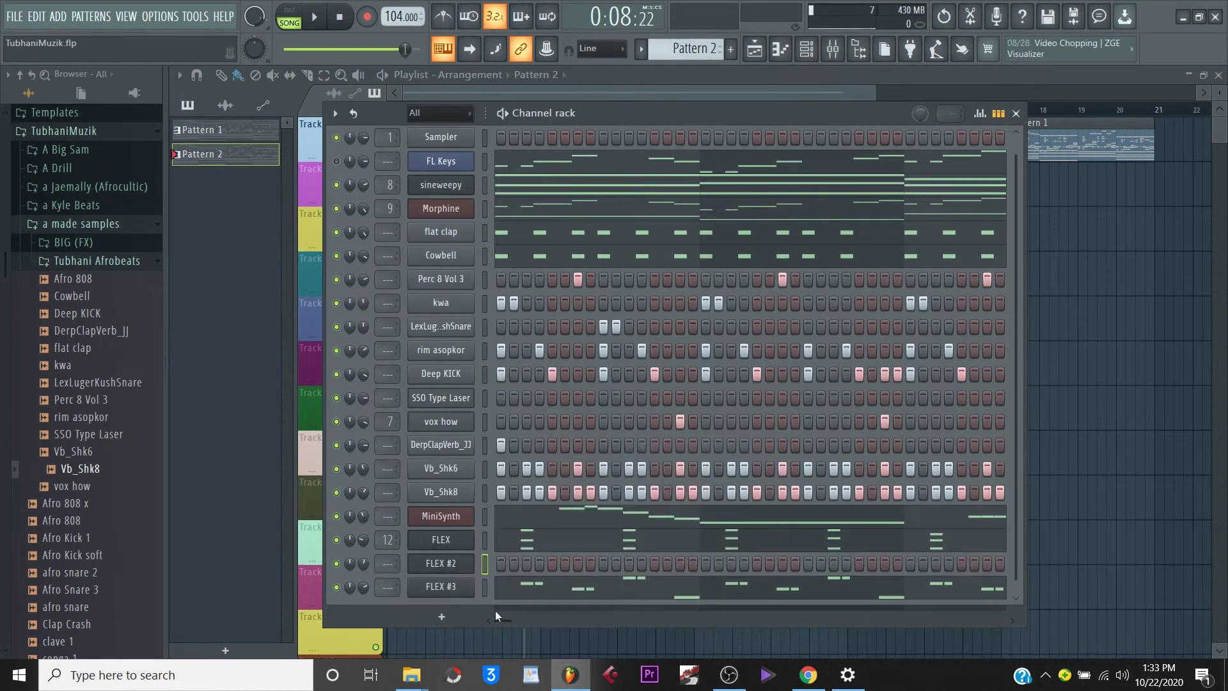
right_click(454, 590)
click(650, 448)
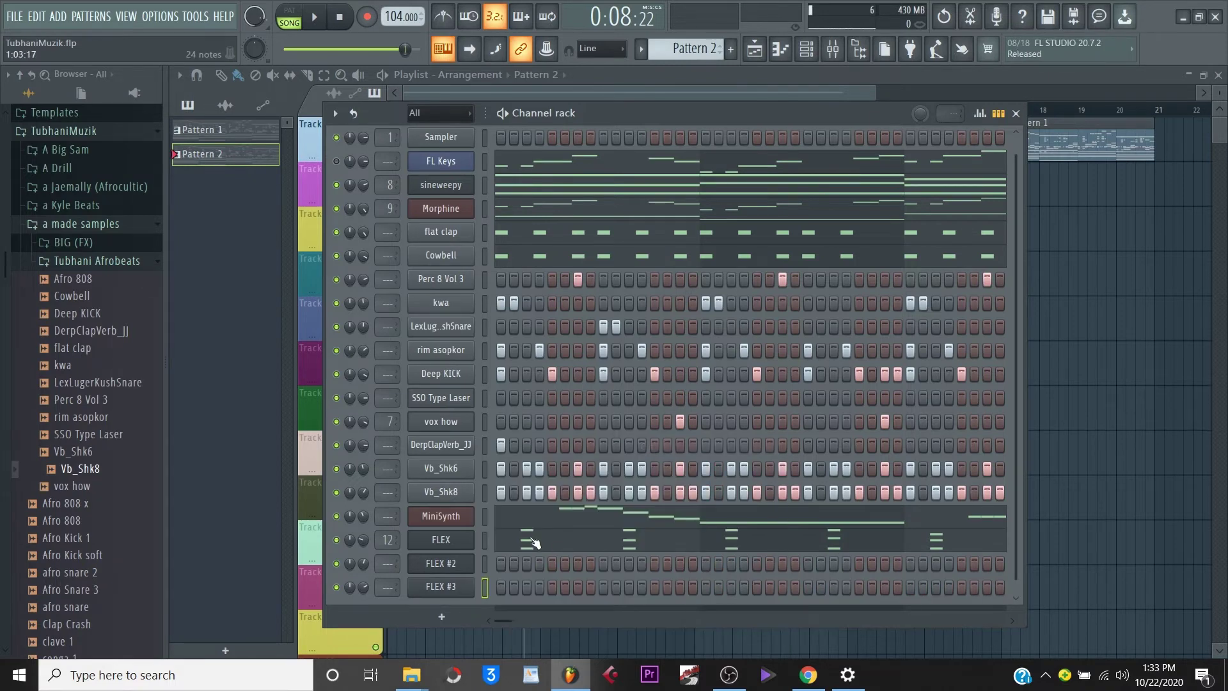
Cut the MiniSynth and Deep KICK parts from the bar 1 clip's pattern and play back the arrangement.
right_click(454, 520)
click(647, 461)
right_click(465, 519)
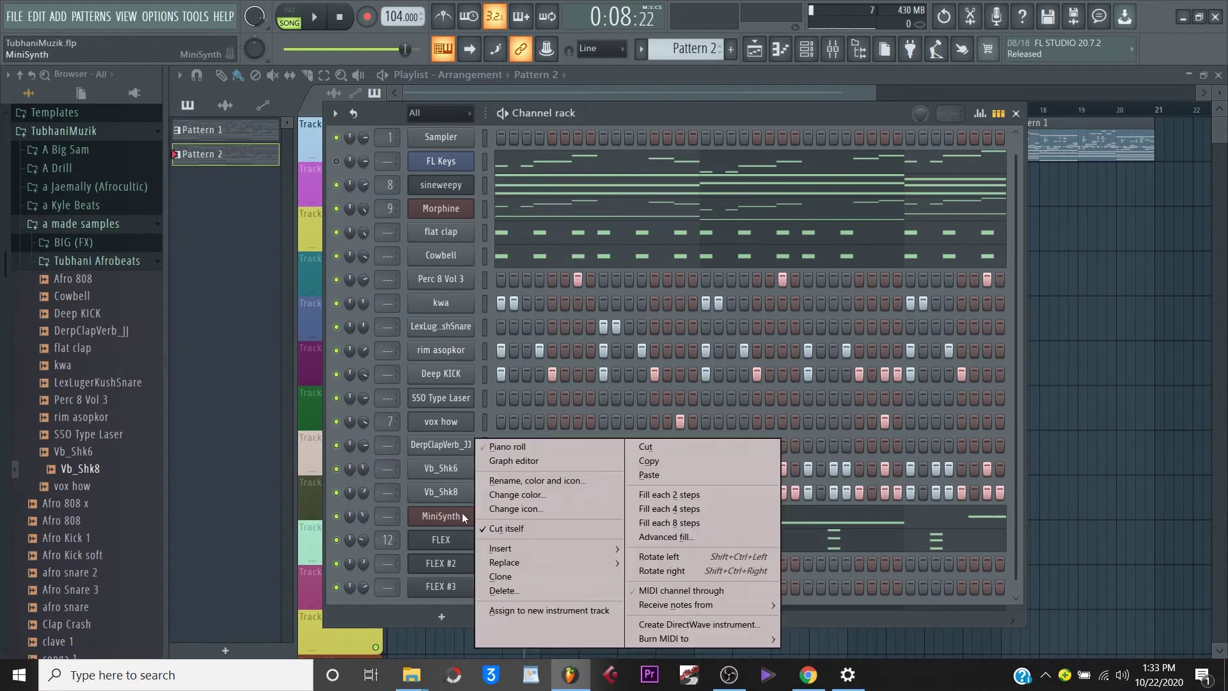
click(646, 447)
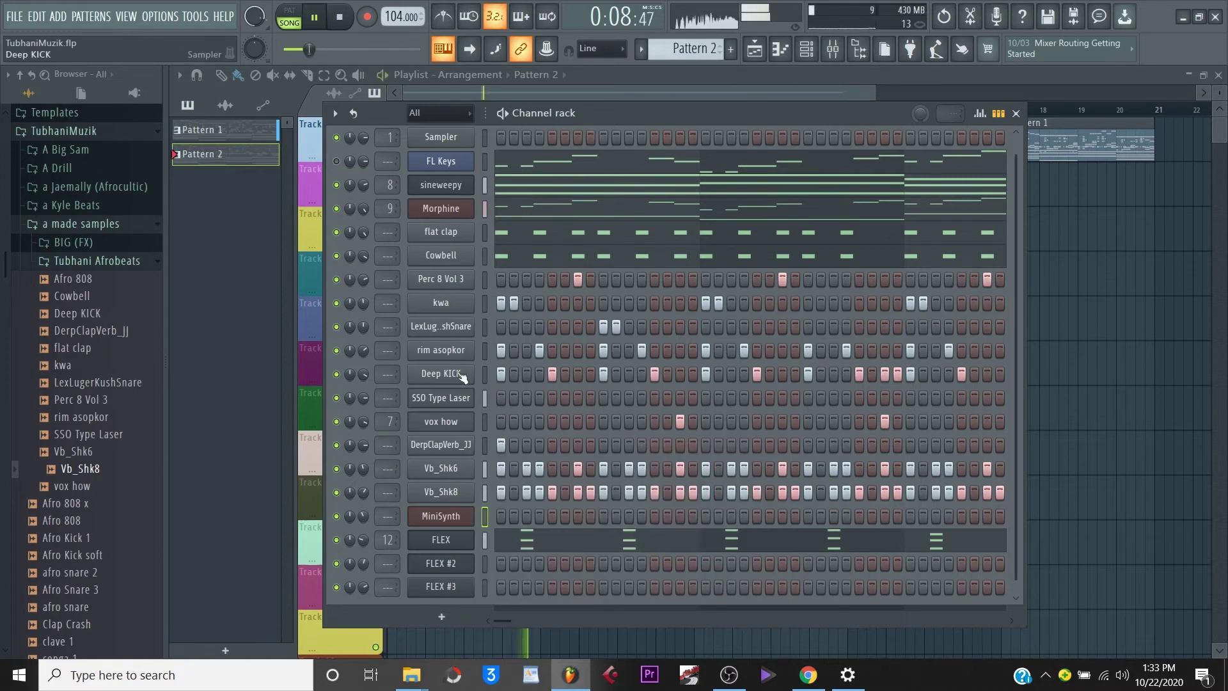
right_click(462, 377)
click(646, 376)
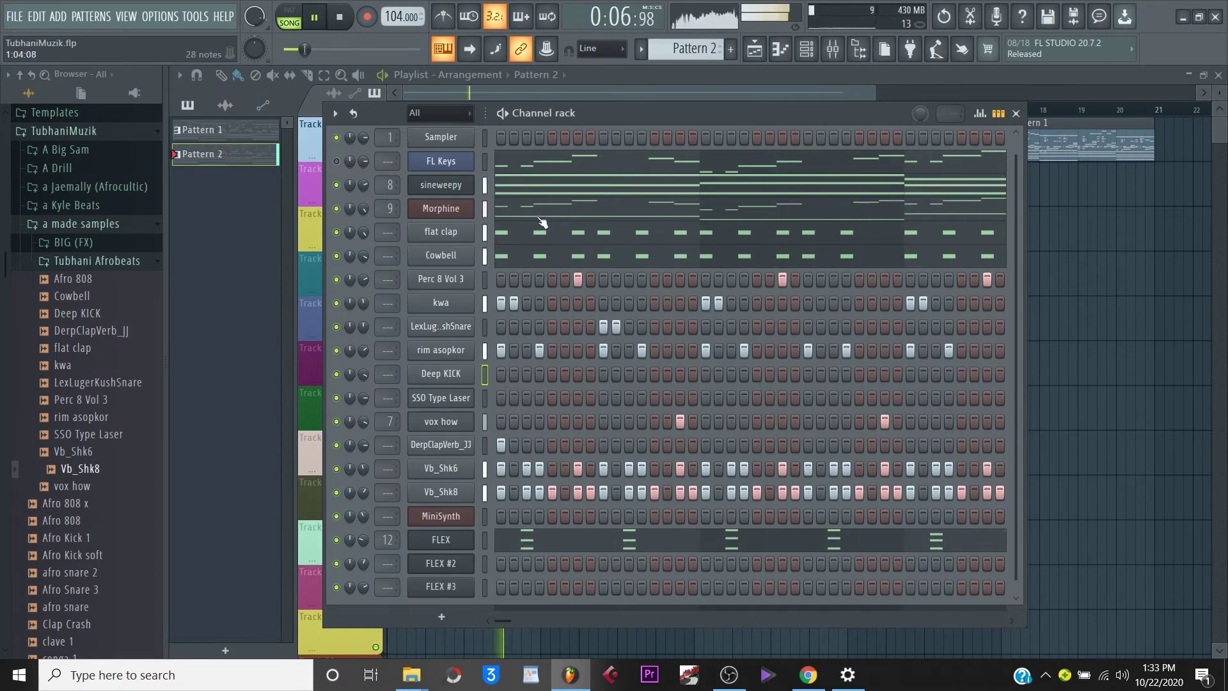
click(559, 96)
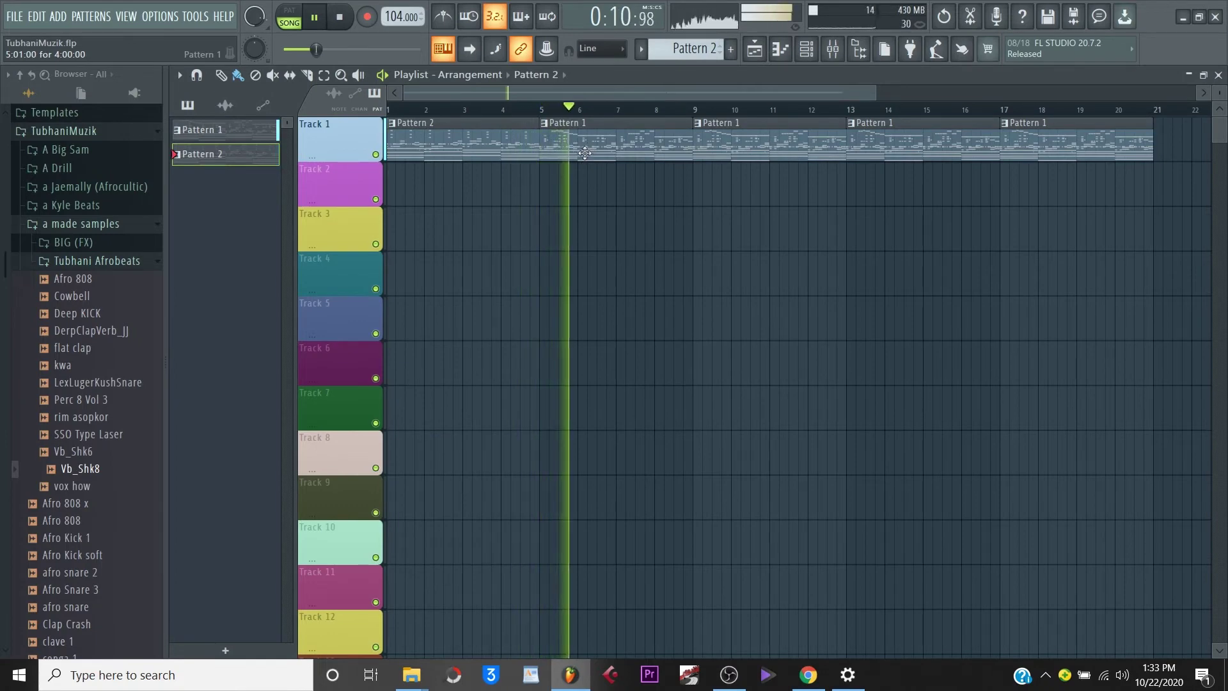
key(space)
key(space)
Check the channels of the clip at bar 5 of Track 1 and make that clip unique.
click(554, 124)
click(806, 50)
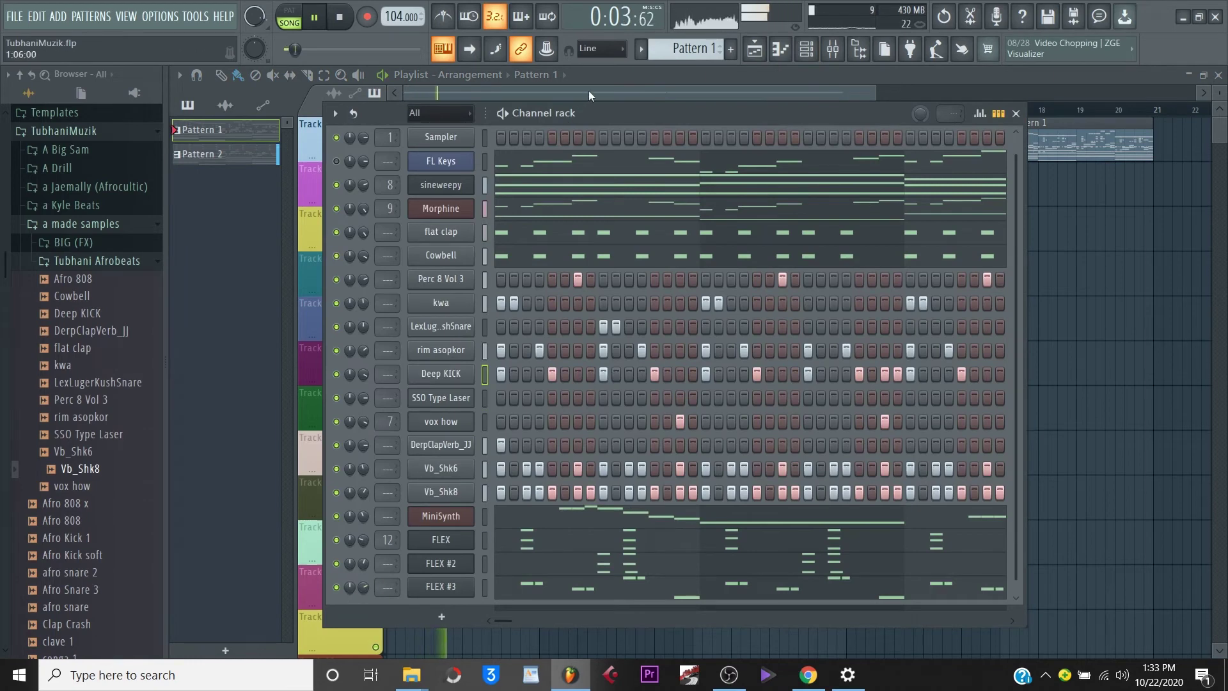
click(589, 96)
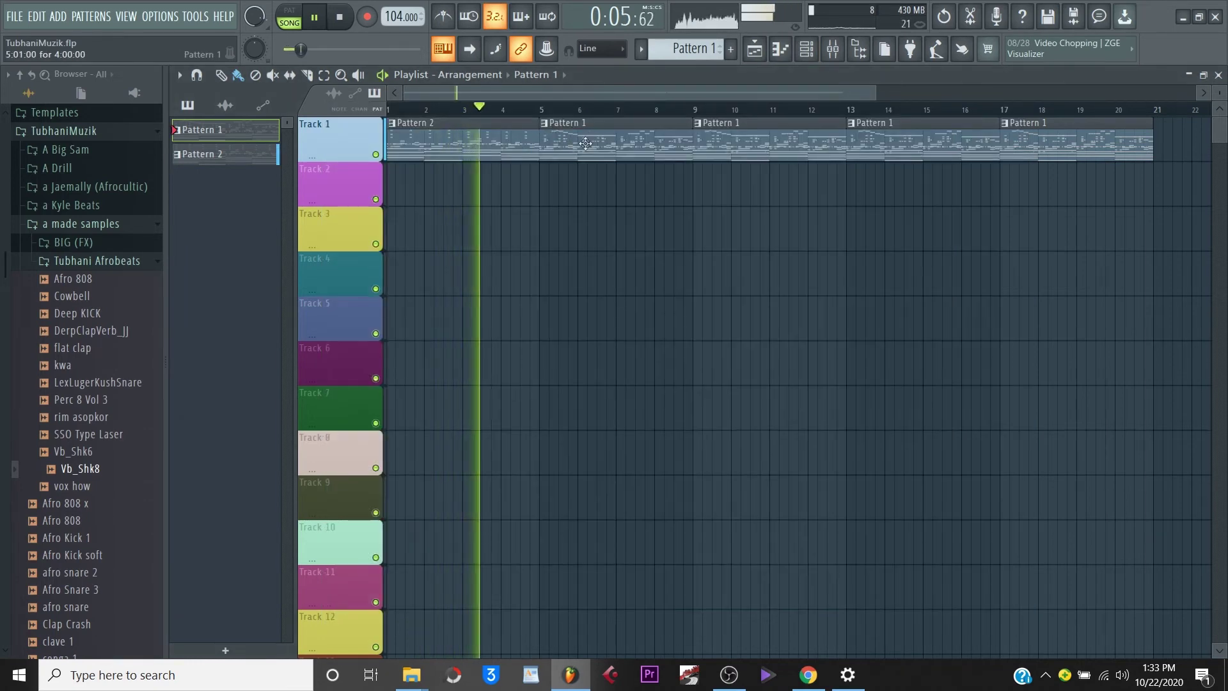
click(546, 122)
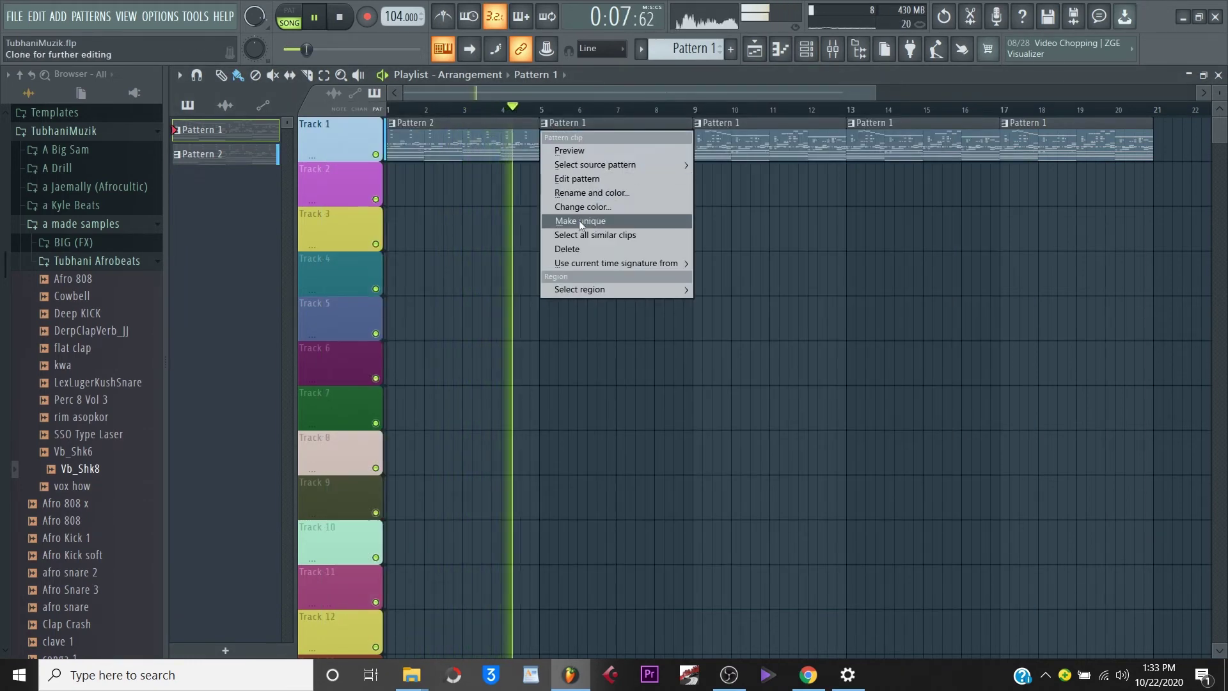
click(578, 220)
key(space)
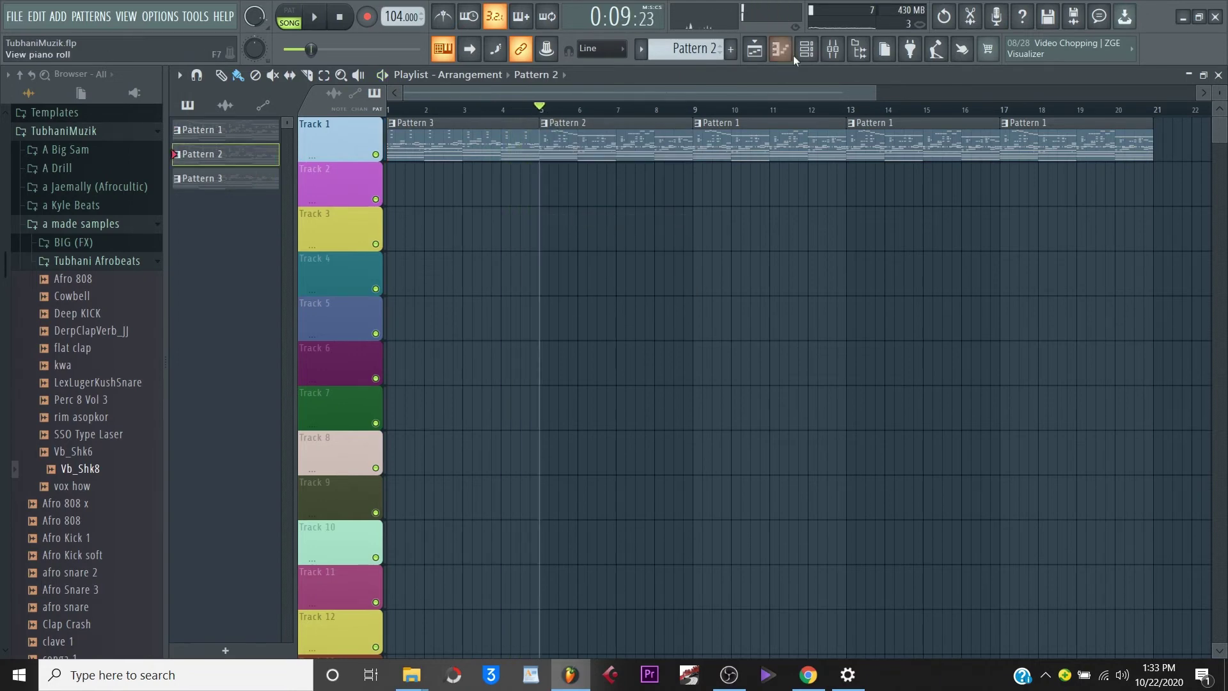
Cut the FLEX #3 and FLEX #2 notes from the bar 5 clip's pattern in the channel rack.
click(806, 50)
right_click(443, 585)
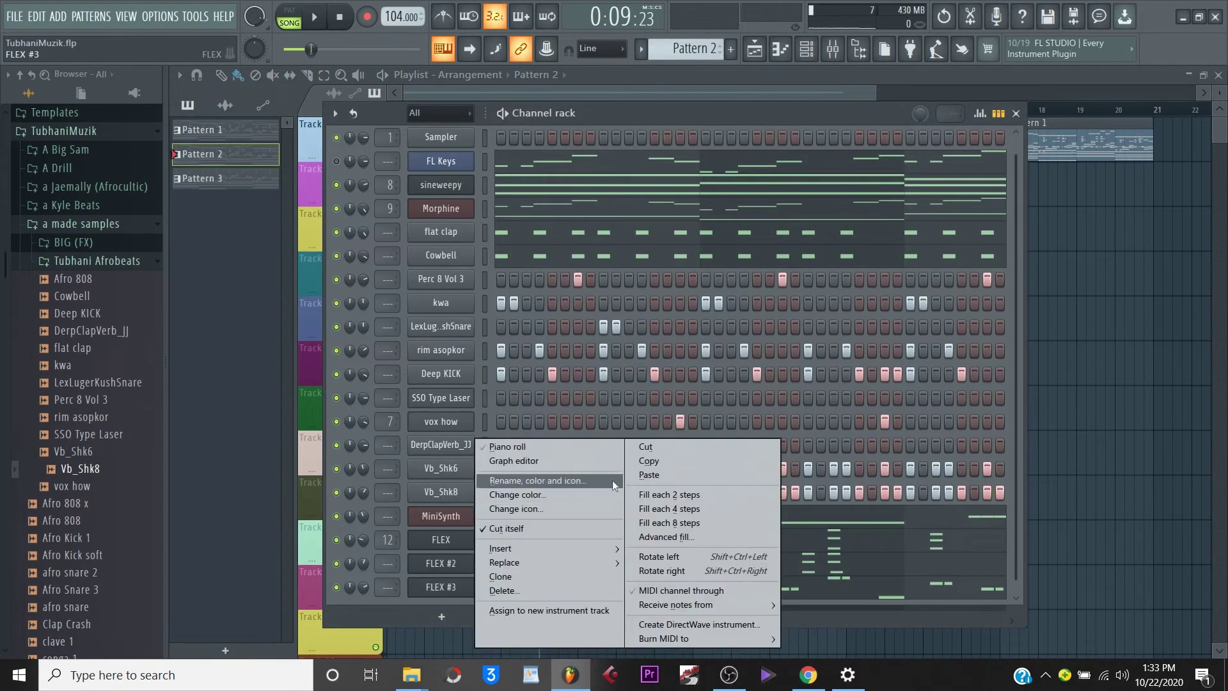
click(659, 446)
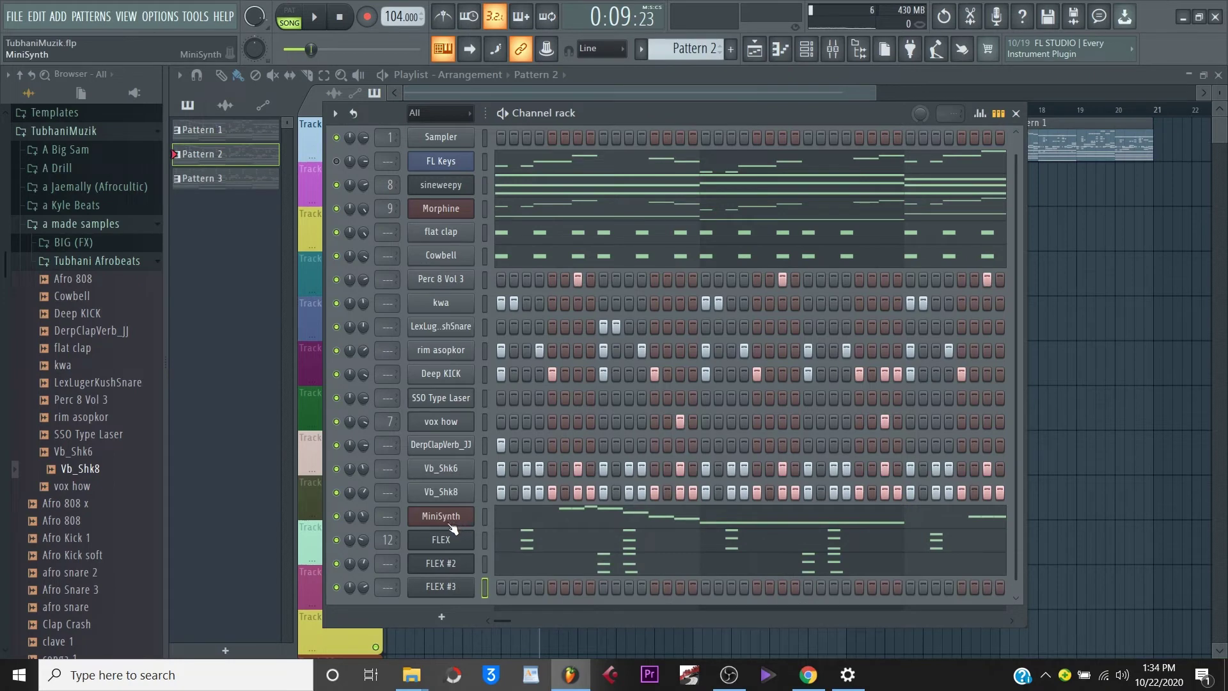
right_click(452, 566)
click(670, 447)
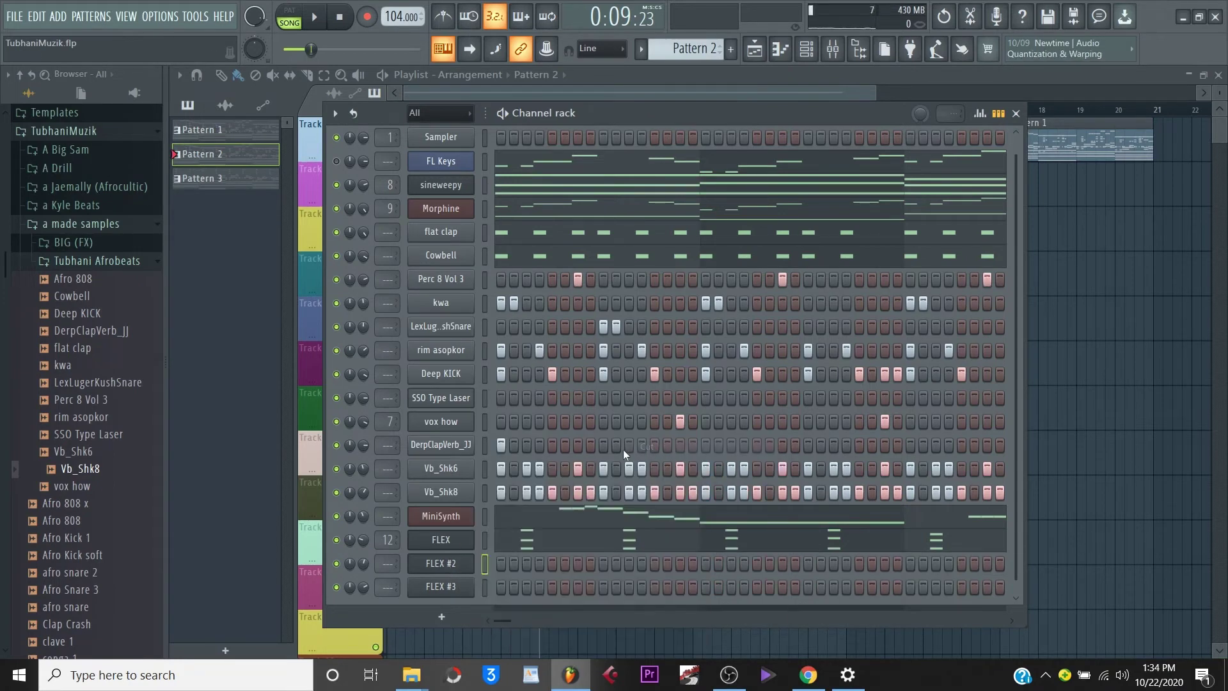
Replace the Pattern 1 clip at bar 9 of Track 1 with Pattern 2 and play the arrangement from bar 13.
click(574, 94)
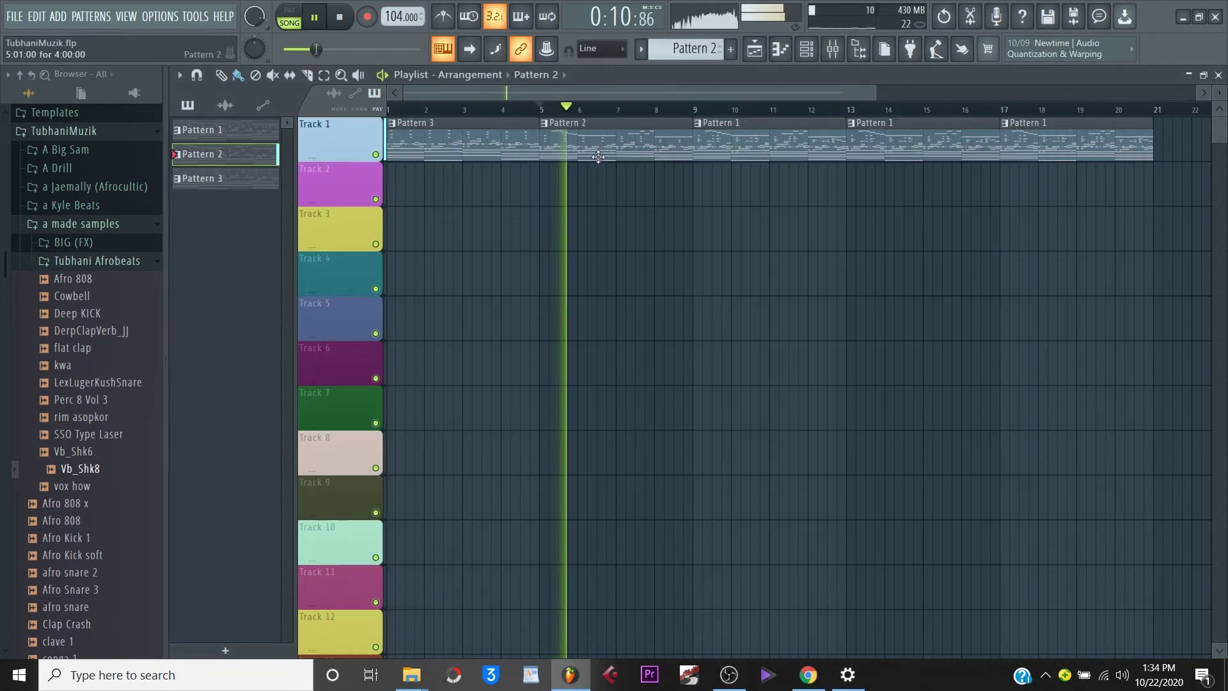
right_click(697, 146)
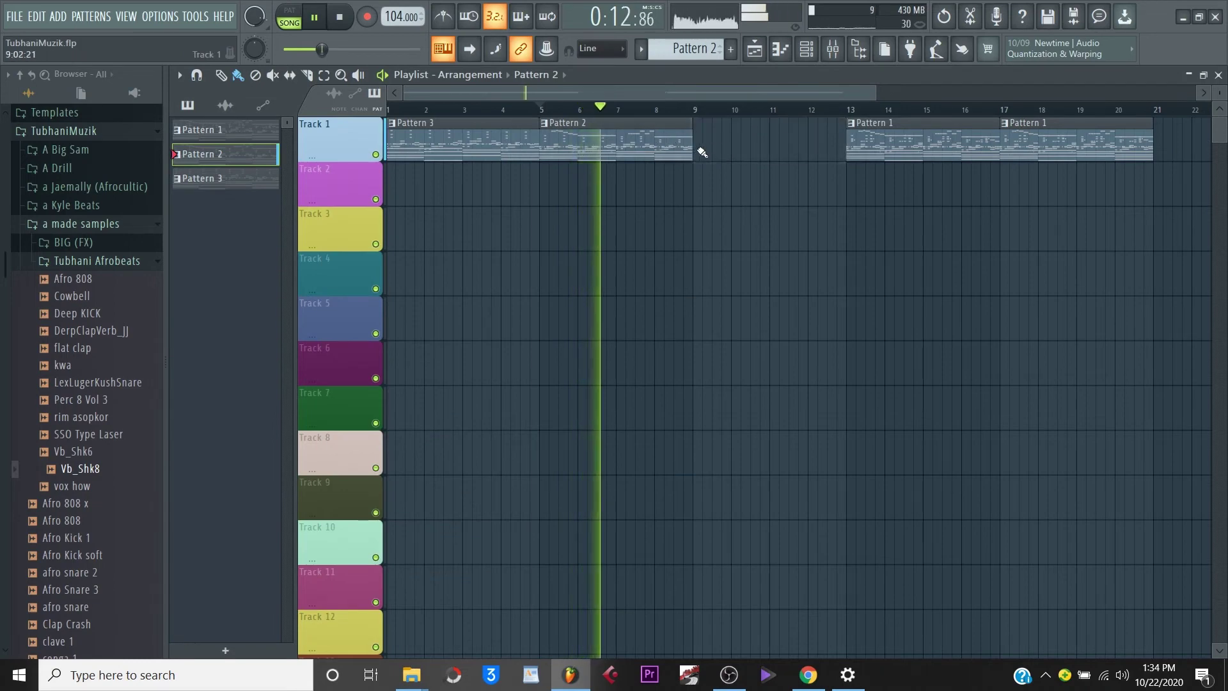
click(699, 150)
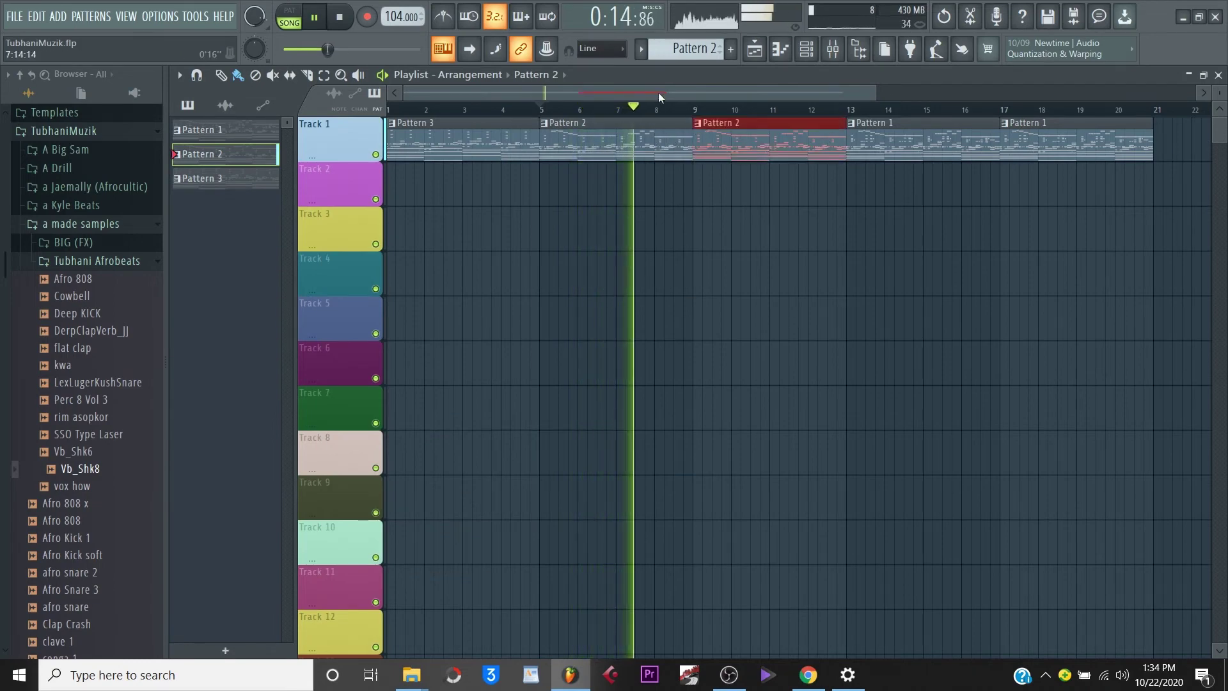
drag(679, 88, 688, 88)
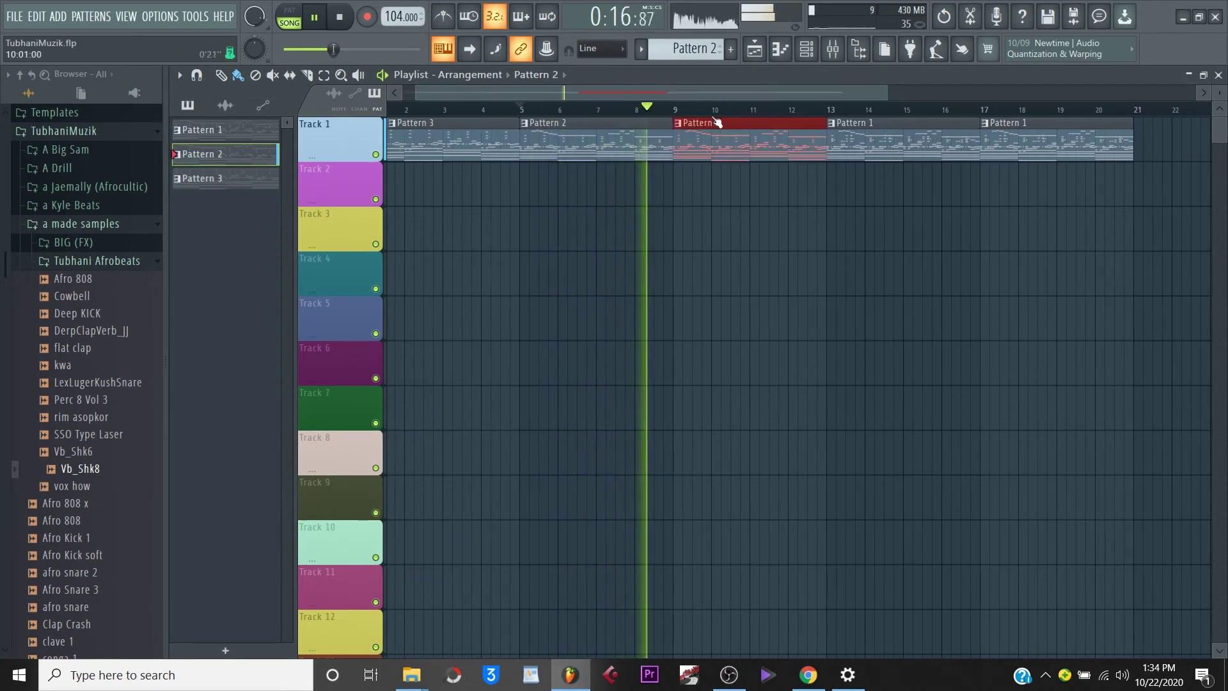
click(827, 115)
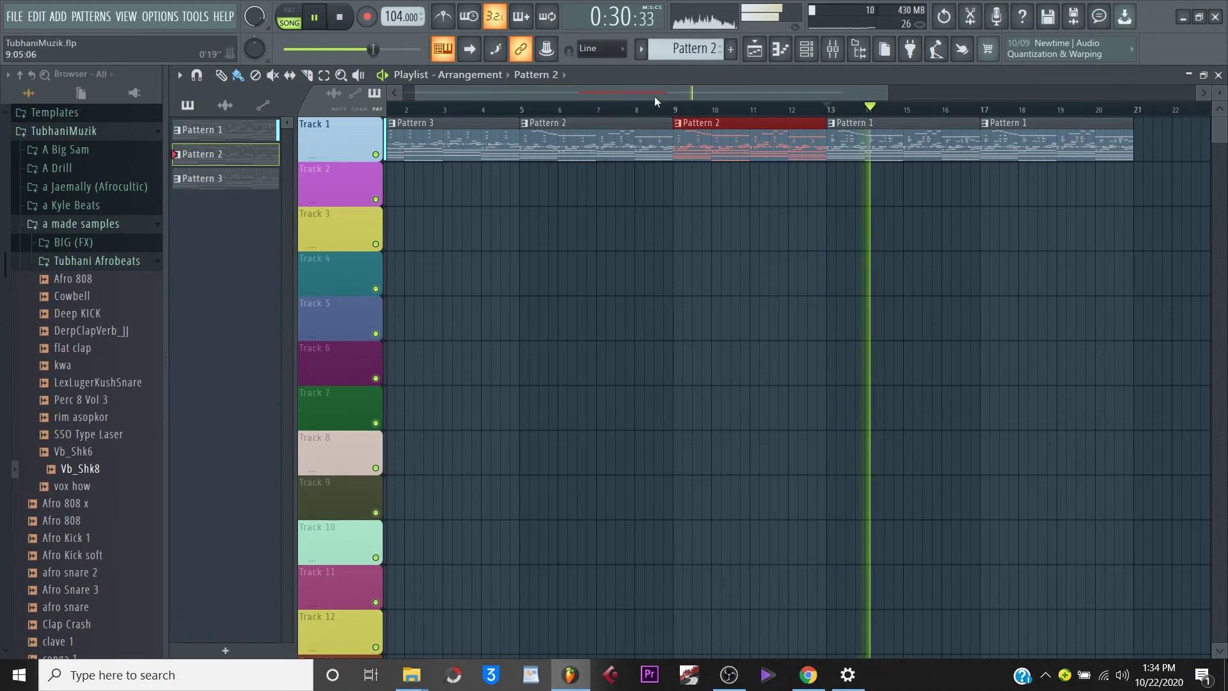
Play the playlist arrangement from bar 9, then set the playback position to bar 5 and stop.
click(670, 102)
drag(681, 96, 554, 110)
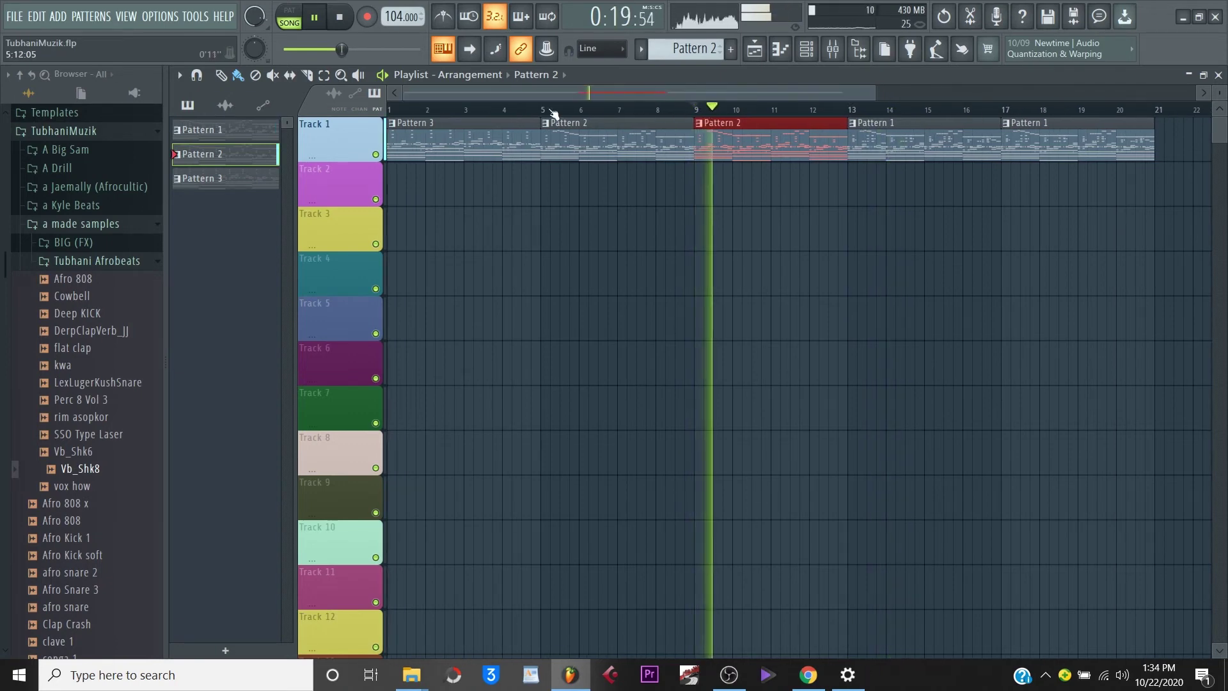
click(542, 110)
key(space)
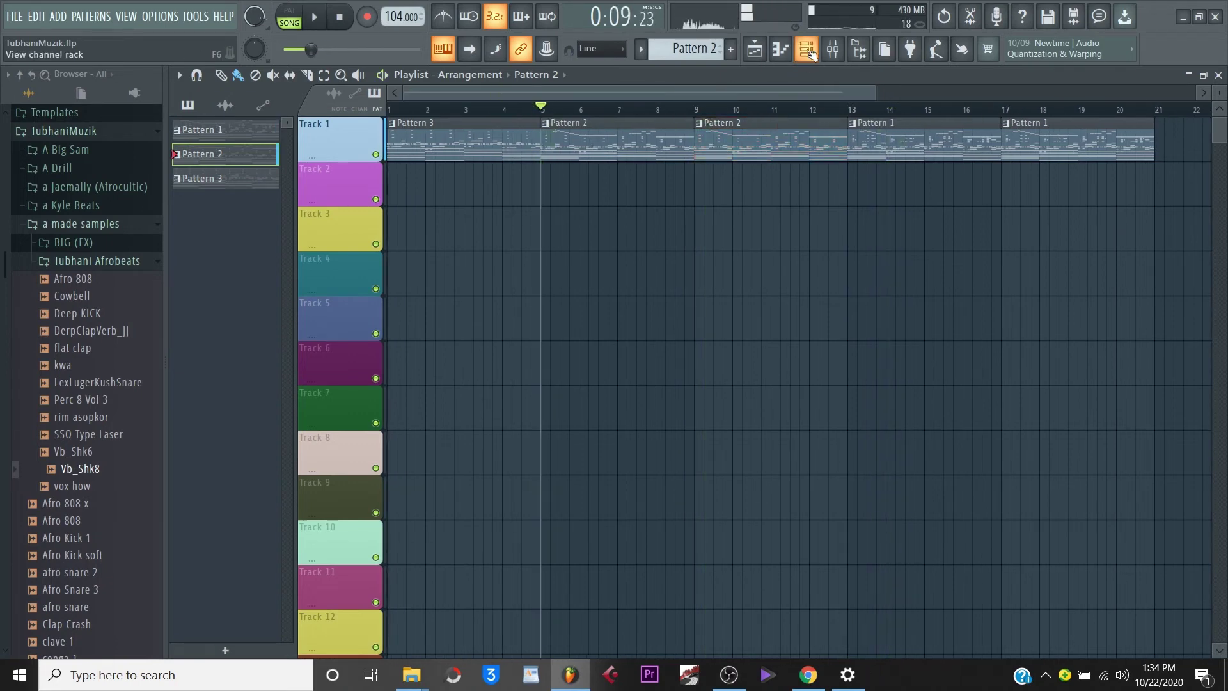
Add the Afro 808 sample as a new channel at the top of the channel rack and enable its volume envelope with 0% release.
key(F6)
scroll(460, 216, up, 1)
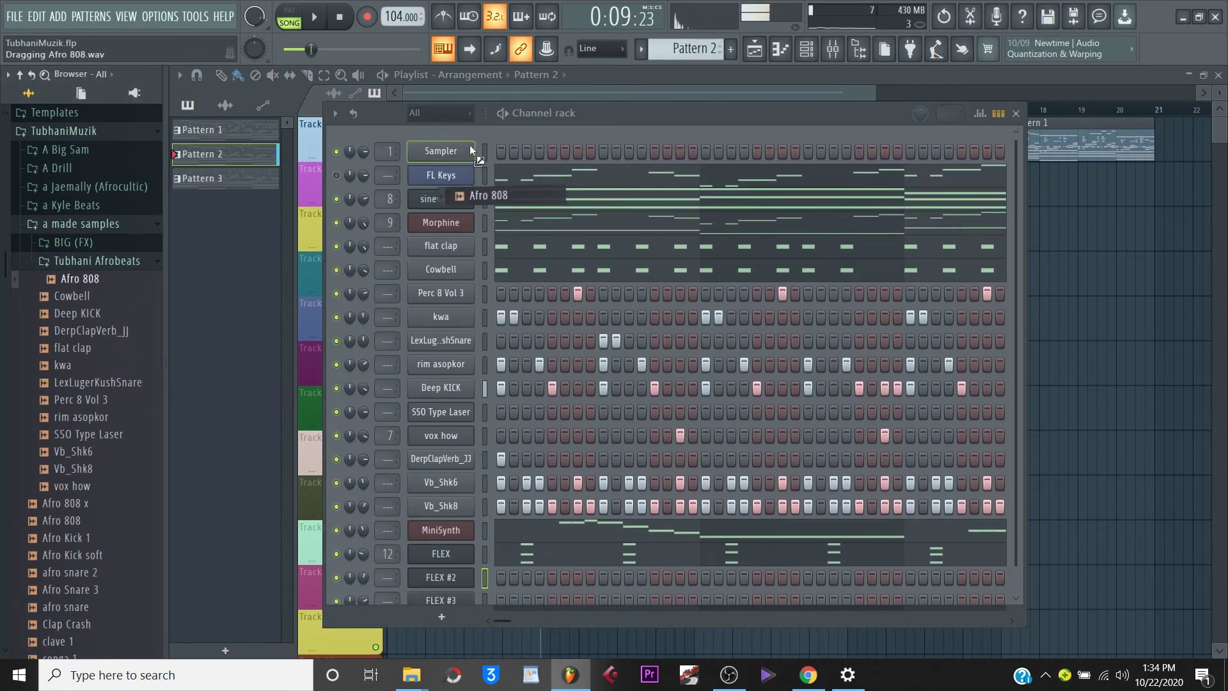
drag(470, 144, 474, 132)
click(455, 158)
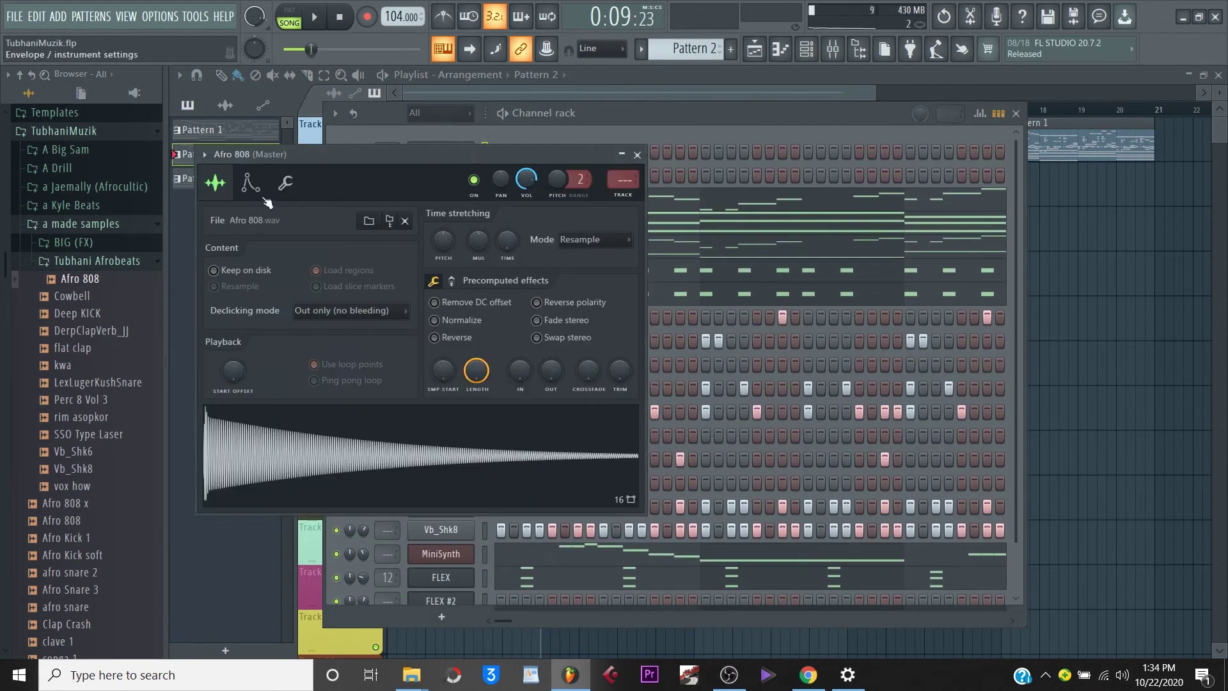
click(250, 183)
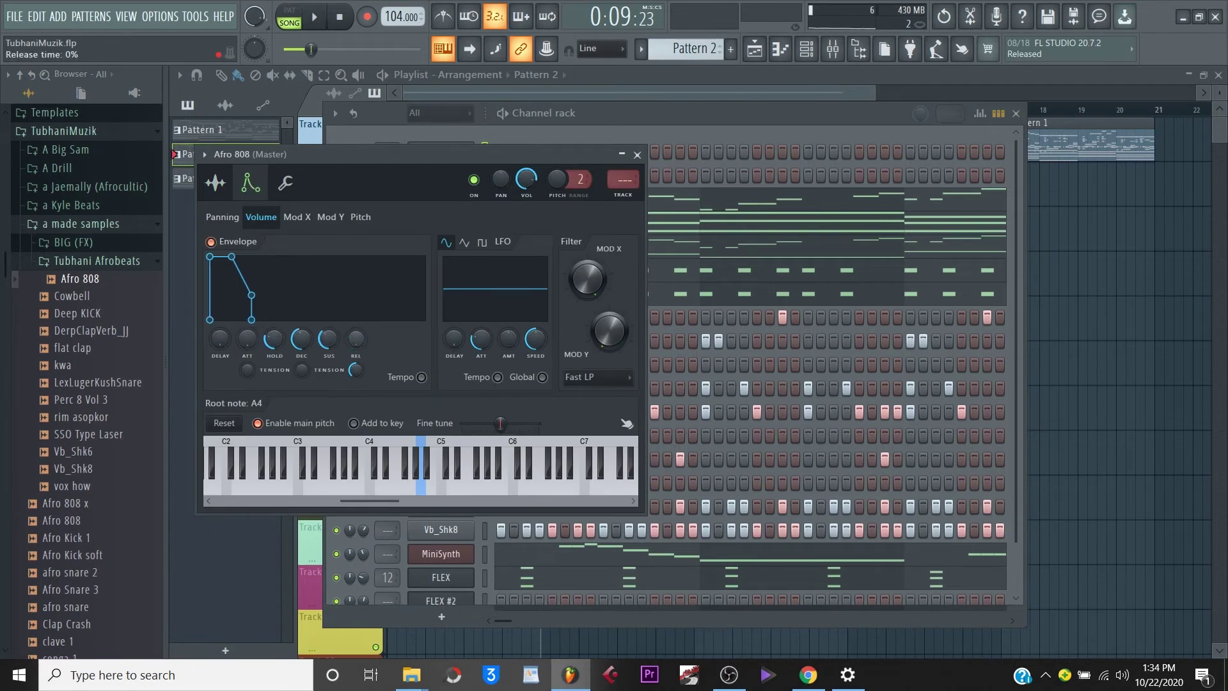
click(642, 128)
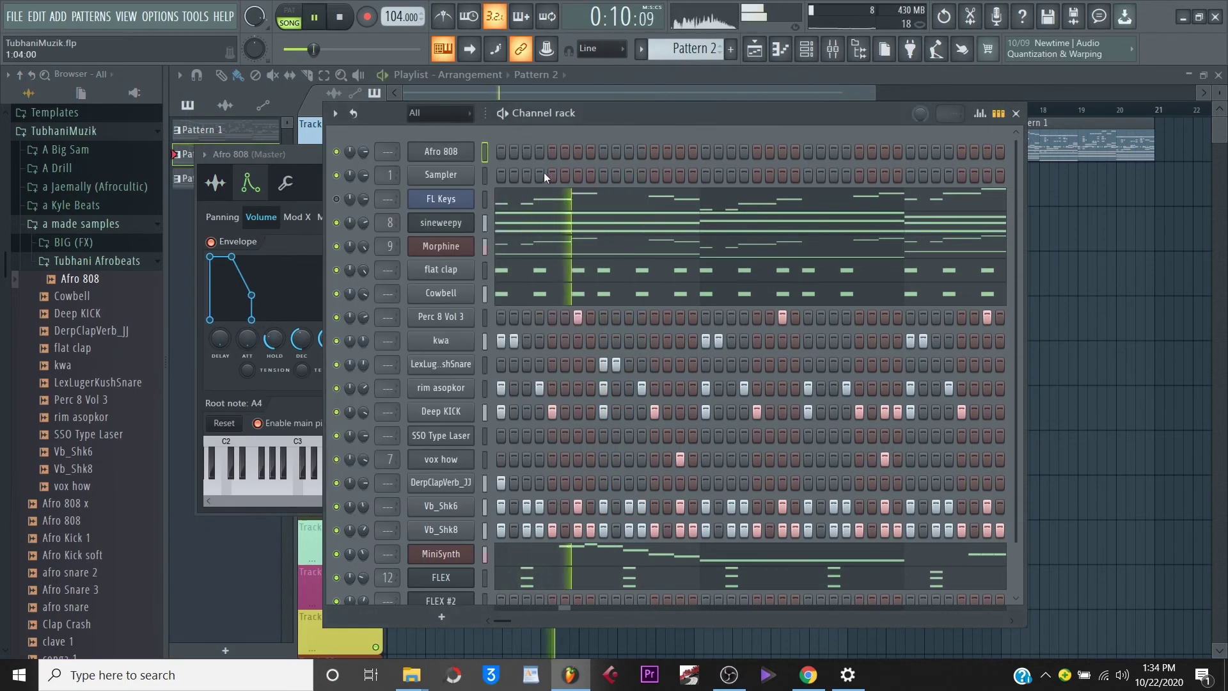
Open the Afro 808 piano roll and place a three-step A5 note at step 4 of bar 1.
right_click(443, 153)
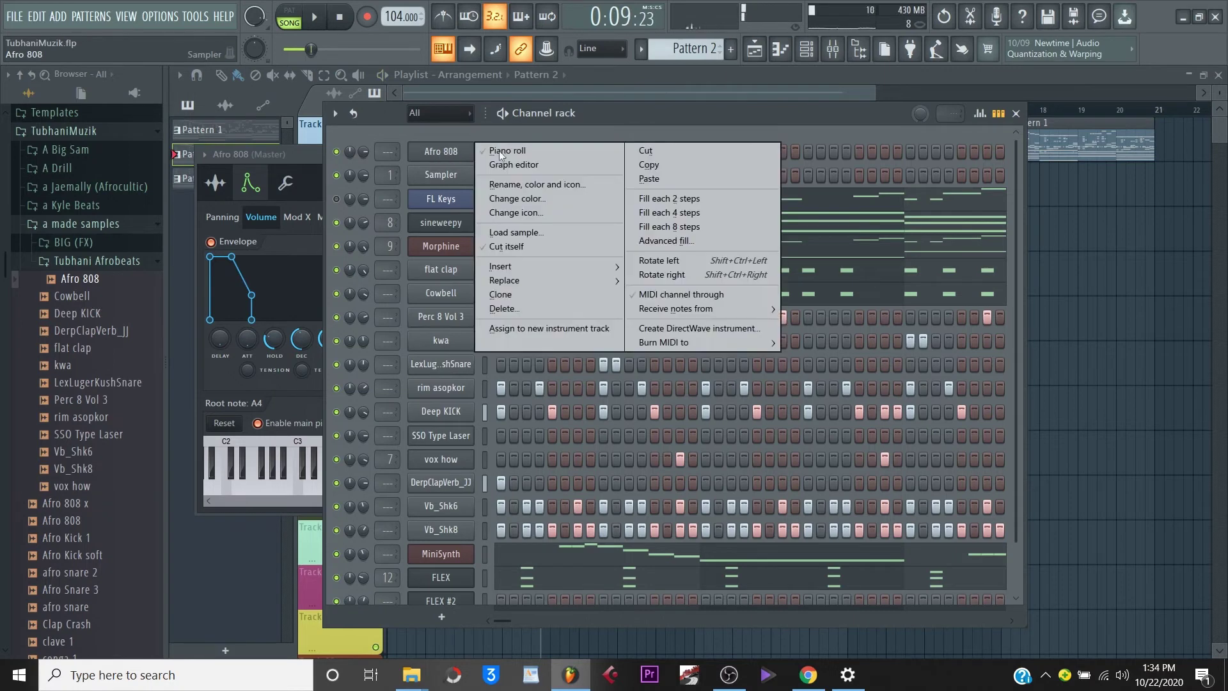
click(550, 152)
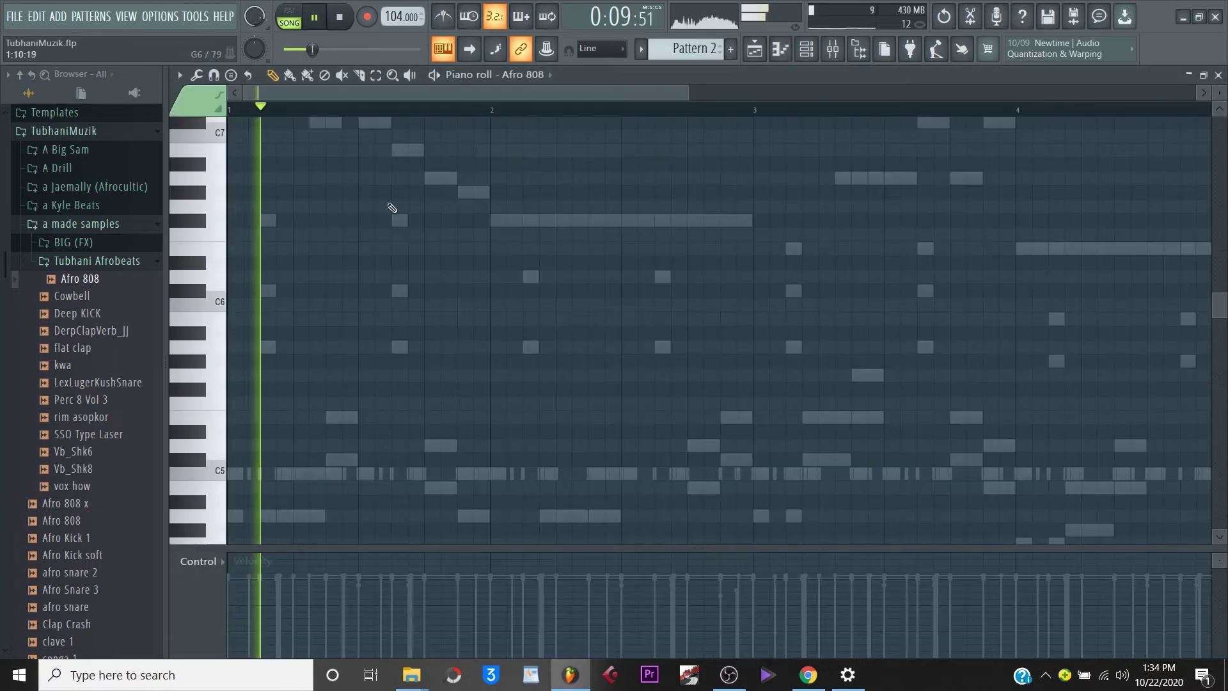
scroll(247, 449, down, 1)
scroll(276, 422, up, 2)
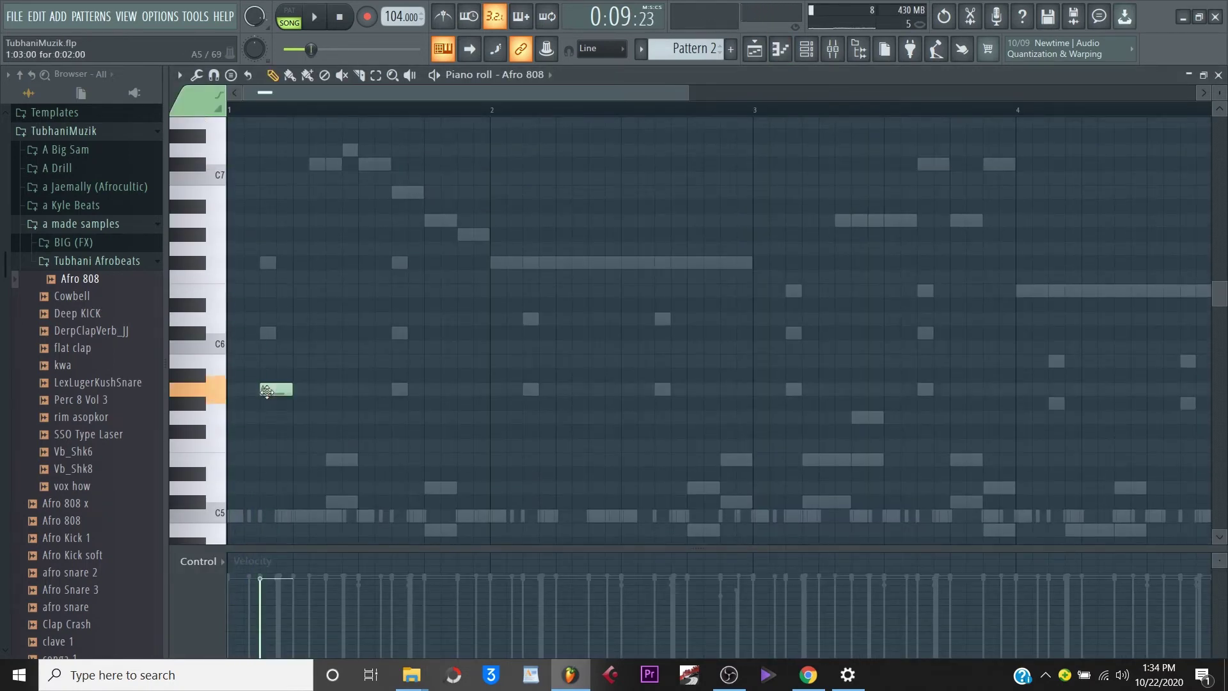
key(space)
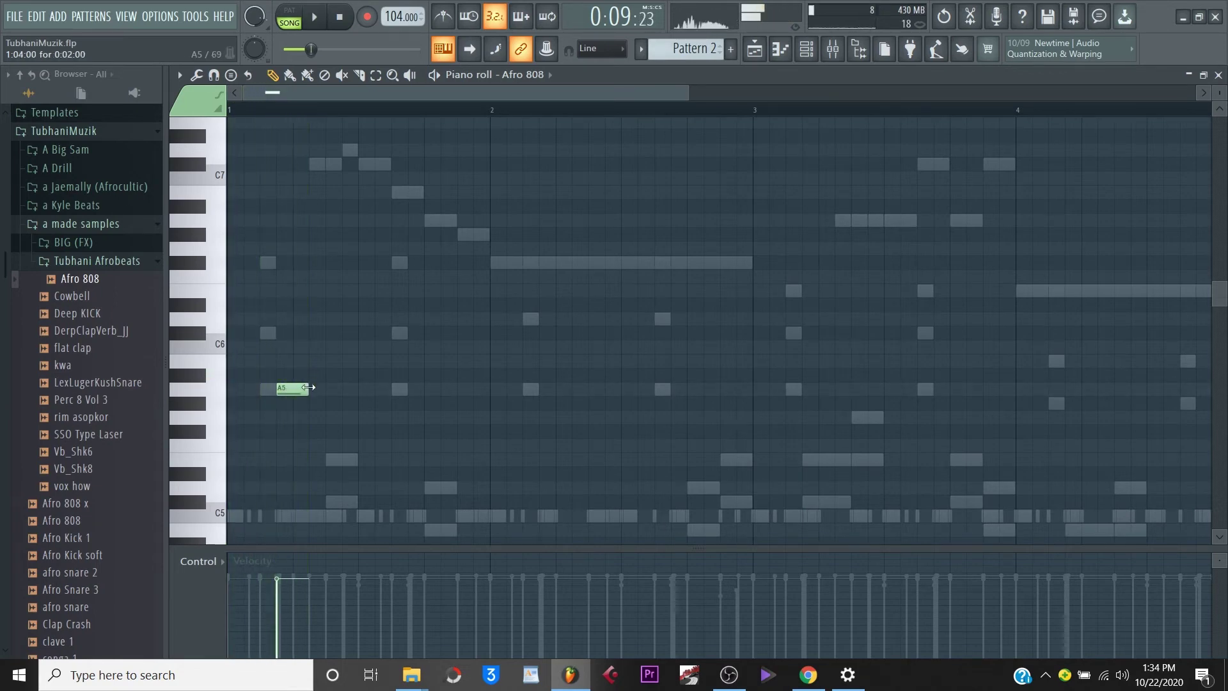
drag(308, 389, 324, 389)
key(space)
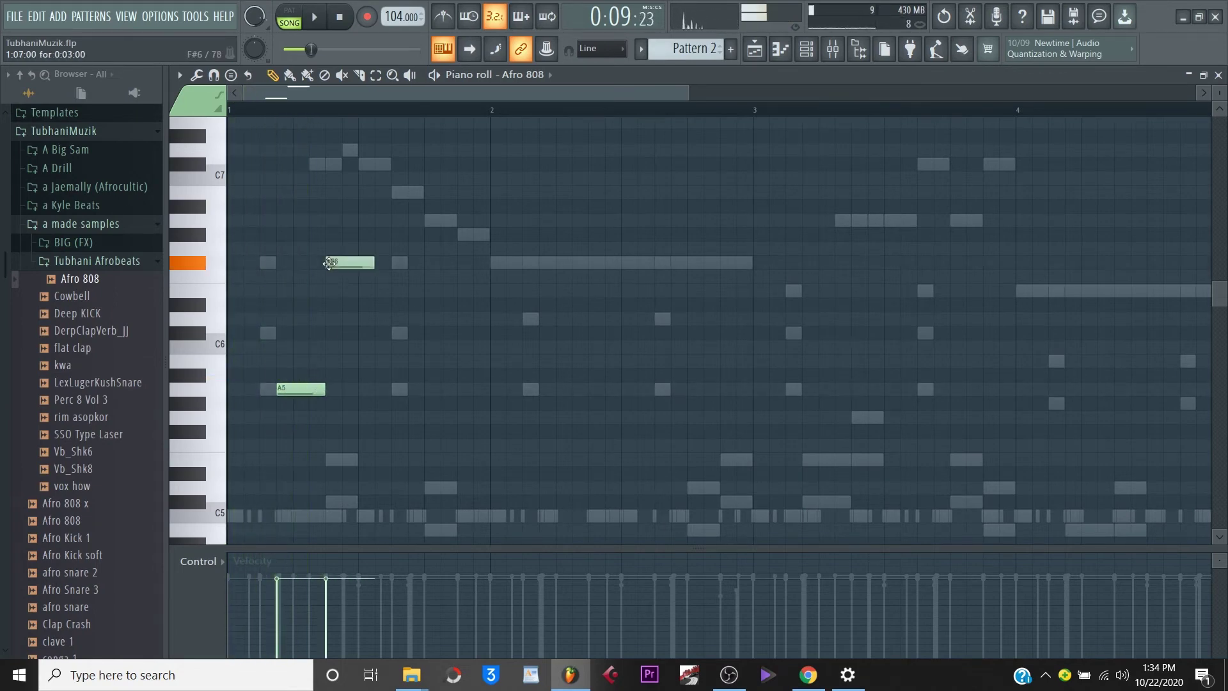
Add a three-step F#6 note at step 7 of bar 1 and move the first note to F#5.
scroll(329, 264, down, 4)
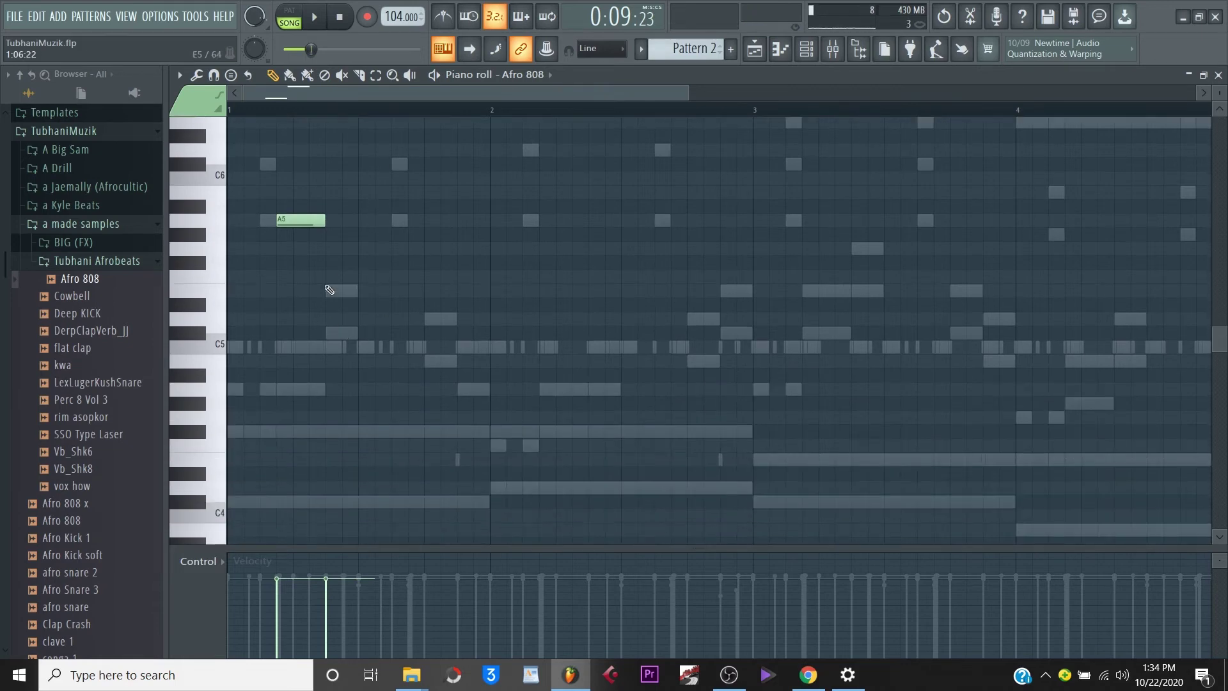
scroll(319, 273, down, 1)
scroll(316, 273, up, 3)
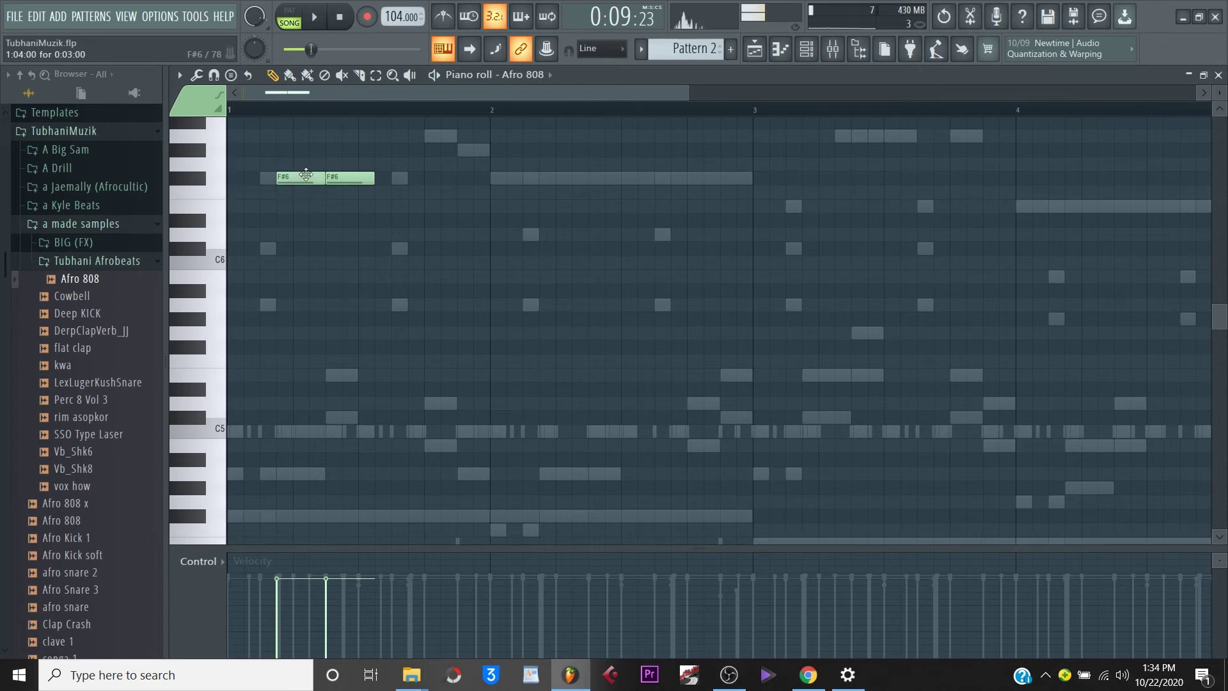
scroll(305, 174, up, 3)
key(space)
key(space)
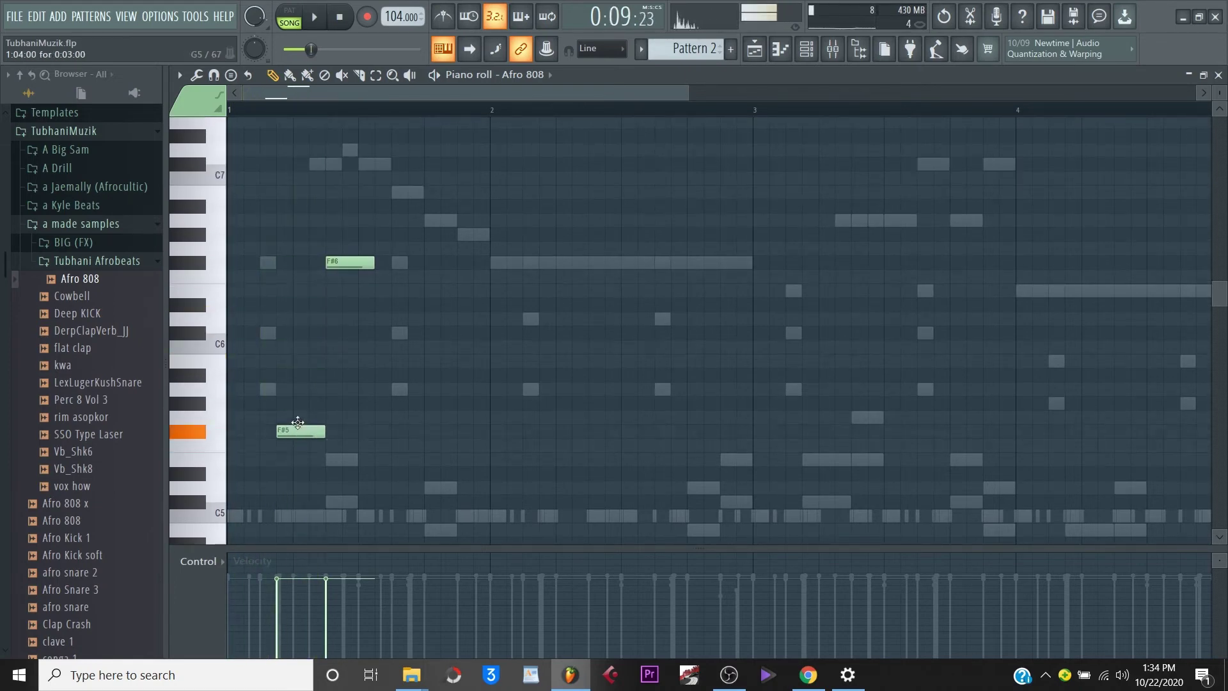
Move the second bar 1 note to C#6, shorten it to two steps and play it back.
key(space)
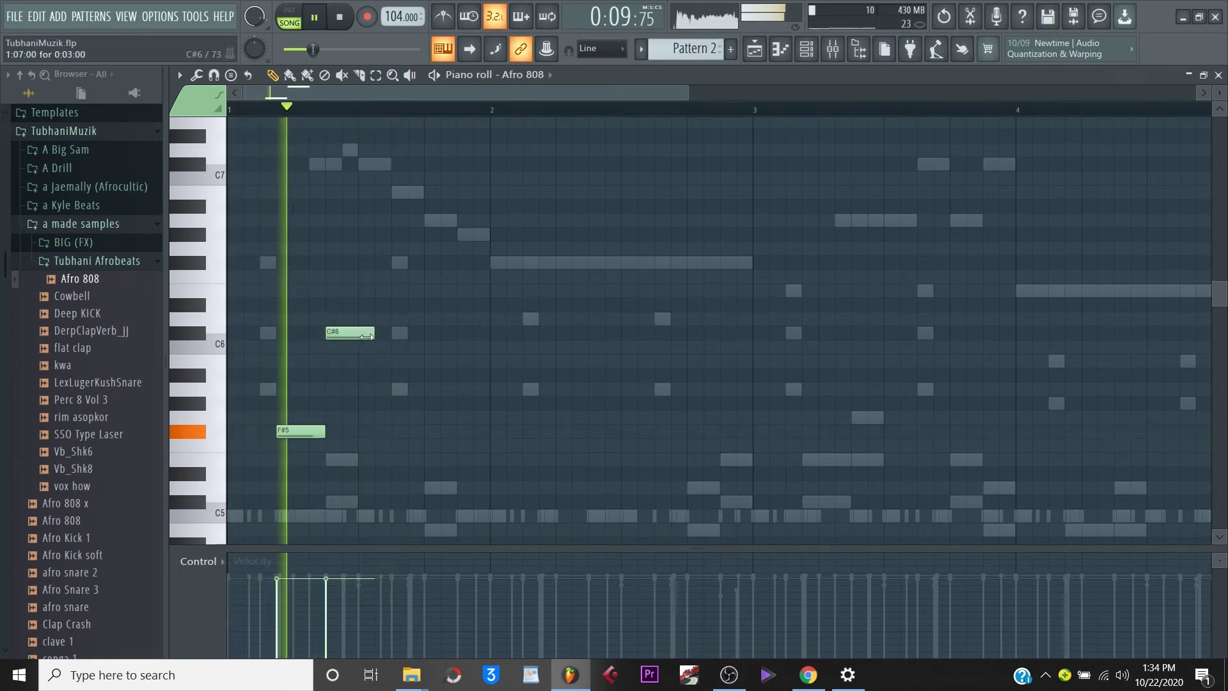
key(space)
scroll(539, 336, down, 4)
key(space)
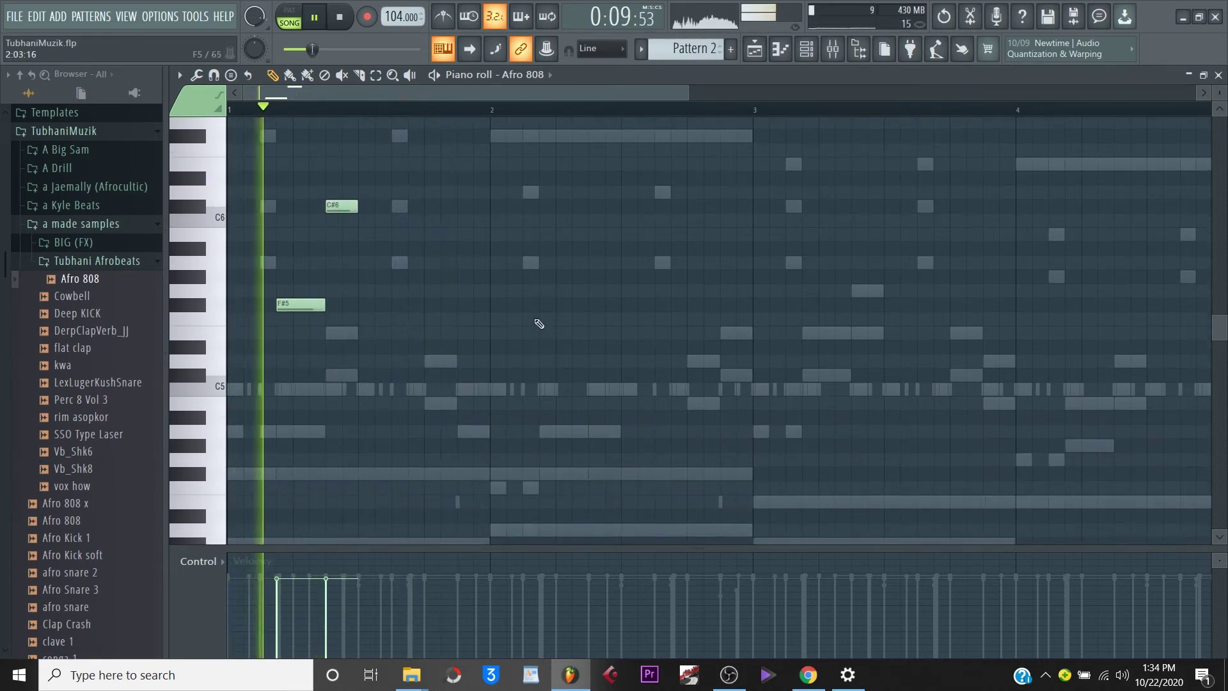
Add bass notes in bar 2: a three-step D5 at step 4 and a two-step A5 at step 7.
scroll(536, 325, up, 1)
key(space)
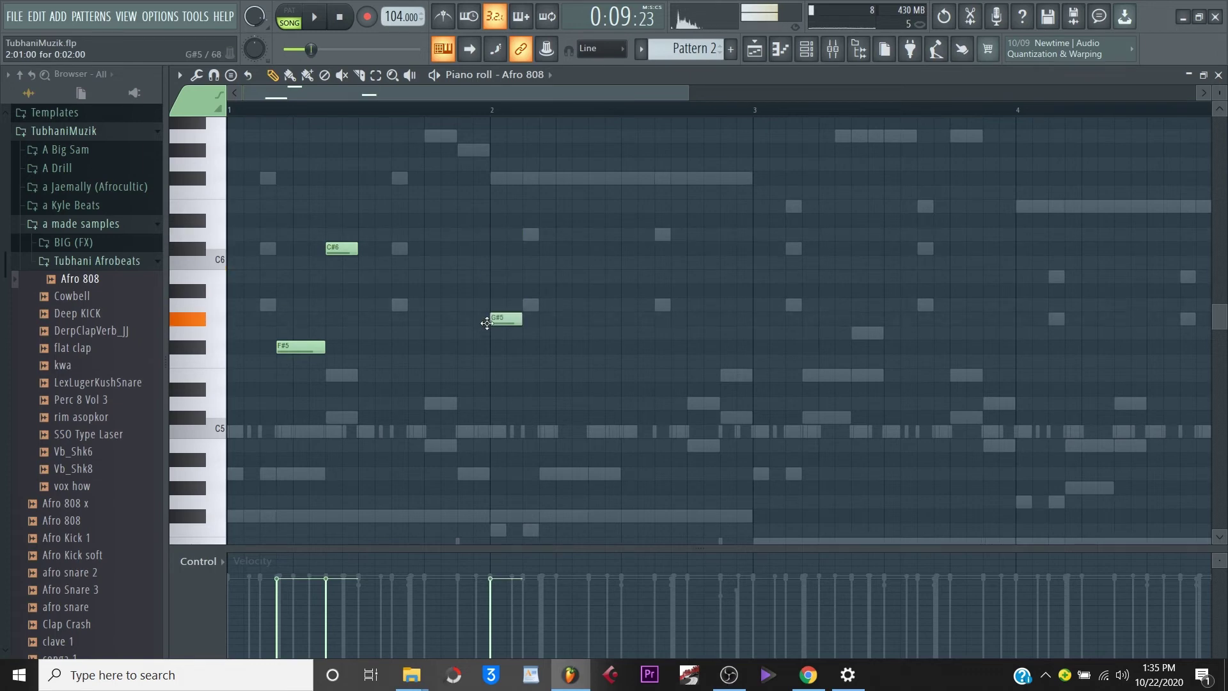
key(space)
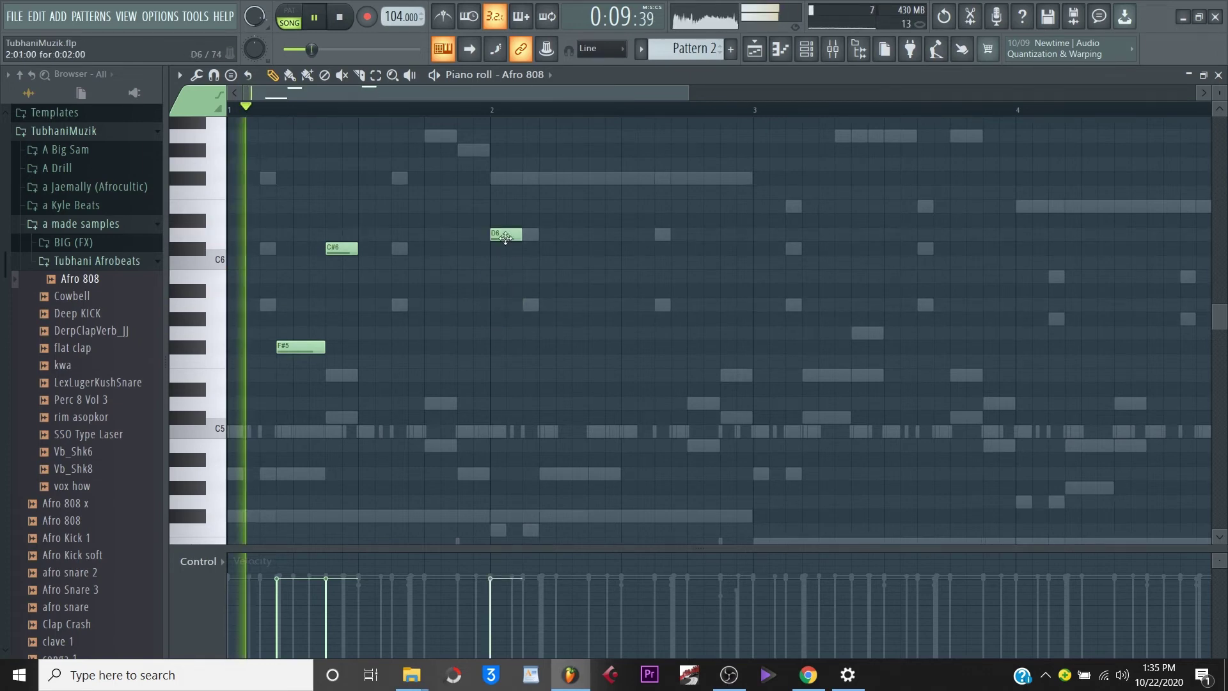
key(space)
drag(503, 236, 503, 248)
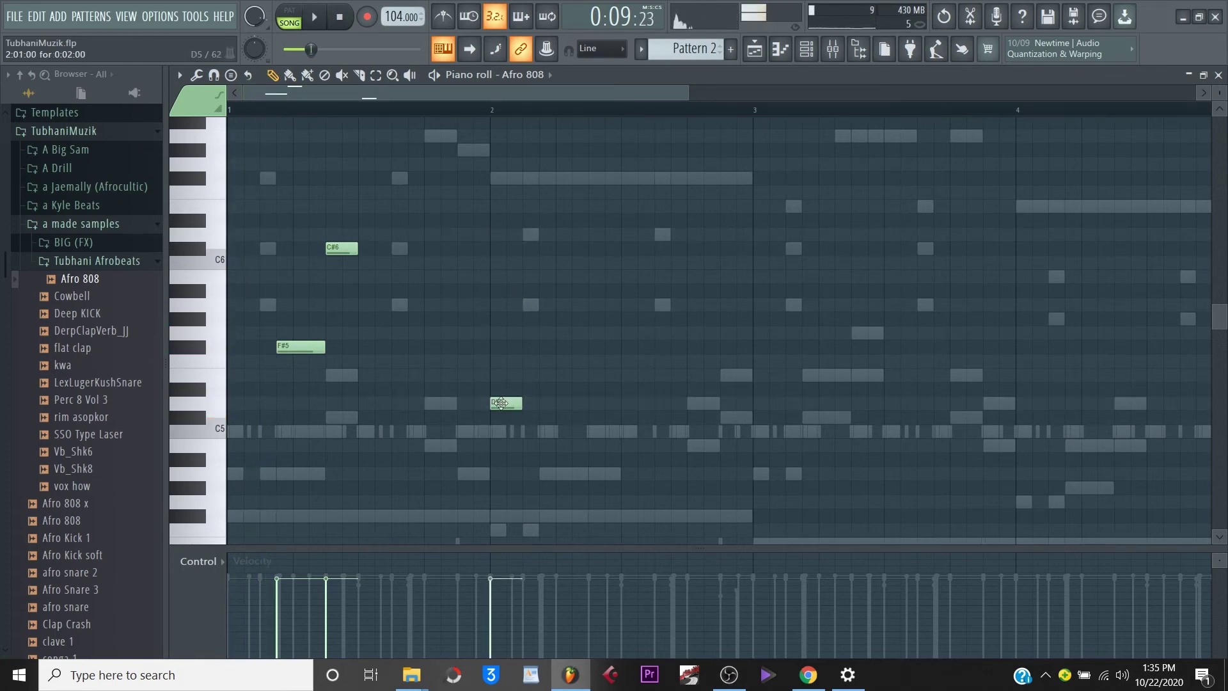
key(space)
drag(501, 403, 550, 403)
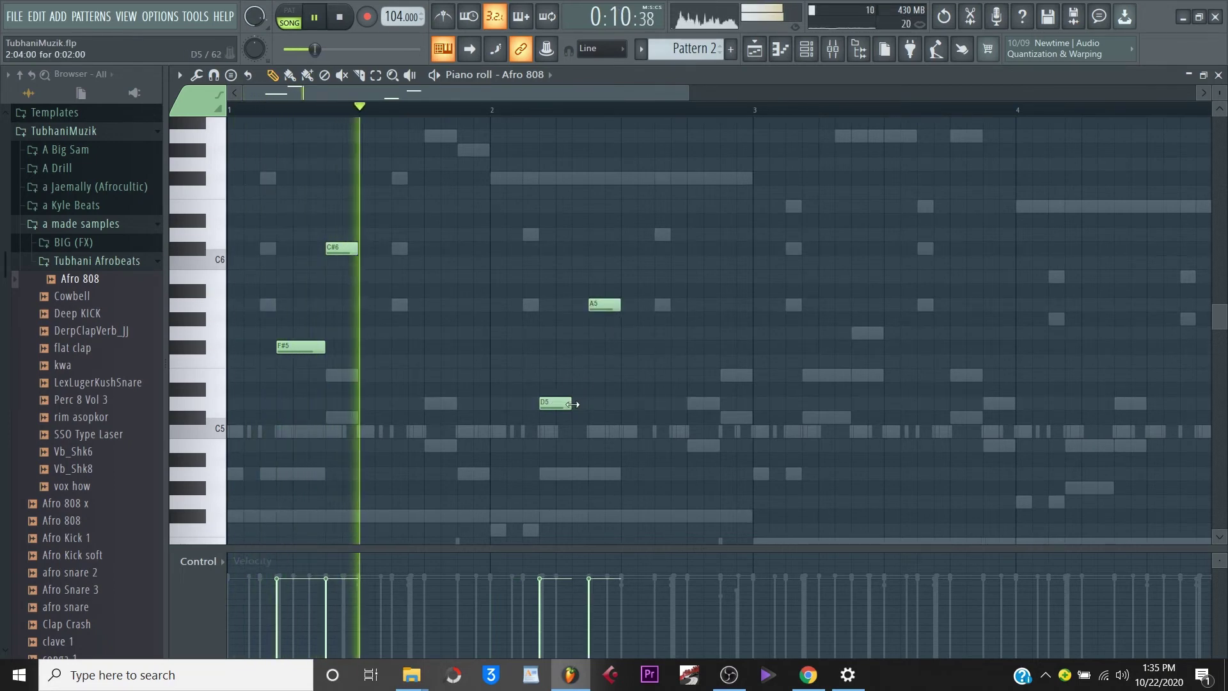
drag(569, 403, 584, 405)
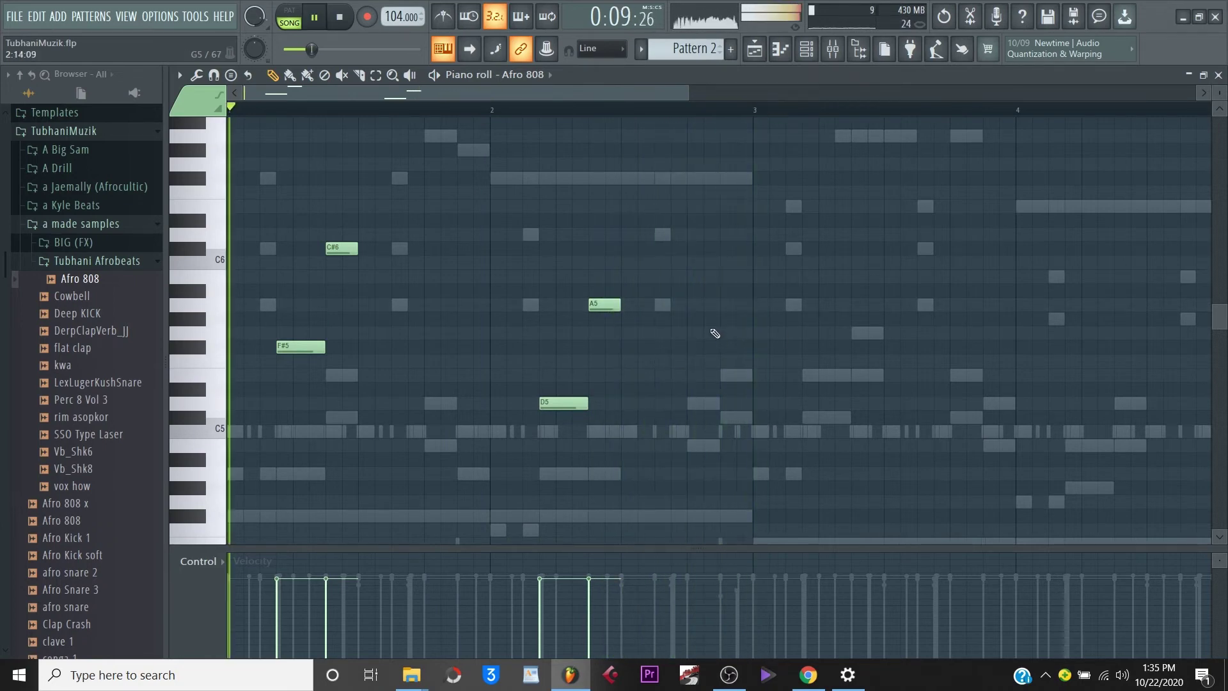
Copy the two bar 2 notes into bar 3, starting at step 4 and lowered to C5 and G5.
drag(703, 268, 870, 406)
scroll(921, 384, down, 4)
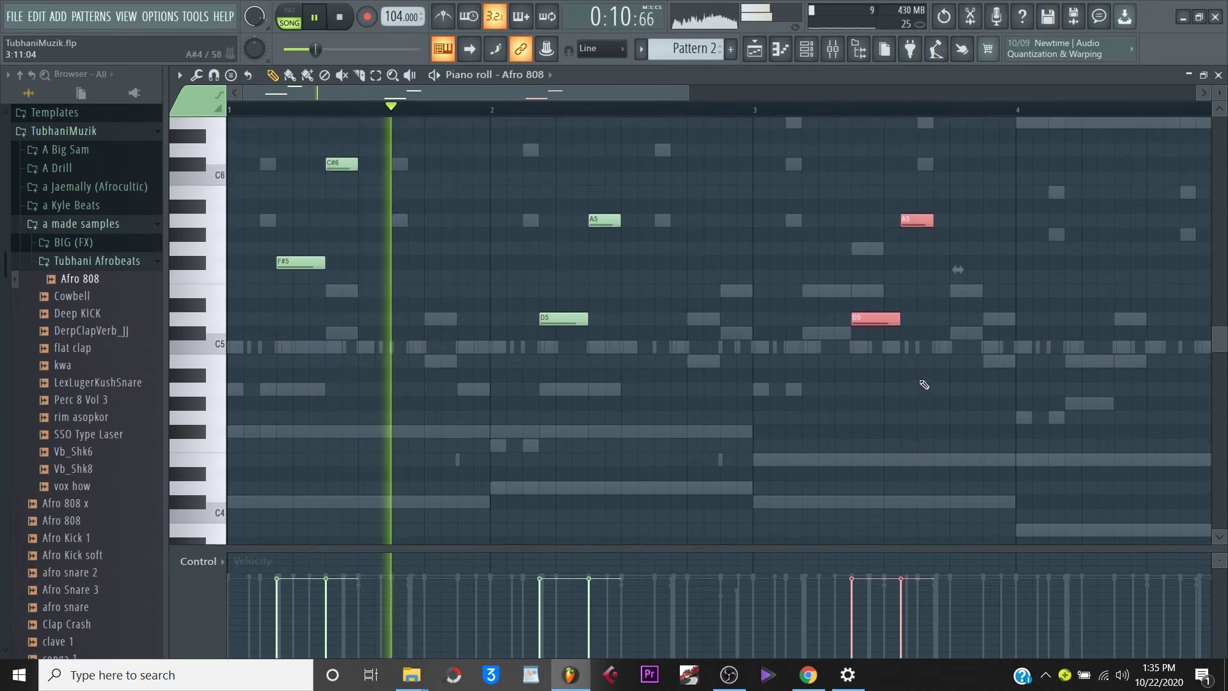
scroll(914, 364, down, 3)
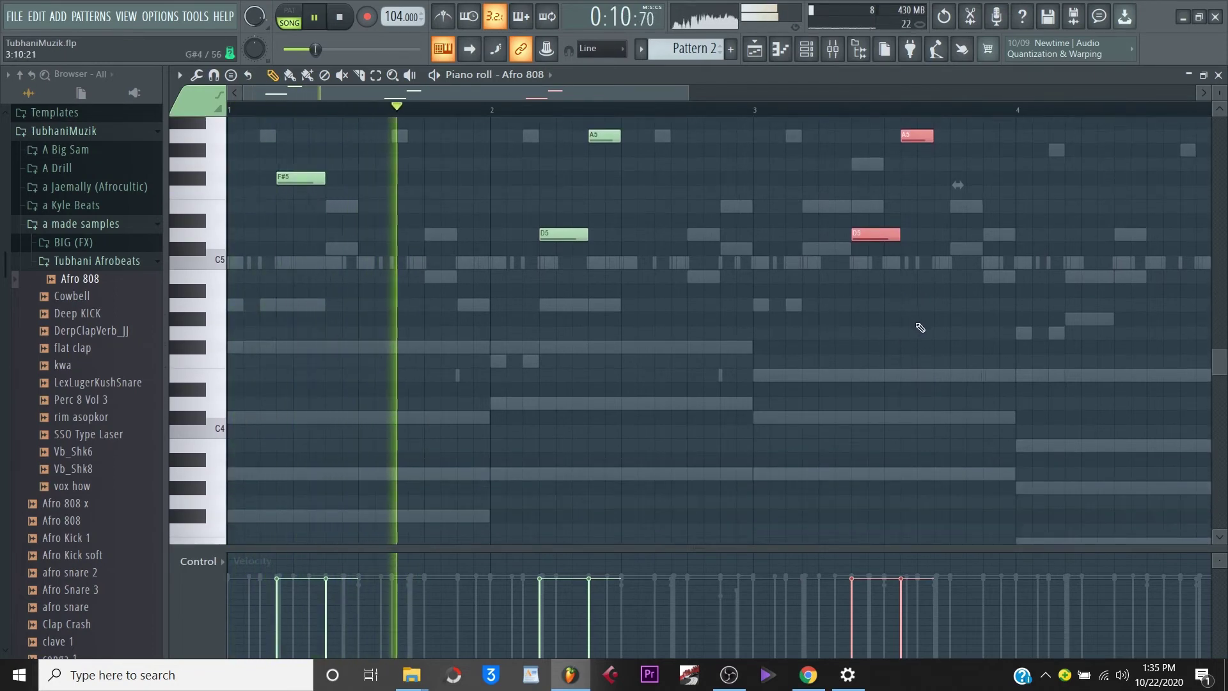
scroll(920, 307, up, 2)
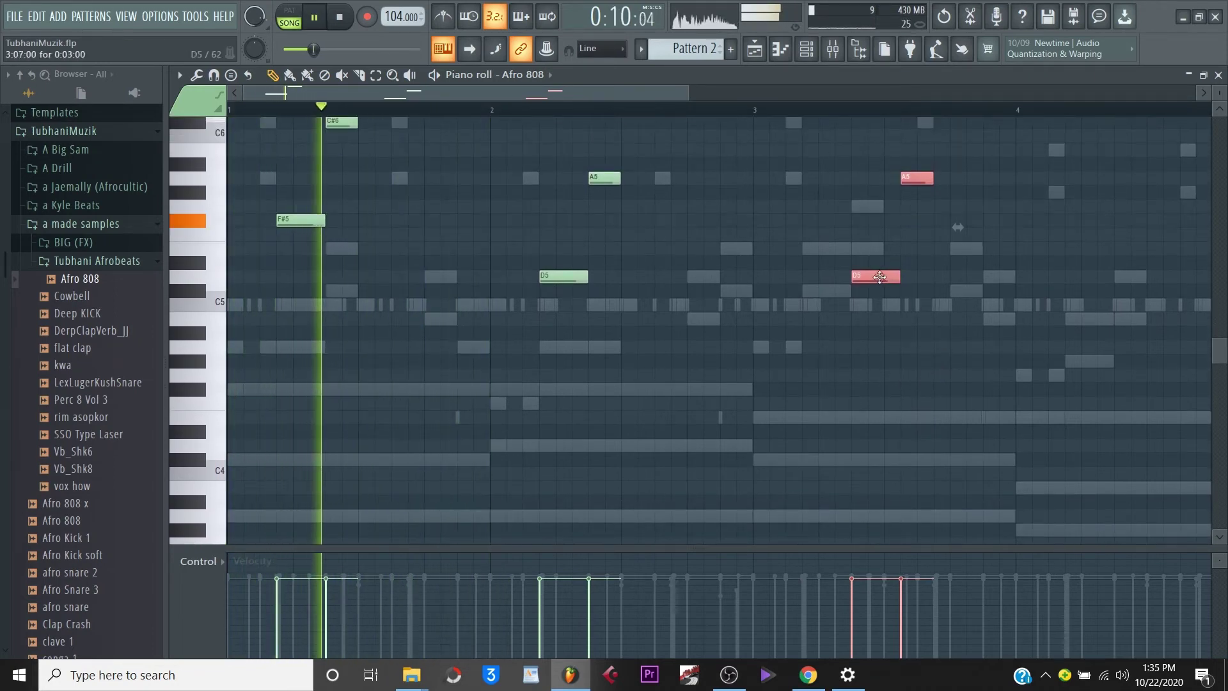
drag(880, 276, 824, 309)
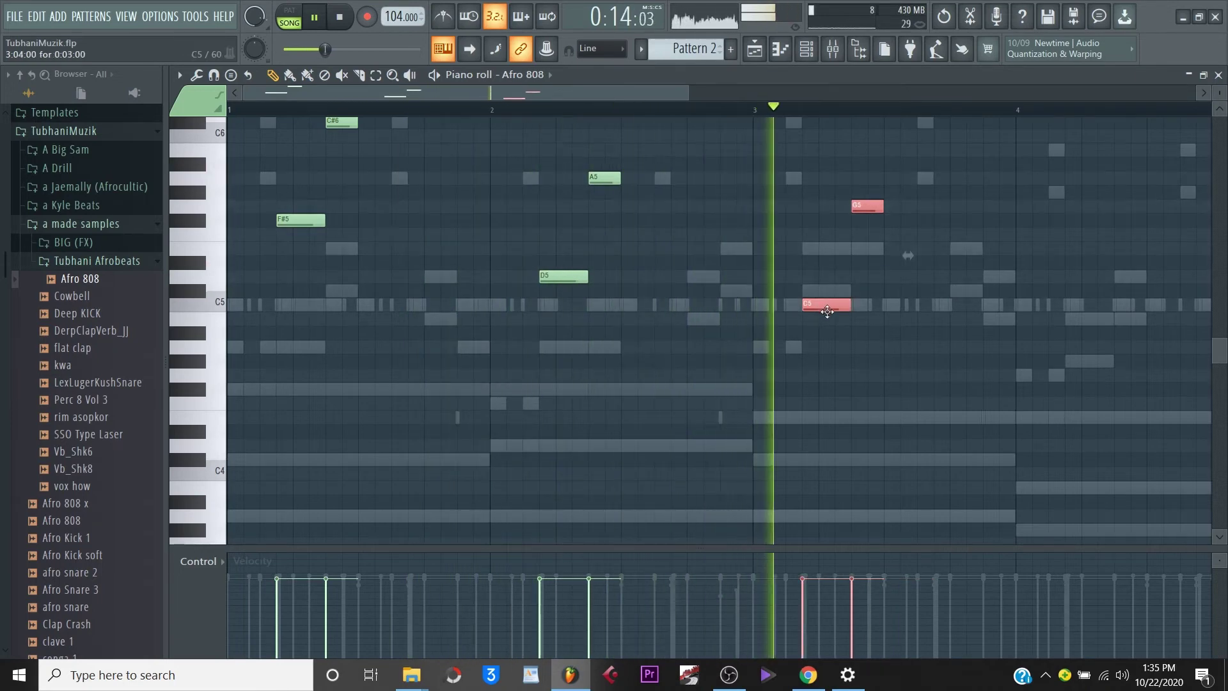
key(space)
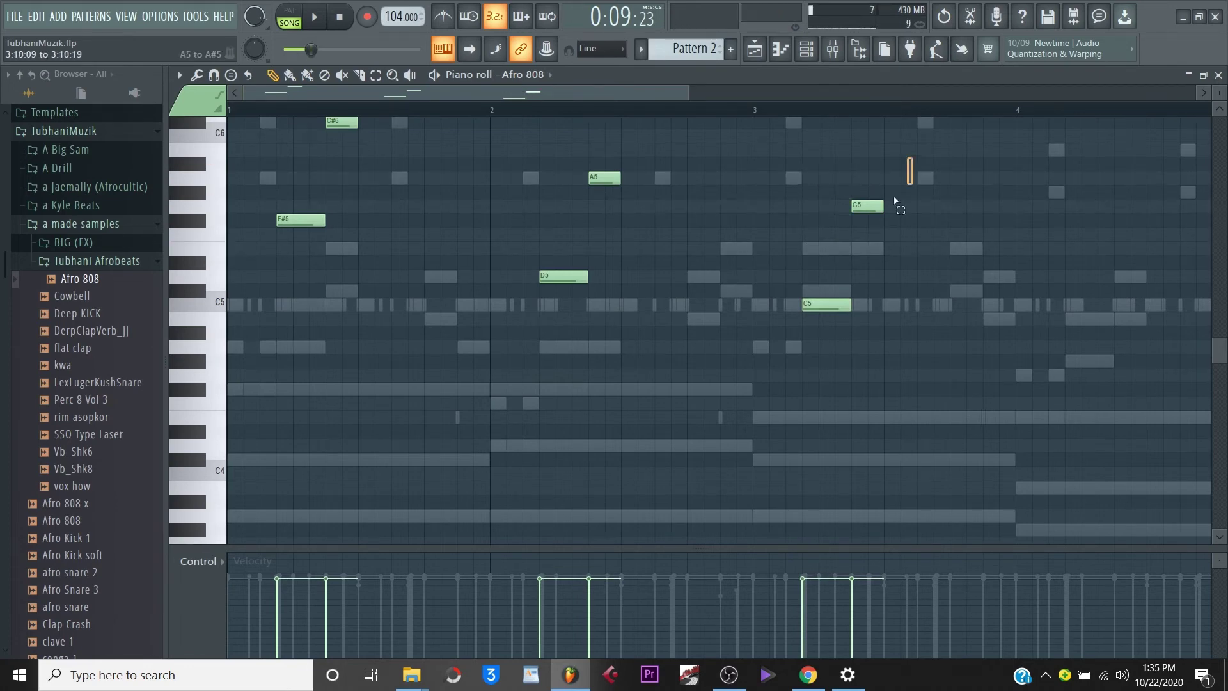
Transpose the bar 3 note pair to A4 and E5, auditioning it with playback from bar 3.
drag(895, 201, 842, 282)
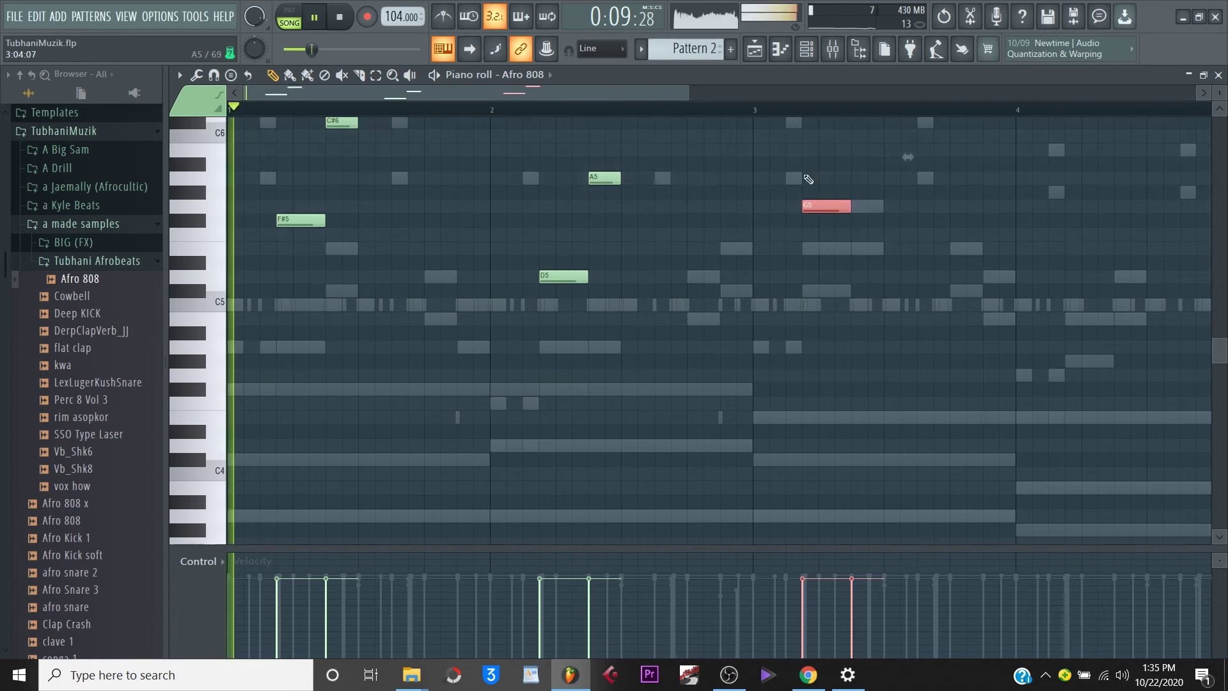
click(757, 113)
key(space)
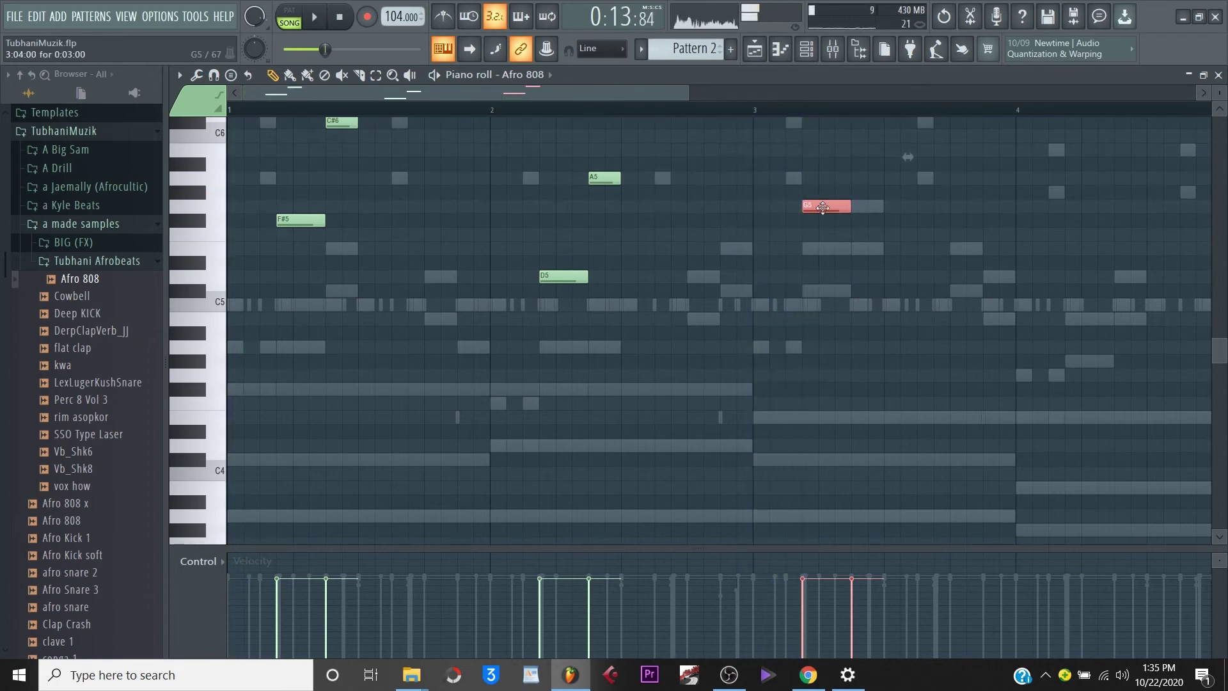
key(space)
scroll(927, 288, up, 3)
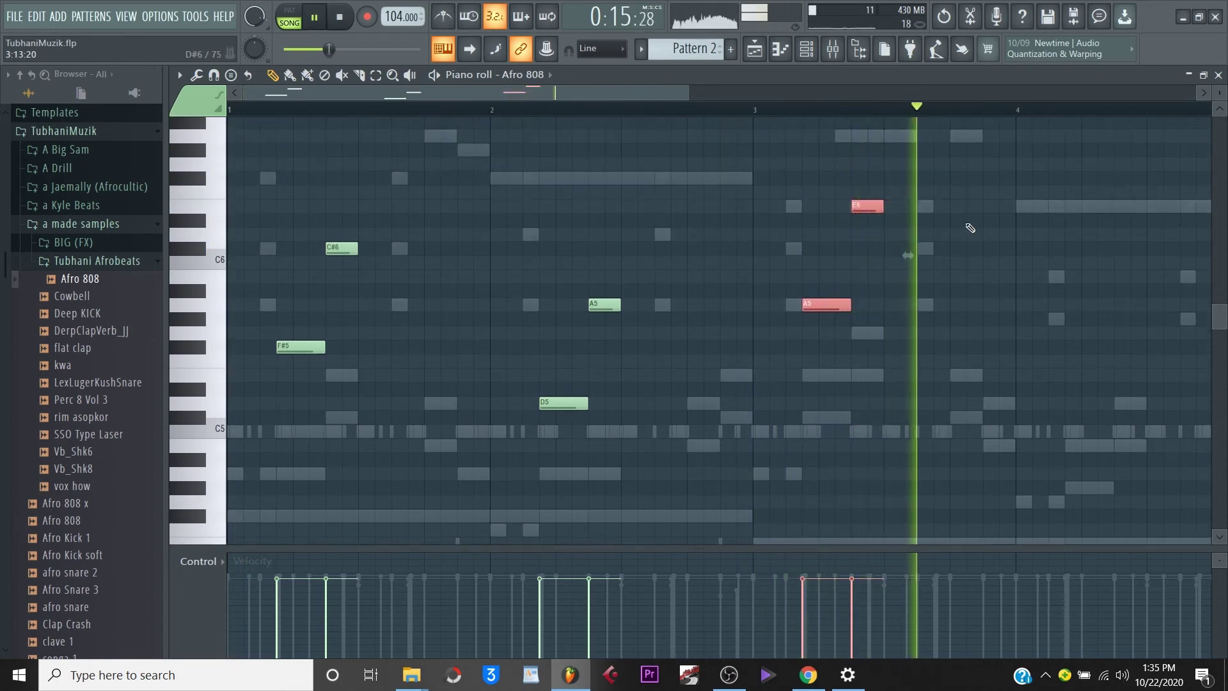
key(space)
key(space)
scroll(709, 349, down, 2)
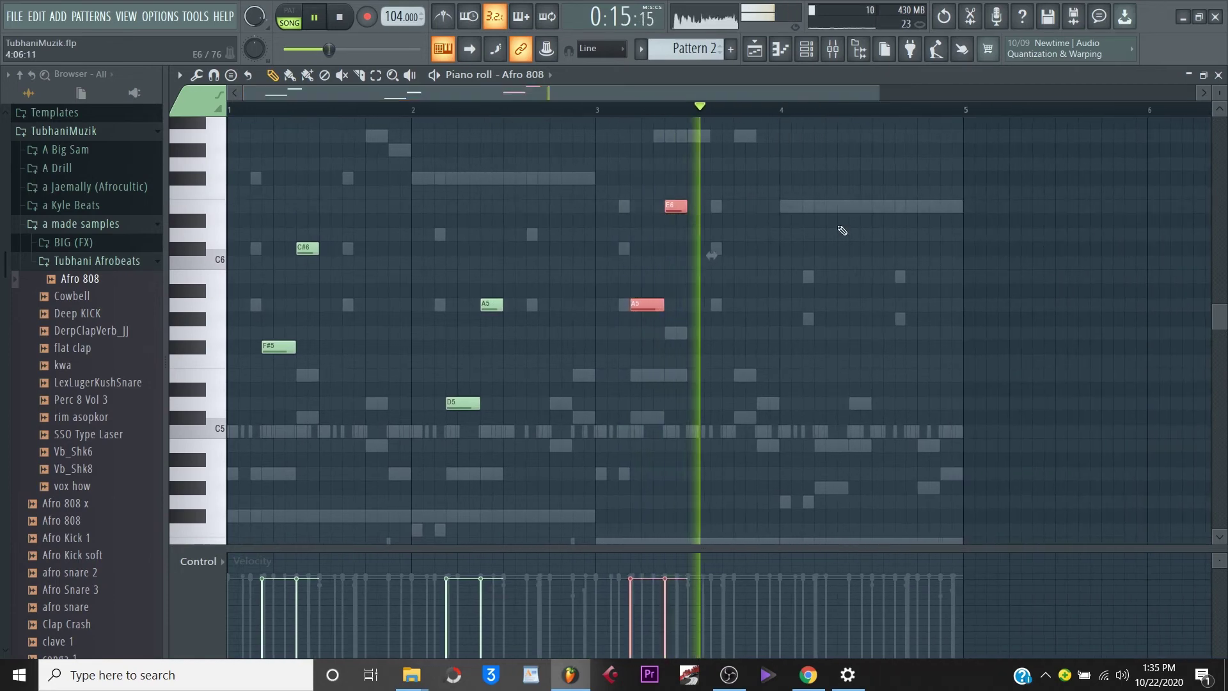
key(ctrl+Down)
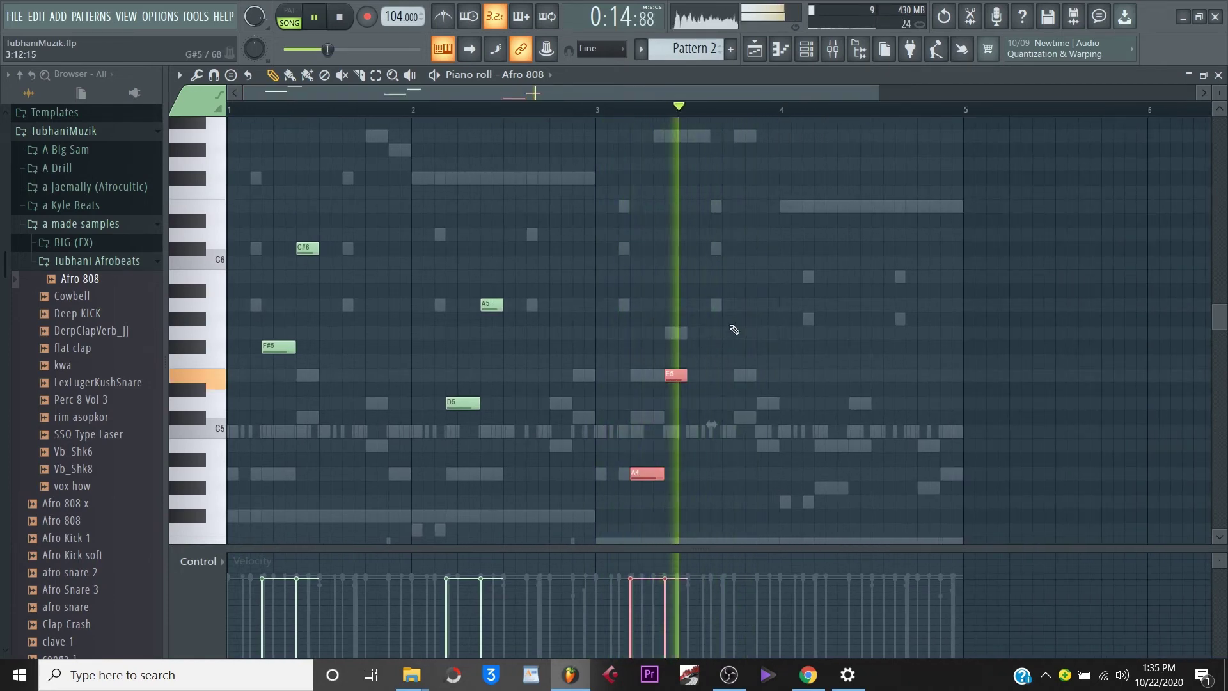
key(space)
key(space)
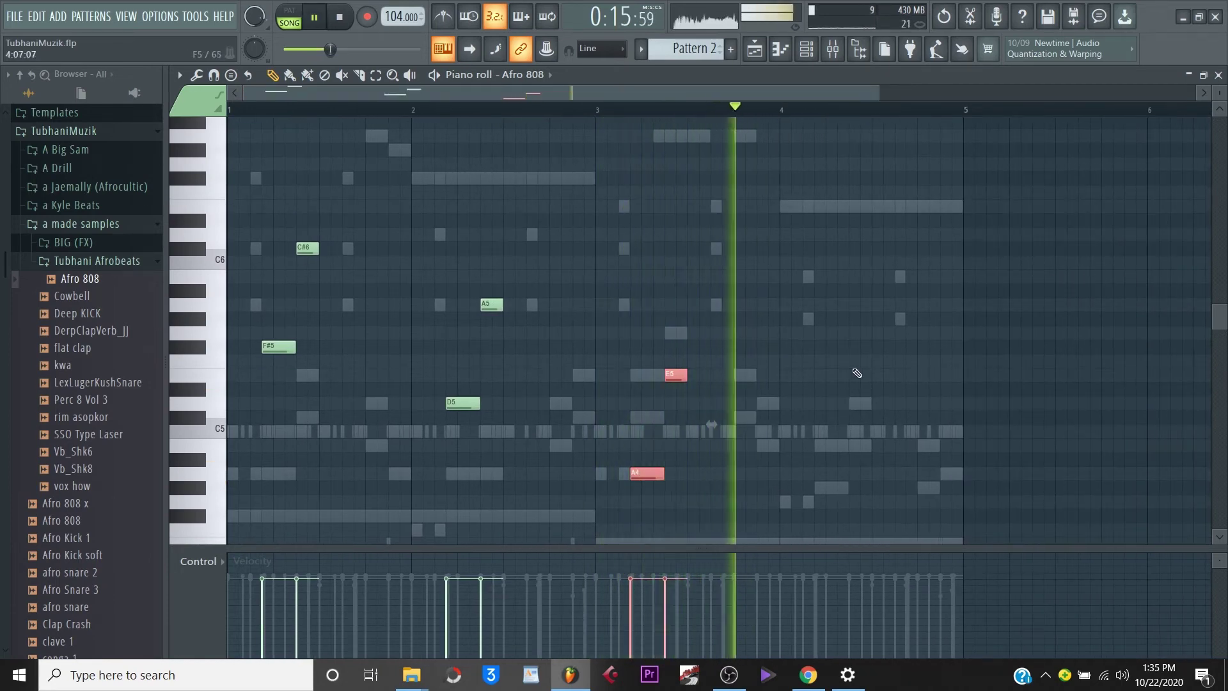
Try a bass note in bar 4, first as G#4 at step 4 and as a three-step E4 at step 5.
key(space)
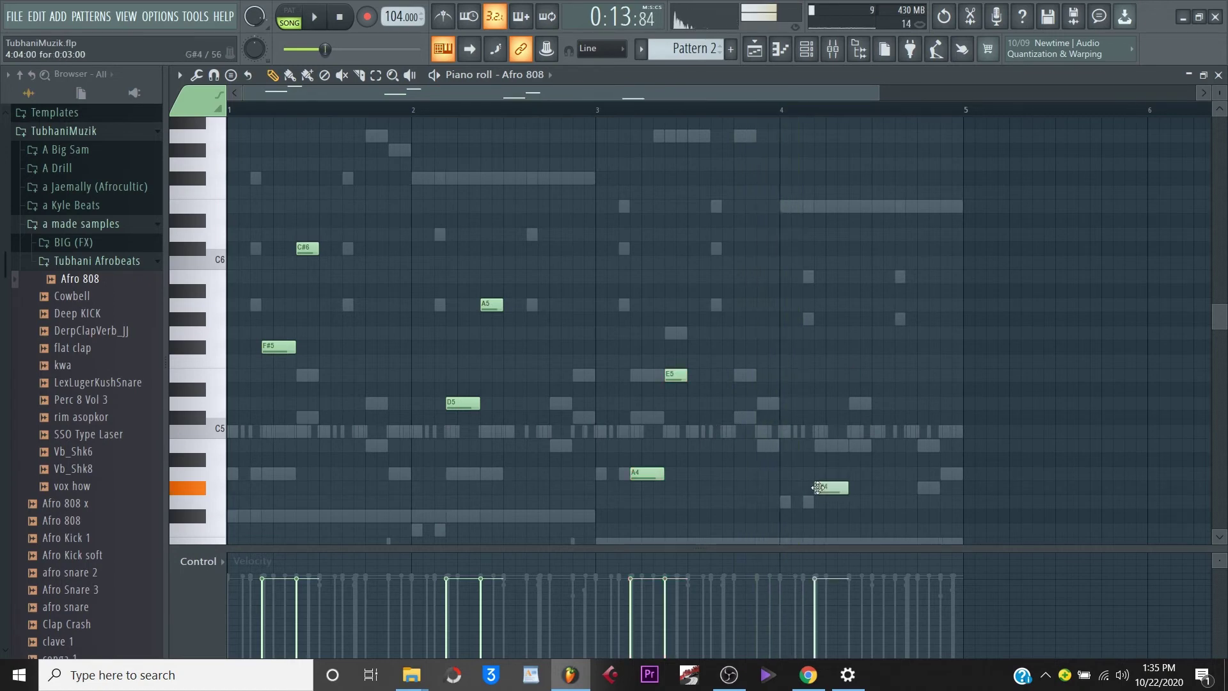
scroll(821, 488, down, 3)
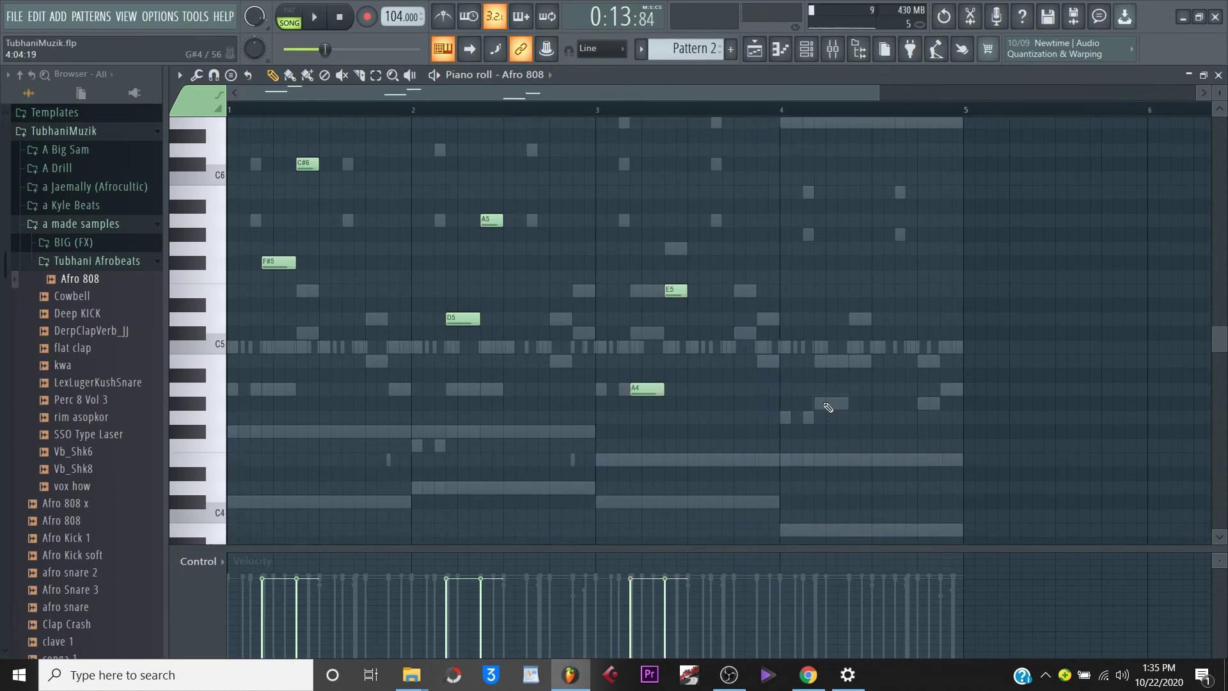
scroll(833, 425, up, 4)
scroll(836, 416, down, 5)
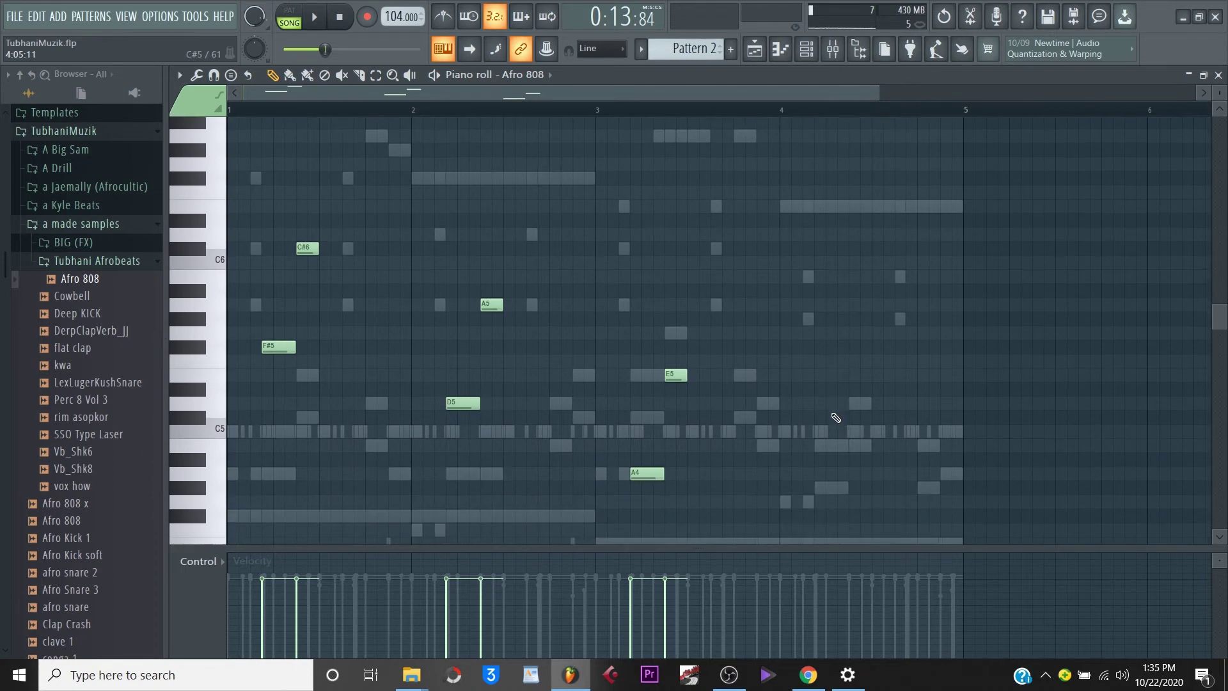
scroll(834, 411, down, 3)
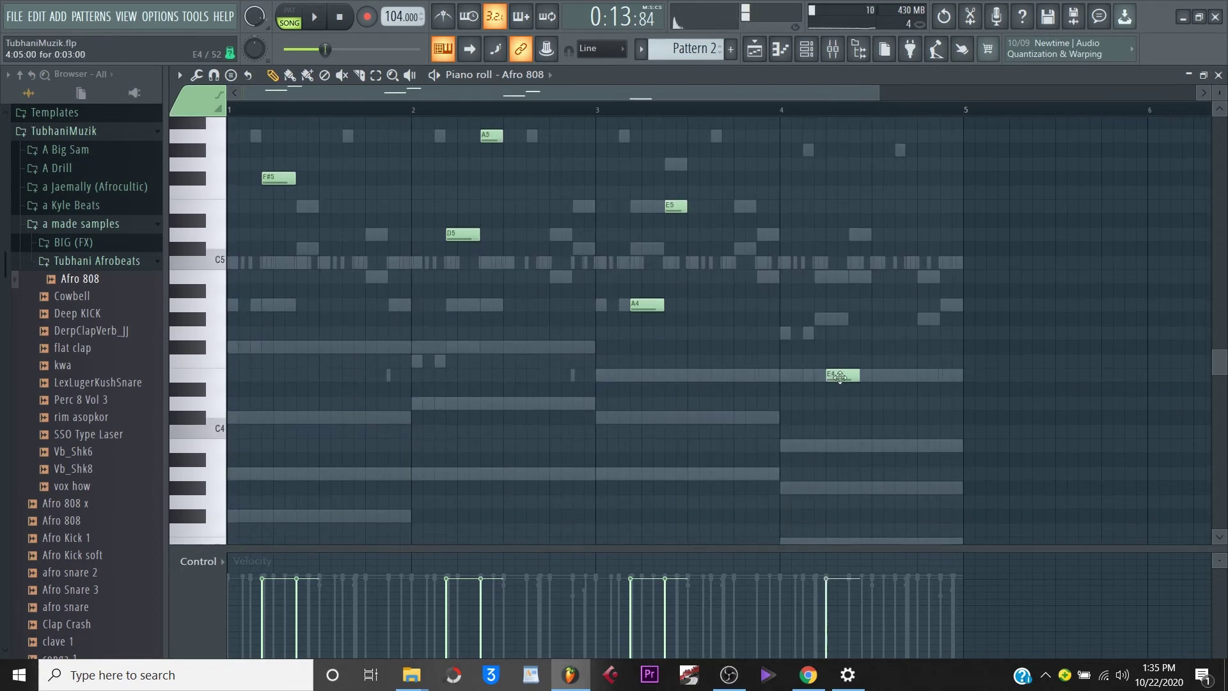
scroll(825, 358, up, 3)
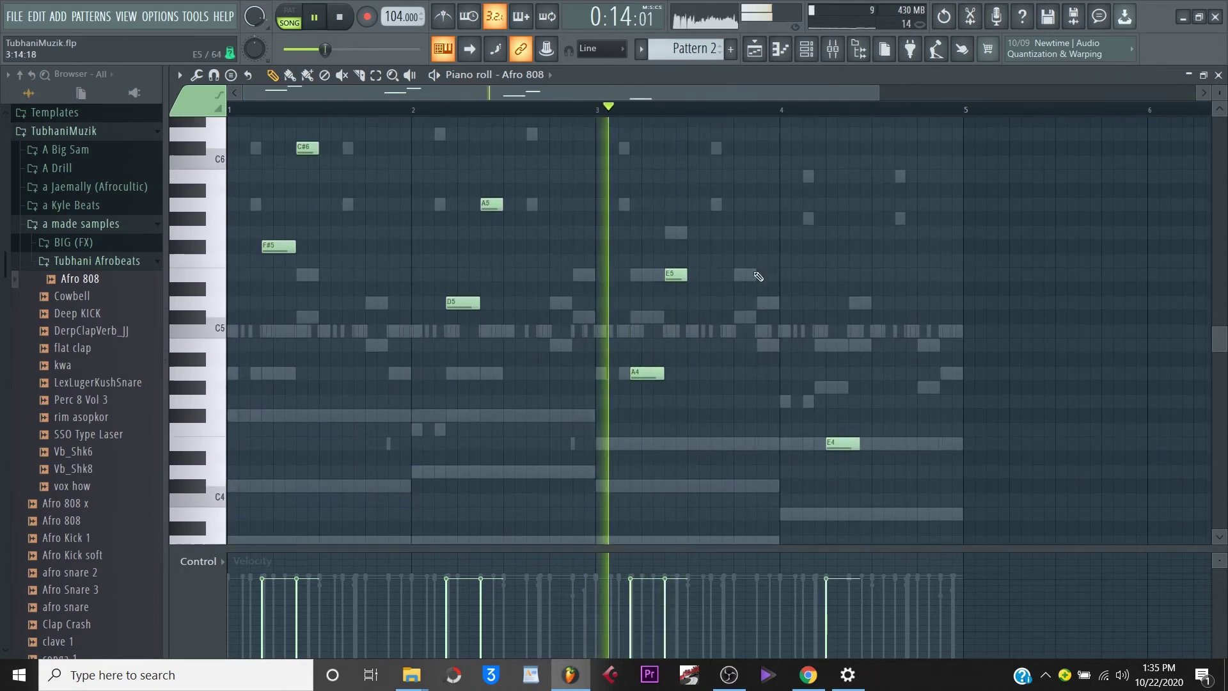
Raise the two bar 3 bass notes by an octave to A5 and E6 and audition them.
drag(738, 259, 658, 420)
key(space)
key(space)
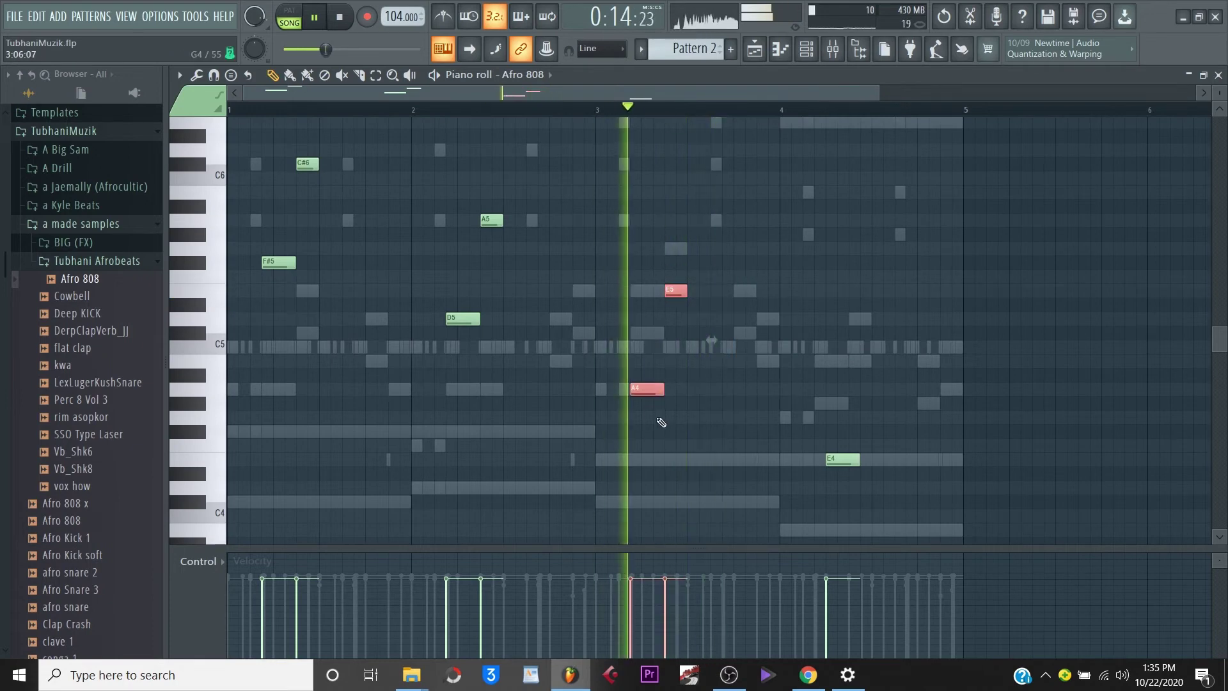
key(space)
key(ctrl+Up)
key(space)
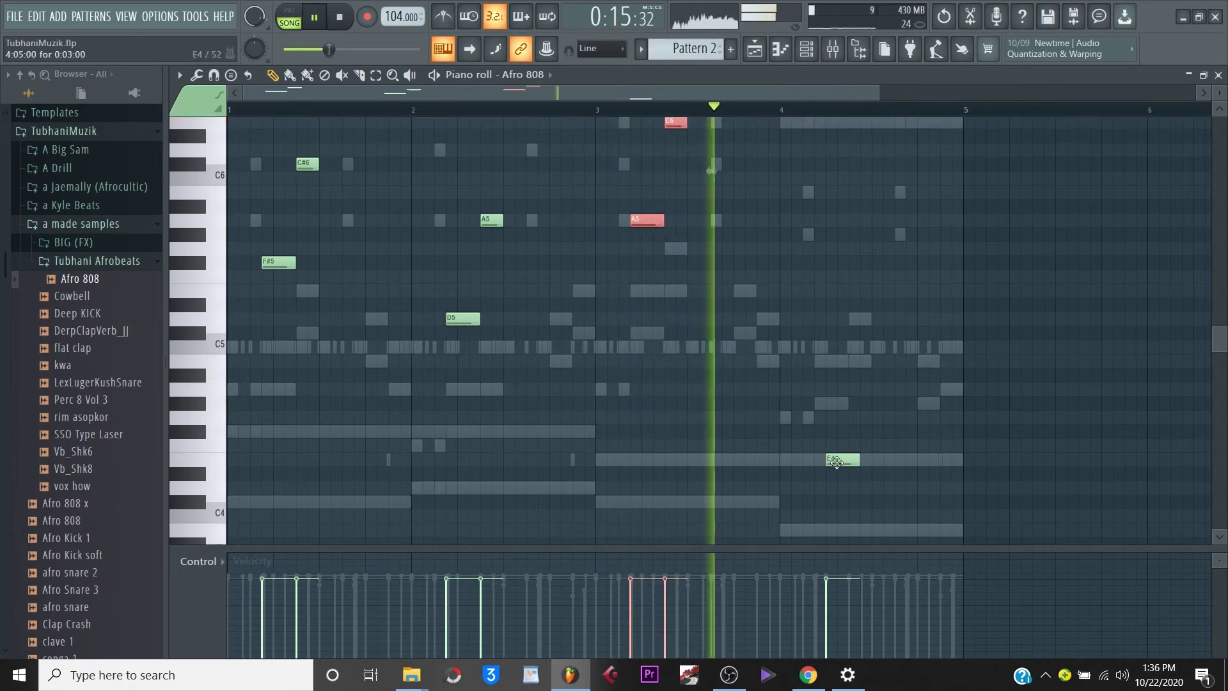
Set bar 4's bass notes to a three-step E5 at step 4 and a three-step B5 at step 7 while auditioning them.
drag(842, 460, 842, 325)
key(space)
scroll(848, 346, up, 3)
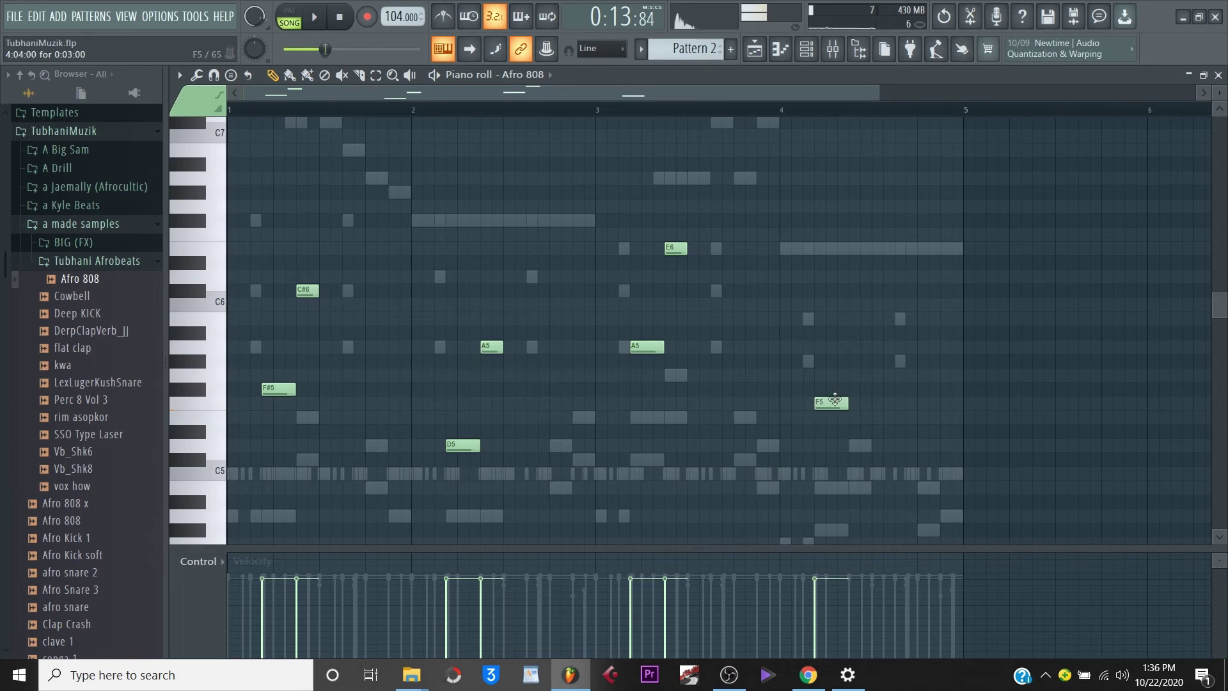
key(space)
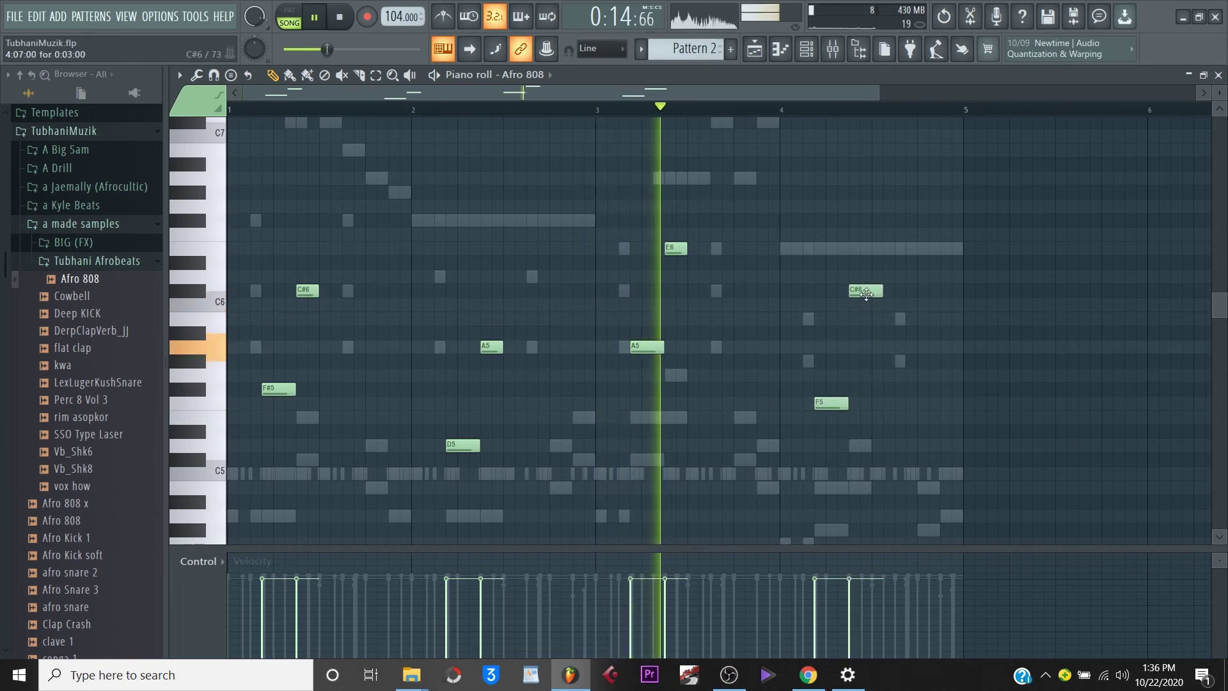
drag(866, 308, 865, 322)
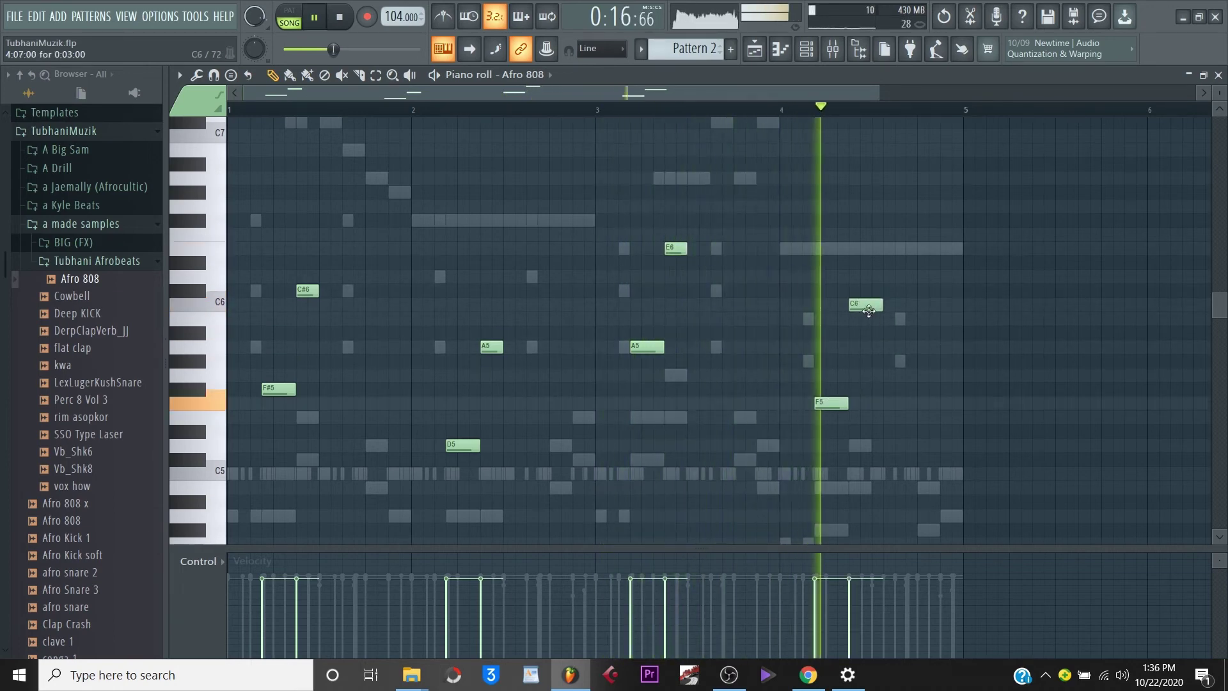
drag(830, 408, 830, 422)
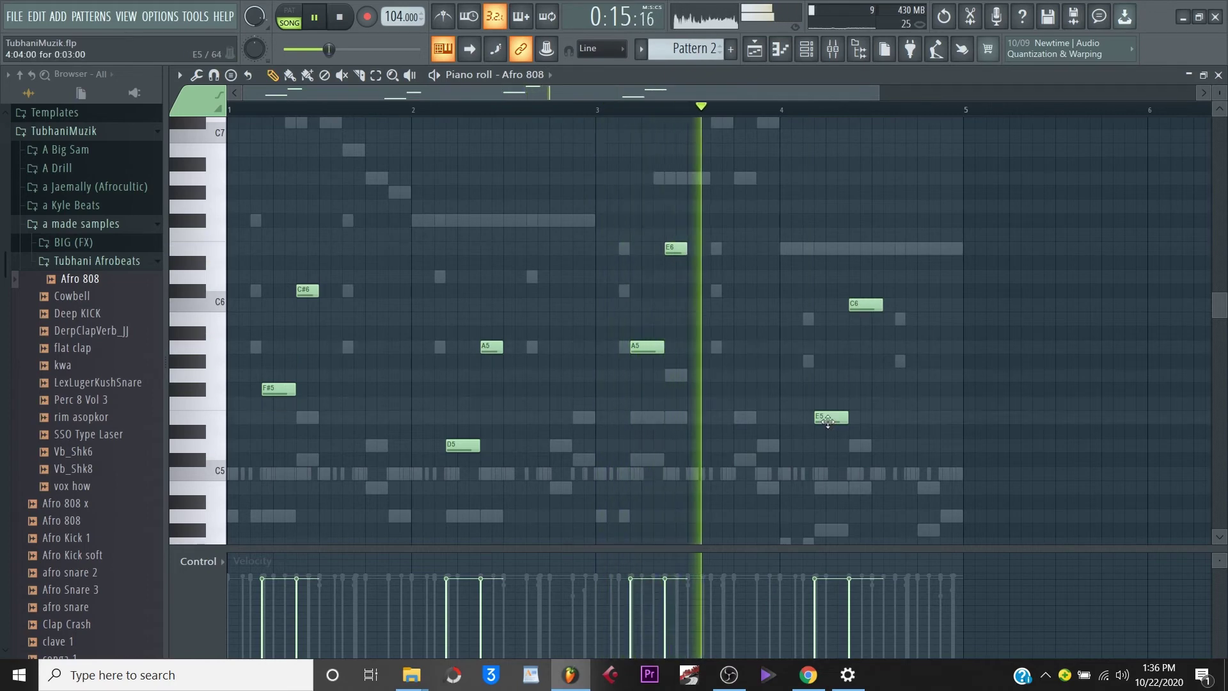
drag(862, 319, 863, 320)
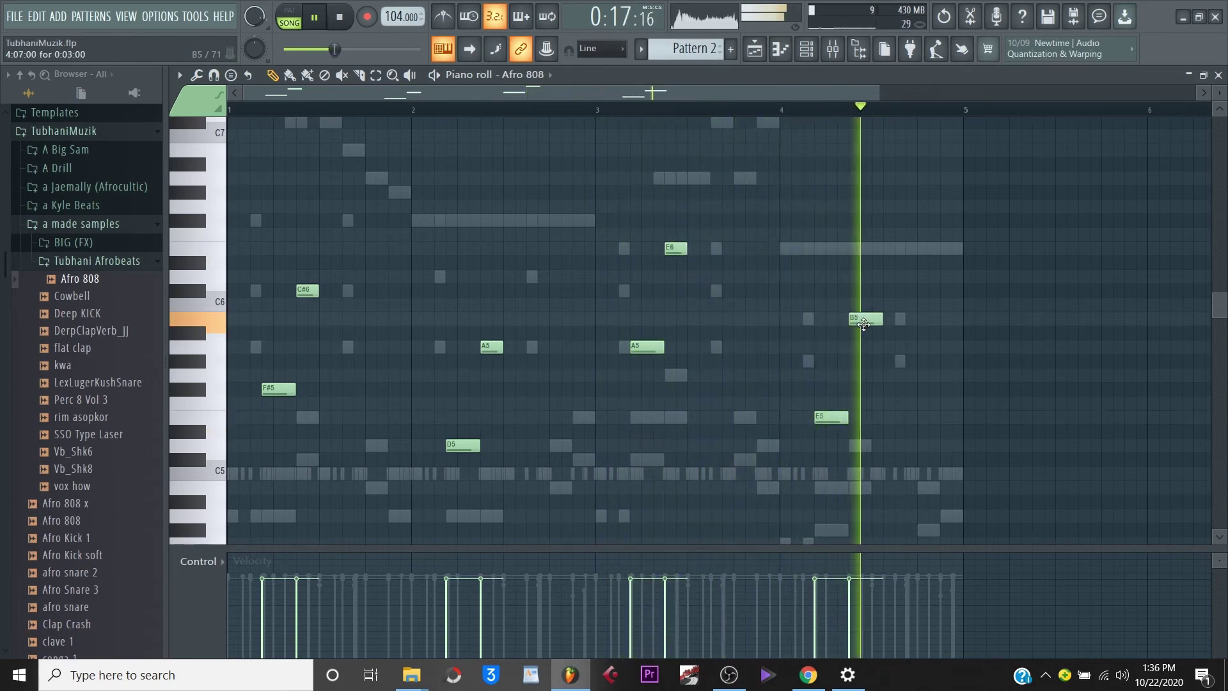
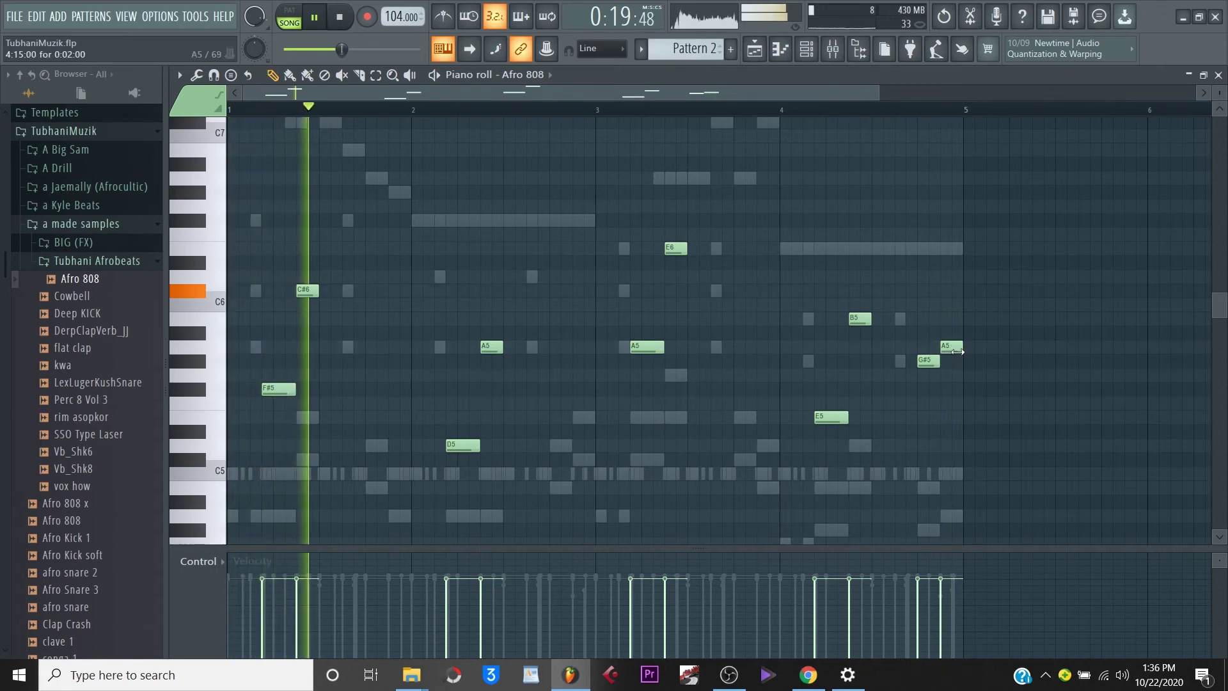
Delete the G#5 and A5 bass notes at the end of bar 4.
drag(957, 351, 949, 351)
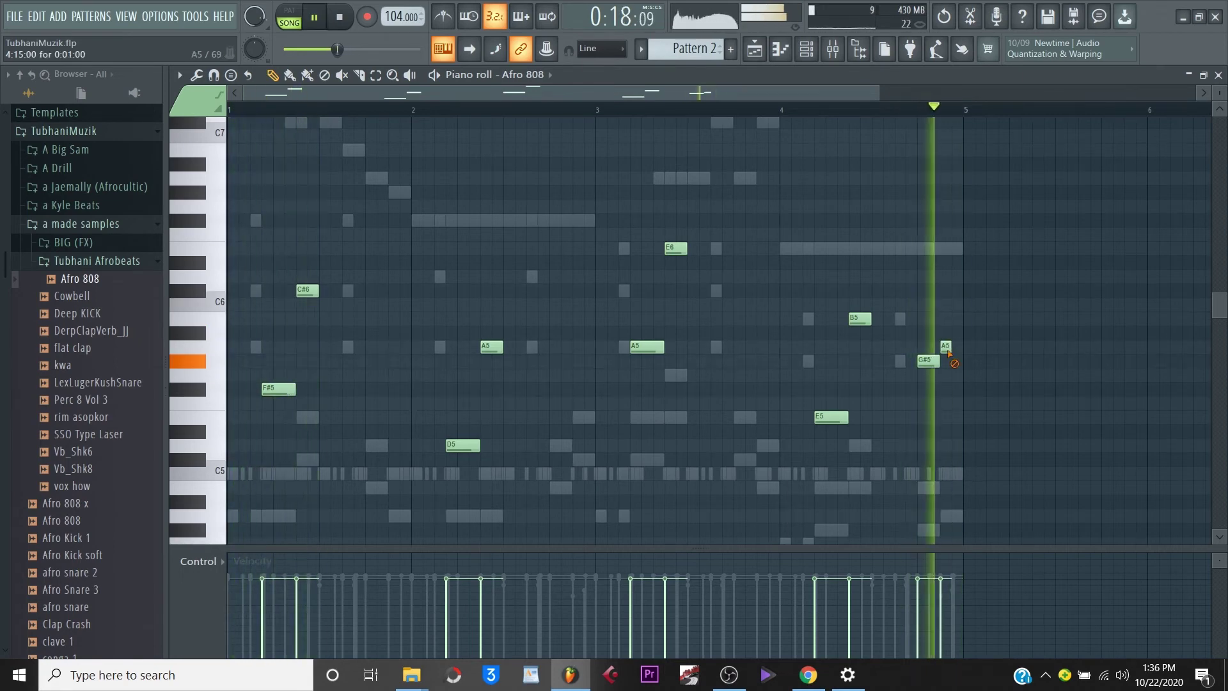
key(ctrl+z)
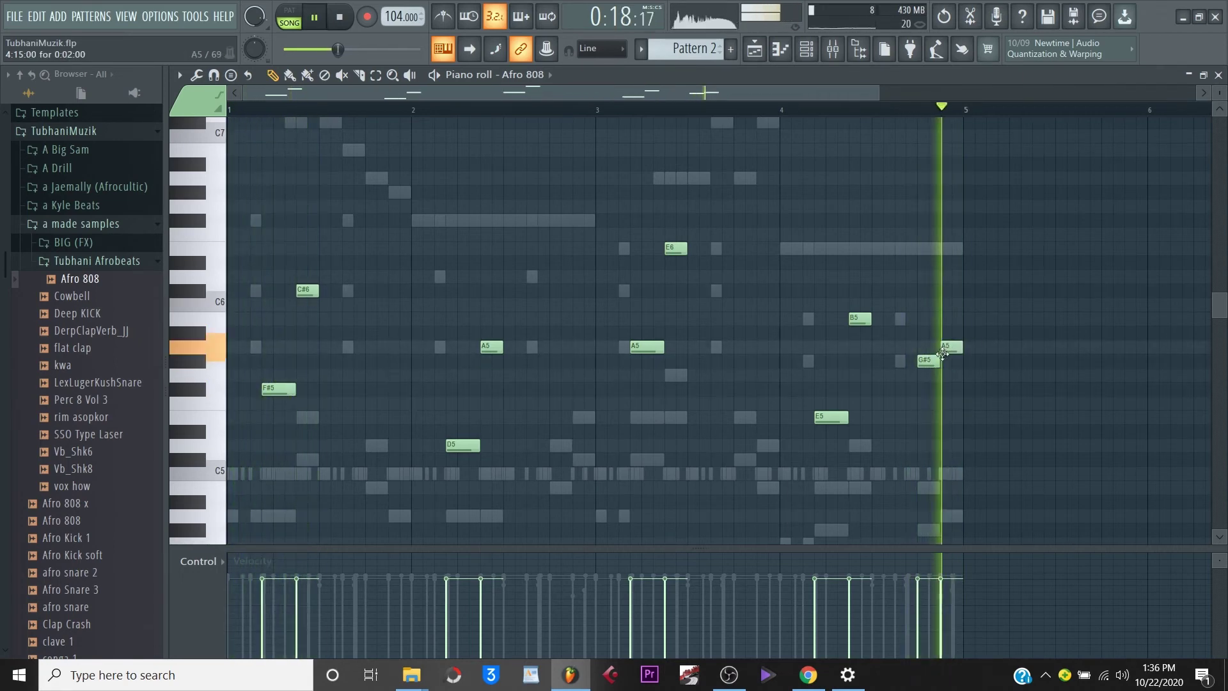
right_click(949, 349)
right_click(931, 361)
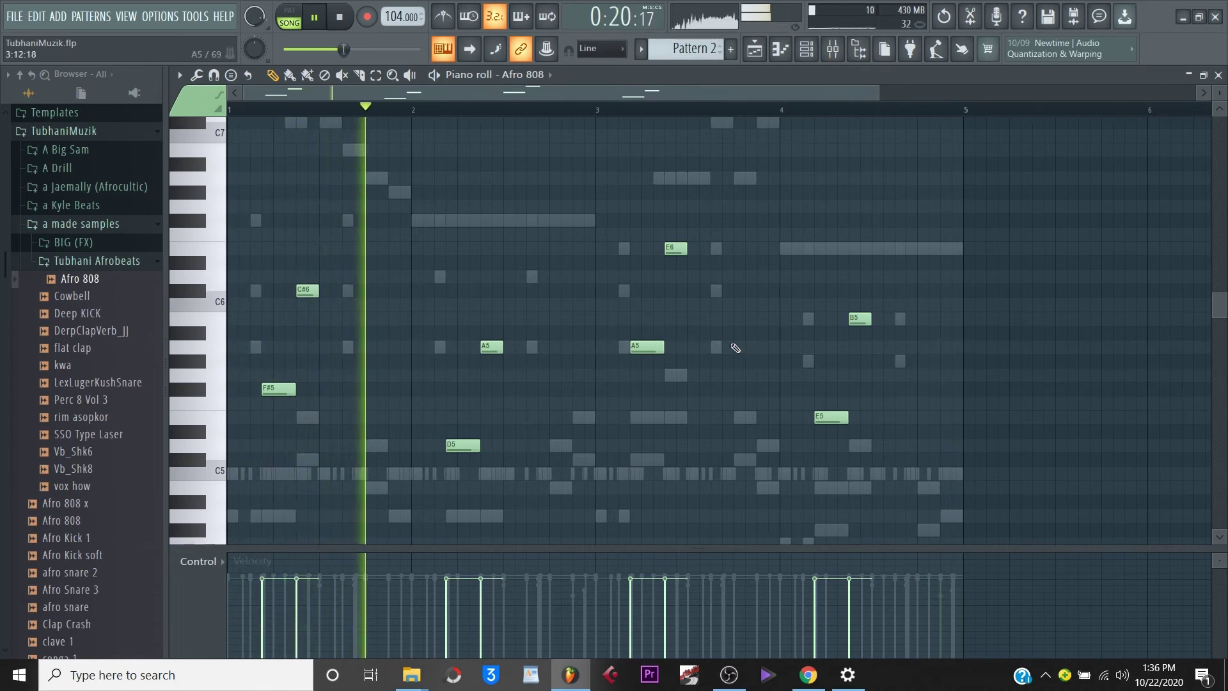
Copy the Afro 808 channel's notes from Pattern 2 and paste them into Pattern 3.
key(F6)
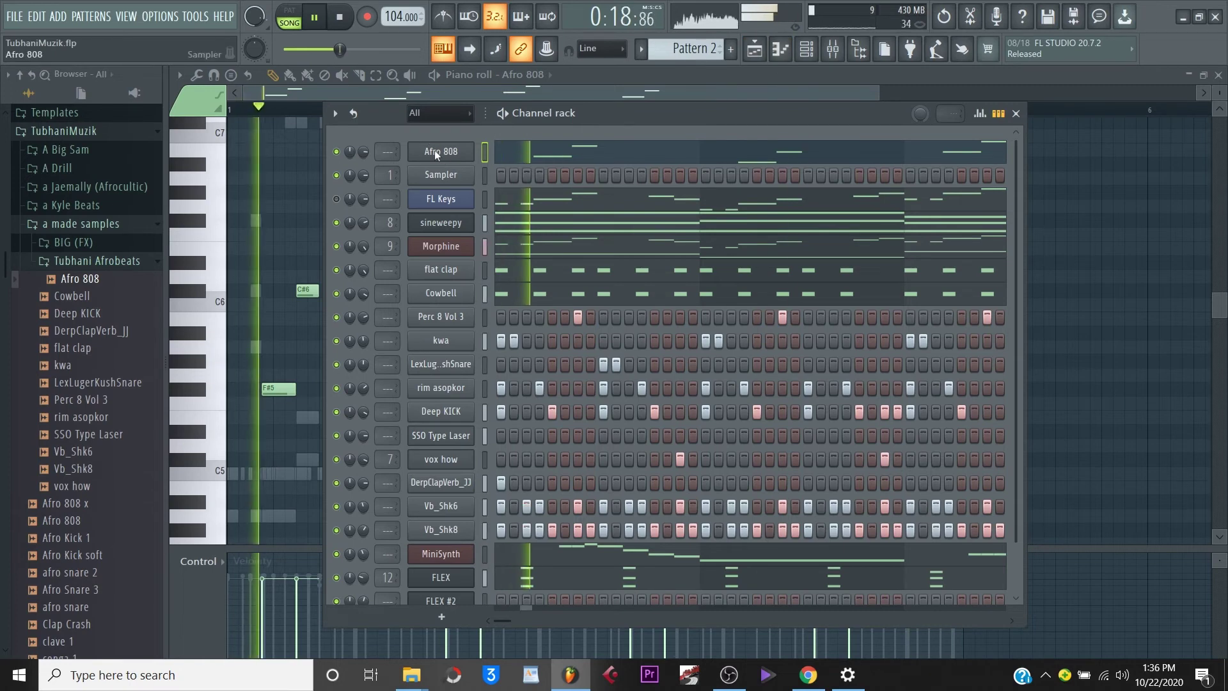
right_click(441, 155)
click(650, 165)
click(730, 48)
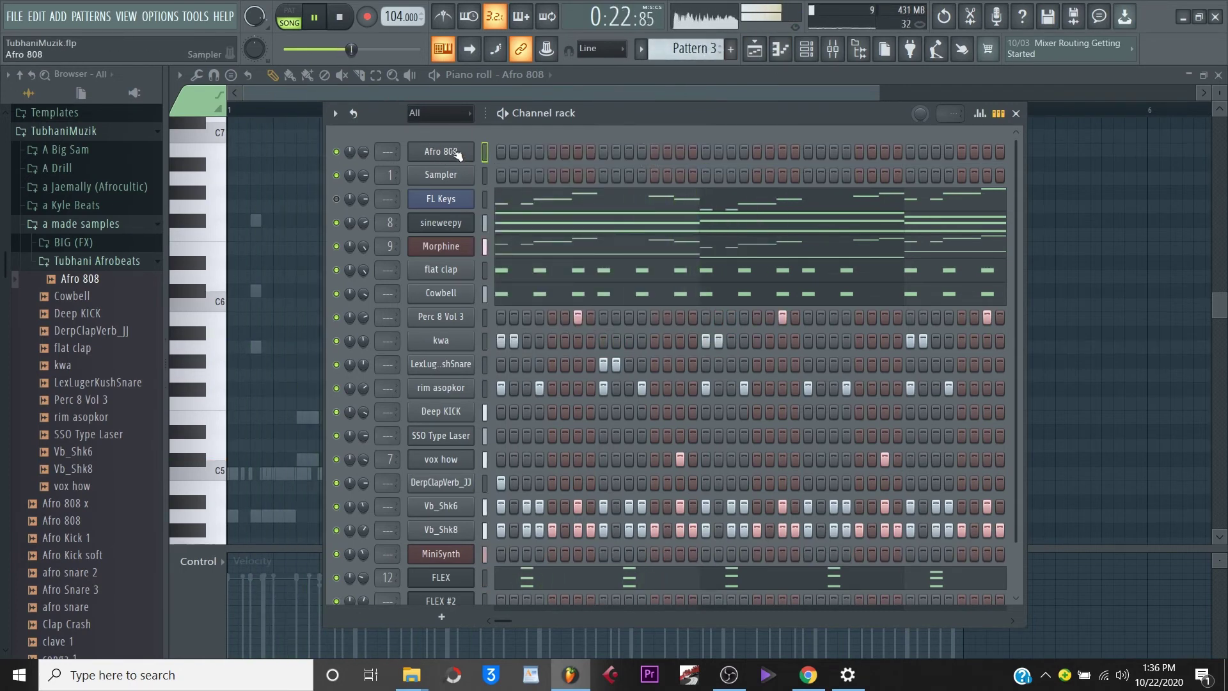
right_click(445, 153)
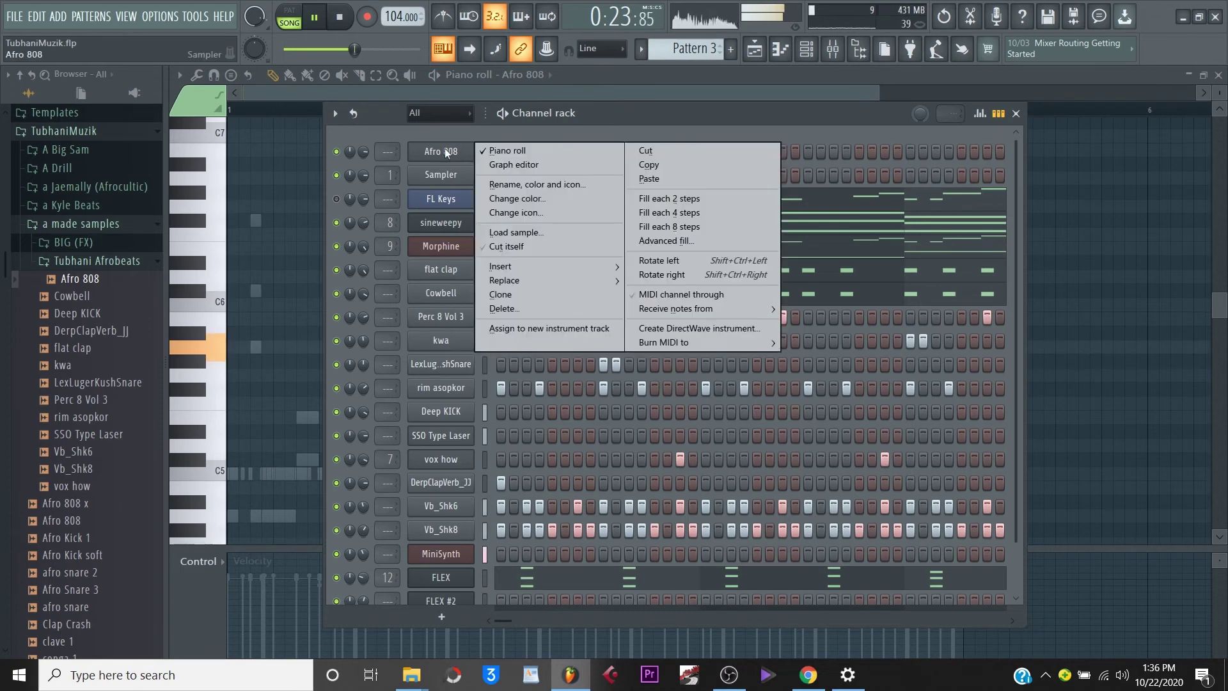
click(650, 179)
Play the arrangement in the playlist from the first Pattern 1 clip at bar 13.
click(752, 51)
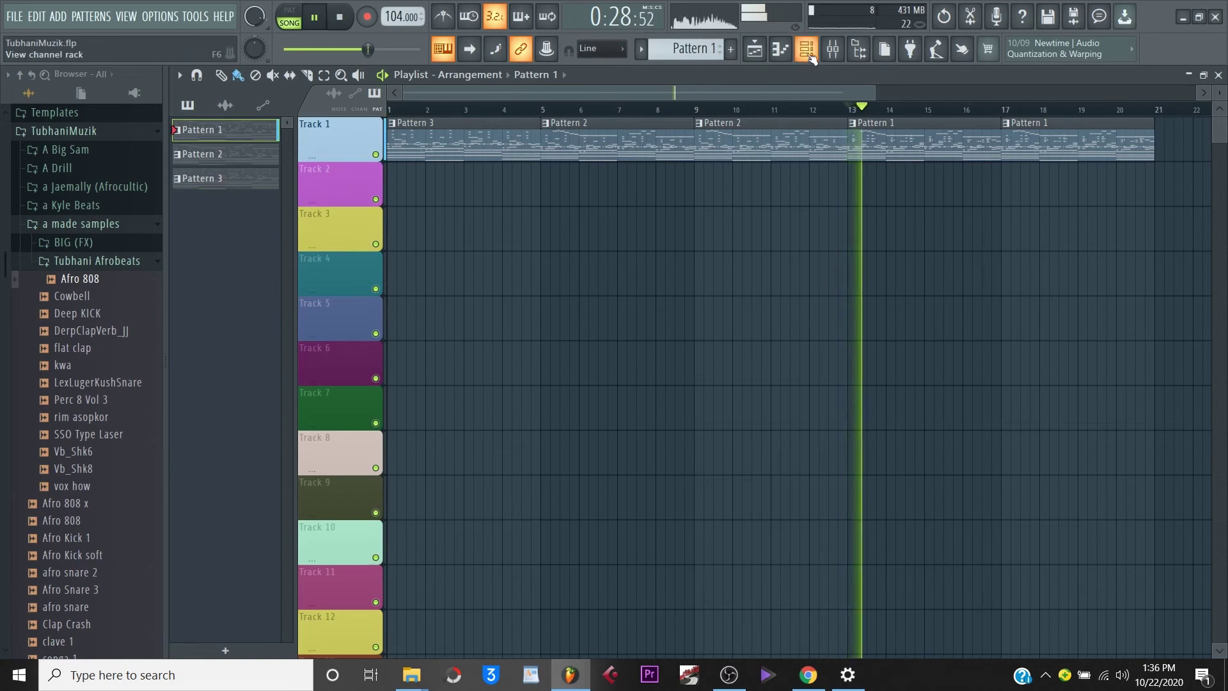
key(space)
key(space)
key(space)
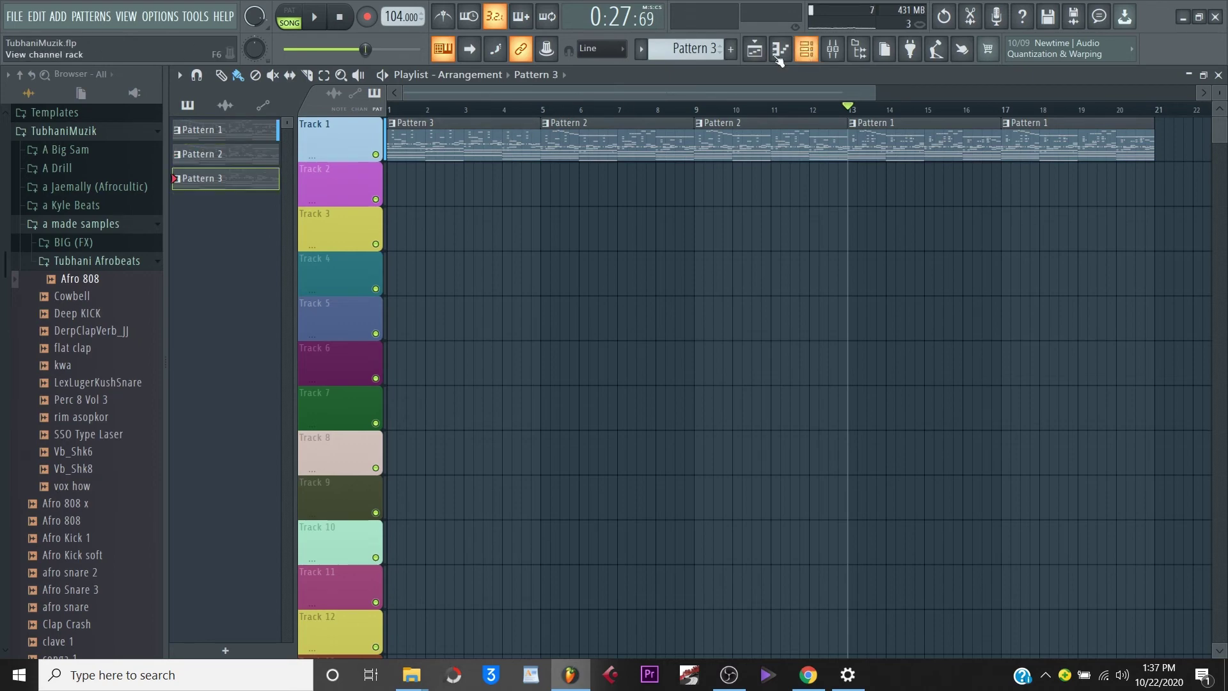
Cut the Afro 808 notes out of Pattern 3 and paste them into the same channel in Pattern 1.
click(807, 55)
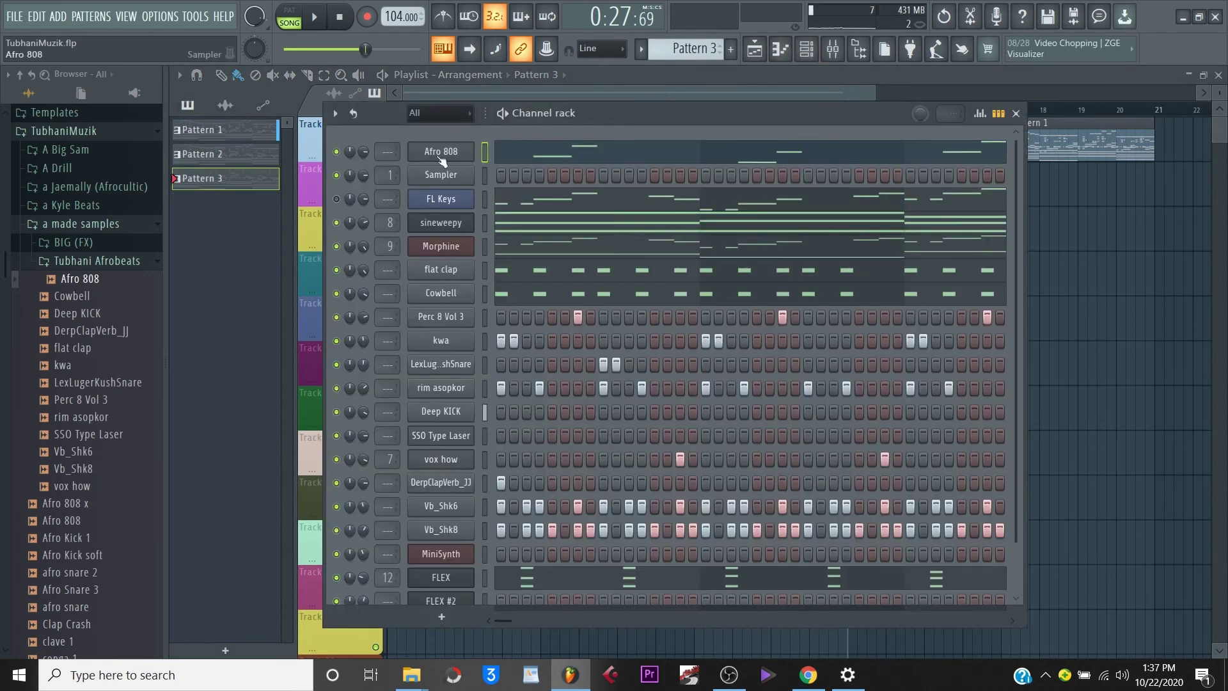
right_click(441, 157)
click(689, 149)
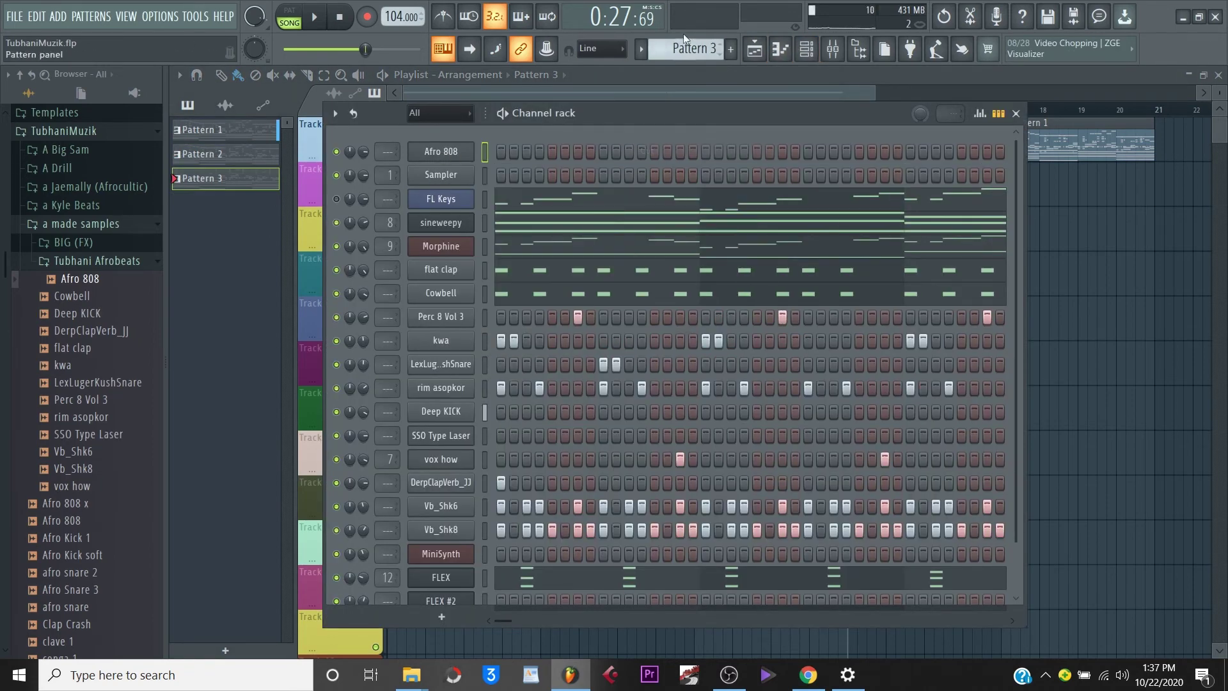
drag(687, 49, 687, 61)
right_click(450, 152)
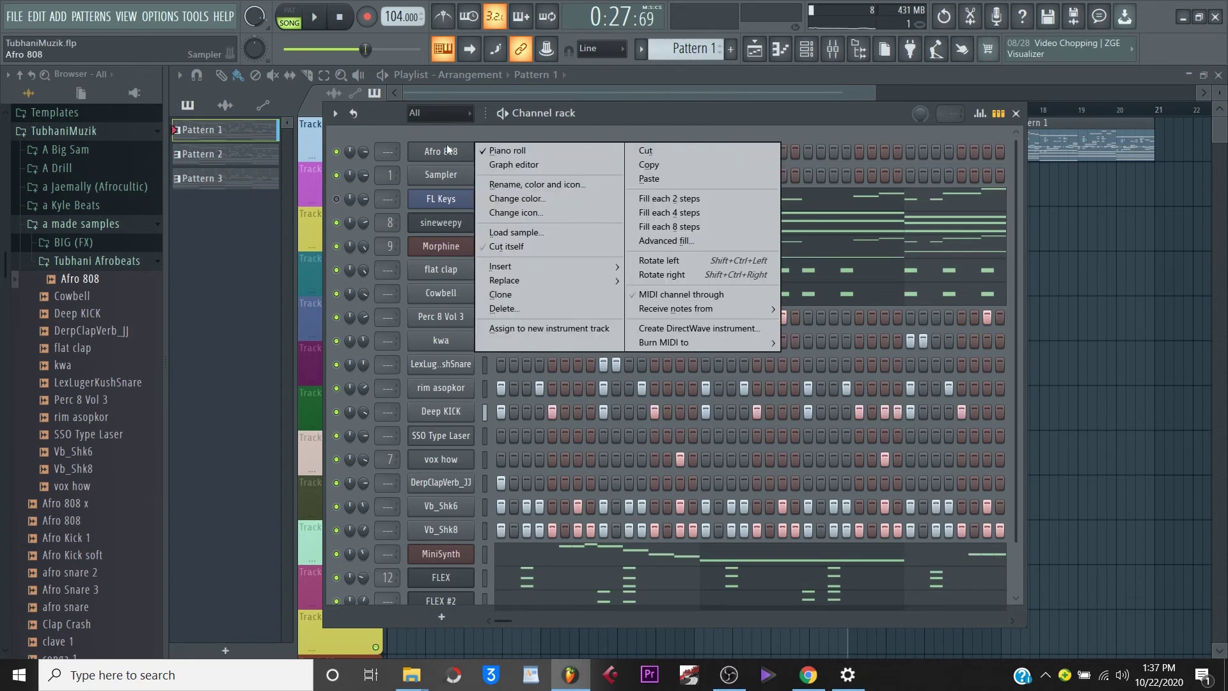
click(680, 178)
Play the arrangement from bar 13 and open Pattern 1's Afro 808 notes in the piano roll.
drag(734, 92, 785, 94)
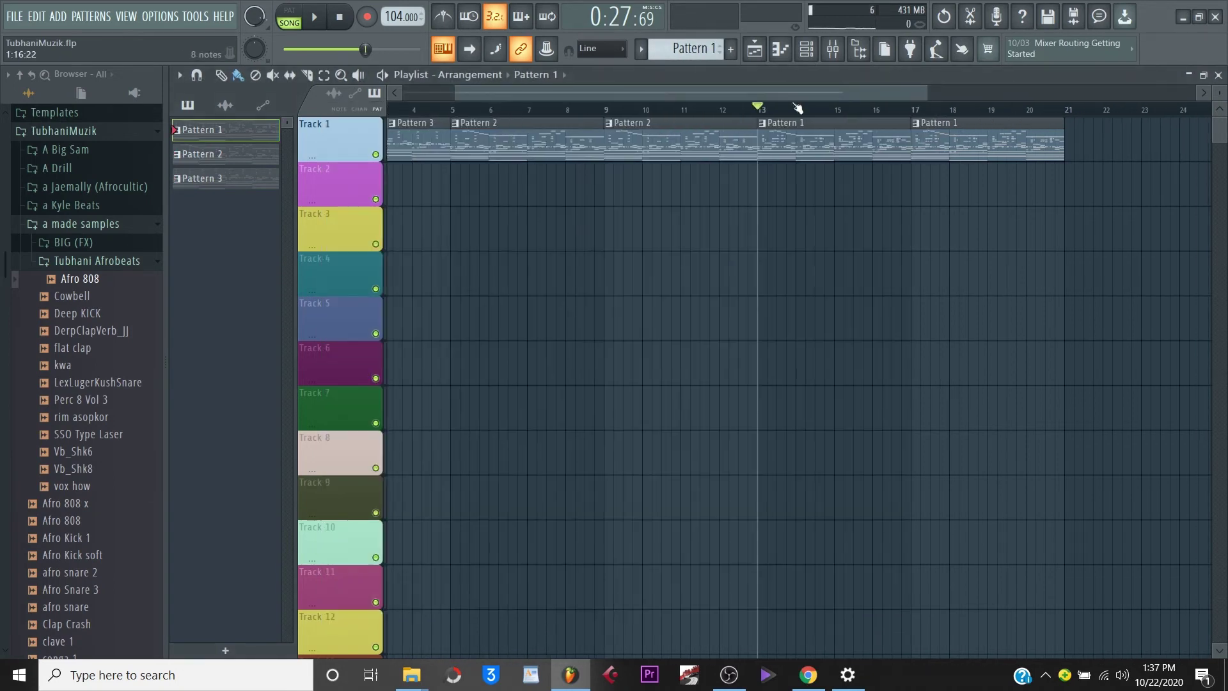
key(space)
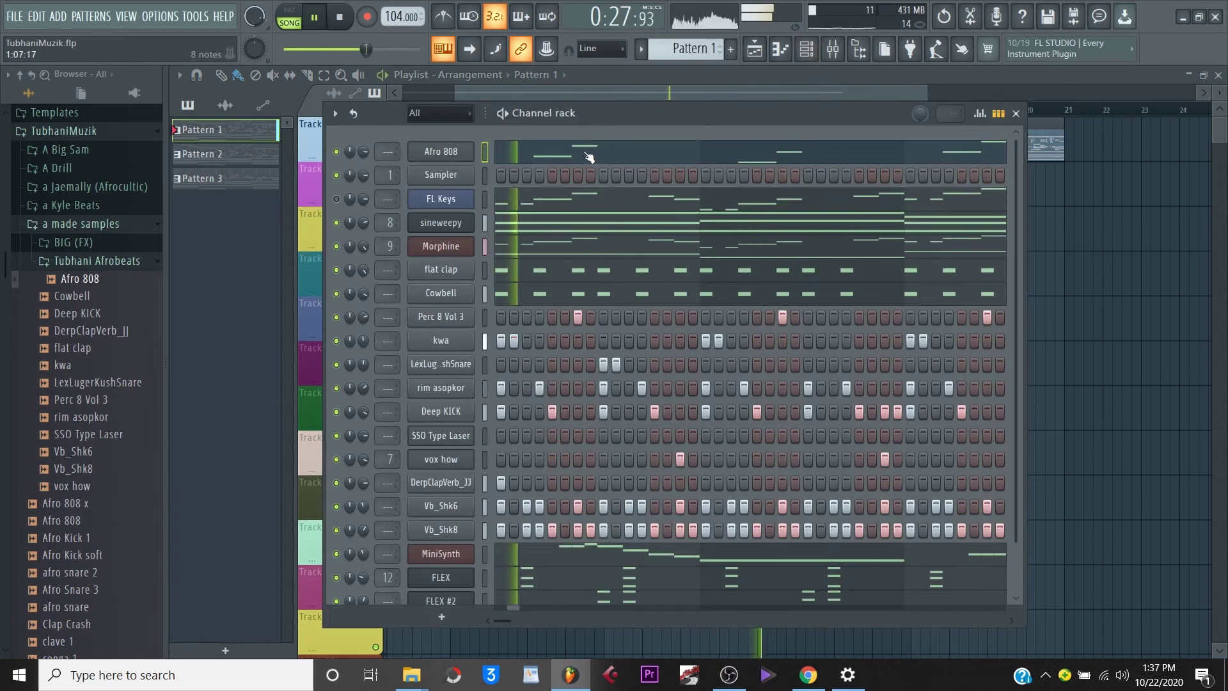
click(588, 156)
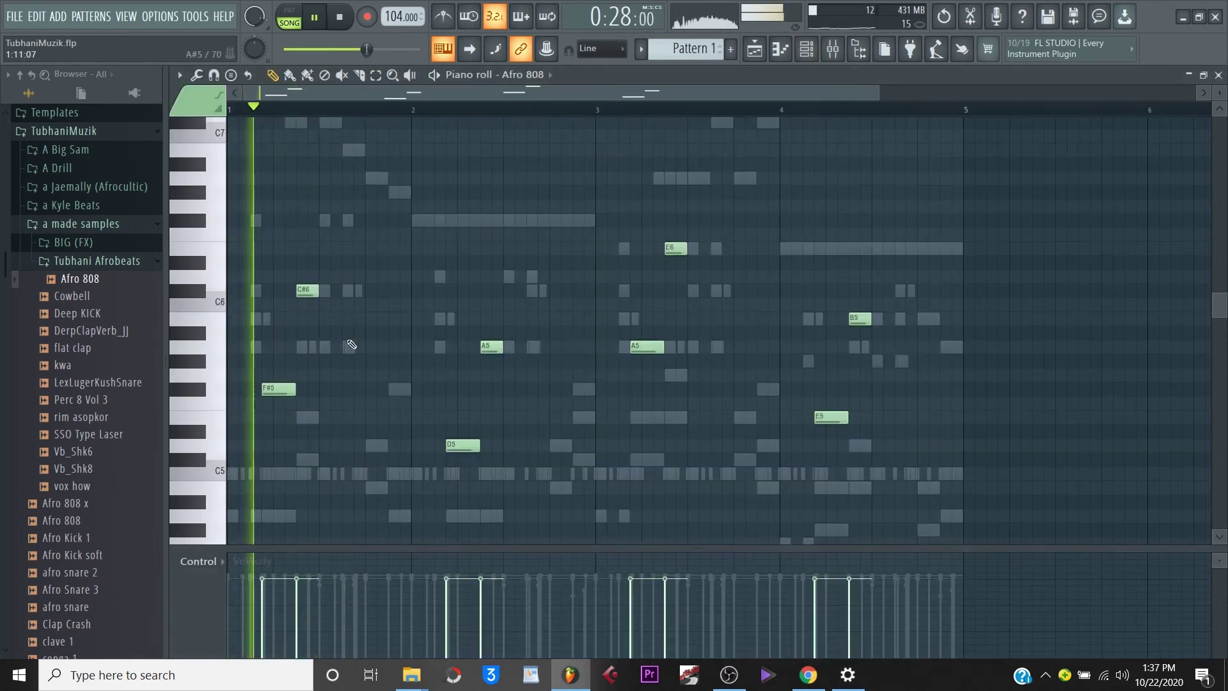
key(space)
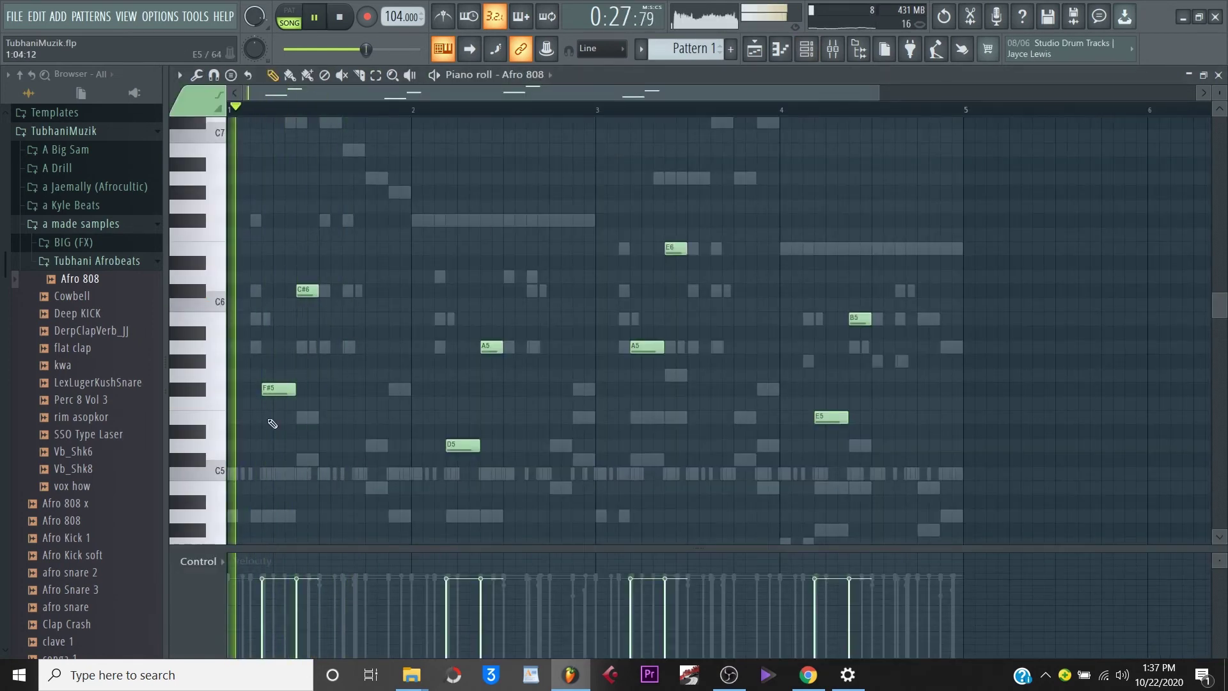
Try adding two-step F#5 and A5 bass notes at steps 11 and 15 of bar 1 during playback.
click(345, 391)
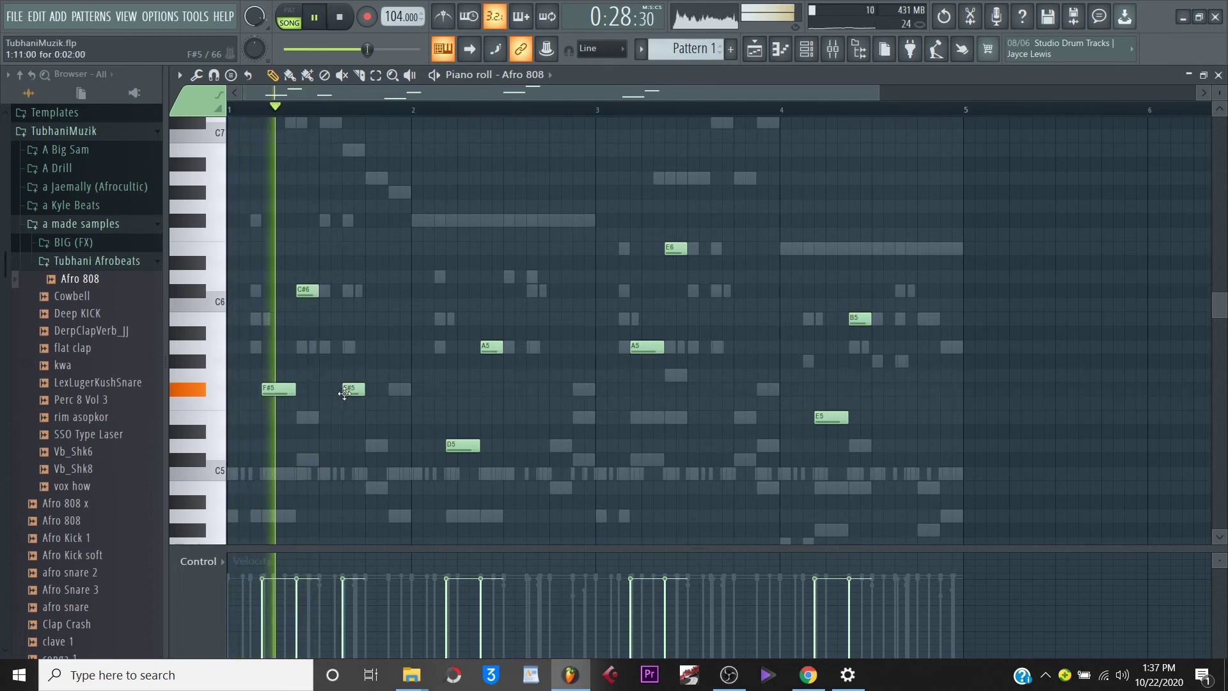
click(393, 351)
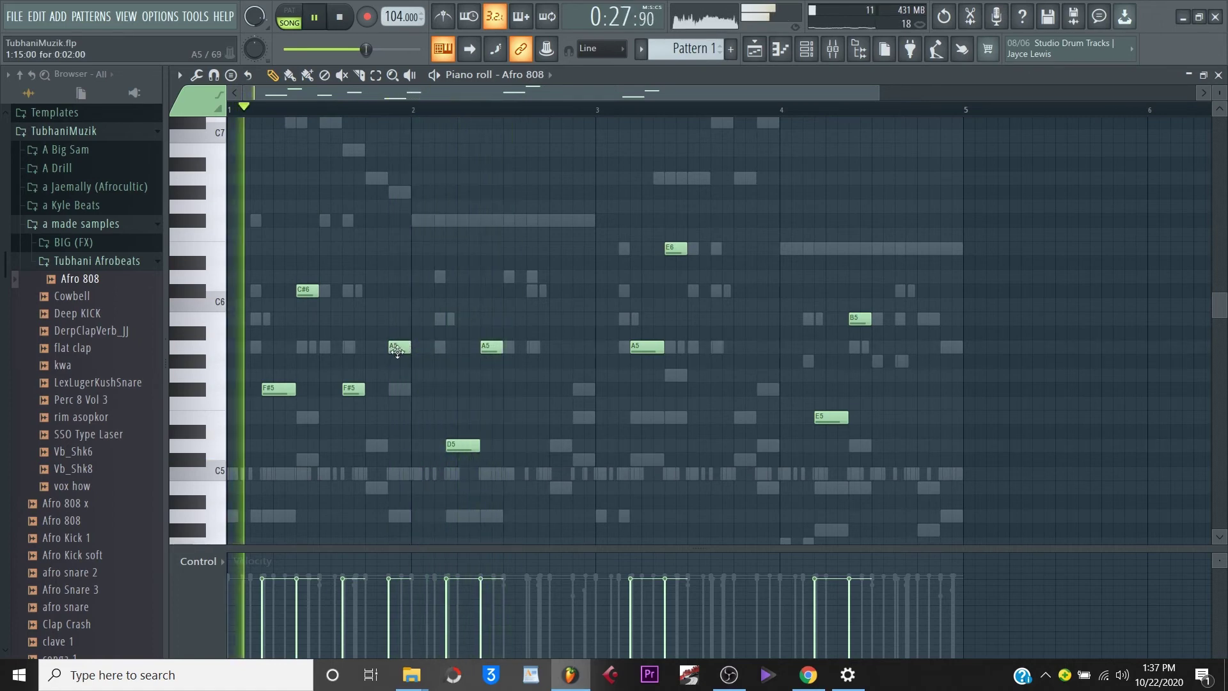
right_click(397, 348)
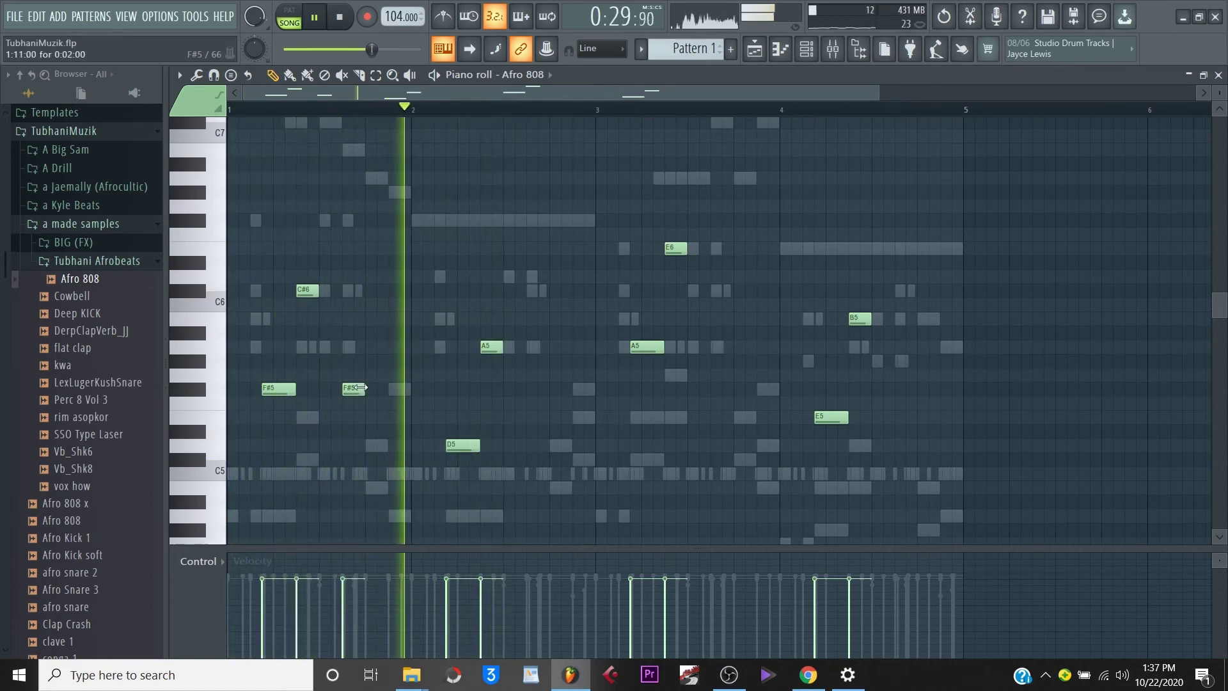
key(space)
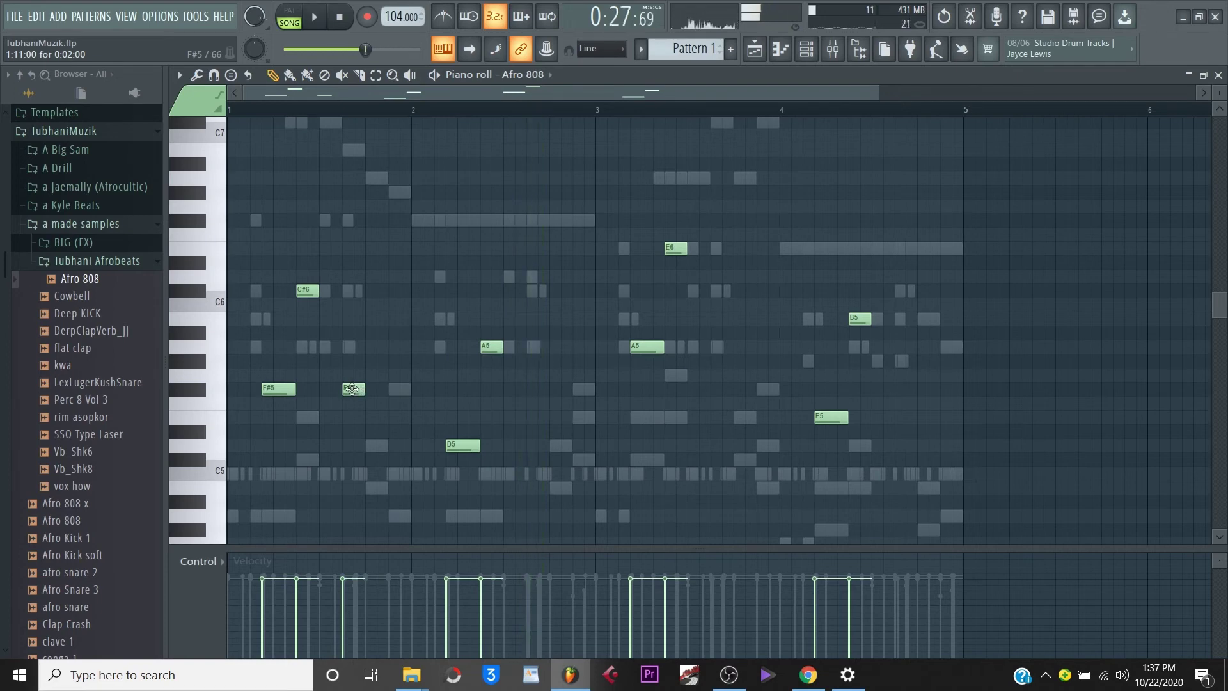
Add a four-step F#4 with lowered velocity at the start of bar 1, and copy it to the start of bar 2 as D4.
scroll(222, 507, down, 4)
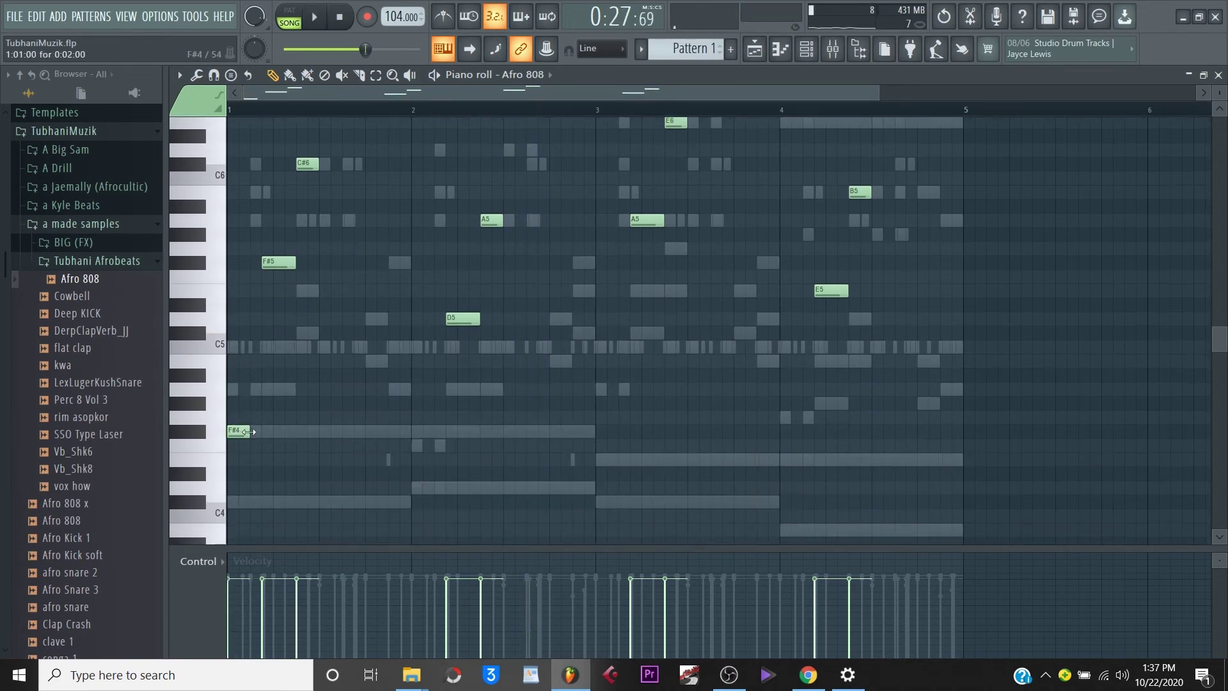
key(space)
drag(248, 432, 266, 432)
key(space)
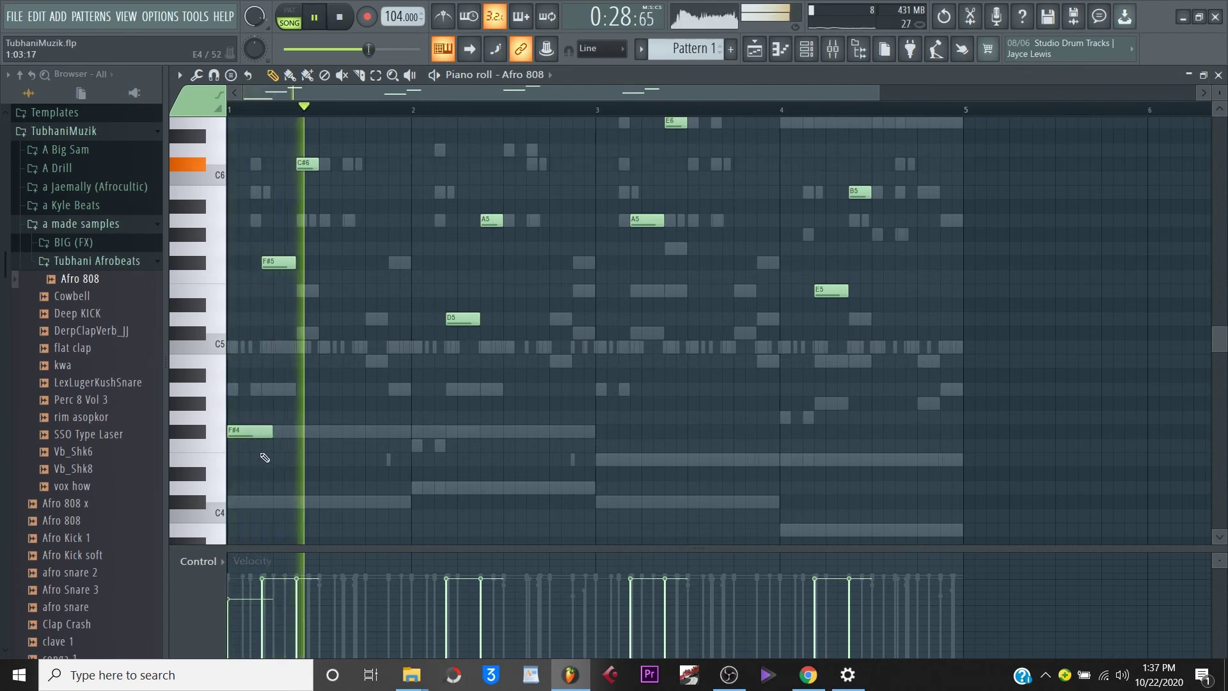
key(space)
key(space)
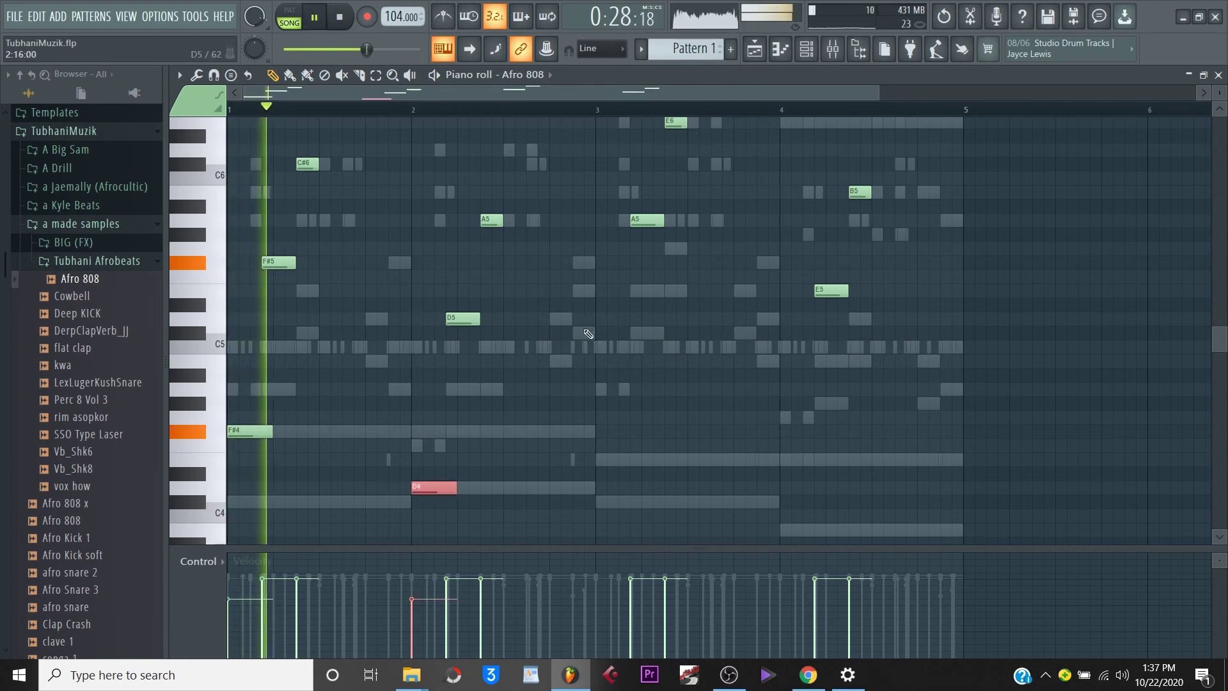
Shorten the F#4 and D4 notes to three steps and add matching A4 and E4 notes at the start of bars 3 and 4.
drag(455, 487, 445, 488)
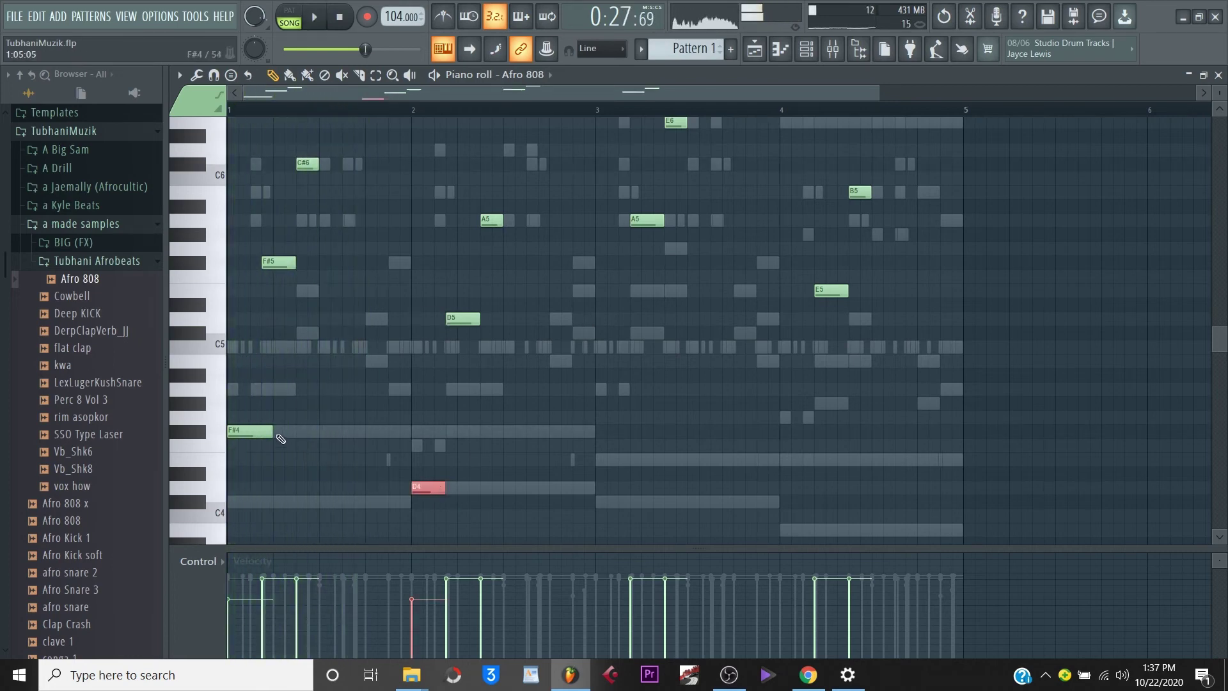
drag(277, 436, 265, 435)
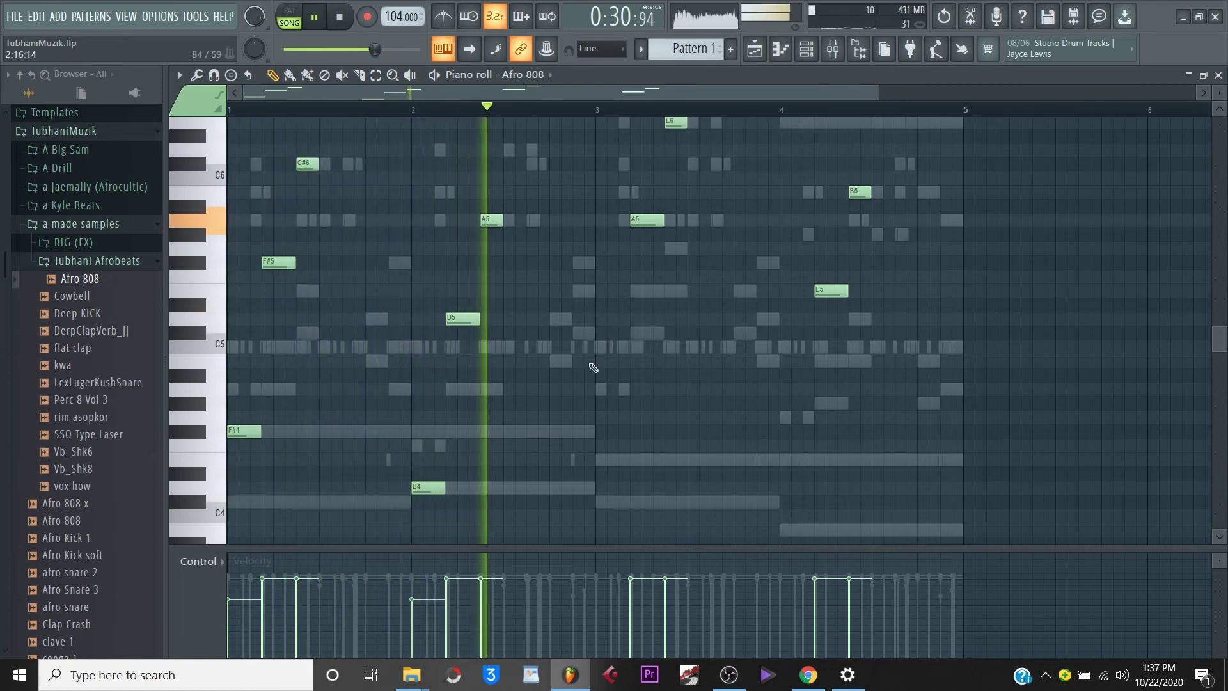
click(611, 220)
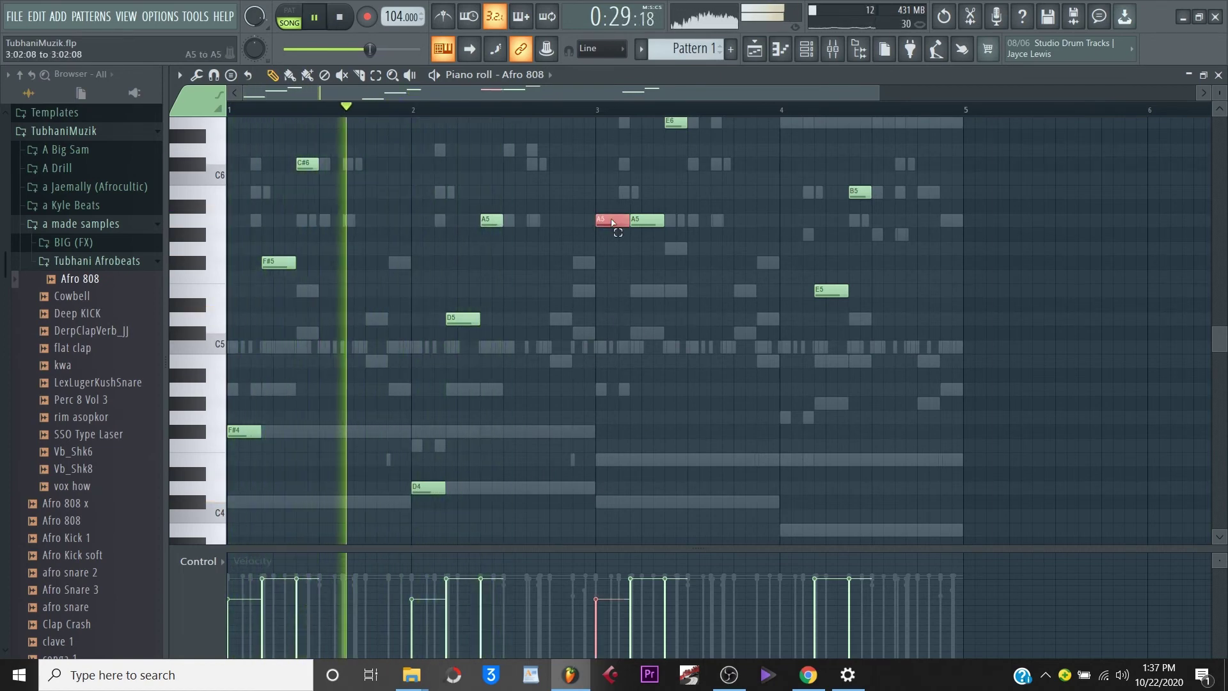
key(ctrl+Down)
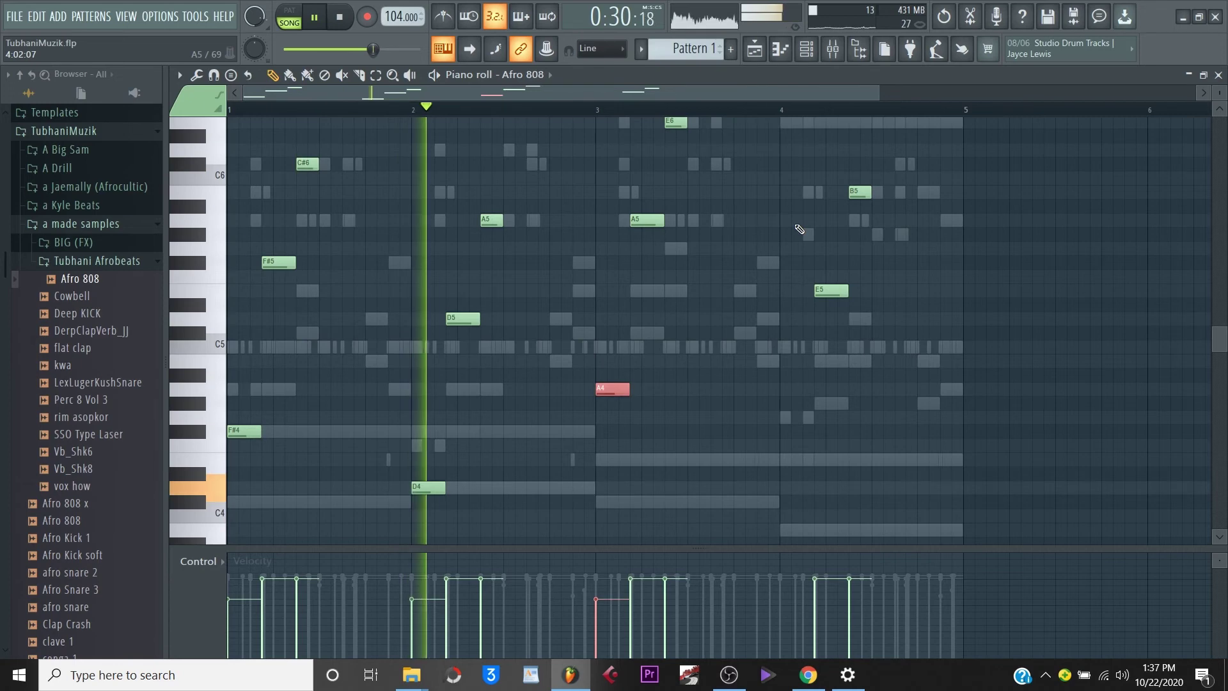
click(782, 291)
key(ctrl+Down)
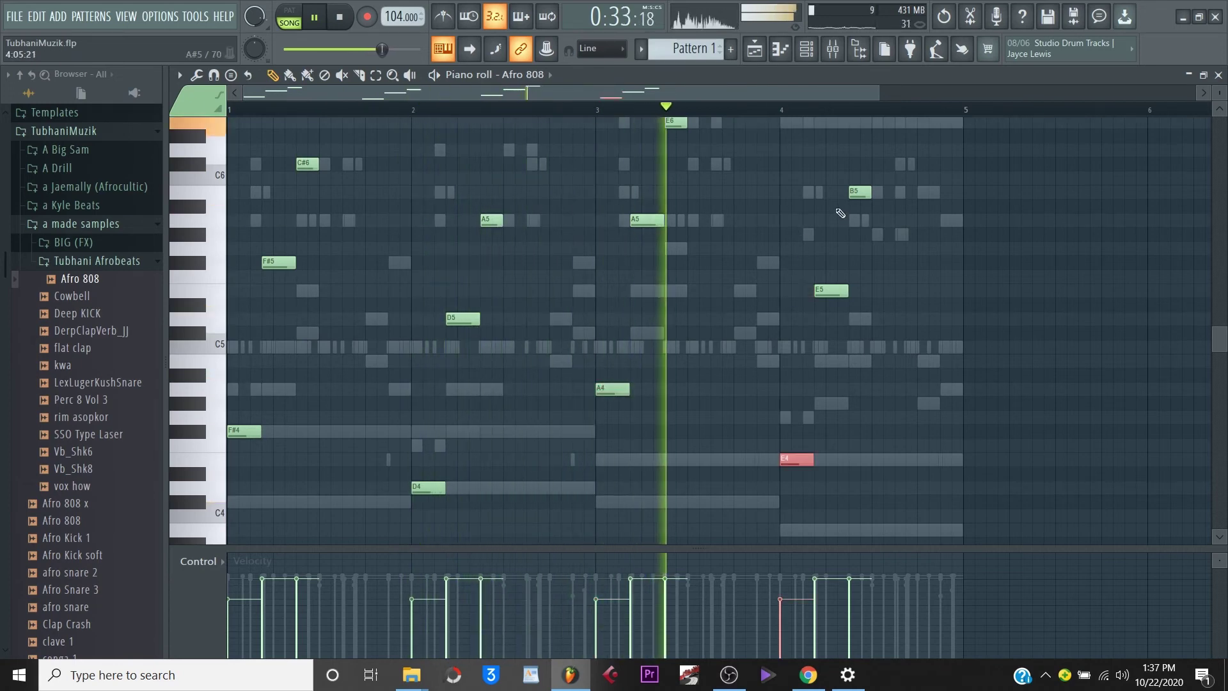
Check the Afro 808 channel's volume envelope settings while playing the arrangement.
key(F6)
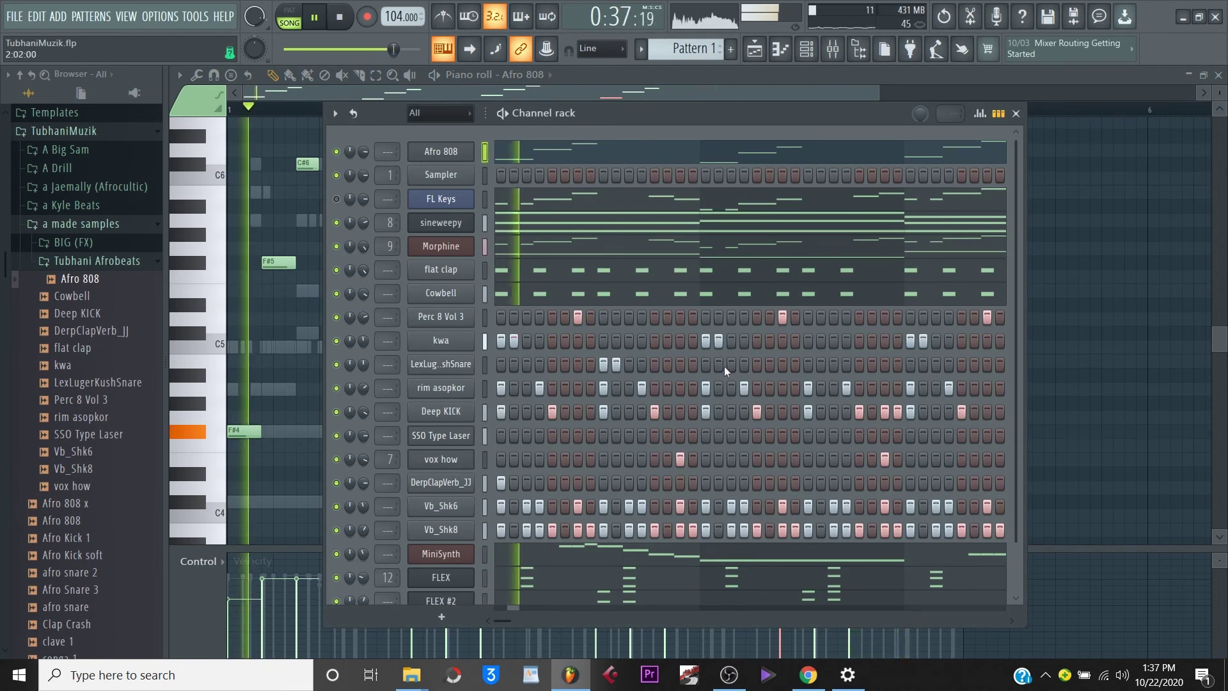
key(space)
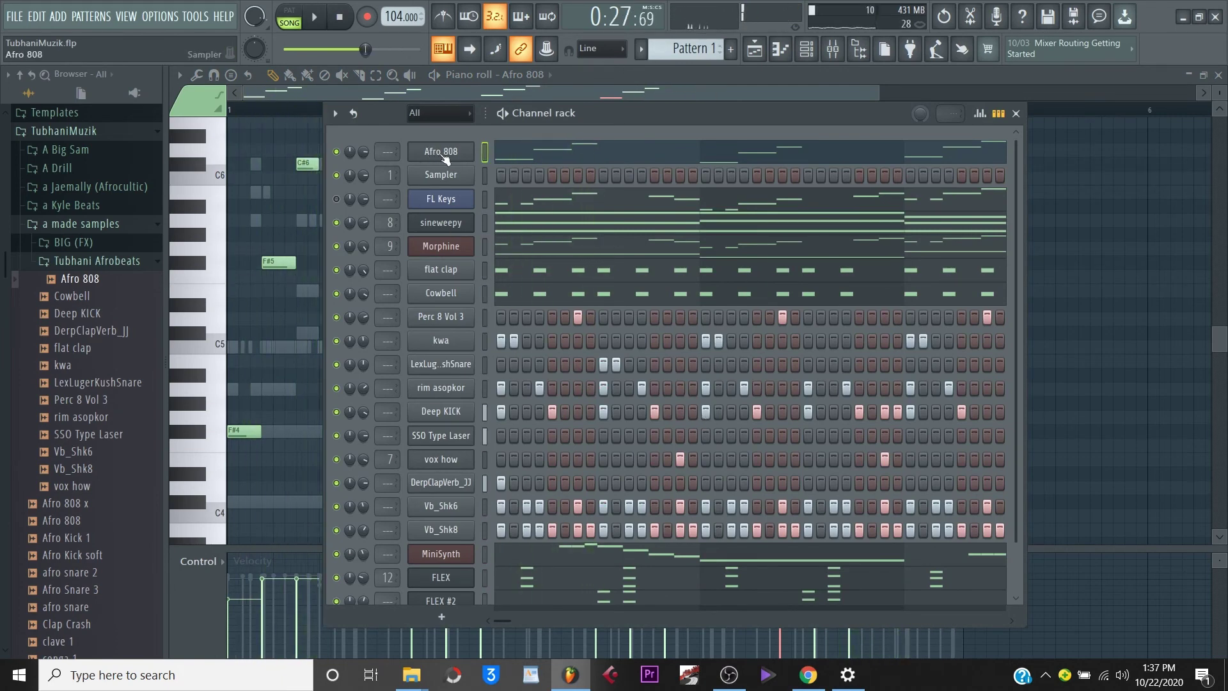
click(443, 154)
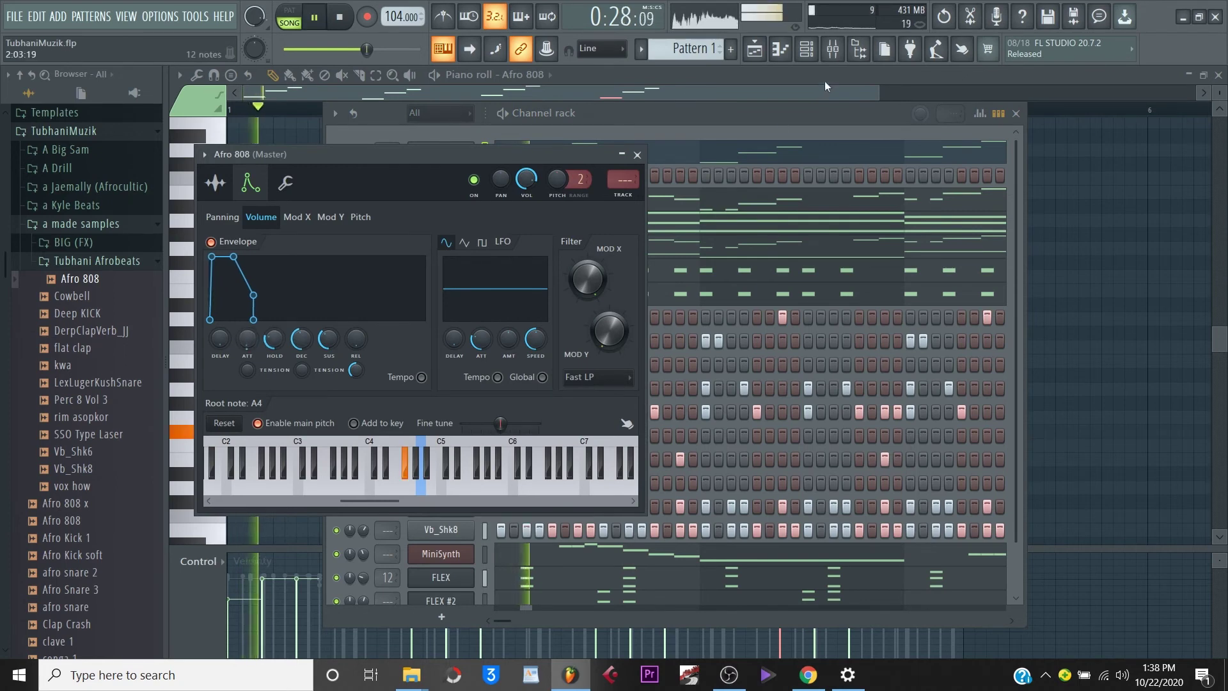
click(774, 116)
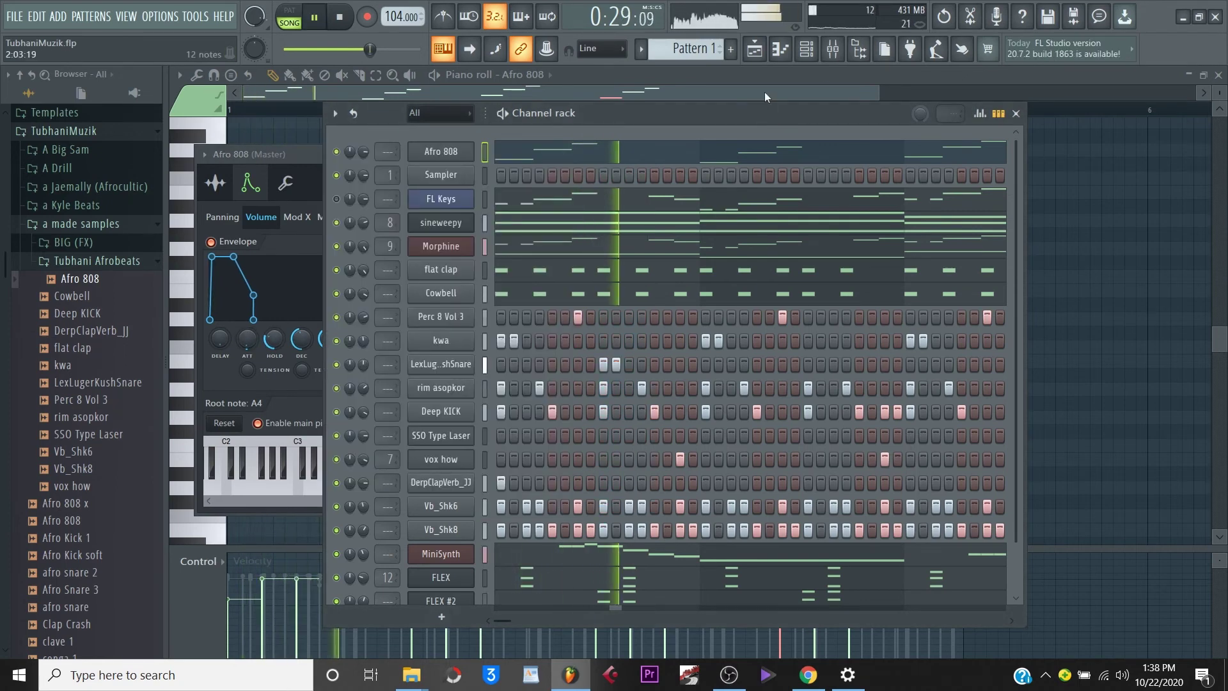
Create Pattern 4, place it on Track 2 at bar 4 of the playlist, and open its channel rack.
click(806, 50)
scroll(603, 97, up, 1)
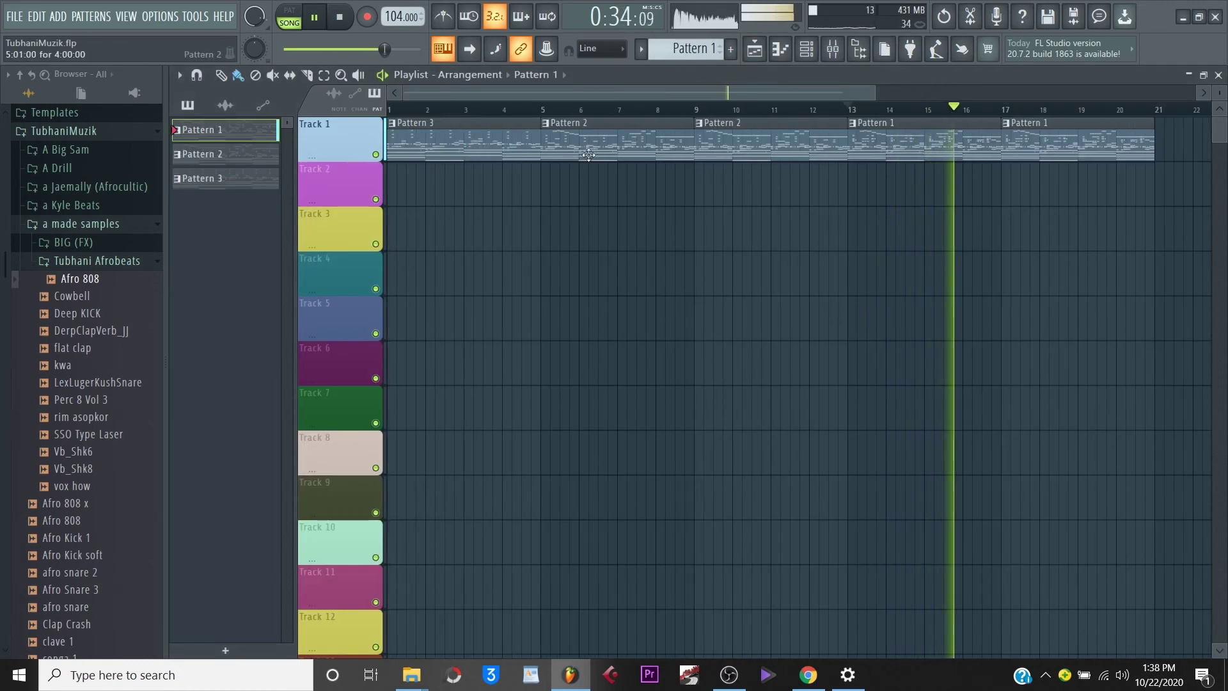
key(space)
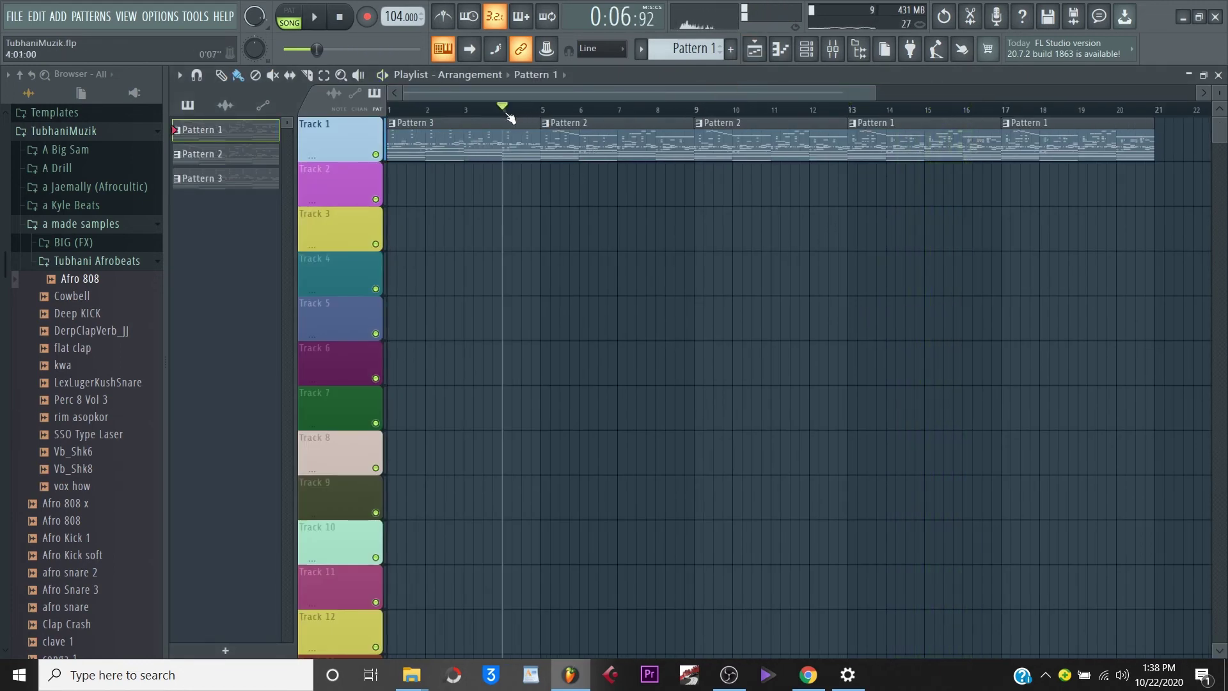
key(space)
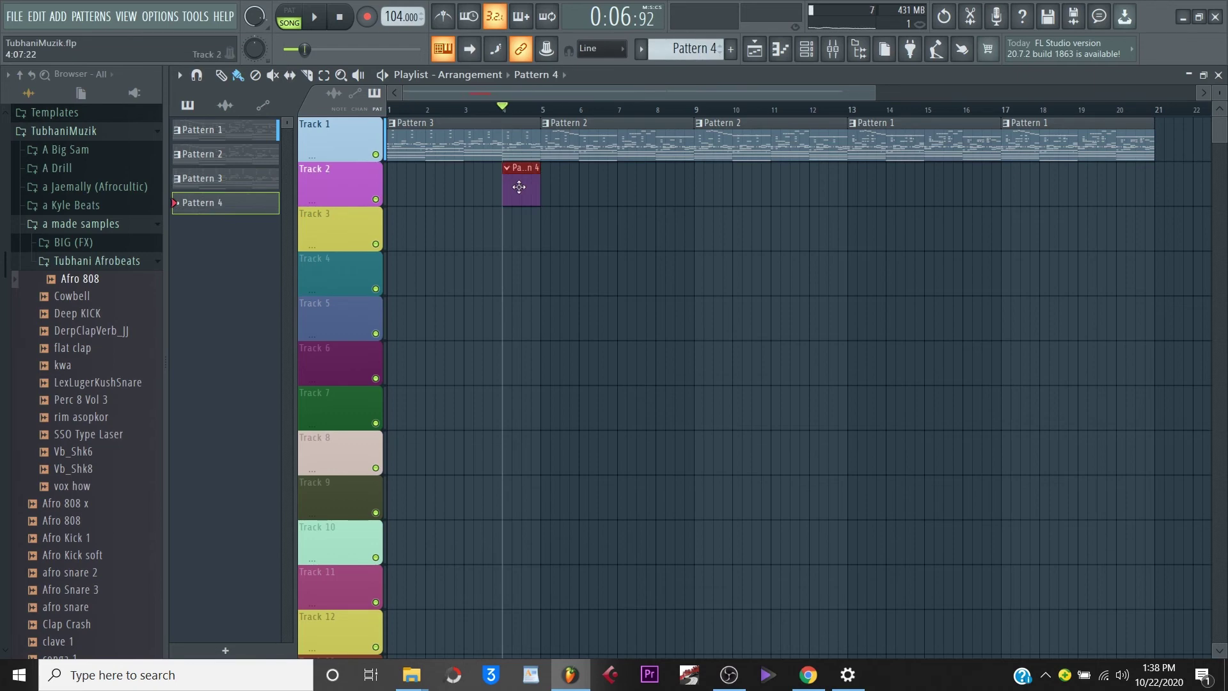
double_click(518, 186)
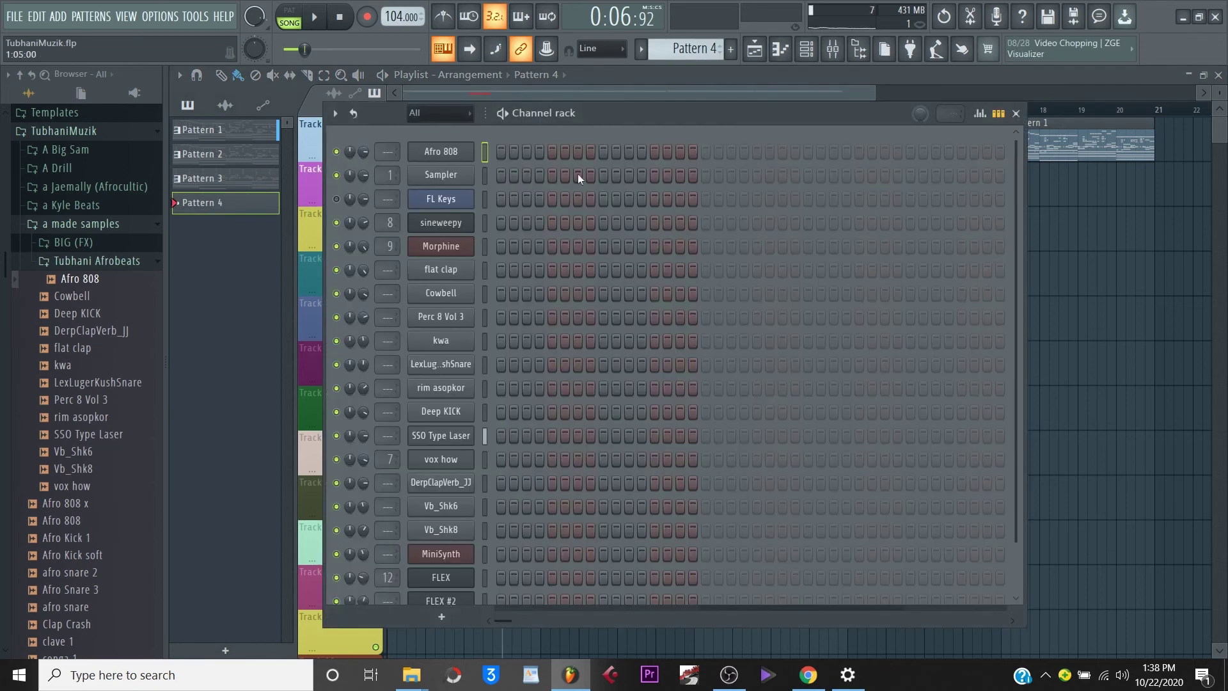
Add a new FLEX instrument and load the Drum Jazz Kit preset from the General Midi Library pack.
click(57, 18)
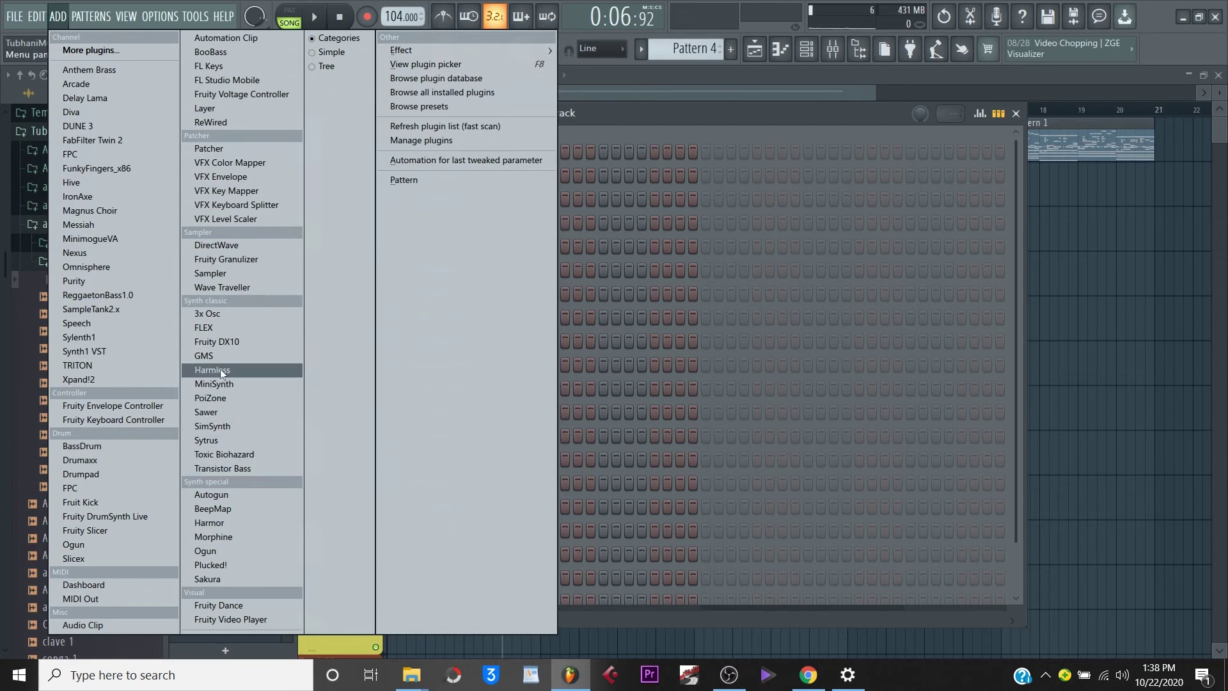
click(217, 328)
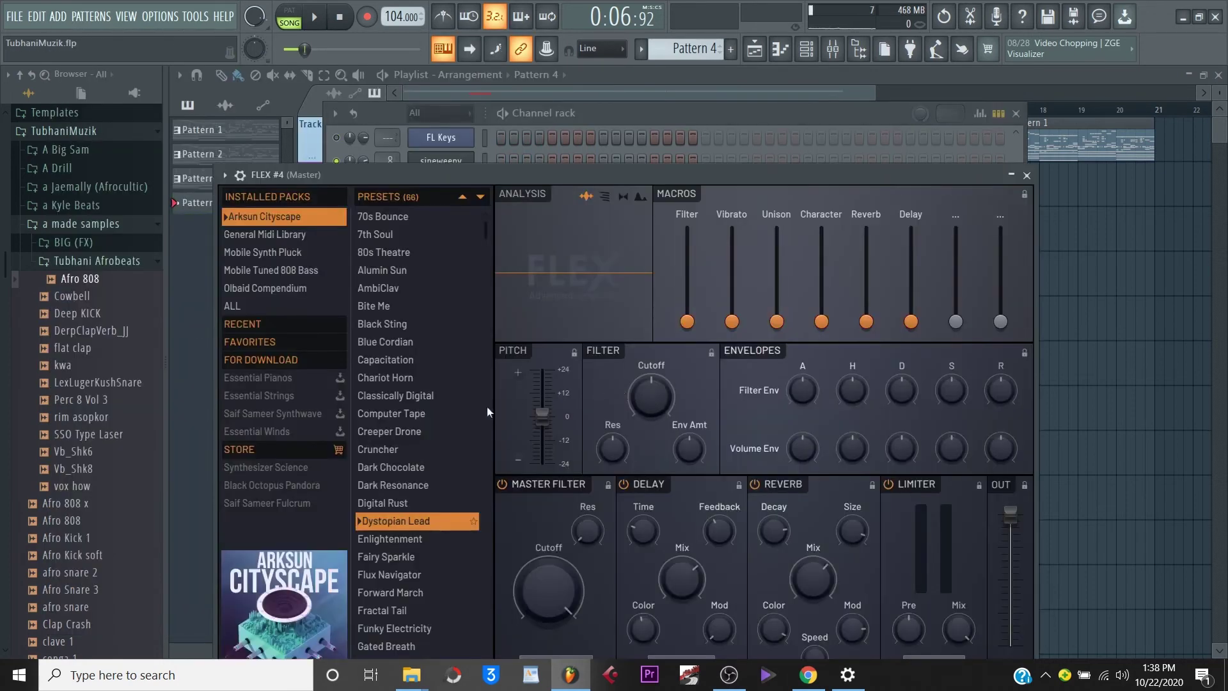
scroll(432, 417, down, 1)
scroll(433, 417, down, 3)
click(293, 236)
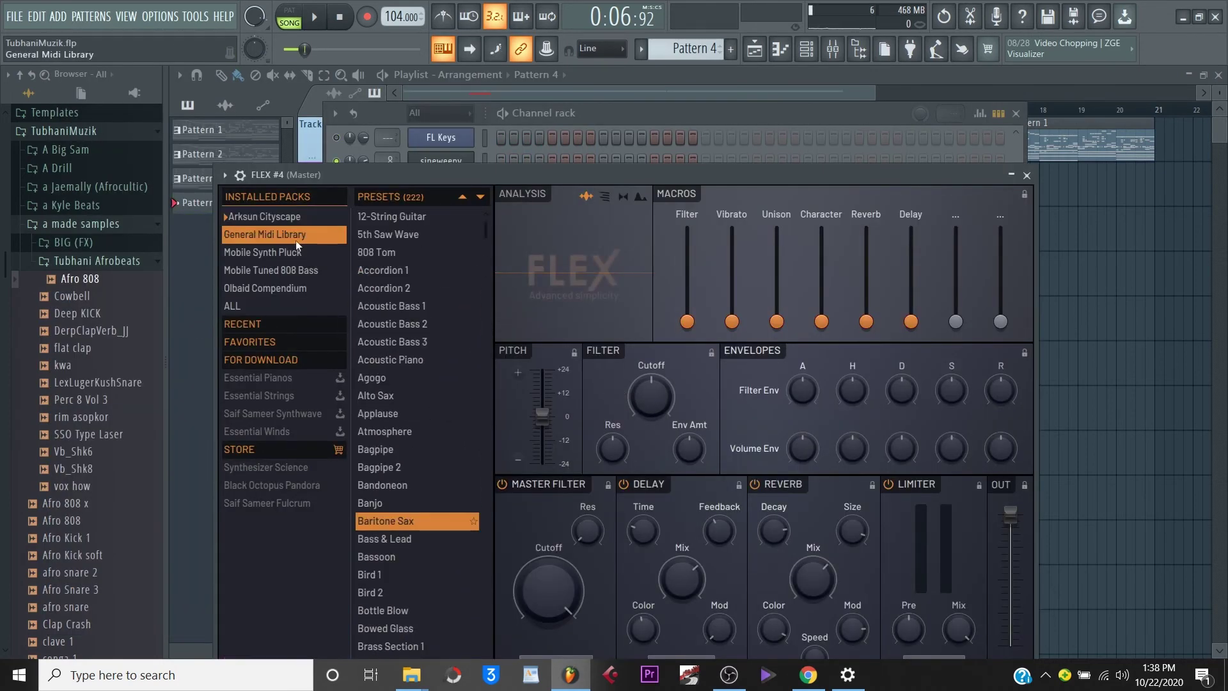
scroll(432, 411, down, 20)
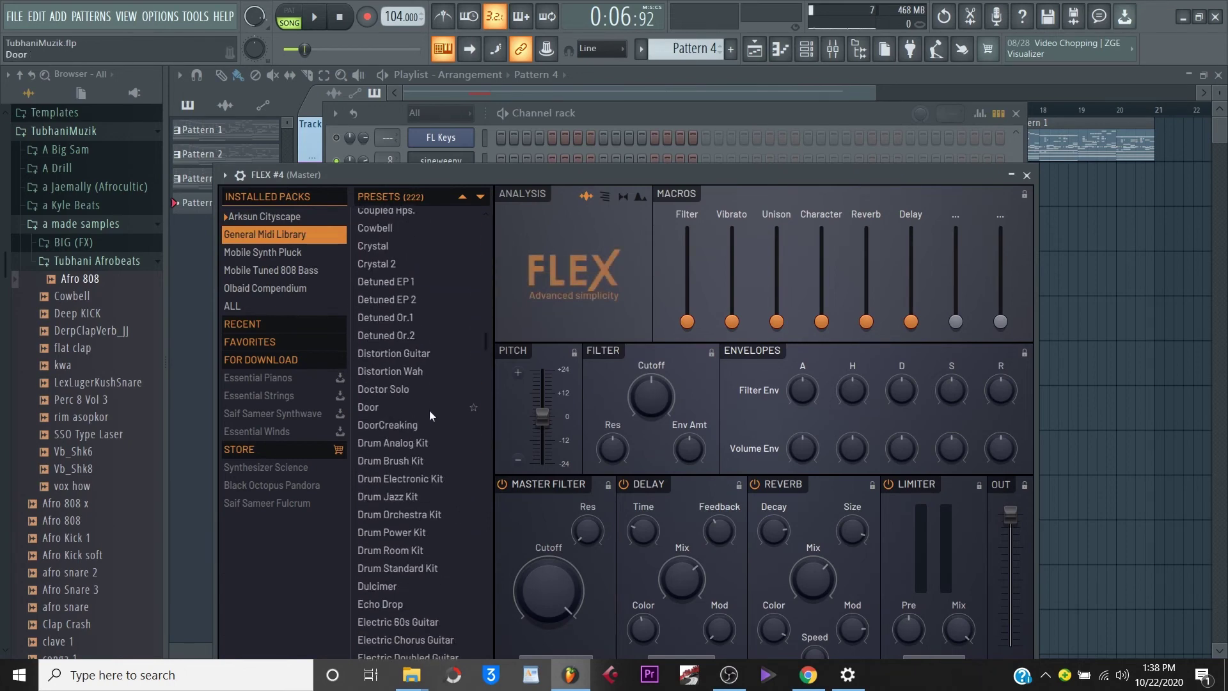
scroll(429, 405, up, 5)
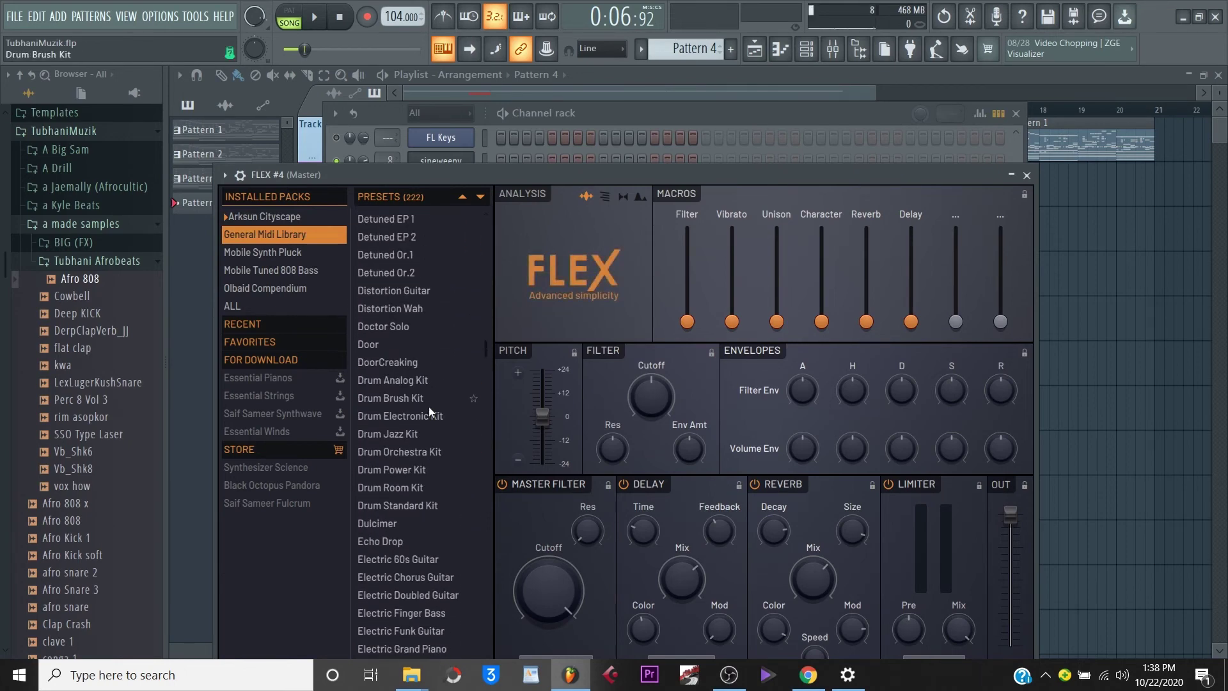
scroll(429, 406, down, 1)
scroll(429, 405, up, 2)
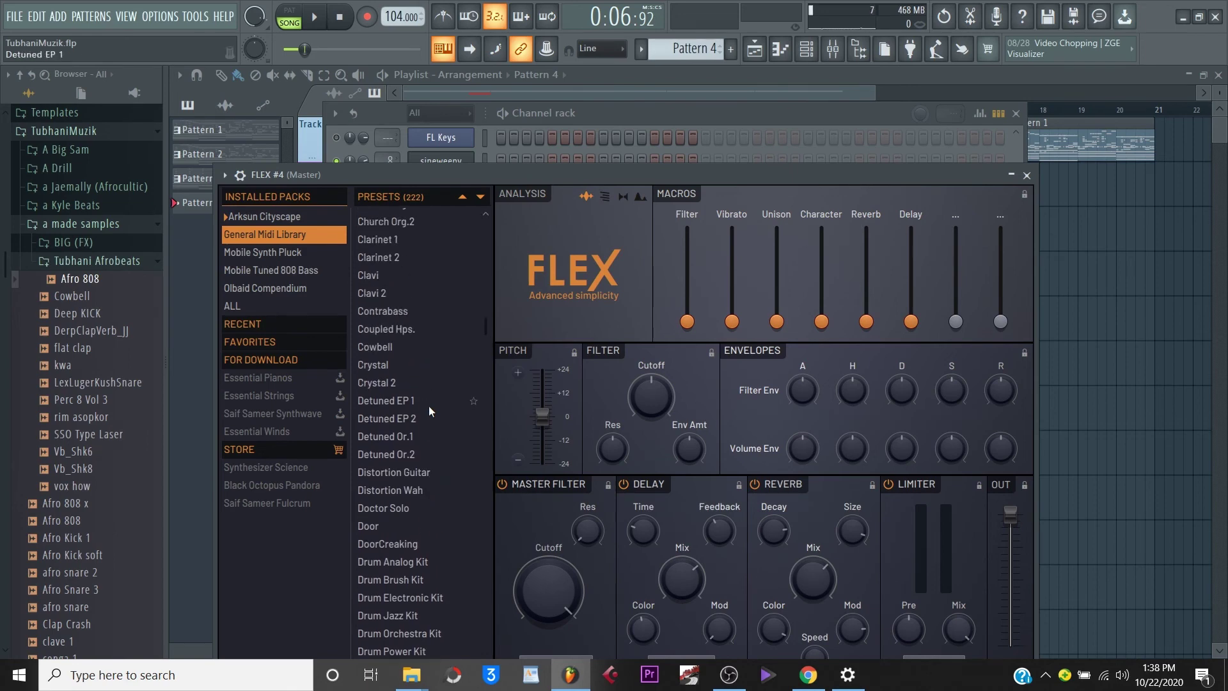
scroll(428, 406, down, 2)
scroll(429, 406, down, 7)
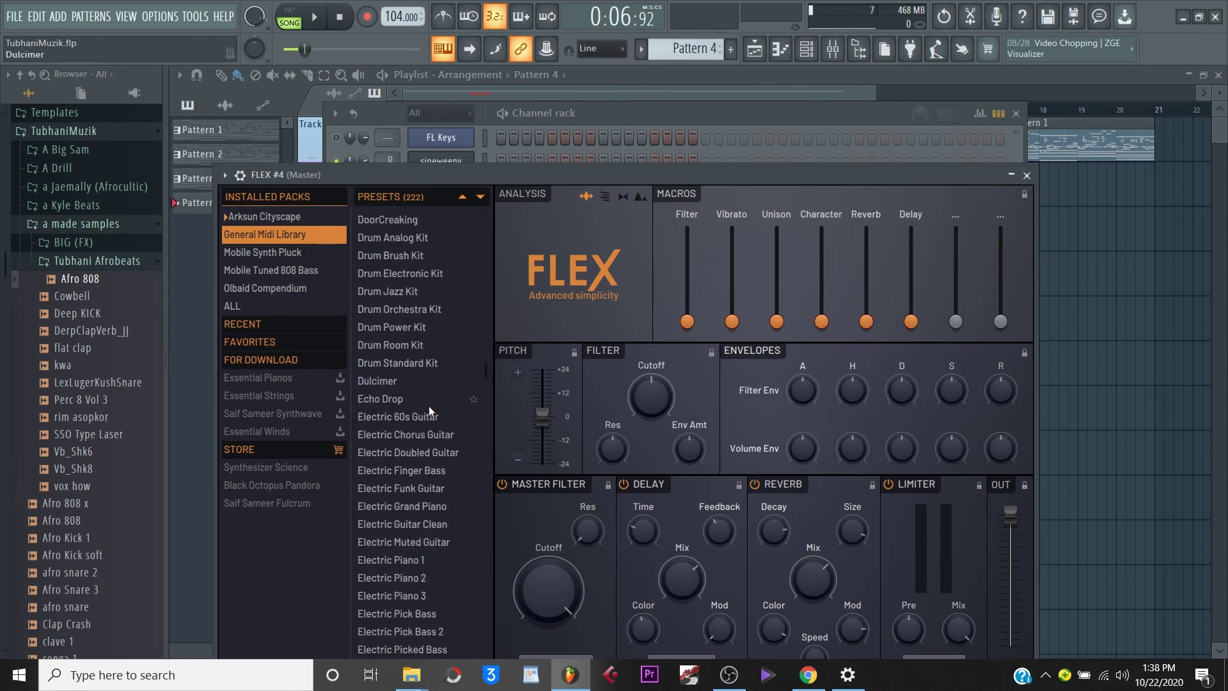
scroll(428, 406, up, 2)
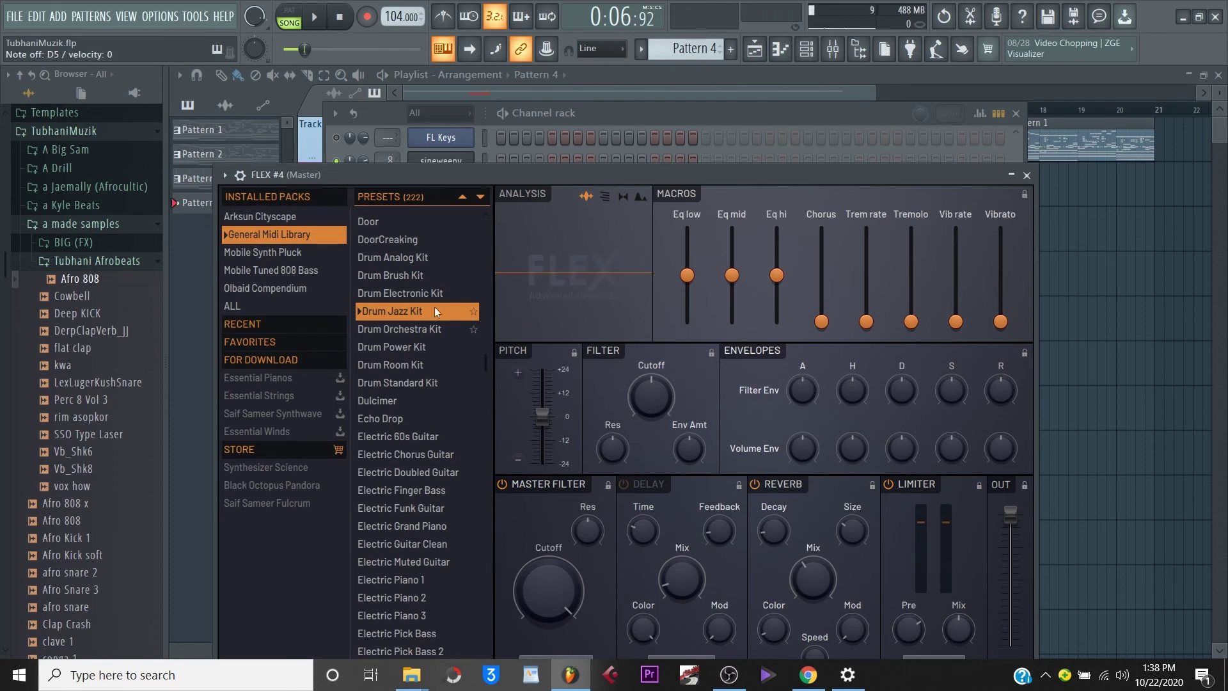
Open the empty Pattern 4 piano roll for FLEX #4 and play the arrangement from bar 4.
click(591, 113)
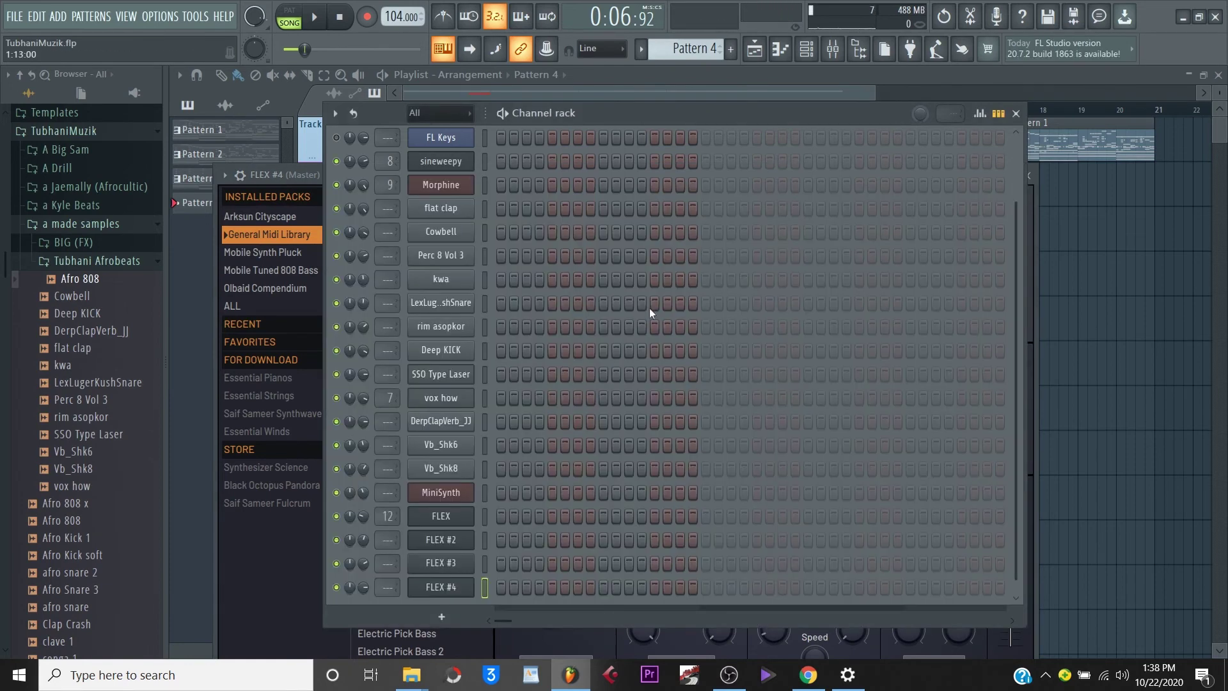
right_click(450, 591)
click(512, 444)
key(space)
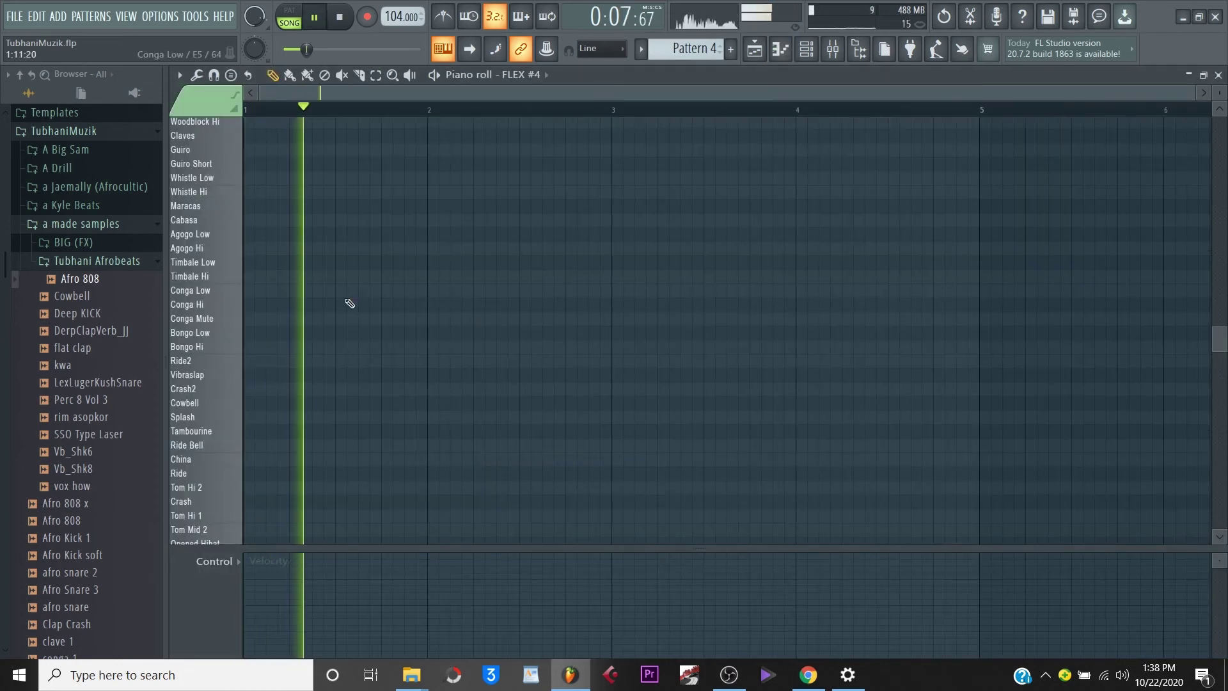
key(space)
Audition the lower drum kit sounds and add a four-step DrumRoll note at the start of bar 1.
scroll(310, 339, down, 3)
scroll(207, 441, down, 3)
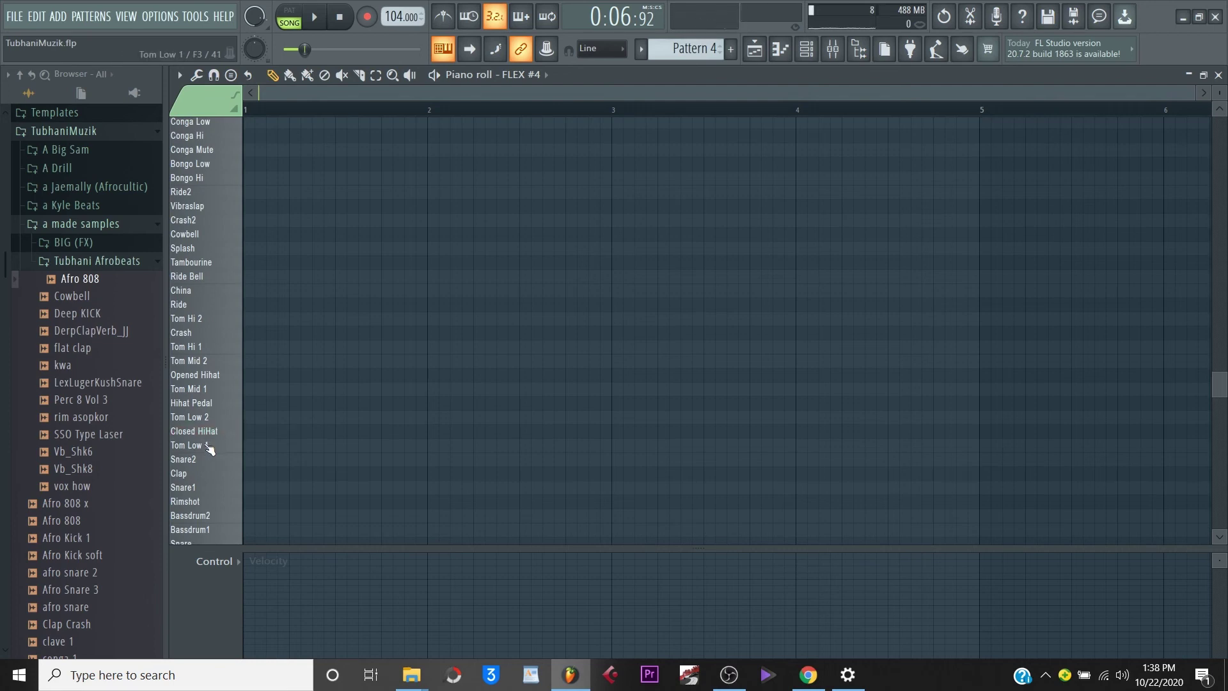
scroll(211, 448, down, 4)
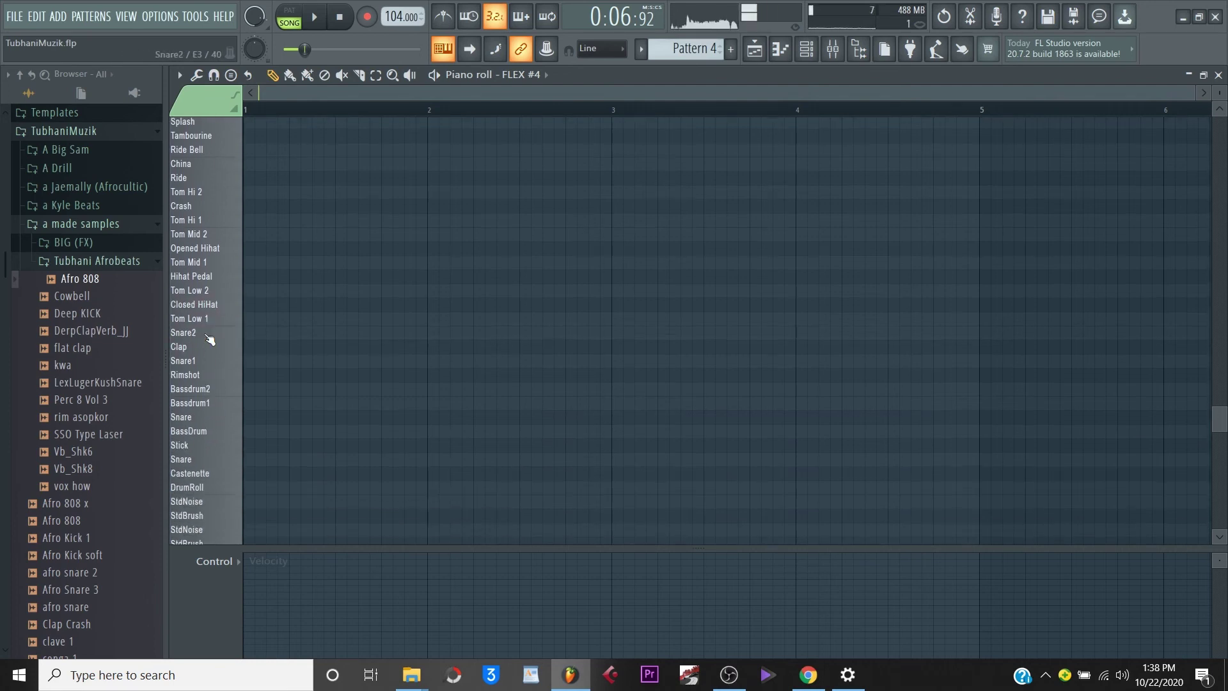
scroll(211, 397, down, 3)
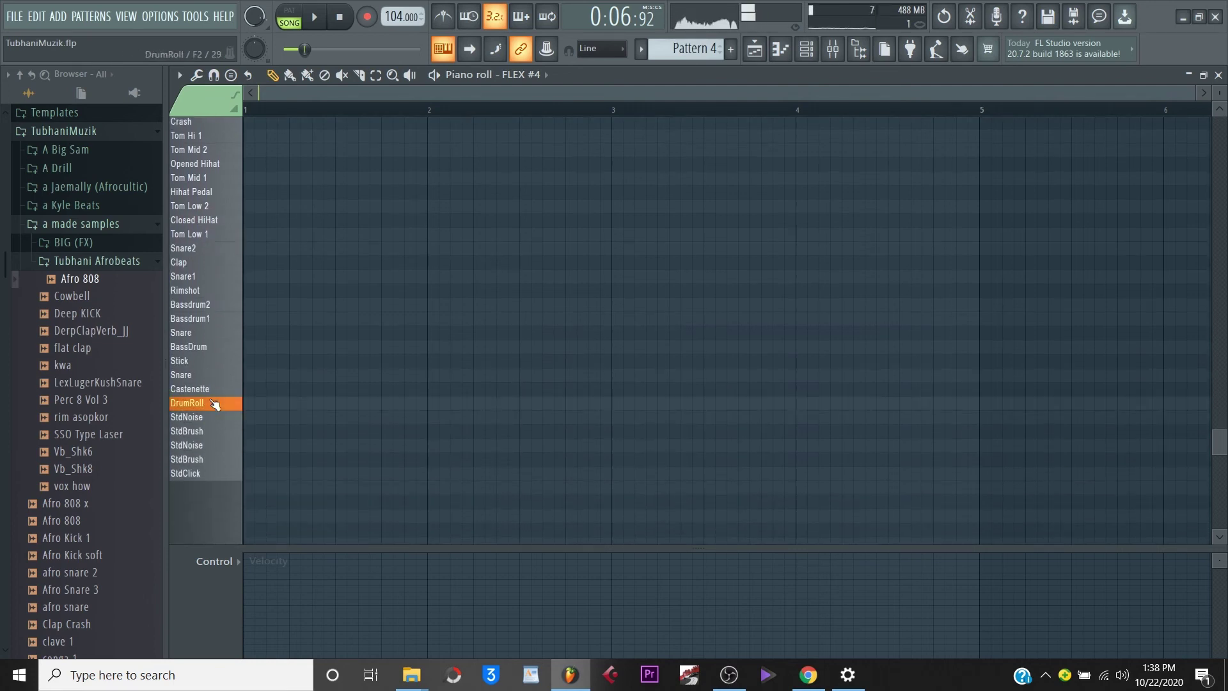
key(space)
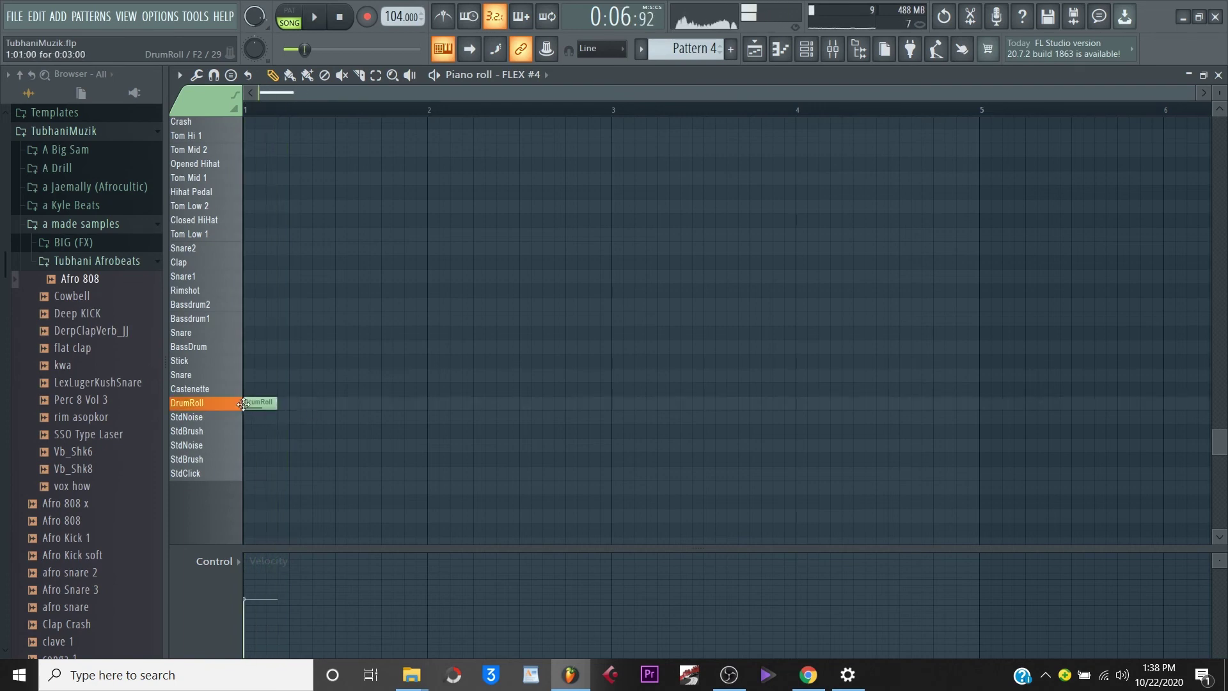
key(space)
key(space)
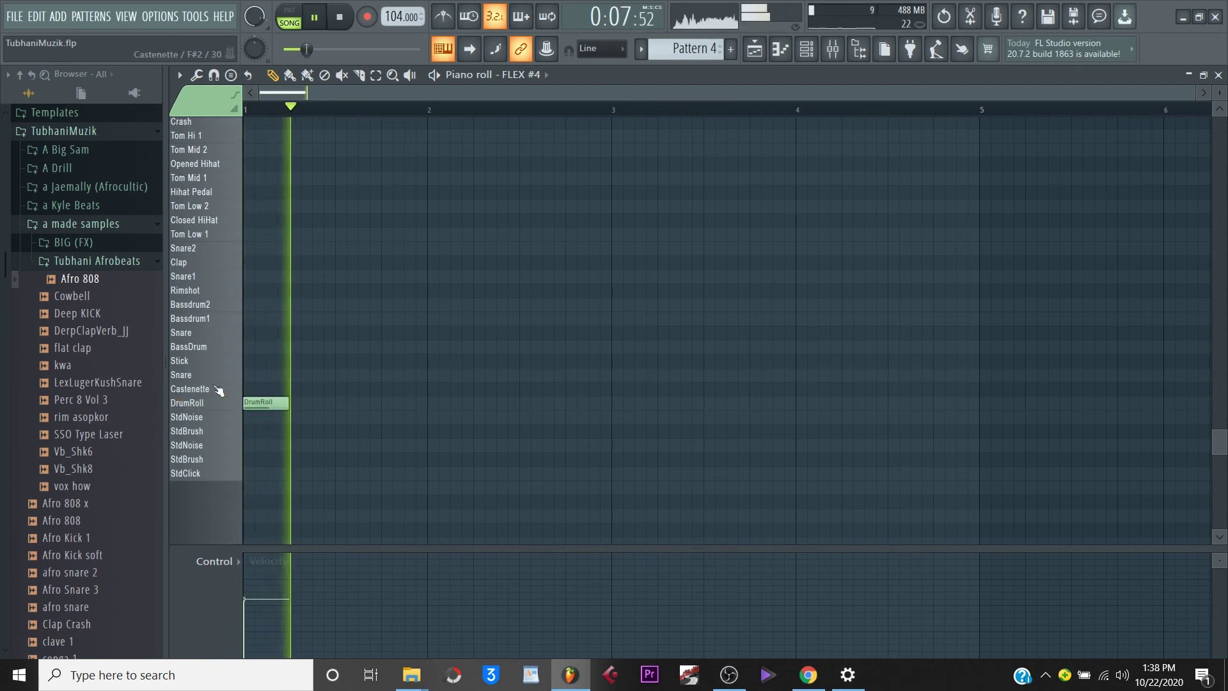
key(space)
Audition other kit sounds such as BassDrum and play the drum roll within the arrangement.
click(195, 380)
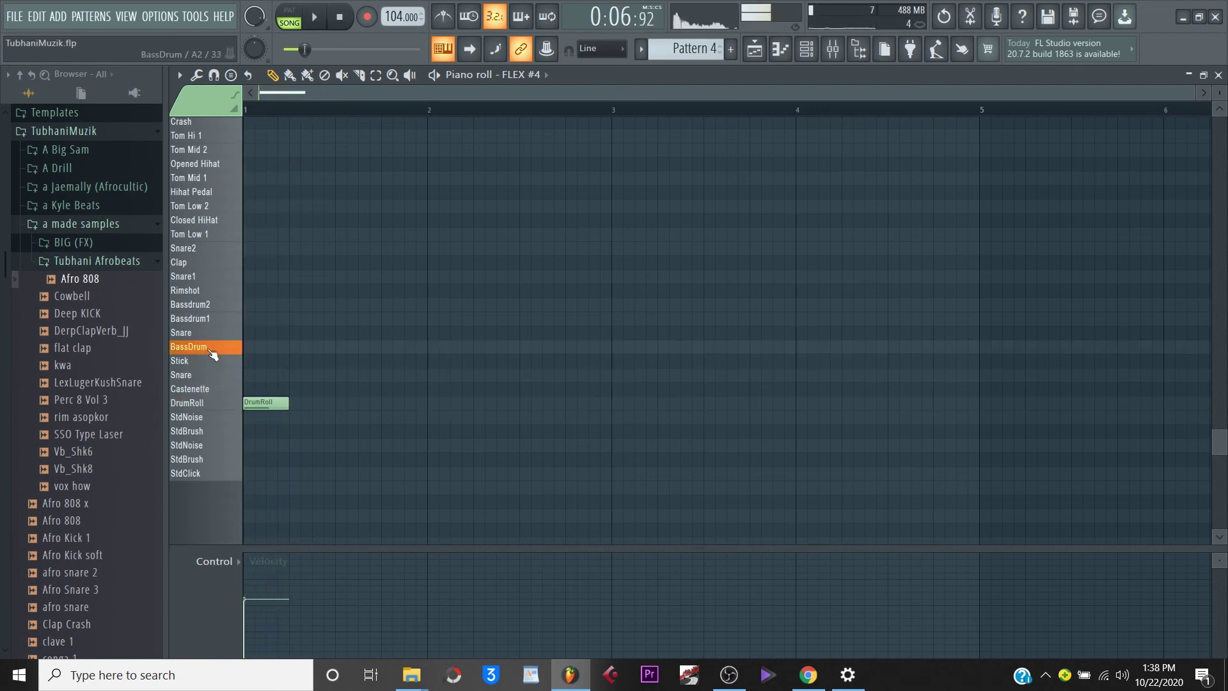
key(space)
key(space)
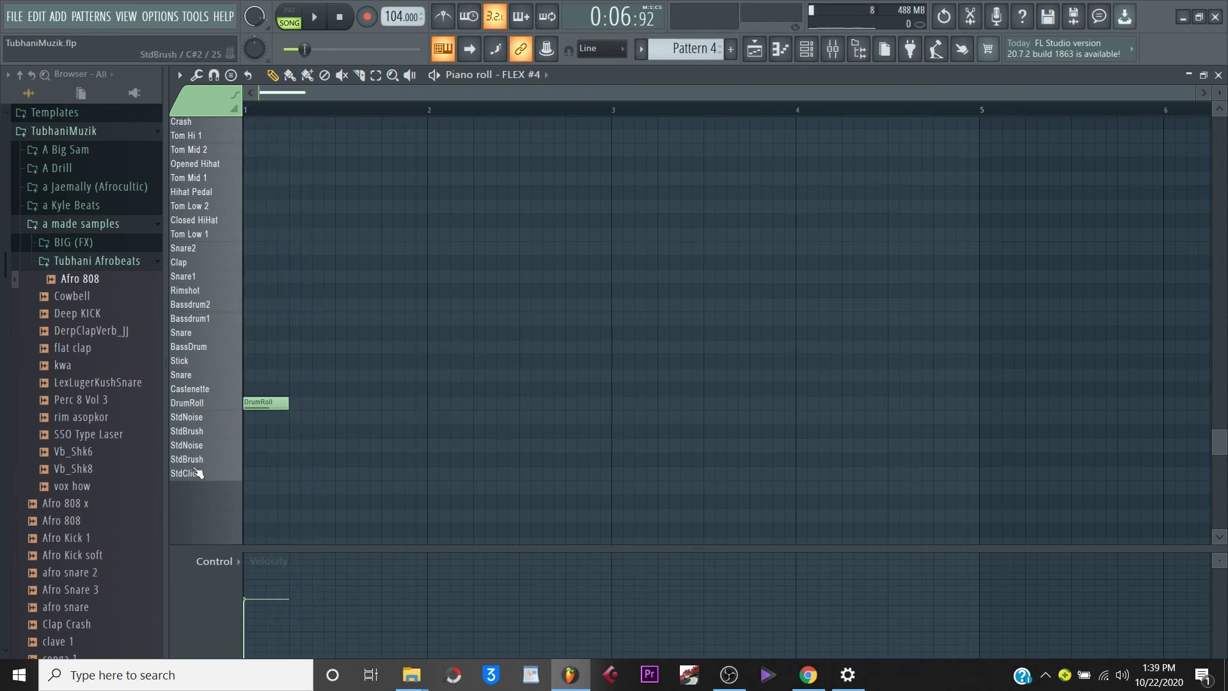
scroll(197, 447, up, 3)
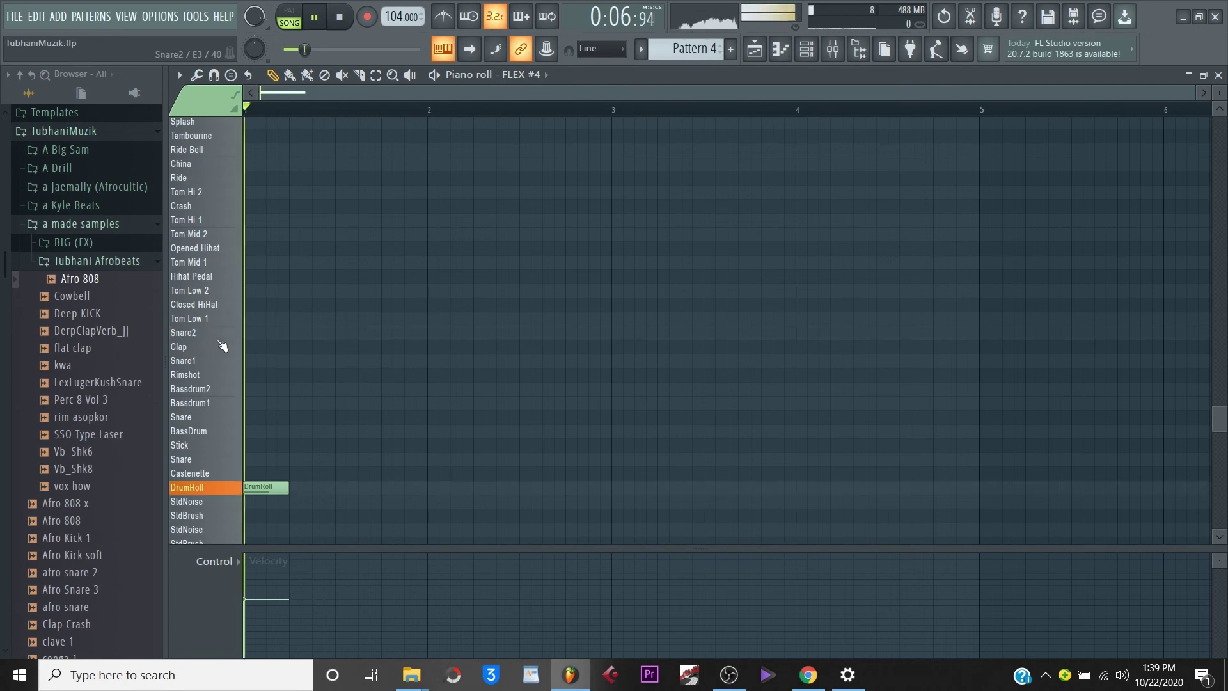
key(space)
Lower the DrumRoll note's velocity slightly and replay the transition from bar 4.
drag(259, 572, 261, 602)
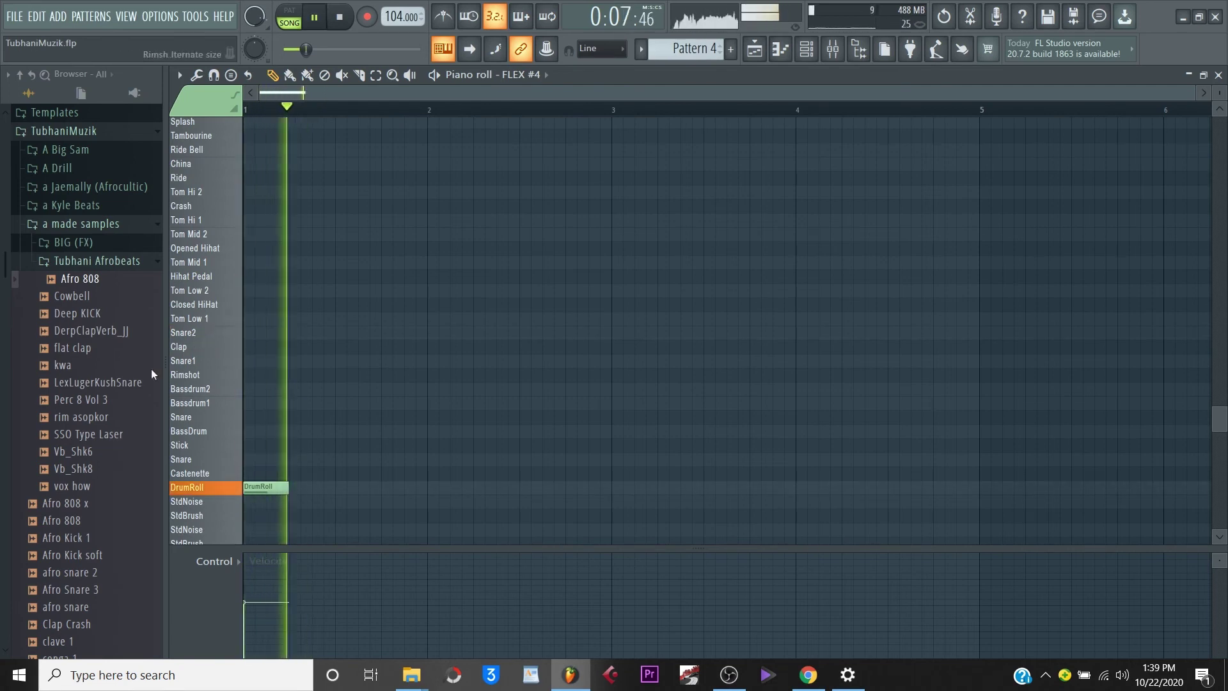
key(space)
key(space)
key(space)
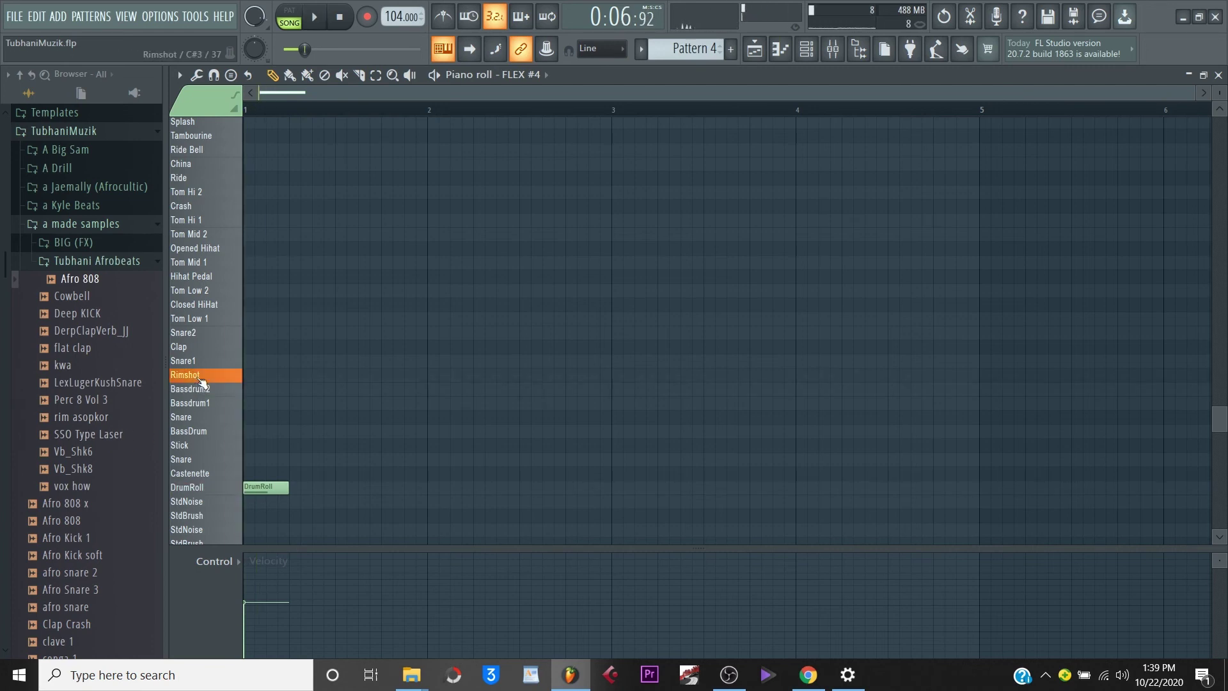
Add one-step Bassdrum2 and Clap notes at steps 8 and 9 of bar 1, with higher velocity than the drum roll.
key(space)
click(323, 390)
key(space)
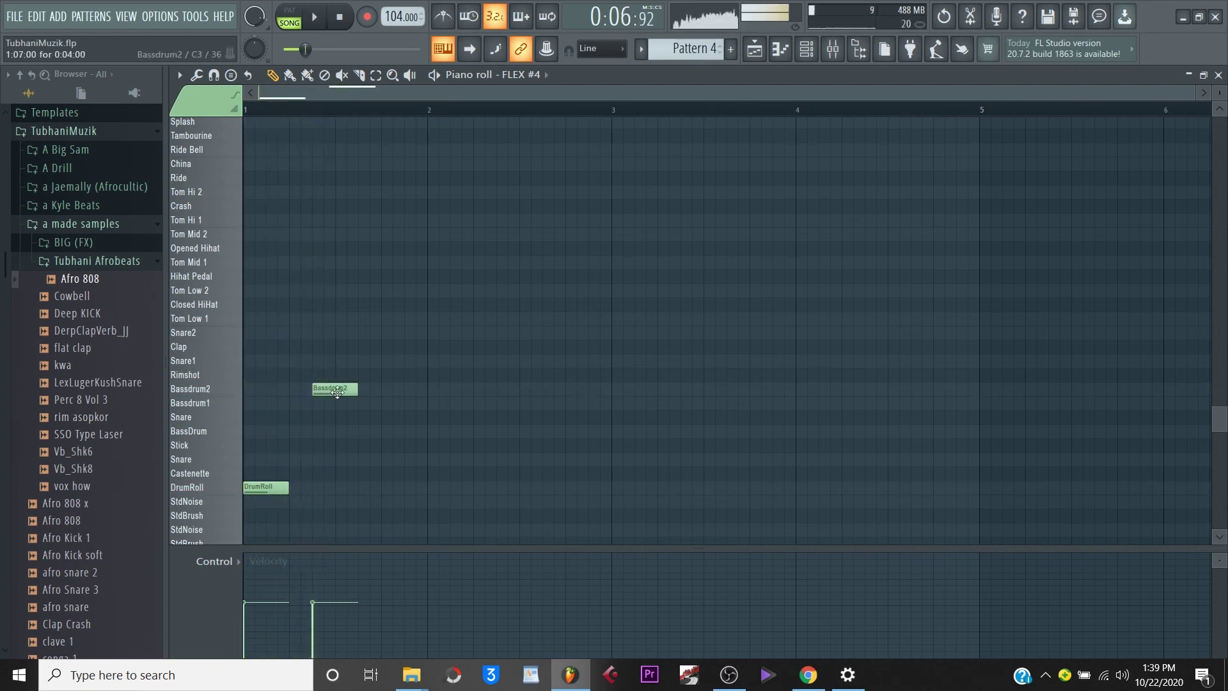
key(space)
drag(327, 391, 348, 394)
key(space)
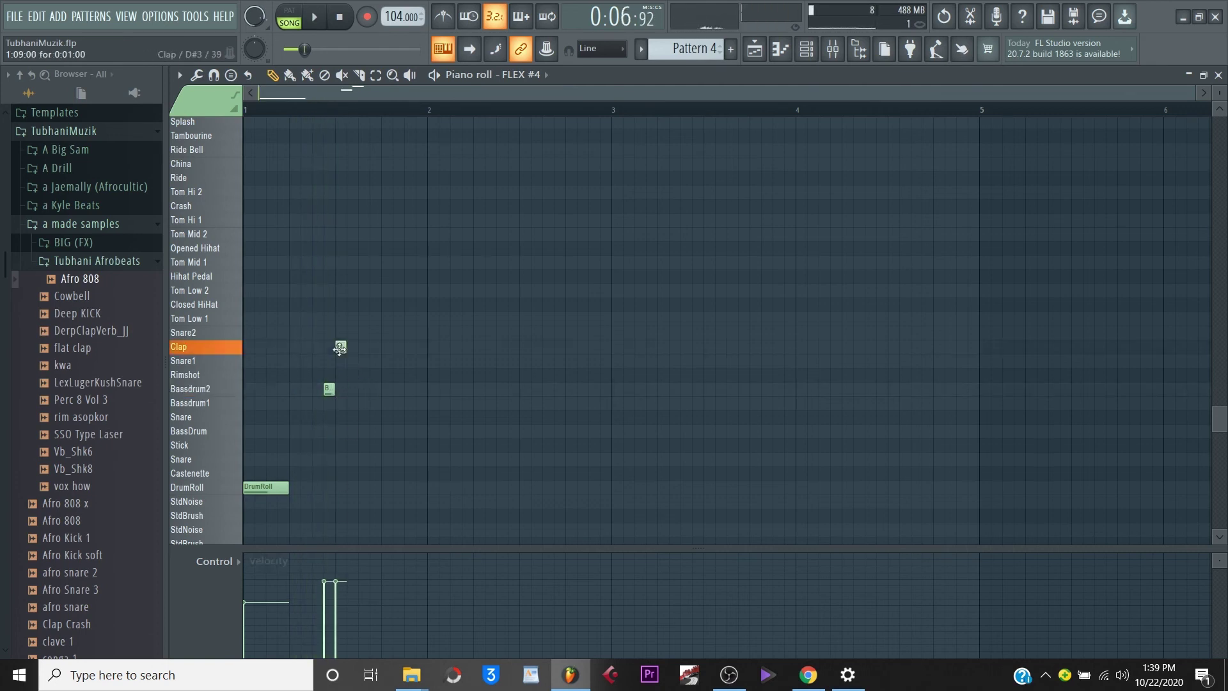
Move the Clap note to Snare1, add a second one-step Snare1 note at step 11 of bar 1, and audition the fill.
key(space)
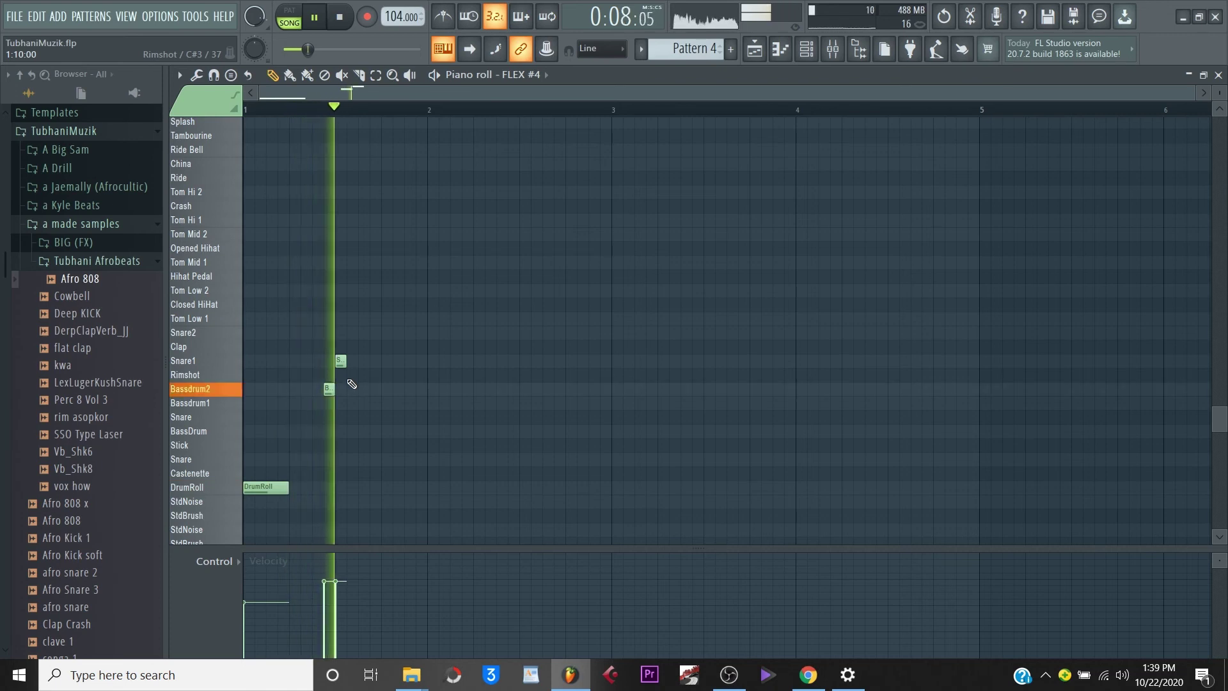
key(space)
key(space)
click(362, 361)
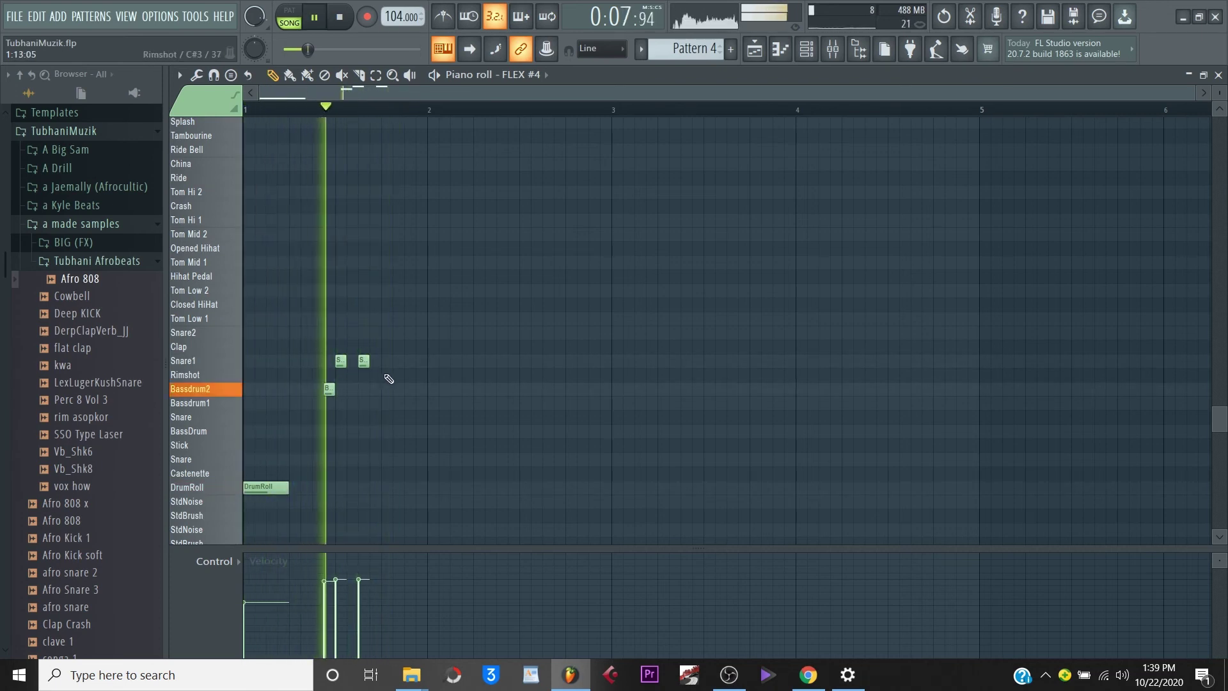
key(space)
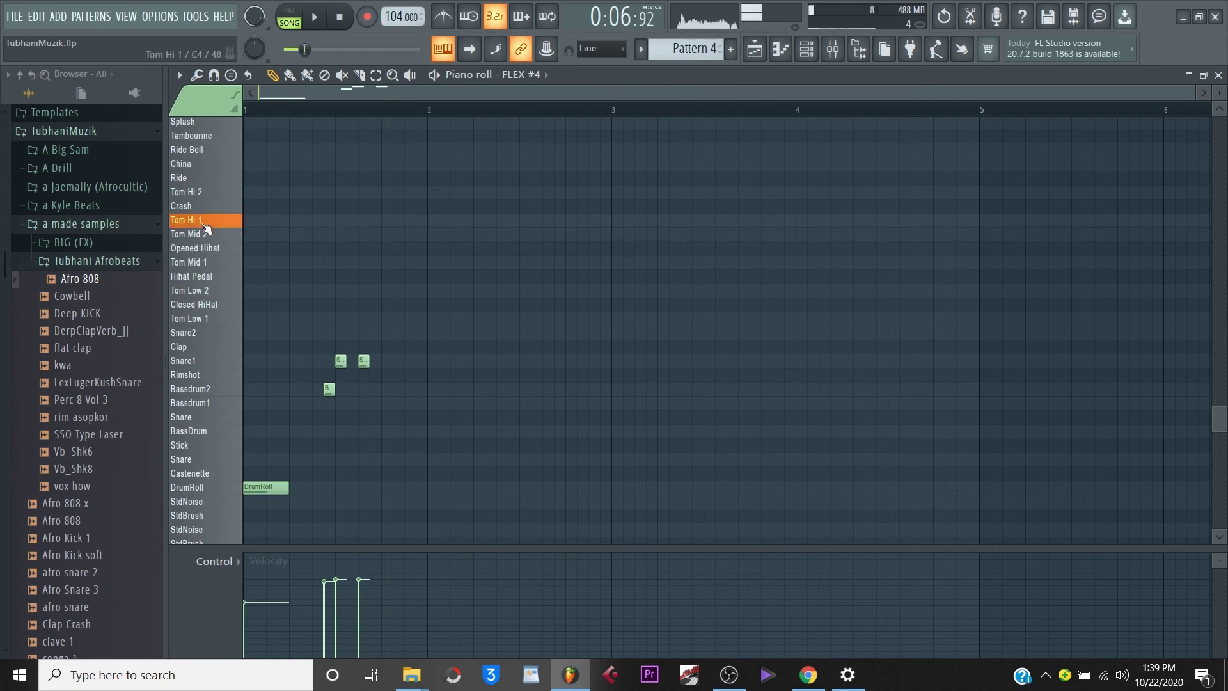
Try a descending run of one-step tom notes from Tom Hi 2 to Tom Mid 1 at steps 13 to 16 of bar 1.
key(space)
click(386, 220)
key(space)
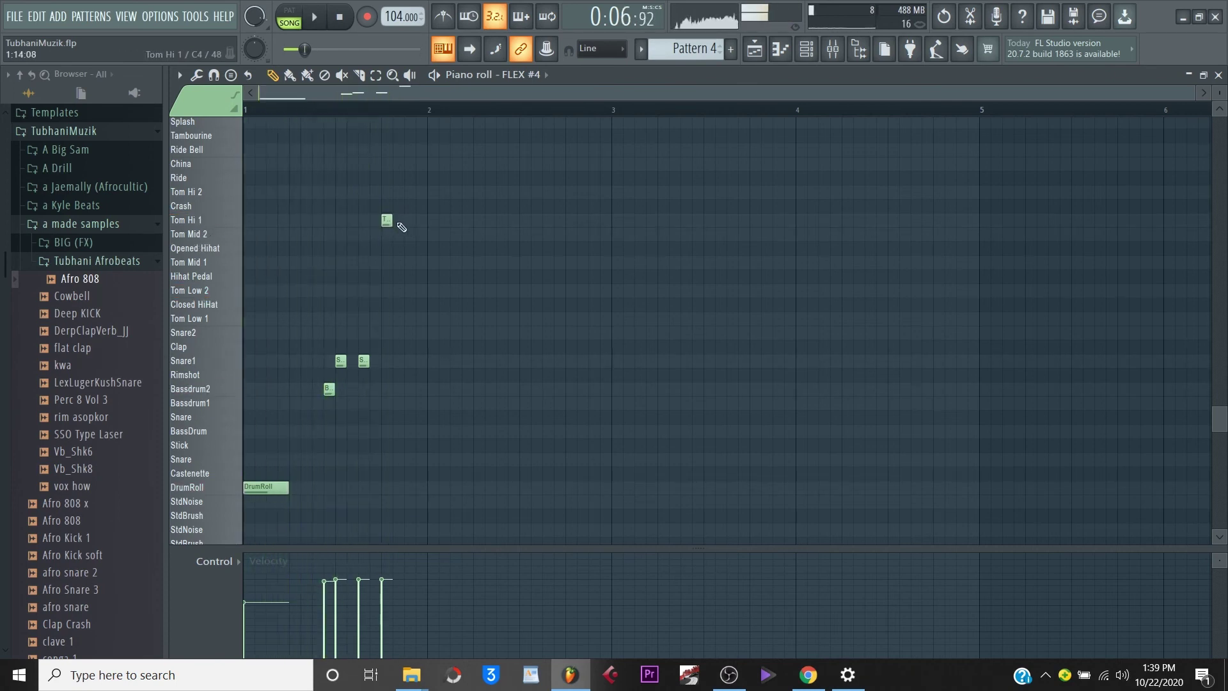
key(space)
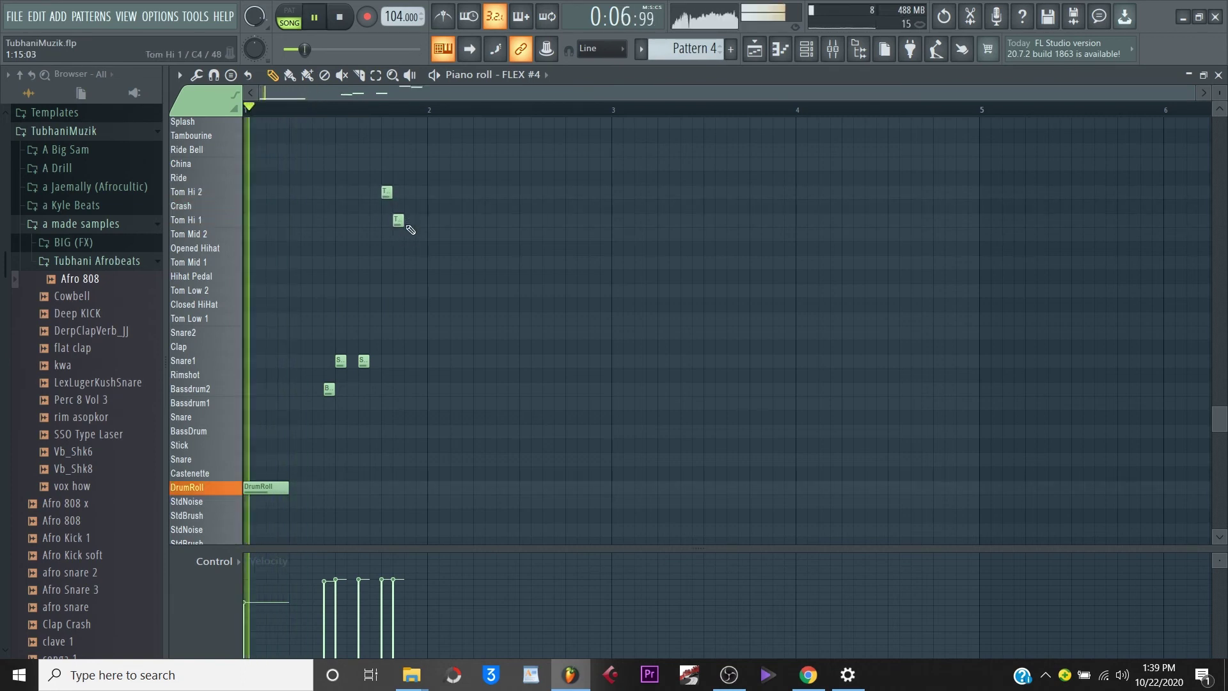
click(410, 234)
key(space)
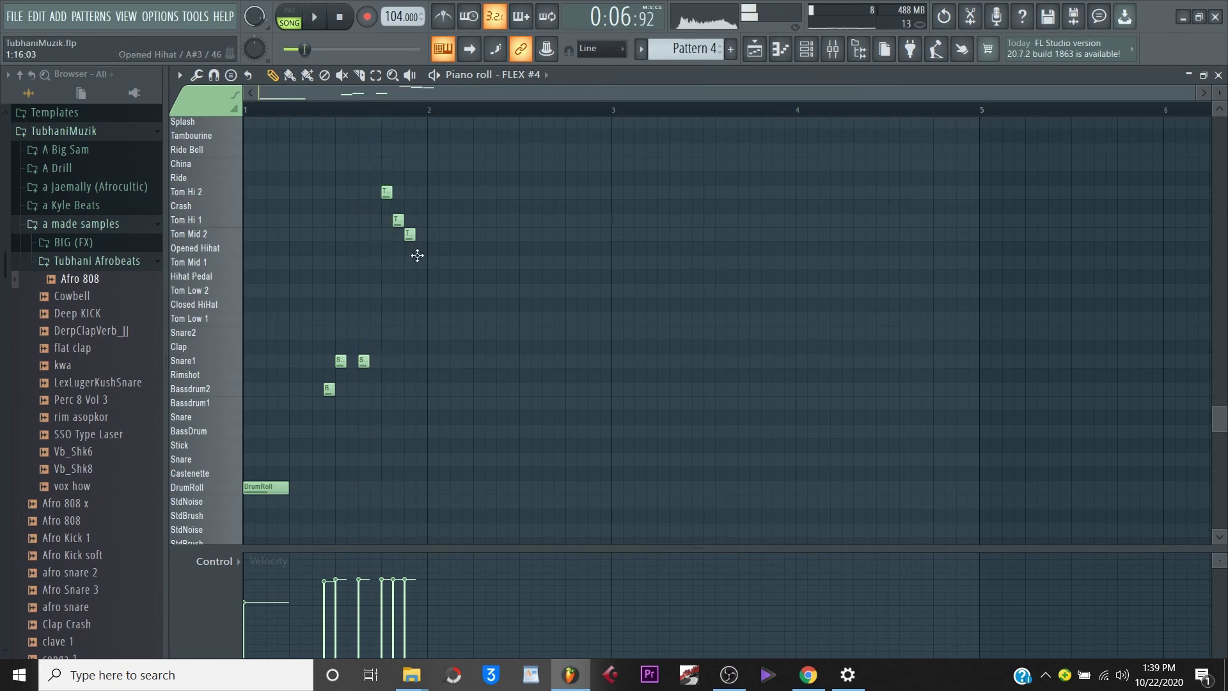
key(space)
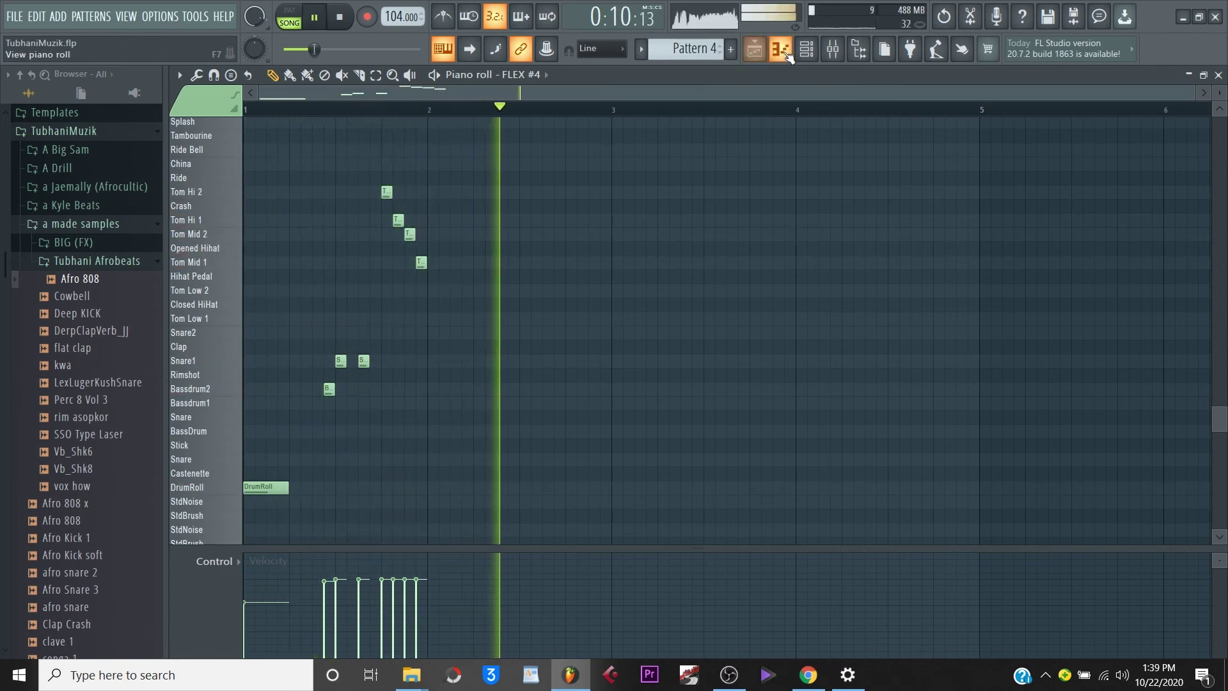
Delete all the tom notes from the fill during playback.
right_click(421, 263)
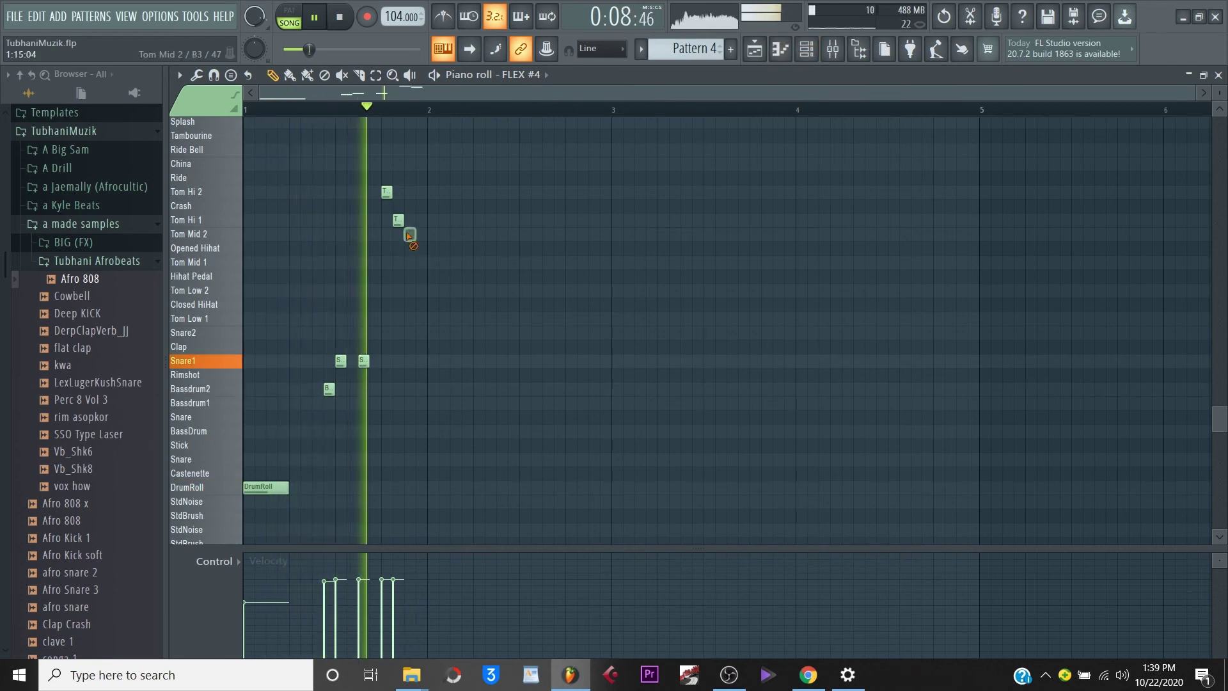
right_click(409, 234)
drag(386, 192, 386, 234)
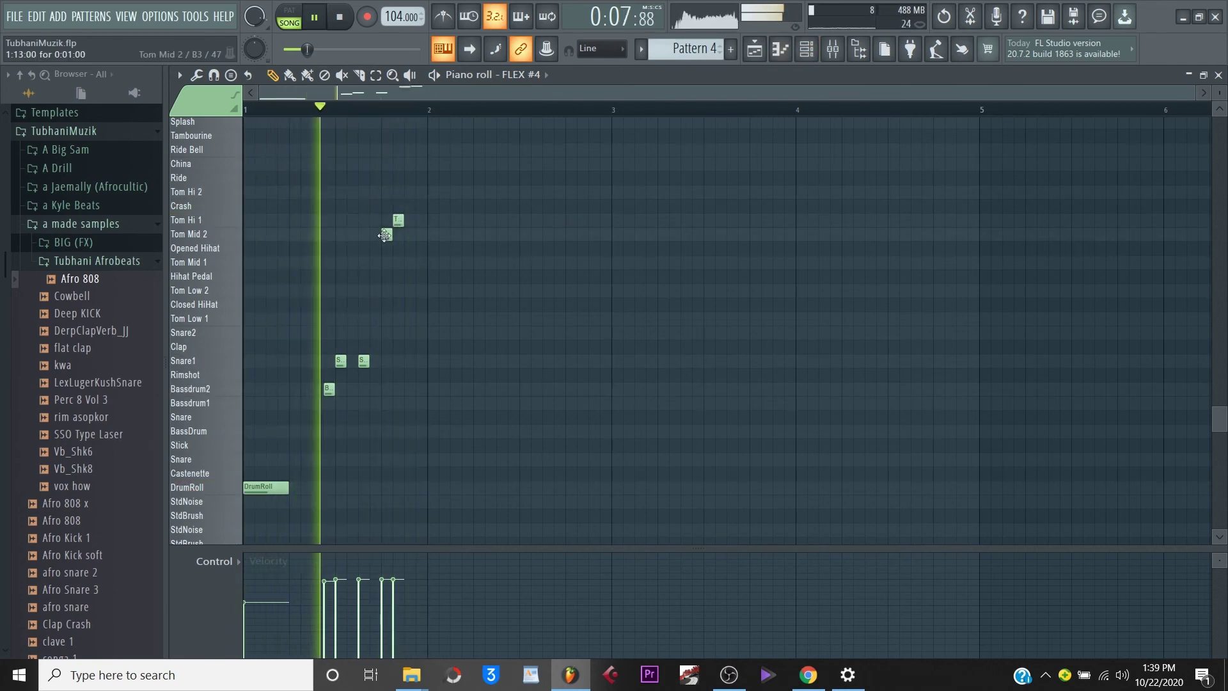
right_click(386, 234)
right_click(398, 220)
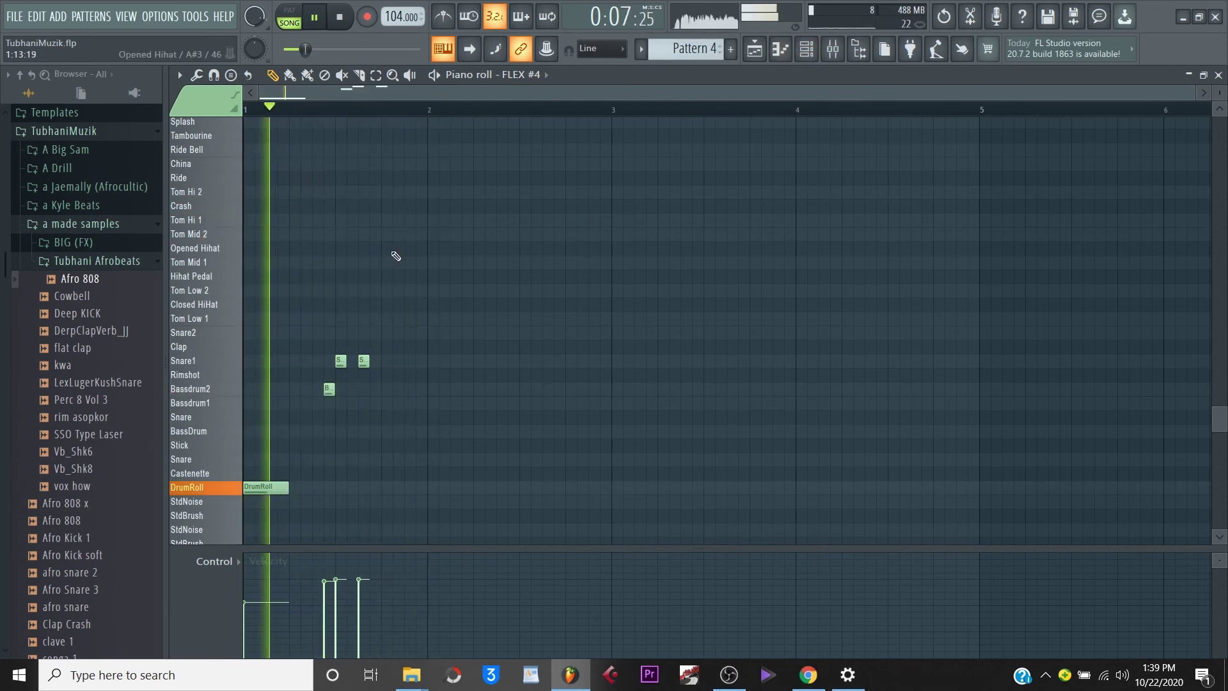
key(space)
Add one-step Snare2 notes at steps 13 and 15 of bar 1 and play the fill in the song.
key(space)
right_click(410, 360)
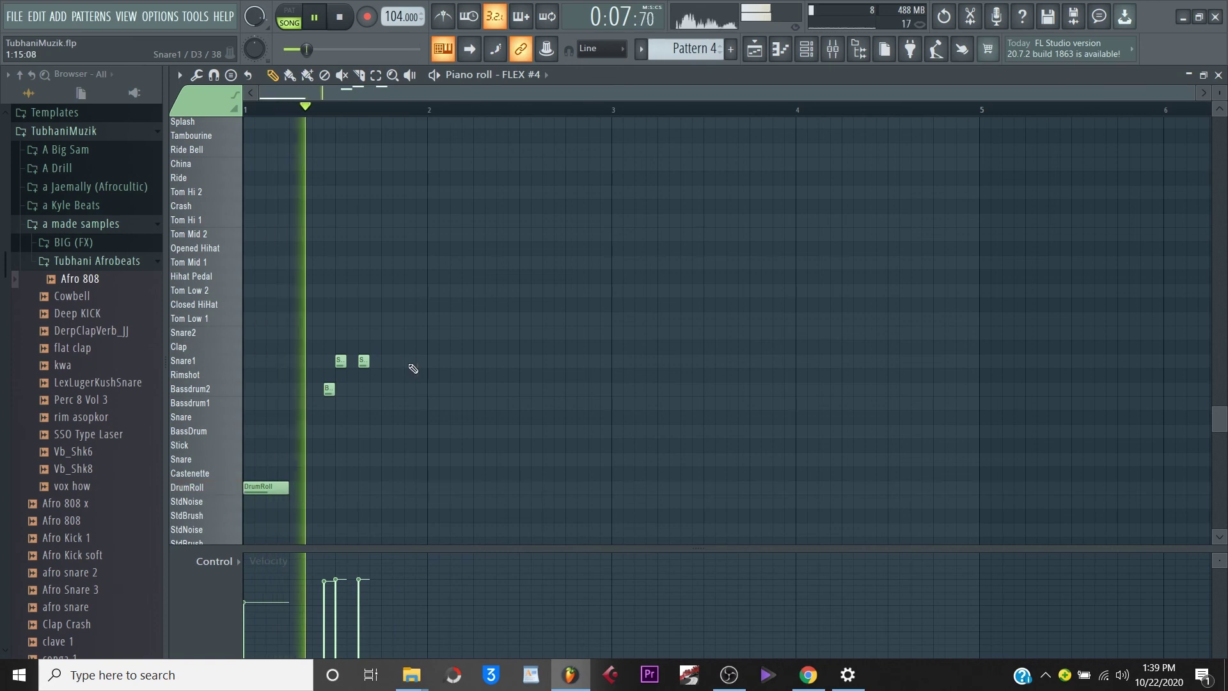
key(space)
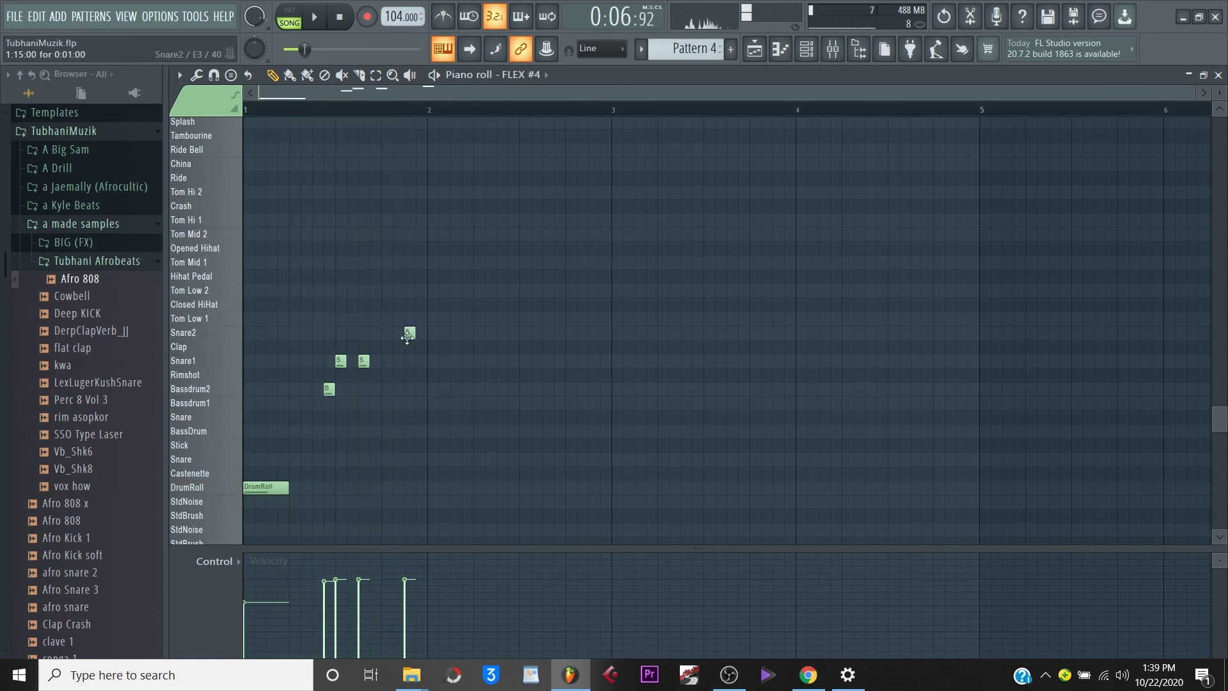
key(space)
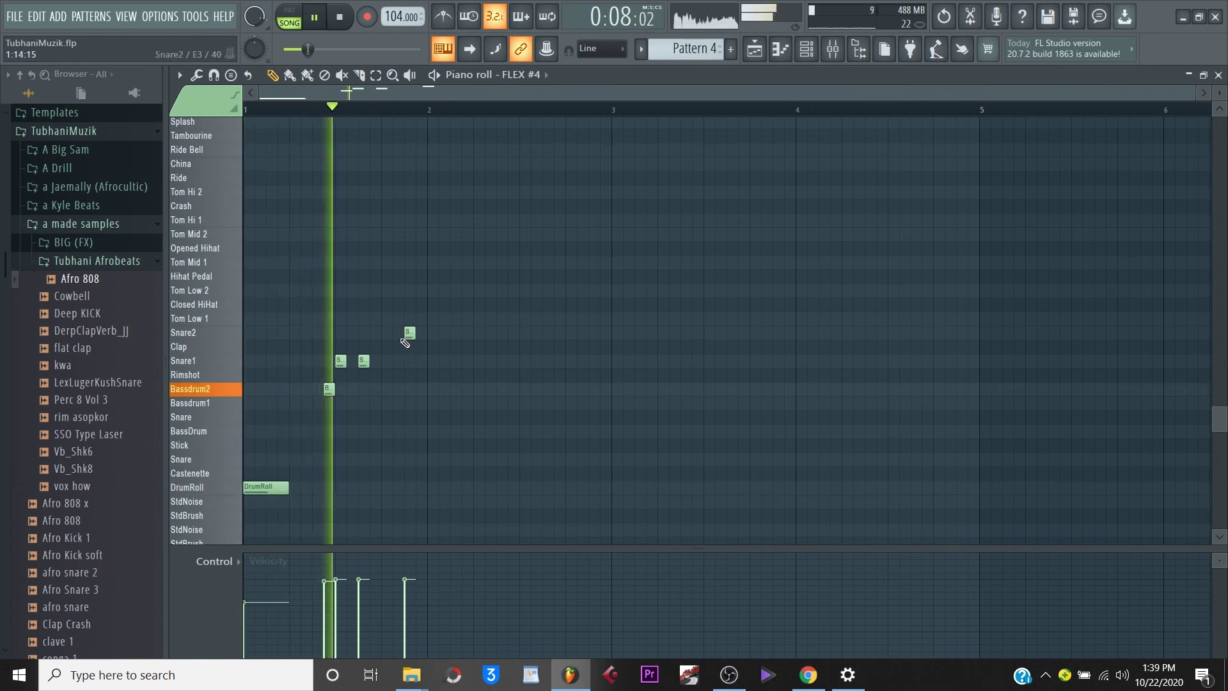
click(386, 332)
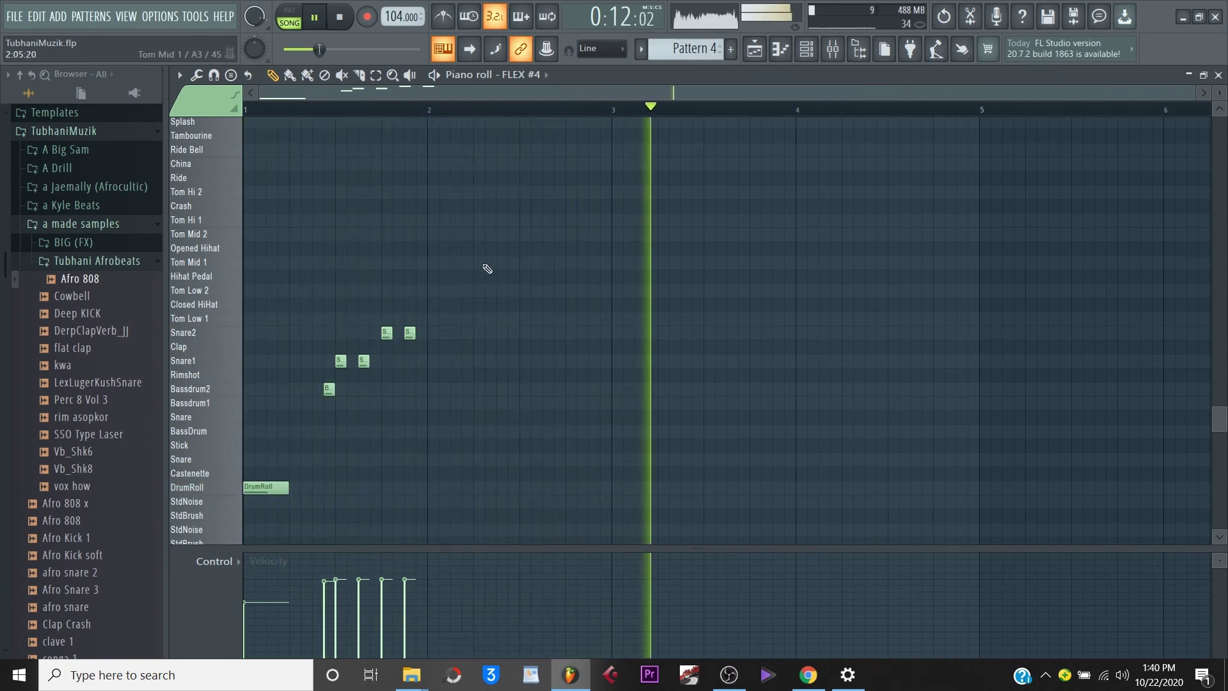
key(space)
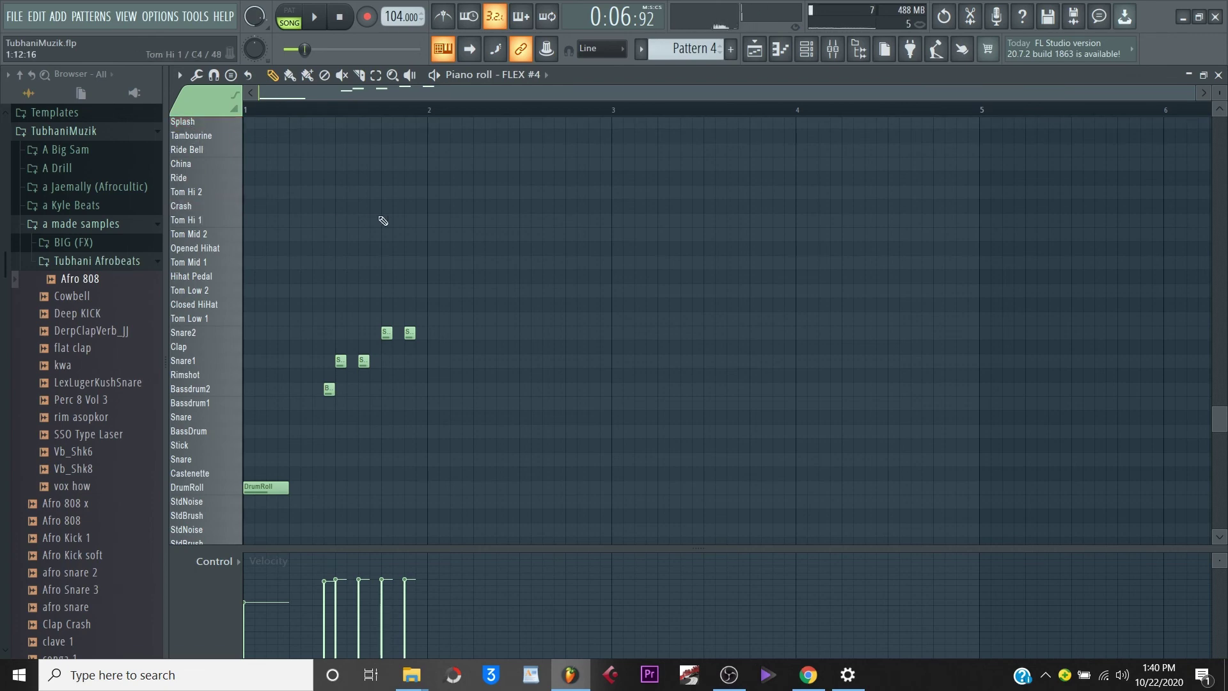
Add a one-step Crash note at the start of bar 2 and check the Pattern 4 clip in the playlist.
key(space)
click(754, 49)
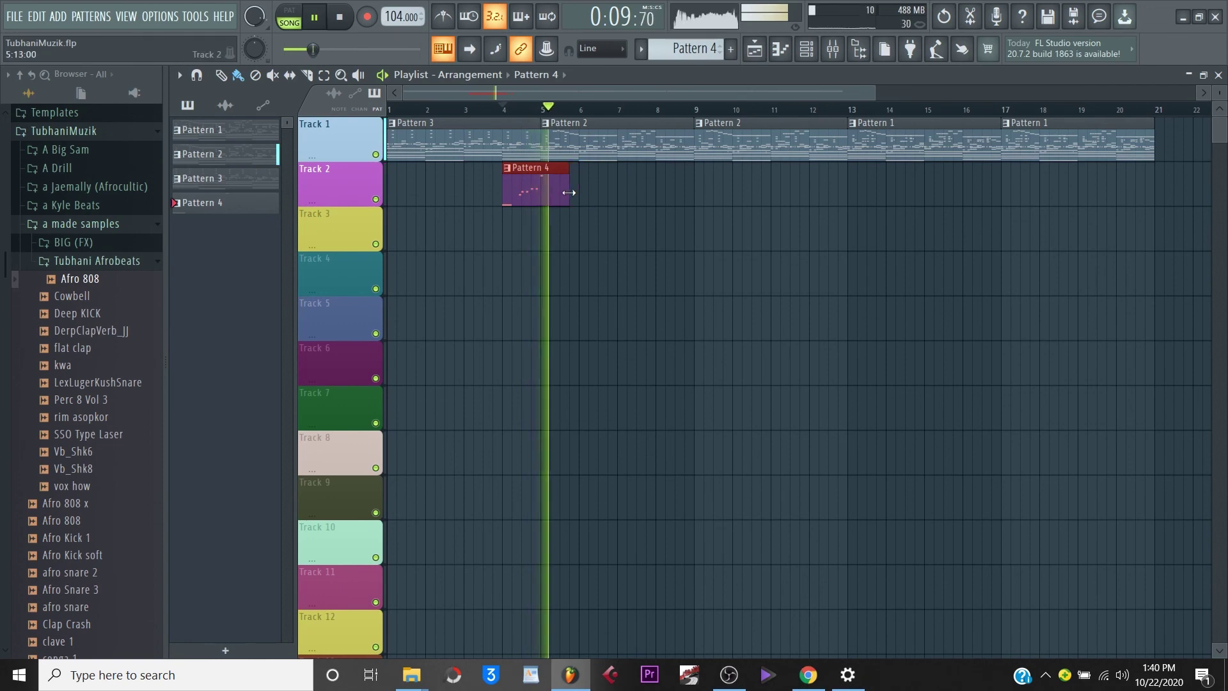
key(space)
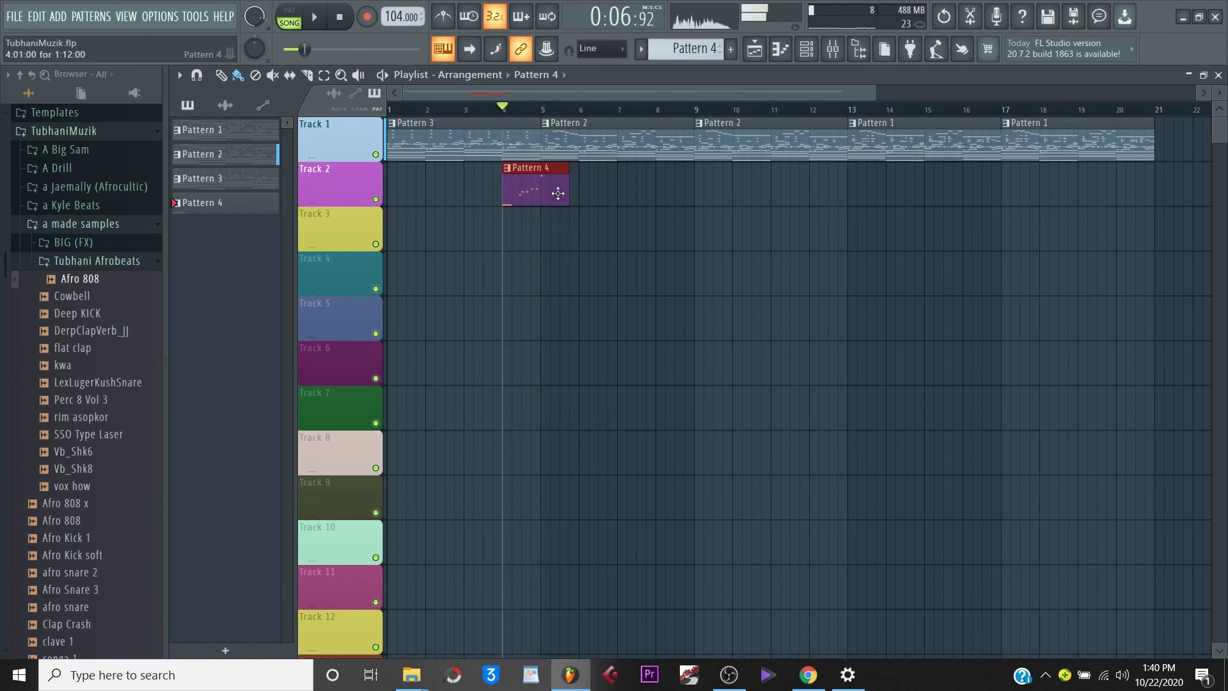
double_click(541, 190)
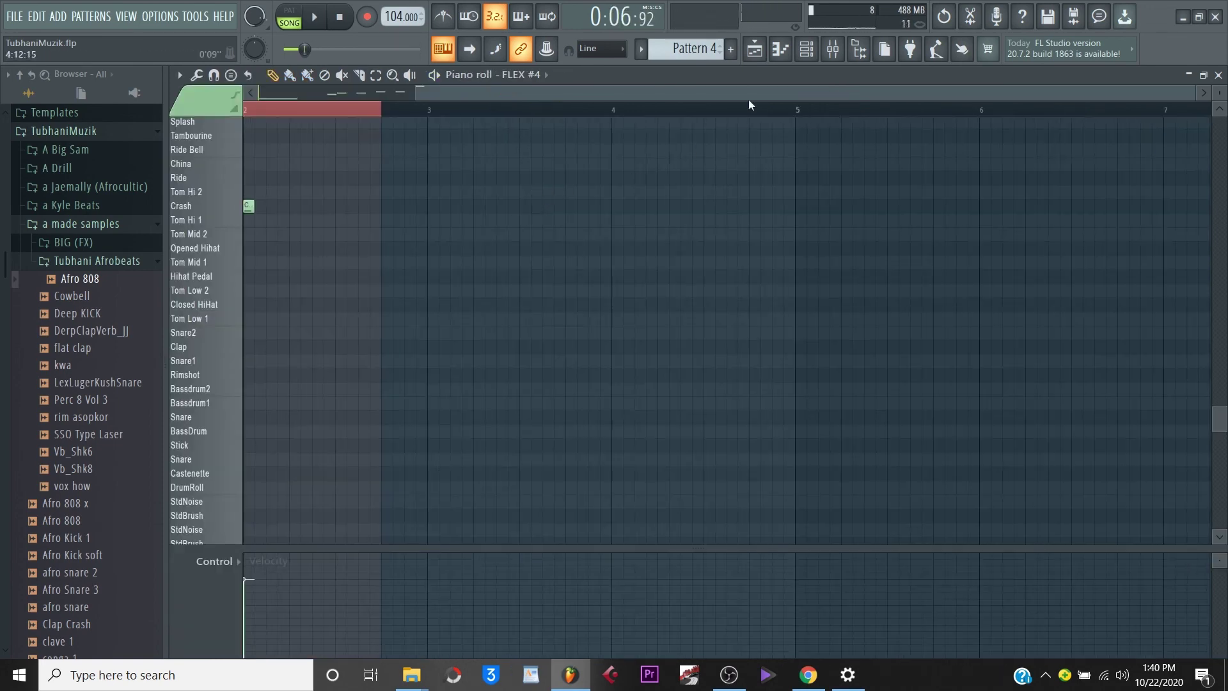
Load Fruity Reeverb 2 in the first effect slot of FLEX #4's mixer track, Insert 11.
click(806, 55)
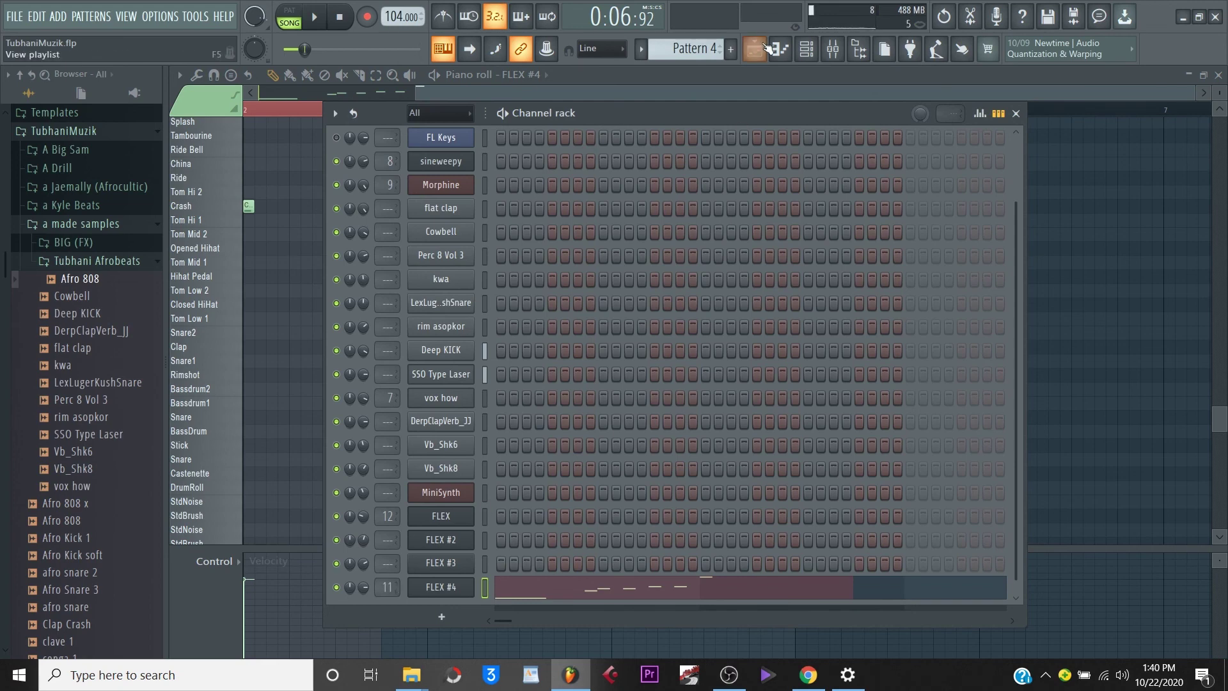
click(833, 51)
click(1058, 125)
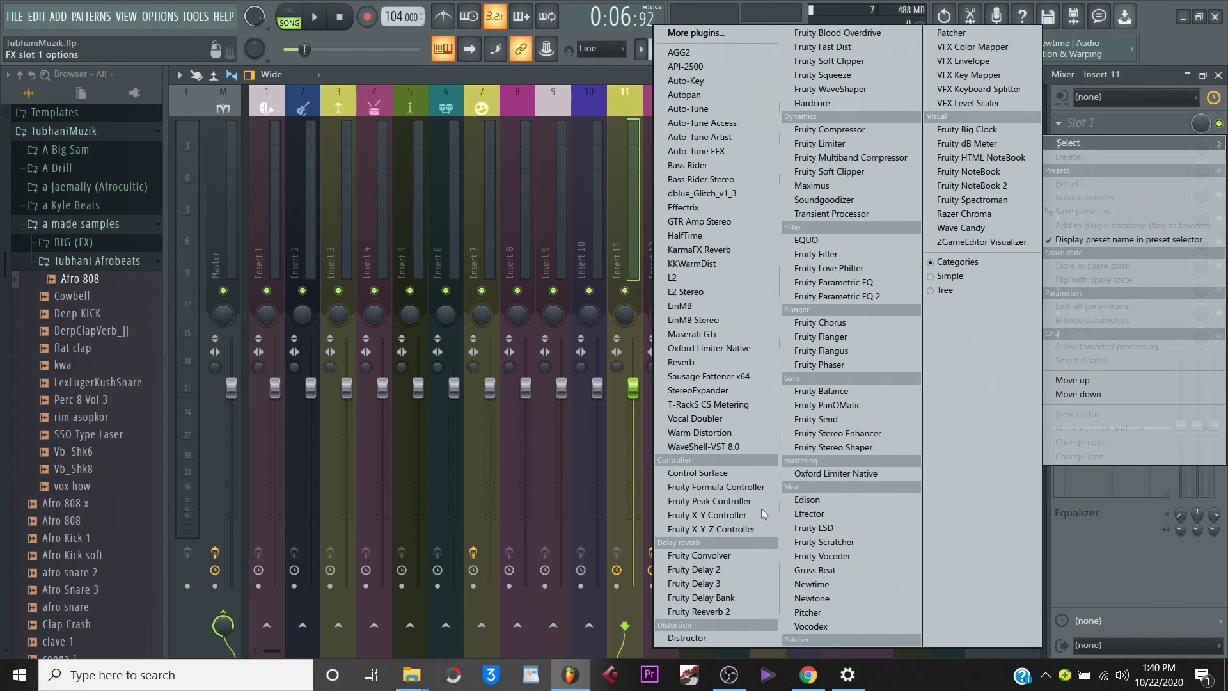
click(697, 612)
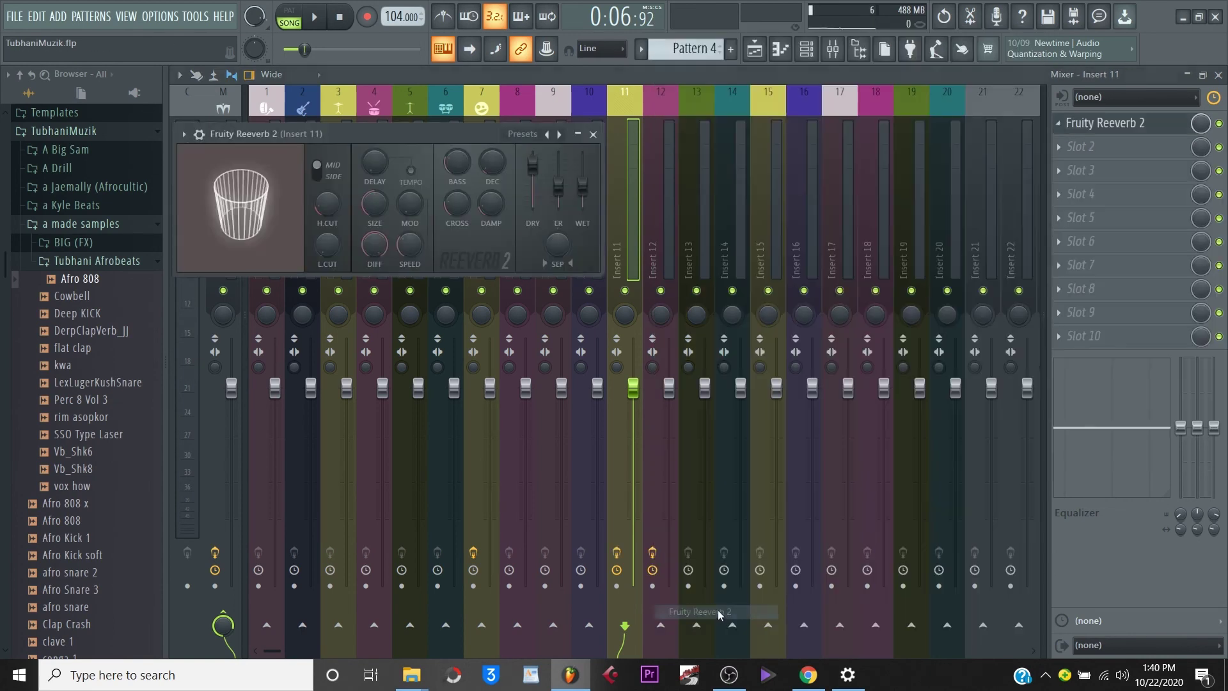
Audition reverb presets such as Cathedral, settle on Default, and lower Insert 11's 63 Hz low EQ band to -18.0.
key(space)
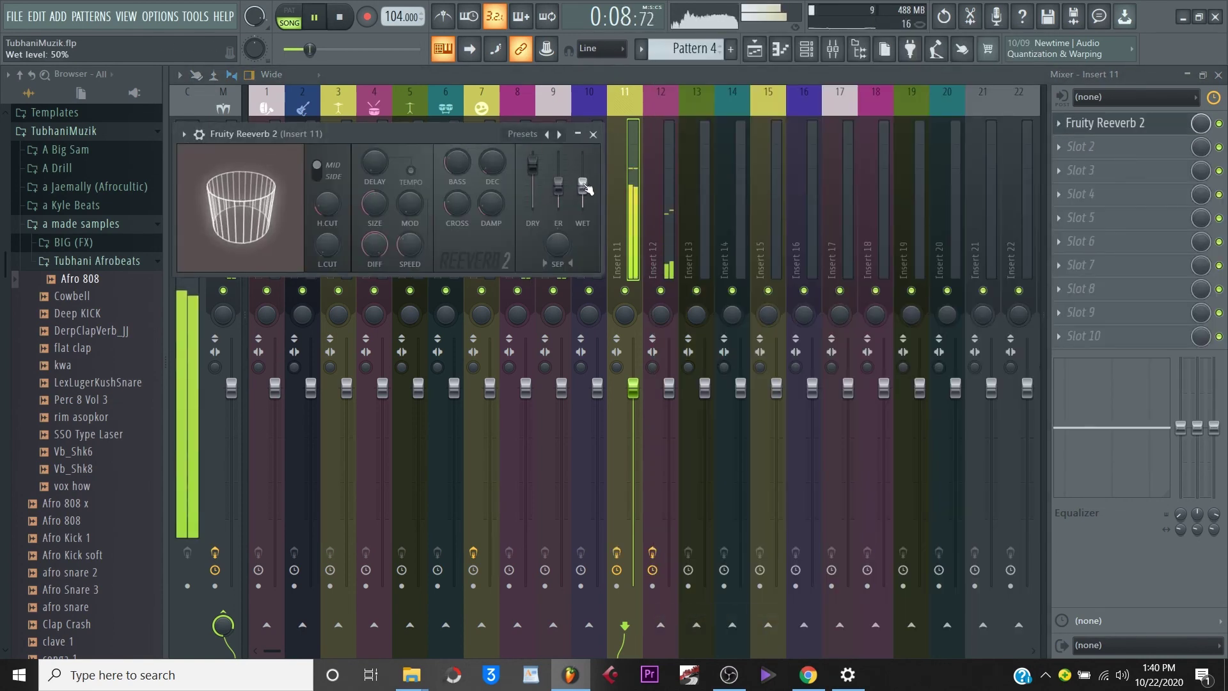
click(560, 135)
click(560, 134)
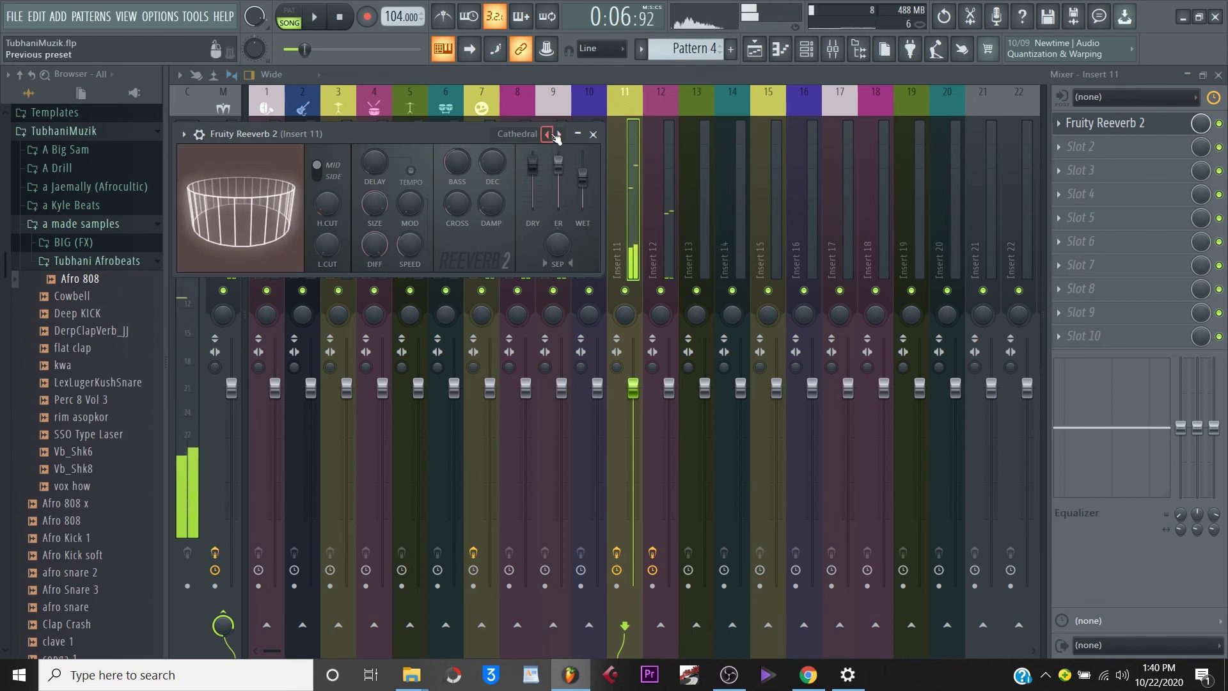
click(558, 135)
click(559, 135)
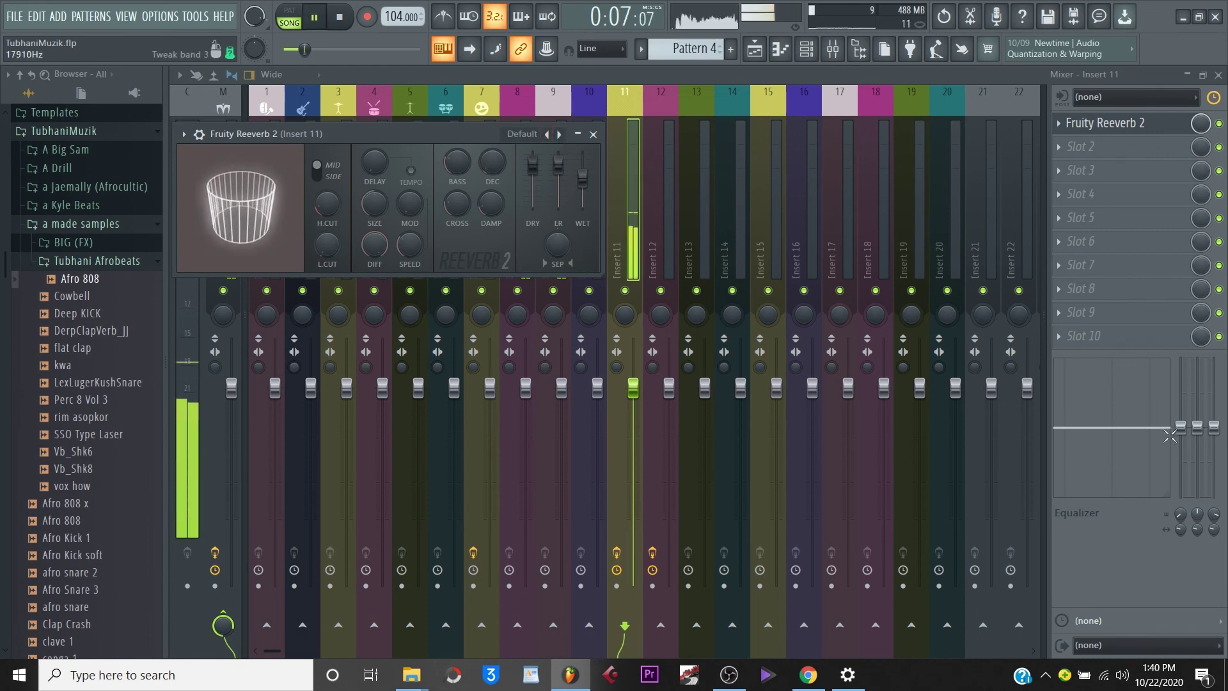
drag(1180, 428, 1181, 501)
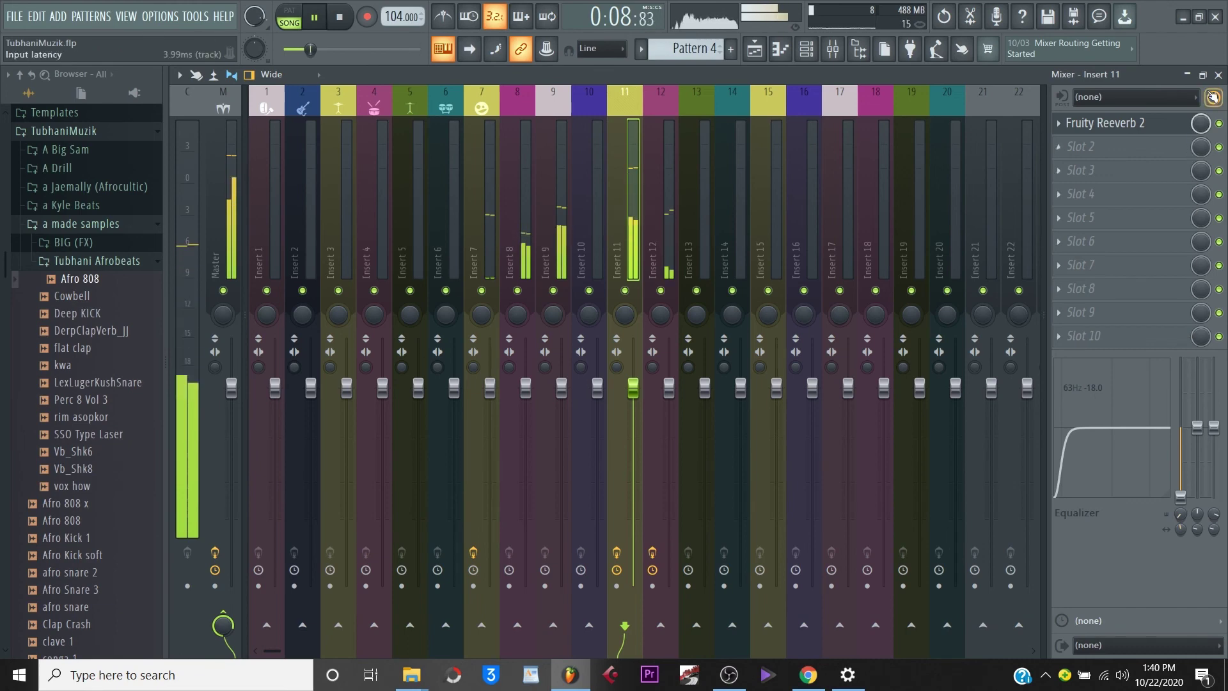
click(1219, 75)
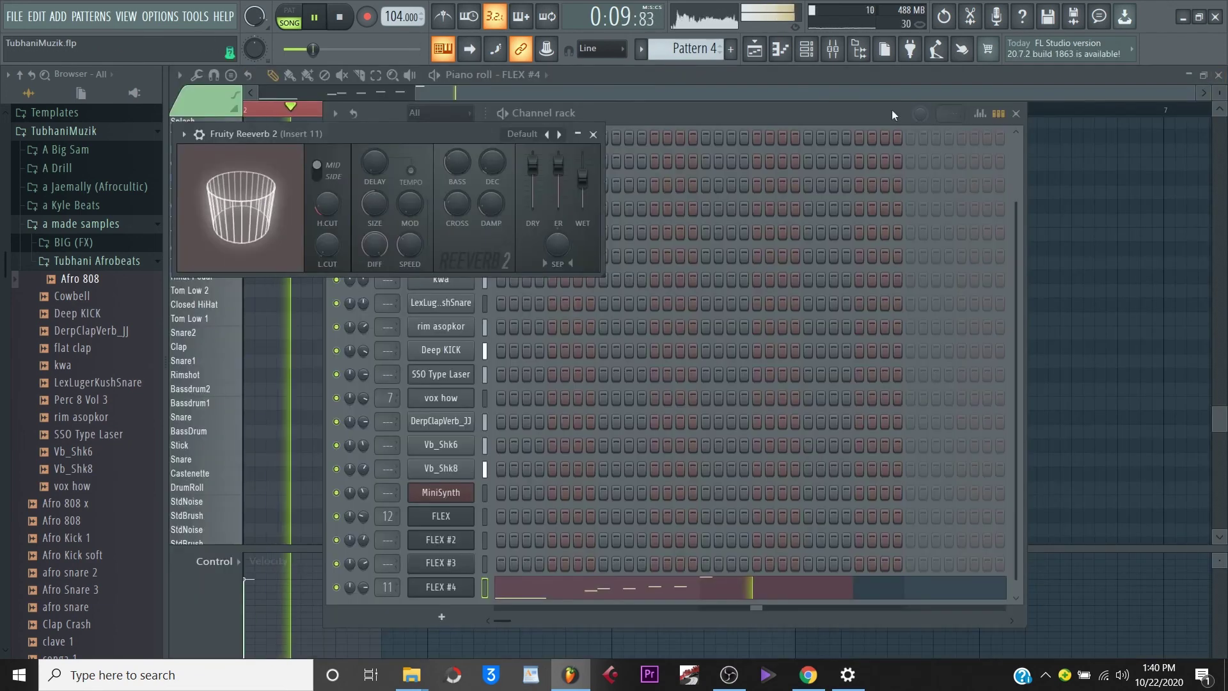
Place a second Pattern 4 clip at bar 12 on Track 2 of the playlist and stop playback.
click(755, 51)
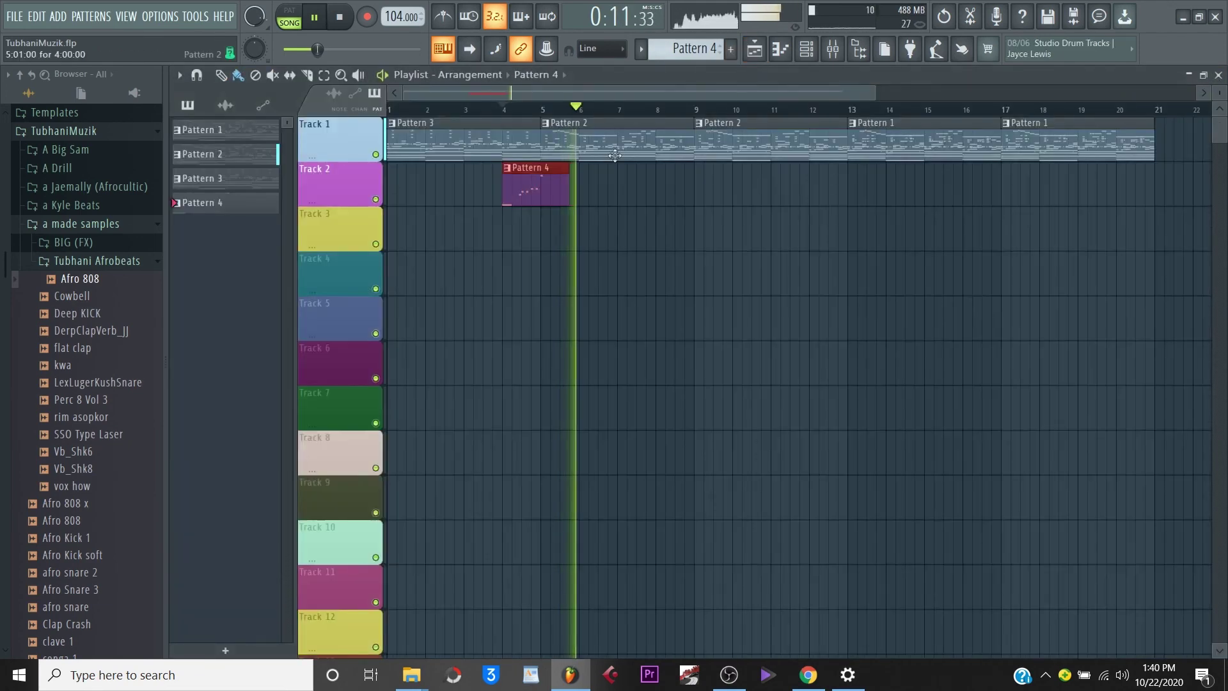
click(807, 189)
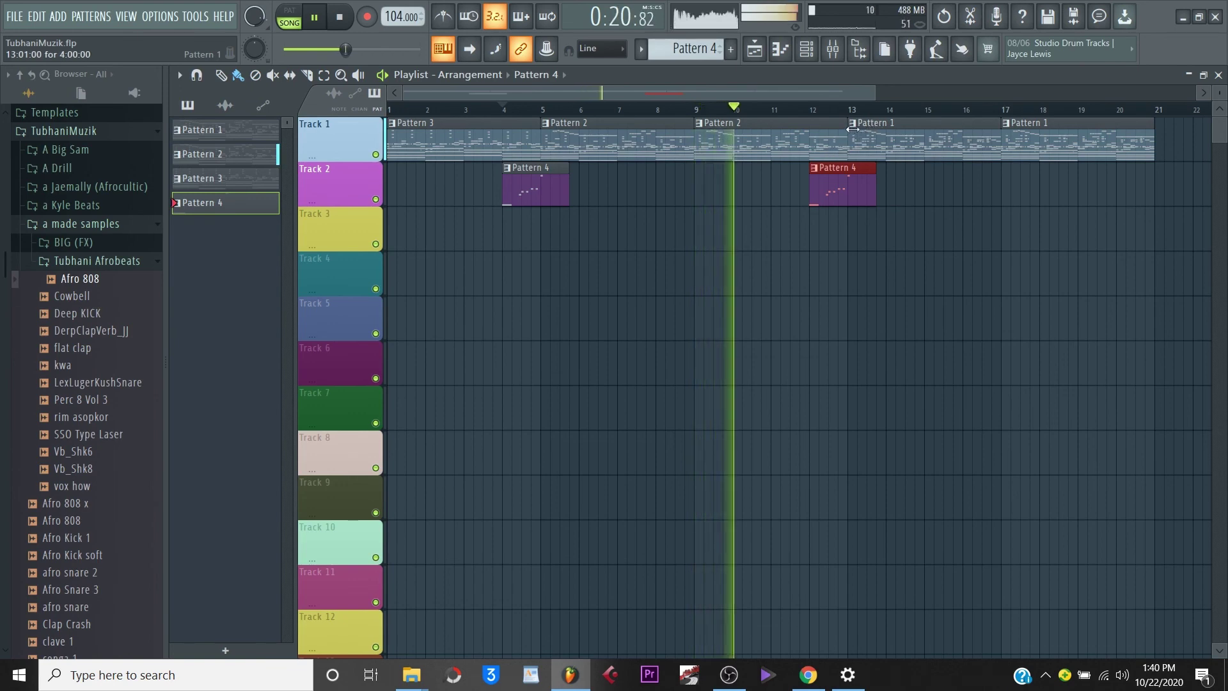
click(341, 19)
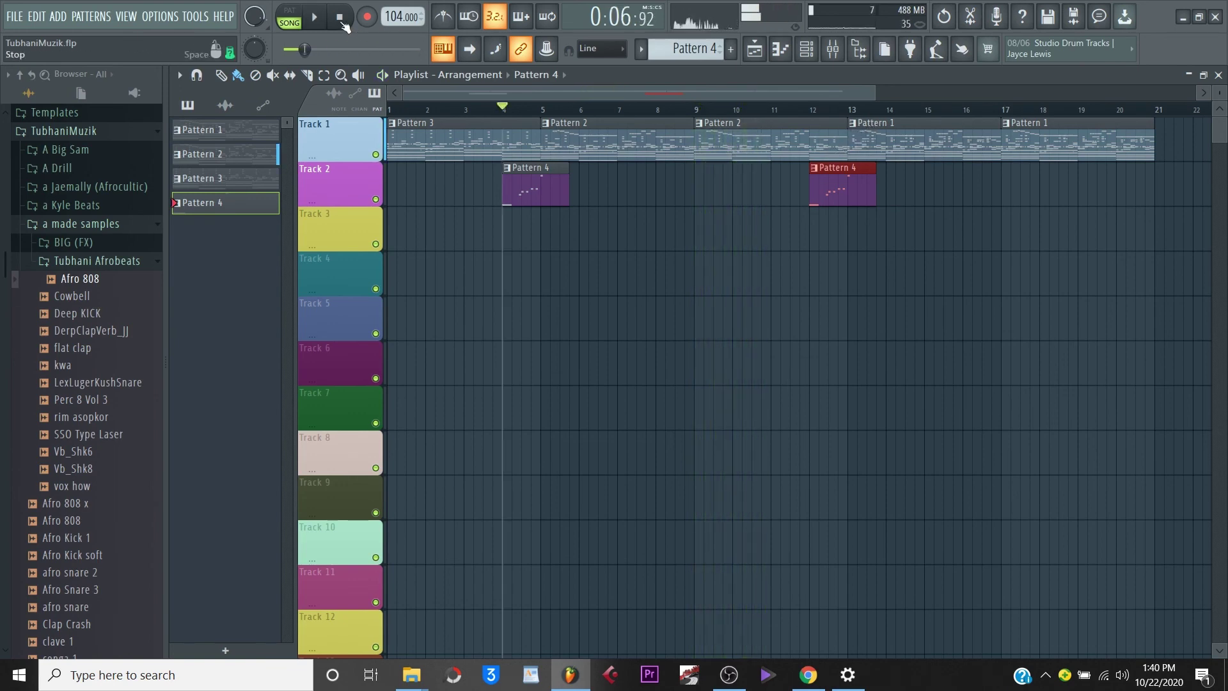
Find the "nayna make me come" sample in the TubhaniProjectKits folder and place it on Track 5 just after bar 4.
click(89, 224)
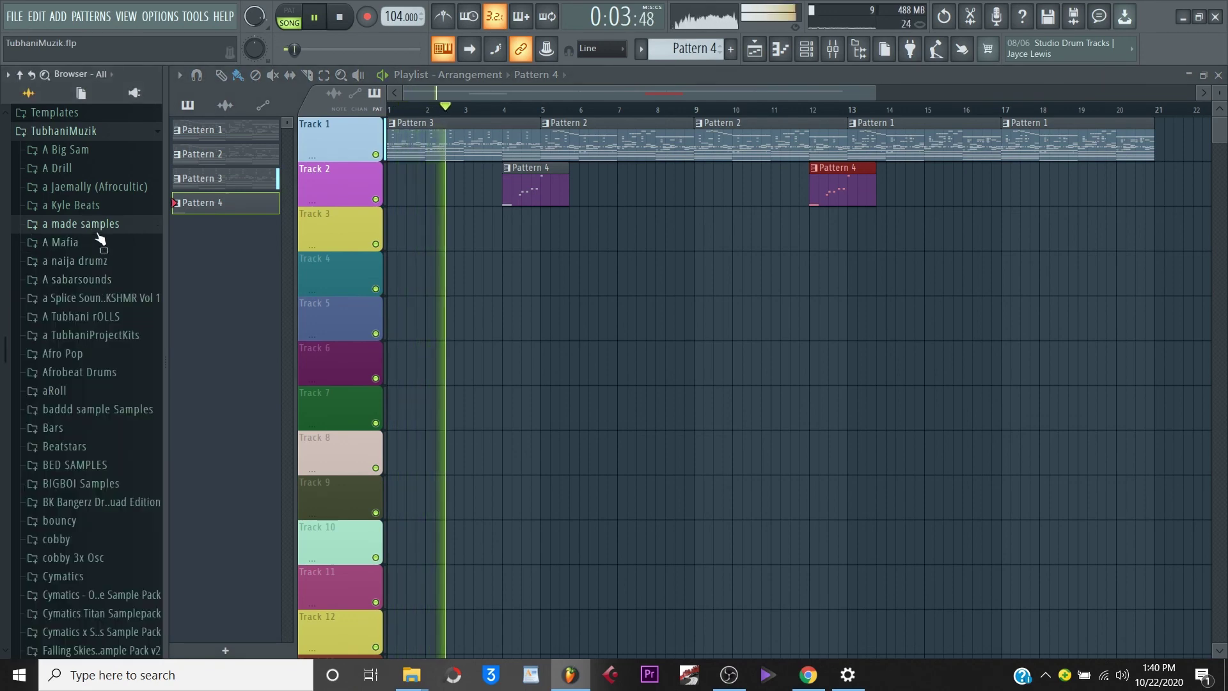
click(102, 337)
key(space)
scroll(93, 380, down, 2)
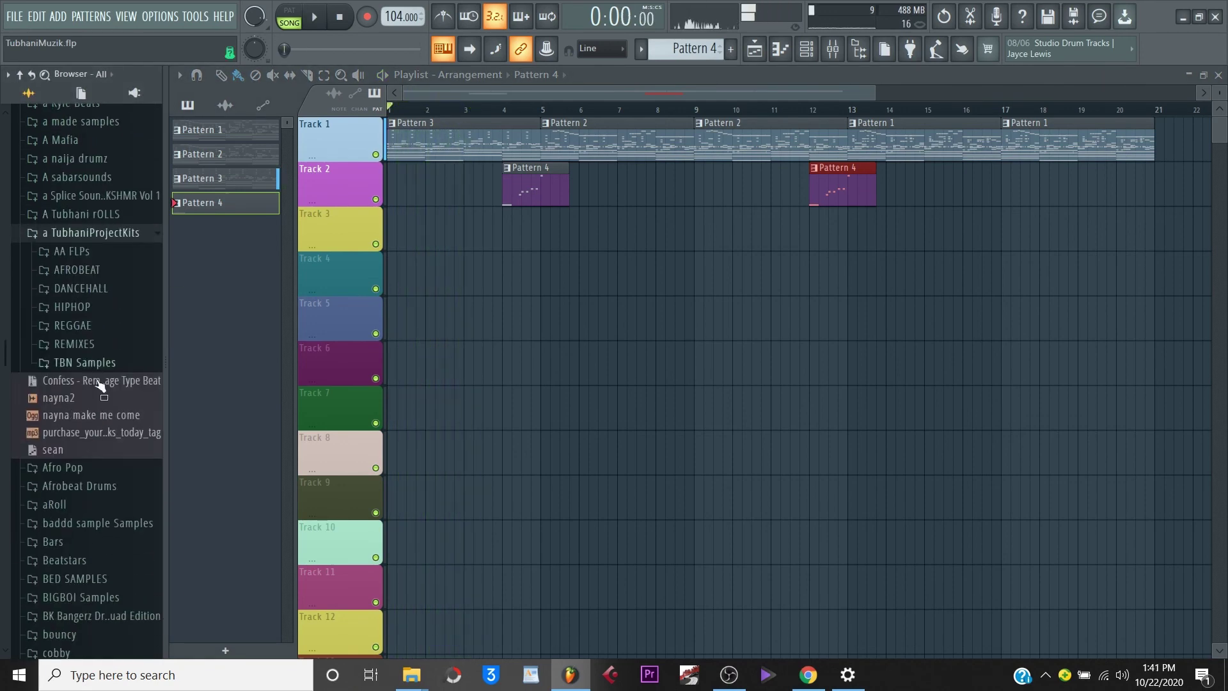
drag(485, 268, 66, 404)
drag(515, 305, 517, 307)
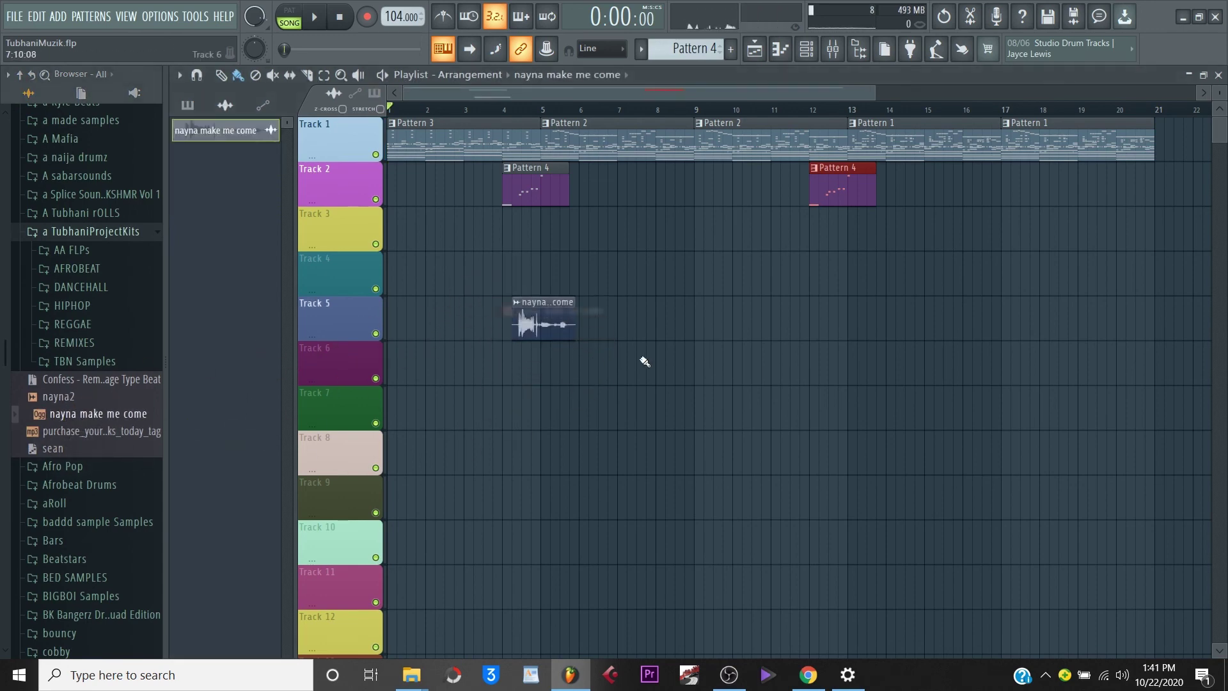
Move the vocal sample clip to Track 4, starting about three quarters through bar 2, and set snapping to none.
drag(875, 94, 529, 94)
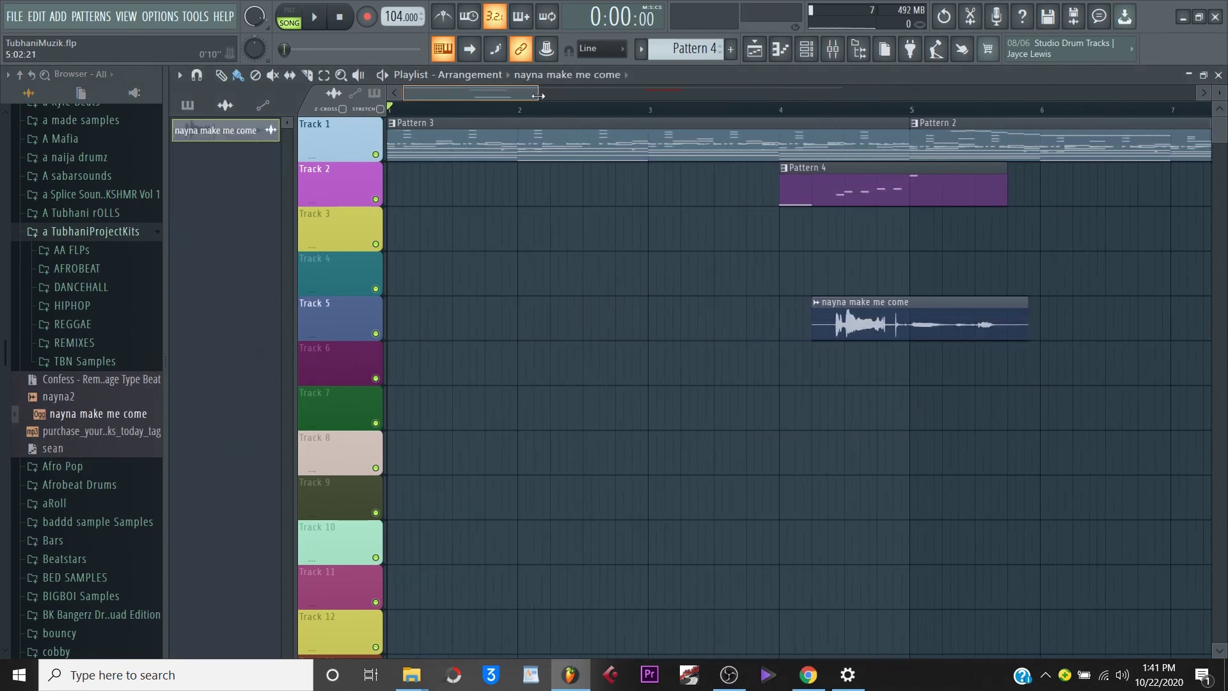
drag(908, 315, 723, 256)
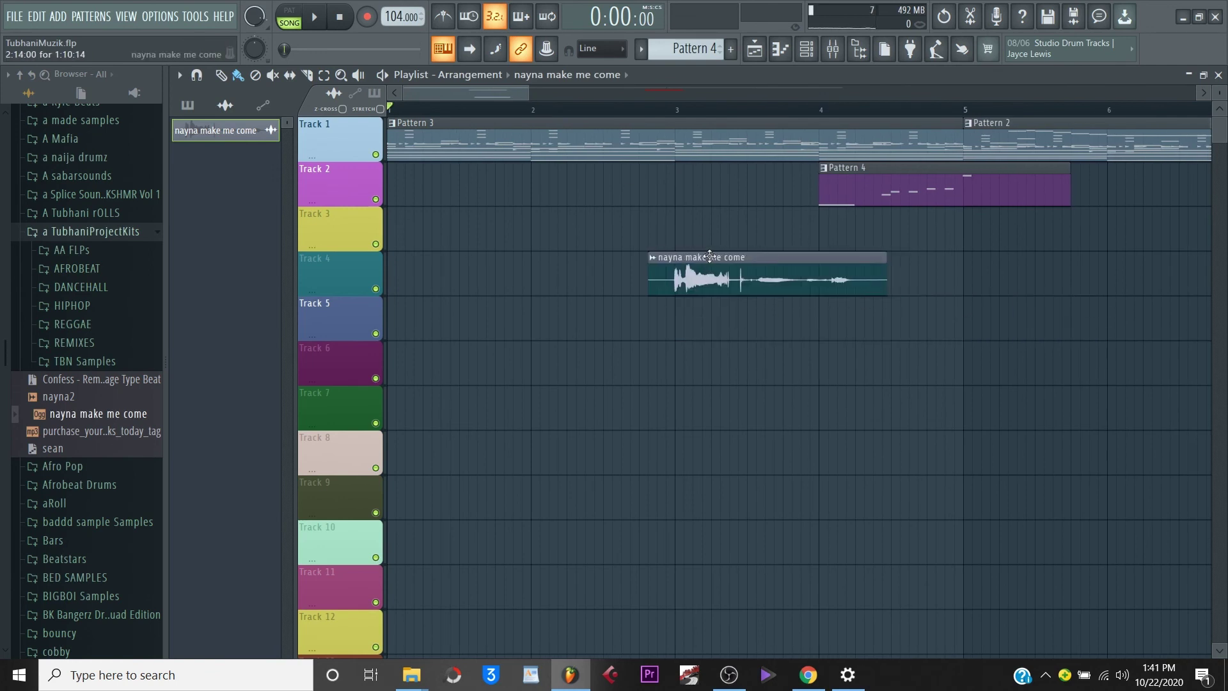
click(601, 48)
click(605, 121)
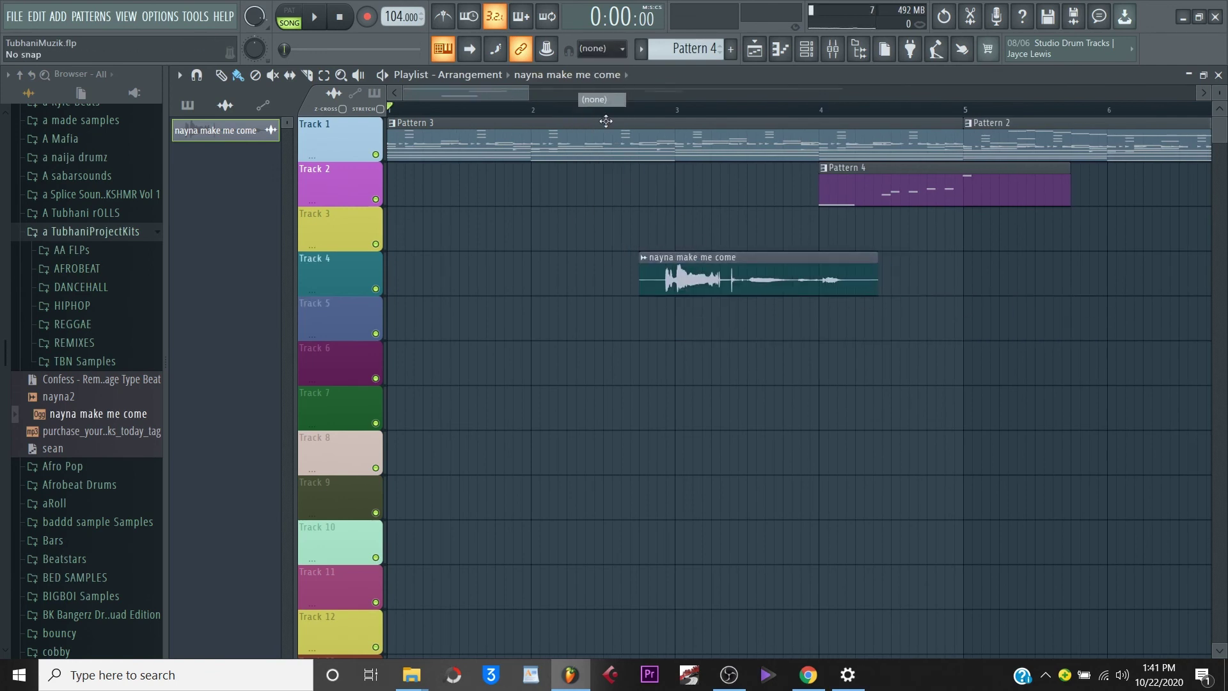
Check the channel settings of the "nayna make me come" clip, close them, and play the arrangement from the start.
double_click(732, 278)
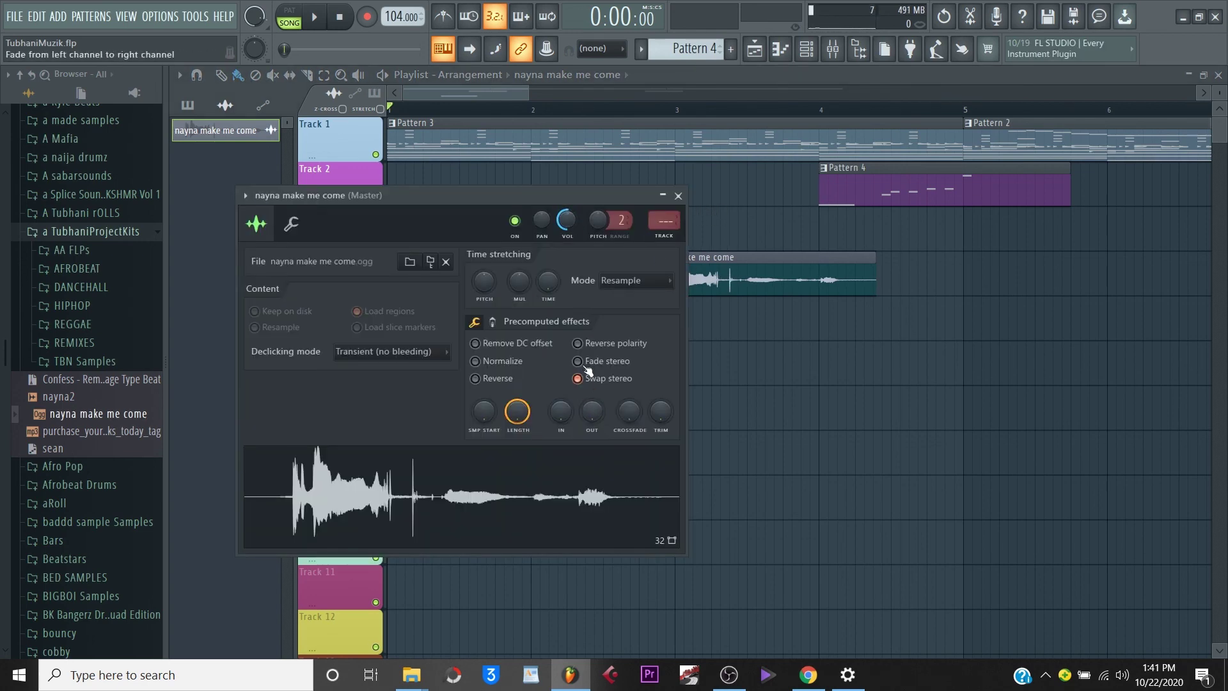
click(678, 195)
key(space)
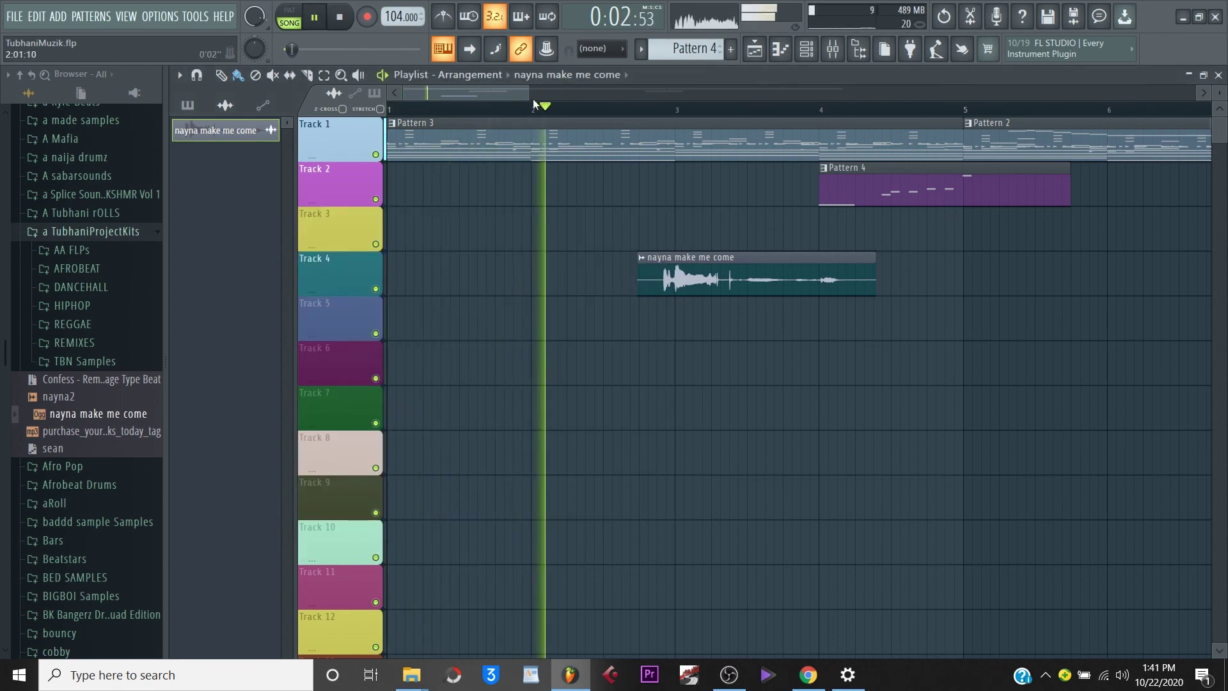
Set snapping to Line, shorten the second Pattern 4 clip on Track 2 to end at bar 13, and stop playback.
drag(528, 93, 947, 98)
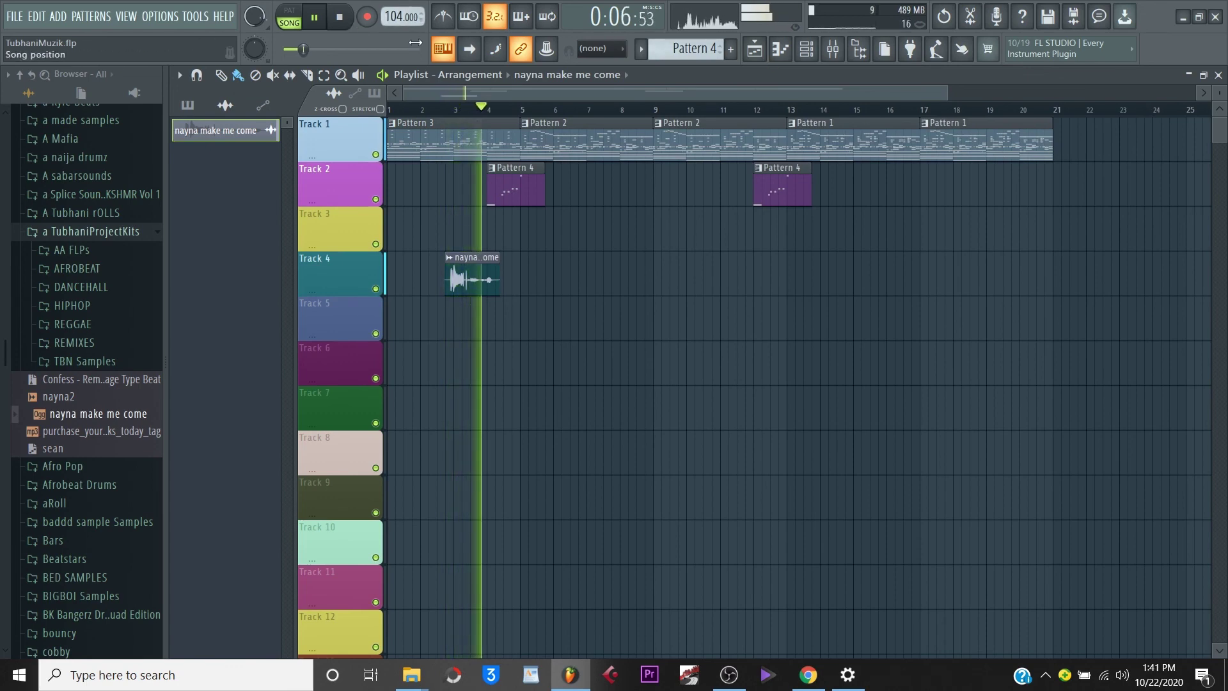
click(599, 49)
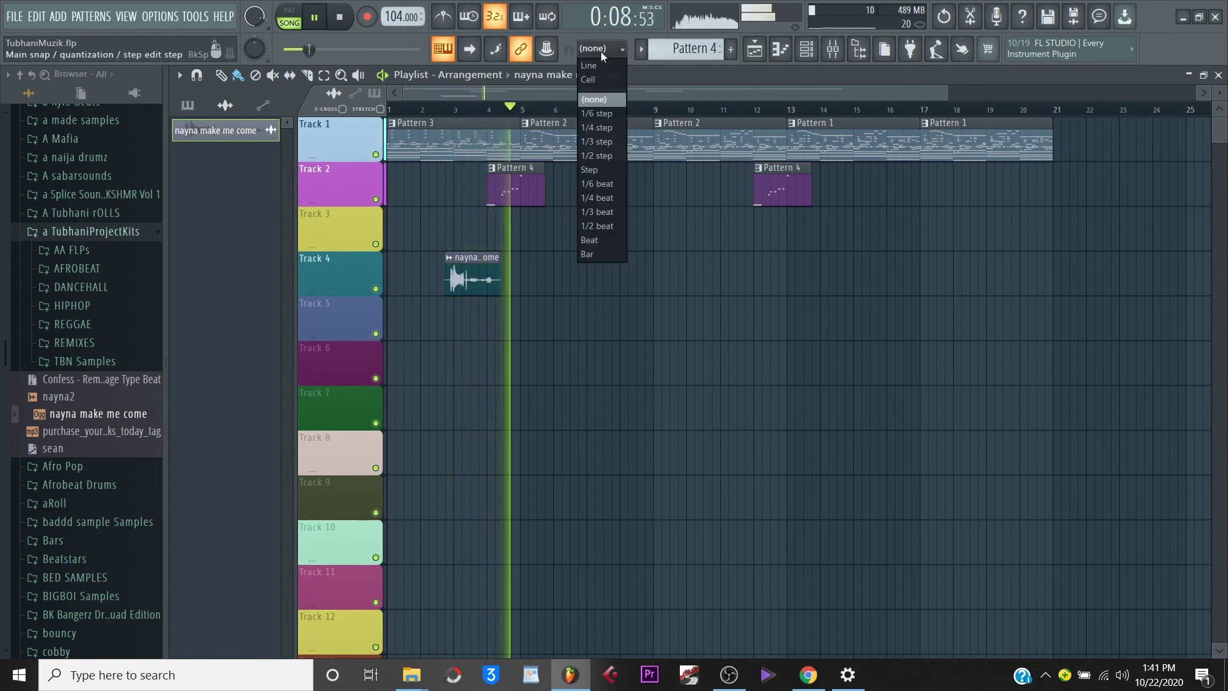
click(598, 70)
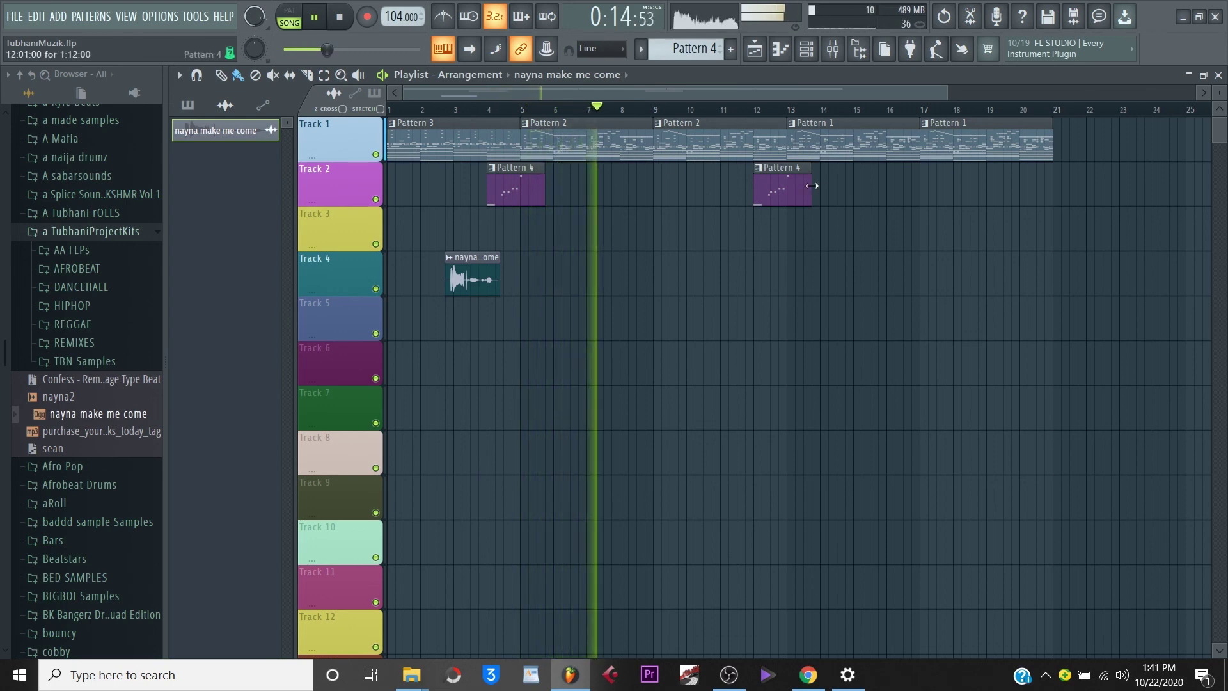
drag(811, 187, 785, 186)
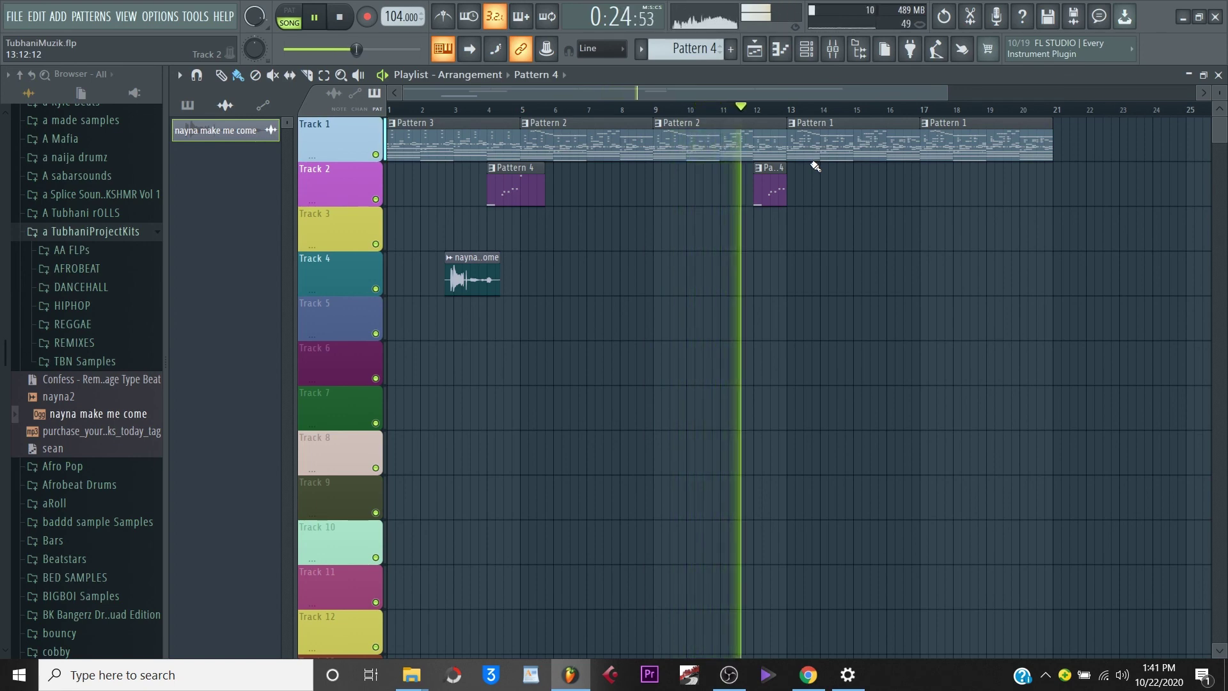
key(space)
Remove the MiniSynth notes from Pattern 2 in the channel rack and return to the playlist.
click(656, 151)
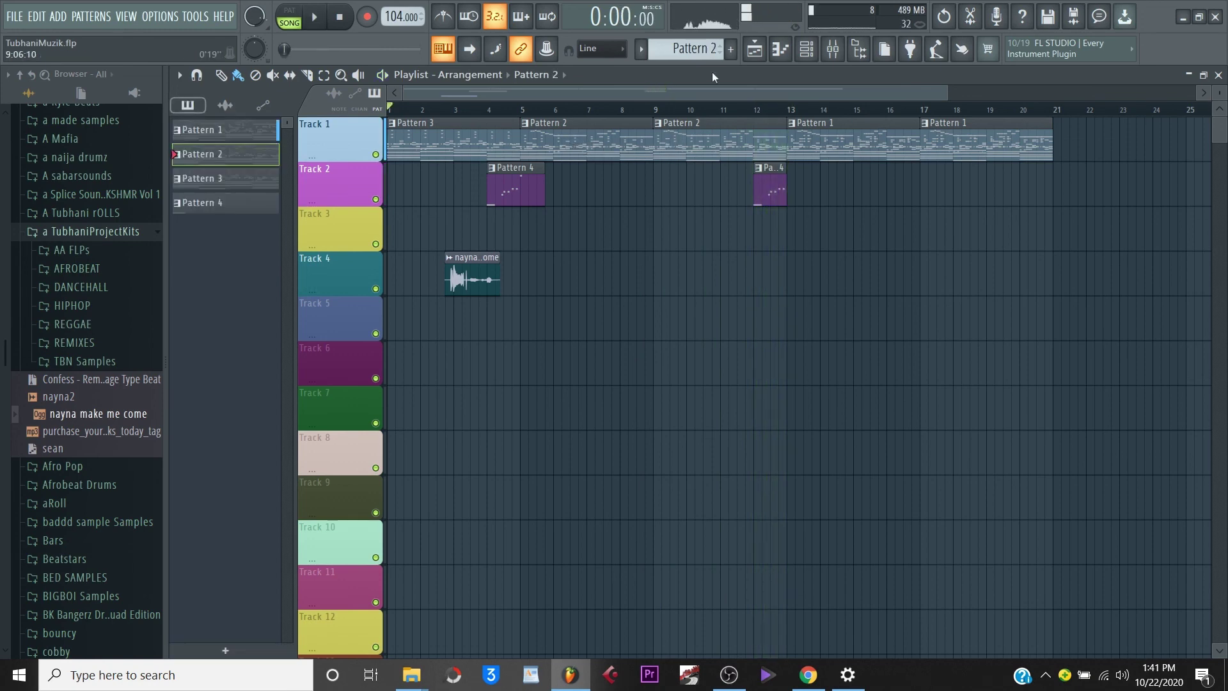
click(808, 54)
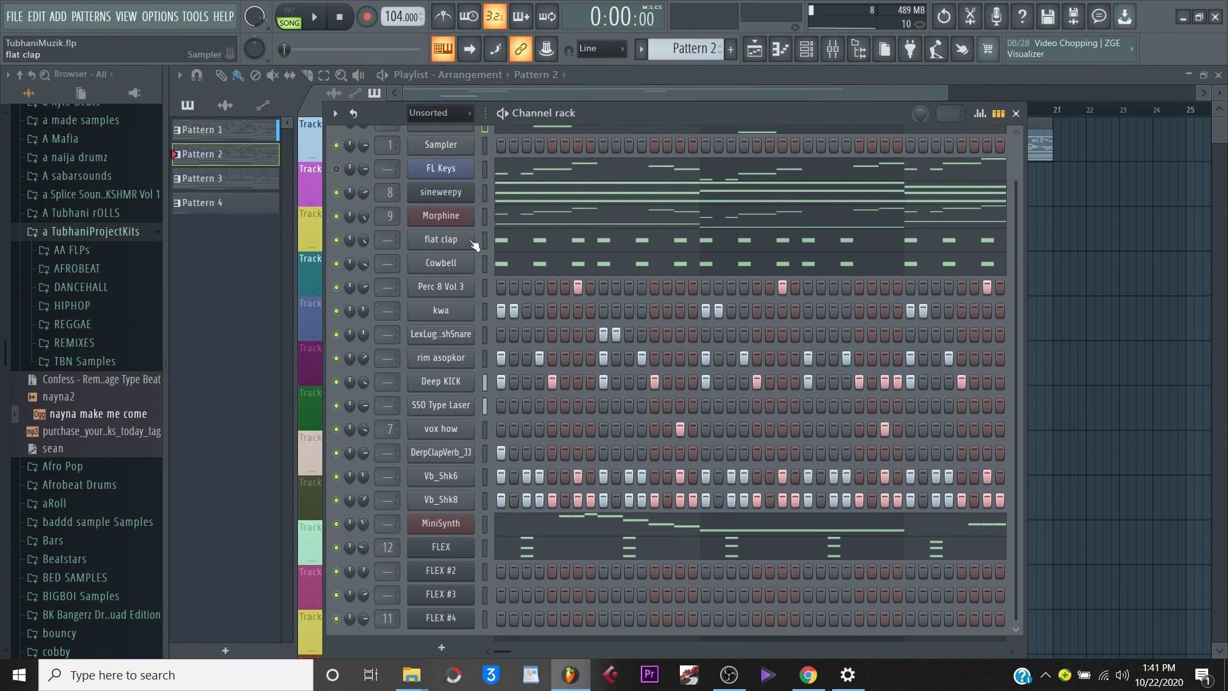
scroll(448, 251, down, 2)
right_click(474, 513)
click(656, 448)
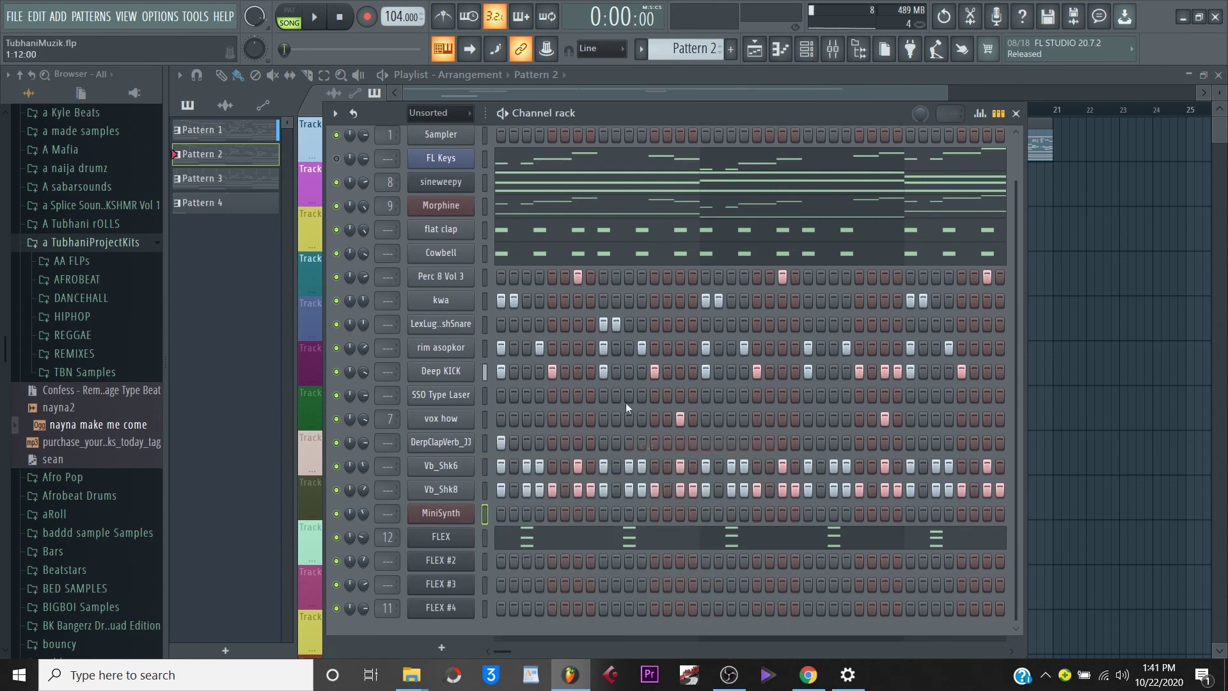
key(F6)
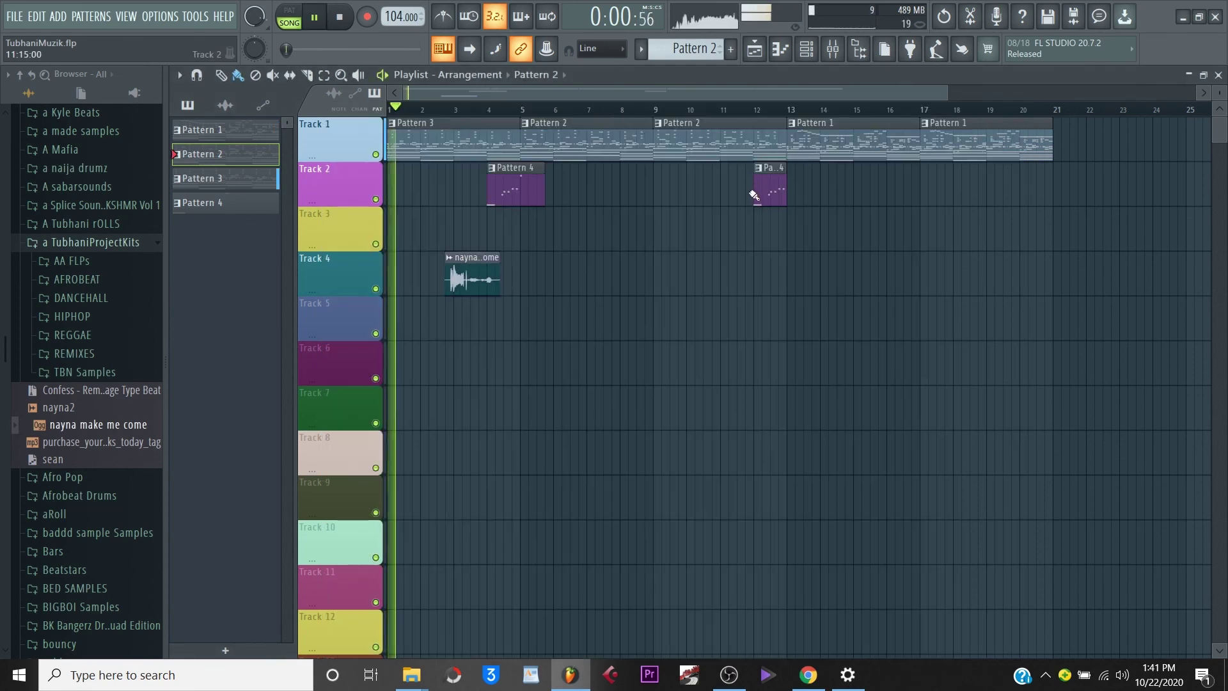